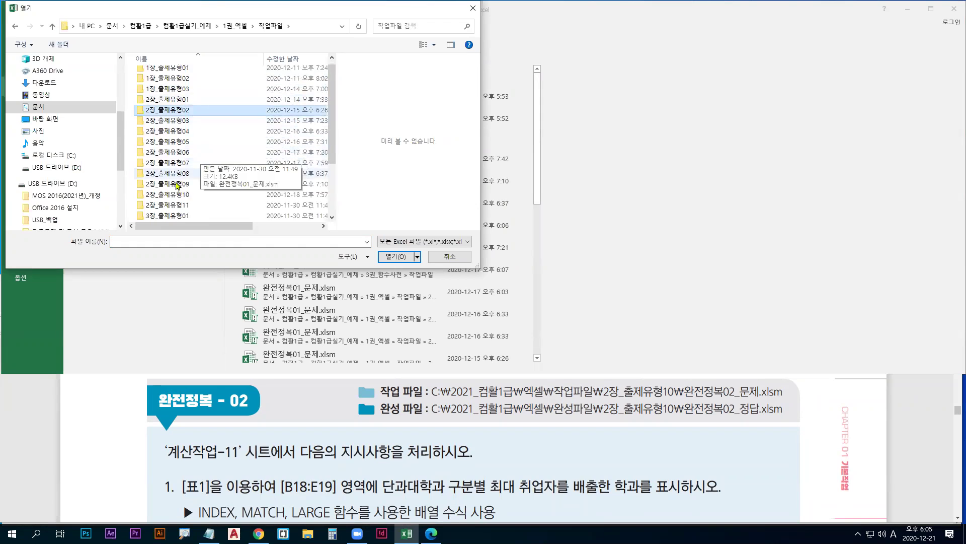
Open the workbook 완전정복02_문제.xlsm from the 2장_출제유형10 folder and enlarge the sheet view to 115%.
{"action": "double_click", "coordinate": [184, 196]}
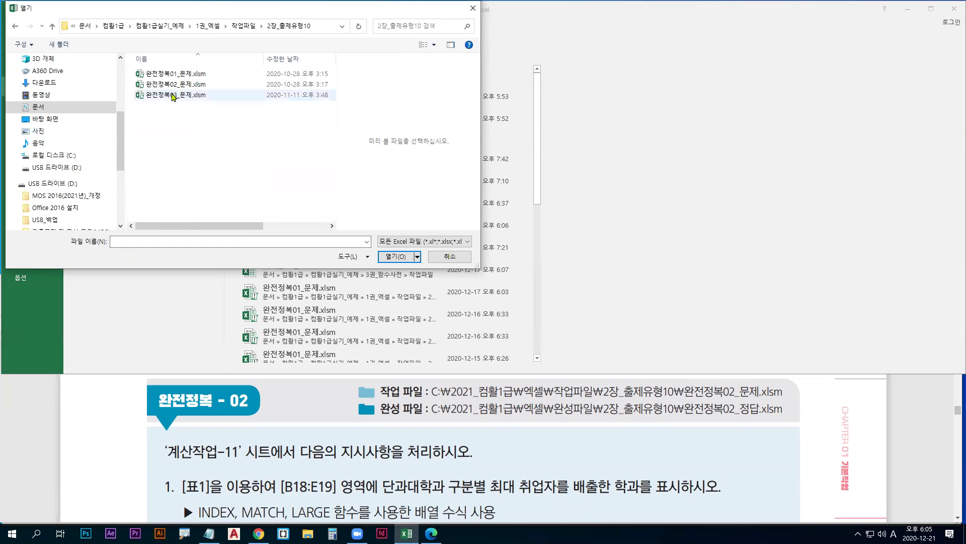
{"action": "left_click", "coordinate": [161, 87]}
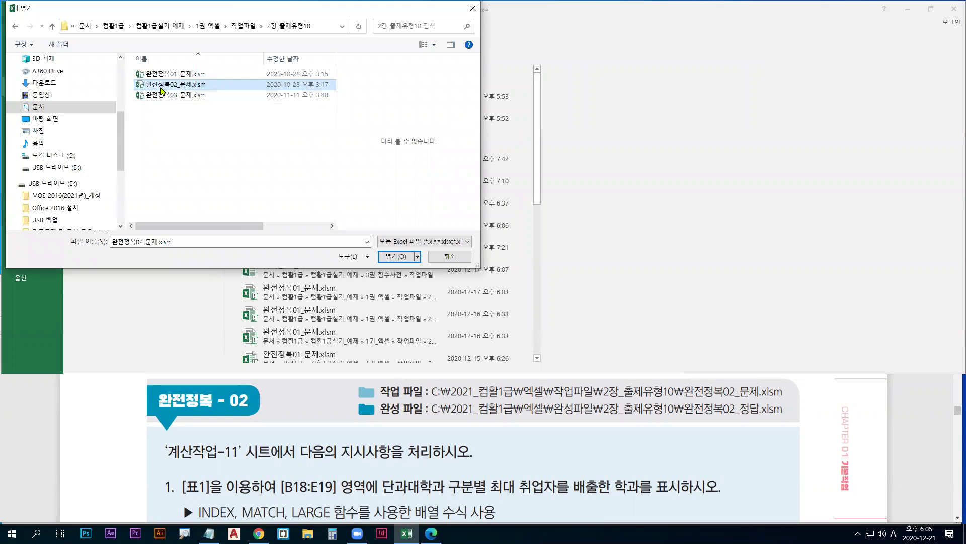
{"action": "double_click", "coordinate": [162, 85]}
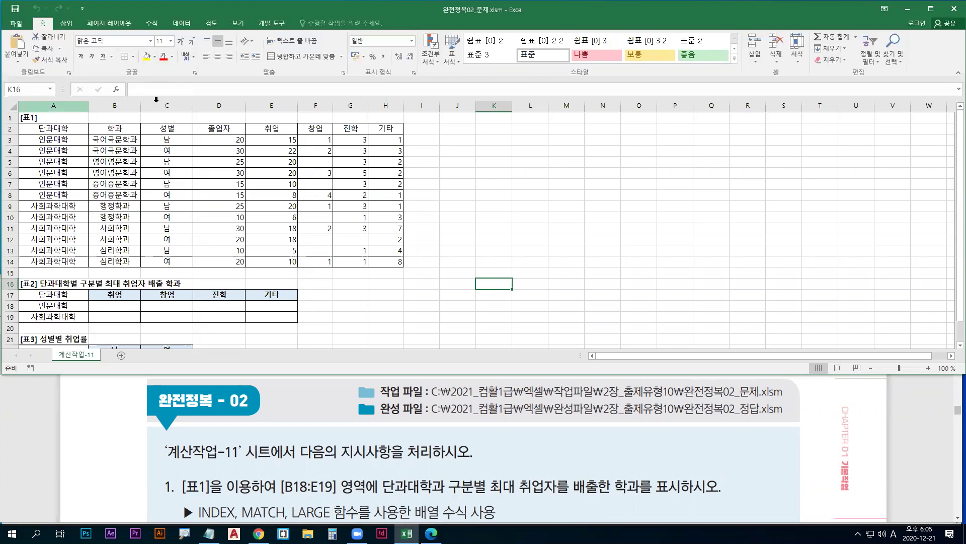
{"action": "left_click", "coordinate": [171, 239]}
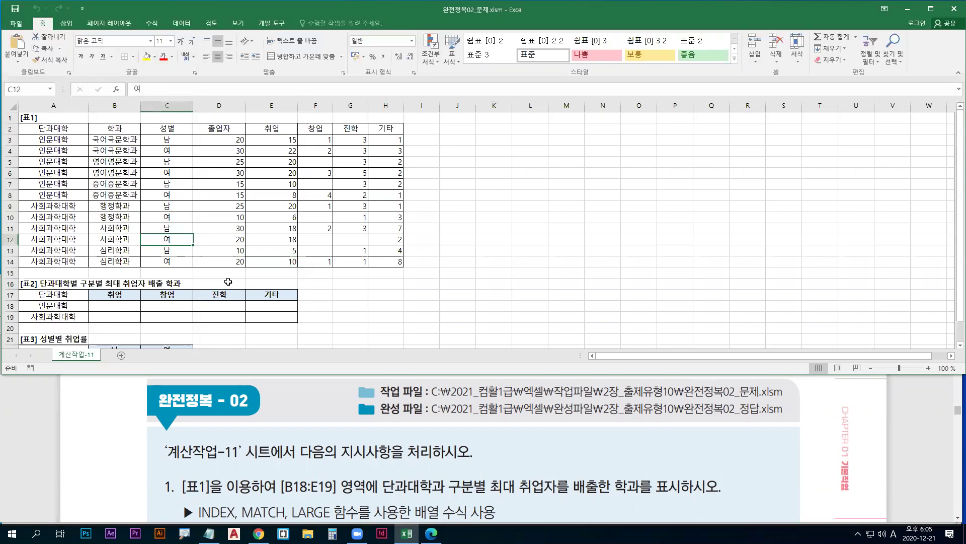
{"action": "scroll", "coordinate": [236, 271], "scroll_direction": "up", "scroll_amount": 1, "text": "ctrl"}
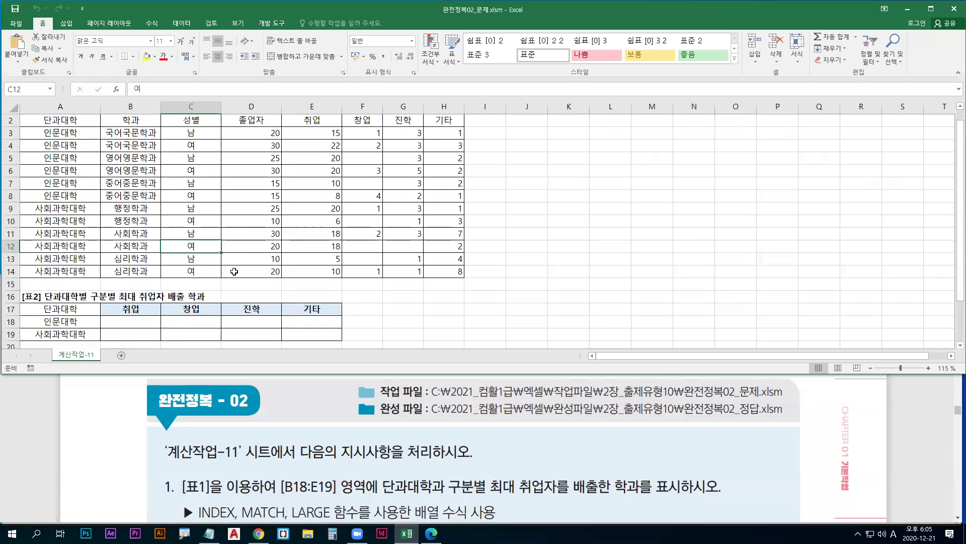
{"action": "scroll", "coordinate": [231, 271], "scroll_direction": "up", "scroll_amount": 1}
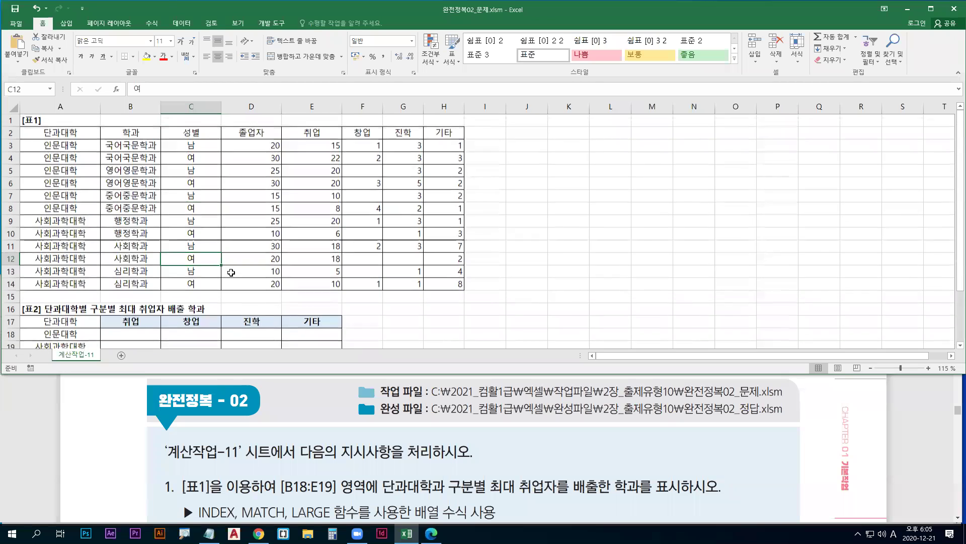
Read the first instruction of exercise 완전정복-02 in the PDF, covering the range B18:E19.
{"action": "left_click", "coordinate": [106, 461]}
{"action": "scroll", "coordinate": [134, 459], "scroll_direction": "down", "scroll_amount": 1}
{"action": "scroll", "coordinate": [132, 456], "scroll_direction": "down", "scroll_amount": 2}
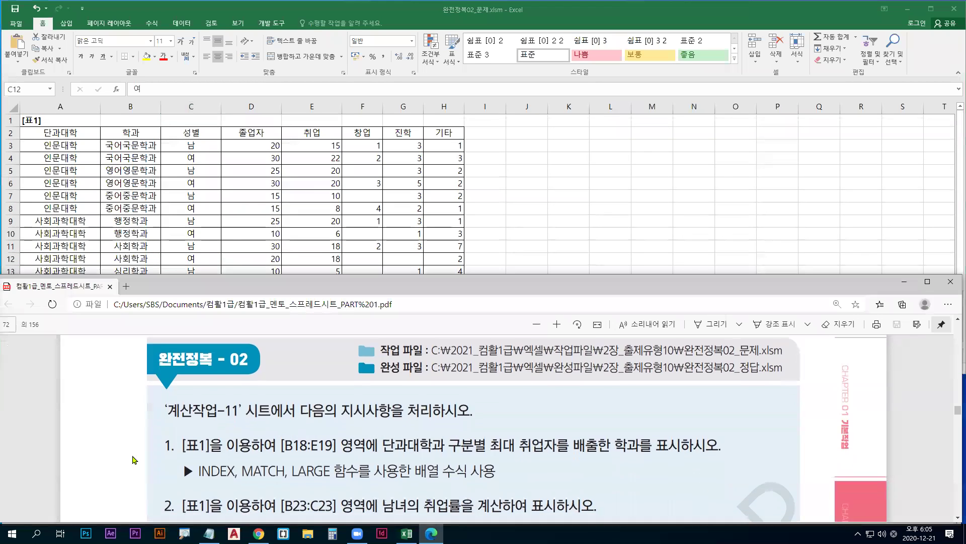
{"action": "left_click", "coordinate": [528, 74]}
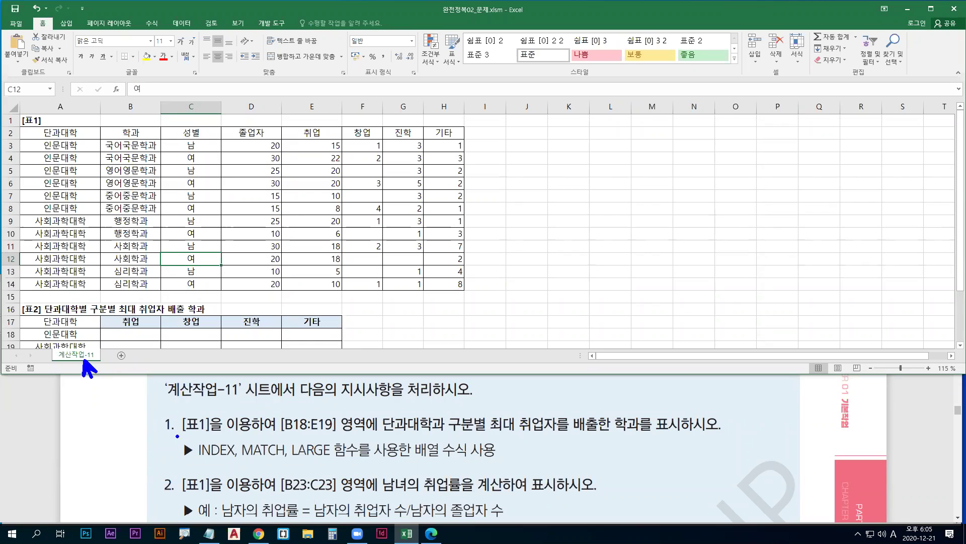
{"action": "left_click_drag", "start_coordinate": [279, 435], "coordinate": [642, 434]}
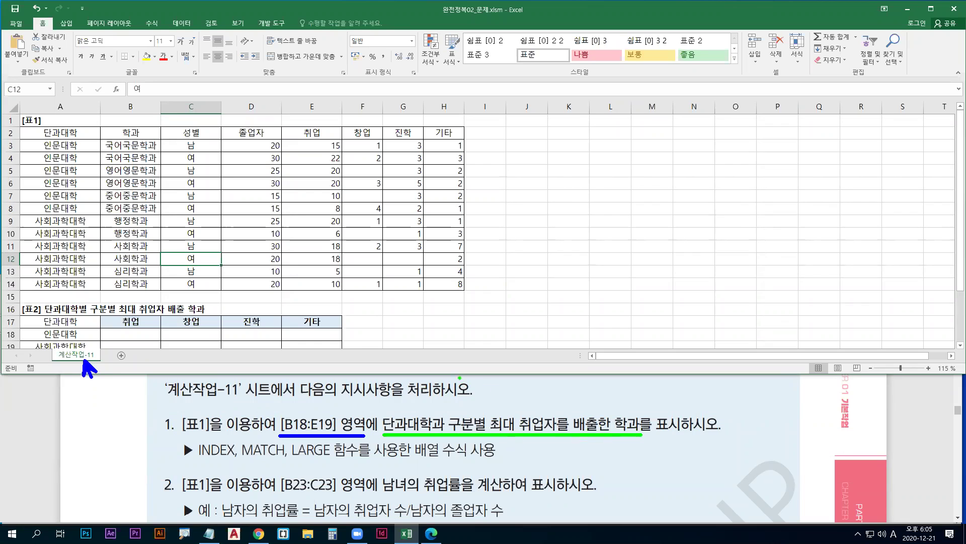
Return to the Excel worksheet and highlight the result range B18:E19 in [표2].
{"action": "left_click", "coordinate": [134, 309]}
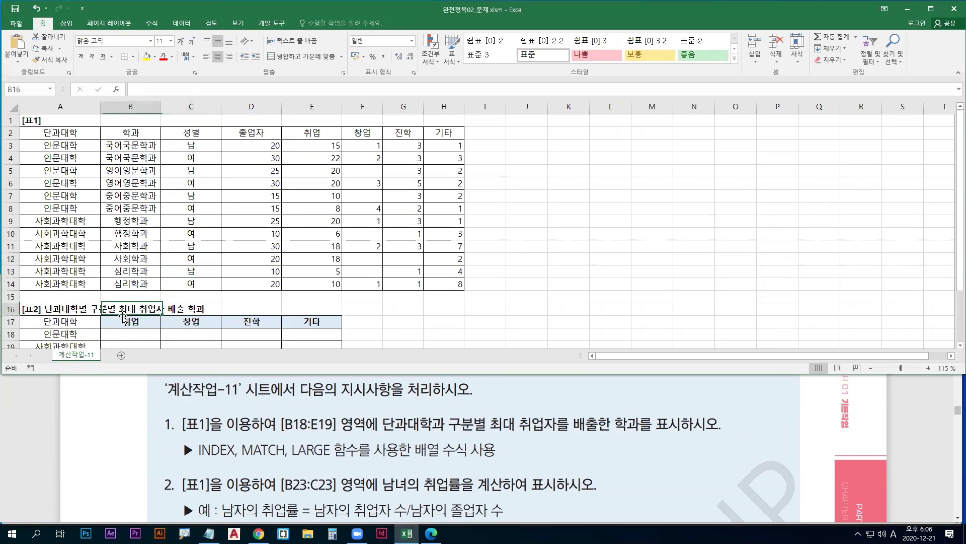
{"action": "scroll", "coordinate": [135, 308], "scroll_direction": "down", "scroll_amount": 1}
{"action": "scroll", "coordinate": [134, 309], "scroll_direction": "down", "scroll_amount": 1}
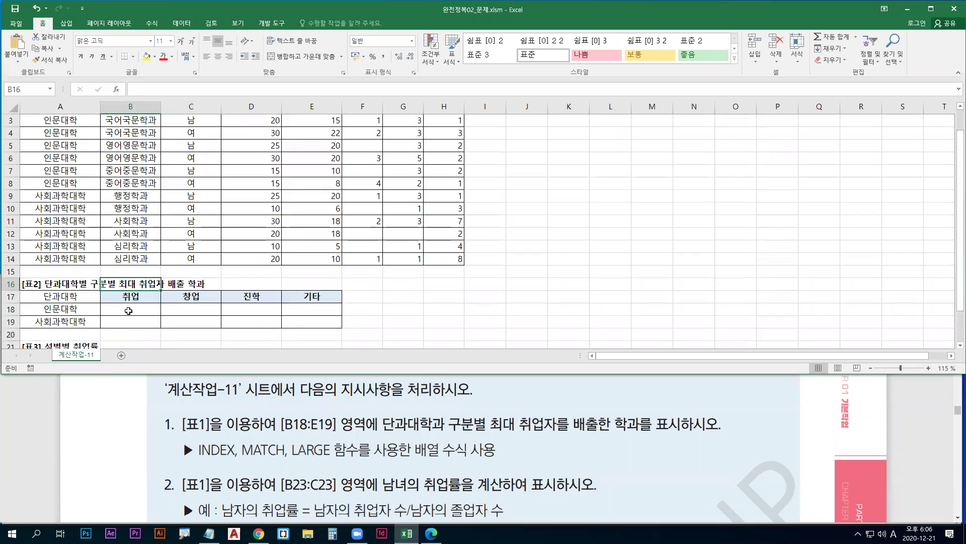
{"action": "left_click_drag", "start_coordinate": [129, 311], "coordinate": [274, 322]}
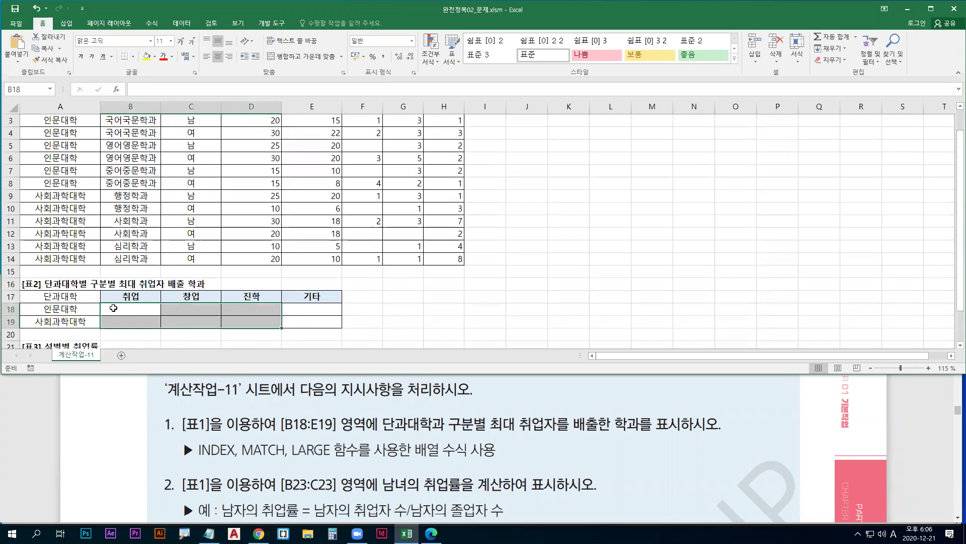
{"action": "left_click_drag", "start_coordinate": [123, 313], "coordinate": [313, 318]}
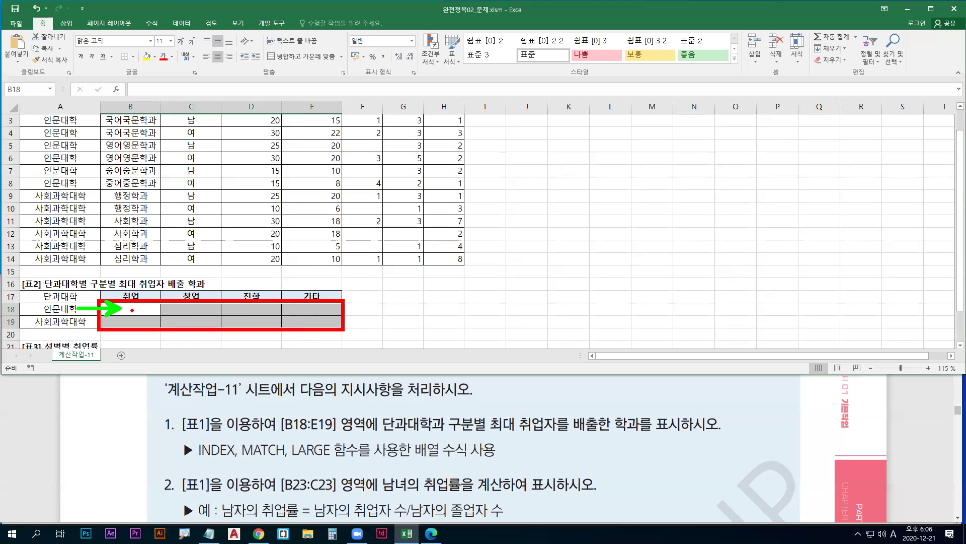
{"action": "mouse_move", "coordinate": [135, 316]}
{"action": "left_mouse_down"}
{"action": "mouse_move", "coordinate": [126, 312]}
{"action": "mouse_move", "coordinate": [133, 307]}
{"action": "left_mouse_up"}
{"action": "key", "text": "Escape"}
Examine the 인문대학 rows in [표1] to match the highest 취업 value with its department.
{"action": "left_click", "coordinate": [175, 219]}
{"action": "scroll", "coordinate": [178, 236], "scroll_direction": "up", "scroll_amount": 1}
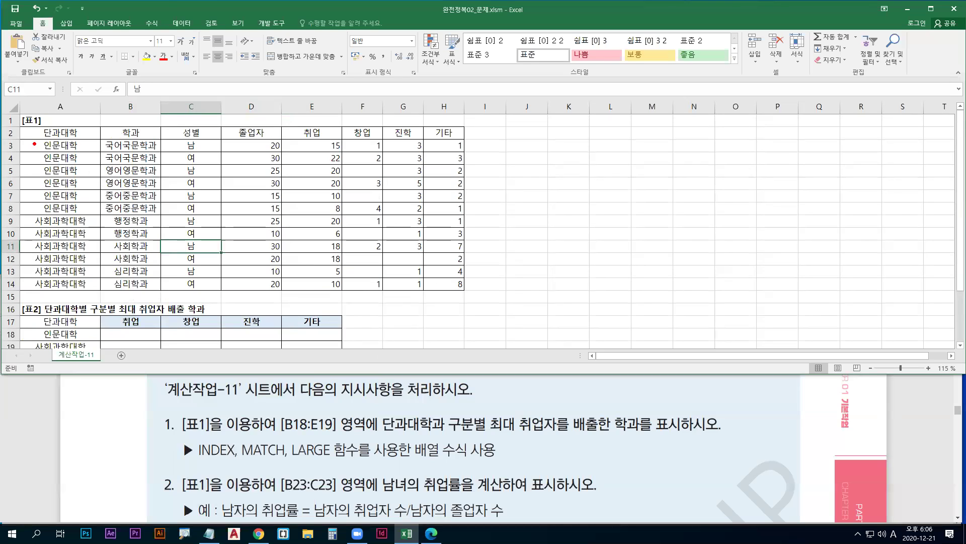
{"action": "mouse_move", "coordinate": [34, 142]}
{"action": "left_mouse_down"}
{"action": "mouse_move", "coordinate": [21, 176]}
{"action": "mouse_move", "coordinate": [33, 211]}
{"action": "left_mouse_up"}
{"action": "mouse_move", "coordinate": [280, 135]}
{"action": "left_mouse_down"}
{"action": "mouse_move", "coordinate": [344, 243]}
{"action": "mouse_move", "coordinate": [344, 216]}
{"action": "left_mouse_up"}
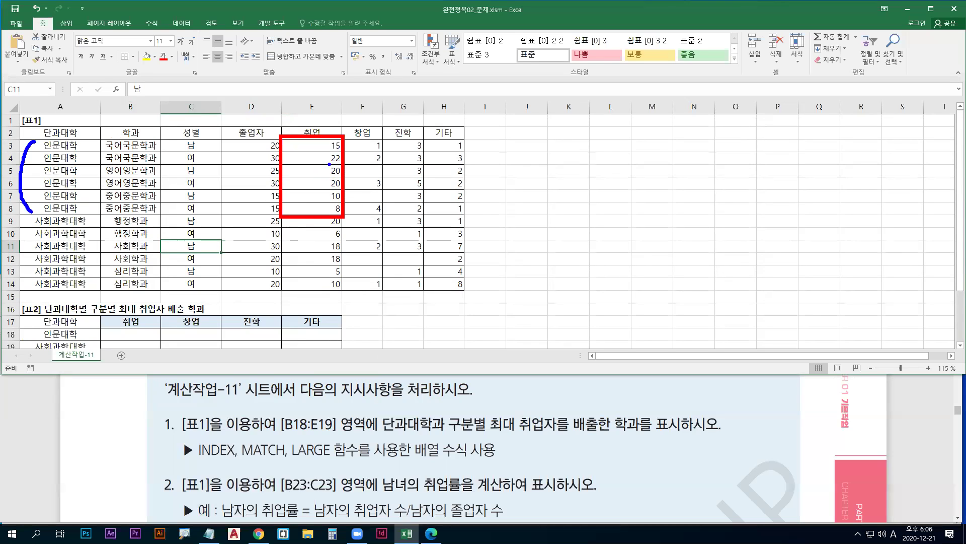
{"action": "left_click_drag", "start_coordinate": [326, 160], "coordinate": [162, 153]}
{"action": "key", "text": "r"}
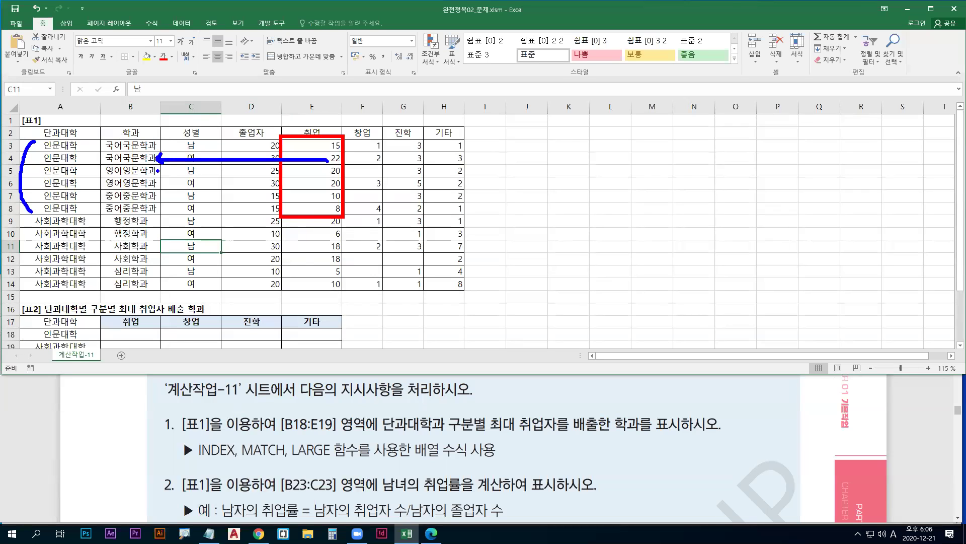
{"action": "left_click_drag", "start_coordinate": [104, 164], "coordinate": [161, 164]}
{"action": "key", "text": "Escape"}
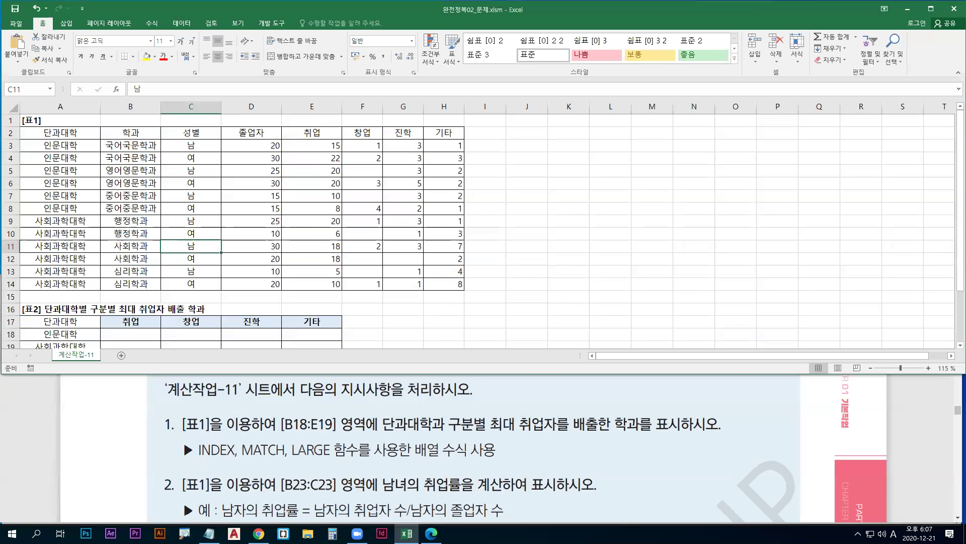
Open the notes file 스프레드시트 2-2.txt in Notepad, fit its window below the worksheet, and return to Excel.
{"action": "left_click", "coordinate": [208, 533]}
{"action": "right_click", "coordinate": [209, 533]}
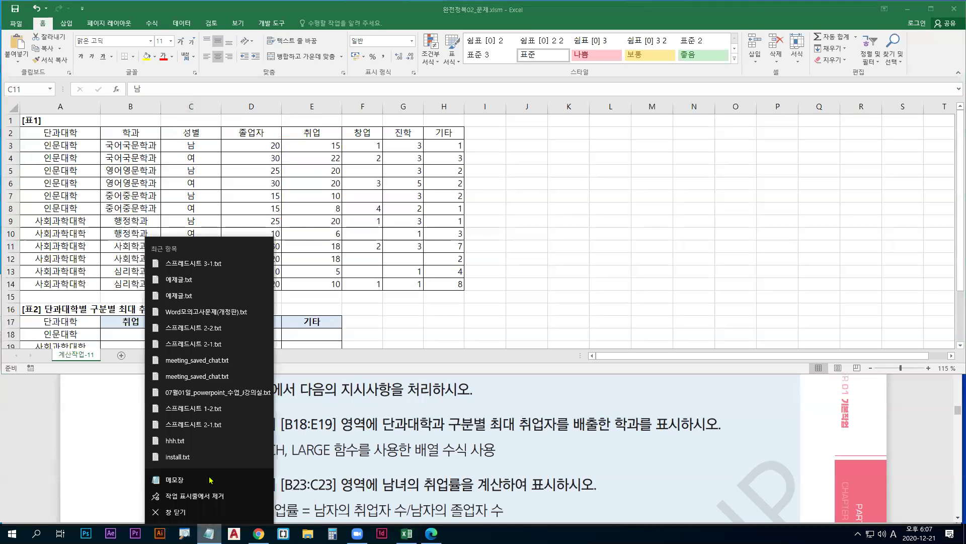
{"action": "left_click", "coordinate": [214, 328]}
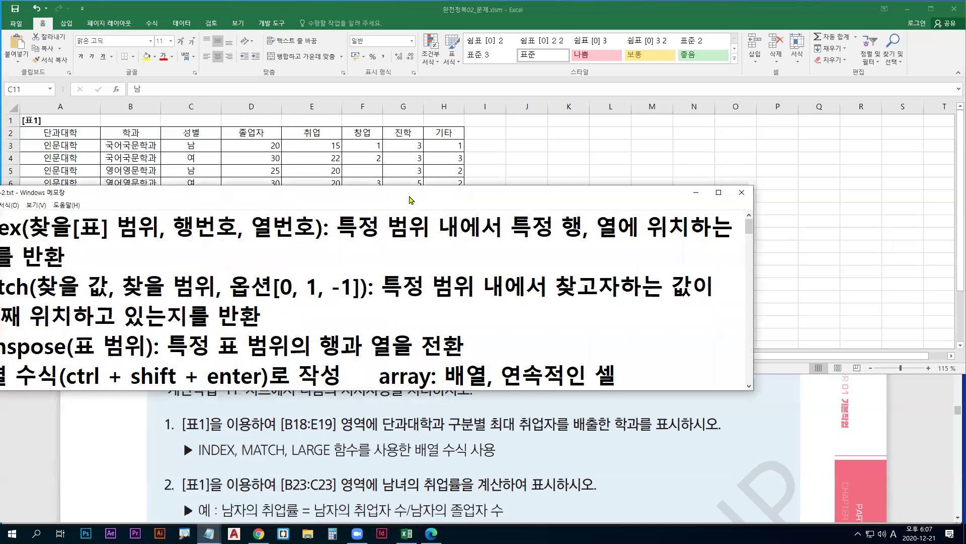
{"action": "left_click_drag", "start_coordinate": [410, 200], "coordinate": [470, 332]}
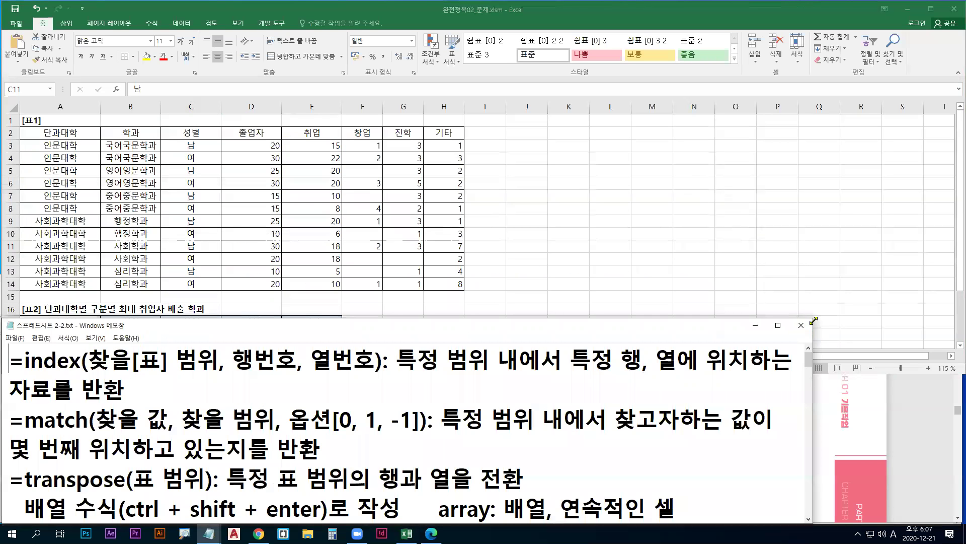
{"action": "left_click_drag", "start_coordinate": [813, 321], "coordinate": [965, 351]}
{"action": "left_click", "coordinate": [868, 283]}
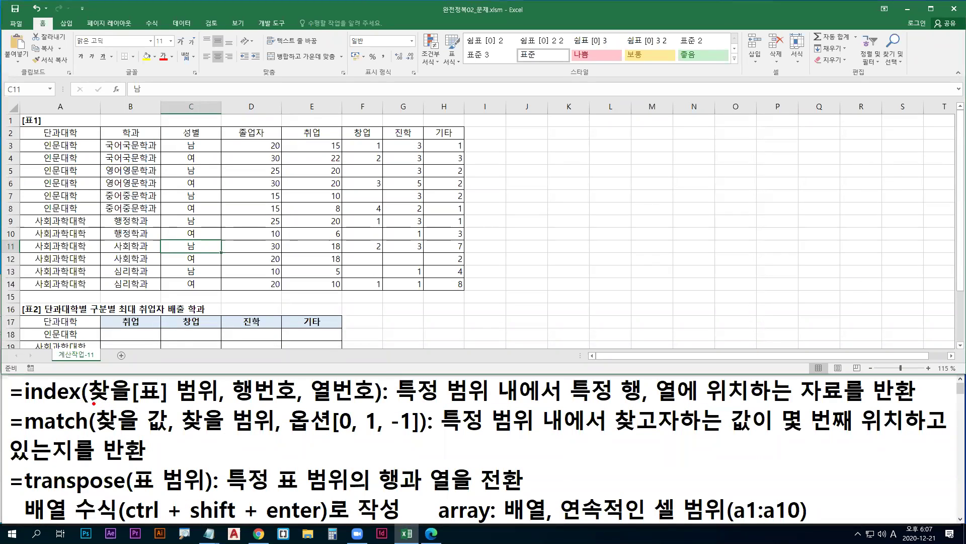
Review the arguments of the index and match functions in the notes, including match as index's row number.
{"action": "left_click_drag", "start_coordinate": [91, 404], "coordinate": [374, 405]}
{"action": "key", "text": "r"}
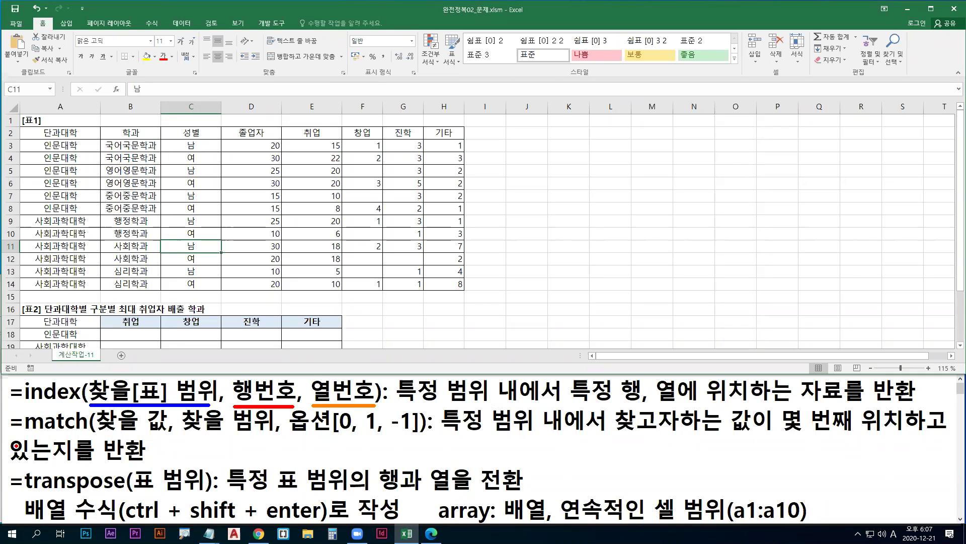
{"action": "left_click_drag", "start_coordinate": [24, 437], "coordinate": [436, 437]}
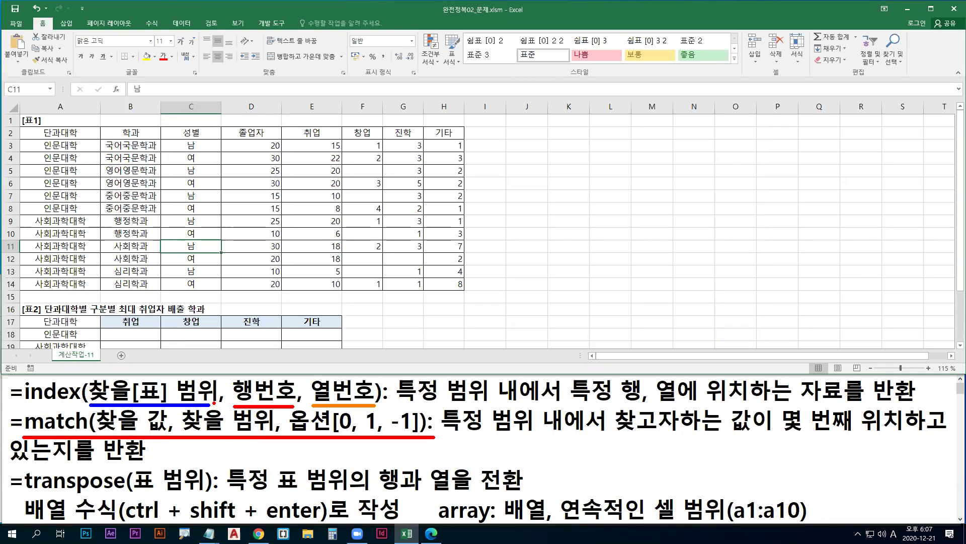
{"action": "left_click_drag", "start_coordinate": [224, 413], "coordinate": [230, 397]}
{"action": "left_click_drag", "start_coordinate": [99, 433], "coordinate": [170, 433]}
{"action": "left_click_drag", "start_coordinate": [184, 434], "coordinate": [270, 433]}
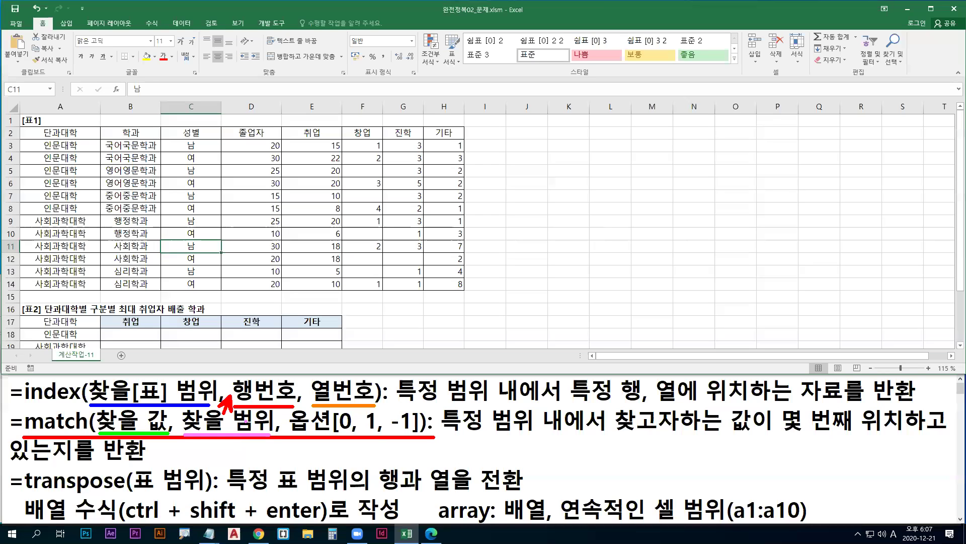
{"action": "key", "text": "Escape"}
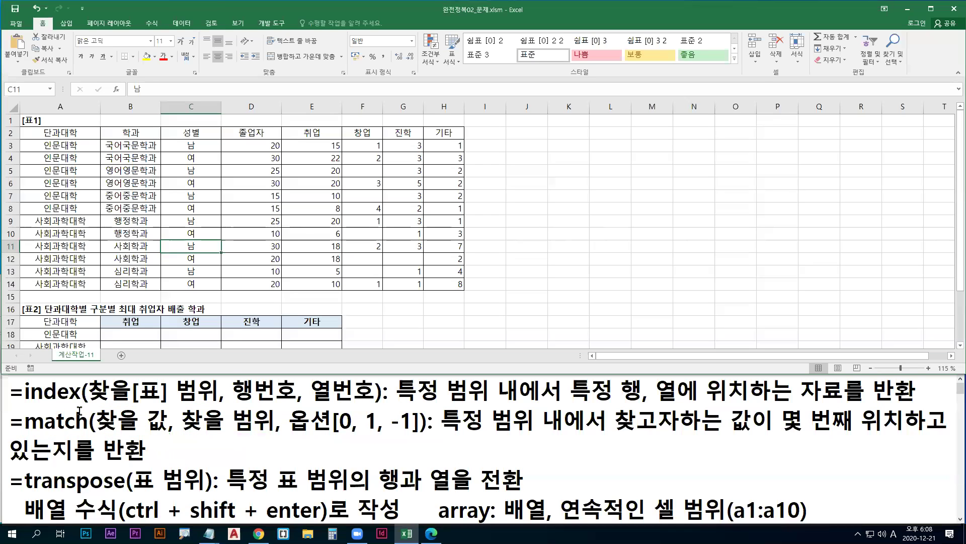
Start a new line "=large(데이터 범위," below the match description in the Notepad notes.
{"action": "left_click", "coordinate": [161, 448]}
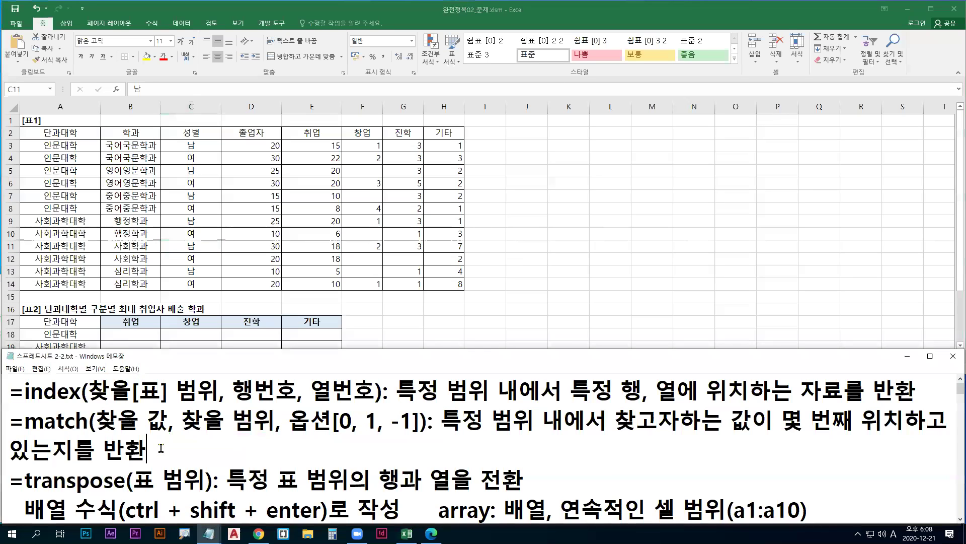
{"action": "key", "text": "Return"}
{"action": "type", "text": "=lk"}
{"action": "key", "text": "BackSpace"}
{"action": "type", "text": "arge"}
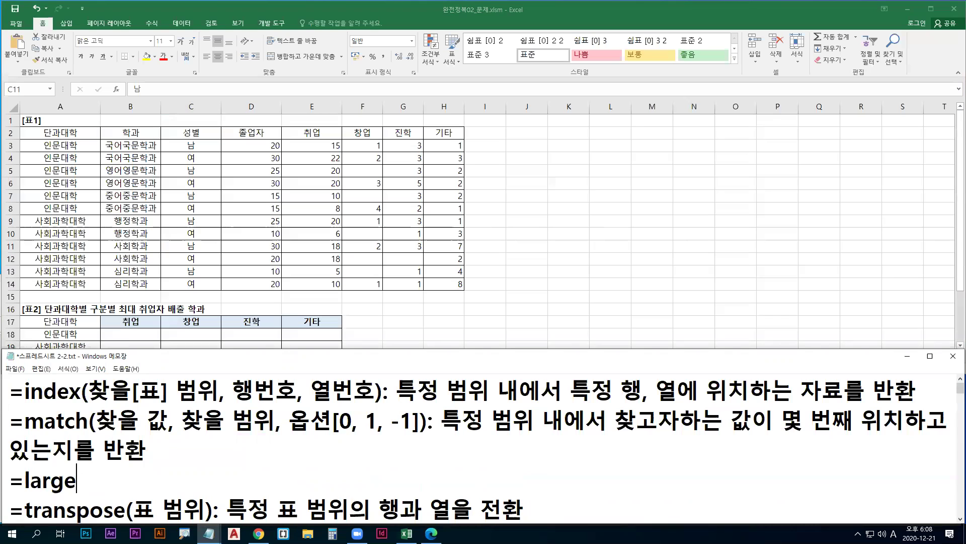
{"action": "type", "text": "(데이"}
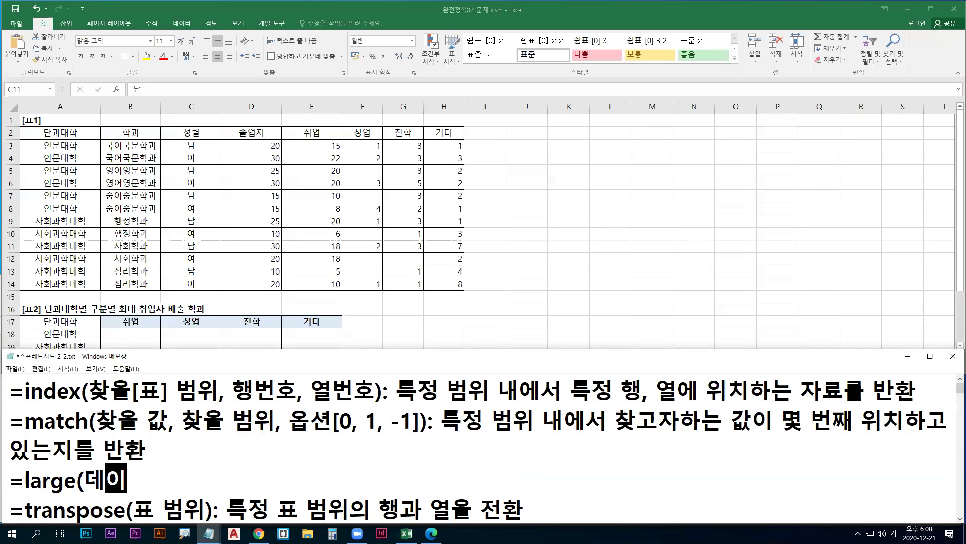
{"action": "type", "text": "터 ㅂ범위,"}
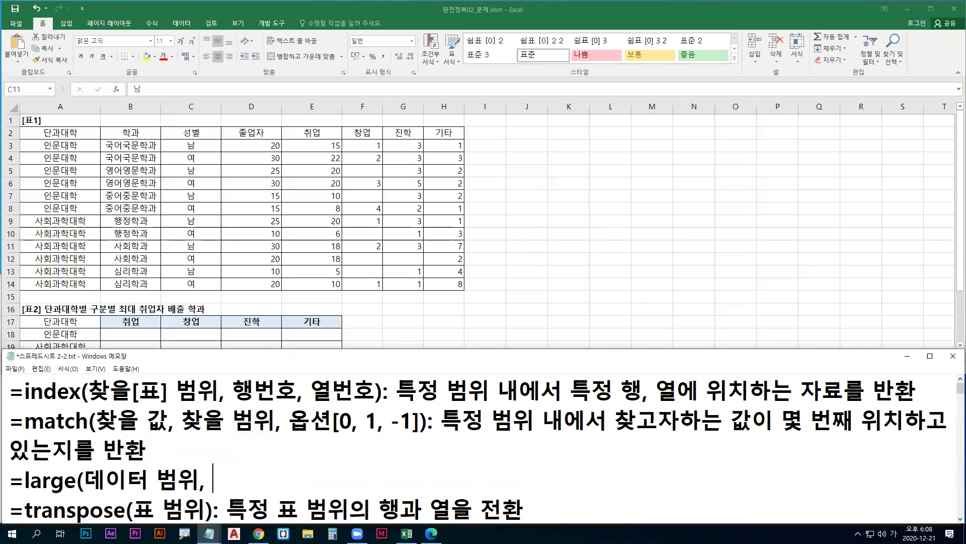
Insert 집합 before 범위 and finish the syntax as "=large(데이터 집합 범위, k)".
{"action": "key", "text": "Left"}
{"action": "key", "text": "Left"}
{"action": "key", "text": "Left"}
{"action": "key", "text": "Left"}
{"action": "type", "text": "잡"}
{"action": "key", "text": "BackSpace"}
{"action": "key", "text": "BackSpace"}
{"action": "type", "text": "집합"}
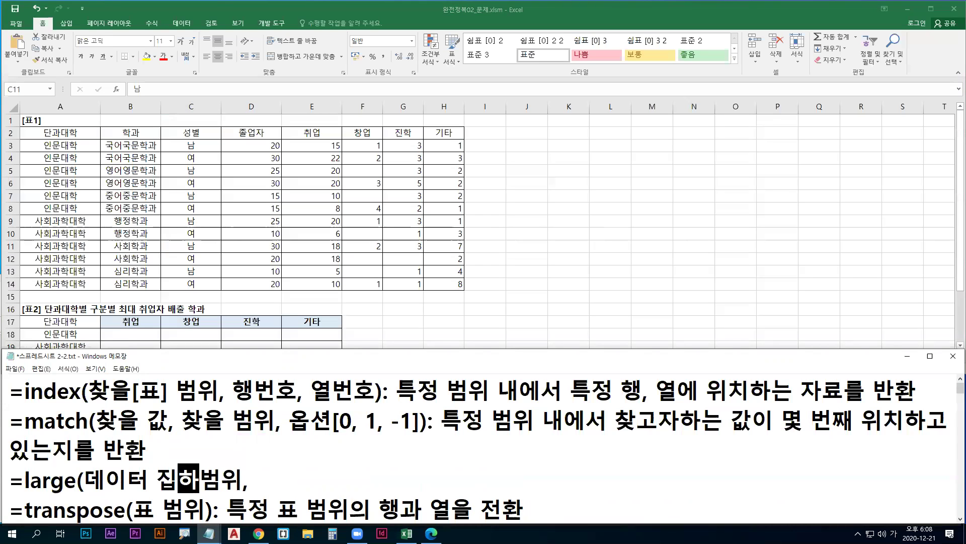
{"action": "key", "text": "End"}
{"action": "key", "text": "Hangul"}
{"action": "type", "text": "k)"}
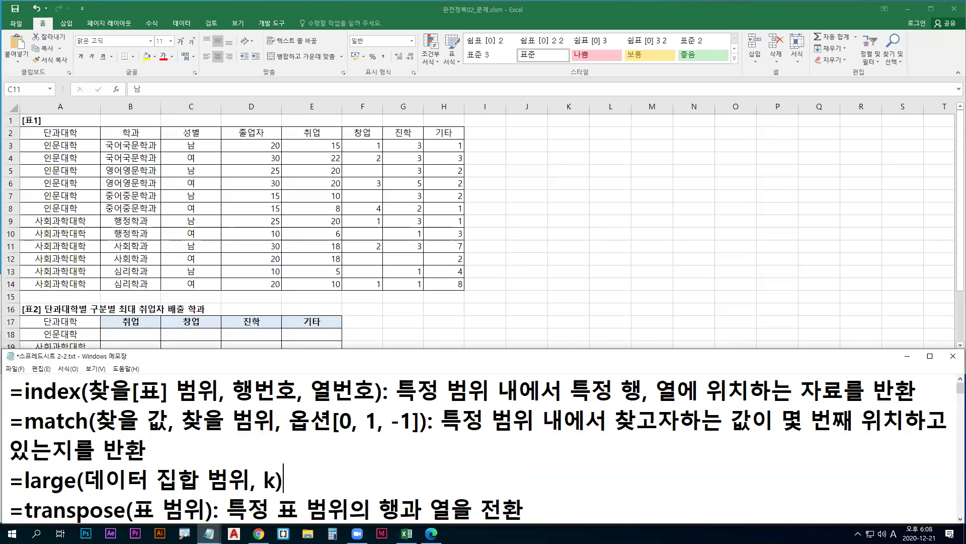
Add the description ": k번째로 큰 값" after the large function syntax.
{"action": "type", "text": ":"}
{"action": "key", "text": "Hangul"}
{"action": "type", "text": "ㅏ"}
{"action": "key", "text": "BackSpace"}
{"action": "key", "text": "Hangul"}
{"action": "type", "text": "ka"}
{"action": "key", "text": "BackSpace"}
{"action": "key", "text": "Hangul"}
{"action": "type", "text": "번째로 ㅋ"}
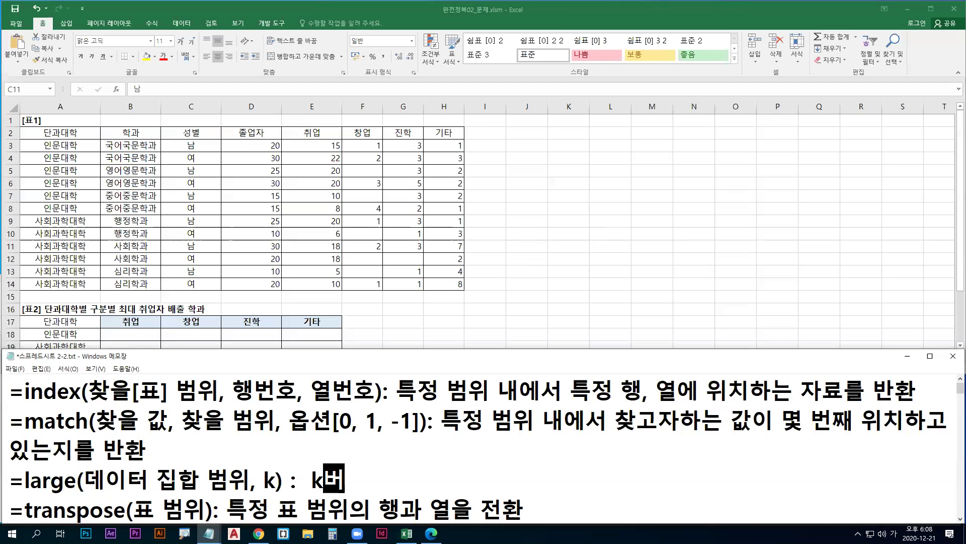
{"action": "type", "text": "큰 값"}
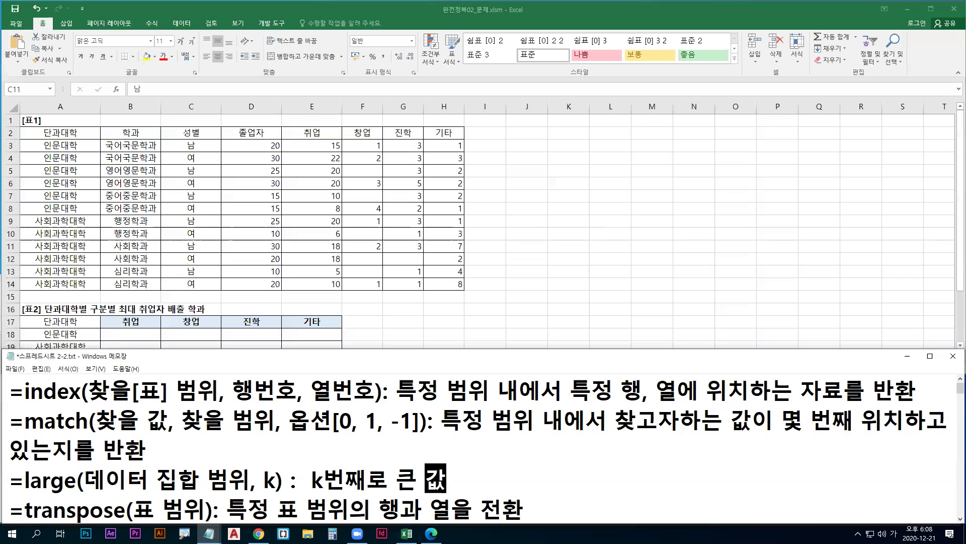
Switch to Excel and select the 취업 values E3:E14 in [표1].
{"action": "left_click", "coordinate": [311, 156]}
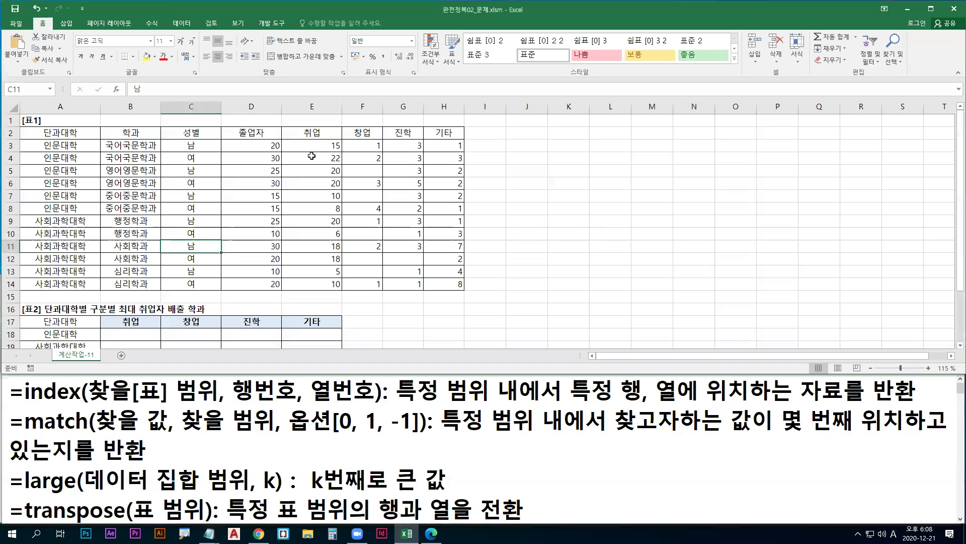
{"action": "left_click_drag", "start_coordinate": [312, 146], "coordinate": [319, 285]}
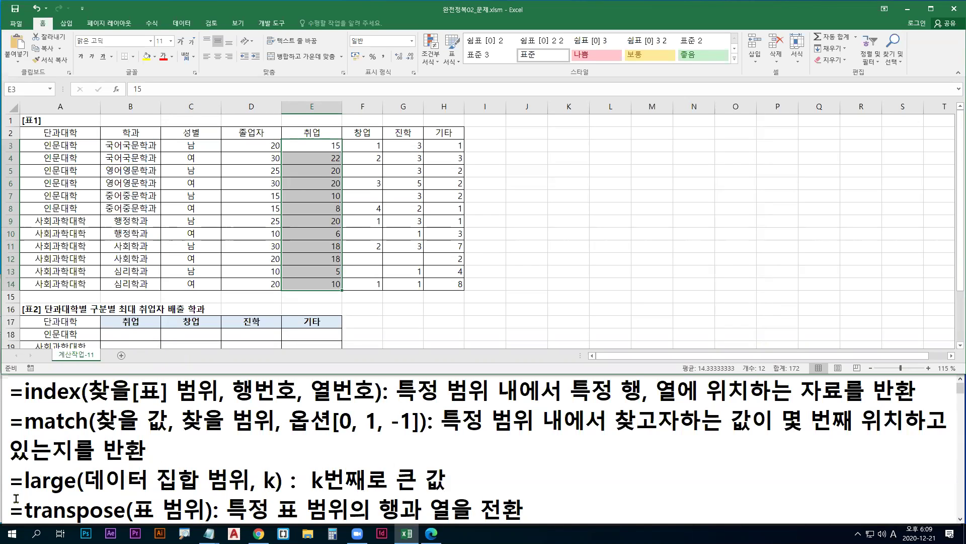
{"action": "left_click_drag", "start_coordinate": [21, 497], "coordinate": [286, 495]}
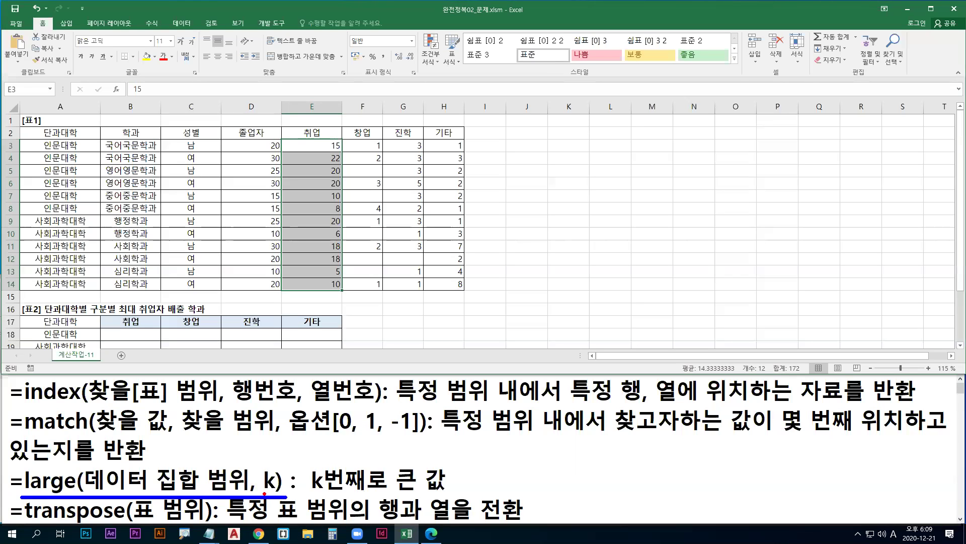
{"action": "left_click_drag", "start_coordinate": [265, 444], "coordinate": [283, 465]}
{"action": "key", "text": "e"}
{"action": "left_click_drag", "start_coordinate": [96, 492], "coordinate": [248, 492]}
{"action": "key", "text": "r"}
{"action": "left_click_drag", "start_coordinate": [264, 452], "coordinate": [267, 464]}
{"action": "left_click_drag", "start_coordinate": [260, 466], "coordinate": [274, 465]}
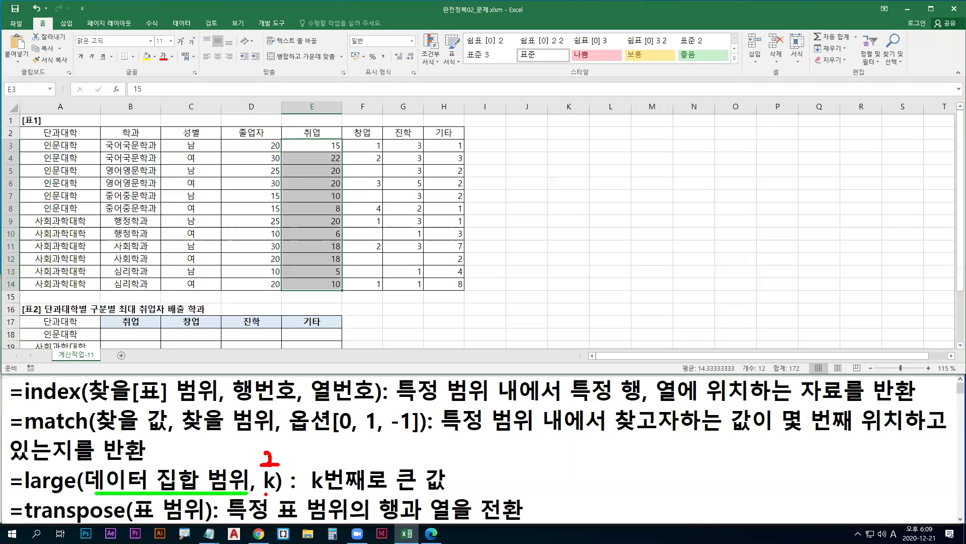
{"action": "key", "text": "e"}
{"action": "mouse_move", "coordinate": [266, 452]}
{"action": "left_mouse_down"}
{"action": "mouse_move", "coordinate": [272, 444]}
{"action": "mouse_move", "coordinate": [281, 466]}
{"action": "left_mouse_up"}
{"action": "left_click_drag", "start_coordinate": [279, 134], "coordinate": [344, 291]}
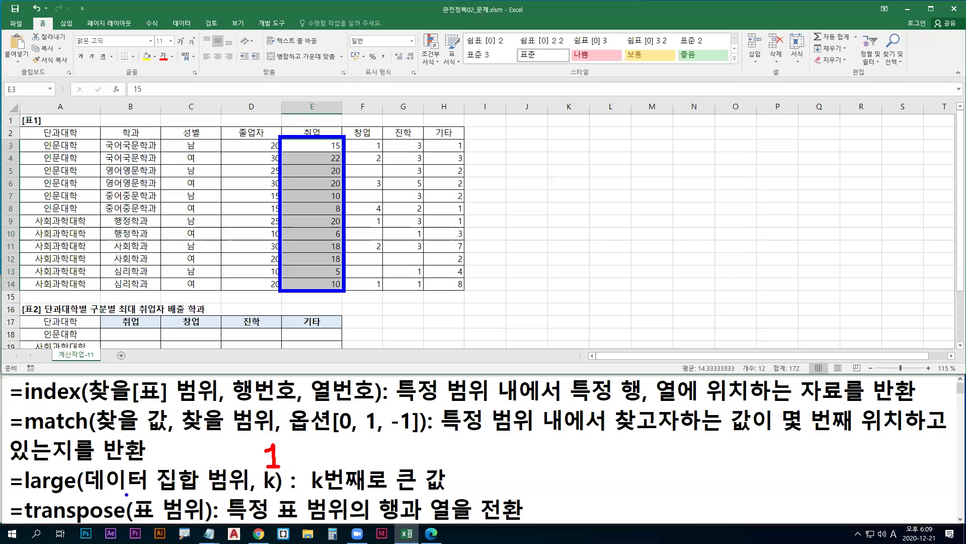
{"action": "left_click_drag", "start_coordinate": [86, 496], "coordinate": [276, 491]}
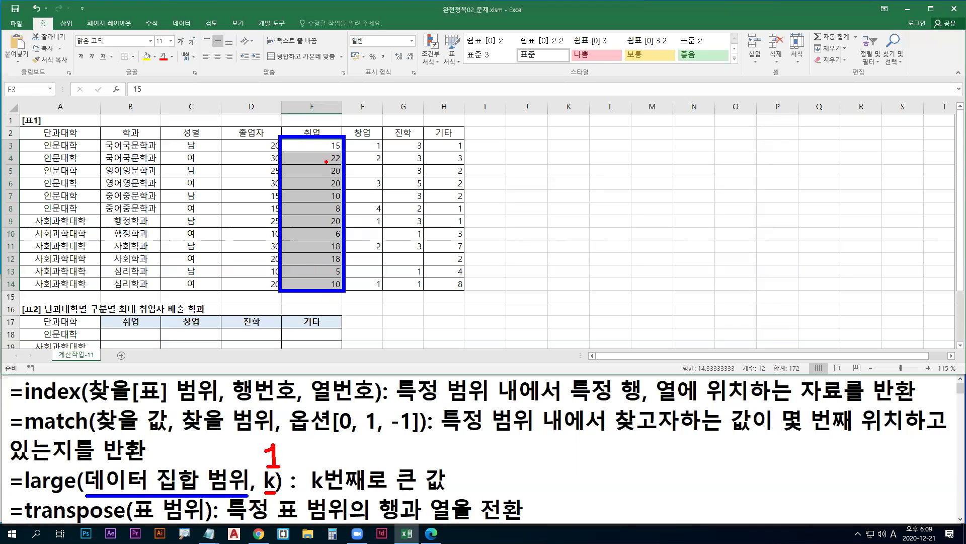
{"action": "left_click_drag", "start_coordinate": [310, 153], "coordinate": [311, 167]}
{"action": "key", "text": "Escape"}
Start an INDEX formula in B18 with the 학과 range B3:B14 of [표1] as its array.
{"action": "left_click", "coordinate": [137, 332]}
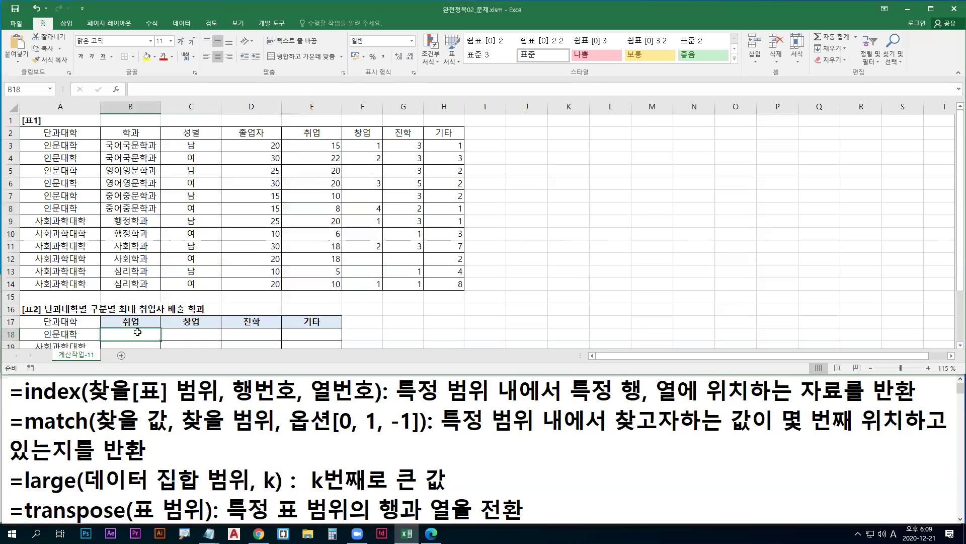
{"action": "scroll", "coordinate": [137, 331], "scroll_direction": "down", "scroll_amount": 1}
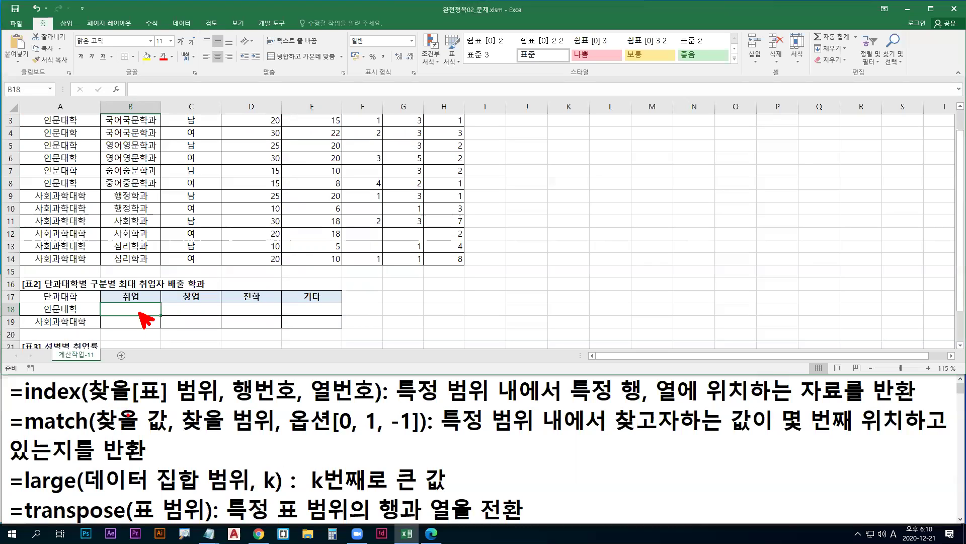
{"action": "mouse_move", "coordinate": [130, 317]}
{"action": "left_mouse_down"}
{"action": "mouse_move", "coordinate": [132, 306]}
{"action": "mouse_move", "coordinate": [130, 319]}
{"action": "mouse_move", "coordinate": [101, 304]}
{"action": "left_mouse_up"}
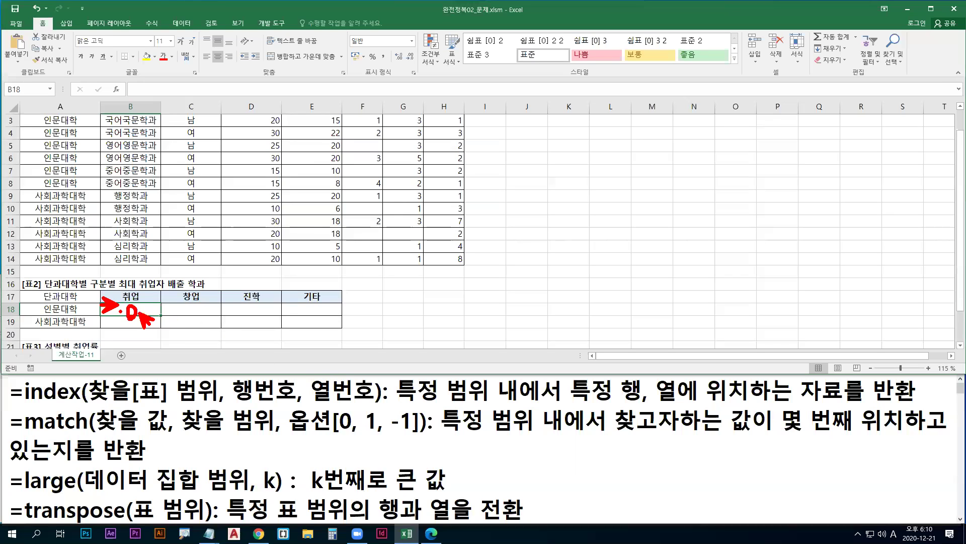
{"action": "key", "text": "Escape"}
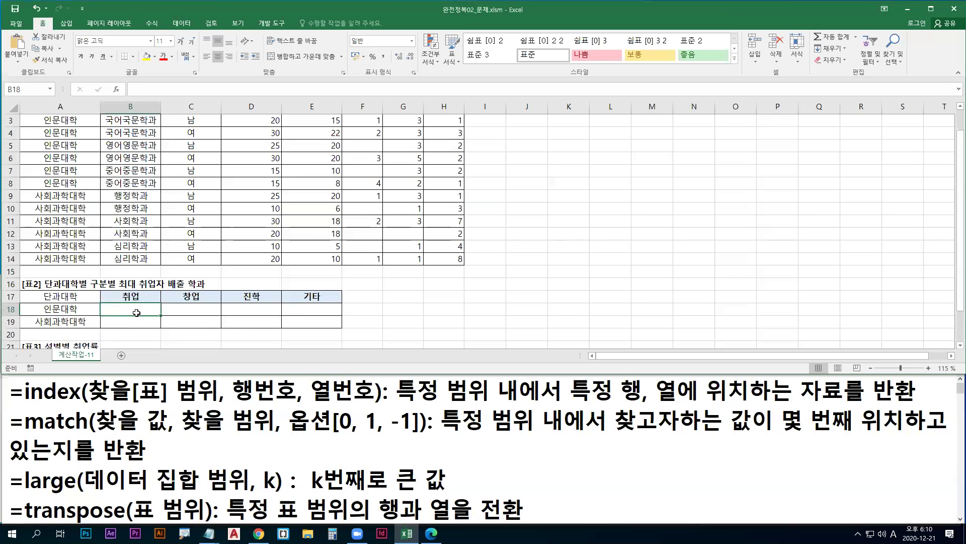
{"action": "type", "text": "=index"}
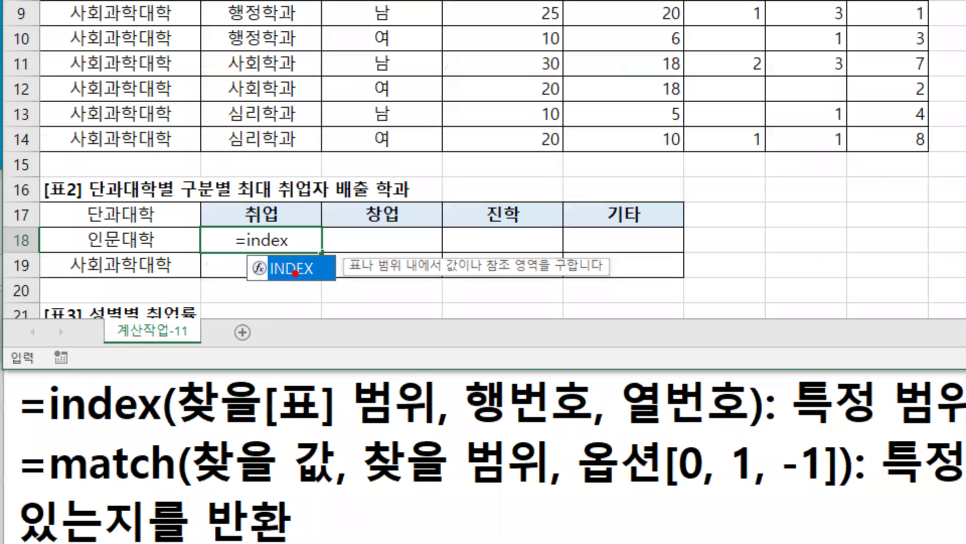
{"action": "mouse_move", "coordinate": [295, 273]}
{"action": "left_mouse_down"}
{"action": "mouse_move", "coordinate": [296, 302]}
{"action": "mouse_move", "coordinate": [316, 305]}
{"action": "left_mouse_up"}
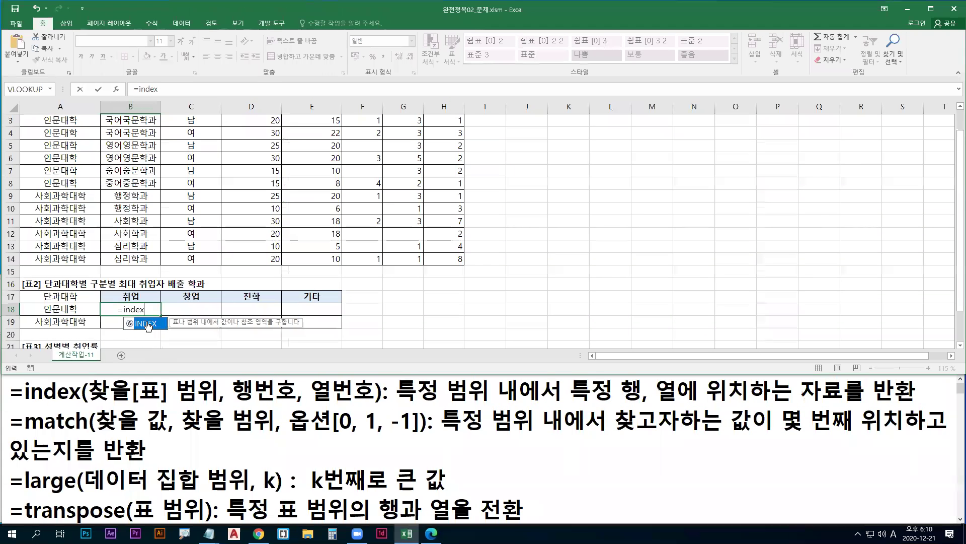
{"action": "double_click", "coordinate": [292, 275]}
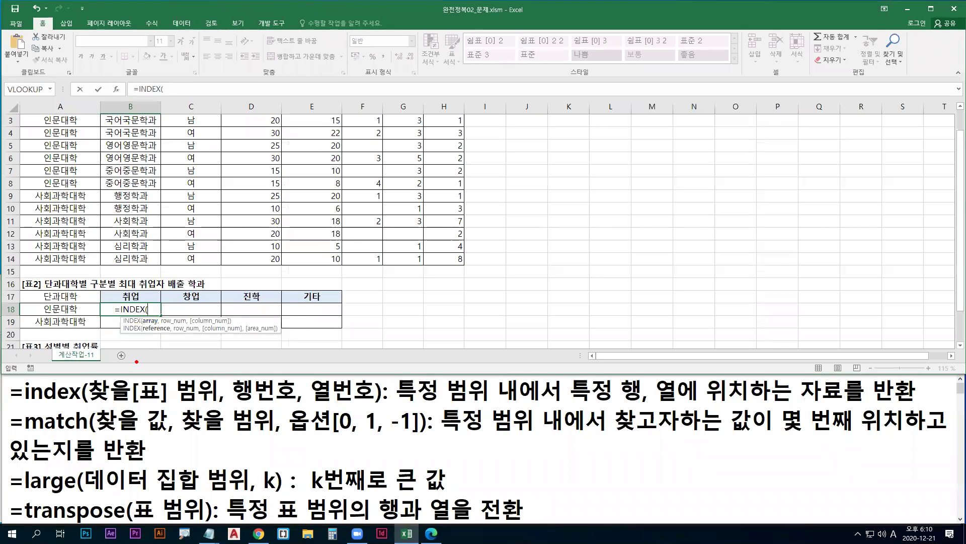
{"action": "left_click_drag", "start_coordinate": [92, 405], "coordinate": [217, 404]}
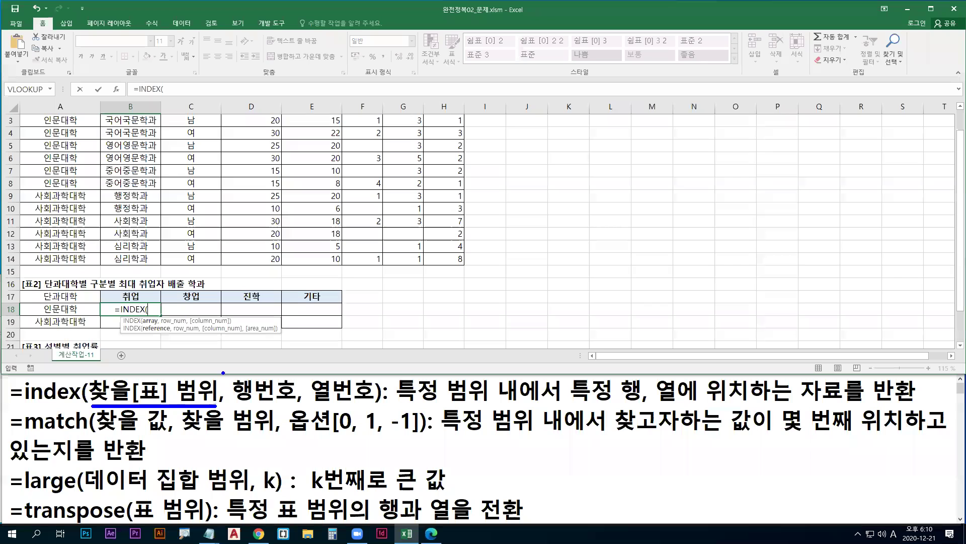
{"action": "key", "text": "Escape"}
{"action": "scroll", "coordinate": [201, 272], "scroll_direction": "up", "scroll_amount": 1}
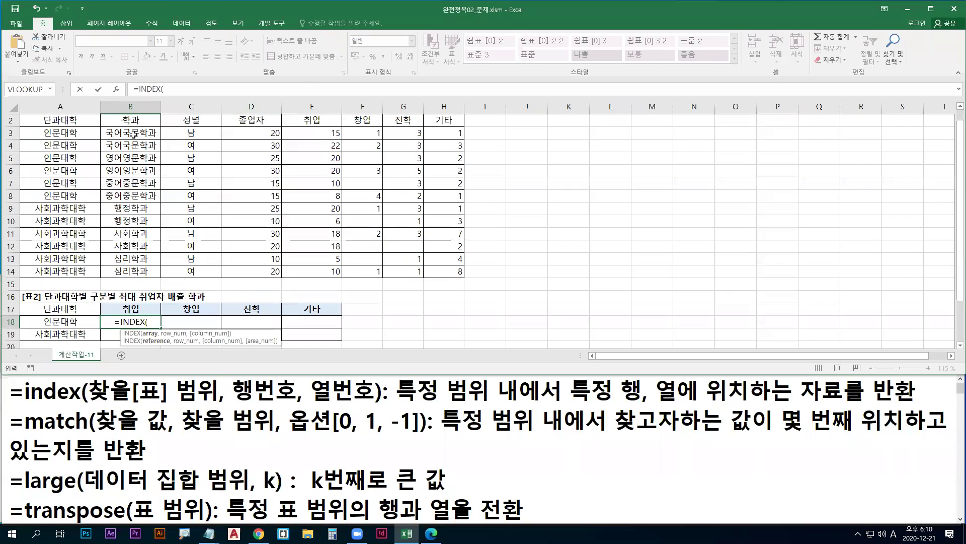
{"action": "left_click_drag", "start_coordinate": [133, 134], "coordinate": [135, 273]}
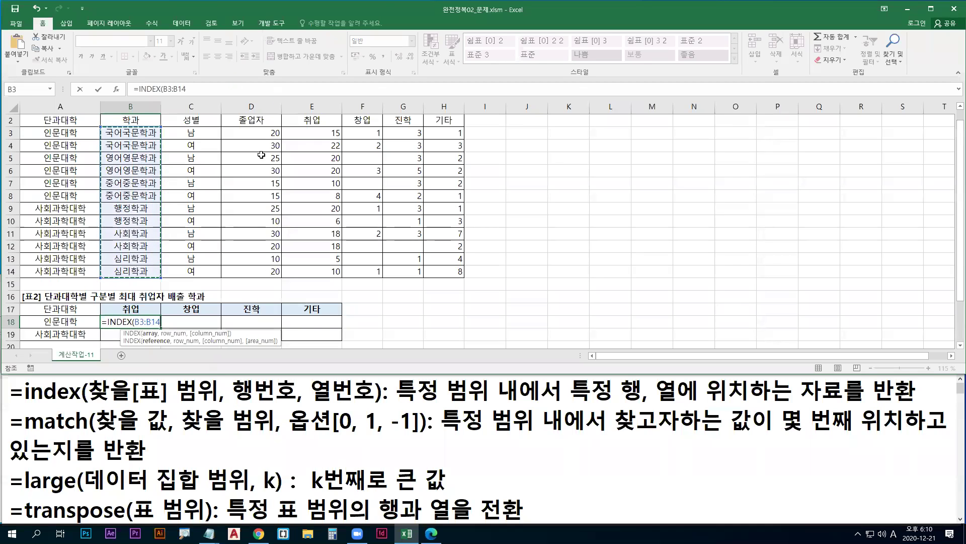
{"action": "mouse_move", "coordinate": [100, 124]}
{"action": "left_mouse_down"}
{"action": "mouse_move", "coordinate": [160, 298]}
{"action": "mouse_move", "coordinate": [161, 279]}
{"action": "left_mouse_up"}
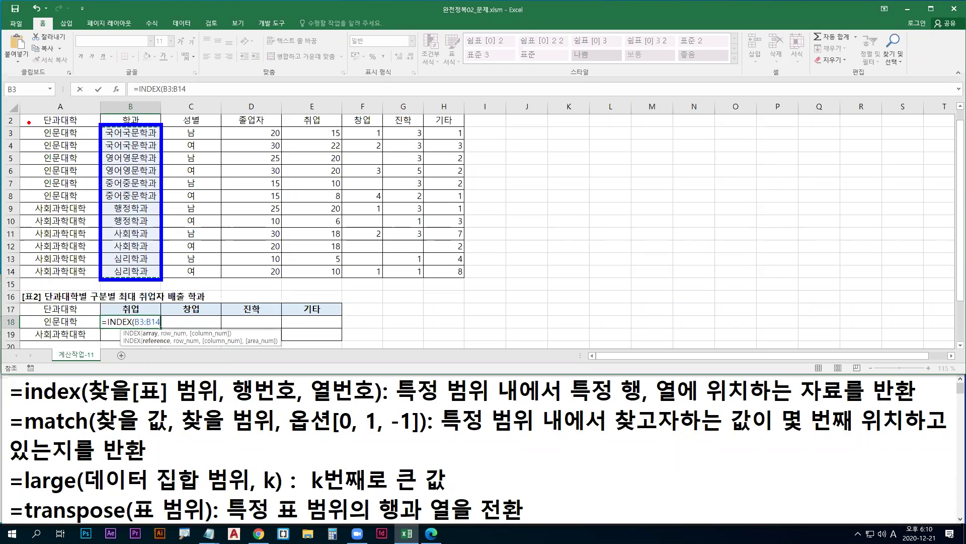
{"action": "left_click_drag", "start_coordinate": [11, 125], "coordinate": [469, 280]}
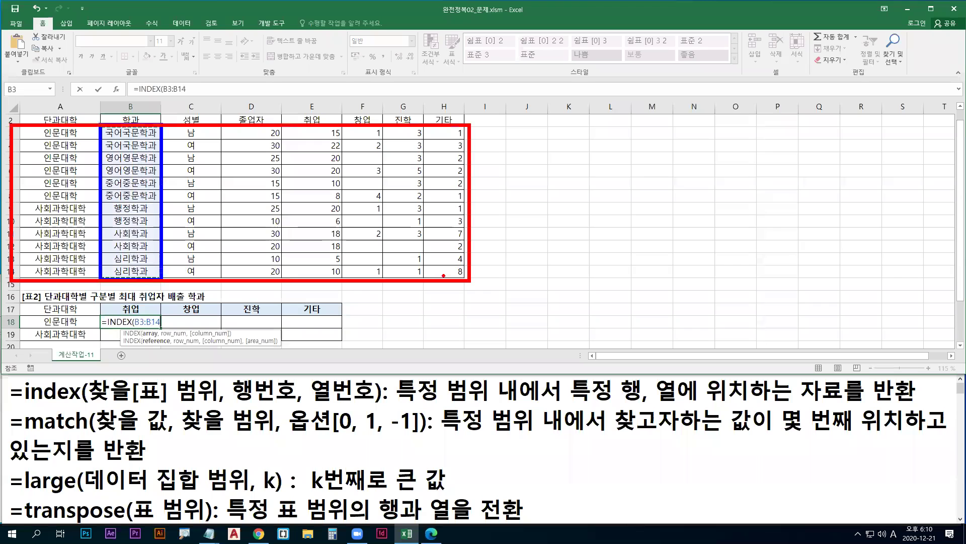
{"action": "key", "text": "e"}
{"action": "key", "text": "b"}
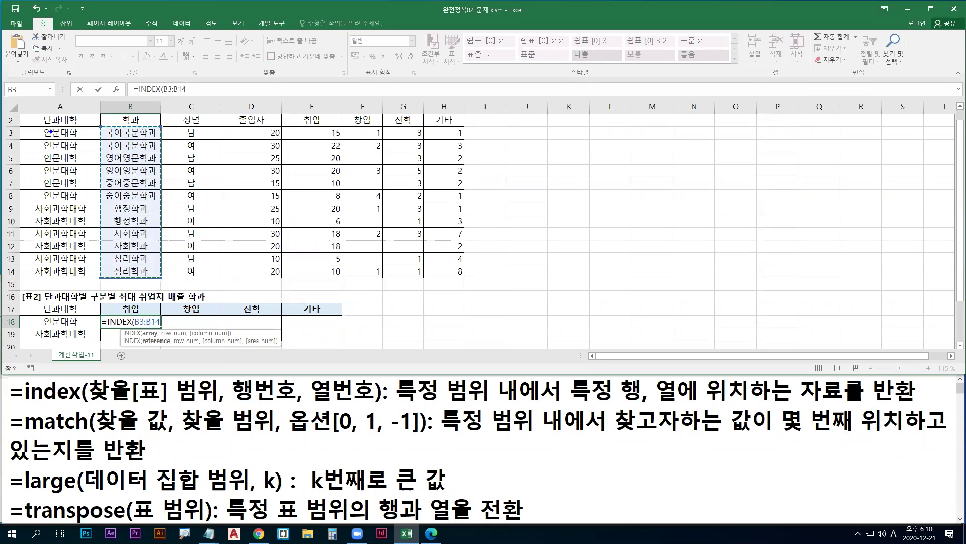
{"action": "left_click_drag", "start_coordinate": [18, 125], "coordinate": [466, 278]}
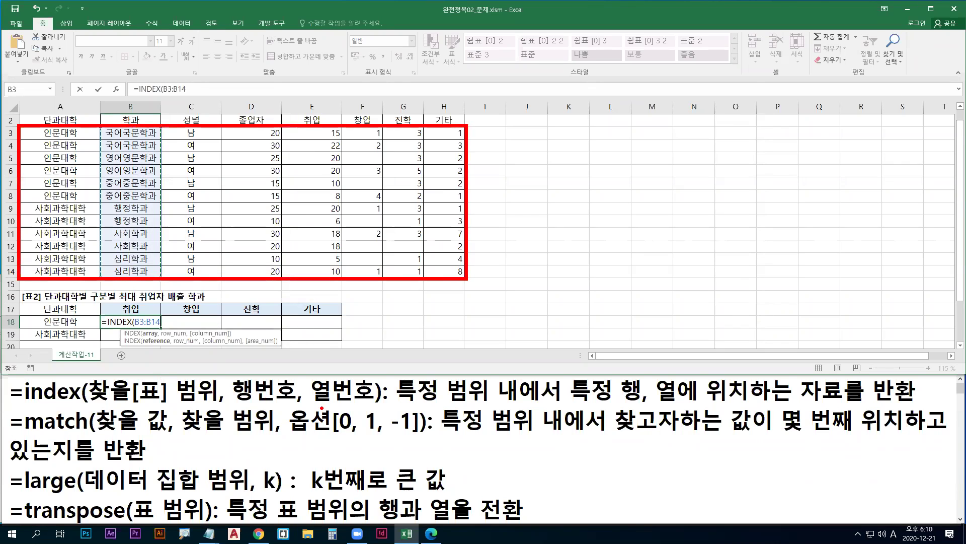
{"action": "left_click_drag", "start_coordinate": [68, 106], "coordinate": [57, 125]}
{"action": "mouse_move", "coordinate": [124, 110]}
{"action": "left_mouse_down"}
{"action": "mouse_move", "coordinate": [129, 121]}
{"action": "mouse_move", "coordinate": [190, 124]}
{"action": "left_mouse_up"}
{"action": "mouse_move", "coordinate": [258, 104]}
{"action": "left_mouse_down"}
{"action": "mouse_move", "coordinate": [268, 117]}
{"action": "mouse_move", "coordinate": [261, 135]}
{"action": "left_mouse_up"}
{"action": "mouse_move", "coordinate": [314, 104]}
{"action": "left_mouse_down"}
{"action": "mouse_move", "coordinate": [313, 126]}
{"action": "mouse_move", "coordinate": [330, 110]}
{"action": "mouse_move", "coordinate": [363, 122]}
{"action": "left_mouse_up"}
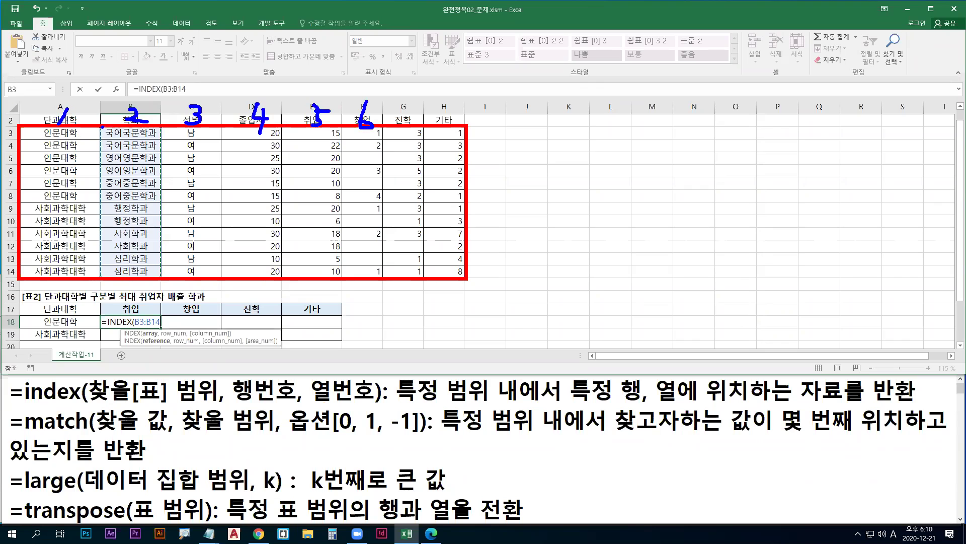
{"action": "mouse_move", "coordinate": [100, 127]}
{"action": "left_mouse_down"}
{"action": "mouse_move", "coordinate": [213, 325]}
{"action": "mouse_move", "coordinate": [160, 277]}
{"action": "left_mouse_up"}
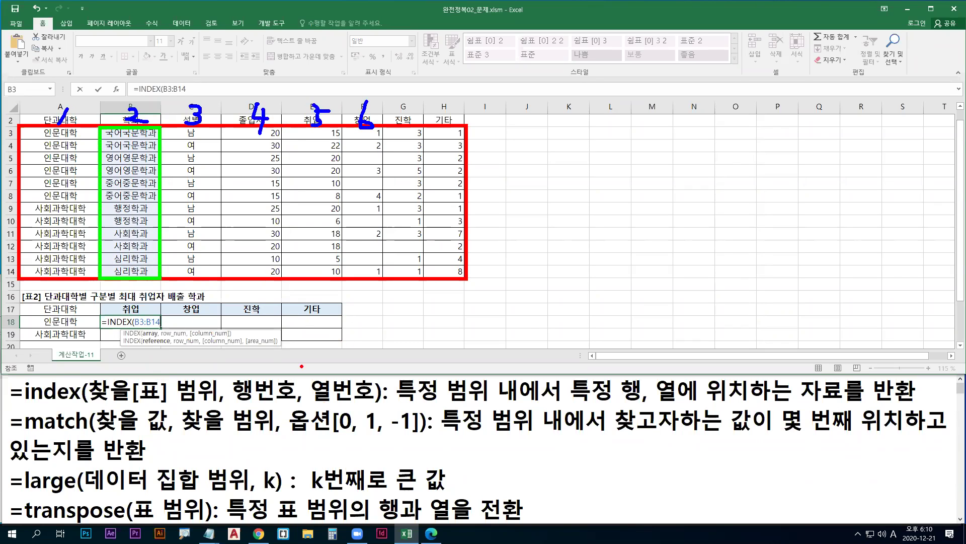
{"action": "mouse_move", "coordinate": [200, 327]}
{"action": "left_mouse_down"}
{"action": "mouse_move", "coordinate": [201, 337]}
{"action": "mouse_move", "coordinate": [216, 335]}
{"action": "mouse_move", "coordinate": [199, 337]}
{"action": "mouse_move", "coordinate": [224, 336]}
{"action": "left_mouse_up"}
{"action": "key", "text": "Escape"}
Switch to the Notepad notes and enclose 열번호 in square brackets in the index syntax, giving "[열번호]".
{"action": "left_click", "coordinate": [315, 394]}
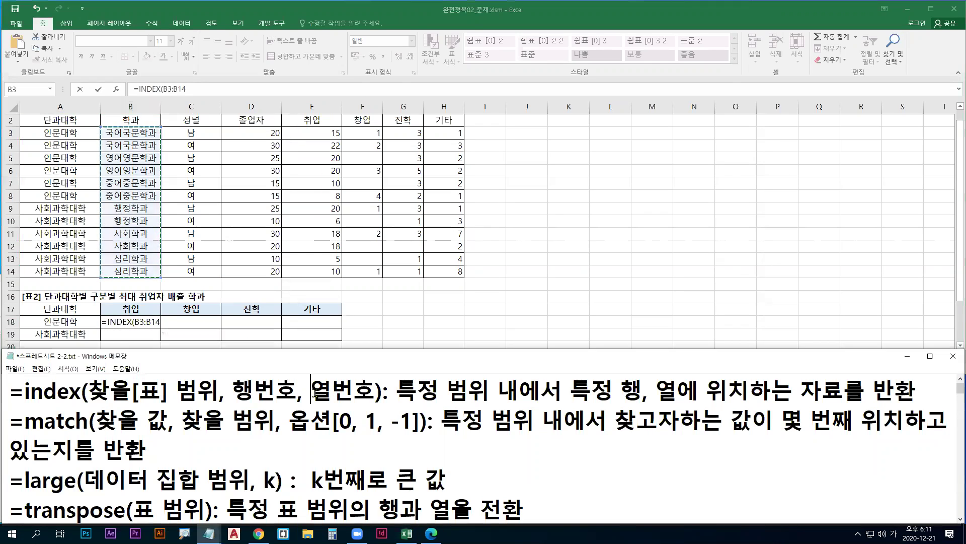
{"action": "type", "text": "["}
{"action": "key", "text": "Right"}
{"action": "key", "text": "Right"}
{"action": "key", "text": "Right"}
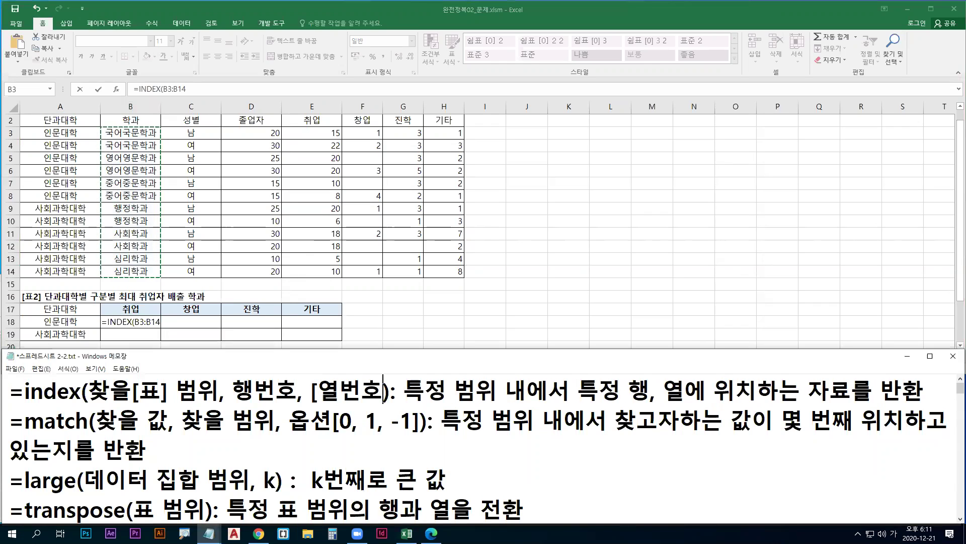
{"action": "type", "text": "]"}
{"action": "key", "text": "ctrl+2"}
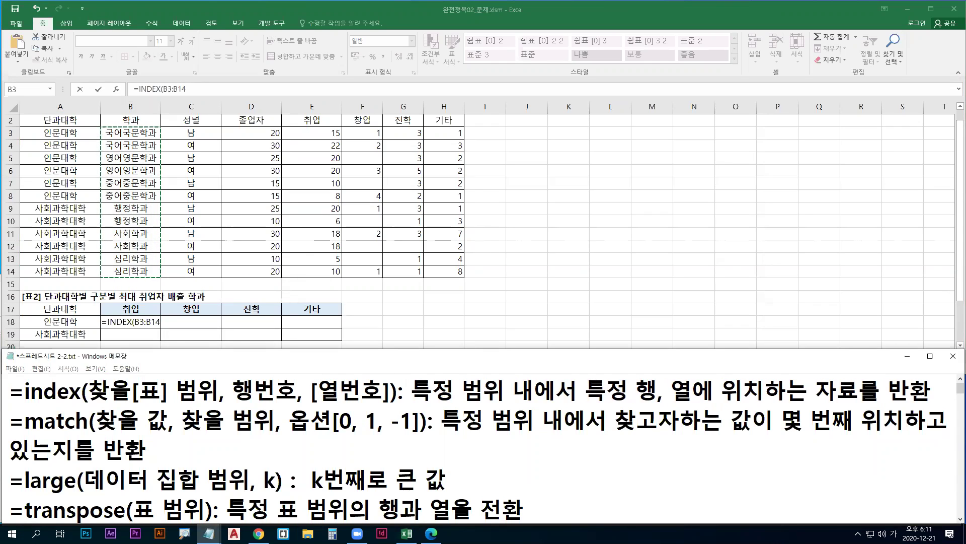
{"action": "mouse_move", "coordinate": [101, 126]}
{"action": "left_mouse_down"}
{"action": "mouse_move", "coordinate": [125, 161]}
{"action": "mouse_move", "coordinate": [160, 280]}
{"action": "left_mouse_up"}
{"action": "key", "text": "b"}
{"action": "left_click_drag", "start_coordinate": [136, 328], "coordinate": [164, 328]}
{"action": "left_click_drag", "start_coordinate": [131, 114], "coordinate": [135, 102]}
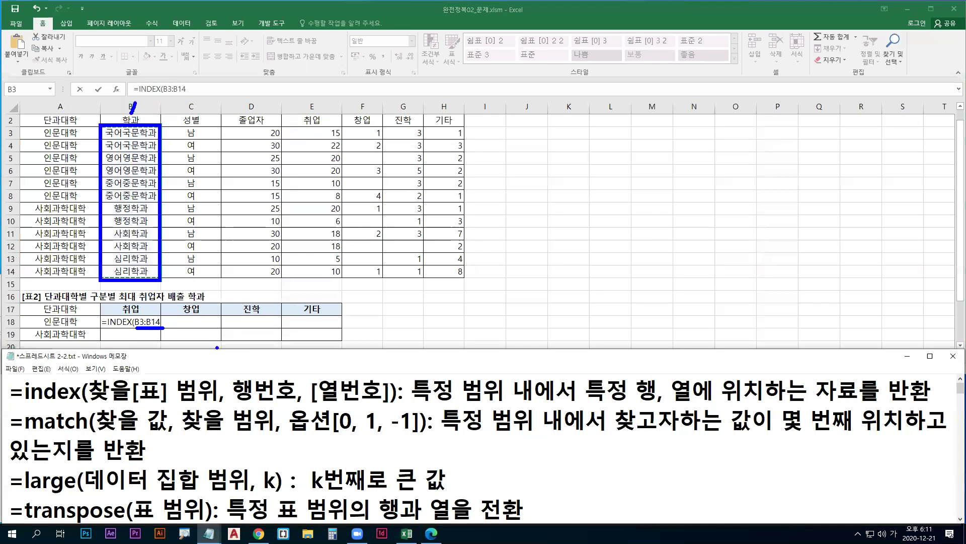
{"action": "key", "text": "Escape"}
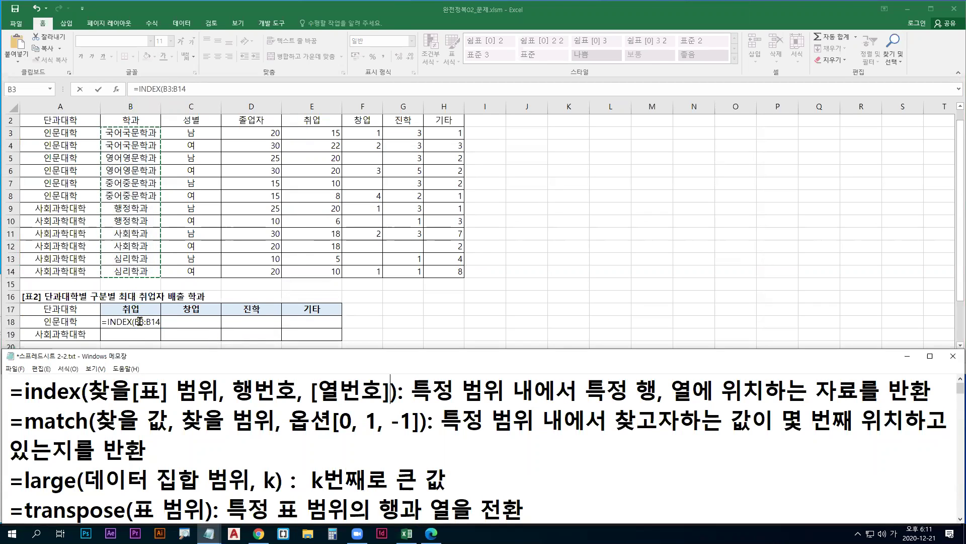
Switch back to Excel and make the INDEX array reference in B18 absolute as $B$3:$B$14.
{"action": "left_click", "coordinate": [146, 322]}
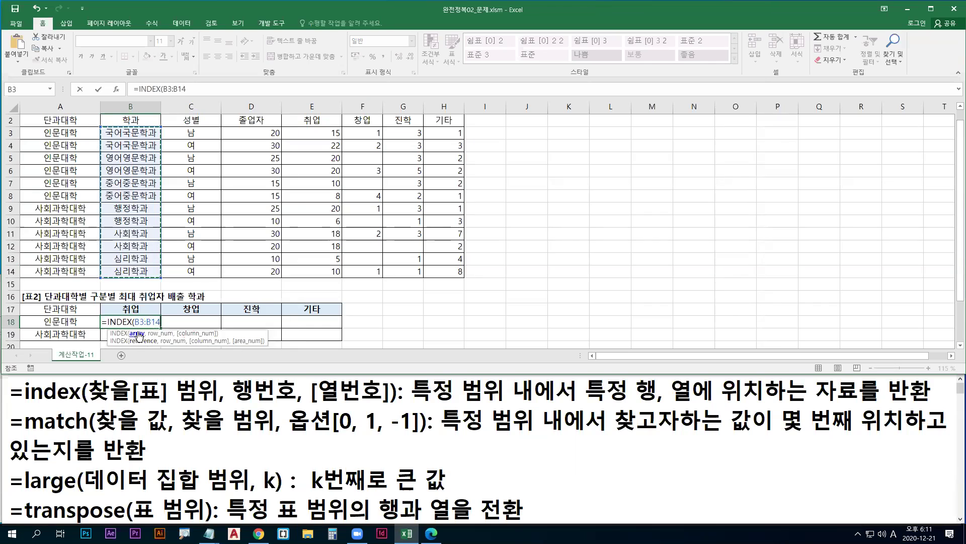
{"action": "key", "text": "F4"}
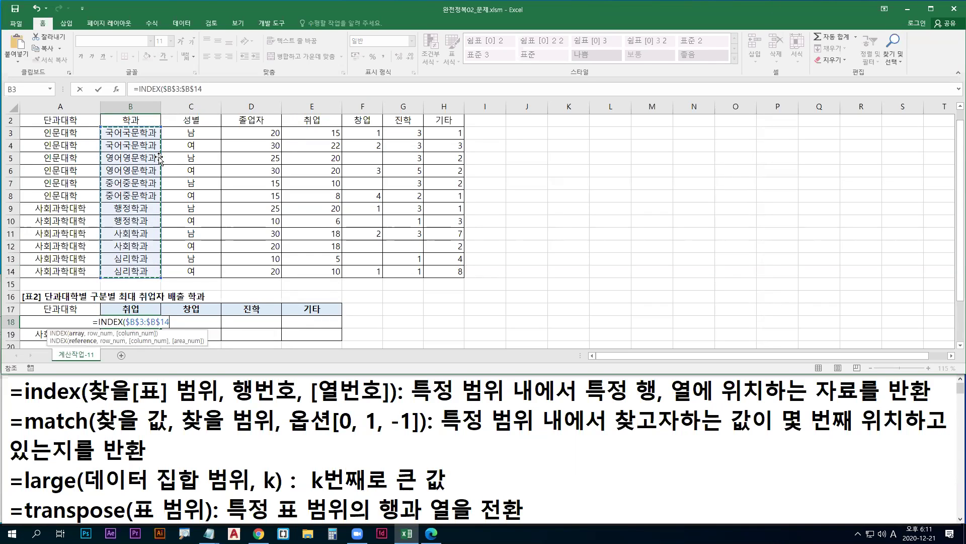
{"action": "left_click_drag", "start_coordinate": [102, 125], "coordinate": [160, 277]}
{"action": "left_click_drag", "start_coordinate": [98, 406], "coordinate": [209, 404]}
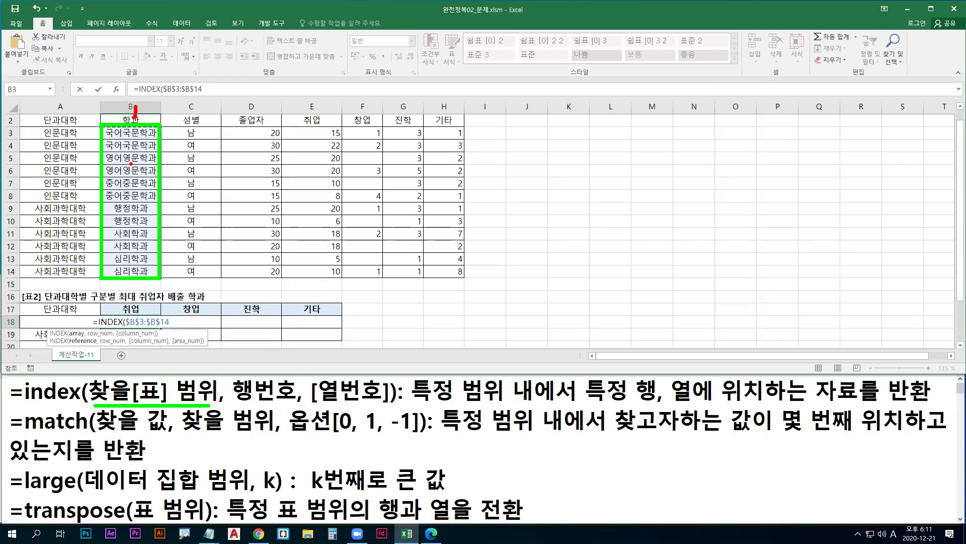
{"action": "key", "text": "e"}
{"action": "mouse_move", "coordinate": [19, 122]}
{"action": "left_mouse_down"}
{"action": "mouse_move", "coordinate": [136, 216]}
{"action": "mouse_move", "coordinate": [468, 288]}
{"action": "mouse_move", "coordinate": [467, 278]}
{"action": "left_mouse_up"}
{"action": "key", "text": "r"}
{"action": "left_click_drag", "start_coordinate": [65, 97], "coordinate": [63, 114]}
{"action": "mouse_move", "coordinate": [139, 99]}
{"action": "left_mouse_down"}
{"action": "mouse_move", "coordinate": [151, 110]}
{"action": "mouse_move", "coordinate": [191, 110]}
{"action": "left_mouse_up"}
{"action": "left_click_drag", "start_coordinate": [353, 371], "coordinate": [369, 381]}
{"action": "key", "text": "e"}
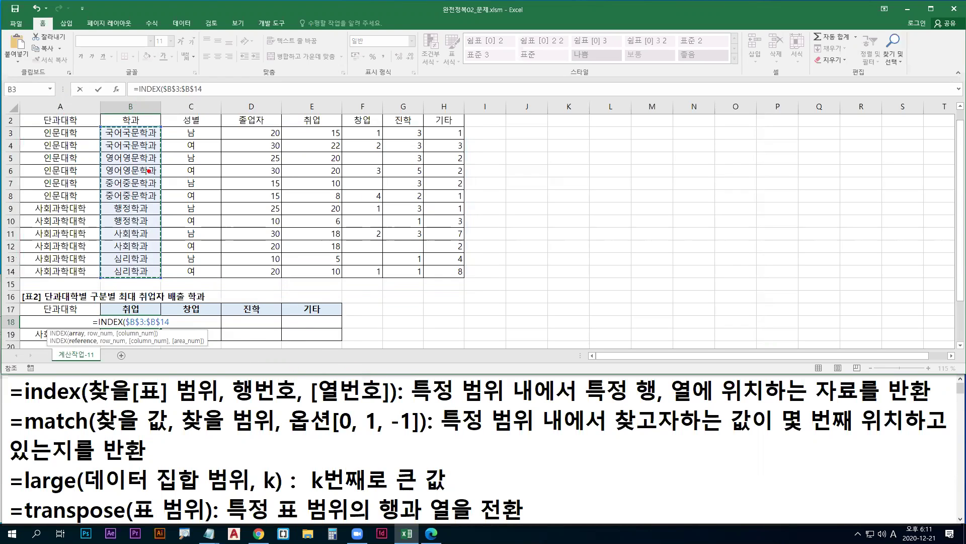
{"action": "mouse_move", "coordinate": [98, 124]}
{"action": "left_mouse_down"}
{"action": "mouse_move", "coordinate": [158, 296]}
{"action": "mouse_move", "coordinate": [163, 282]}
{"action": "mouse_move", "coordinate": [206, 324]}
{"action": "mouse_move", "coordinate": [164, 278]}
{"action": "left_mouse_up"}
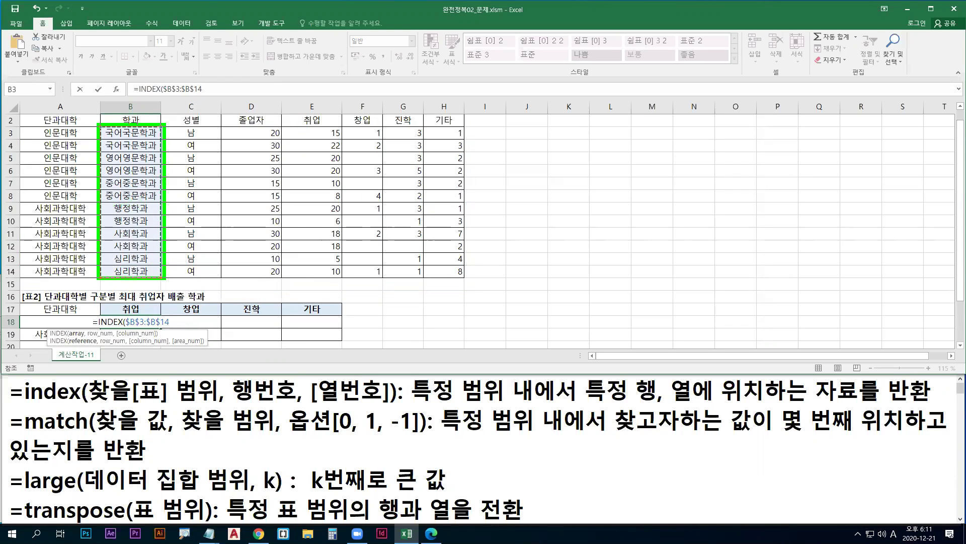
{"action": "left_click_drag", "start_coordinate": [94, 405], "coordinate": [208, 405]}
{"action": "left_click_drag", "start_coordinate": [172, 324], "coordinate": [164, 333]}
{"action": "left_click_drag", "start_coordinate": [87, 336], "coordinate": [86, 344]}
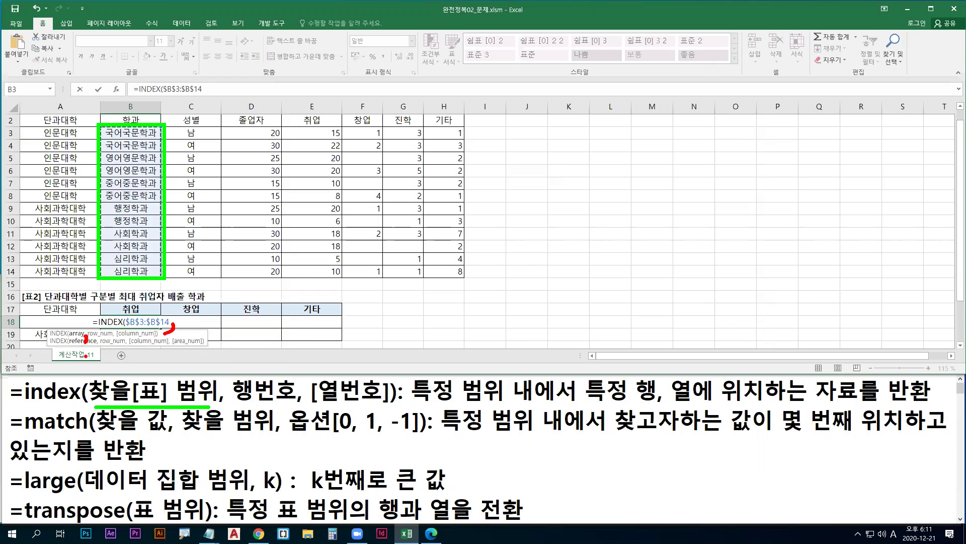
Add a comma after $B$3:$B$14 to begin the row number argument of the INDEX formula.
{"action": "type", "text": ","}
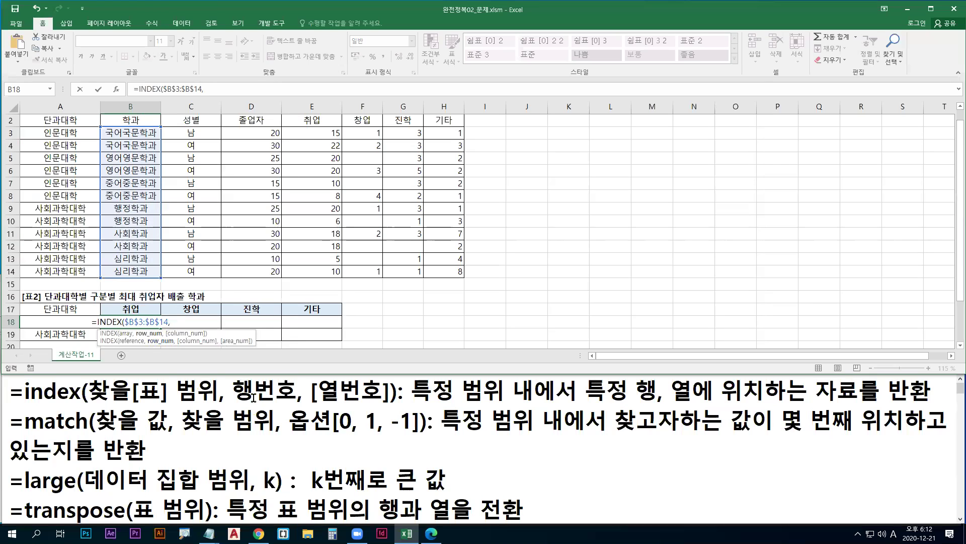
{"action": "left_click_drag", "start_coordinate": [236, 403], "coordinate": [299, 403]}
{"action": "left_click_drag", "start_coordinate": [91, 404], "coordinate": [211, 404]}
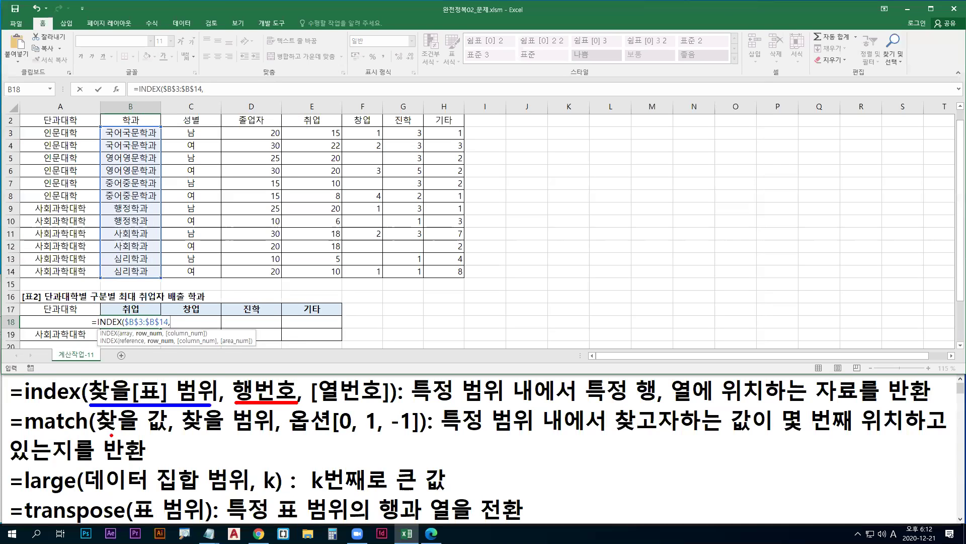
{"action": "key", "text": "g"}
{"action": "left_click_drag", "start_coordinate": [25, 436], "coordinate": [446, 436]}
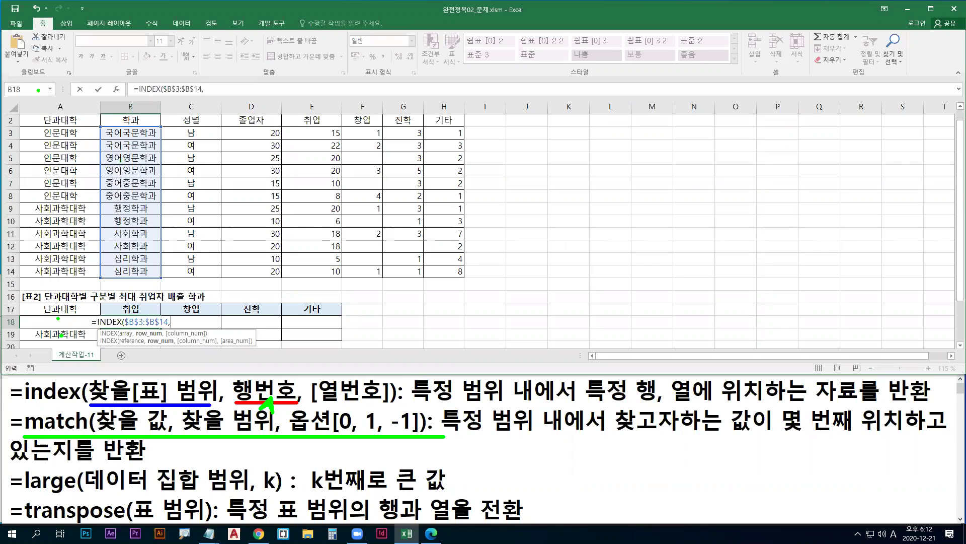
{"action": "left_click_drag", "start_coordinate": [38, 132], "coordinate": [36, 204]}
{"action": "left_click_drag", "start_coordinate": [285, 126], "coordinate": [345, 203]}
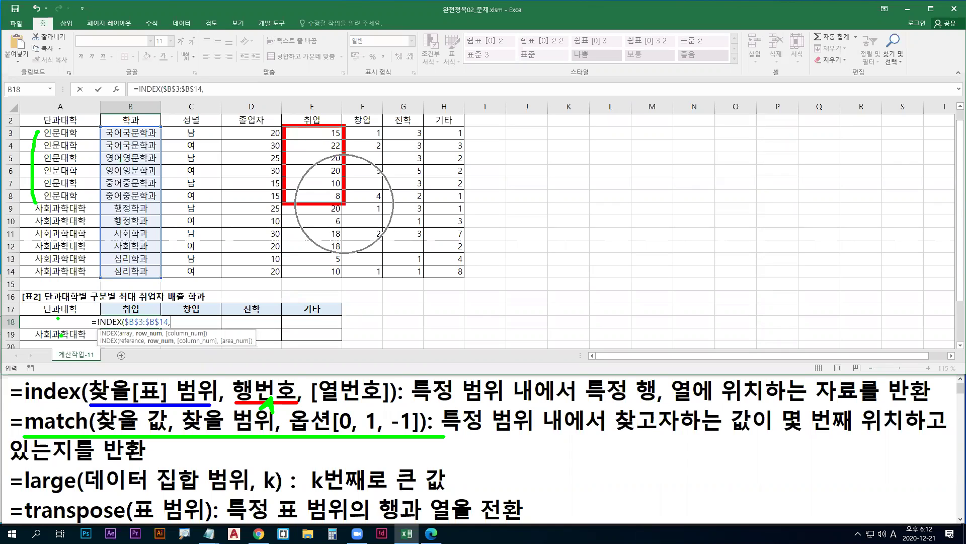
{"action": "mouse_move", "coordinate": [328, 147]}
{"action": "left_mouse_down"}
{"action": "mouse_move", "coordinate": [111, 151]}
{"action": "mouse_move", "coordinate": [149, 147]}
{"action": "left_mouse_up"}
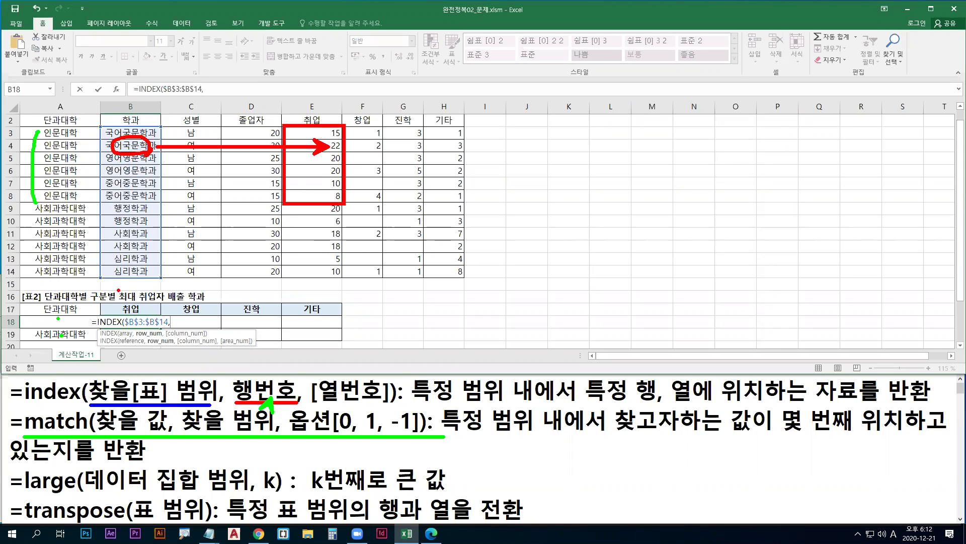
{"action": "mouse_move", "coordinate": [132, 154]}
{"action": "left_mouse_down"}
{"action": "mouse_move", "coordinate": [140, 313]}
{"action": "mouse_move", "coordinate": [130, 308]}
{"action": "mouse_move", "coordinate": [150, 304]}
{"action": "left_mouse_up"}
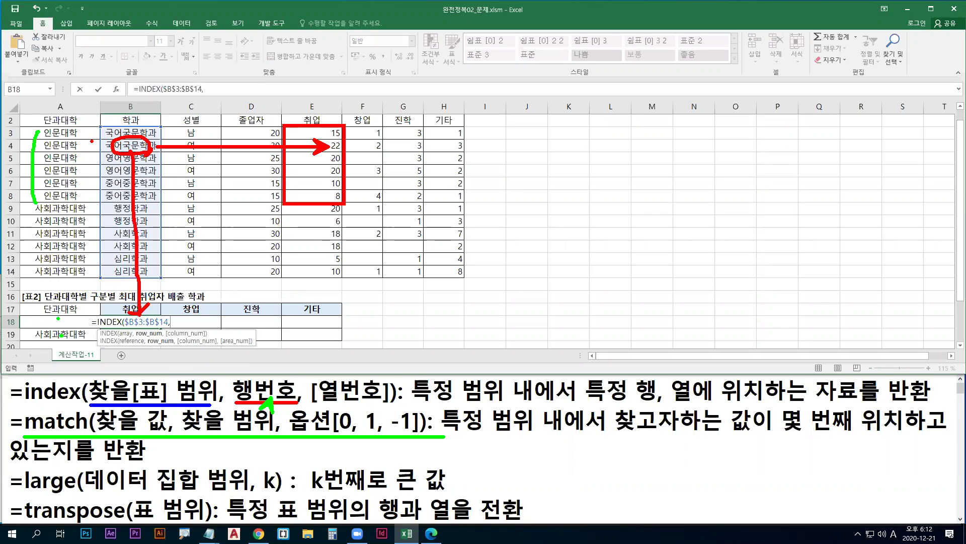
{"action": "key", "text": "e"}
{"action": "key", "text": "b"}
{"action": "left_click_drag", "start_coordinate": [99, 125], "coordinate": [160, 283]}
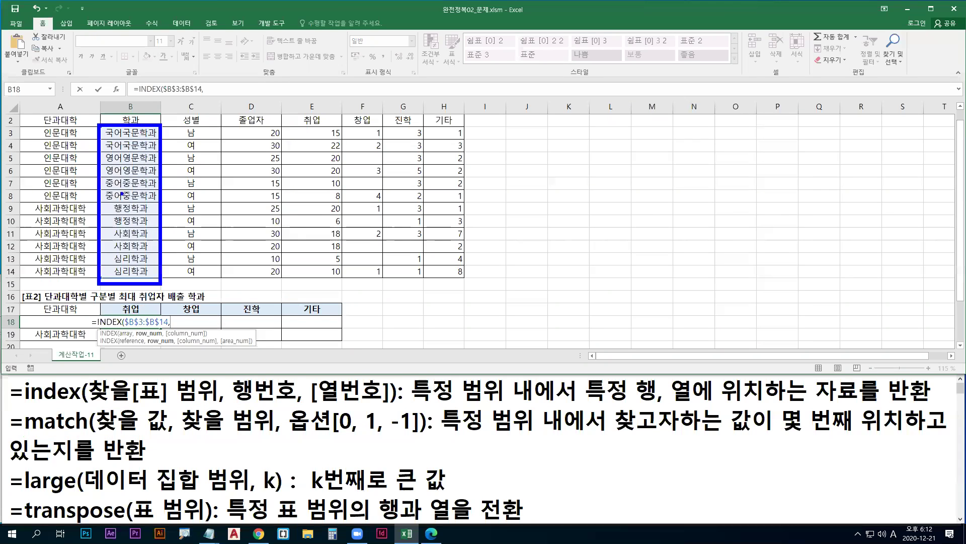
{"action": "mouse_move", "coordinate": [94, 125]}
{"action": "left_mouse_down"}
{"action": "mouse_move", "coordinate": [89, 141]}
{"action": "mouse_move", "coordinate": [104, 150]}
{"action": "left_mouse_up"}
{"action": "mouse_move", "coordinate": [87, 158]}
{"action": "left_mouse_down"}
{"action": "mouse_move", "coordinate": [93, 170]}
{"action": "mouse_move", "coordinate": [81, 192]}
{"action": "left_mouse_up"}
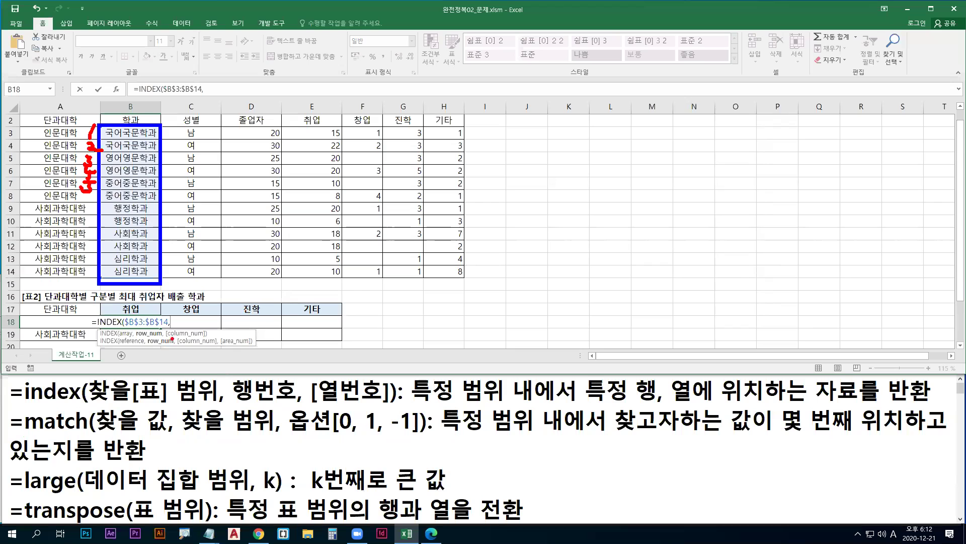
{"action": "left_click_drag", "start_coordinate": [171, 324], "coordinate": [160, 337]}
{"action": "key", "text": "Escape"}
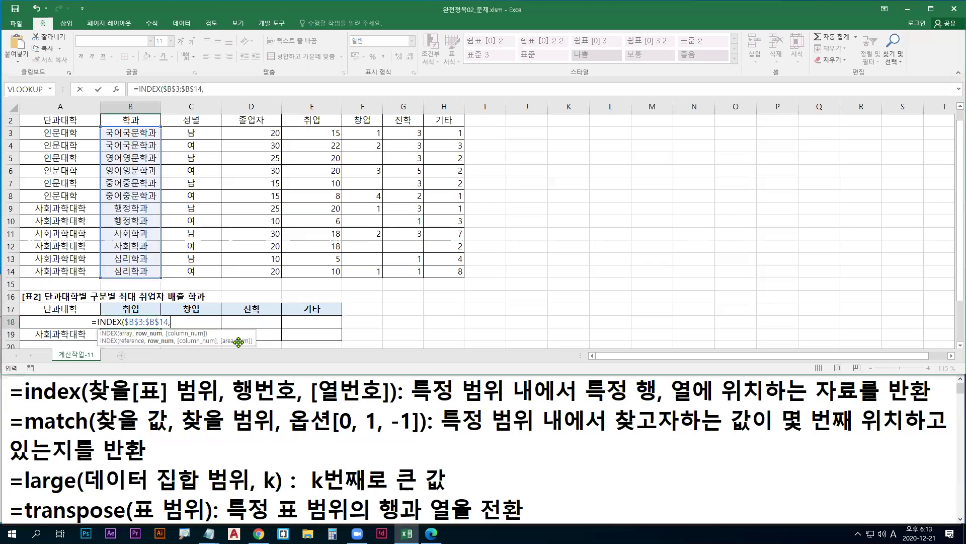
Nest a MATCH function as the row number argument of the INDEX formula in B18.
{"action": "type", "text": "match"}
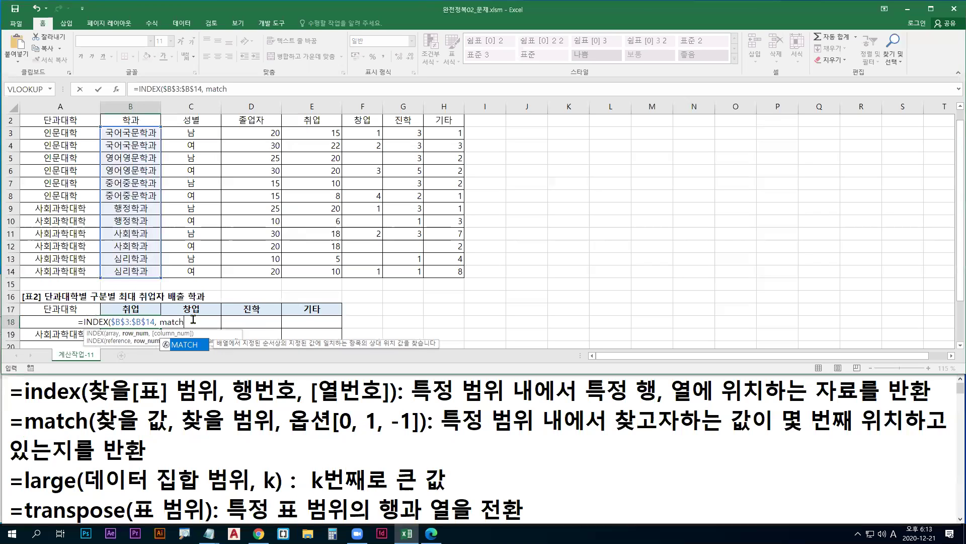
{"action": "double_click", "coordinate": [187, 344]}
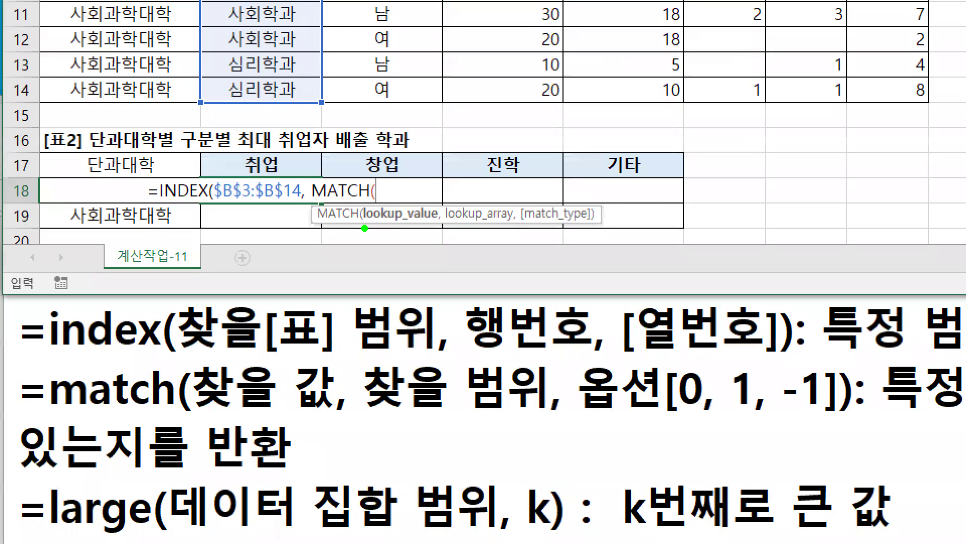
{"action": "left_click_drag", "start_coordinate": [365, 228], "coordinate": [596, 226]}
{"action": "key", "text": "b"}
{"action": "key", "text": "g"}
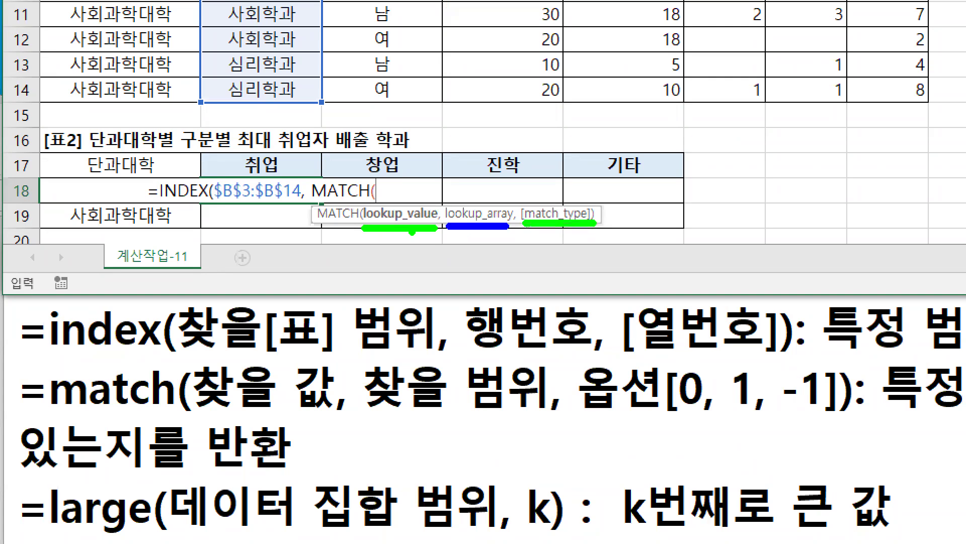
{"action": "key", "text": "e"}
{"action": "left_click_drag", "start_coordinate": [365, 226], "coordinate": [441, 229]}
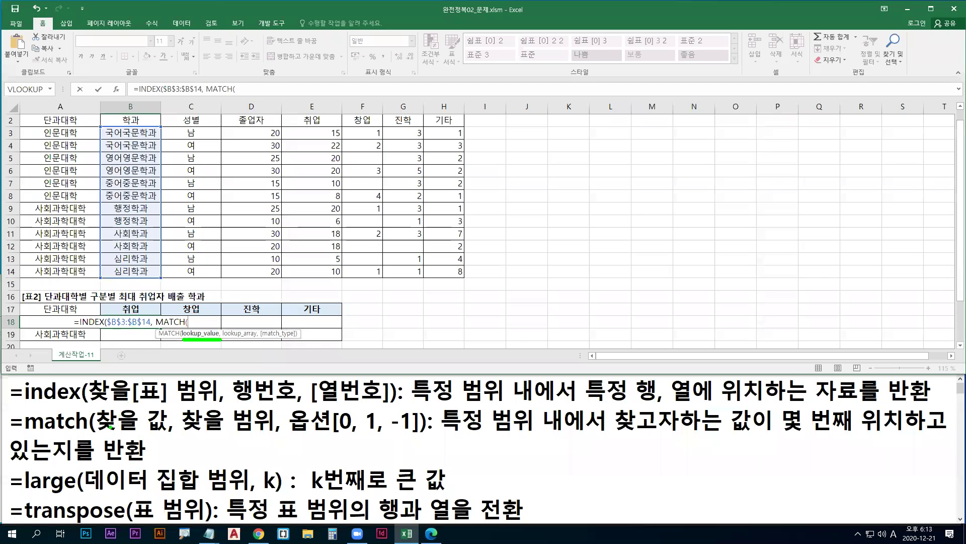
{"action": "left_click_drag", "start_coordinate": [100, 433], "coordinate": [164, 431]}
{"action": "mouse_move", "coordinate": [35, 317]}
{"action": "left_mouse_down"}
{"action": "mouse_move", "coordinate": [48, 328]}
{"action": "mouse_move", "coordinate": [56, 320]}
{"action": "left_mouse_up"}
{"action": "left_click_drag", "start_coordinate": [56, 313], "coordinate": [65, 320]}
{"action": "left_click_drag", "start_coordinate": [63, 321], "coordinate": [70, 331]}
{"action": "mouse_move", "coordinate": [37, 134]}
{"action": "left_mouse_down"}
{"action": "mouse_move", "coordinate": [28, 166]}
{"action": "mouse_move", "coordinate": [40, 202]}
{"action": "left_mouse_up"}
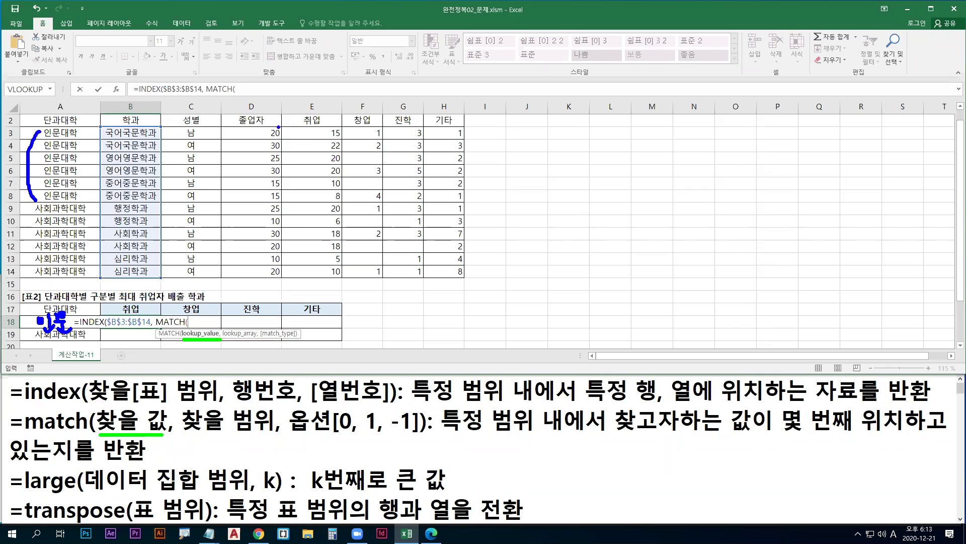
{"action": "left_click_drag", "start_coordinate": [282, 124], "coordinate": [342, 203]}
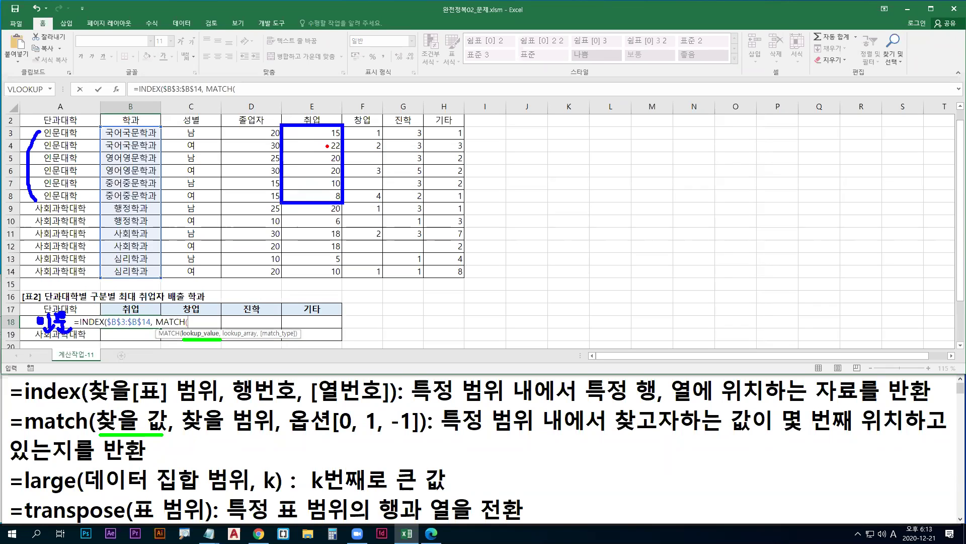
{"action": "left_click_drag", "start_coordinate": [327, 146], "coordinate": [159, 146]}
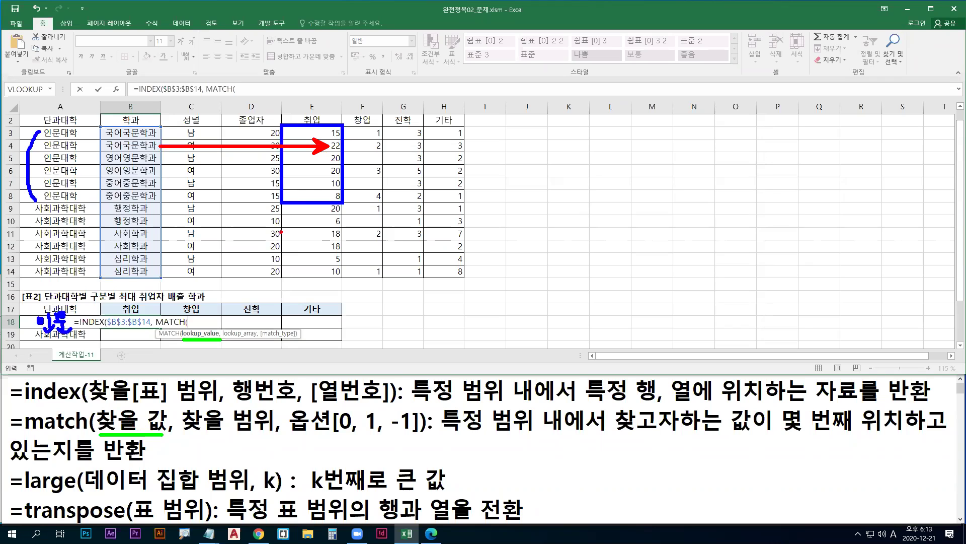
{"action": "left_click_drag", "start_coordinate": [318, 179], "coordinate": [319, 189]}
{"action": "mouse_move", "coordinate": [280, 123]}
{"action": "left_mouse_down"}
{"action": "mouse_move", "coordinate": [345, 188]}
{"action": "mouse_move", "coordinate": [344, 207]}
{"action": "left_mouse_up"}
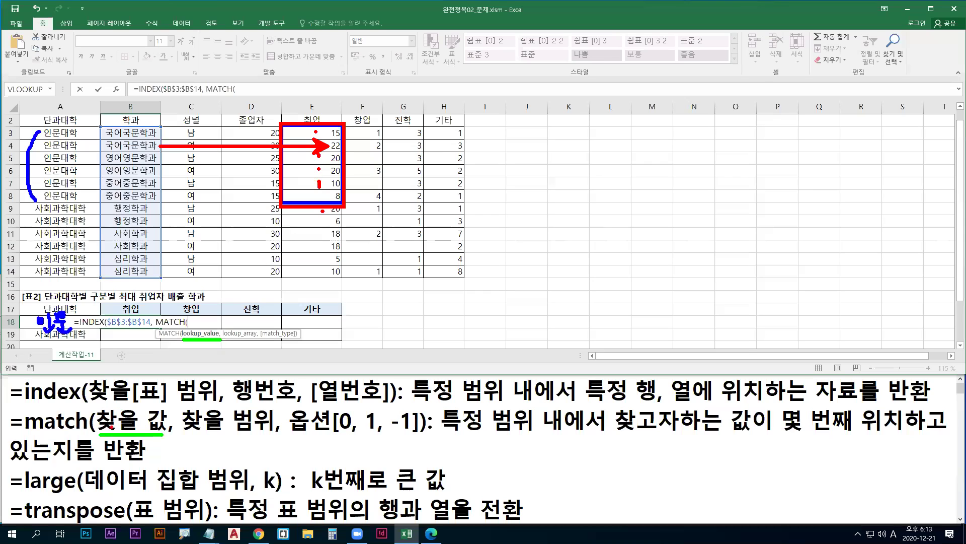
{"action": "key", "text": "b"}
{"action": "left_click_drag", "start_coordinate": [22, 499], "coordinate": [286, 499]}
{"action": "mouse_move", "coordinate": [153, 448]}
{"action": "left_mouse_down"}
{"action": "mouse_move", "coordinate": [172, 446]}
{"action": "mouse_move", "coordinate": [162, 466]}
{"action": "left_mouse_up"}
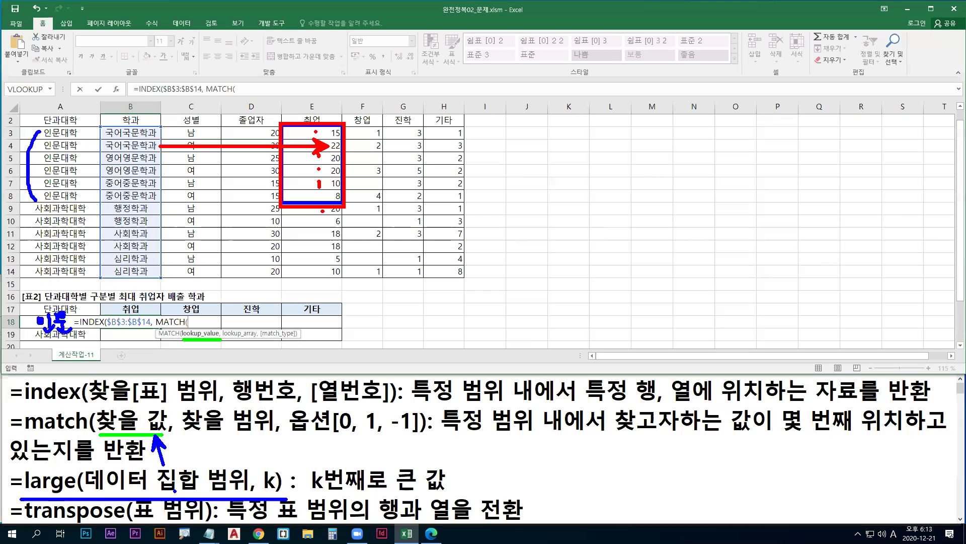
{"action": "key", "text": "Escape"}
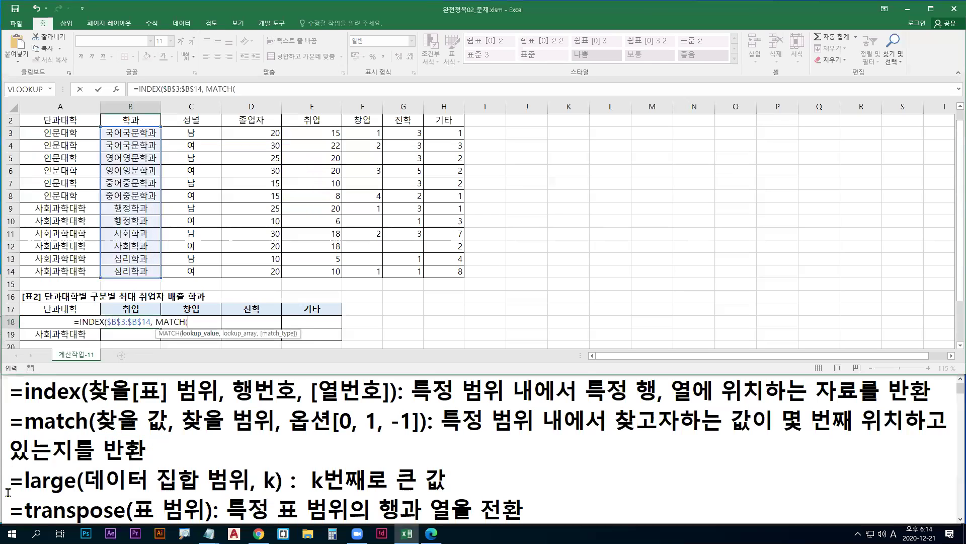
Switch to the Notepad notes and add the line "=large((조건) * 계산 범위, k)" above the existing large syntax.
{"action": "left_click", "coordinate": [8, 492]}
{"action": "key", "text": "Return"}
{"action": "type", "text": "=ㅣㅁ"}
{"action": "key", "text": "BackSpace"}
{"action": "key", "text": "BackSpace"}
{"action": "key", "text": "Hangul"}
{"action": "type", "text": "lar"}
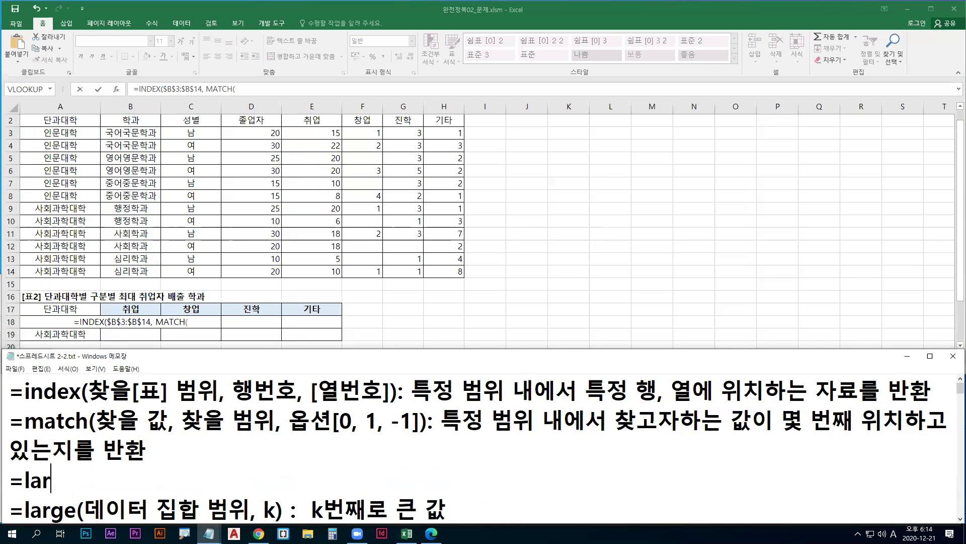
{"action": "type", "text": "ge(("}
{"action": "key", "text": "Hangul"}
{"action": "type", "text": "조건"}
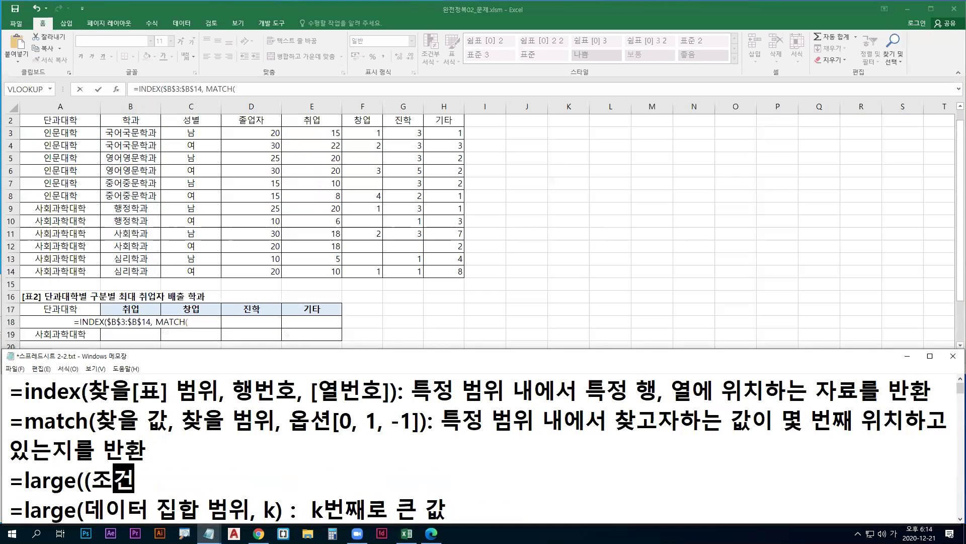
{"action": "type", "text": ") * "}
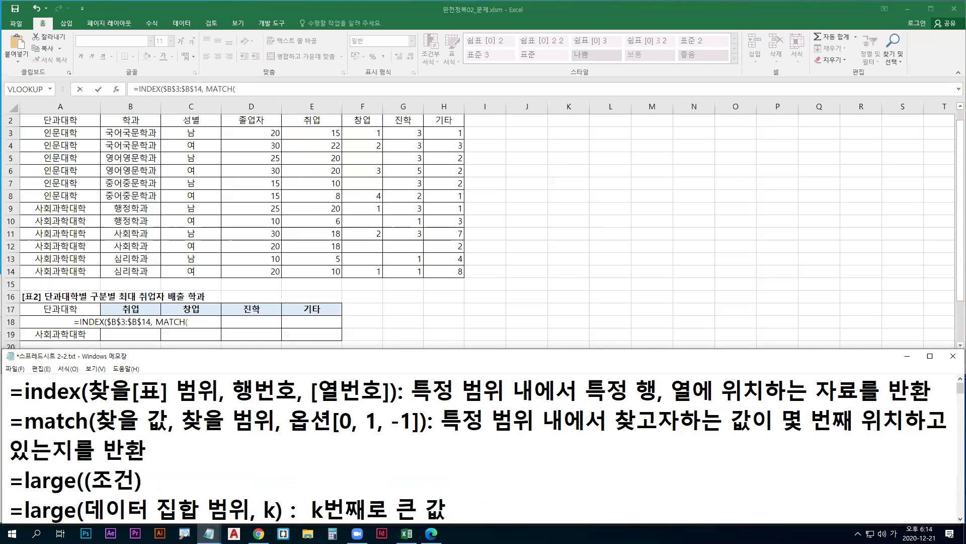
{"action": "type", "text": "계산"}
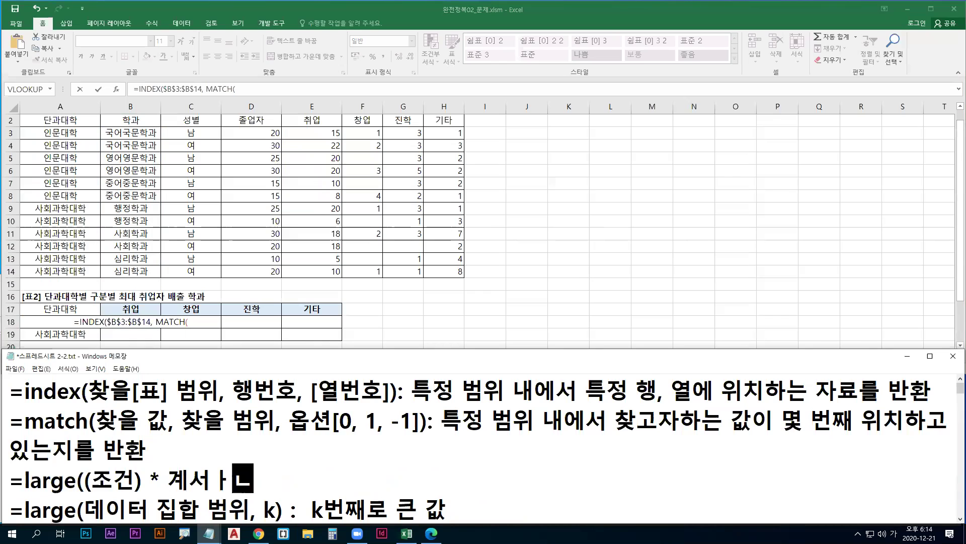
{"action": "type", "text": " 범위,"}
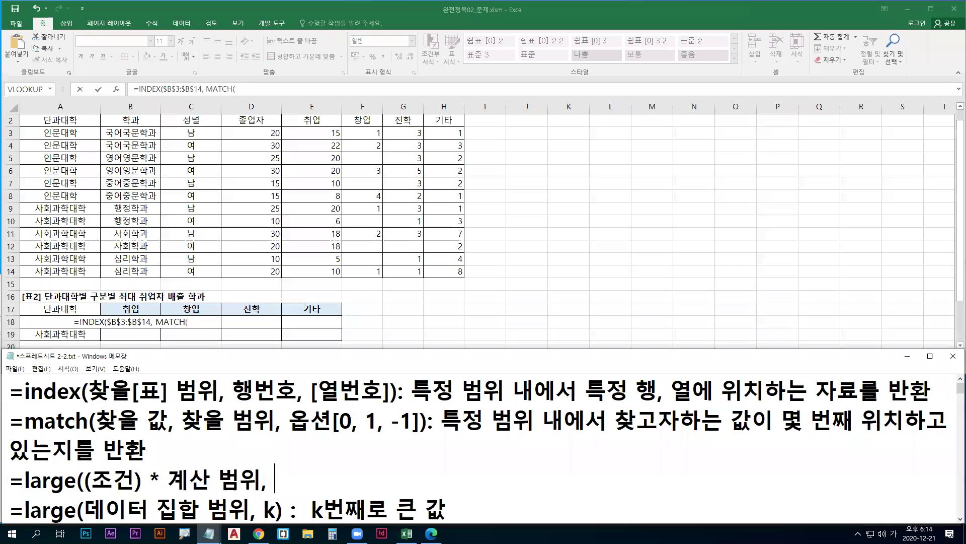
{"action": "key", "text": "Hangul"}
{"action": "type", "text": "k)"}
{"action": "left_click_drag", "start_coordinate": [21, 496], "coordinate": [298, 496]}
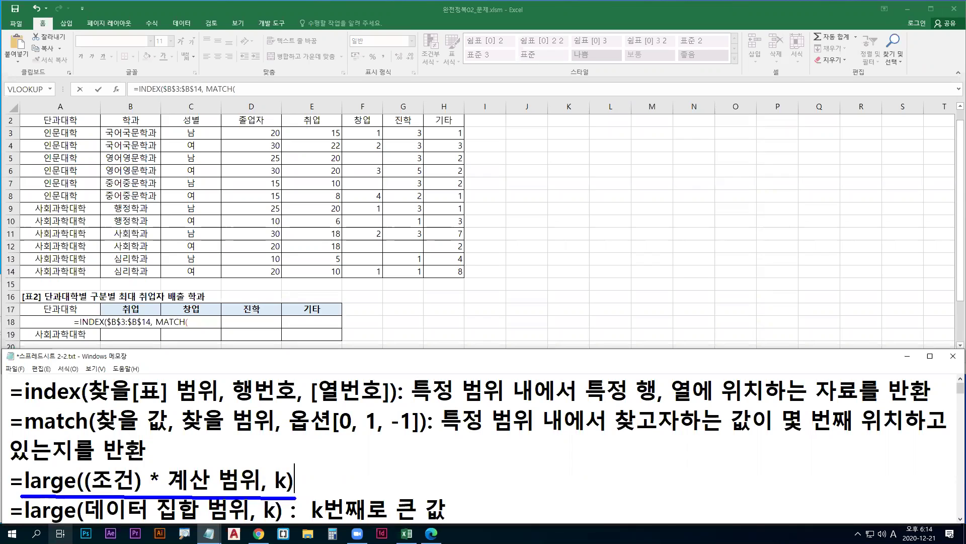
{"action": "left_click_drag", "start_coordinate": [101, 436], "coordinate": [167, 435]}
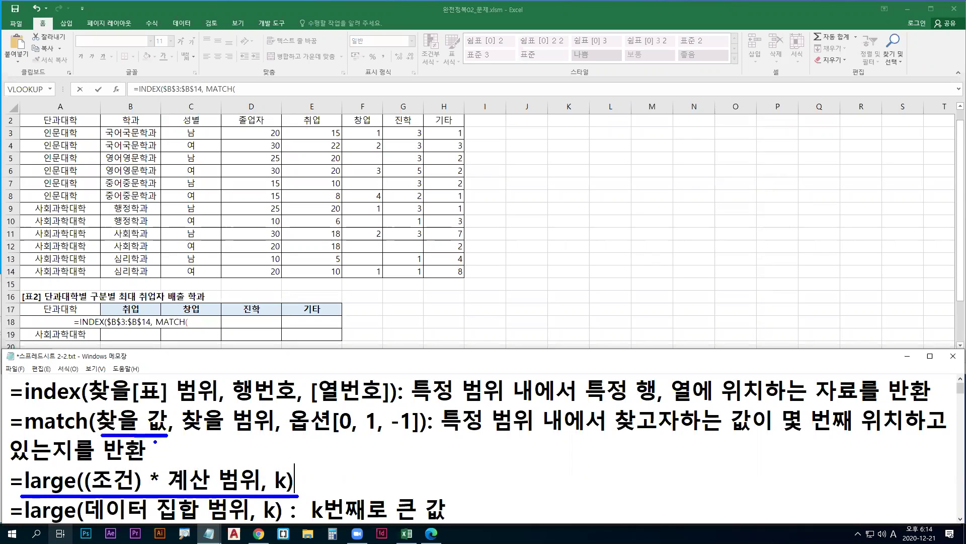
{"action": "left_click_drag", "start_coordinate": [94, 491], "coordinate": [134, 491]}
{"action": "mouse_move", "coordinate": [41, 321]}
{"action": "left_mouse_down"}
{"action": "mouse_move", "coordinate": [31, 318]}
{"action": "mouse_move", "coordinate": [23, 340]}
{"action": "left_mouse_up"}
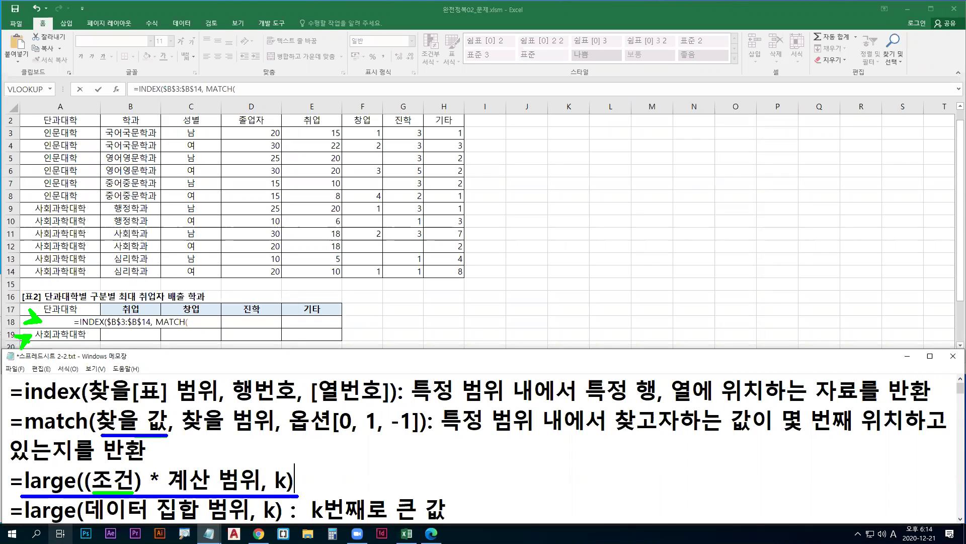
{"action": "key", "text": "r"}
{"action": "left_click_drag", "start_coordinate": [154, 440], "coordinate": [160, 463]}
{"action": "left_click_drag", "start_coordinate": [193, 325], "coordinate": [216, 324]}
{"action": "key", "text": "b"}
{"action": "key", "text": "Escape"}
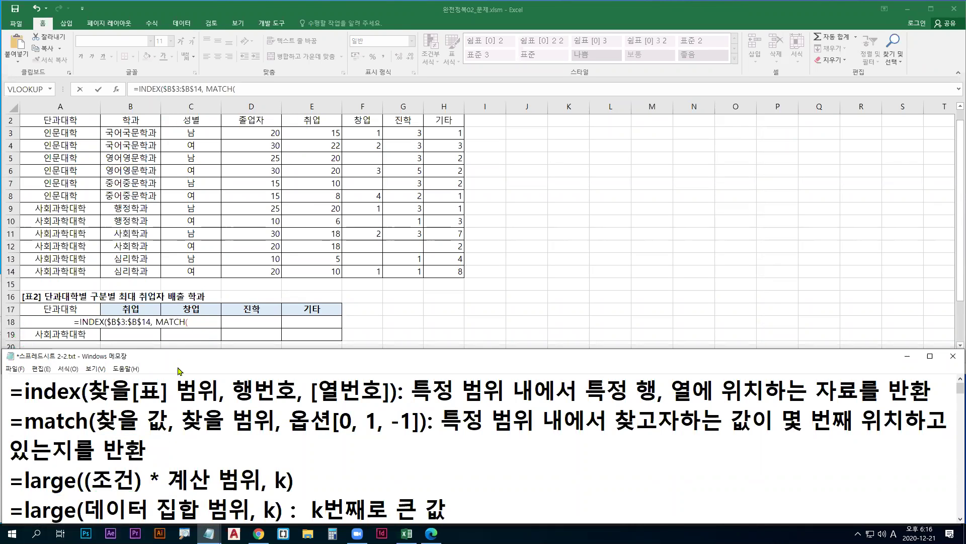
Switch back to Excel and nest LARGE as MATCH's lookup value in B18, opening an extra parenthesis for the condition.
{"action": "left_click", "coordinate": [194, 324]}
{"action": "type", "text": "larg"}
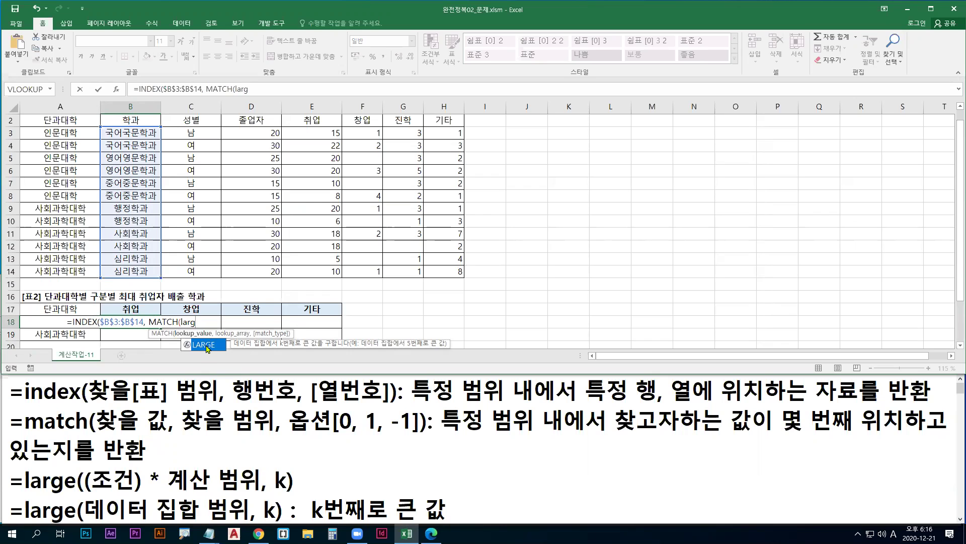
{"action": "double_click", "coordinate": [206, 344]}
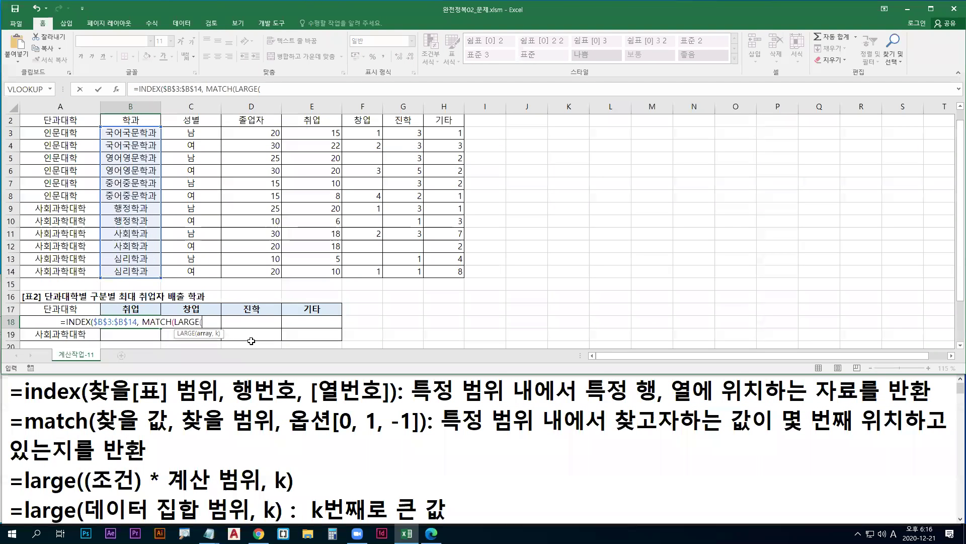
{"action": "type", "text": "("}
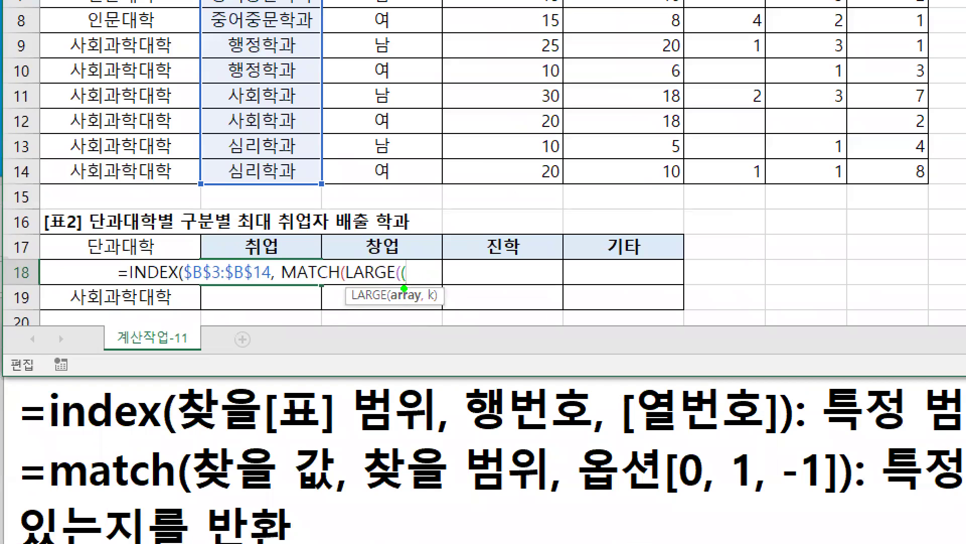
{"action": "mouse_move", "coordinate": [404, 288]}
{"action": "left_mouse_down"}
{"action": "mouse_move", "coordinate": [402, 303]}
{"action": "mouse_move", "coordinate": [487, 284]}
{"action": "left_mouse_up"}
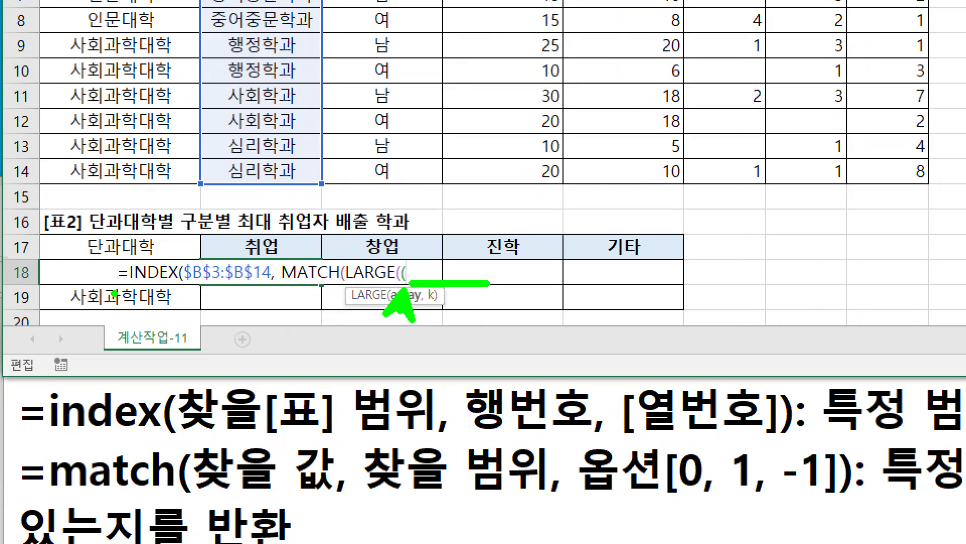
{"action": "left_click_drag", "start_coordinate": [105, 273], "coordinate": [49, 278]}
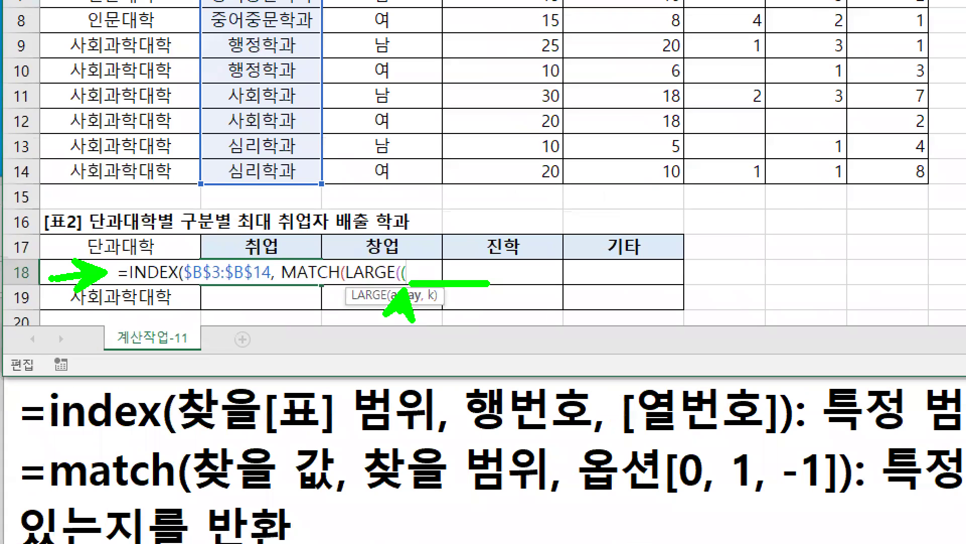
{"action": "key", "text": "Escape"}
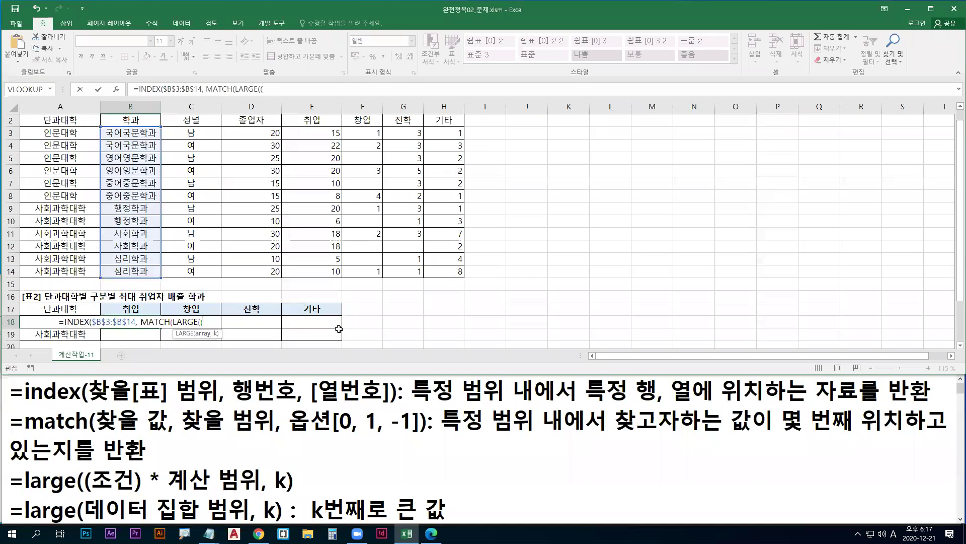
Enter the 단과대학 column A3:A14 of 표1 as the absolute range $A$3:$A$14 in LARGE's condition.
{"action": "scroll", "coordinate": [221, 311], "scroll_direction": "down", "scroll_amount": 3}
{"action": "scroll", "coordinate": [216, 291], "scroll_direction": "up", "scroll_amount": 4}
{"action": "scroll", "coordinate": [223, 271], "scroll_direction": "up", "scroll_amount": 1}
{"action": "left_click_drag", "start_coordinate": [70, 145], "coordinate": [71, 285]}
{"action": "key", "text": "ctrl+2"}
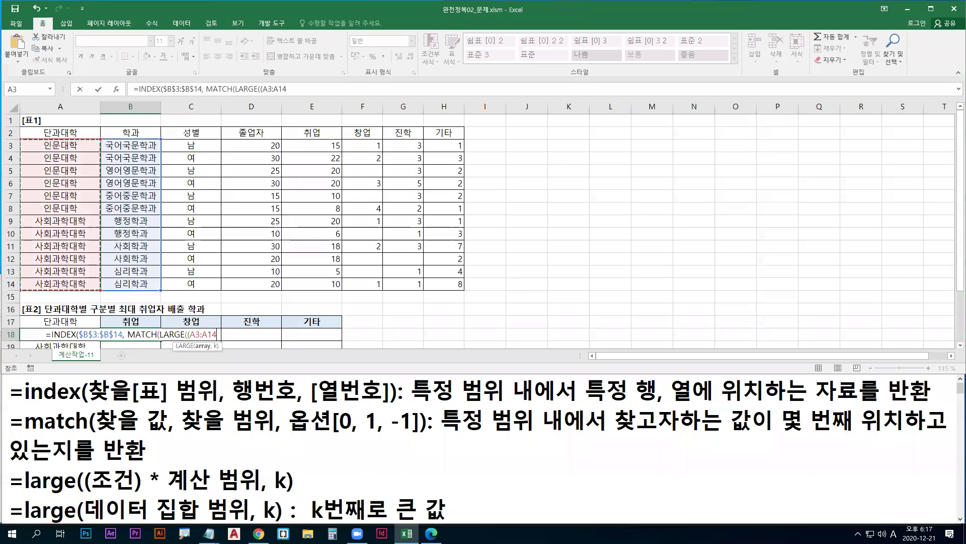
{"action": "mouse_move", "coordinate": [23, 139]}
{"action": "left_mouse_down"}
{"action": "mouse_move", "coordinate": [87, 292]}
{"action": "mouse_move", "coordinate": [99, 290]}
{"action": "left_mouse_up"}
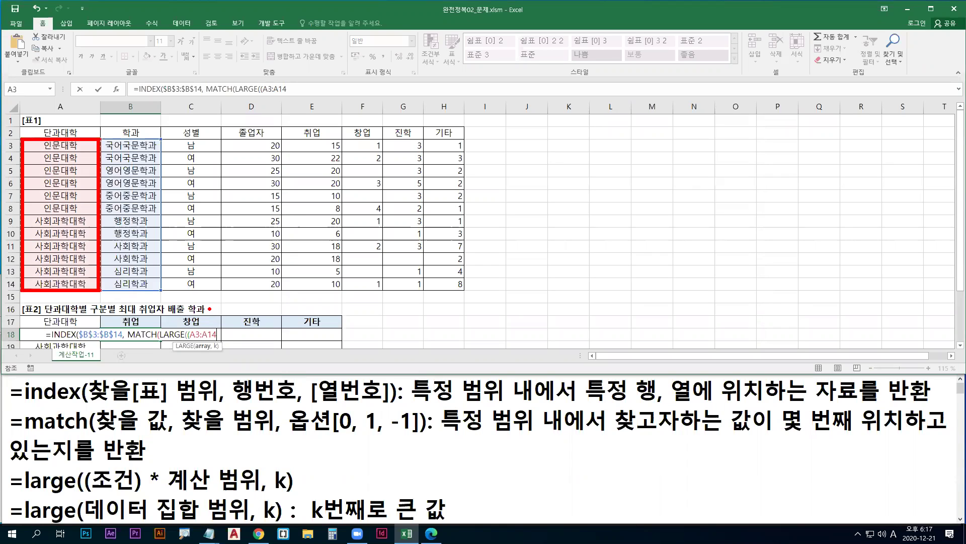
{"action": "key", "text": "Escape"}
{"action": "key", "text": "F4"}
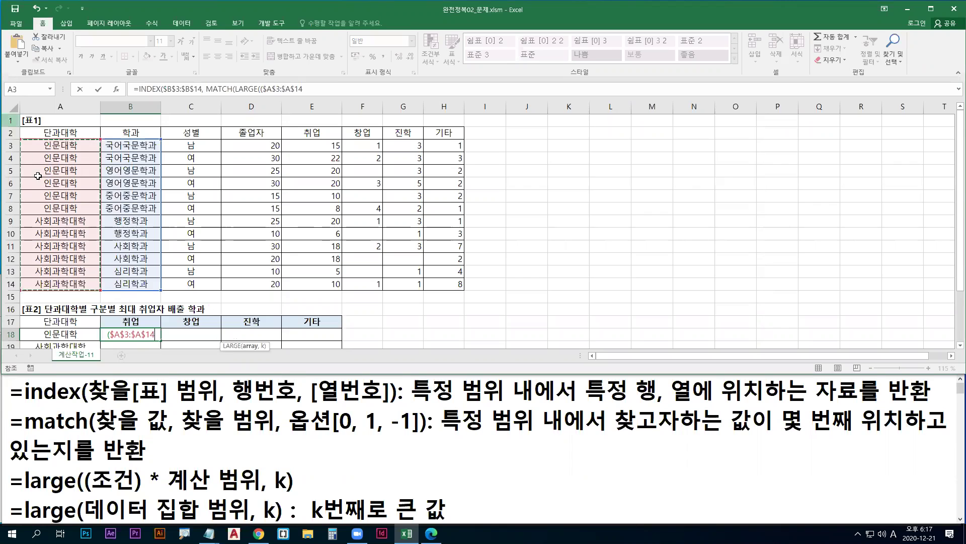
Compare the $A$3:$A$14 range for equality with the first college cell of 표2, A18.
{"action": "scroll", "coordinate": [127, 267], "scroll_direction": "down", "scroll_amount": 1}
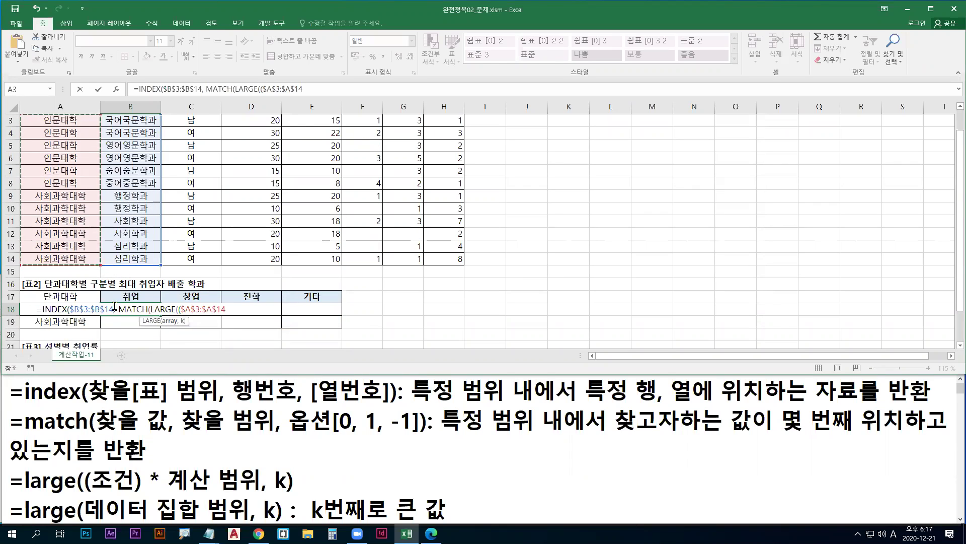
{"action": "type", "text": "="}
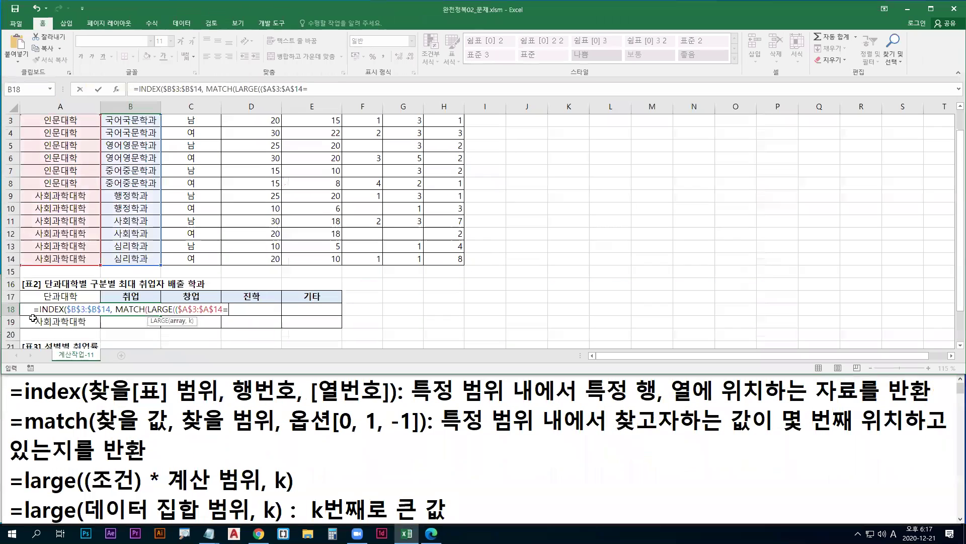
{"action": "left_click", "coordinate": [96, 248]}
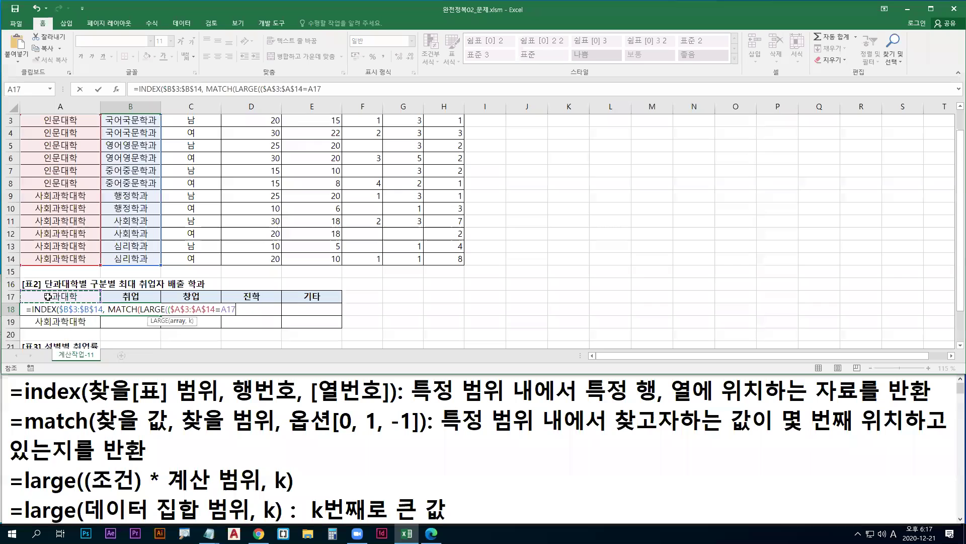
{"action": "key", "text": "Down"}
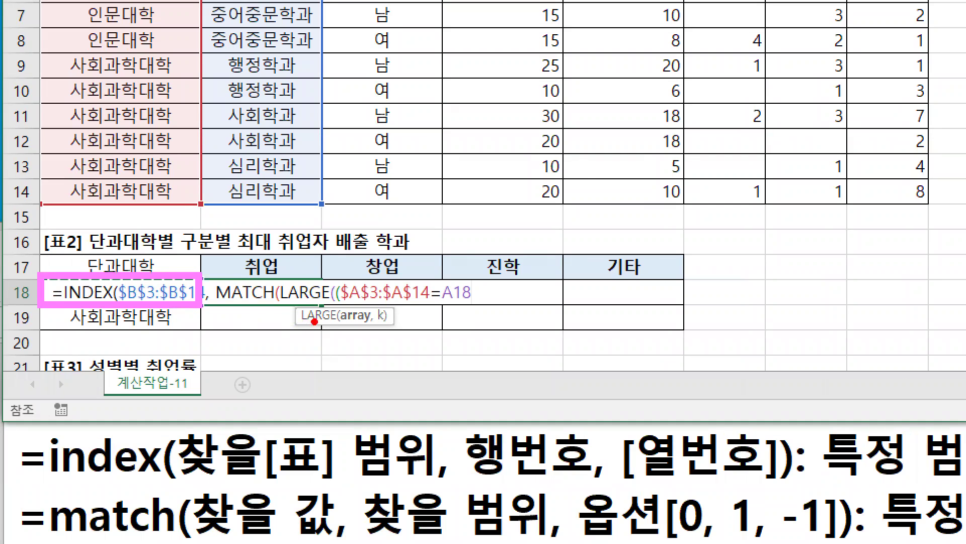
{"action": "mouse_move", "coordinate": [321, 304]}
{"action": "left_mouse_down"}
{"action": "mouse_move", "coordinate": [322, 330]}
{"action": "mouse_move", "coordinate": [645, 333]}
{"action": "mouse_move", "coordinate": [640, 359]}
{"action": "left_mouse_up"}
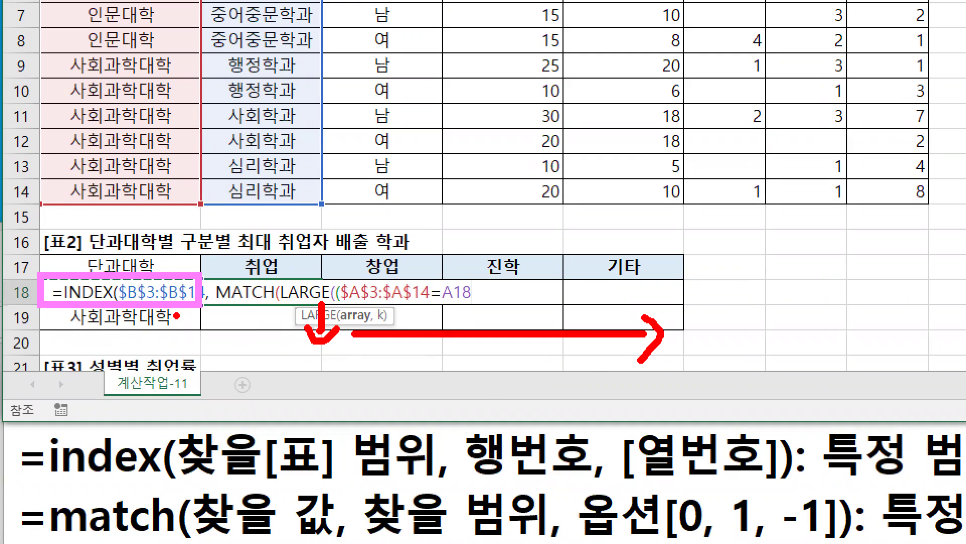
{"action": "left_click_drag", "start_coordinate": [134, 294], "coordinate": [135, 326]}
{"action": "left_click_drag", "start_coordinate": [127, 315], "coordinate": [149, 320]}
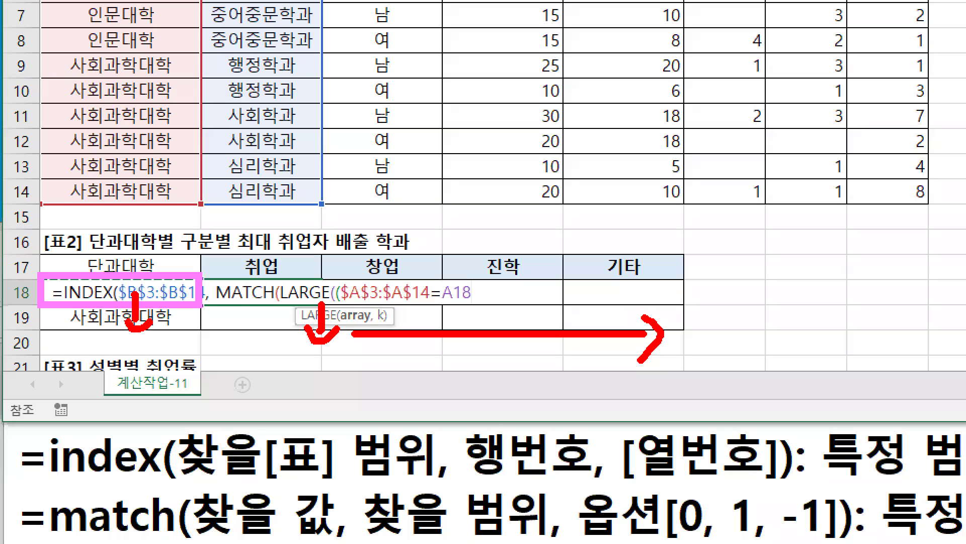
{"action": "mouse_move", "coordinate": [181, 289]}
{"action": "left_mouse_down"}
{"action": "mouse_move", "coordinate": [267, 290]}
{"action": "mouse_move", "coordinate": [217, 317]}
{"action": "left_mouse_up"}
{"action": "key", "text": "g"}
{"action": "left_click_drag", "start_coordinate": [218, 276], "coordinate": [254, 308]}
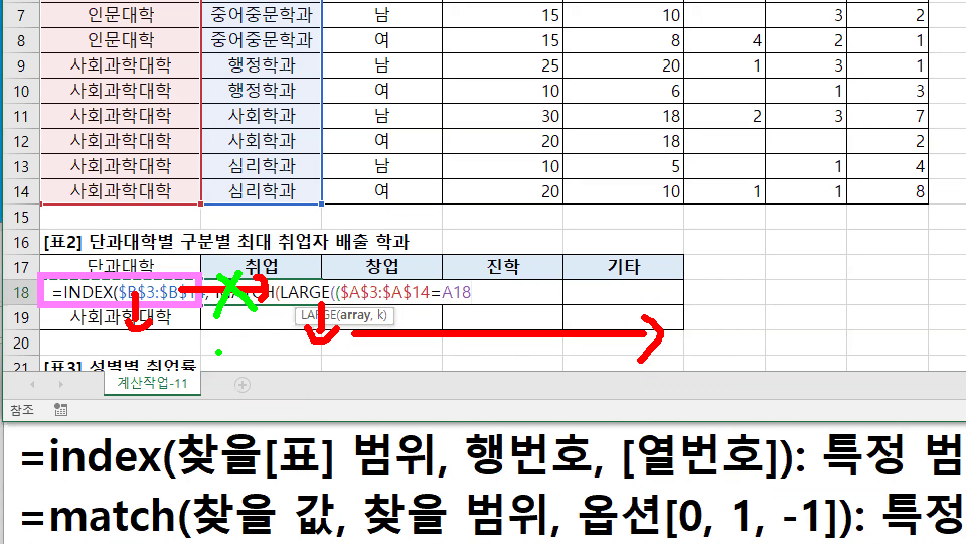
{"action": "key", "text": "Escape"}
Fix only the column of the A18 reference as $A18 and close the condition's parenthesis.
{"action": "key", "text": "F4"}
{"action": "key", "text": "F4"}
{"action": "key", "text": "F4"}
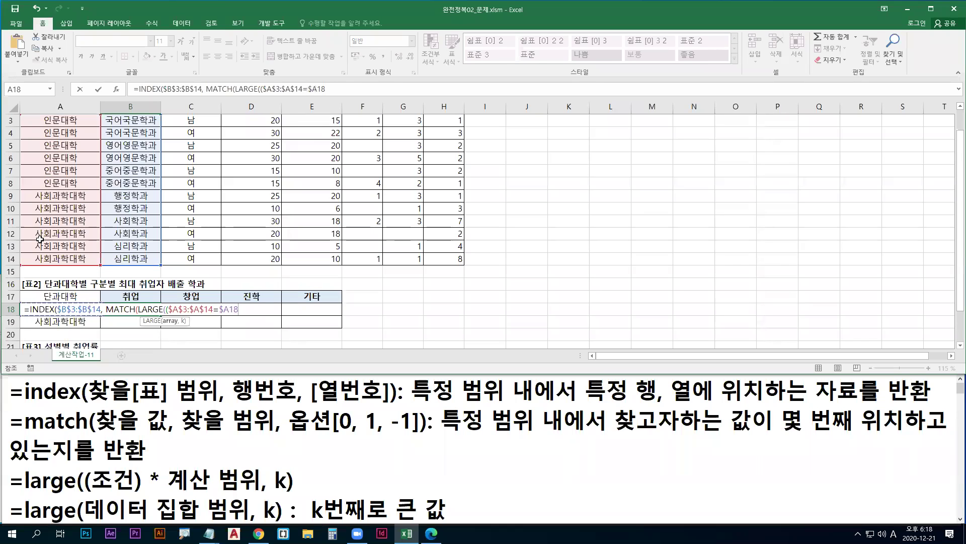
{"action": "key", "text": "ctrl+1"}
{"action": "mouse_move", "coordinate": [339, 287]}
{"action": "left_mouse_down"}
{"action": "mouse_move", "coordinate": [475, 287]}
{"action": "mouse_move", "coordinate": [491, 273]}
{"action": "mouse_move", "coordinate": [481, 285]}
{"action": "left_mouse_up"}
{"action": "key", "text": "Escape"}
{"action": "type", "text": ")"}
{"action": "key", "text": "ctrl+1"}
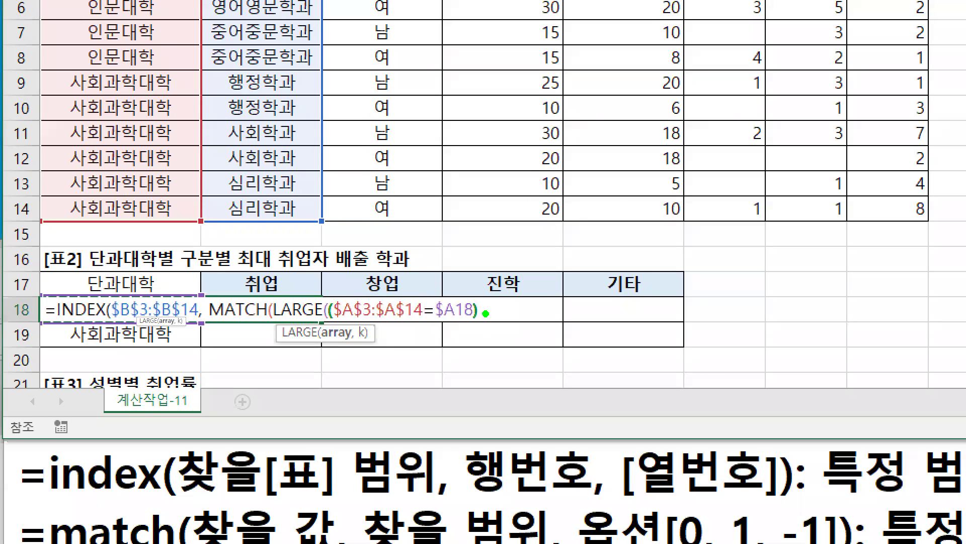
{"action": "key", "text": "r"}
{"action": "mouse_move", "coordinate": [485, 309]}
{"action": "left_mouse_down"}
{"action": "mouse_move", "coordinate": [506, 307]}
{"action": "mouse_move", "coordinate": [490, 324]}
{"action": "mouse_move", "coordinate": [504, 322]}
{"action": "mouse_move", "coordinate": [526, 298]}
{"action": "mouse_move", "coordinate": [531, 318]}
{"action": "left_mouse_up"}
{"action": "key", "text": "b"}
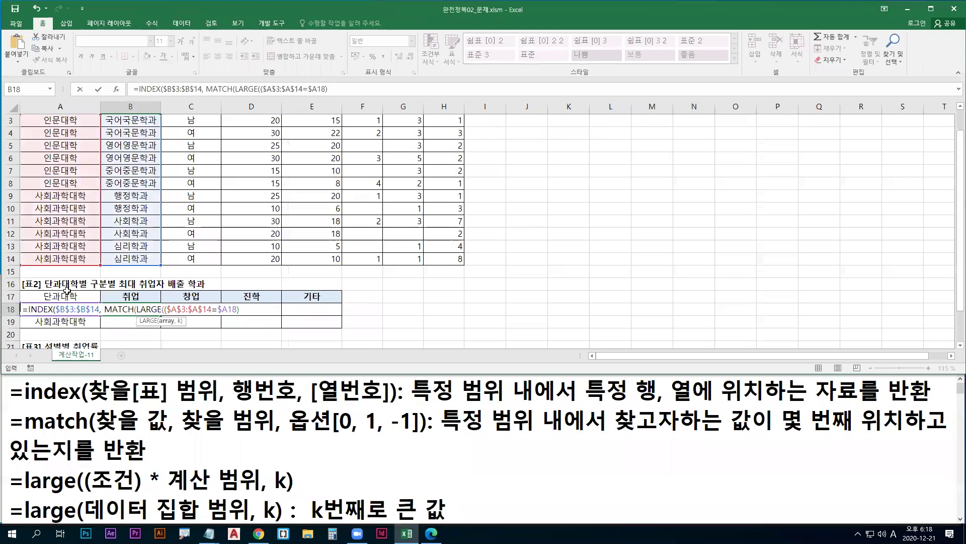
Multiply the condition by the 취업 column range E3:E14 of 표1.
{"action": "type", "text": "*"}
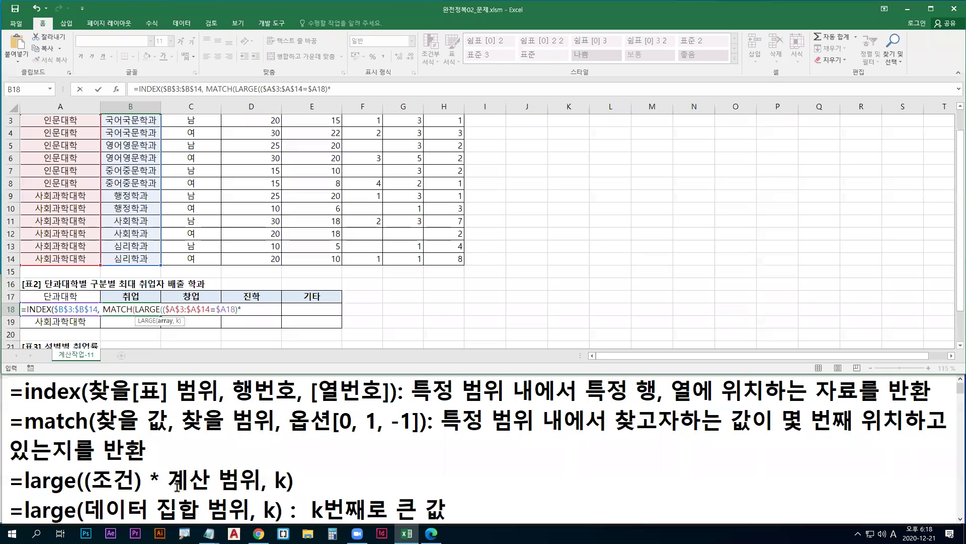
{"action": "left_click_drag", "start_coordinate": [167, 490], "coordinate": [261, 492]}
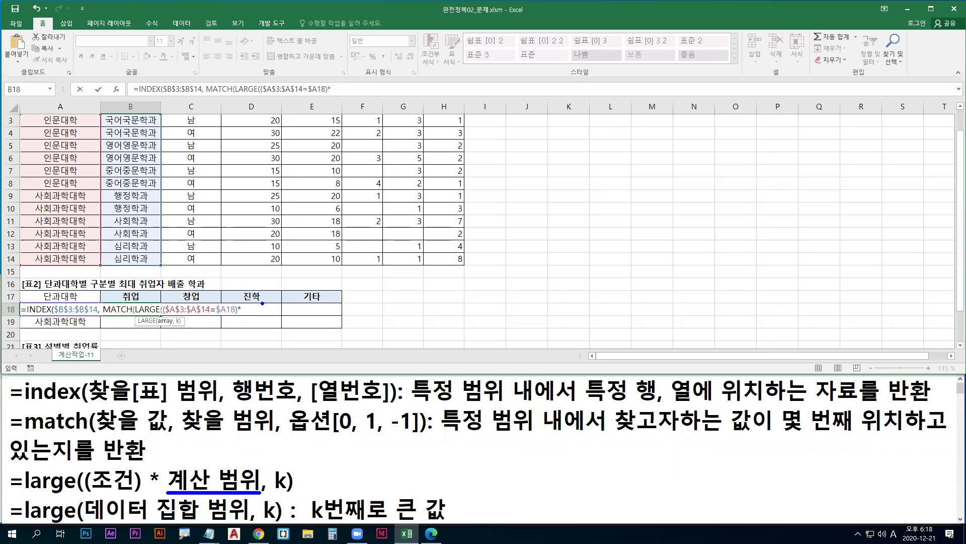
{"action": "scroll", "coordinate": [308, 327], "scroll_direction": "up", "scroll_amount": 1}
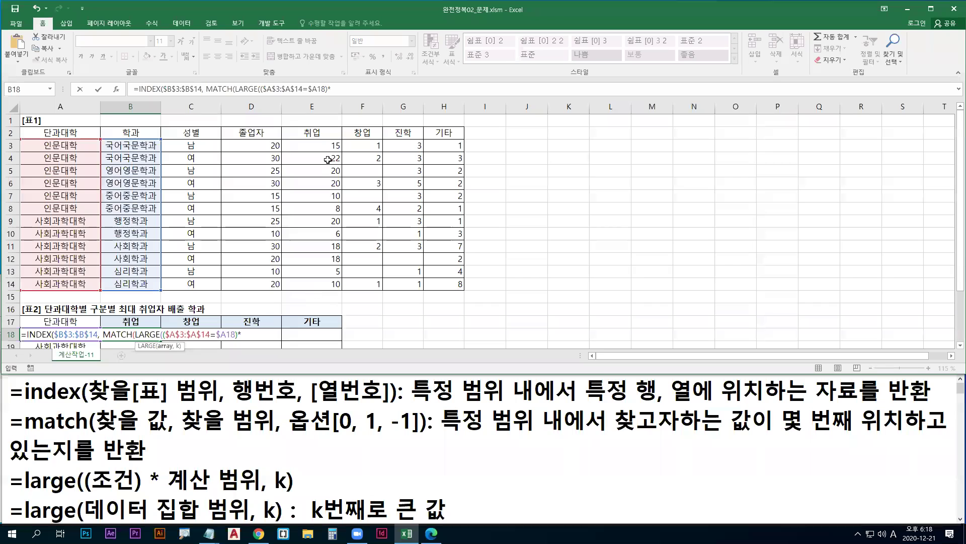
{"action": "left_click_drag", "start_coordinate": [319, 147], "coordinate": [318, 288]}
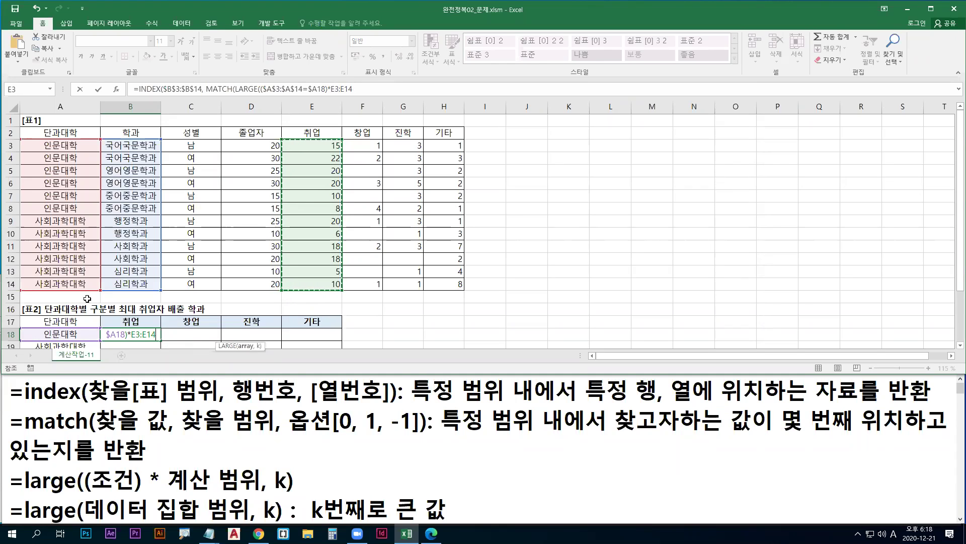
Make both ends of the 취업 range absolute as $E$3:$E$14 and select that reference in the formula.
{"action": "left_click", "coordinate": [353, 90]}
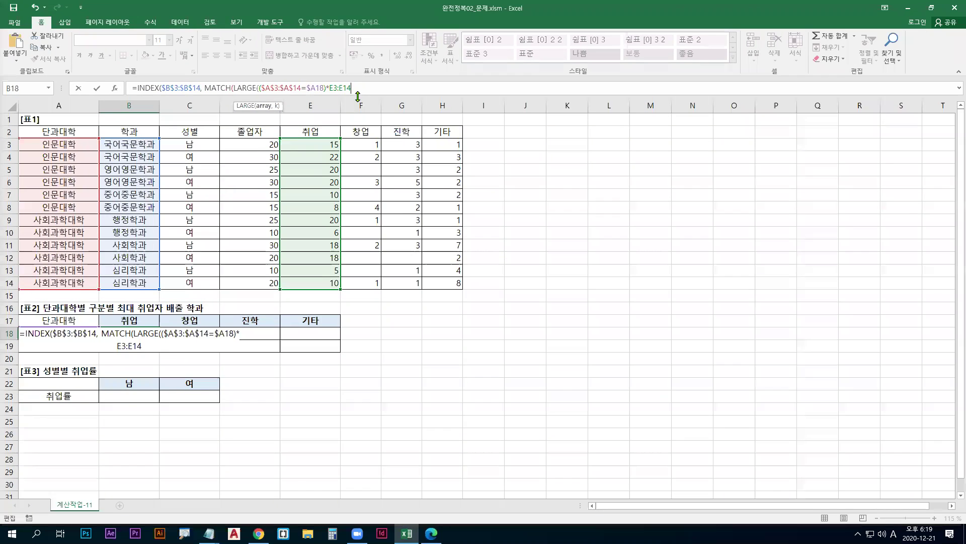
{"action": "key", "text": "F4"}
{"action": "left_click", "coordinate": [335, 88]}
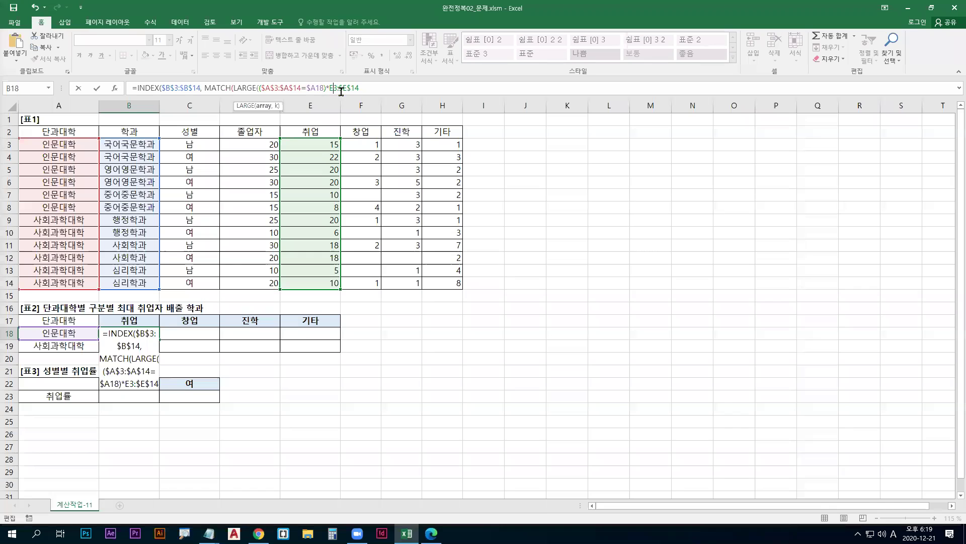
{"action": "key", "text": "F4"}
{"action": "left_click_drag", "start_coordinate": [369, 91], "coordinate": [332, 90]}
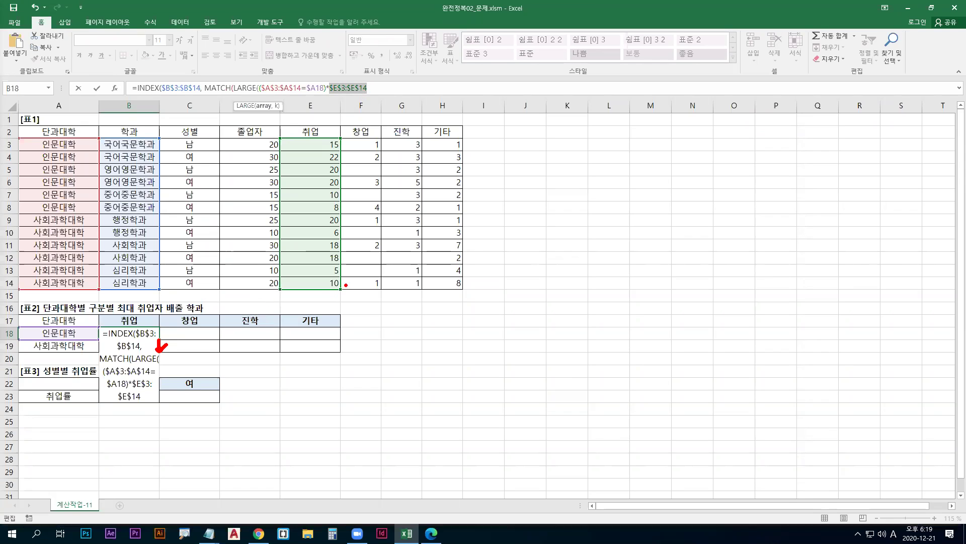
{"action": "left_click_drag", "start_coordinate": [314, 307], "coordinate": [332, 301]}
{"action": "key", "text": "g"}
{"action": "mouse_move", "coordinate": [329, 293]}
{"action": "left_mouse_down"}
{"action": "mouse_move", "coordinate": [309, 305]}
{"action": "mouse_move", "coordinate": [333, 308]}
{"action": "left_mouse_up"}
{"action": "left_click_drag", "start_coordinate": [158, 333], "coordinate": [191, 332]}
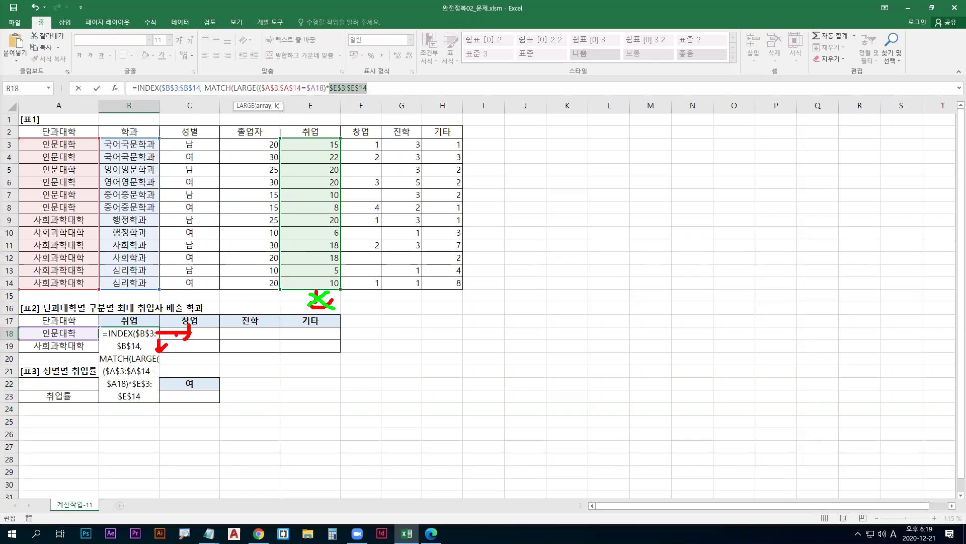
{"action": "left_click_drag", "start_coordinate": [323, 197], "coordinate": [349, 201]}
{"action": "key", "text": "g"}
{"action": "left_click_drag", "start_coordinate": [347, 138], "coordinate": [383, 292]}
{"action": "left_click_drag", "start_coordinate": [375, 197], "coordinate": [398, 197]}
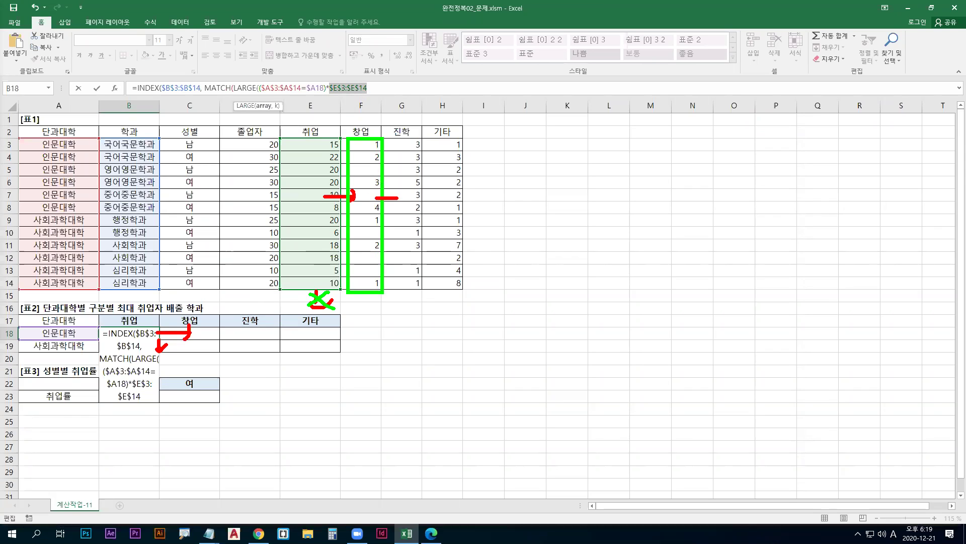
{"action": "mouse_move", "coordinate": [392, 143]}
{"action": "left_mouse_down"}
{"action": "mouse_move", "coordinate": [426, 249]}
{"action": "mouse_move", "coordinate": [427, 292]}
{"action": "left_mouse_up"}
{"action": "key", "text": "Escape"}
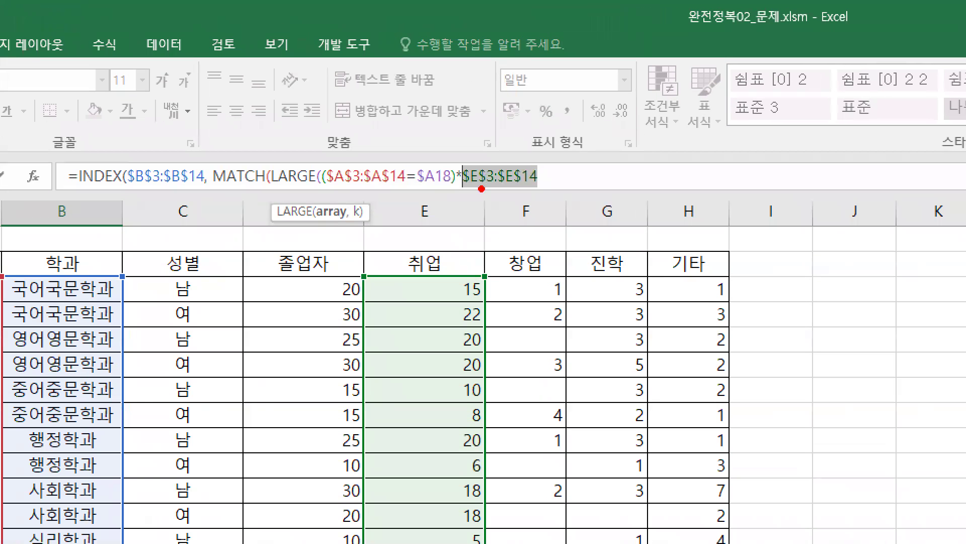
{"action": "left_click_drag", "start_coordinate": [481, 189], "coordinate": [533, 189]}
{"action": "left_click_drag", "start_coordinate": [467, 180], "coordinate": [502, 181]}
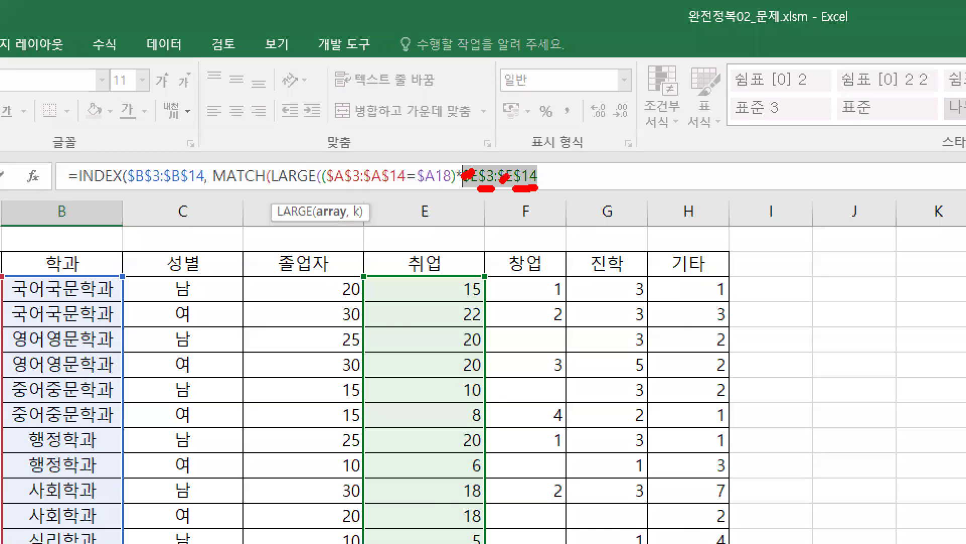
{"action": "key", "text": "Escape"}
Replace the 취업 range in the formula with the row-fixed mixed reference E$3:E$14.
{"action": "key", "text": "F4"}
{"action": "key", "text": "F4"}
{"action": "key", "text": "F4"}
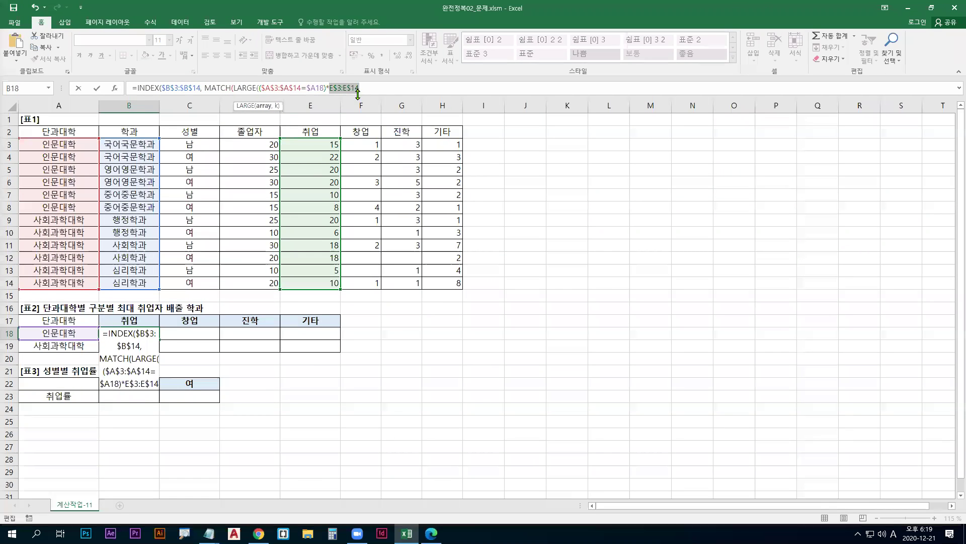
{"action": "left_click_drag", "start_coordinate": [316, 143], "coordinate": [321, 283]}
{"action": "key", "text": "F4"}
{"action": "key", "text": "F4"}
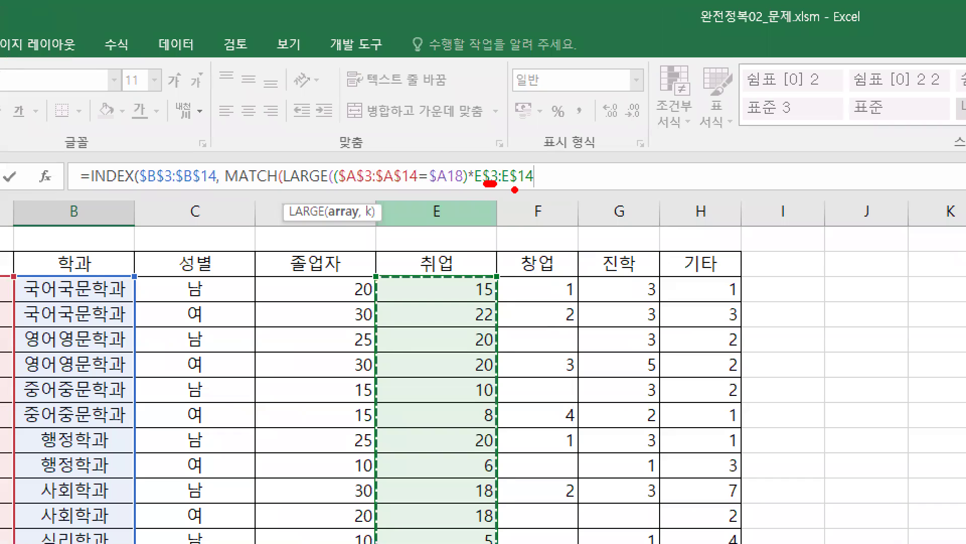
{"action": "left_click_drag", "start_coordinate": [509, 186], "coordinate": [528, 187]}
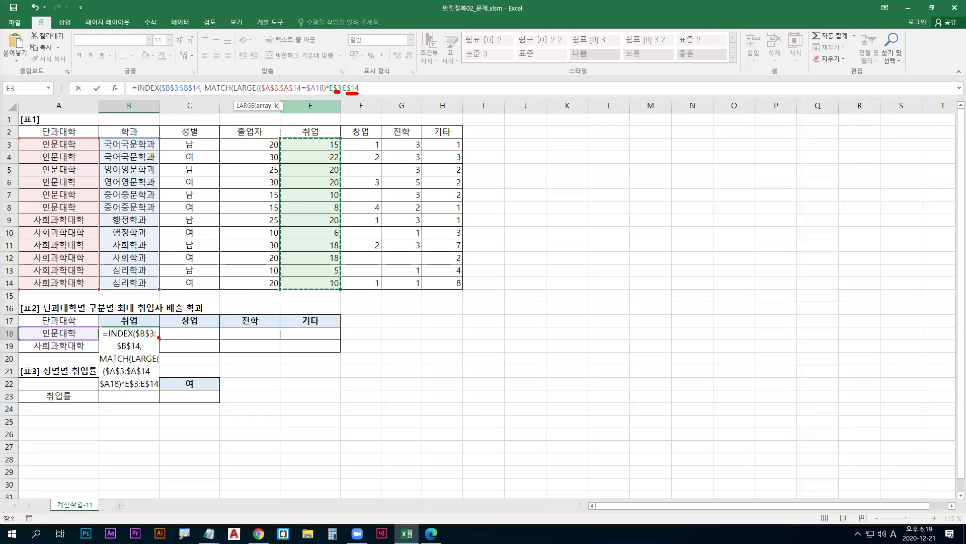
{"action": "mouse_move", "coordinate": [159, 338]}
{"action": "left_mouse_down"}
{"action": "mouse_move", "coordinate": [159, 359]}
{"action": "mouse_move", "coordinate": [333, 356]}
{"action": "mouse_move", "coordinate": [325, 371]}
{"action": "left_mouse_up"}
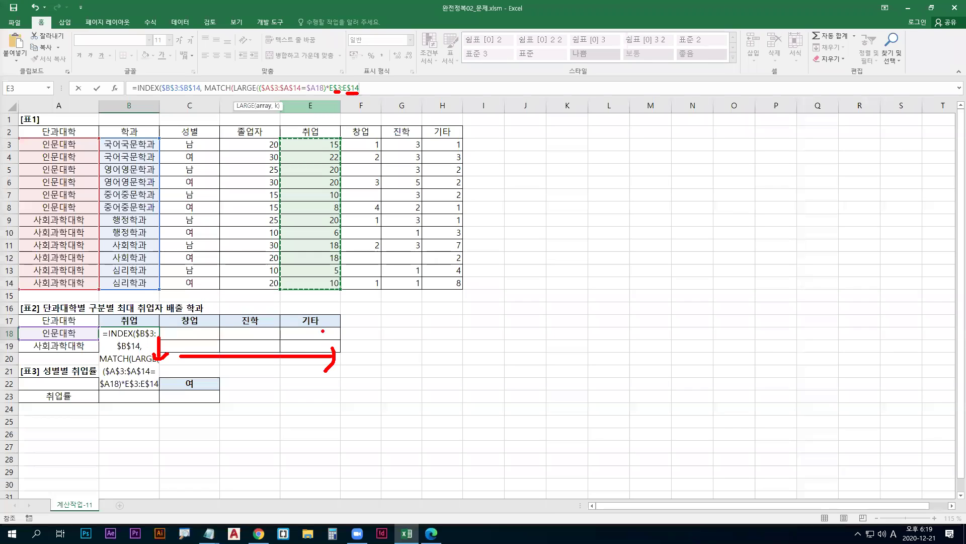
{"action": "left_click_drag", "start_coordinate": [323, 286], "coordinate": [323, 305]}
{"action": "mouse_move", "coordinate": [316, 303]}
{"action": "left_mouse_down"}
{"action": "mouse_move", "coordinate": [330, 300]}
{"action": "mouse_move", "coordinate": [314, 303]}
{"action": "left_mouse_up"}
{"action": "key", "text": "b"}
{"action": "left_click_drag", "start_coordinate": [313, 295], "coordinate": [330, 303]}
{"action": "left_click_drag", "start_coordinate": [26, 286], "coordinate": [24, 299]}
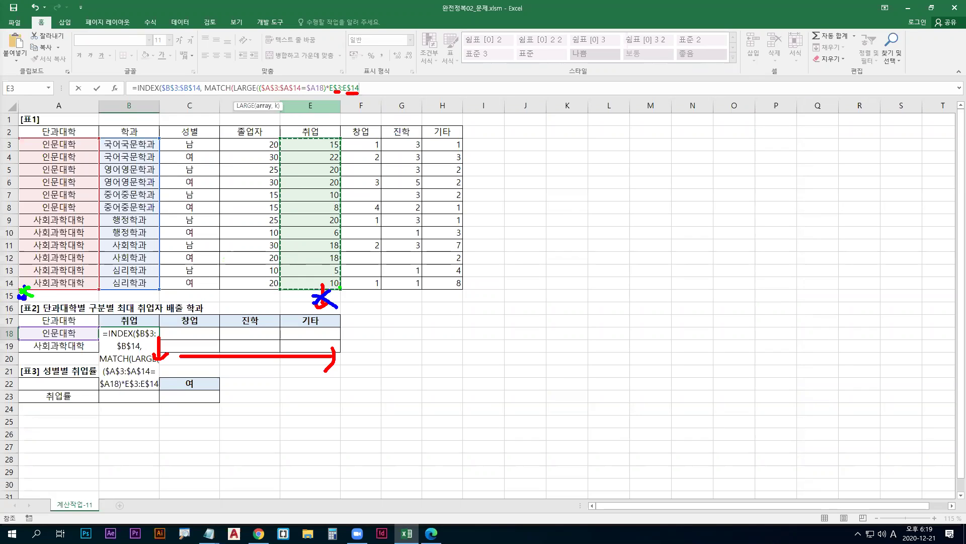
{"action": "key", "text": "g"}
{"action": "mouse_move", "coordinate": [329, 201]}
{"action": "left_mouse_down"}
{"action": "mouse_move", "coordinate": [354, 201]}
{"action": "mouse_move", "coordinate": [347, 209]}
{"action": "left_mouse_up"}
{"action": "left_click_drag", "start_coordinate": [351, 136], "coordinate": [384, 291]}
{"action": "left_click_drag", "start_coordinate": [374, 200], "coordinate": [398, 200]}
{"action": "left_click_drag", "start_coordinate": [392, 196], "coordinate": [394, 206]}
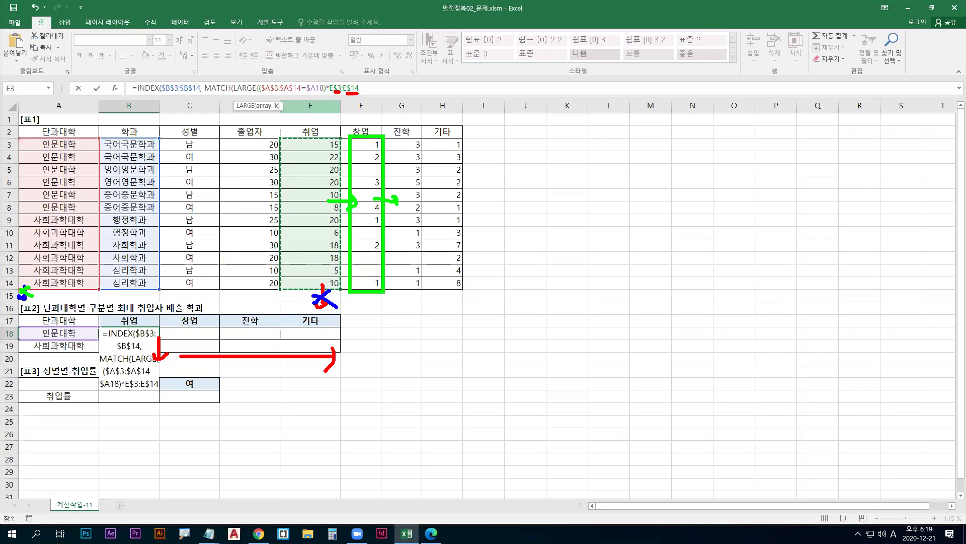
{"action": "left_click_drag", "start_coordinate": [397, 138], "coordinate": [426, 293]}
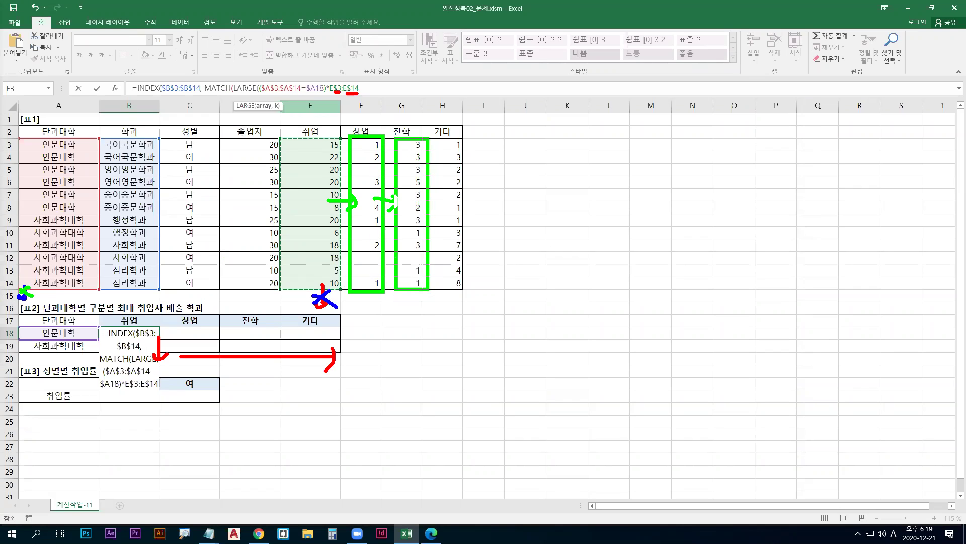
{"action": "mouse_move", "coordinate": [326, 109]}
{"action": "left_mouse_down"}
{"action": "mouse_move", "coordinate": [352, 109]}
{"action": "mouse_move", "coordinate": [345, 118]}
{"action": "mouse_move", "coordinate": [394, 109]}
{"action": "left_mouse_up"}
{"action": "left_click_drag", "start_coordinate": [387, 101], "coordinate": [389, 118]}
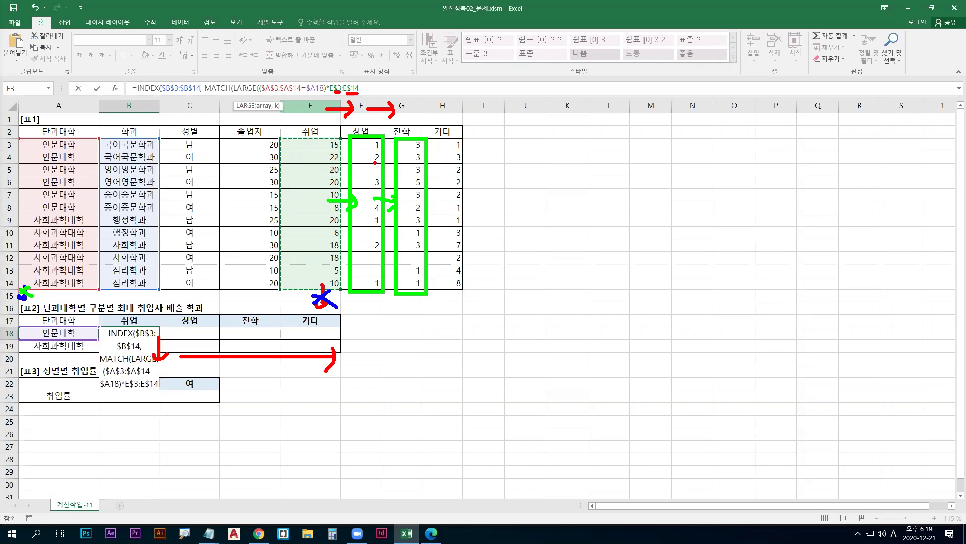
{"action": "key", "text": "e"}
{"action": "key", "text": "b"}
{"action": "left_click_drag", "start_coordinate": [464, 192], "coordinate": [519, 192]}
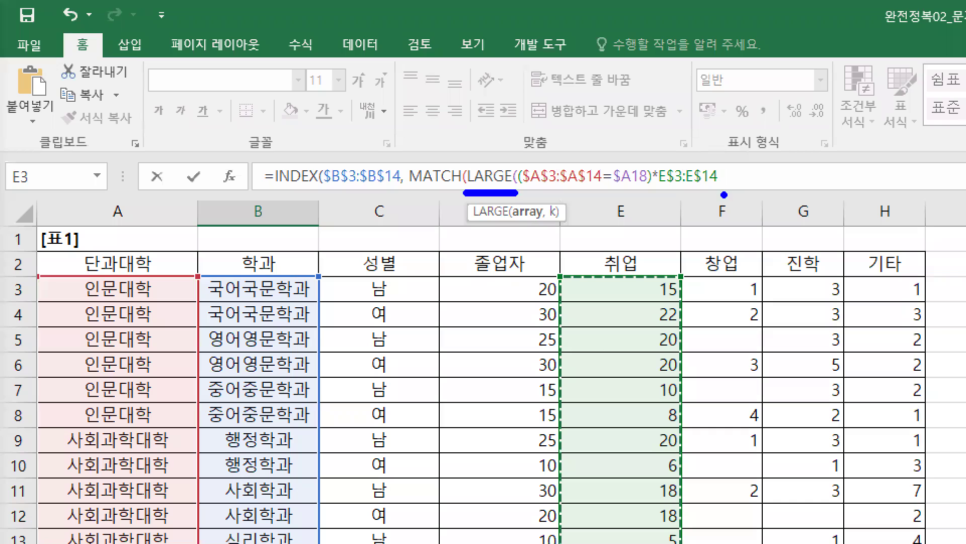
{"action": "key", "text": "r"}
{"action": "left_click_drag", "start_coordinate": [723, 177], "coordinate": [717, 201]}
{"action": "left_click_drag", "start_coordinate": [545, 218], "coordinate": [532, 236]}
{"action": "left_click", "coordinate": [542, 245]}
{"action": "key", "text": "Escape"}
Add a comma after E$3:E$14 to begin LARGE's k argument.
{"action": "type", "text": ","}
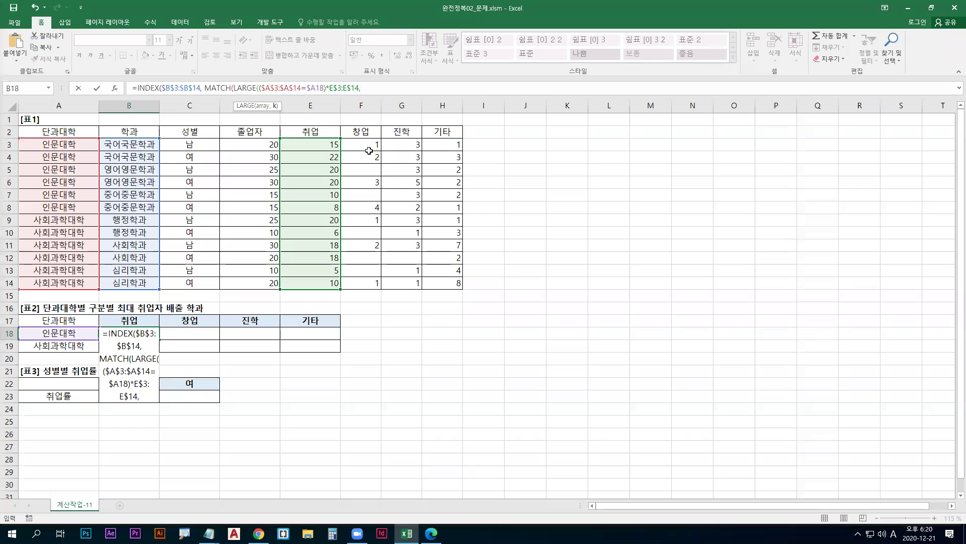
{"action": "key", "text": "ctrl+1"}
{"action": "left_click", "coordinate": [229, 98]}
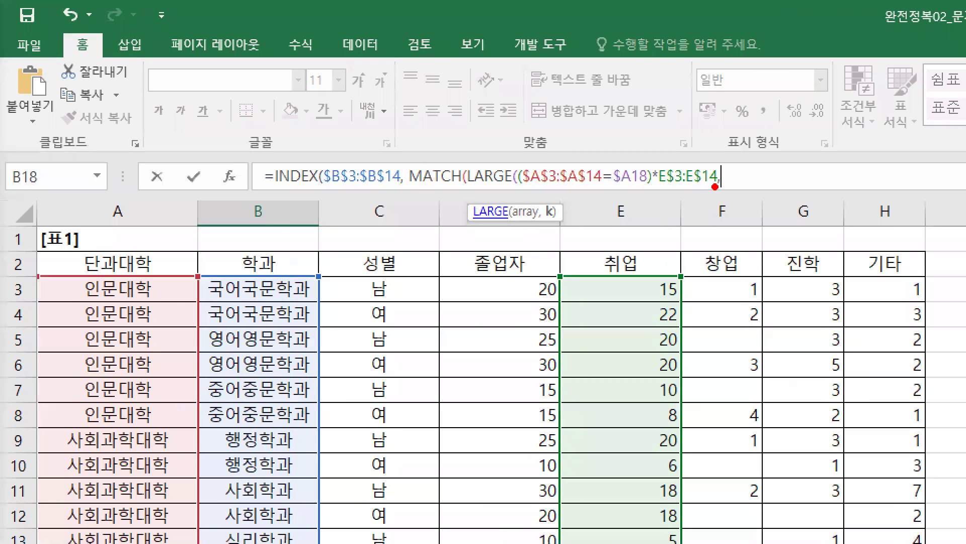
{"action": "left_click_drag", "start_coordinate": [721, 180], "coordinate": [708, 200]}
{"action": "key", "text": "b"}
{"action": "left_click_drag", "start_coordinate": [736, 165], "coordinate": [736, 185]}
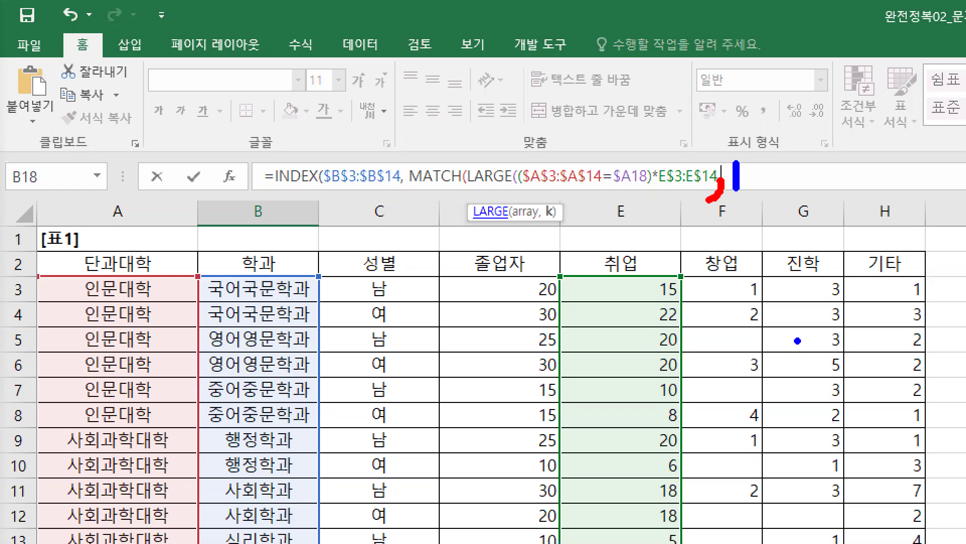
{"action": "key", "text": "Escape"}
Enter 1 as LARGE's k argument and close the LARGE function with a parenthesis.
{"action": "type", "text": ",1"}
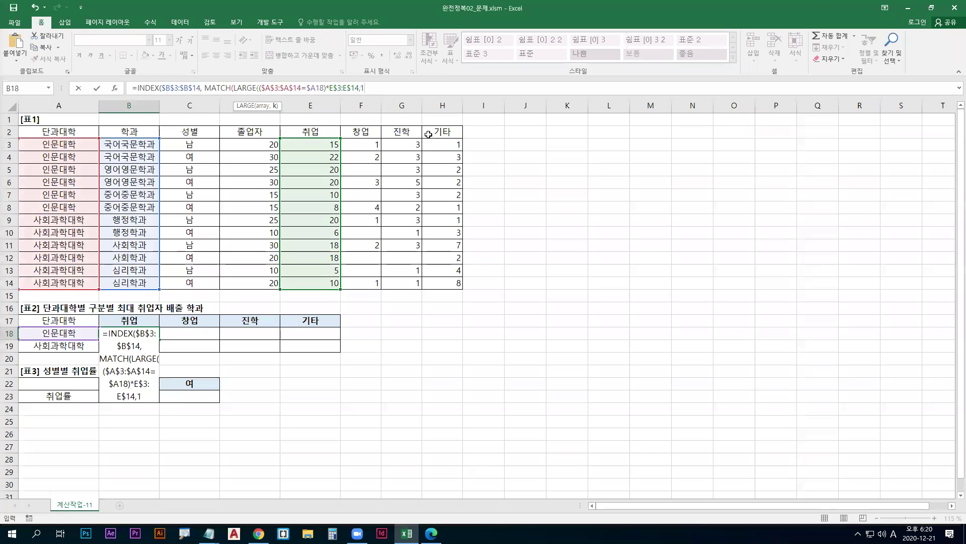
{"action": "type", "text": ")"}
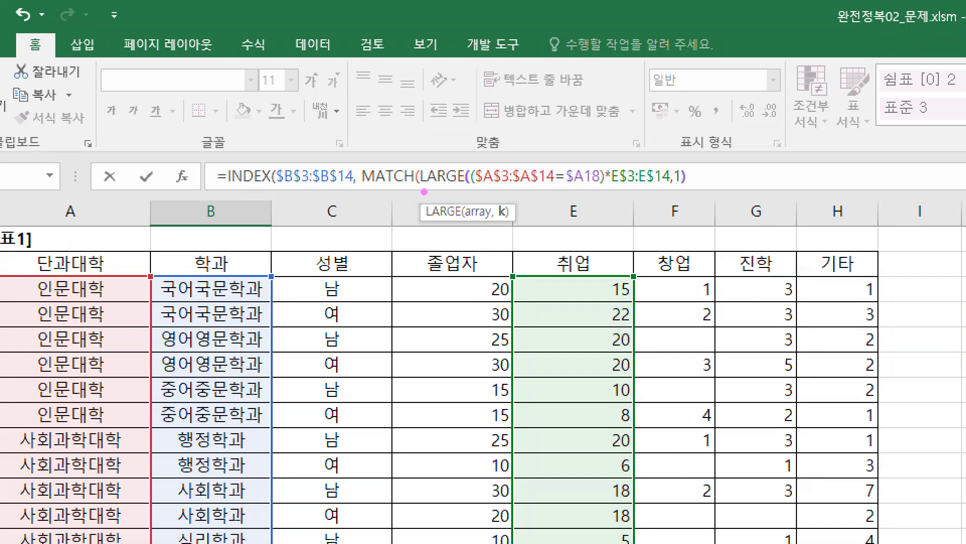
{"action": "left_click_drag", "start_coordinate": [426, 192], "coordinate": [686, 190]}
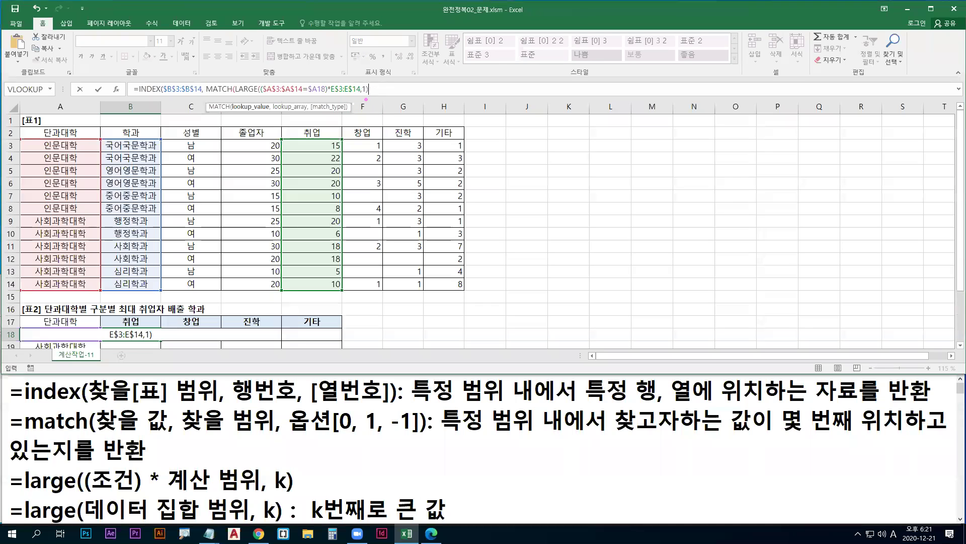
{"action": "left_click_drag", "start_coordinate": [366, 97], "coordinate": [235, 96]}
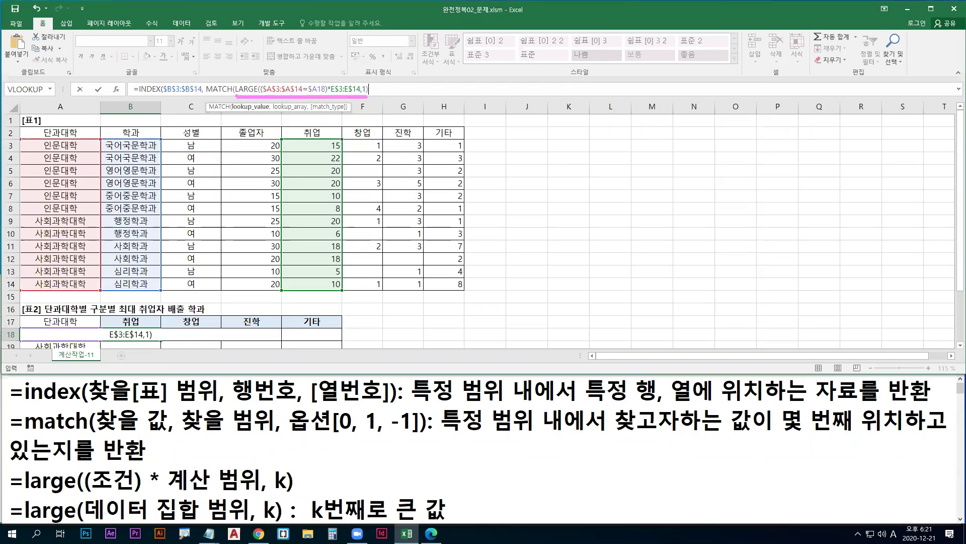
{"action": "left_click_drag", "start_coordinate": [95, 436], "coordinate": [162, 433]}
{"action": "key", "text": "Escape"}
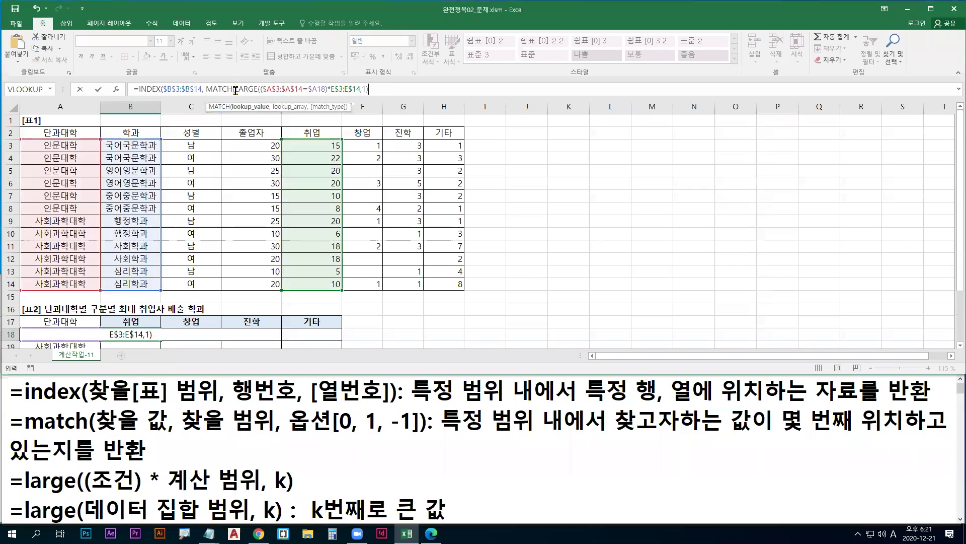
Copy the LARGE expression from the formula into the Notepad notes on a new line below the match description, preceded by an equals sign.
{"action": "left_click_drag", "start_coordinate": [235, 89], "coordinate": [386, 90]}
{"action": "key", "text": "ctrl+c"}
{"action": "left_click", "coordinate": [169, 449]}
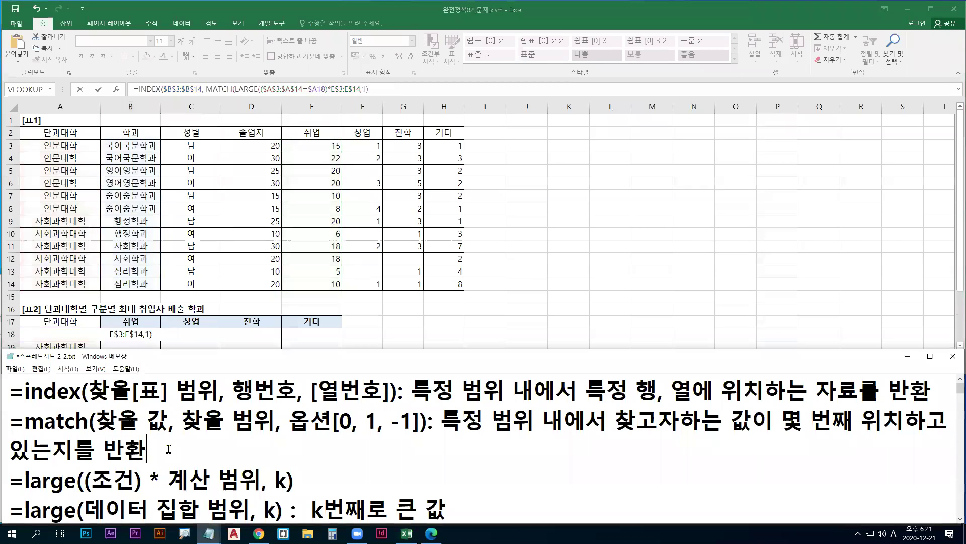
{"action": "key", "text": "Return"}
{"action": "key", "text": "ctrl+v"}
{"action": "key", "text": "Home"}
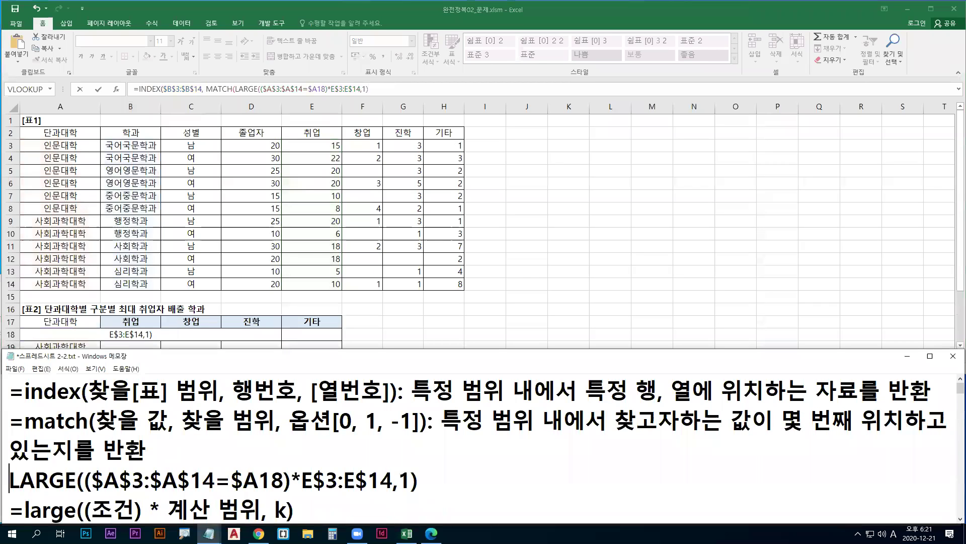
{"action": "type", "text": "="}
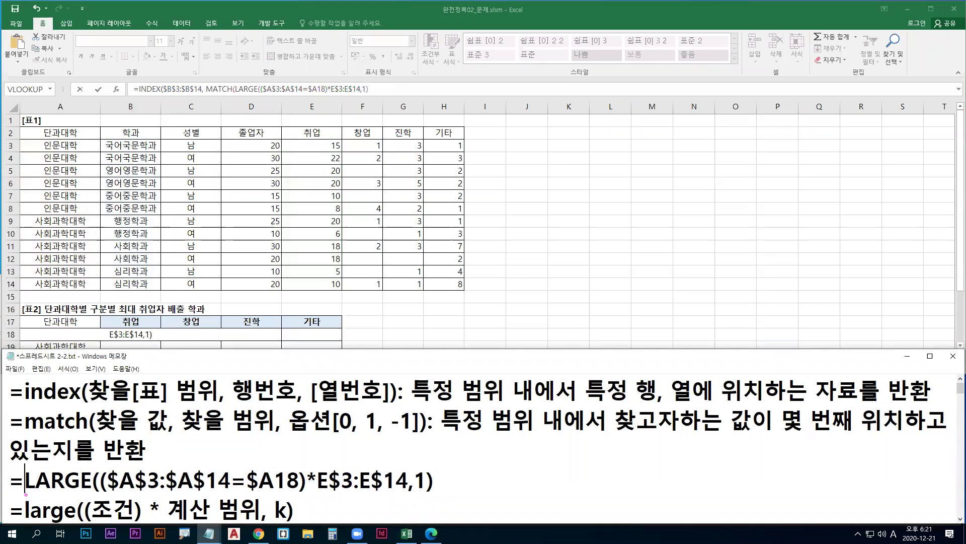
{"action": "left_click_drag", "start_coordinate": [25, 493], "coordinate": [433, 494]}
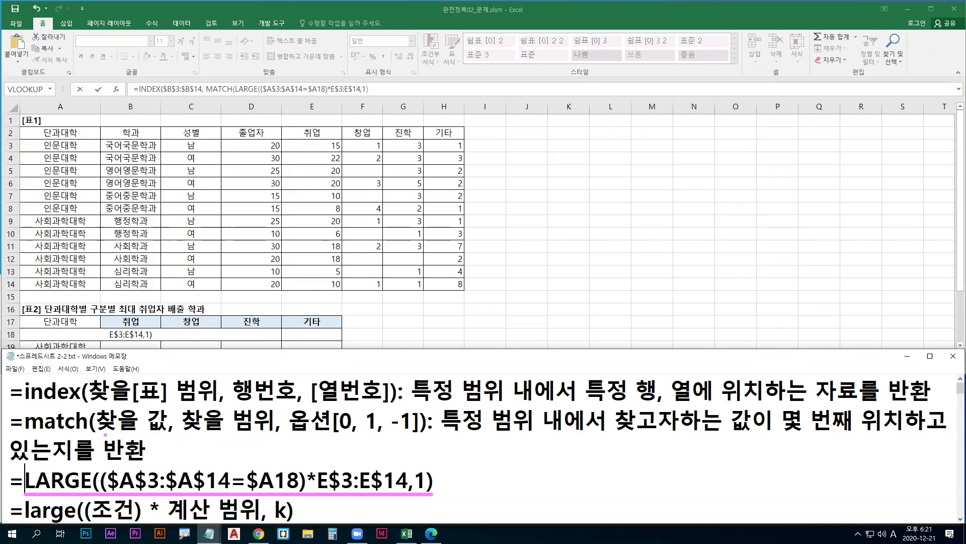
{"action": "left_click_drag", "start_coordinate": [99, 436], "coordinate": [159, 436]}
{"action": "left_click_drag", "start_coordinate": [106, 494], "coordinate": [427, 494]}
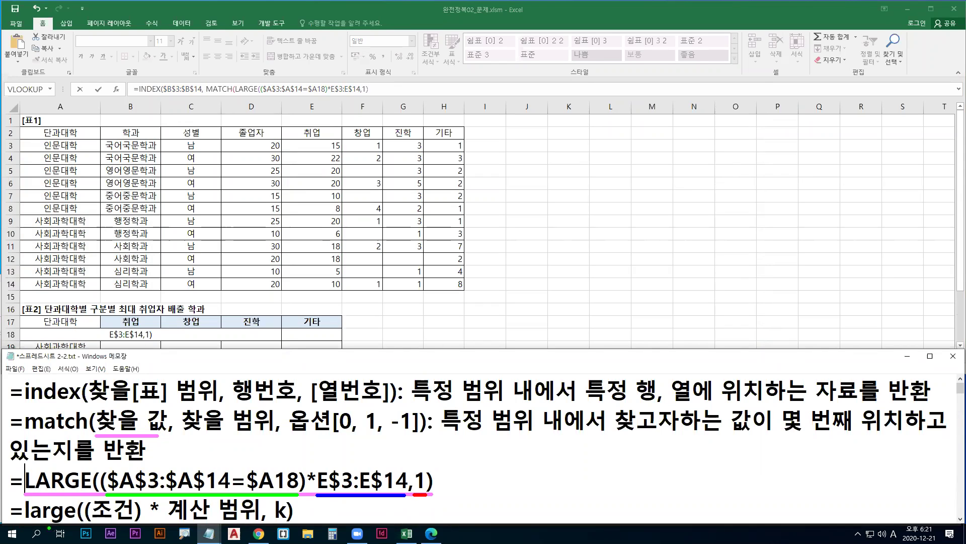
{"action": "left_click_drag", "start_coordinate": [86, 521], "coordinate": [287, 521]}
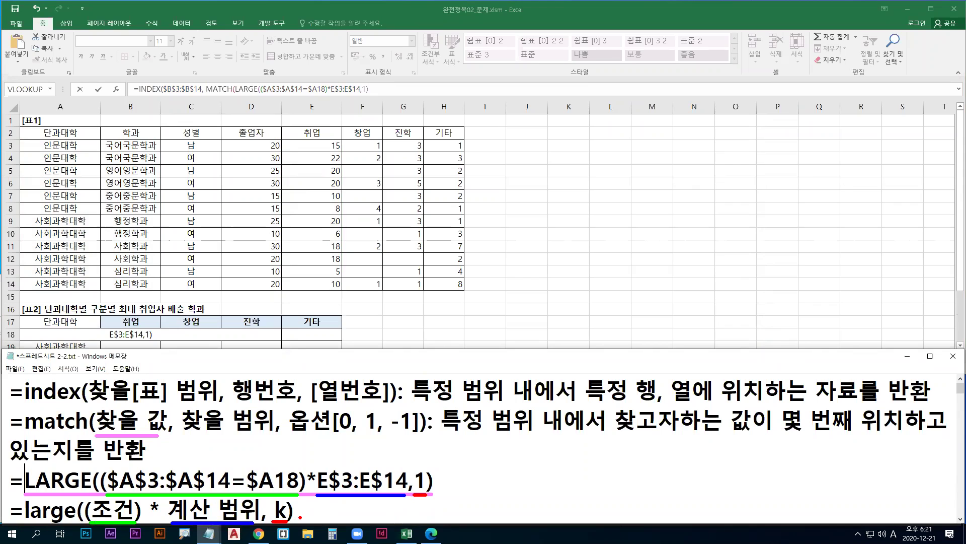
{"action": "key", "text": "Escape"}
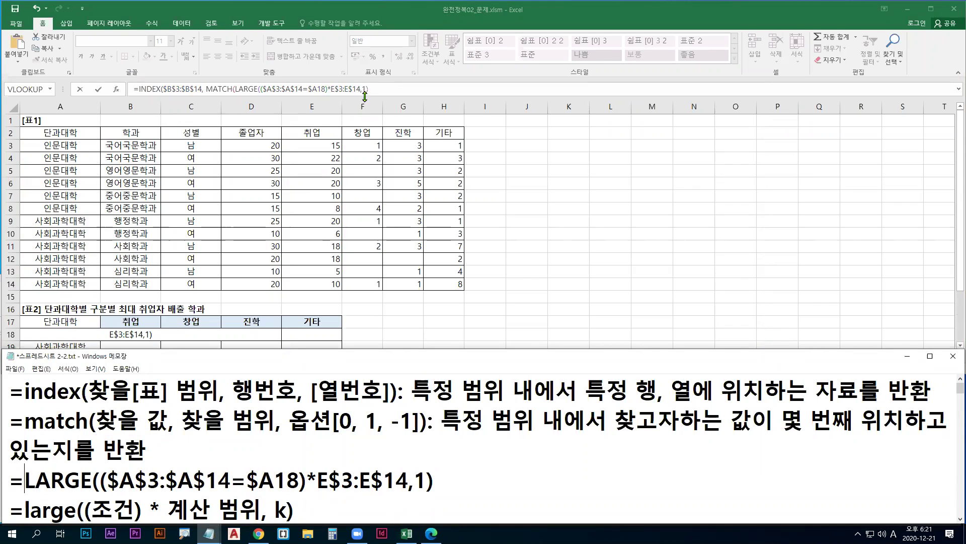
{"action": "left_click", "coordinate": [374, 87]}
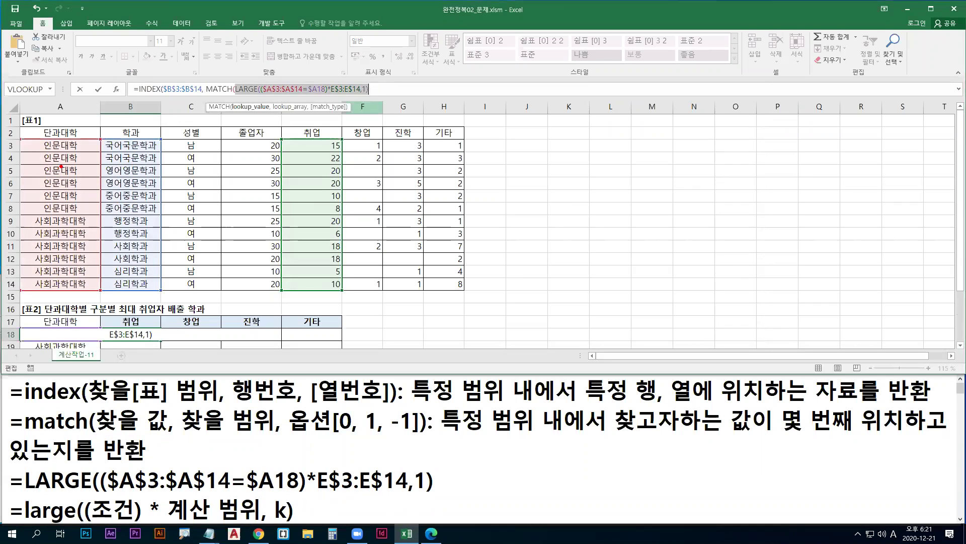
{"action": "mouse_move", "coordinate": [39, 144]}
{"action": "left_mouse_down"}
{"action": "mouse_move", "coordinate": [29, 149]}
{"action": "mouse_move", "coordinate": [39, 204]}
{"action": "left_mouse_up"}
{"action": "mouse_move", "coordinate": [328, 159]}
{"action": "left_mouse_down"}
{"action": "mouse_move", "coordinate": [307, 160]}
{"action": "mouse_move", "coordinate": [342, 151]}
{"action": "left_mouse_up"}
{"action": "left_click_drag", "start_coordinate": [240, 95], "coordinate": [366, 93]}
{"action": "left_click_drag", "start_coordinate": [293, 64], "coordinate": [330, 76]}
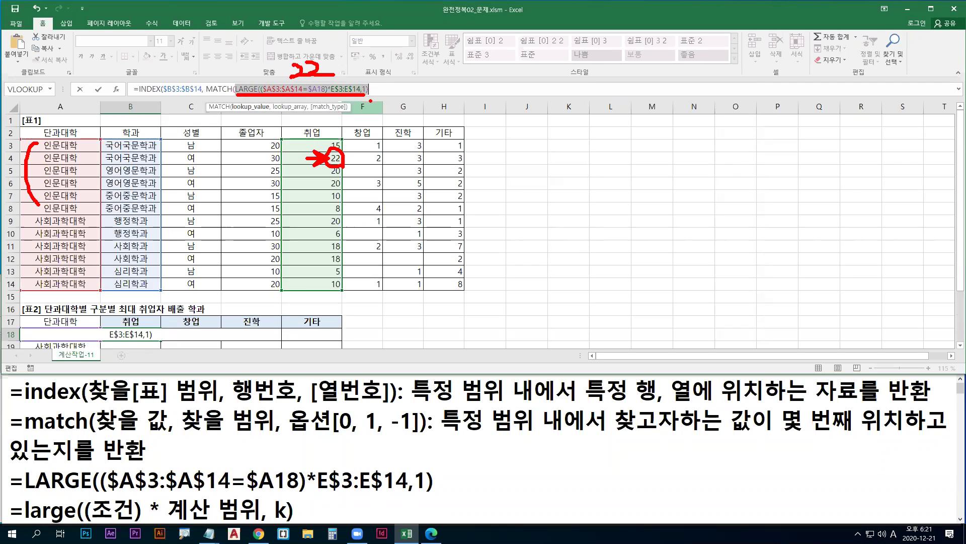
{"action": "key", "text": "b"}
{"action": "left_click_drag", "start_coordinate": [367, 91], "coordinate": [369, 104]}
{"action": "key", "text": "Escape"}
Return to the Excel formula and add a comma after the LARGE function to begin MATCH's lookup_array argument.
{"action": "left_click", "coordinate": [376, 90]}
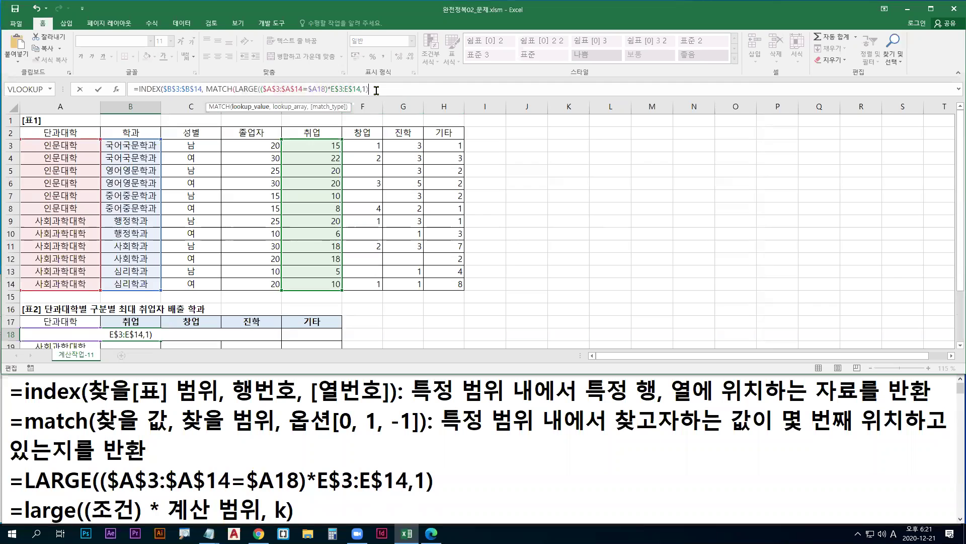
{"action": "type", "text": ","}
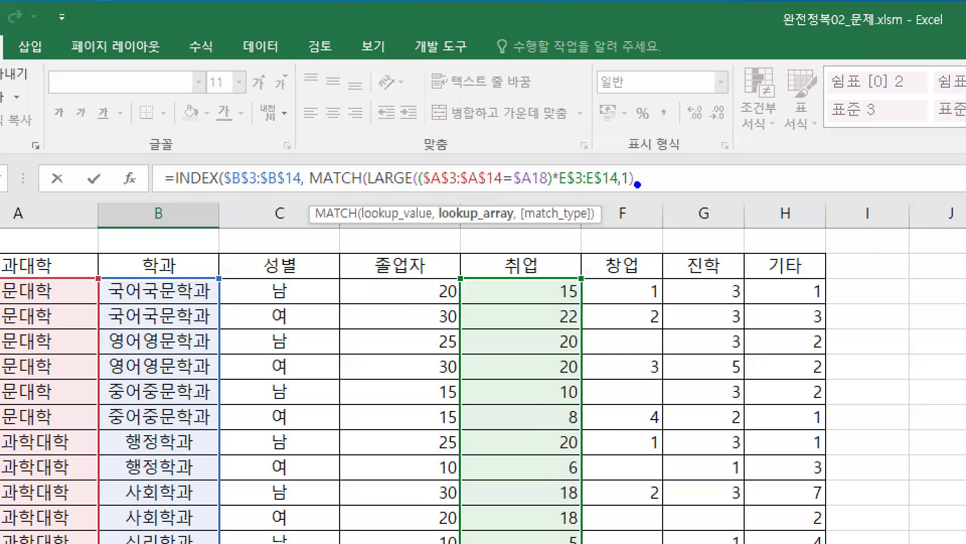
{"action": "left_click_drag", "start_coordinate": [637, 185], "coordinate": [636, 201]}
{"action": "left_click_drag", "start_coordinate": [440, 228], "coordinate": [514, 228]}
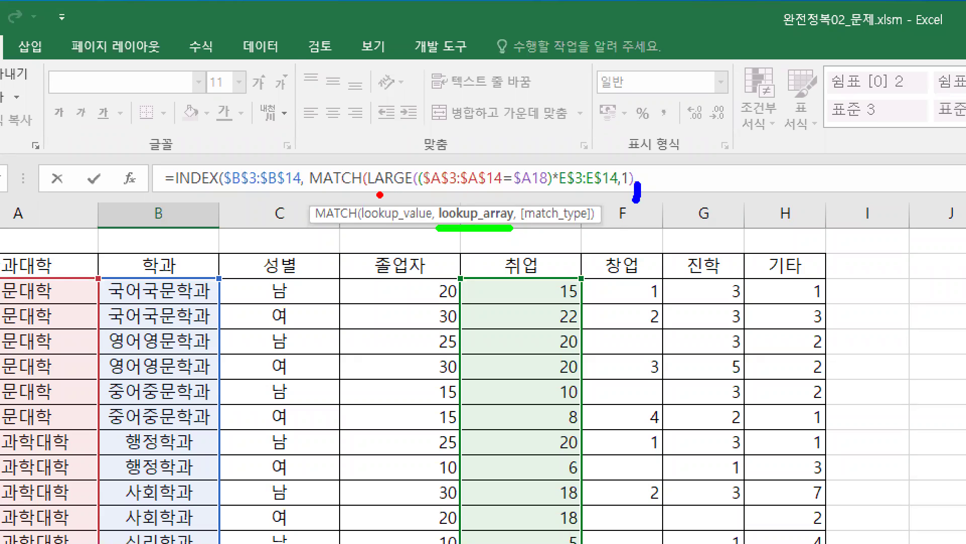
{"action": "left_click_drag", "start_coordinate": [372, 190], "coordinate": [629, 191]}
{"action": "key", "text": "r"}
{"action": "mouse_move", "coordinate": [465, 149]}
{"action": "left_mouse_down"}
{"action": "mouse_move", "coordinate": [465, 166]}
{"action": "mouse_move", "coordinate": [498, 166]}
{"action": "mouse_move", "coordinate": [510, 152]}
{"action": "mouse_move", "coordinate": [527, 166]}
{"action": "left_mouse_up"}
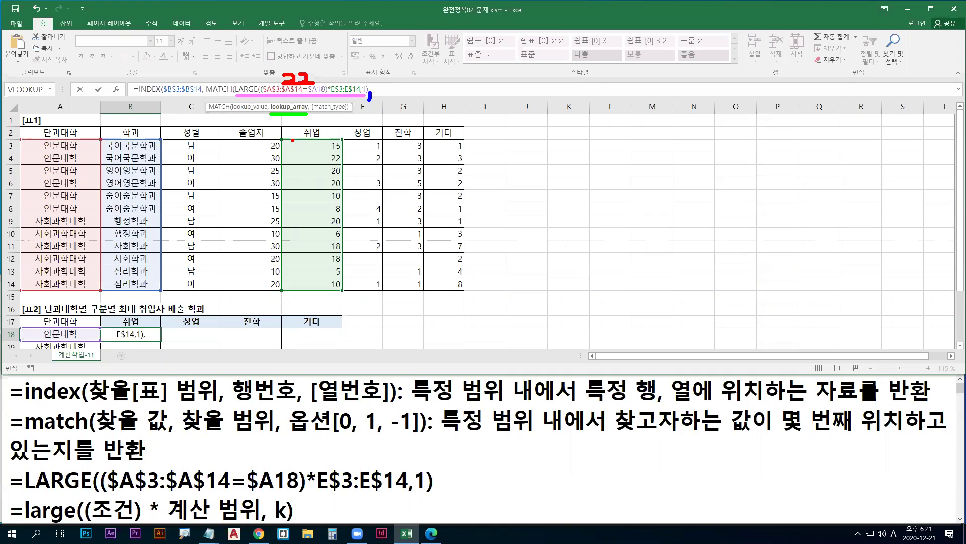
{"action": "left_click_drag", "start_coordinate": [283, 138], "coordinate": [342, 290]}
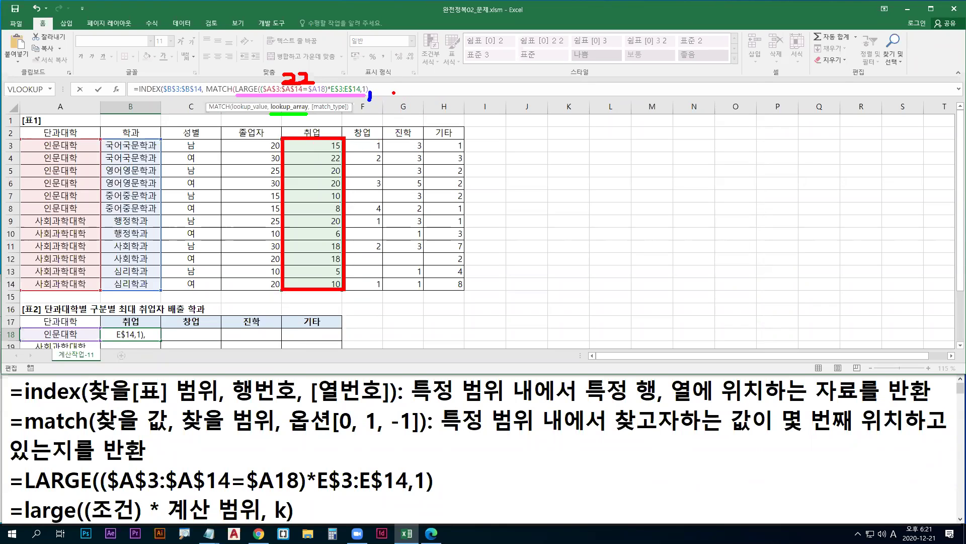
{"action": "left_click_drag", "start_coordinate": [377, 95], "coordinate": [425, 96]}
{"action": "left_click_drag", "start_coordinate": [283, 139], "coordinate": [344, 293]}
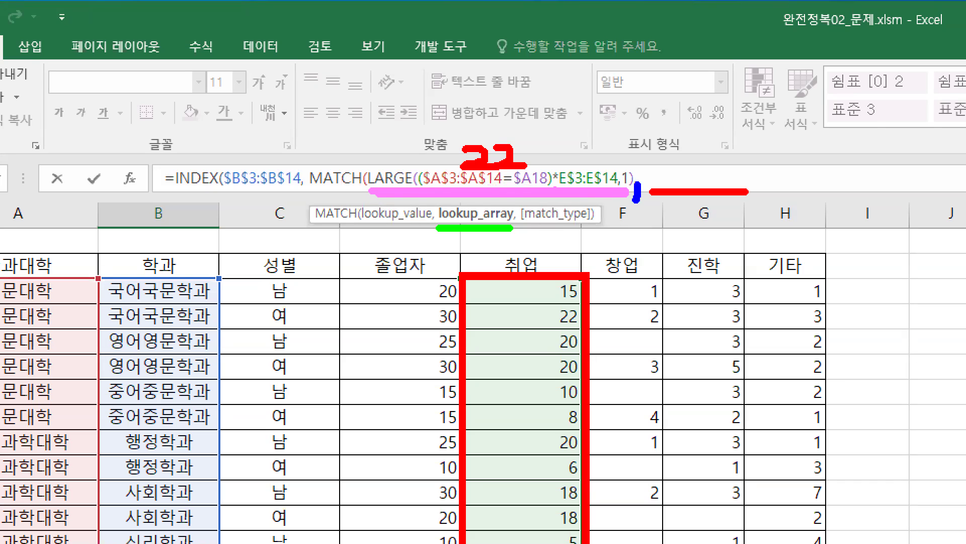
{"action": "left_click_drag", "start_coordinate": [556, 186], "coordinate": [613, 185]}
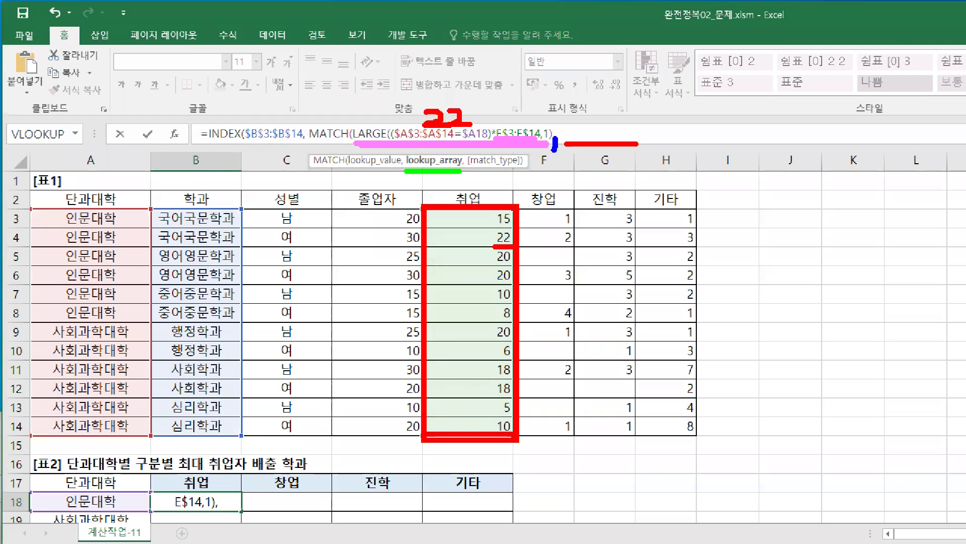
{"action": "left_click_drag", "start_coordinate": [492, 329], "coordinate": [494, 334]}
{"action": "left_click_drag", "start_coordinate": [501, 327], "coordinate": [510, 335]}
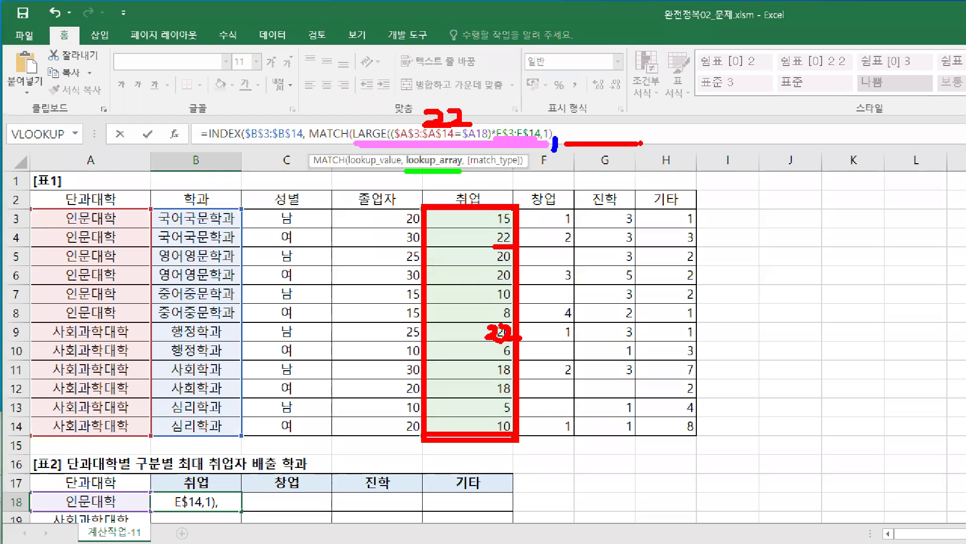
{"action": "key", "text": "o"}
{"action": "mouse_move", "coordinate": [647, 139]}
{"action": "left_mouse_down"}
{"action": "mouse_move", "coordinate": [636, 158]}
{"action": "mouse_move", "coordinate": [669, 146]}
{"action": "mouse_move", "coordinate": [662, 131]}
{"action": "left_mouse_up"}
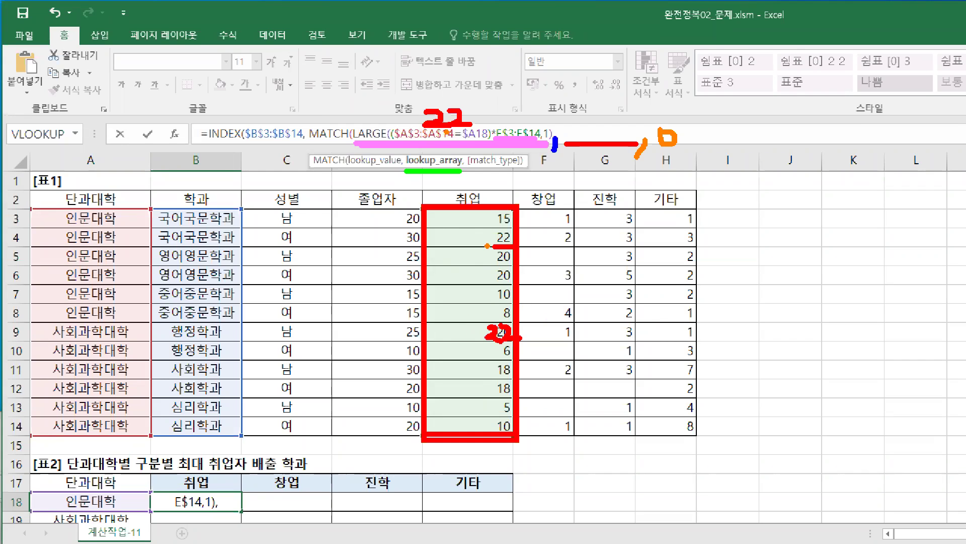
{"action": "left_click_drag", "start_coordinate": [478, 332], "coordinate": [455, 336]}
{"action": "left_click_drag", "start_coordinate": [53, 346], "coordinate": [113, 341]}
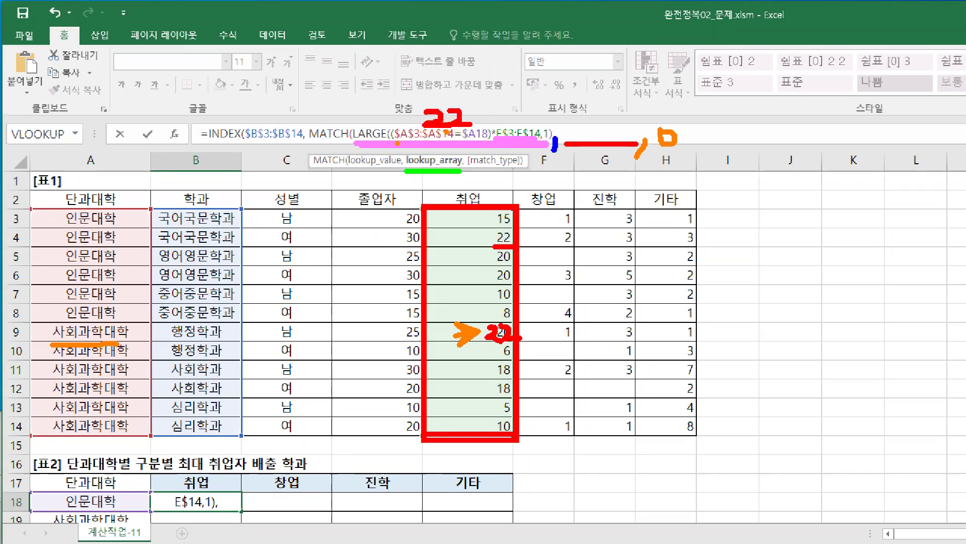
{"action": "left_click_drag", "start_coordinate": [398, 144], "coordinate": [483, 143]}
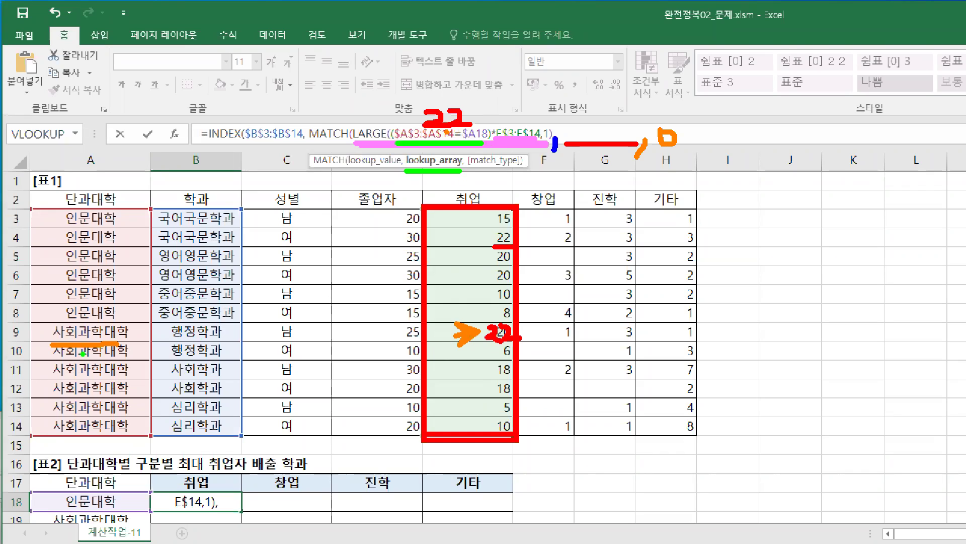
{"action": "mouse_move", "coordinate": [512, 350]}
{"action": "left_mouse_down"}
{"action": "mouse_move", "coordinate": [477, 329]}
{"action": "mouse_move", "coordinate": [523, 345]}
{"action": "left_mouse_up"}
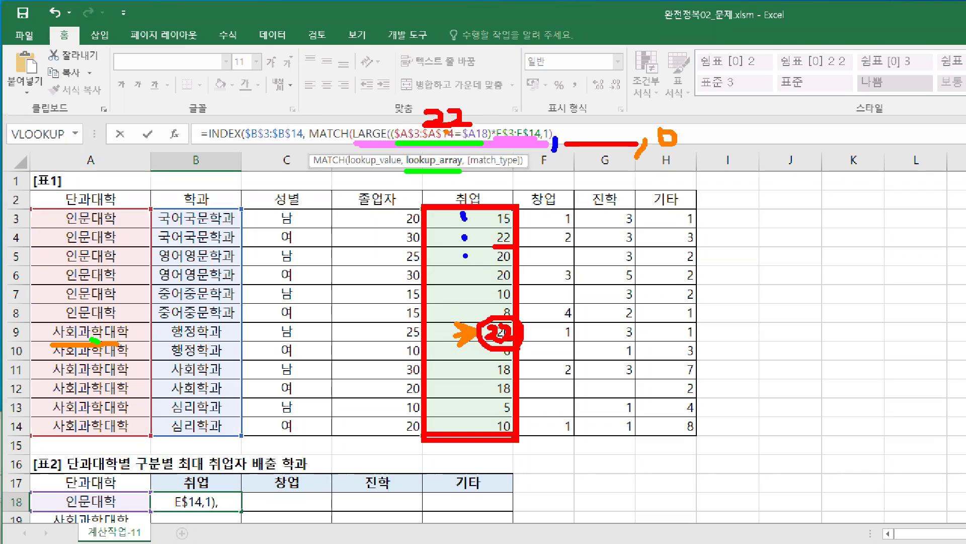
{"action": "left_click_drag", "start_coordinate": [459, 309], "coordinate": [459, 344]}
{"action": "left_click_drag", "start_coordinate": [157, 322], "coordinate": [234, 345]}
{"action": "left_click_drag", "start_coordinate": [144, 323], "coordinate": [144, 345]}
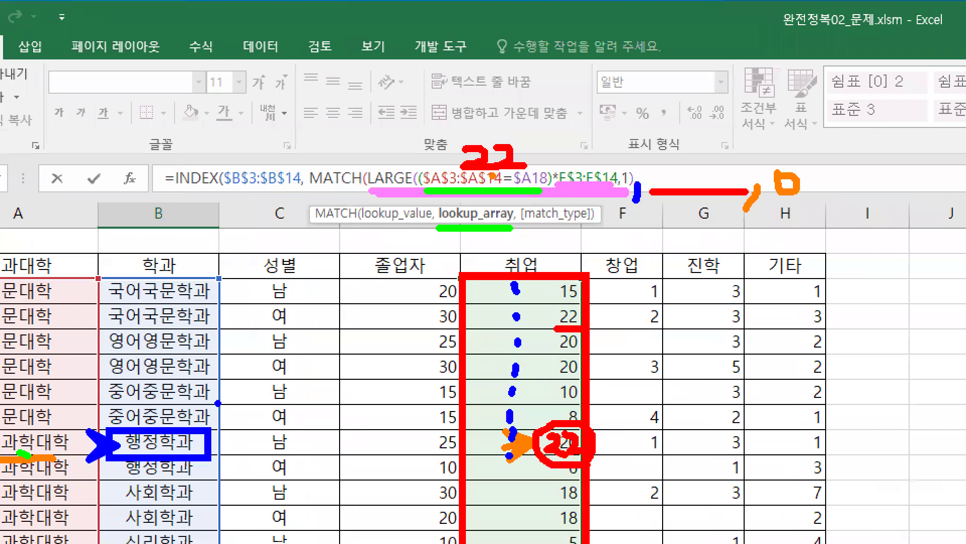
{"action": "left_click_drag", "start_coordinate": [180, 428], "coordinate": [145, 459]}
{"action": "left_click_drag", "start_coordinate": [141, 420], "coordinate": [187, 452]}
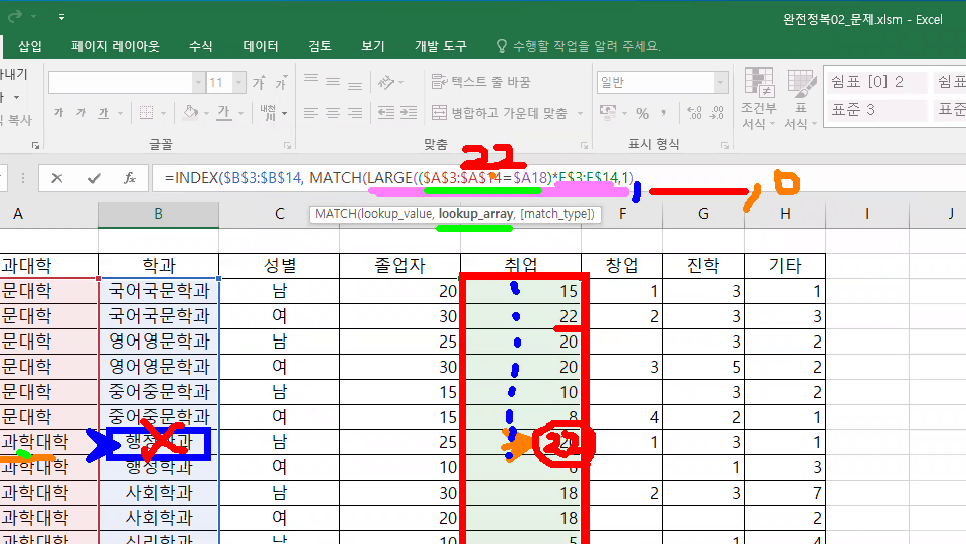
{"action": "key", "text": "Escape"}
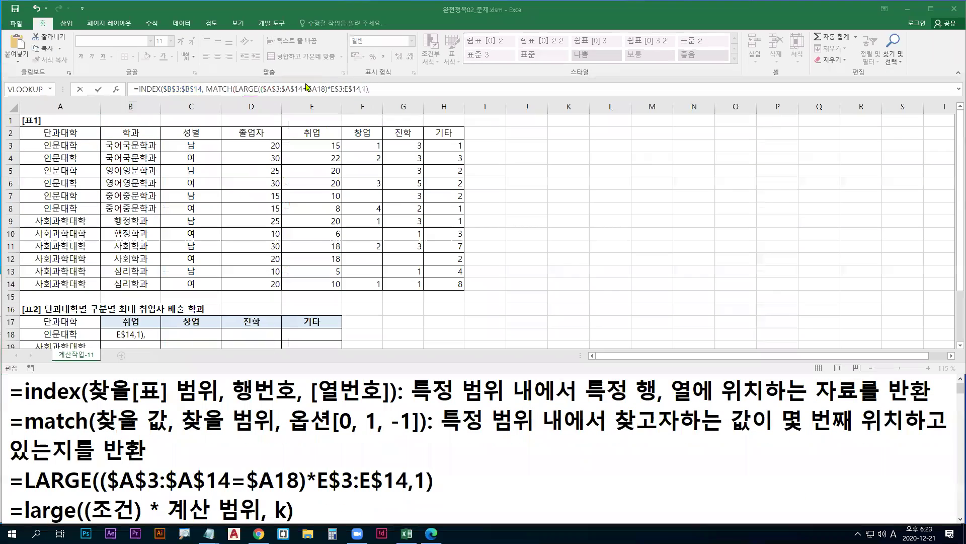
{"action": "left_click_drag", "start_coordinate": [185, 435], "coordinate": [268, 435]}
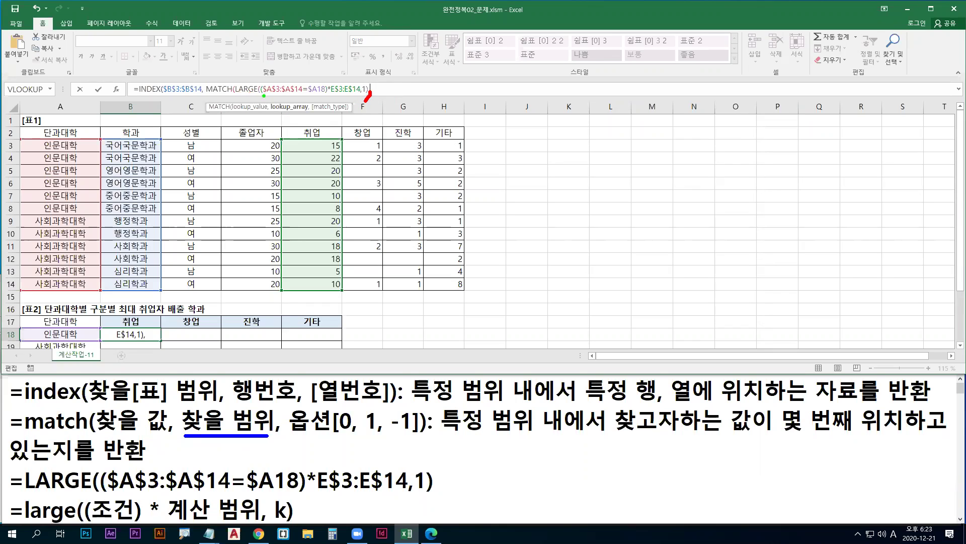
{"action": "left_click_drag", "start_coordinate": [265, 95], "coordinate": [325, 95]}
{"action": "left_click_drag", "start_coordinate": [385, 90], "coordinate": [403, 89]}
{"action": "key", "text": "Escape"}
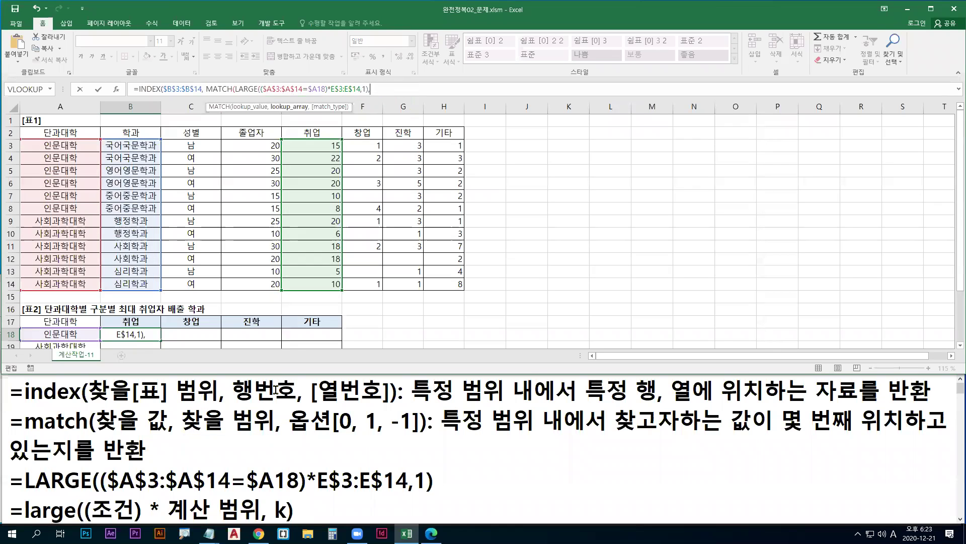
Open a parenthesis at the start of MATCH's lookup_array argument.
{"action": "type", "text": "("}
{"action": "key", "text": "ctrl+1"}
{"action": "left_click", "coordinate": [526, 206]}
{"action": "key", "text": "r"}
{"action": "left_click_drag", "start_coordinate": [526, 184], "coordinate": [513, 210]}
{"action": "key", "text": "ctrl+z"}
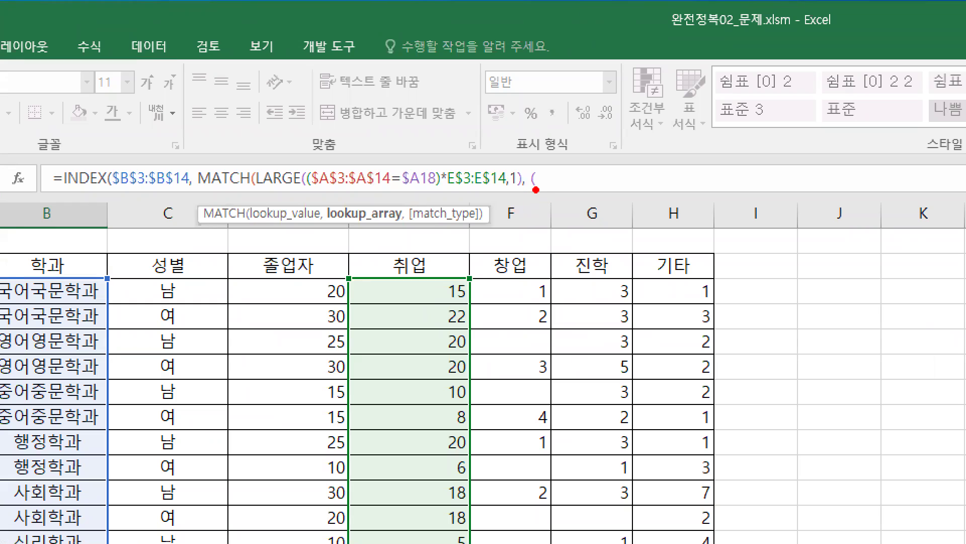
{"action": "left_click_drag", "start_coordinate": [527, 183], "coordinate": [514, 202]}
{"action": "key", "text": "b"}
{"action": "left_click_drag", "start_coordinate": [323, 226], "coordinate": [400, 226]}
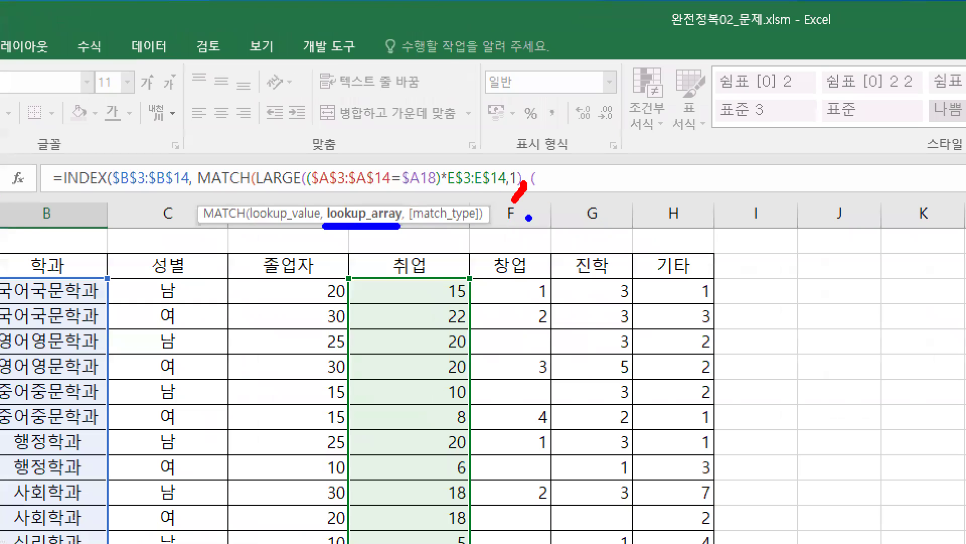
{"action": "key", "text": "p"}
{"action": "left_click_drag", "start_coordinate": [534, 182], "coordinate": [547, 190]}
{"action": "key", "text": "Escape"}
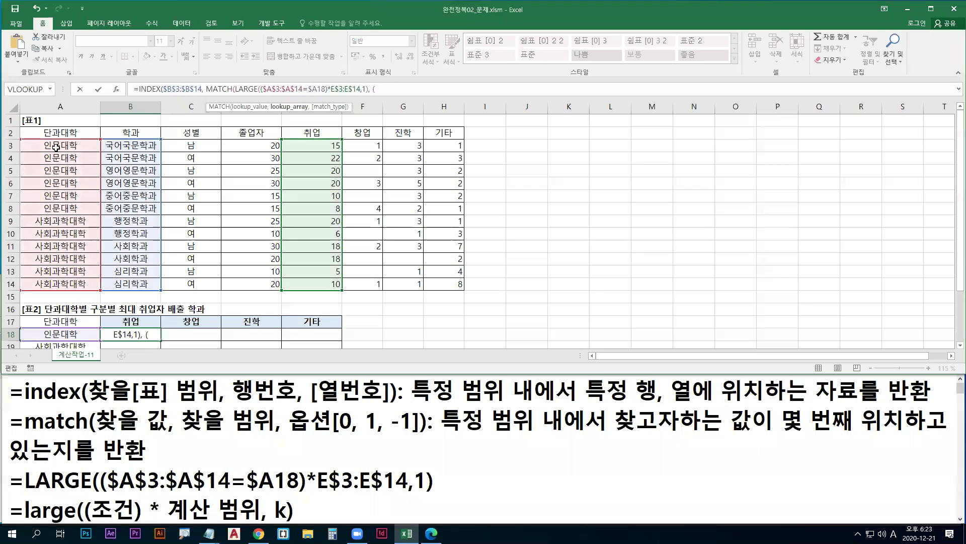
Build the lookup_array condition comparing $A$3:$A$14 with $A18, close its parenthesis and add a multiplication sign.
{"action": "left_click_drag", "start_coordinate": [56, 146], "coordinate": [62, 288]}
{"action": "key", "text": "F4"}
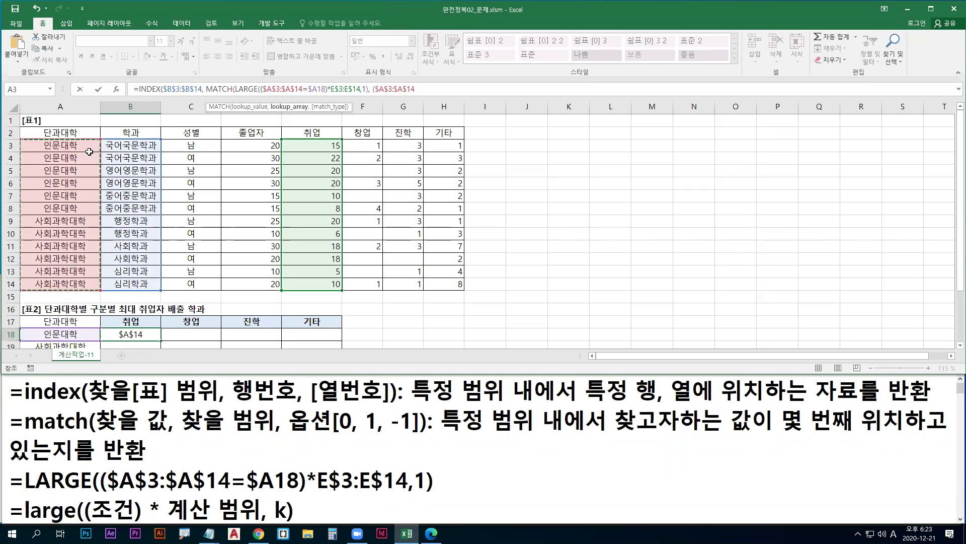
{"action": "type", "text": "="}
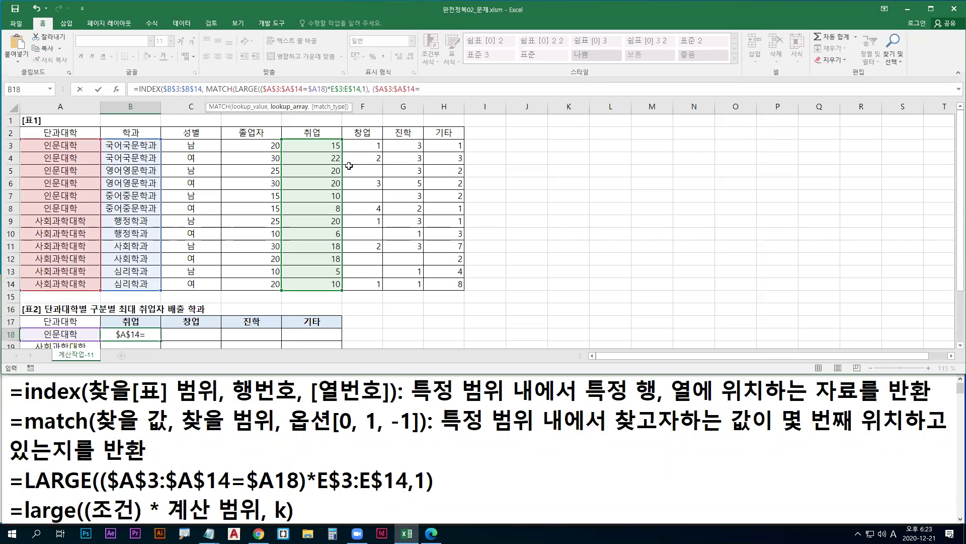
{"action": "left_click", "coordinate": [61, 334]}
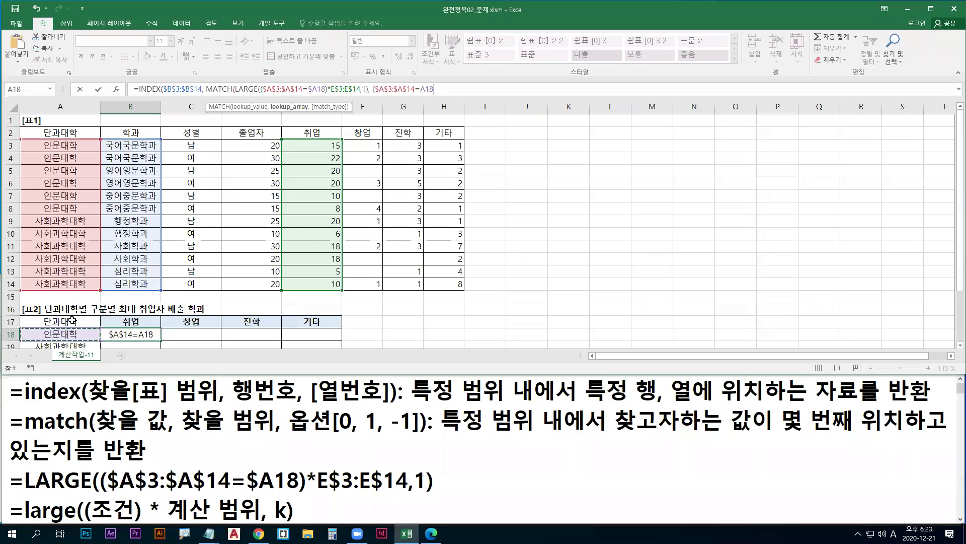
{"action": "key", "text": "F4"}
{"action": "key", "text": "F4"}
{"action": "key", "text": "F4"}
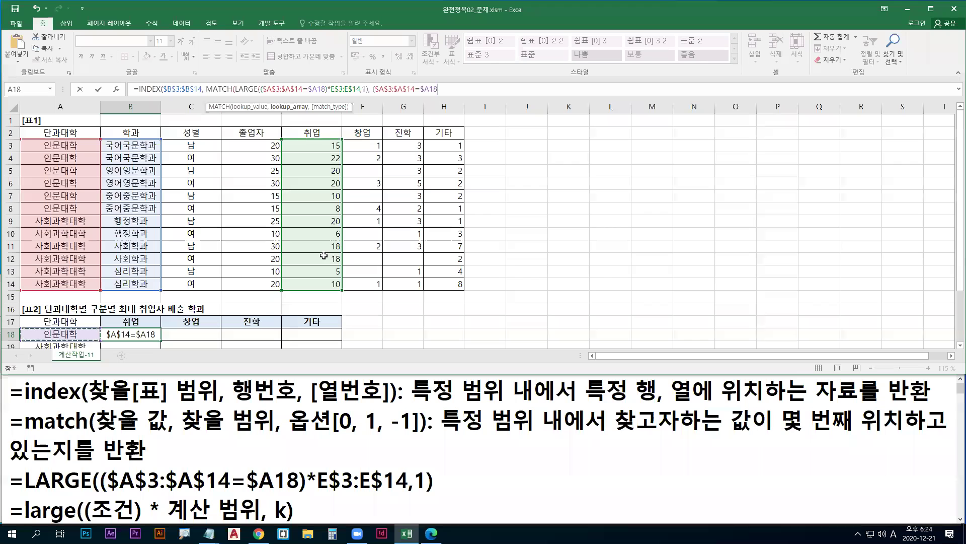
{"action": "scroll", "coordinate": [953, 232], "scroll_direction": "down", "scroll_amount": 1}
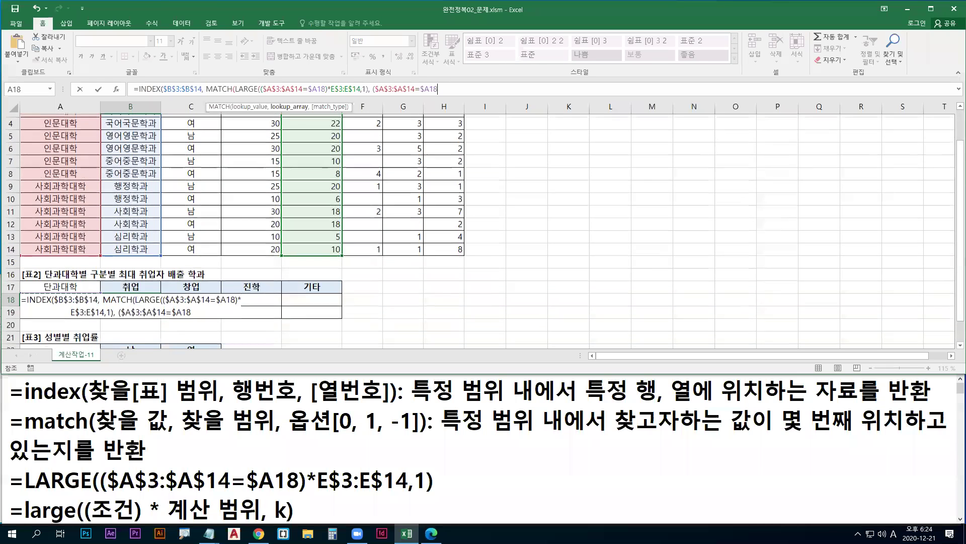
{"action": "left_click", "coordinate": [86, 301]}
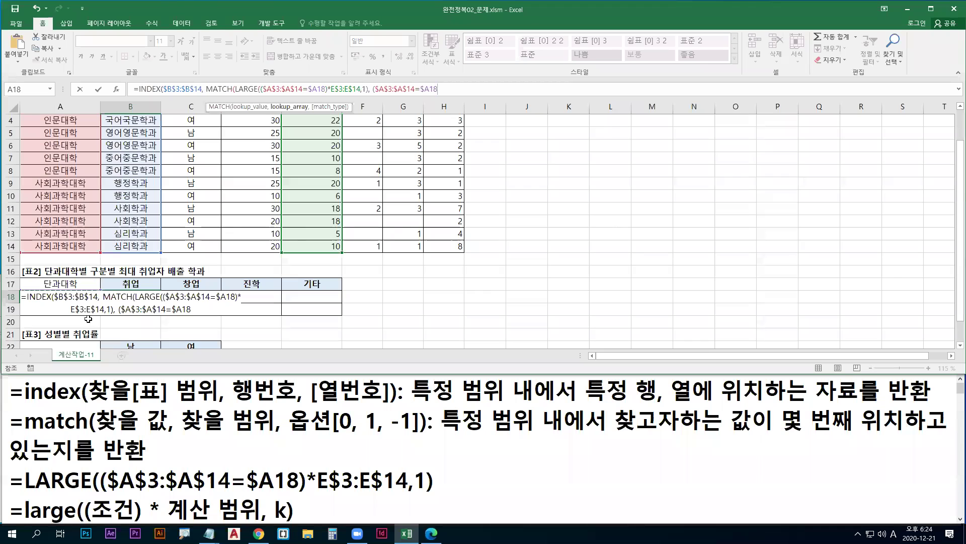
{"action": "key", "text": "F2"}
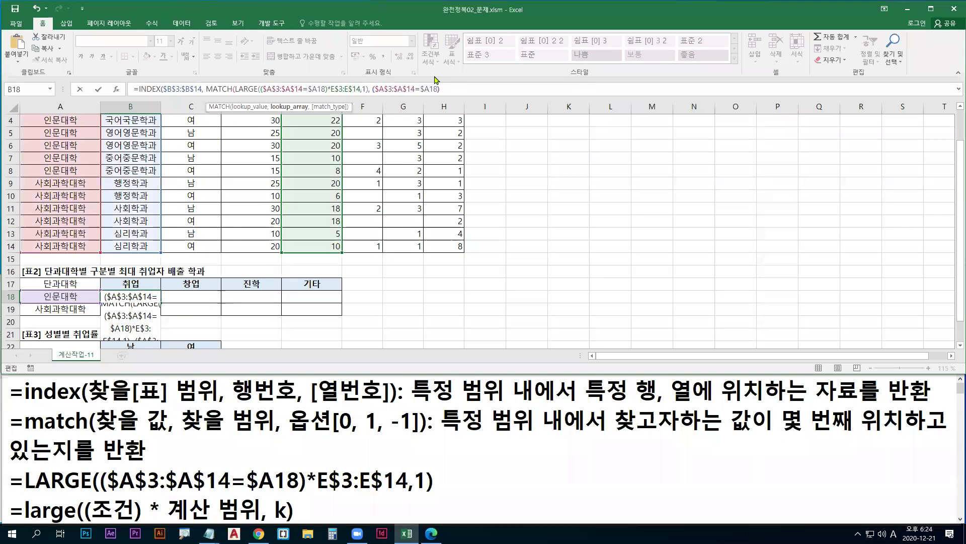
{"action": "type", "text": "*"}
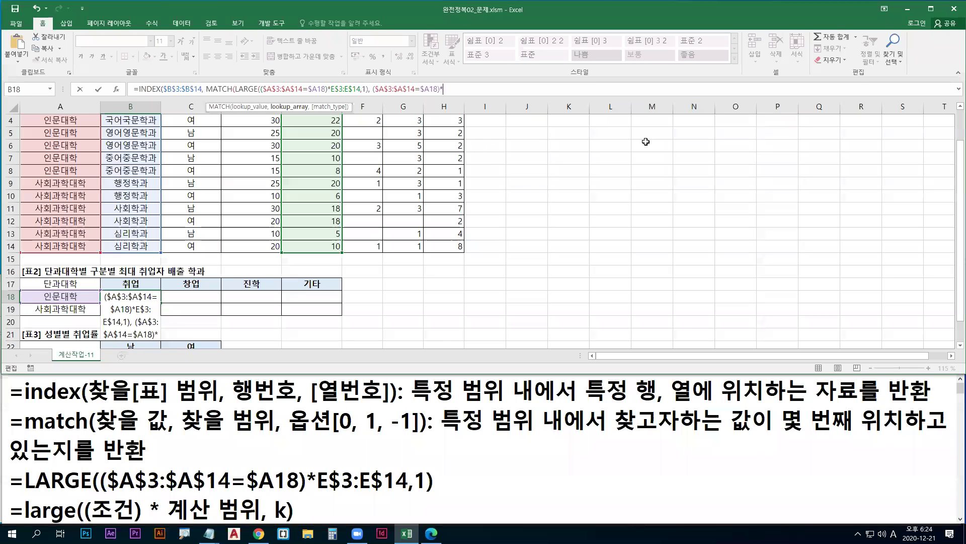
{"action": "type", "text": "r"}
{"action": "left_click_drag", "start_coordinate": [652, 176], "coordinate": [708, 180]}
{"action": "key", "text": "b"}
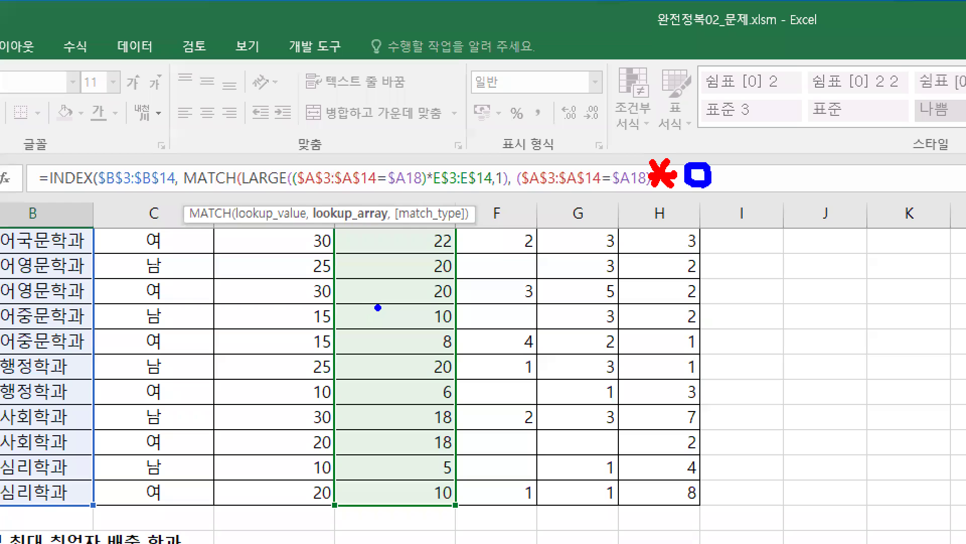
{"action": "left_click_drag", "start_coordinate": [311, 229], "coordinate": [376, 228]}
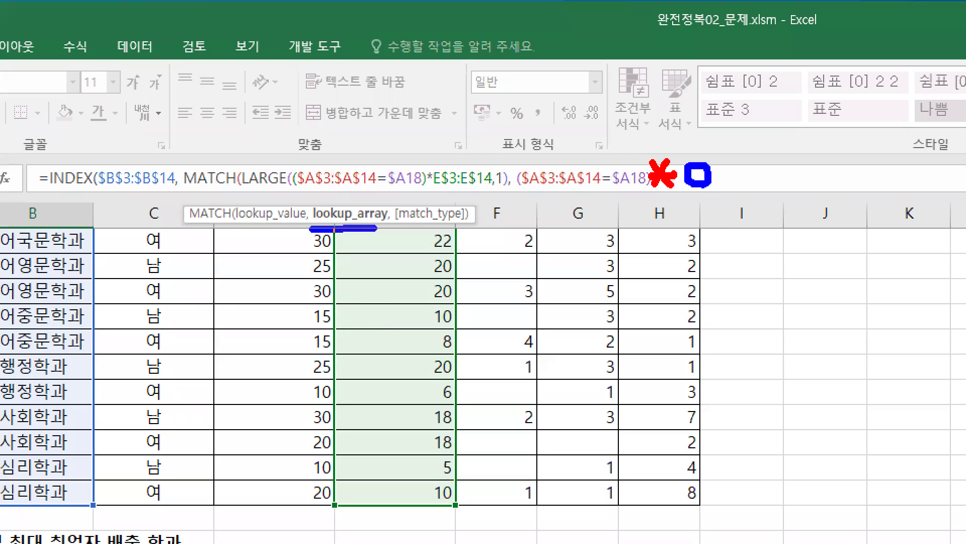
{"action": "key", "text": "Escape"}
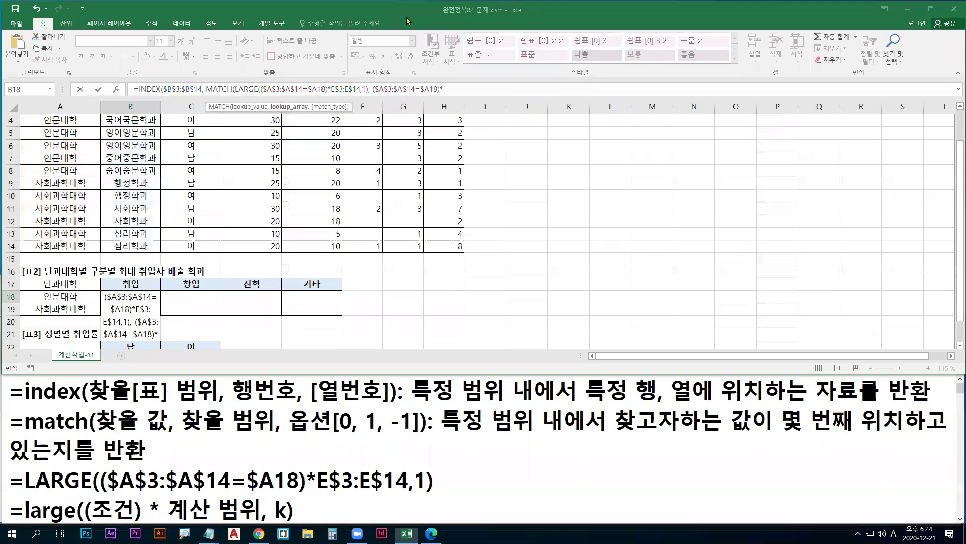
Multiply the lookup_array condition by the 취업 values in E3:E14, fixing only the rows as E$3:E$14.
{"action": "left_click", "coordinate": [407, 21]}
{"action": "left_click_drag", "start_coordinate": [959, 228], "coordinate": [956, 194]}
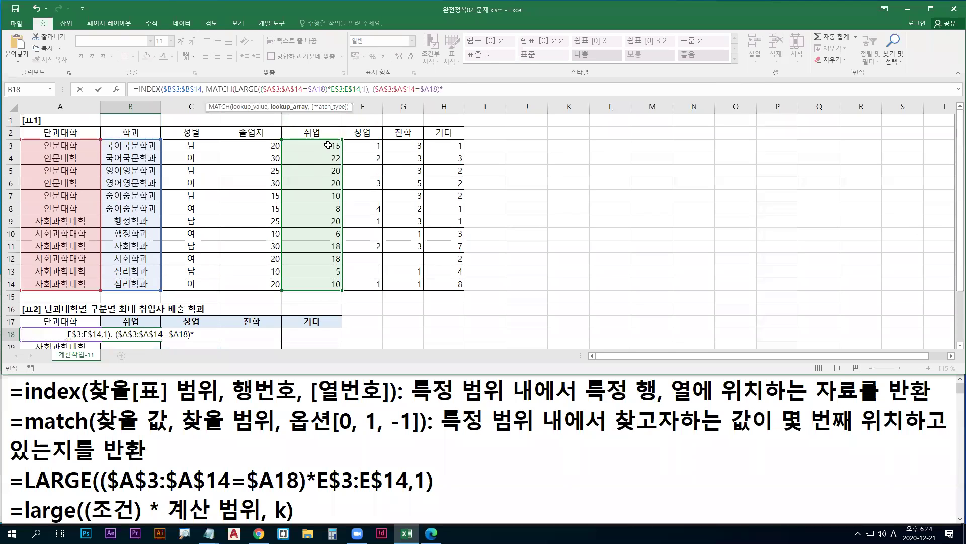
{"action": "left_click_drag", "start_coordinate": [328, 145], "coordinate": [321, 285]}
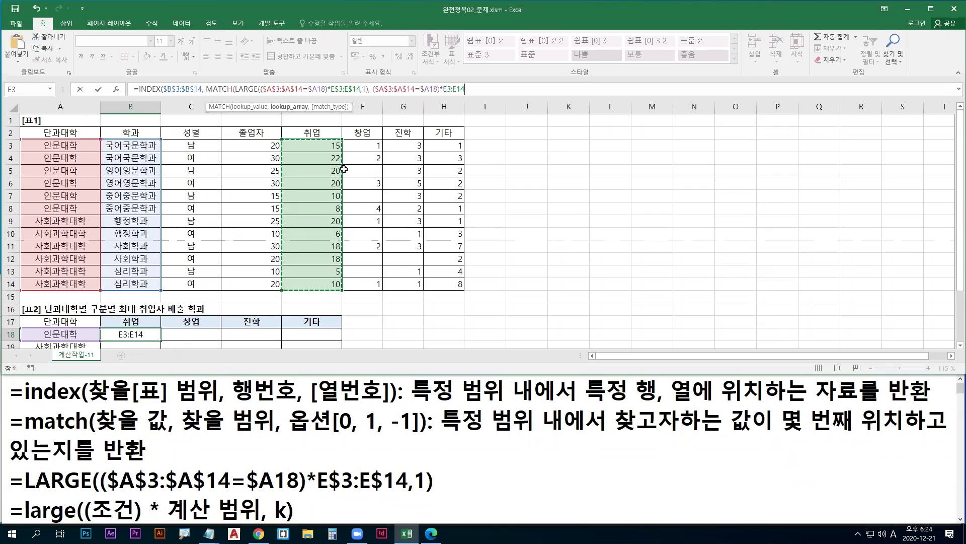
{"action": "mouse_move", "coordinate": [343, 167]}
{"action": "left_mouse_down"}
{"action": "mouse_move", "coordinate": [342, 242]}
{"action": "mouse_move", "coordinate": [339, 176]}
{"action": "mouse_move", "coordinate": [361, 176]}
{"action": "mouse_move", "coordinate": [334, 172]}
{"action": "left_mouse_up"}
{"action": "left_click_drag", "start_coordinate": [443, 89], "coordinate": [464, 89]}
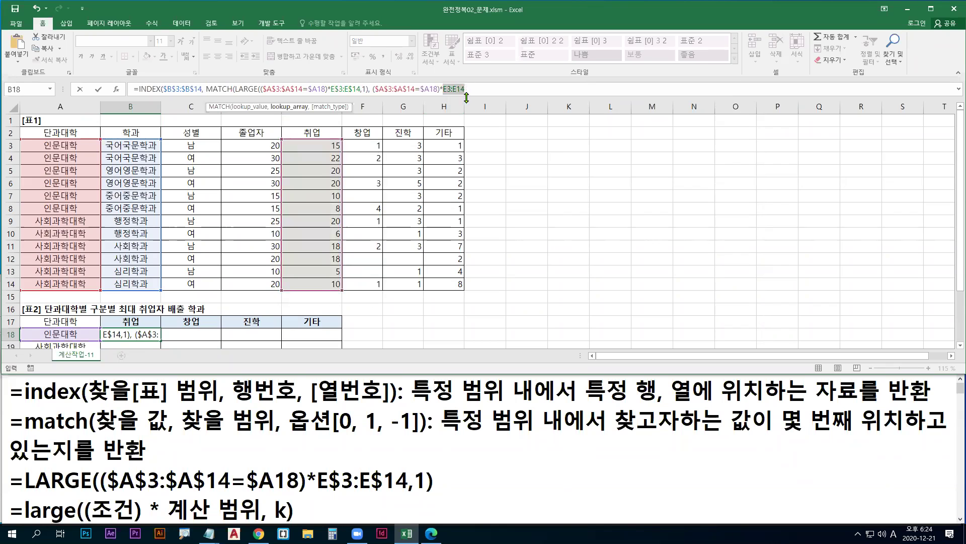
{"action": "key", "text": "F4"}
{"action": "key", "text": "F4"}
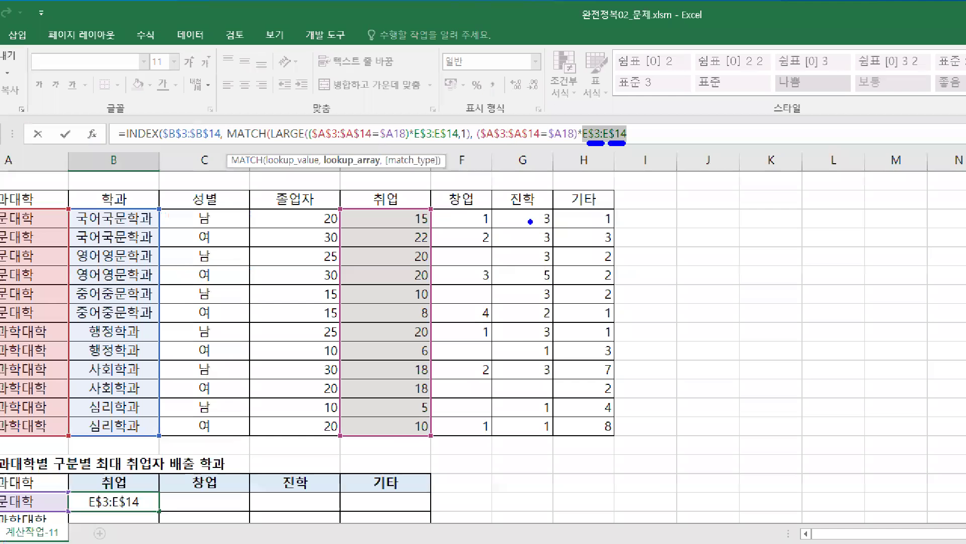
{"action": "left_click_drag", "start_coordinate": [404, 434], "coordinate": [404, 451]}
{"action": "left_click_drag", "start_coordinate": [390, 451], "coordinate": [417, 445]}
{"action": "key", "text": "r"}
{"action": "left_click_drag", "start_coordinate": [409, 439], "coordinate": [394, 451]}
{"action": "left_click_drag", "start_coordinate": [417, 274], "coordinate": [464, 271]}
{"action": "mouse_move", "coordinate": [458, 261]}
{"action": "left_mouse_down"}
{"action": "mouse_move", "coordinate": [458, 286]}
{"action": "mouse_move", "coordinate": [528, 269]}
{"action": "mouse_move", "coordinate": [522, 278]}
{"action": "left_mouse_up"}
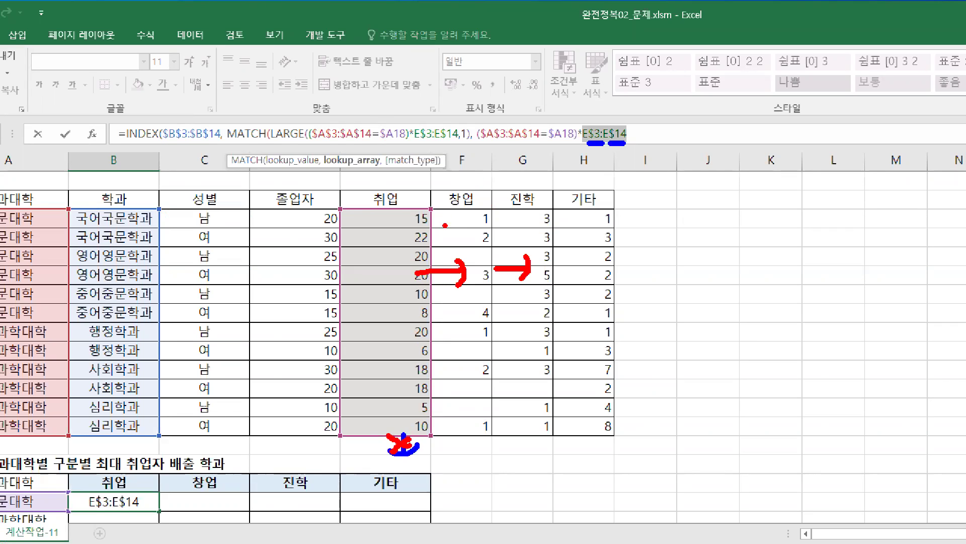
{"action": "left_click_drag", "start_coordinate": [445, 210], "coordinate": [488, 437]}
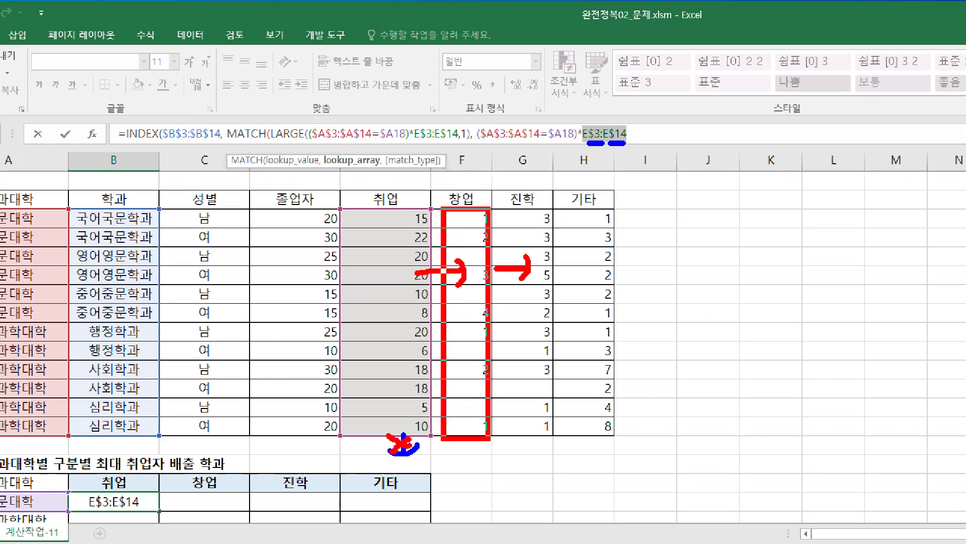
{"action": "key", "text": "p"}
{"action": "left_click_drag", "start_coordinate": [515, 213], "coordinate": [554, 439]}
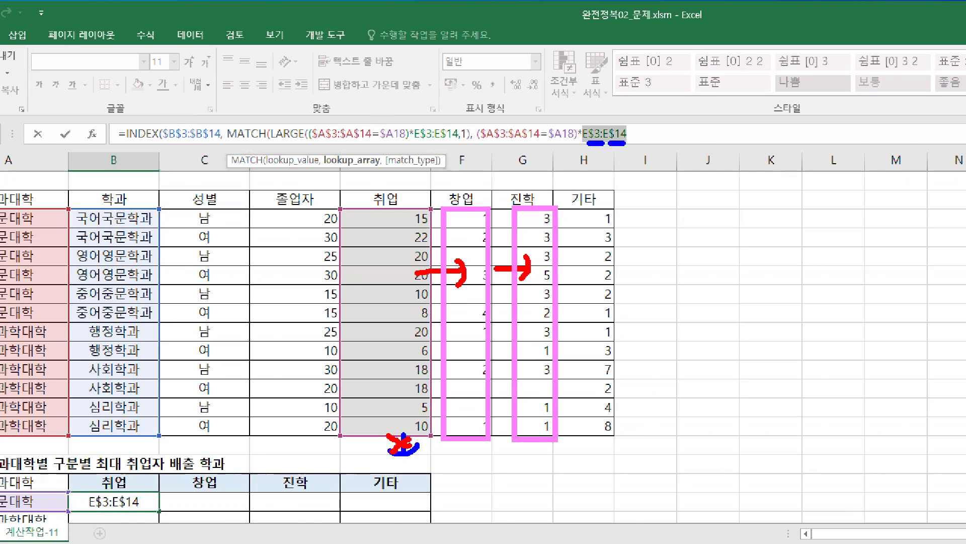
{"action": "key", "text": "Escape"}
Add a comma after the second E$3:E$14 to begin MATCH's match_type argument.
{"action": "left_click", "coordinate": [482, 87]}
{"action": "key", "text": "ctrl+1"}
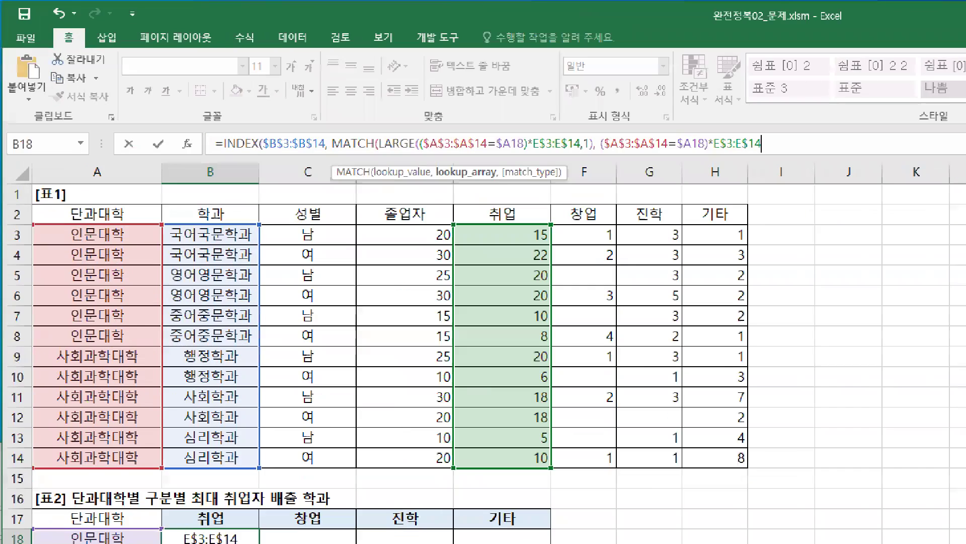
{"action": "left_click_drag", "start_coordinate": [837, 183], "coordinate": [826, 202]}
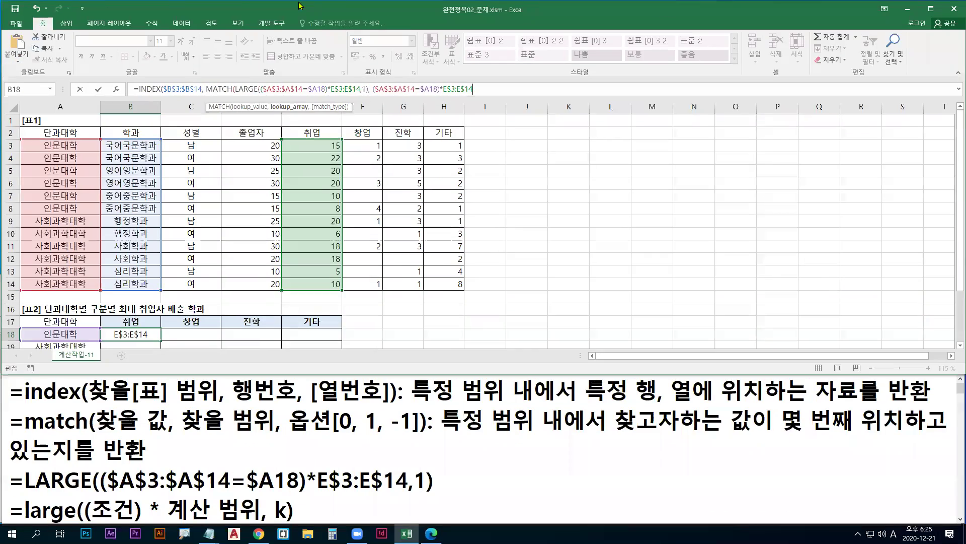
{"action": "type", "text": ","}
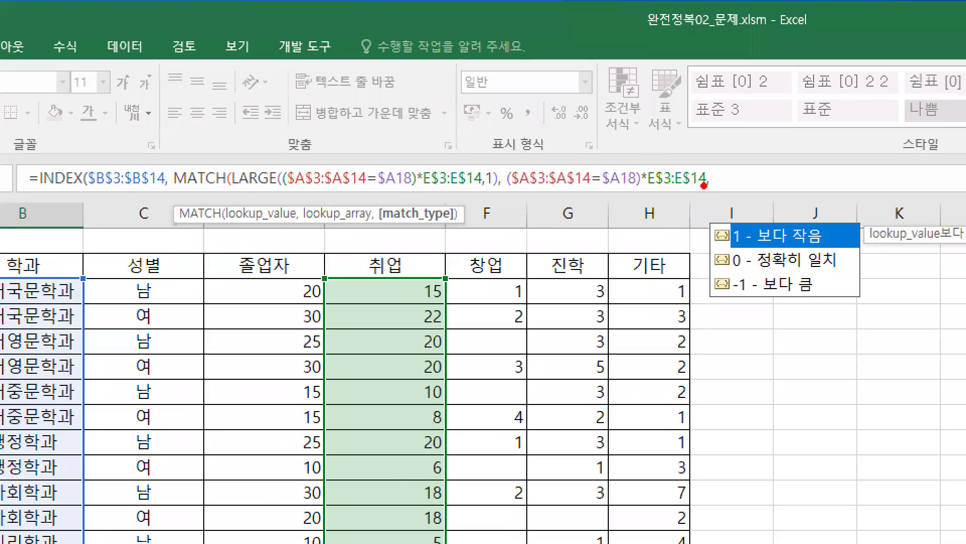
{"action": "left_click_drag", "start_coordinate": [650, 134], "coordinate": [645, 143]}
{"action": "left_click_drag", "start_coordinate": [731, 271], "coordinate": [811, 276]}
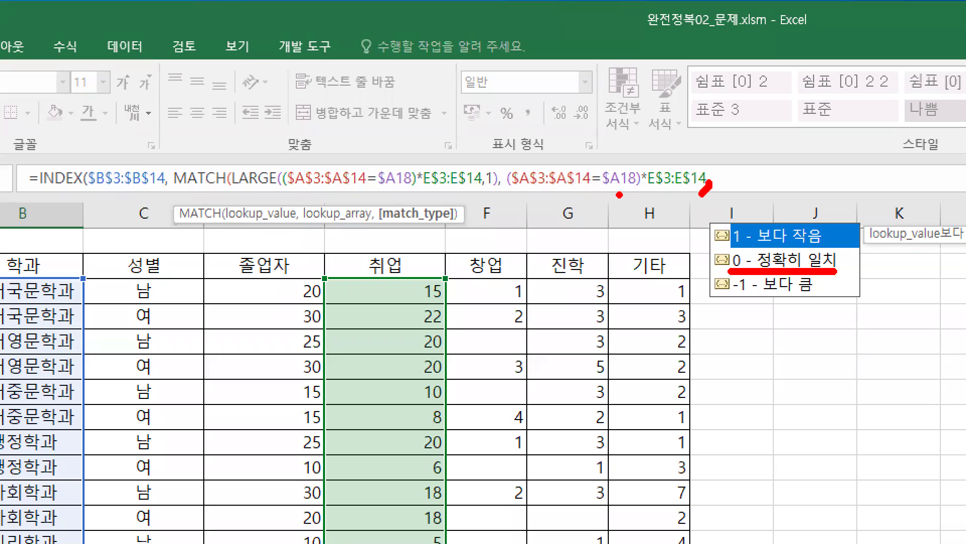
{"action": "key", "text": "b"}
{"action": "left_click_drag", "start_coordinate": [235, 192], "coordinate": [498, 191]}
{"action": "mouse_move", "coordinate": [373, 141]}
{"action": "left_mouse_down"}
{"action": "mouse_move", "coordinate": [375, 162]}
{"action": "mouse_move", "coordinate": [457, 157]}
{"action": "left_mouse_up"}
{"action": "key", "text": "g"}
{"action": "left_click_drag", "start_coordinate": [322, 270], "coordinate": [447, 542]}
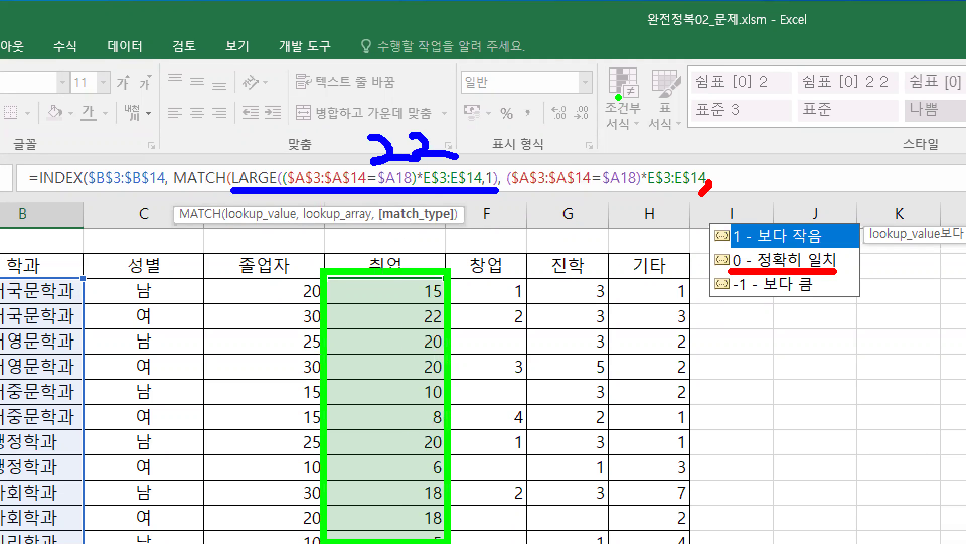
{"action": "left_click_drag", "start_coordinate": [521, 192], "coordinate": [632, 191]}
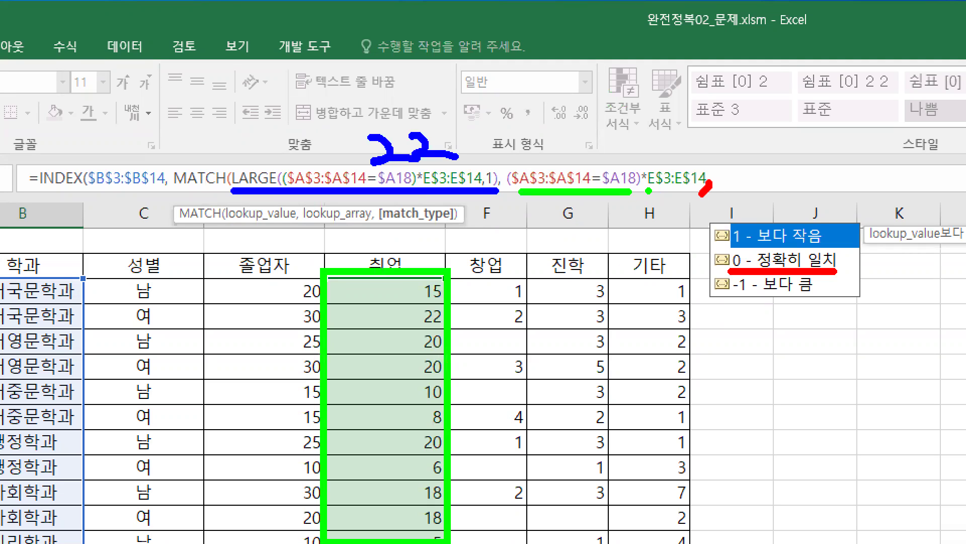
{"action": "mouse_move", "coordinate": [320, 269]}
{"action": "left_mouse_down"}
{"action": "mouse_move", "coordinate": [448, 439]}
{"action": "mouse_move", "coordinate": [437, 235]}
{"action": "mouse_move", "coordinate": [452, 412]}
{"action": "left_mouse_up"}
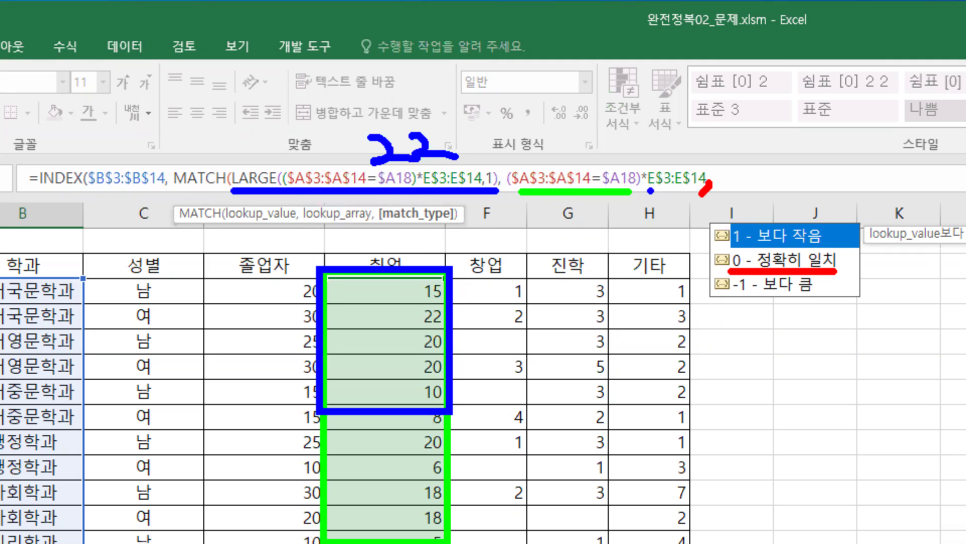
{"action": "left_click_drag", "start_coordinate": [649, 190], "coordinate": [702, 191]}
{"action": "key", "text": "r"}
{"action": "left_click_drag", "start_coordinate": [427, 317], "coordinate": [393, 334]}
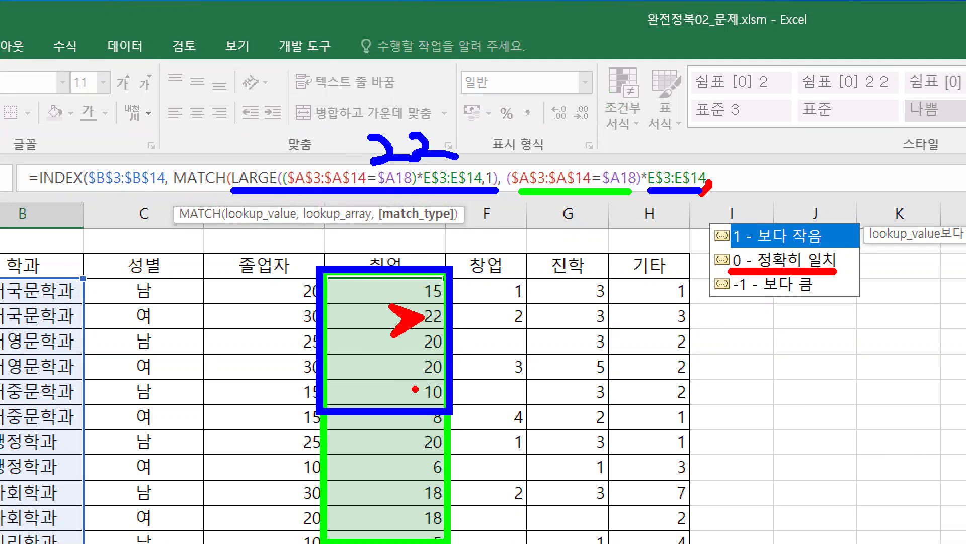
{"action": "left_click_drag", "start_coordinate": [797, 263], "coordinate": [816, 291]}
{"action": "mouse_move", "coordinate": [721, 166]}
{"action": "left_mouse_down"}
{"action": "mouse_move", "coordinate": [733, 160]}
{"action": "mouse_move", "coordinate": [712, 174]}
{"action": "left_mouse_up"}
{"action": "key", "text": "Escape"}
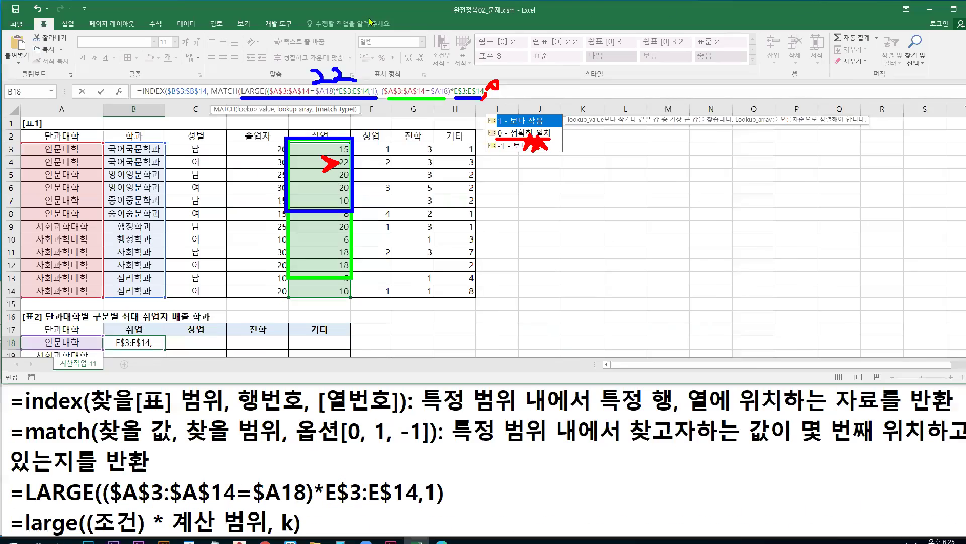
Enter 0 as the match_type for an exact match and close the MATCH function with a parenthesis.
{"action": "type", "text": "0"}
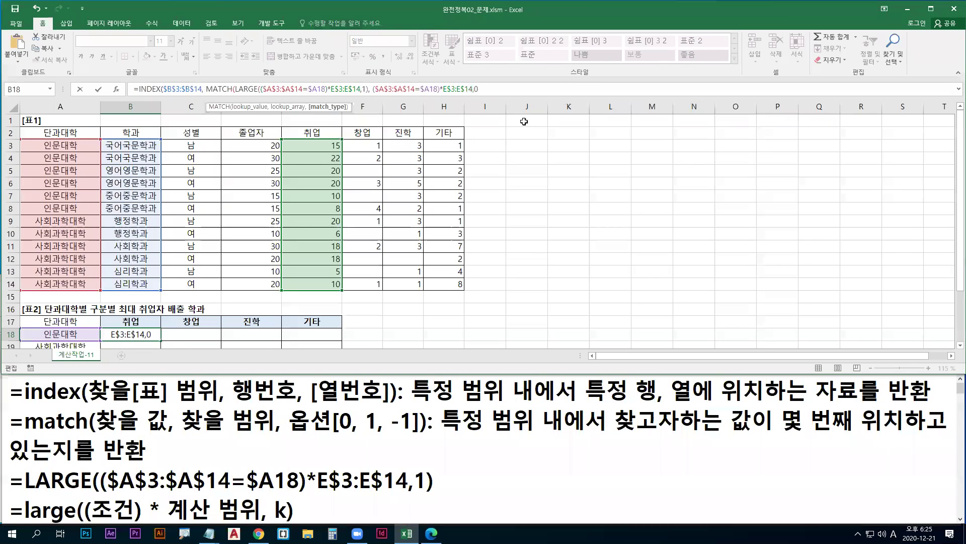
{"action": "type", "text": ")"}
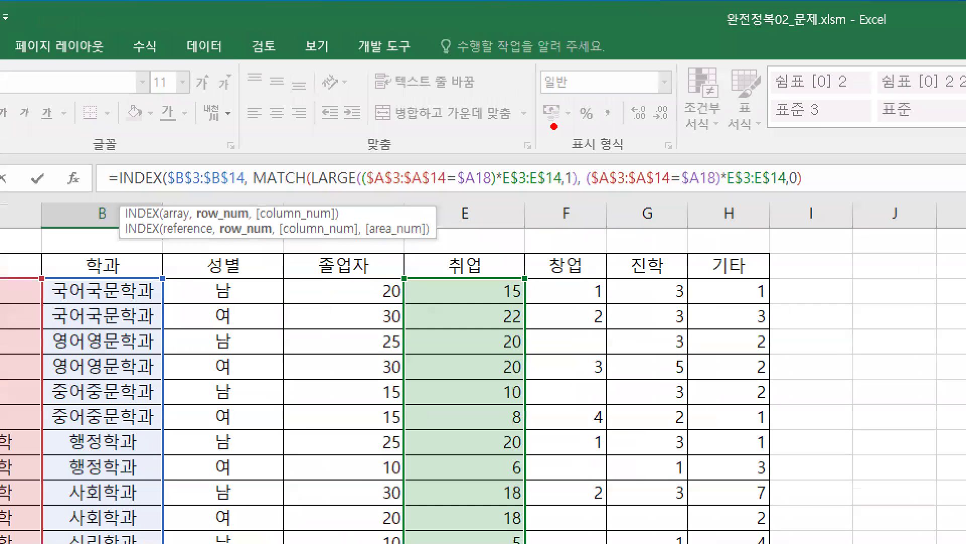
{"action": "left_click_drag", "start_coordinate": [257, 194], "coordinate": [805, 194]}
{"action": "left_click_drag", "start_coordinate": [200, 225], "coordinate": [245, 225]}
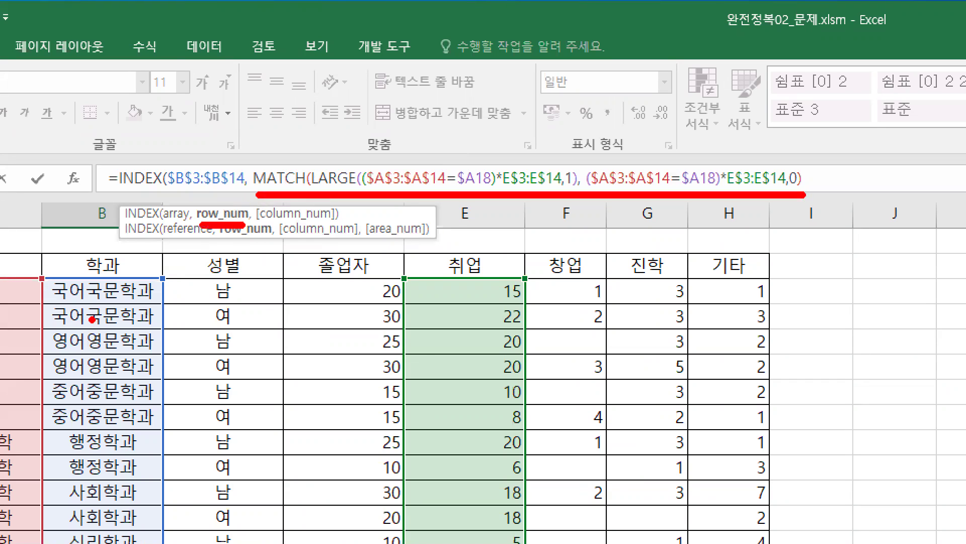
{"action": "mouse_move", "coordinate": [45, 279]}
{"action": "left_mouse_down"}
{"action": "mouse_move", "coordinate": [136, 543]}
{"action": "mouse_move", "coordinate": [161, 542]}
{"action": "left_mouse_up"}
{"action": "left_click_drag", "start_coordinate": [168, 191], "coordinate": [242, 187]}
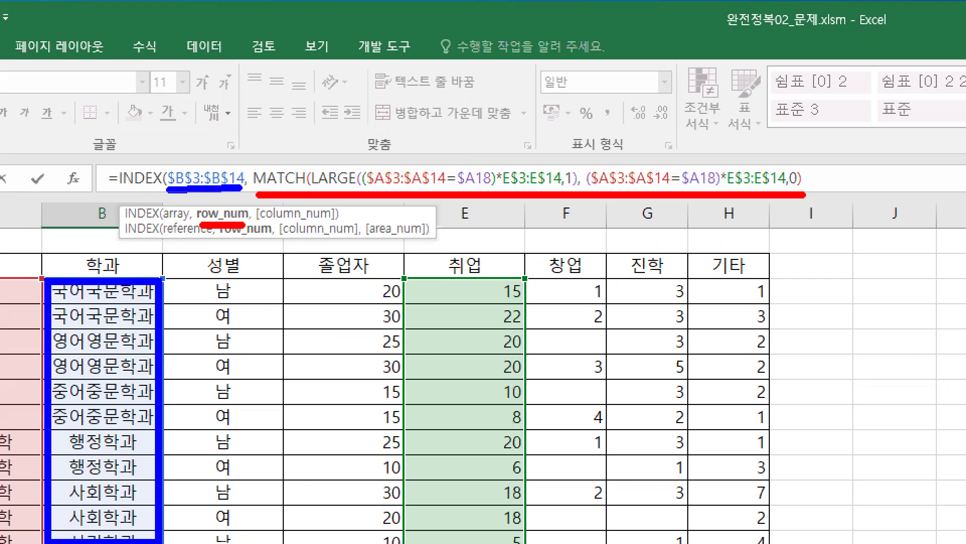
{"action": "mouse_move", "coordinate": [46, 276]}
{"action": "left_mouse_down"}
{"action": "mouse_move", "coordinate": [122, 541]}
{"action": "mouse_move", "coordinate": [155, 541]}
{"action": "left_mouse_up"}
{"action": "key", "text": "r"}
{"action": "left_click_drag", "start_coordinate": [264, 191], "coordinate": [363, 195]}
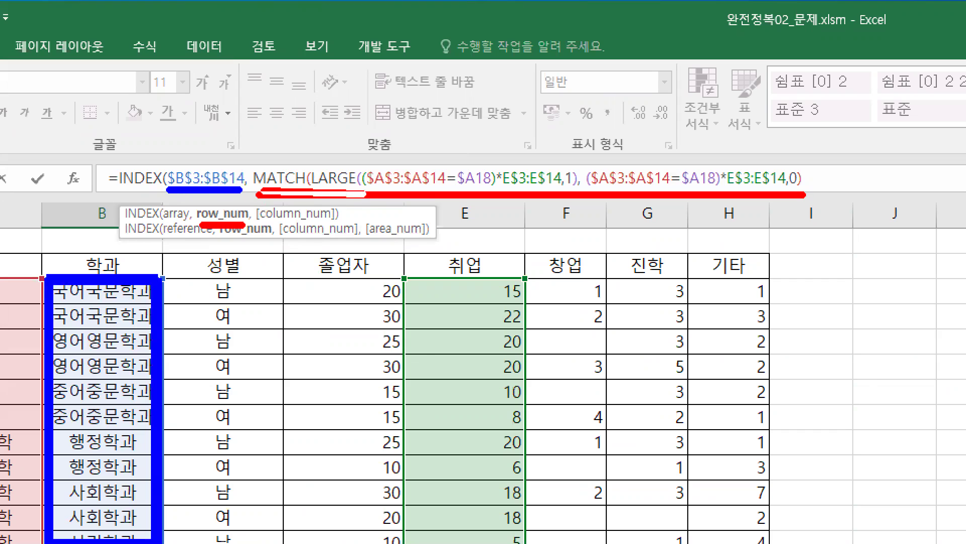
{"action": "mouse_move", "coordinate": [386, 277]}
{"action": "left_mouse_down"}
{"action": "mouse_move", "coordinate": [380, 323]}
{"action": "mouse_move", "coordinate": [398, 325]}
{"action": "left_mouse_up"}
{"action": "mouse_move", "coordinate": [33, 277]}
{"action": "left_mouse_down"}
{"action": "mouse_move", "coordinate": [36, 328]}
{"action": "mouse_move", "coordinate": [156, 334]}
{"action": "left_mouse_up"}
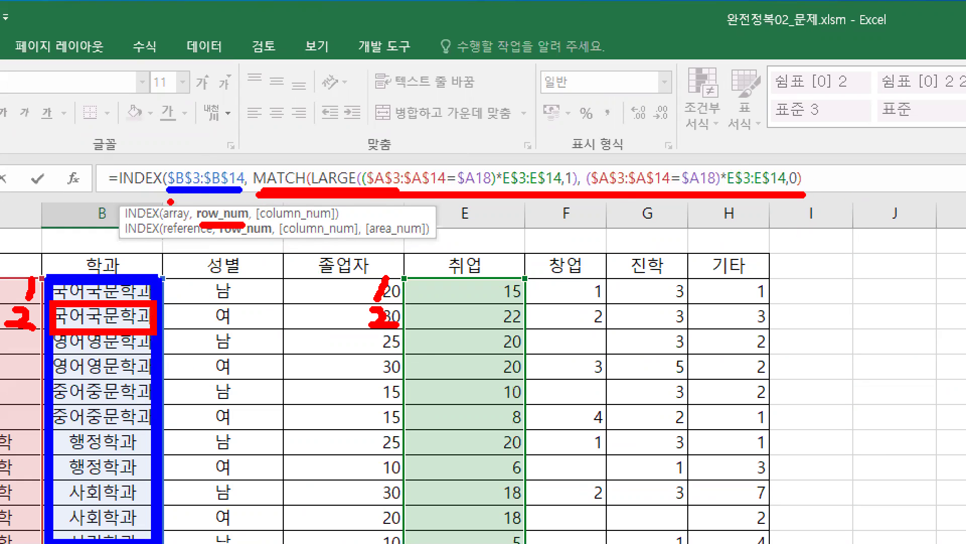
{"action": "key", "text": "b"}
{"action": "left_click_drag", "start_coordinate": [171, 191], "coordinate": [245, 190]}
{"action": "left_click_drag", "start_coordinate": [156, 543], "coordinate": [157, 543]}
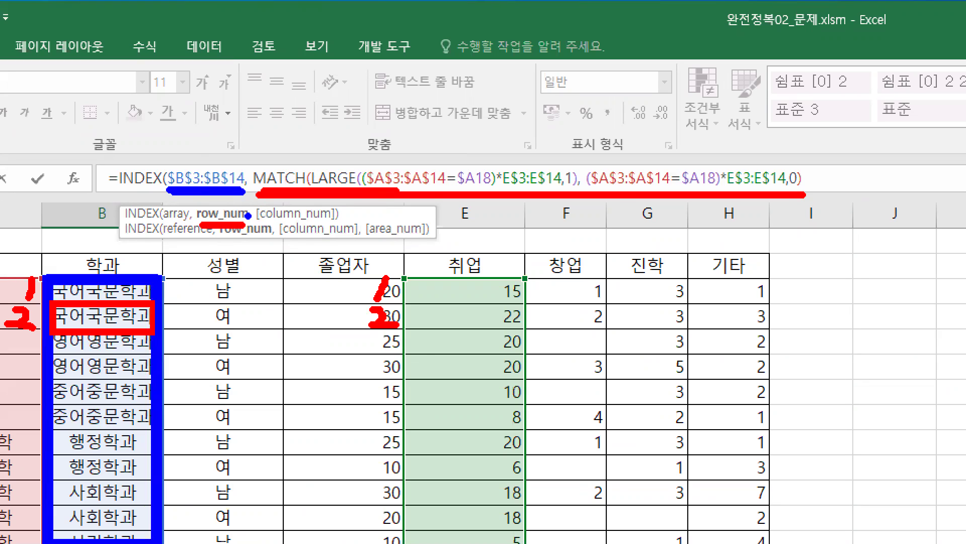
{"action": "left_click_drag", "start_coordinate": [270, 221], "coordinate": [319, 219]}
{"action": "key", "text": "g"}
{"action": "key", "text": "b"}
{"action": "left_click_drag", "start_coordinate": [804, 161], "coordinate": [808, 194]}
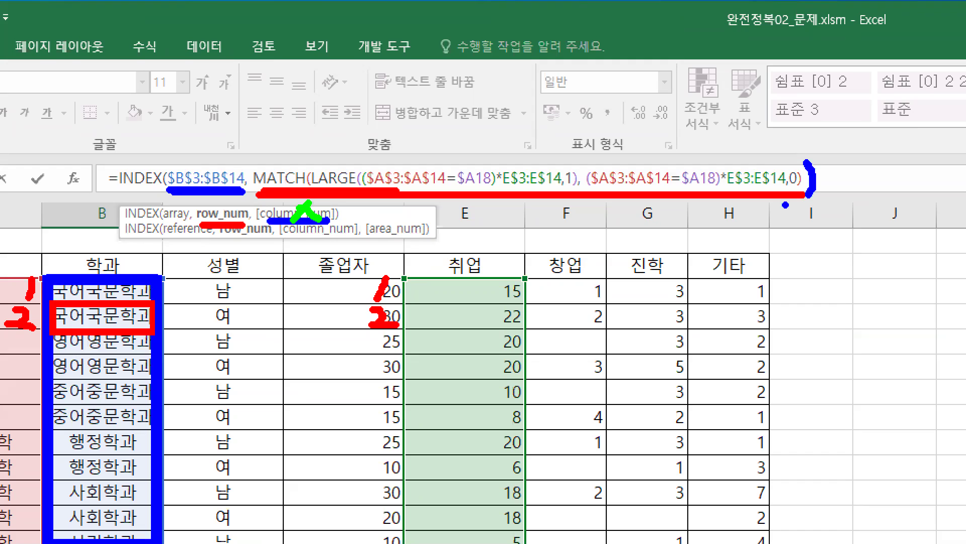
Enter the completed INDEX and MATCH formula in B18 as an array formula and fill it across B18:E19.
{"action": "key", "text": "Escape"}
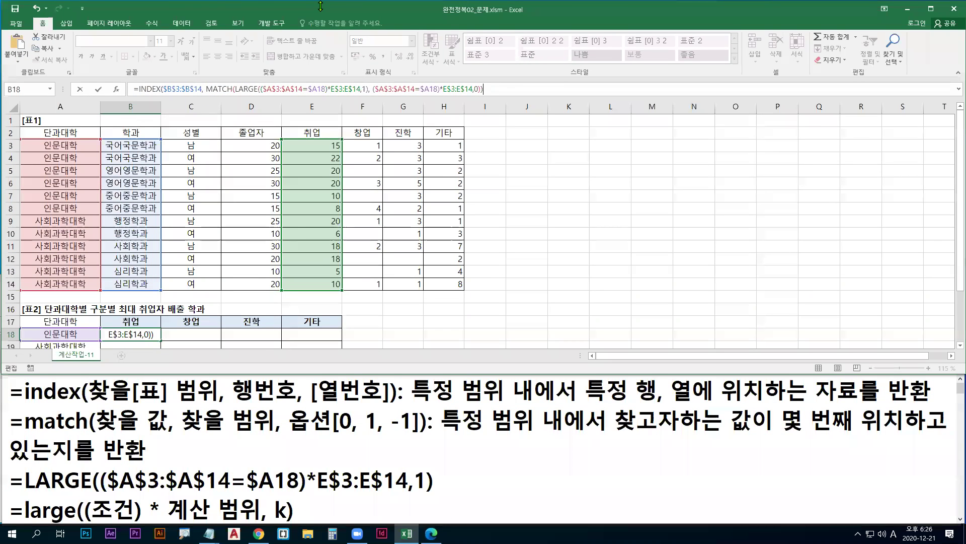
{"action": "key", "text": "ctrl+shift+Return"}
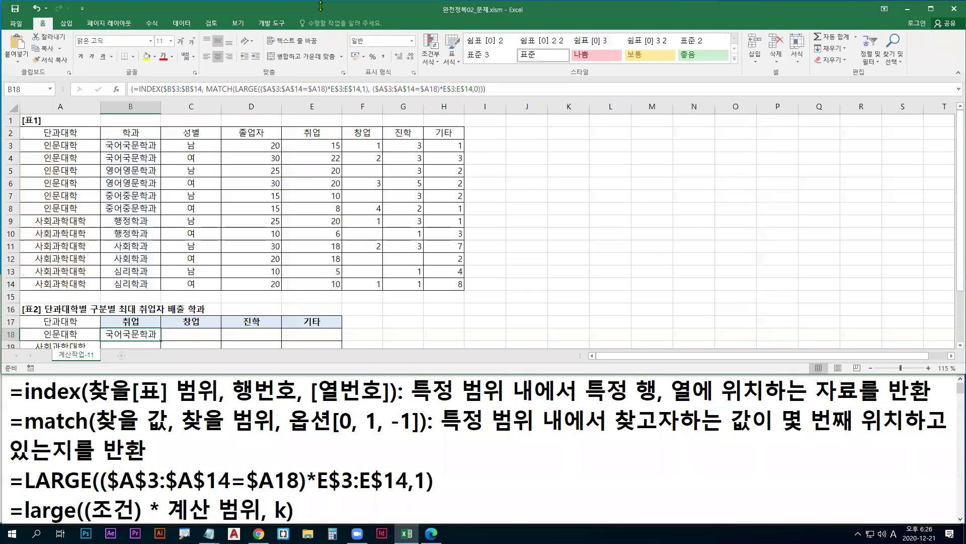
{"action": "double_click", "coordinate": [411, 5]}
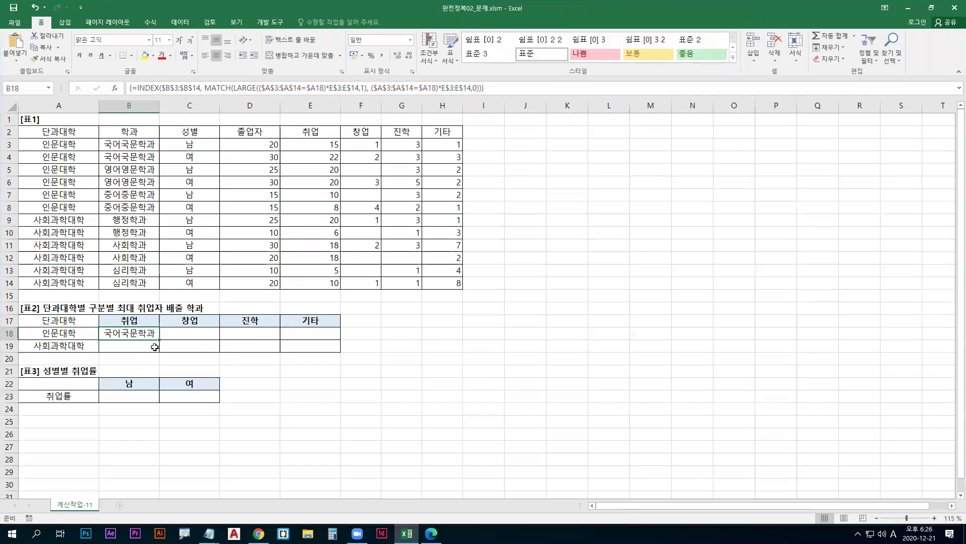
{"action": "left_click_drag", "start_coordinate": [159, 341], "coordinate": [336, 359]}
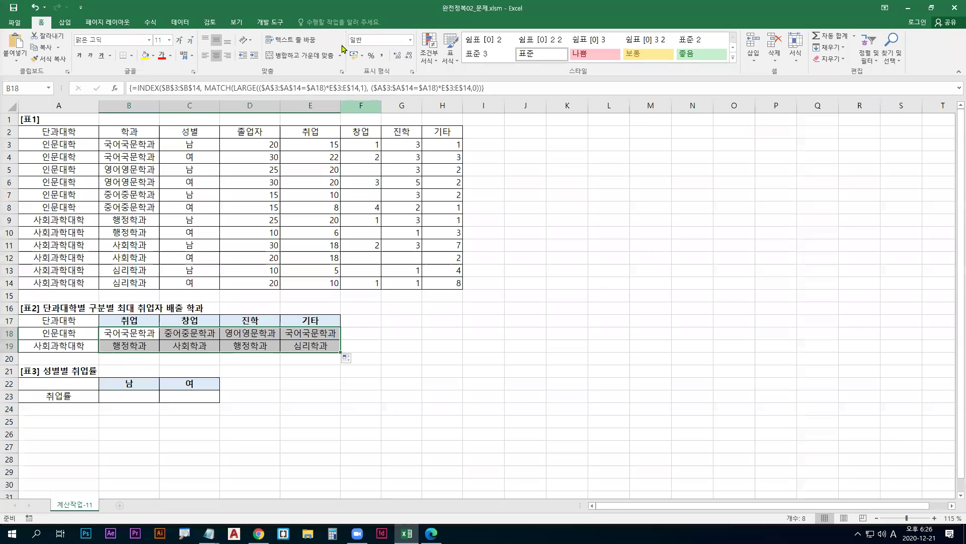
Copy B18's INDEX formula into Notepad as a new first line above the =index syntax note, followed by a blank line.
{"action": "scroll", "coordinate": [324, 300], "scroll_direction": "down", "scroll_amount": 1}
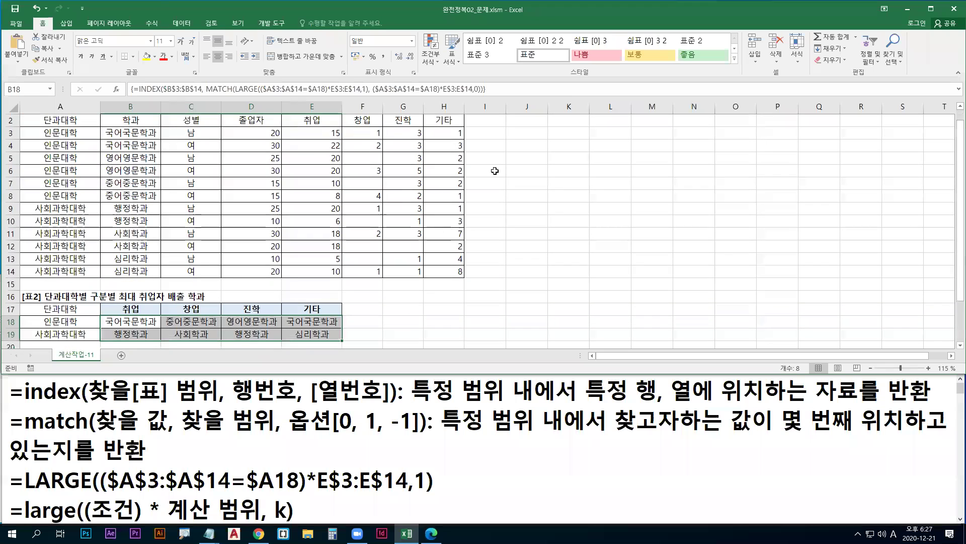
{"action": "left_click_drag", "start_coordinate": [518, 94], "coordinate": [171, 65]}
{"action": "key", "text": "ctrl+c"}
{"action": "left_click", "coordinate": [9, 392]}
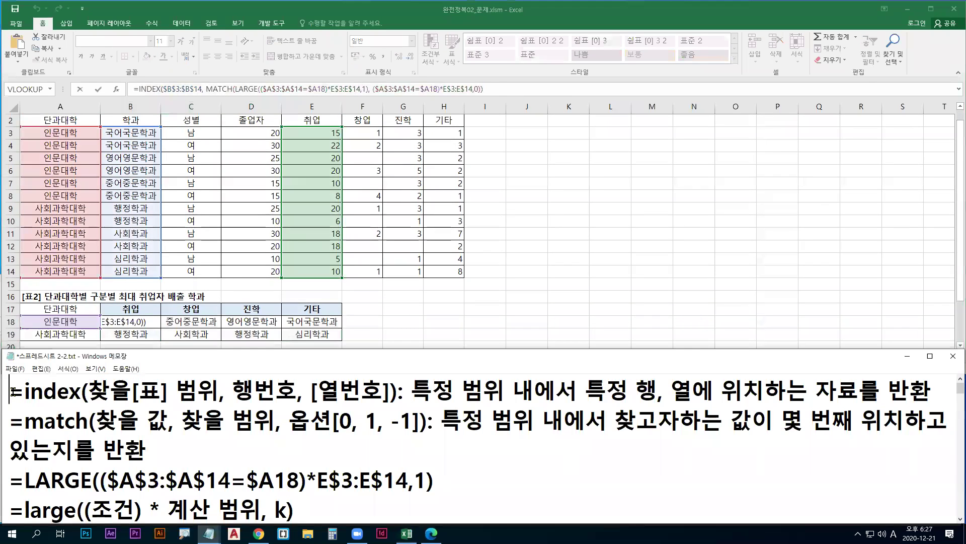
{"action": "key", "text": "Return"}
{"action": "key", "text": "ctrl+v"}
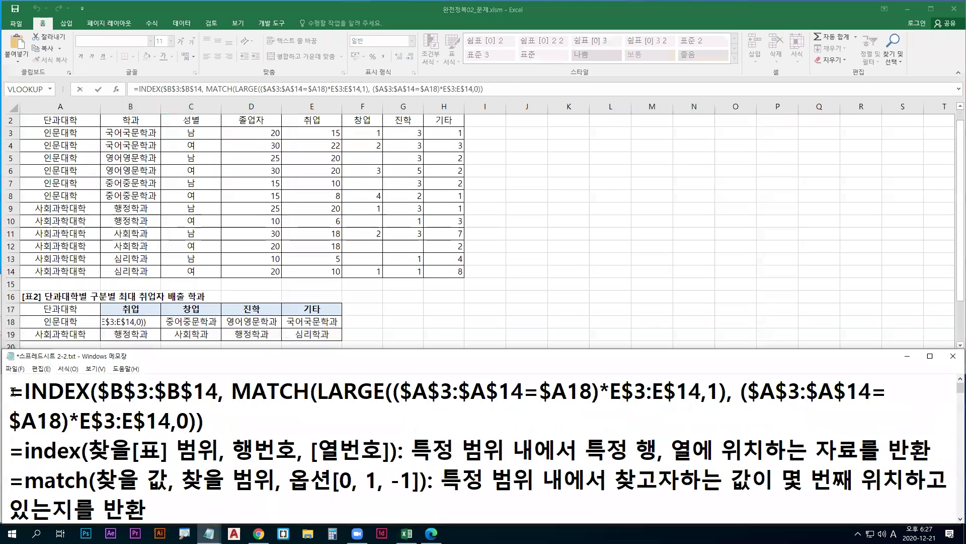
{"action": "key", "text": "Return"}
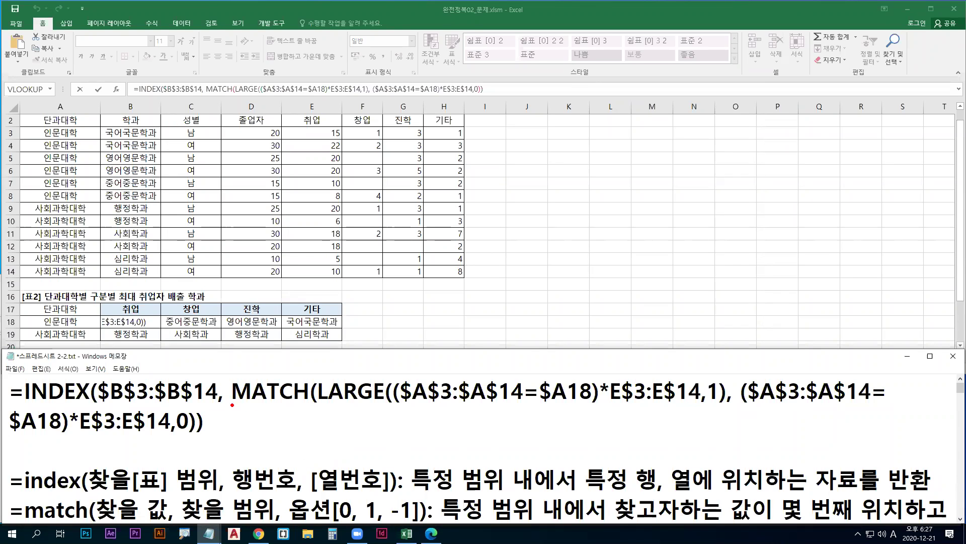
{"action": "left_click_drag", "start_coordinate": [231, 404], "coordinate": [901, 404]}
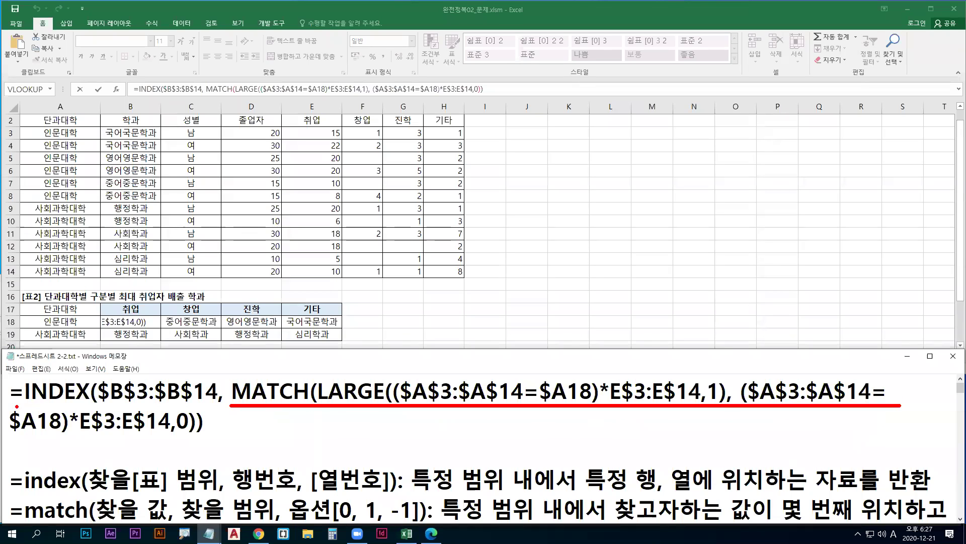
{"action": "left_click_drag", "start_coordinate": [7, 436], "coordinate": [188, 434]}
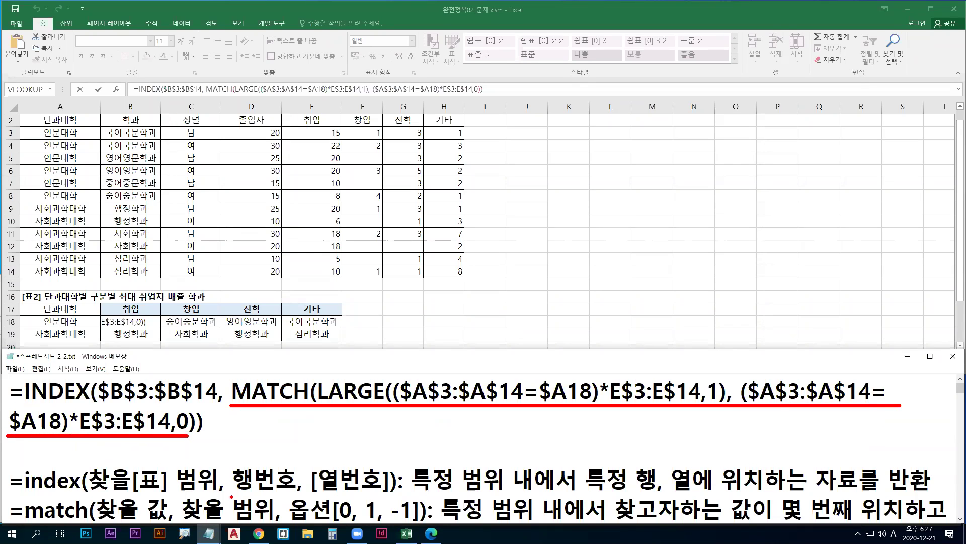
{"action": "left_click_drag", "start_coordinate": [231, 496], "coordinate": [295, 496]}
{"action": "key", "text": "Escape"}
Set the Notepad font size to 26.
{"action": "left_click", "coordinate": [68, 368]}
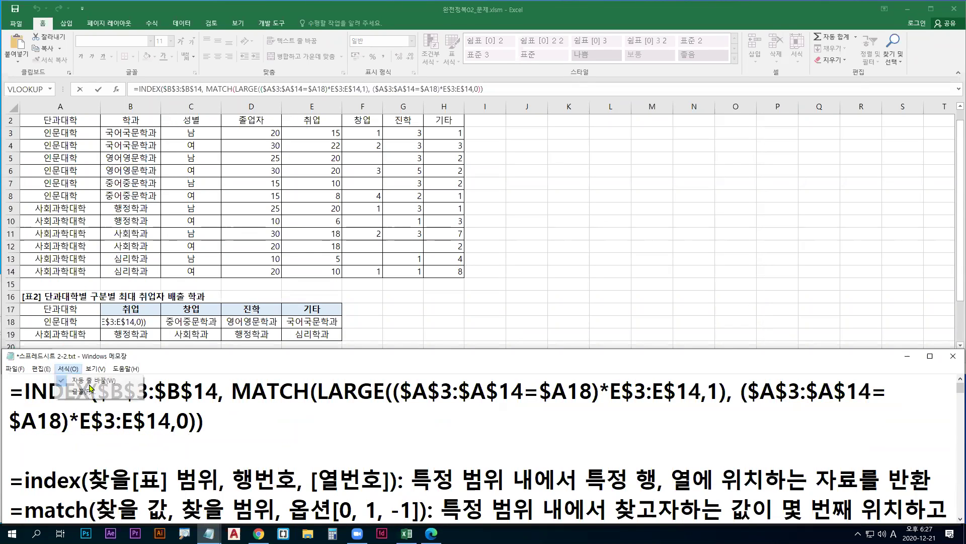
{"action": "left_click", "coordinate": [75, 388]}
{"action": "left_click", "coordinate": [211, 319]}
{"action": "type", "text": "26"}
{"action": "key", "text": "Return"}
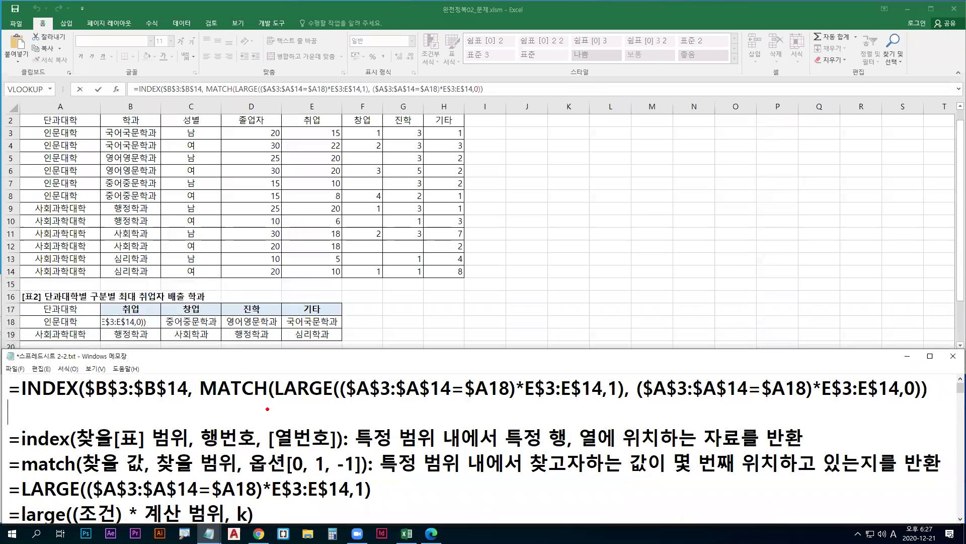
Examine the pasted formula's MATCH, LARGE and condition parts against the arguments in the index and match syntax notes.
{"action": "left_click_drag", "start_coordinate": [199, 401], "coordinate": [917, 401]}
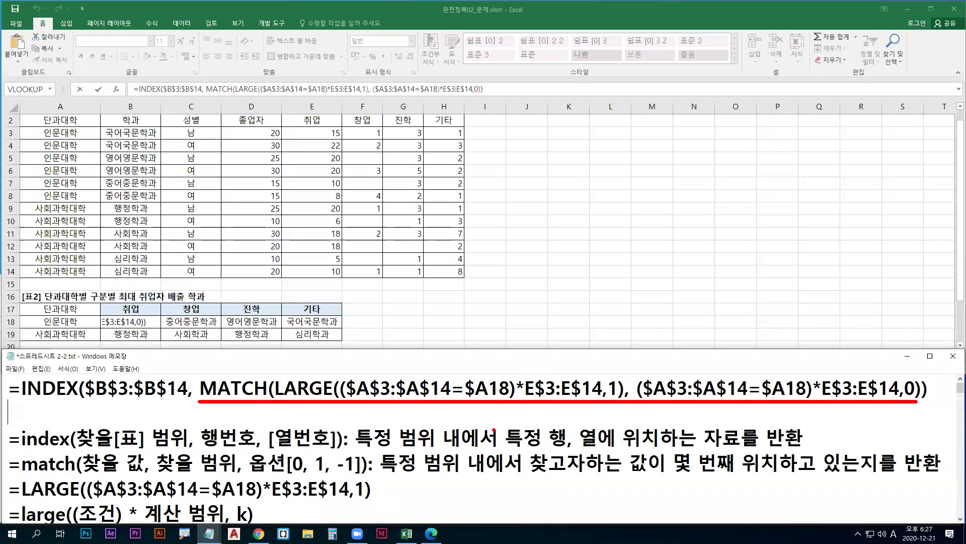
{"action": "left_click_drag", "start_coordinate": [201, 449], "coordinate": [250, 448]}
{"action": "left_click_drag", "start_coordinate": [278, 401], "coordinate": [613, 402]}
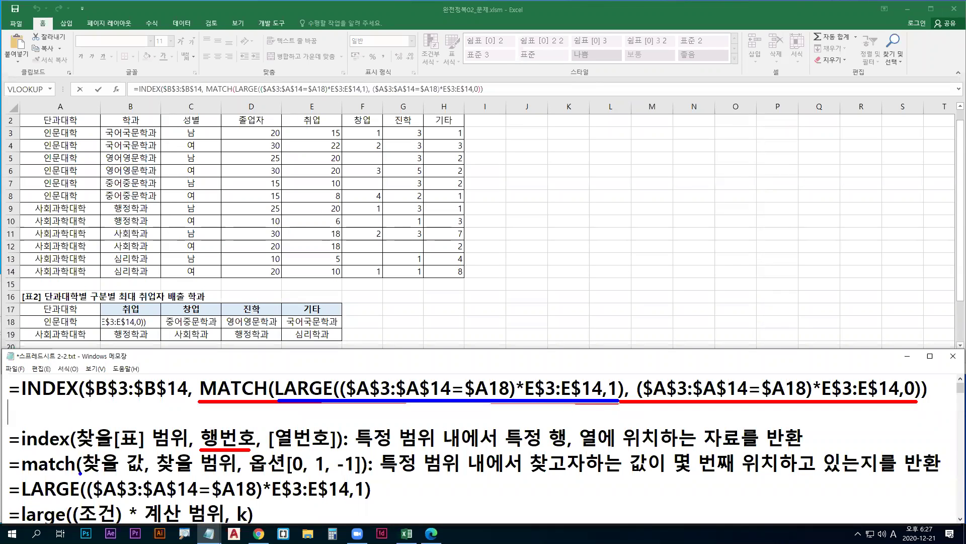
{"action": "left_click_drag", "start_coordinate": [80, 474], "coordinate": [138, 474]}
{"action": "left_click_drag", "start_coordinate": [642, 400], "coordinate": [898, 400]}
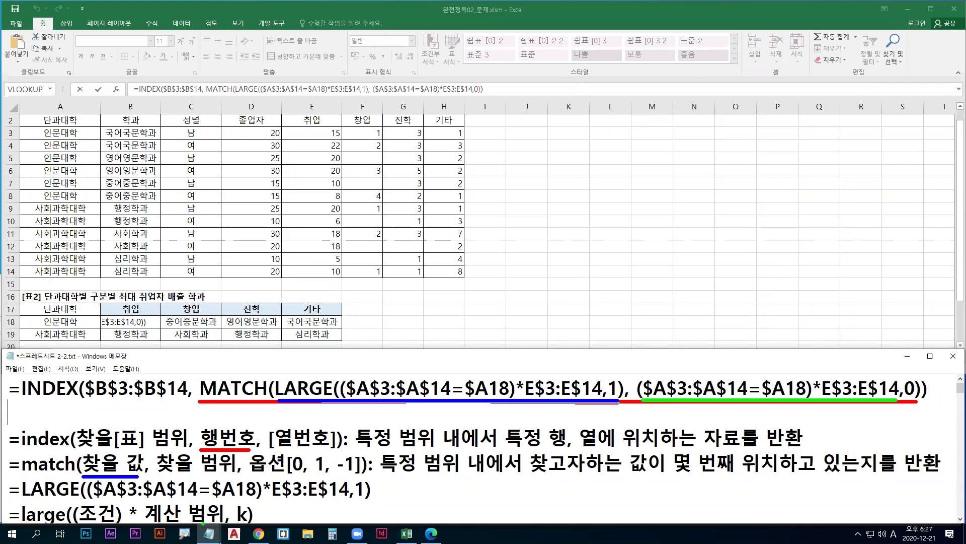
{"action": "left_click_drag", "start_coordinate": [160, 475], "coordinate": [230, 474]}
{"action": "left_click_drag", "start_coordinate": [347, 398], "coordinate": [510, 398]}
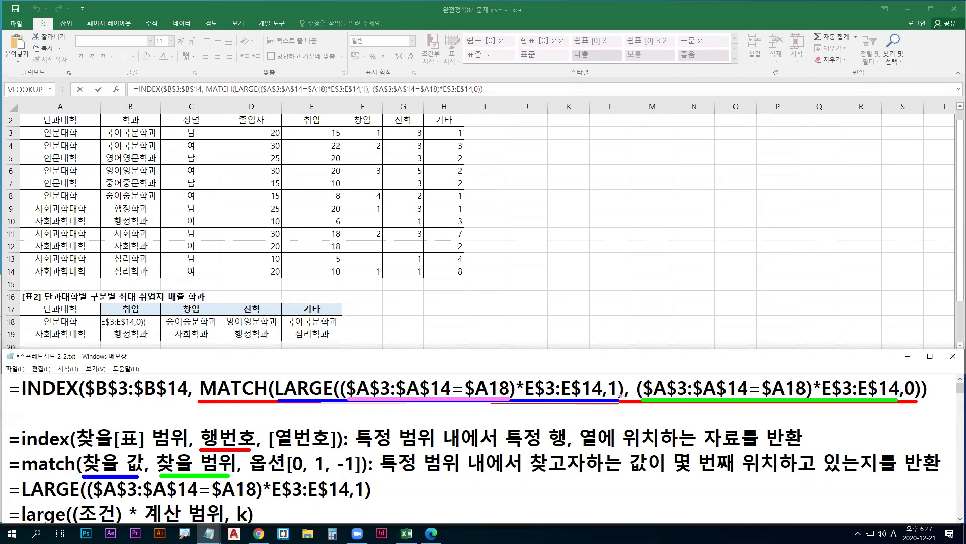
{"action": "left_click_drag", "start_coordinate": [649, 399], "coordinate": [798, 398]}
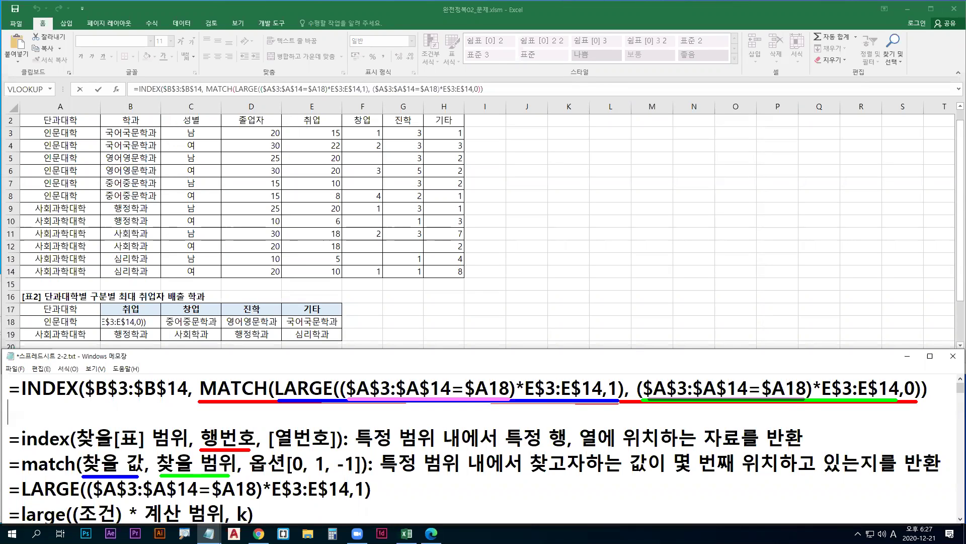
{"action": "left_click_drag", "start_coordinate": [806, 399], "coordinate": [806, 399]}
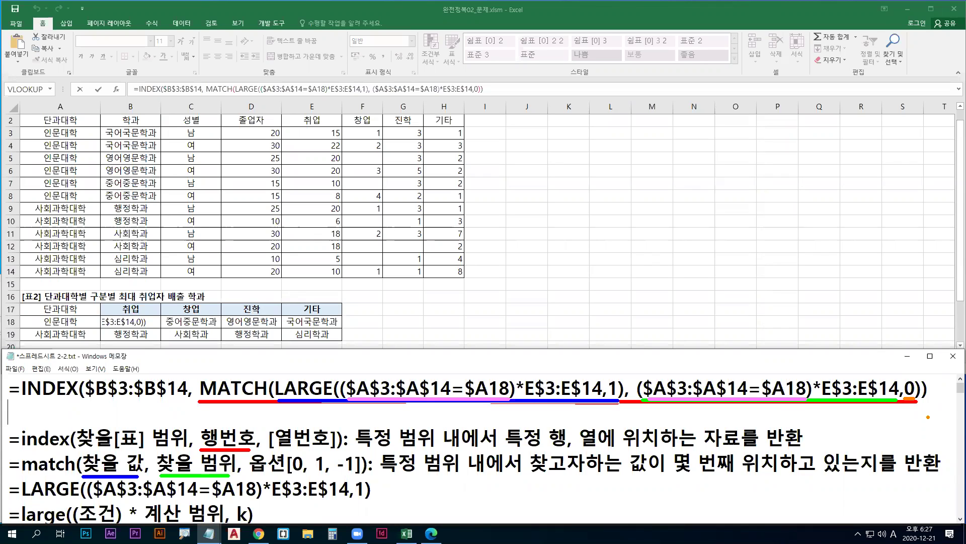
{"action": "key", "text": "Escape"}
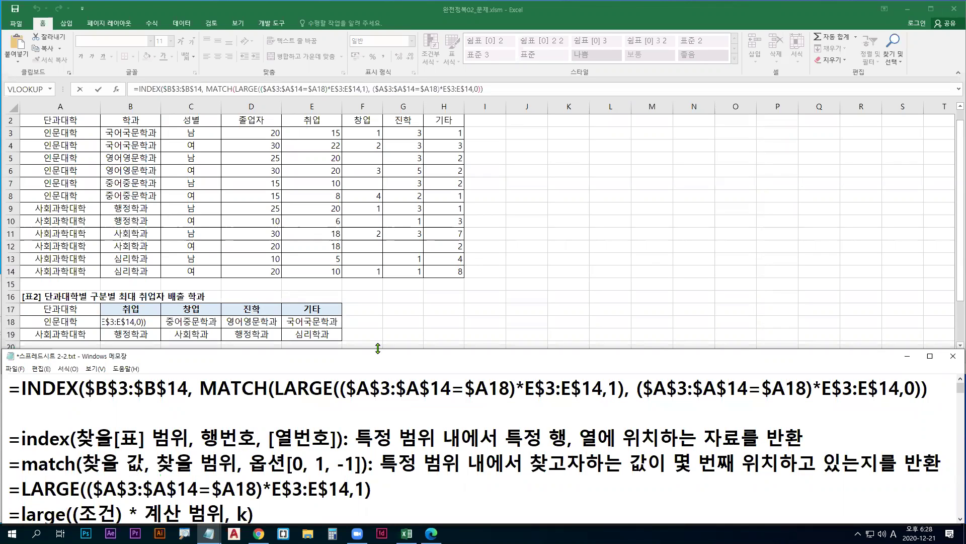
Switch back to Excel and recommit the formula in B18 as an array formula.
{"action": "left_click_drag", "start_coordinate": [378, 348], "coordinate": [377, 345]}
{"action": "left_click", "coordinate": [375, 320]}
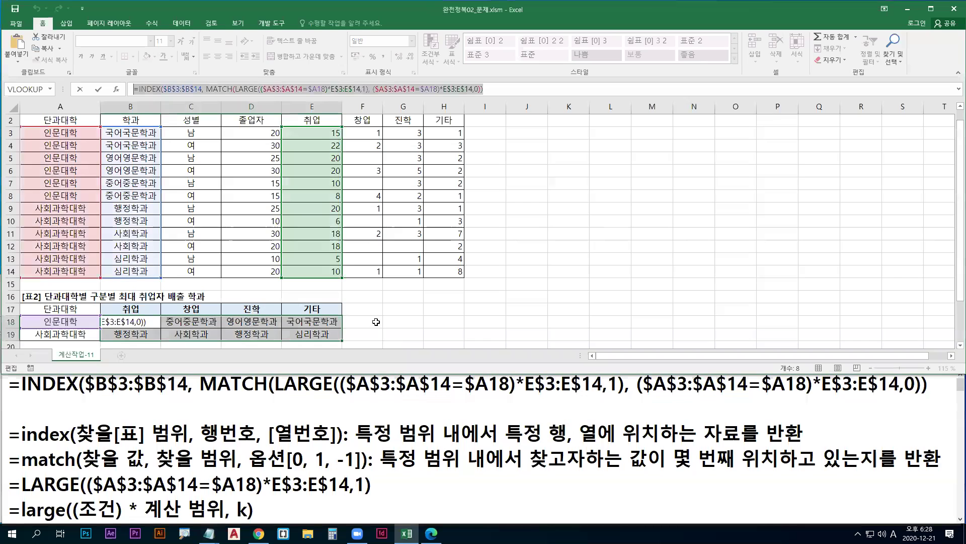
{"action": "key", "text": "ctrl+shift+Return"}
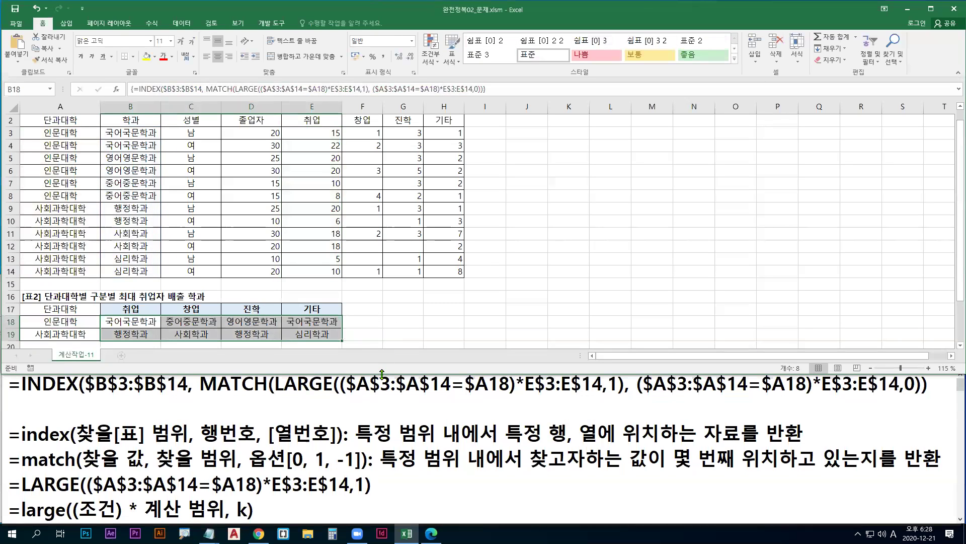
{"action": "left_click_drag", "start_coordinate": [382, 371], "coordinate": [381, 371]}
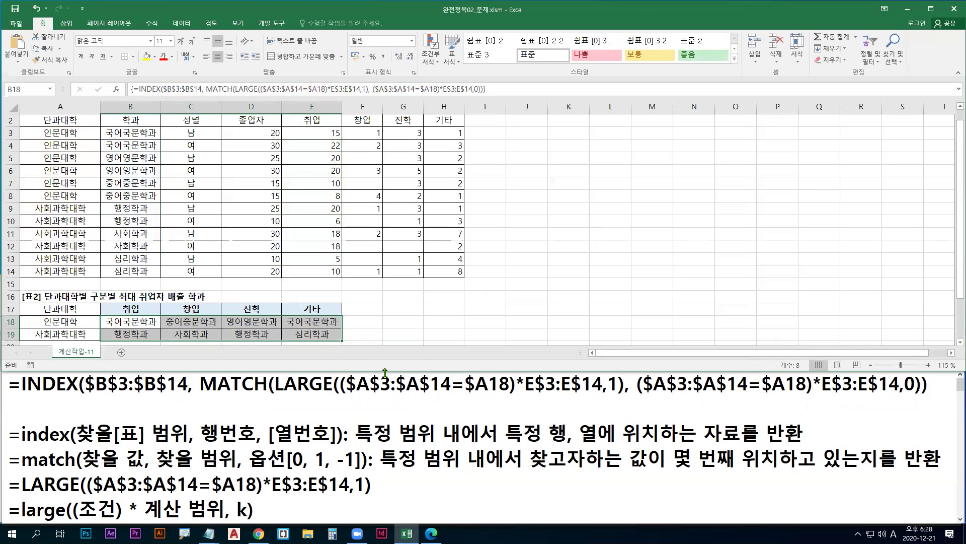
{"action": "left_click_drag", "start_coordinate": [385, 373], "coordinate": [385, 374]}
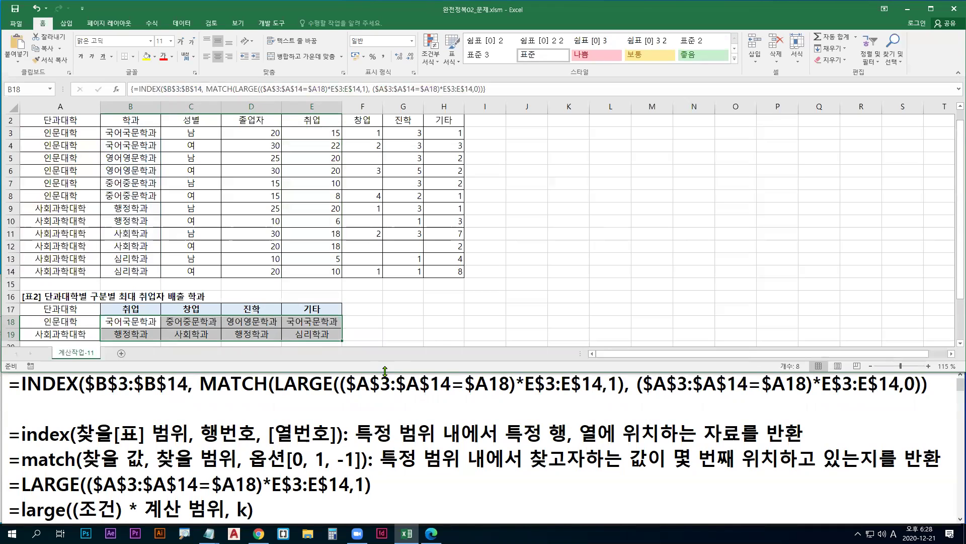
{"action": "left_click", "coordinate": [354, 244]}
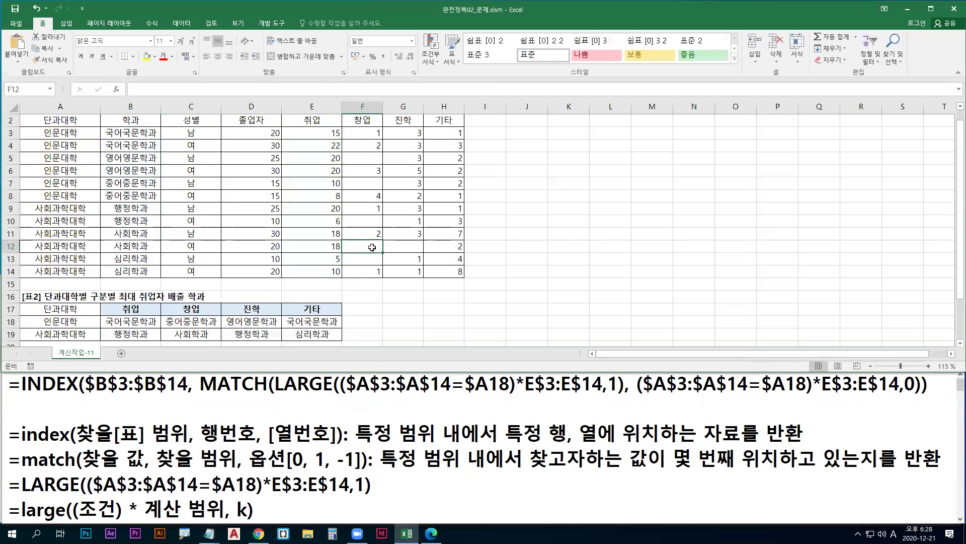
{"action": "scroll", "coordinate": [372, 247], "scroll_direction": "up", "scroll_amount": 1}
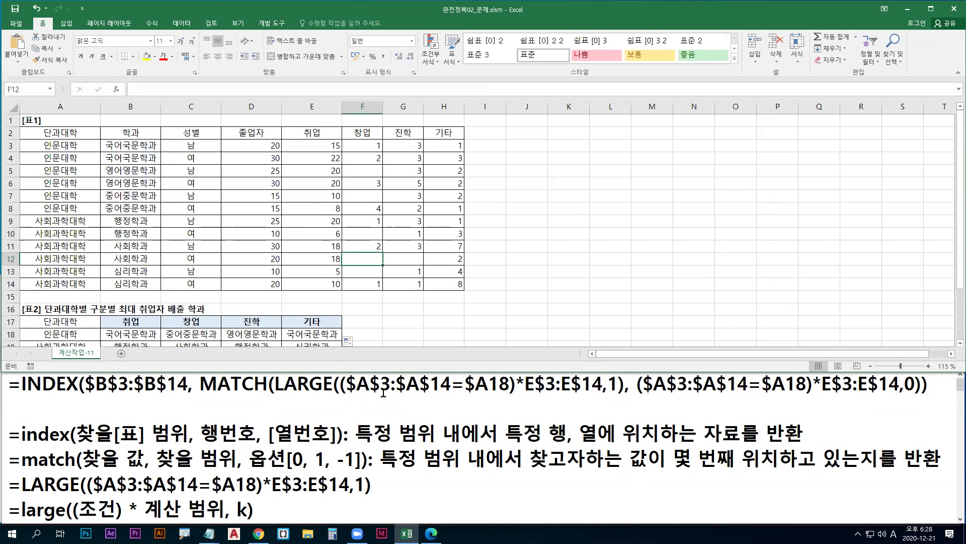
Switch to Chrome and maximize the window showing the 배열 수식 기본 연습 post of the Daum cafe.
{"action": "mouse_move", "coordinate": [259, 534]}
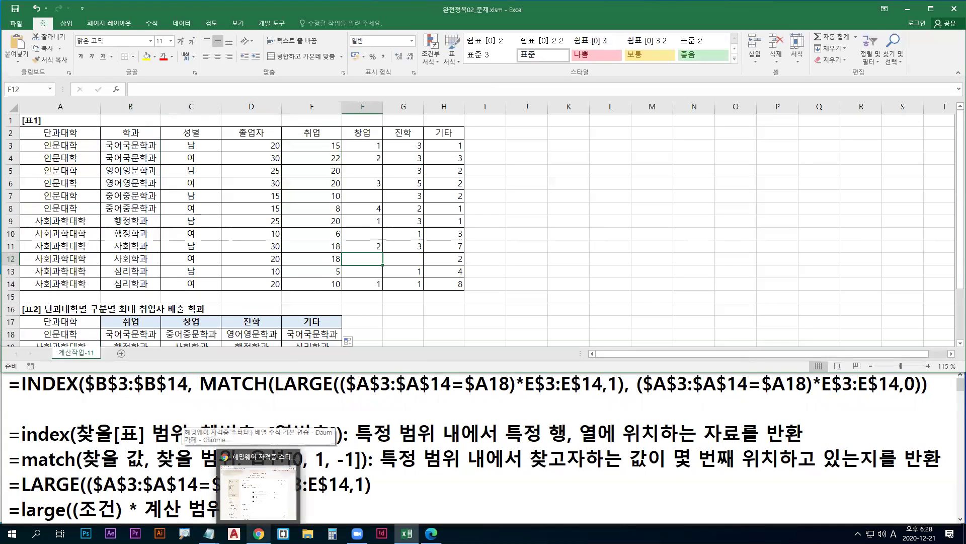
{"action": "left_click", "coordinate": [259, 534]}
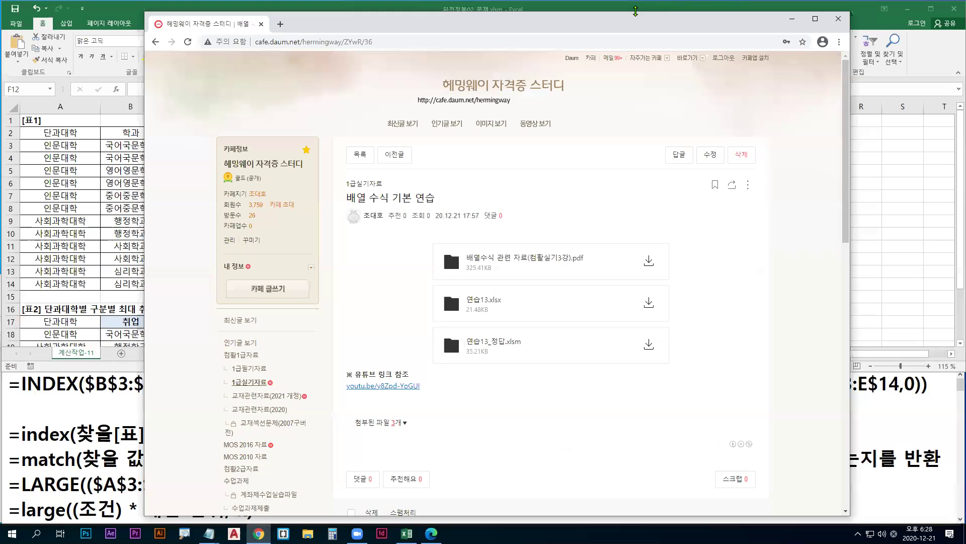
{"action": "left_click_drag", "start_coordinate": [635, 11], "coordinate": [702, 28]}
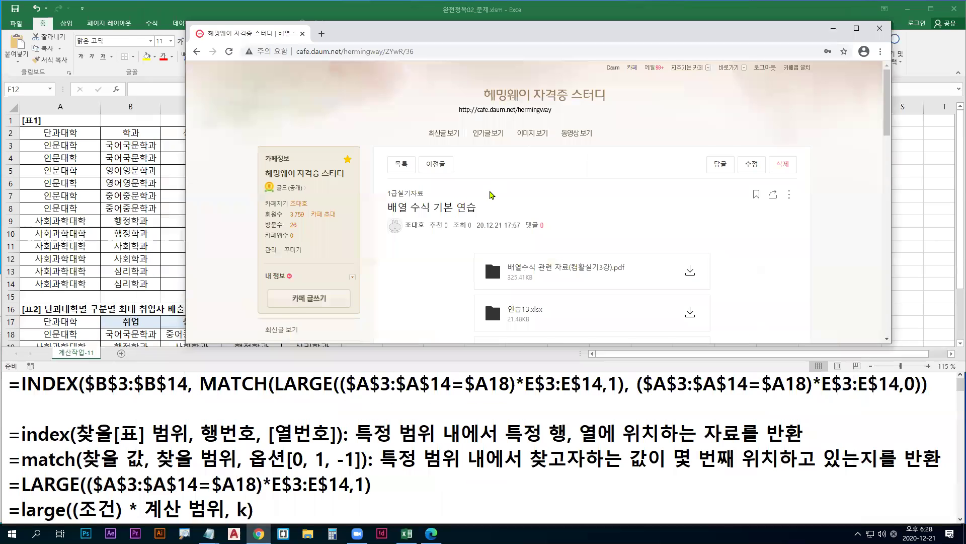
{"action": "scroll", "coordinate": [496, 186], "scroll_direction": "down", "scroll_amount": 1}
{"action": "scroll", "coordinate": [497, 184], "scroll_direction": "up", "scroll_amount": 1}
{"action": "scroll", "coordinate": [498, 183], "scroll_direction": "down", "scroll_amount": 1}
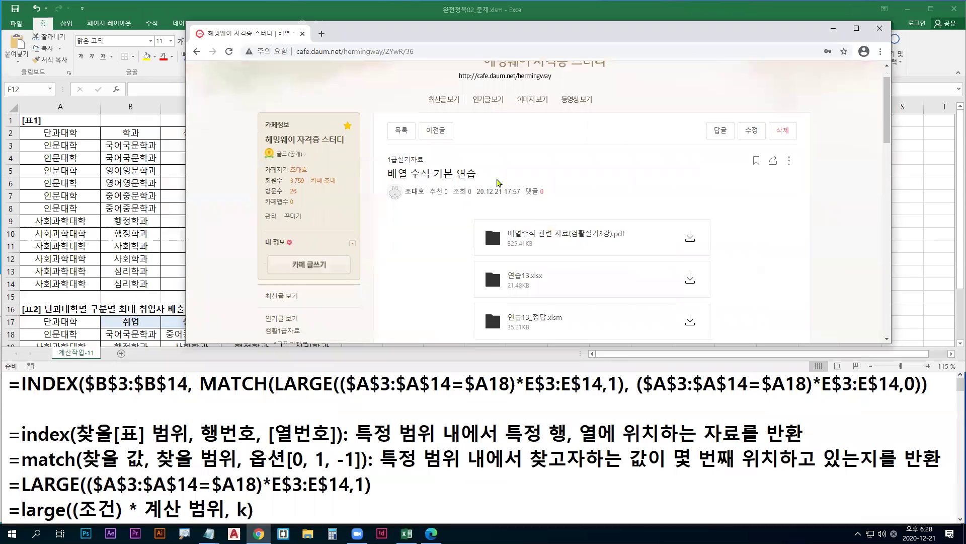
{"action": "left_click_drag", "start_coordinate": [592, 22], "coordinate": [593, 2]}
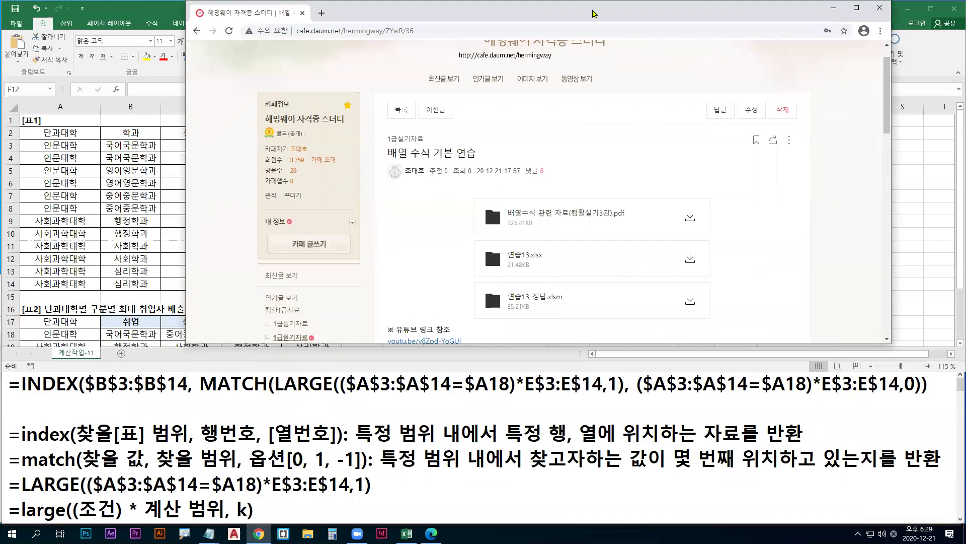
{"action": "double_click", "coordinate": [593, 11]}
{"action": "scroll", "coordinate": [318, 340], "scroll_direction": "up", "scroll_amount": 1}
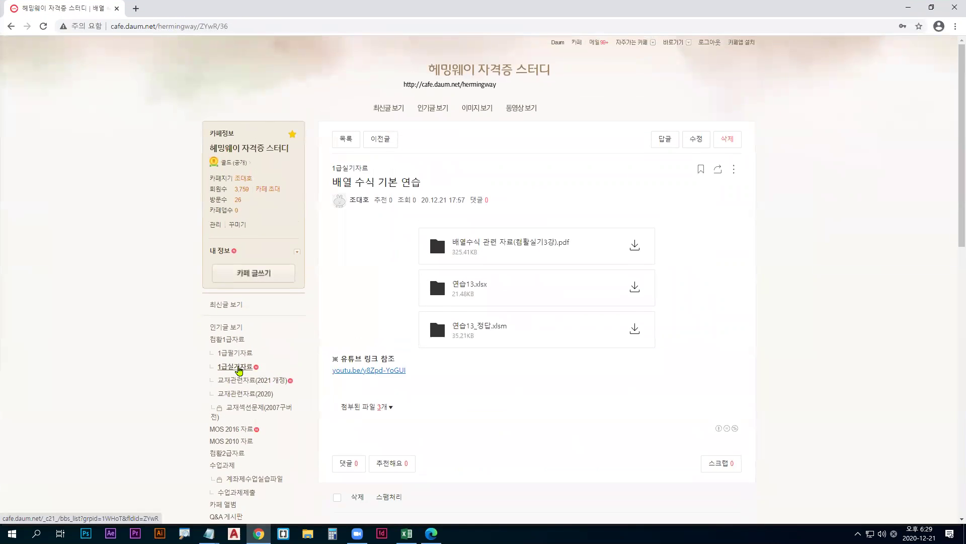
Open the cafe's 1급실기자료 board and view its 배열 수식 기본 연습 post with the practice files.
{"action": "left_click", "coordinate": [239, 371]}
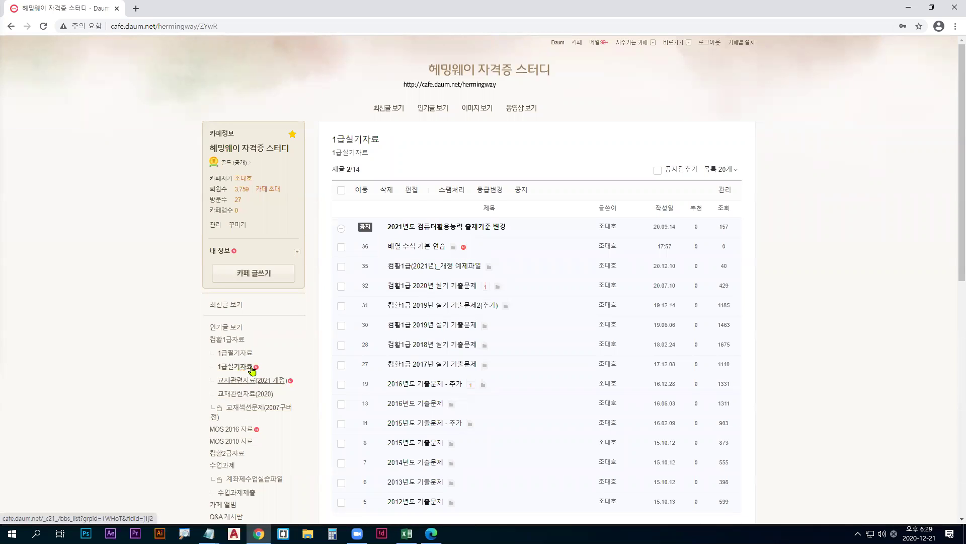
{"action": "left_click", "coordinate": [422, 247]}
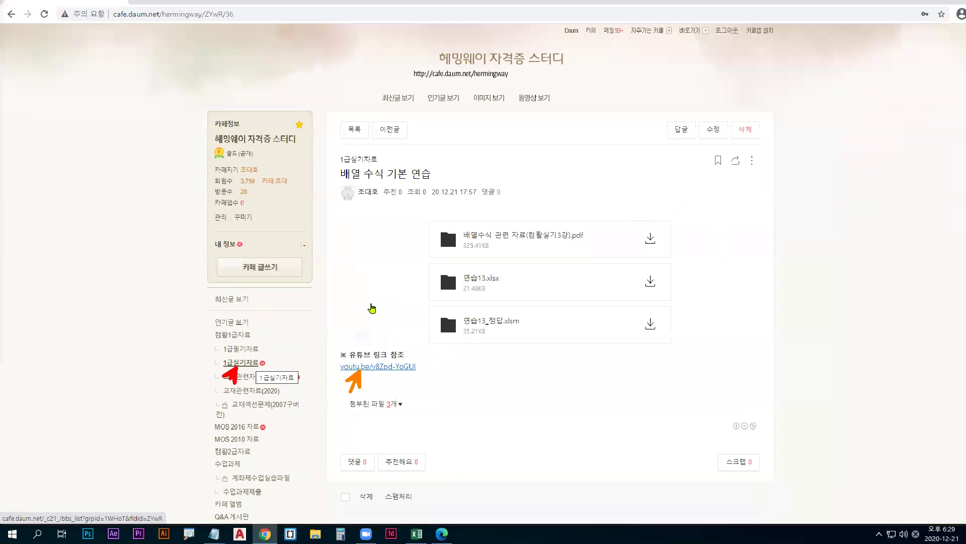
{"action": "left_click", "coordinate": [240, 363]}
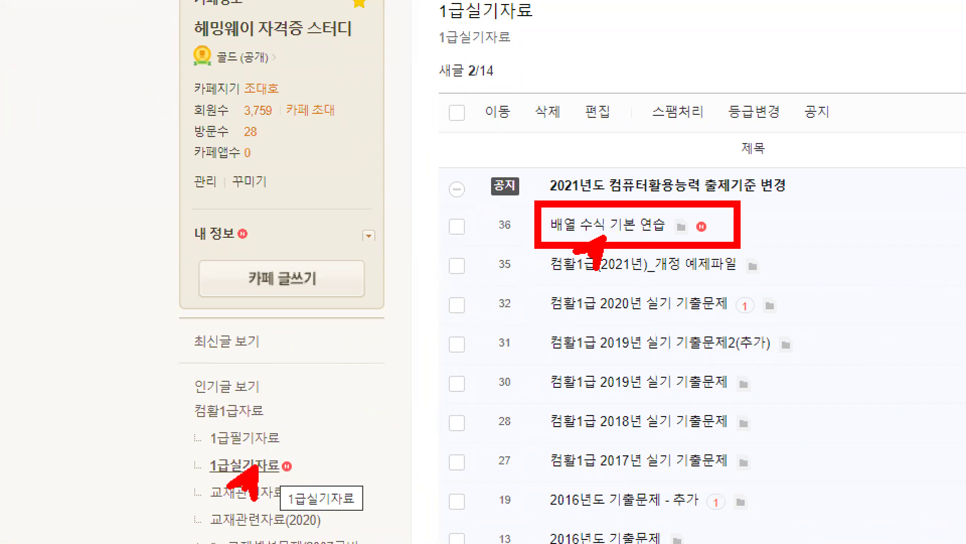
{"action": "left_click", "coordinate": [594, 227]}
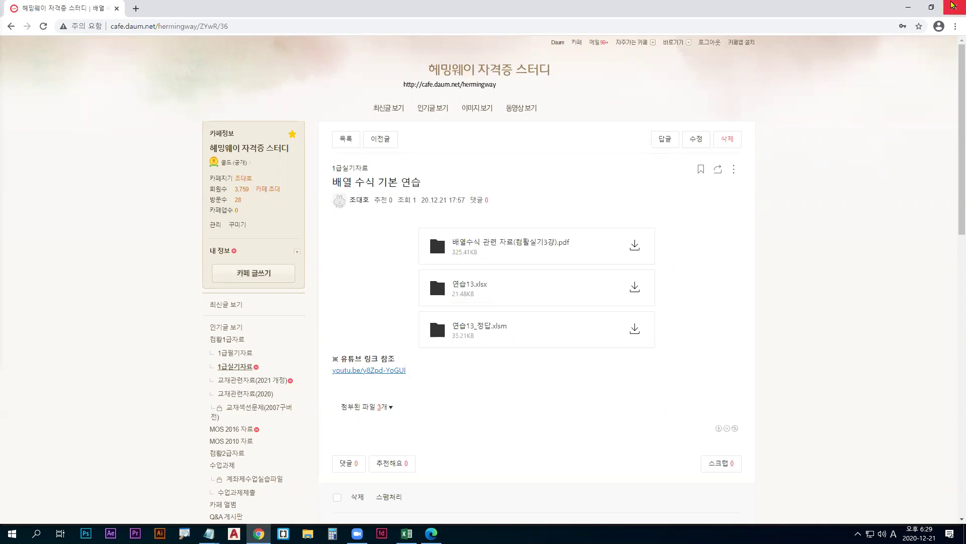
Switch from the browser back to the workbook and examine the 취업률 cells B23:C23 of [표3].
{"action": "left_click", "coordinate": [909, 7]}
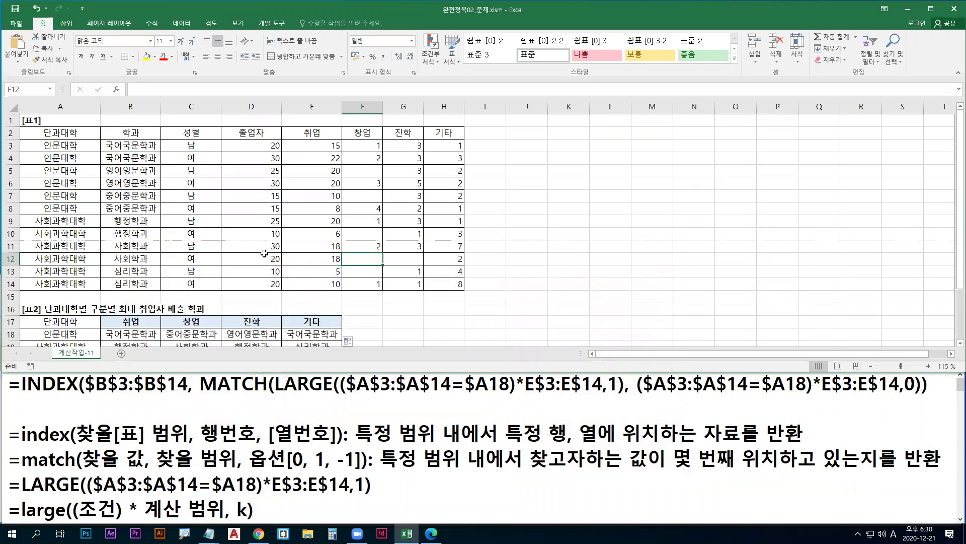
{"action": "left_click", "coordinate": [249, 259]}
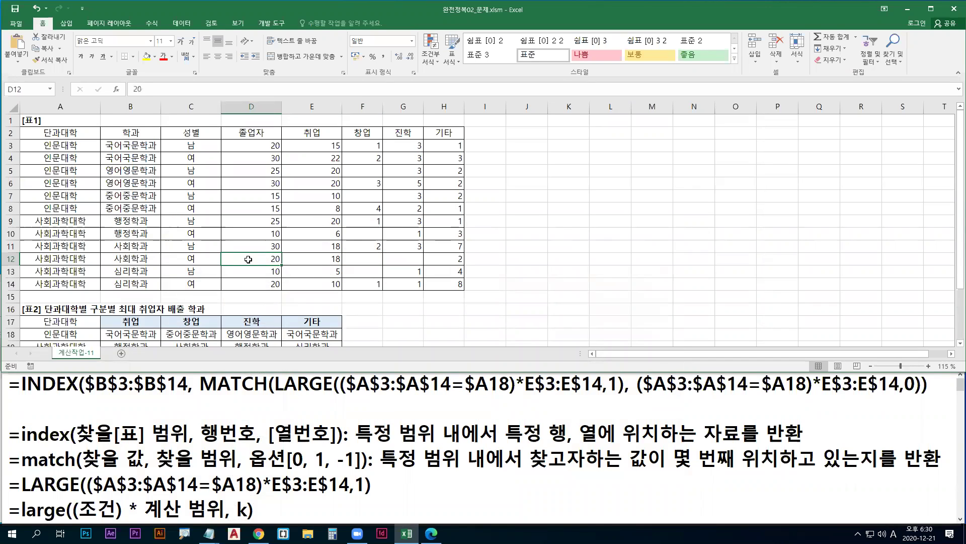
{"action": "scroll", "coordinate": [227, 267], "scroll_direction": "down", "scroll_amount": 2}
{"action": "scroll", "coordinate": [207, 276], "scroll_direction": "down", "scroll_amount": 1}
{"action": "left_click_drag", "start_coordinate": [146, 296], "coordinate": [191, 296]}
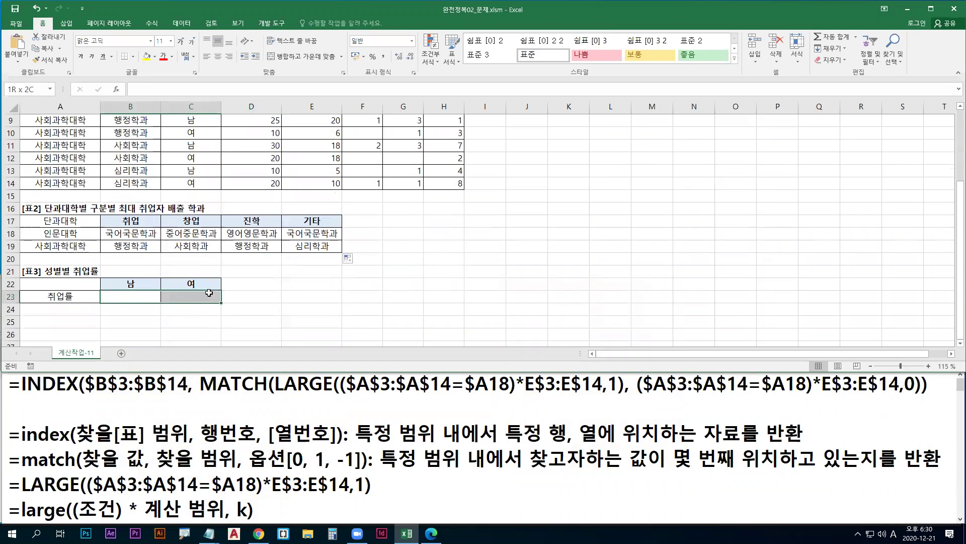
{"action": "left_click_drag", "start_coordinate": [99, 289], "coordinate": [222, 305]}
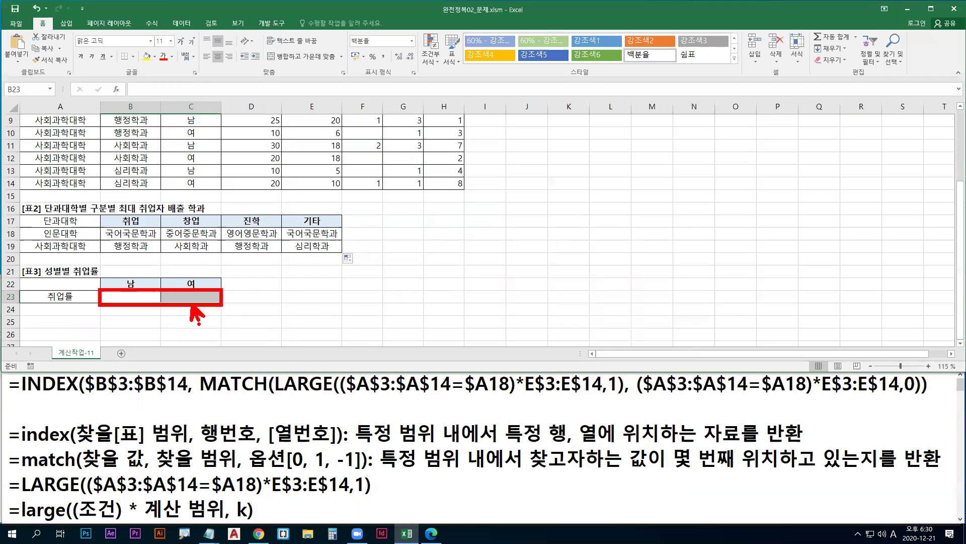
{"action": "left_click", "coordinate": [138, 297]}
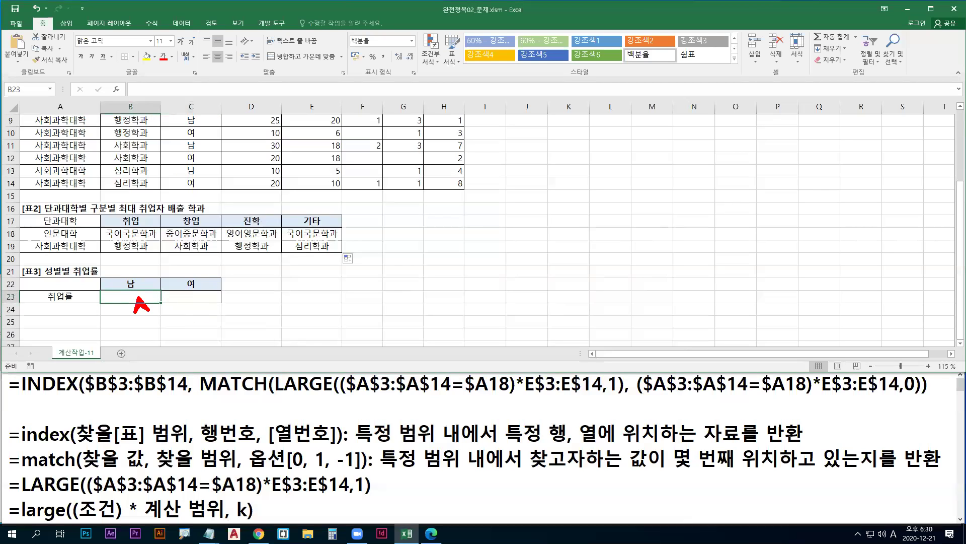
Maximize the workbook and examine the 취업 range E3:E14 and the 졸업자 range D3:D14 in [표1].
{"action": "double_click", "coordinate": [349, 13]}
{"action": "scroll", "coordinate": [221, 263], "scroll_direction": "up", "scroll_amount": 3}
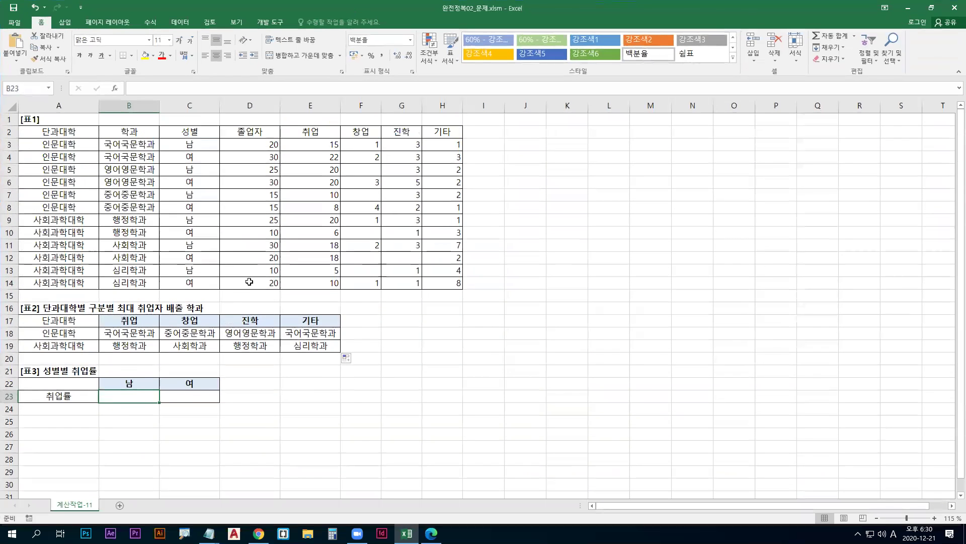
{"action": "left_click_drag", "start_coordinate": [312, 145], "coordinate": [312, 285]}
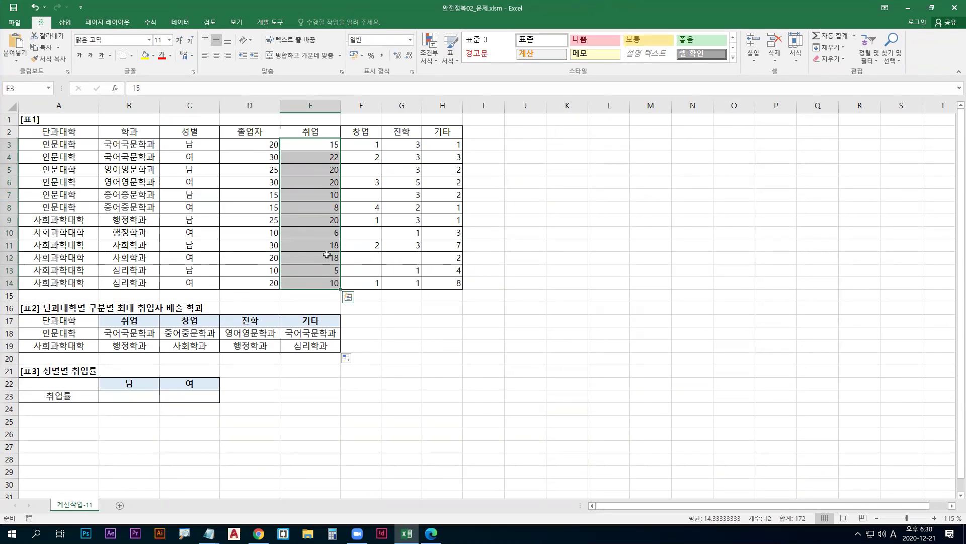
{"action": "left_click_drag", "start_coordinate": [255, 146], "coordinate": [287, 289]}
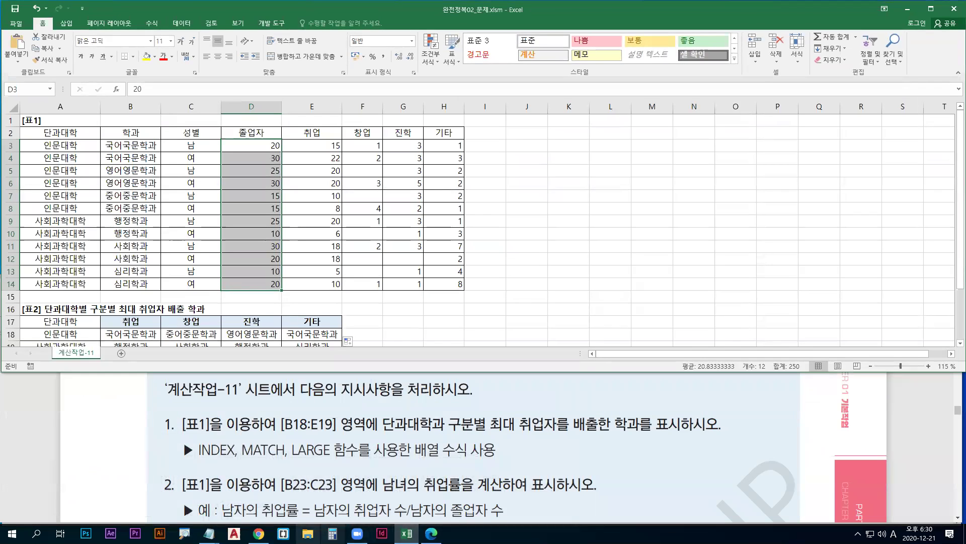
Switch to the 스프레드시트 3-1.txt notes in Notepad and examine the condition and calculation range in the =sum((조건)* 계산범위) syntax.
{"action": "left_click", "coordinate": [156, 503]}
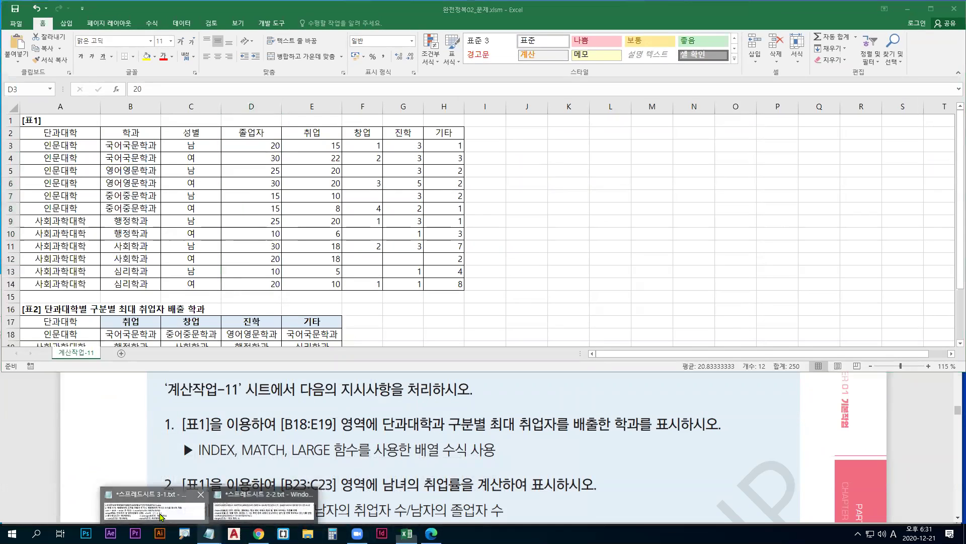
{"action": "scroll", "coordinate": [208, 479], "scroll_direction": "down", "scroll_amount": 1}
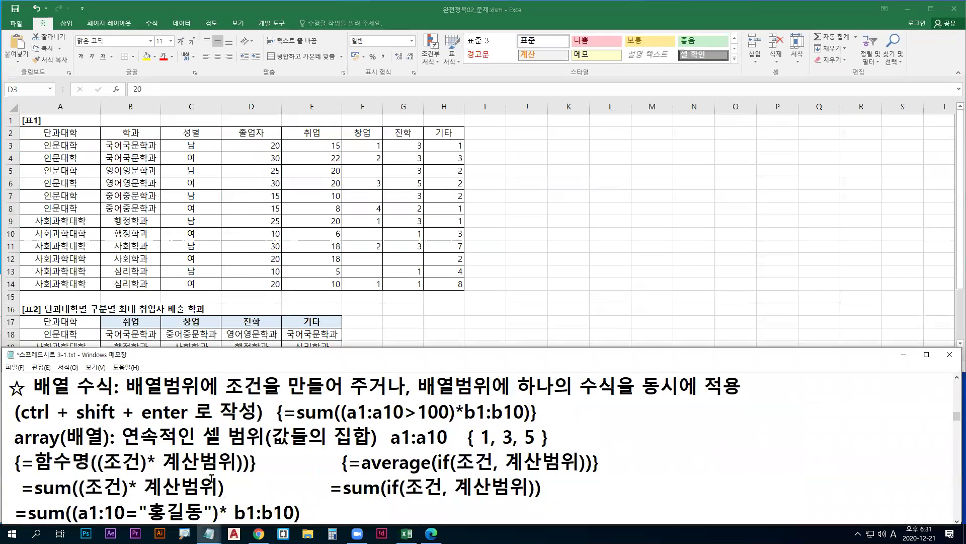
{"action": "scroll", "coordinate": [204, 448], "scroll_direction": "down", "scroll_amount": 2}
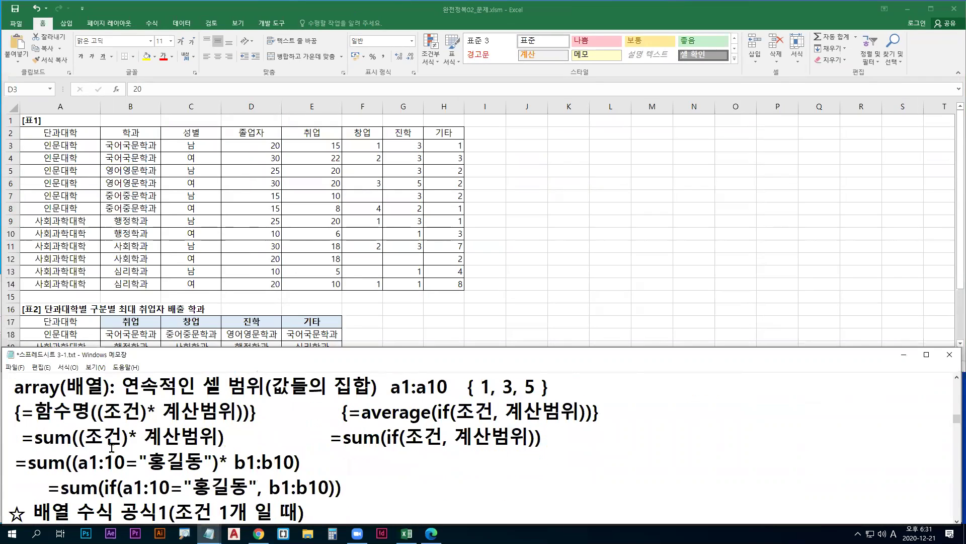
{"action": "key", "text": "Down"}
{"action": "key", "text": "Down"}
{"action": "key", "text": "ctrl+2"}
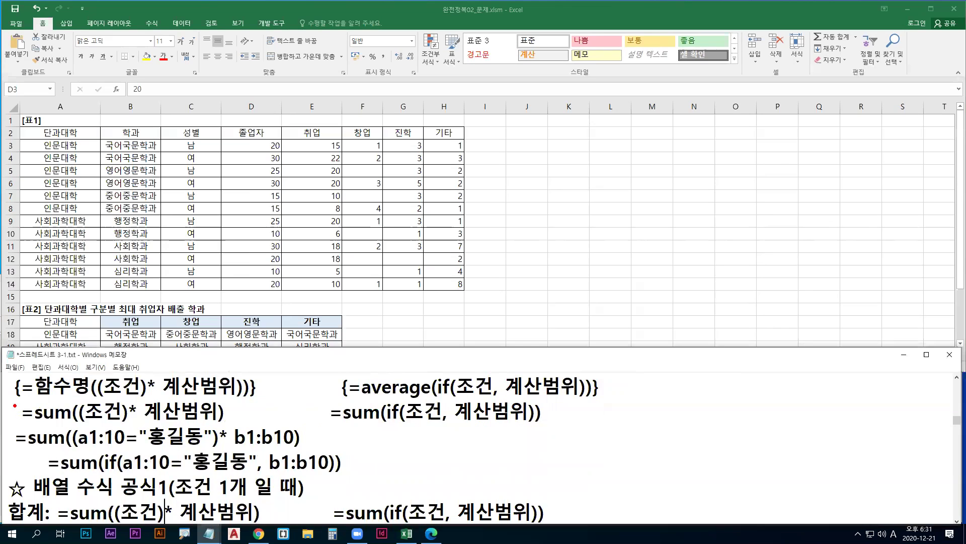
{"action": "left_click_drag", "start_coordinate": [15, 400], "coordinate": [235, 426]}
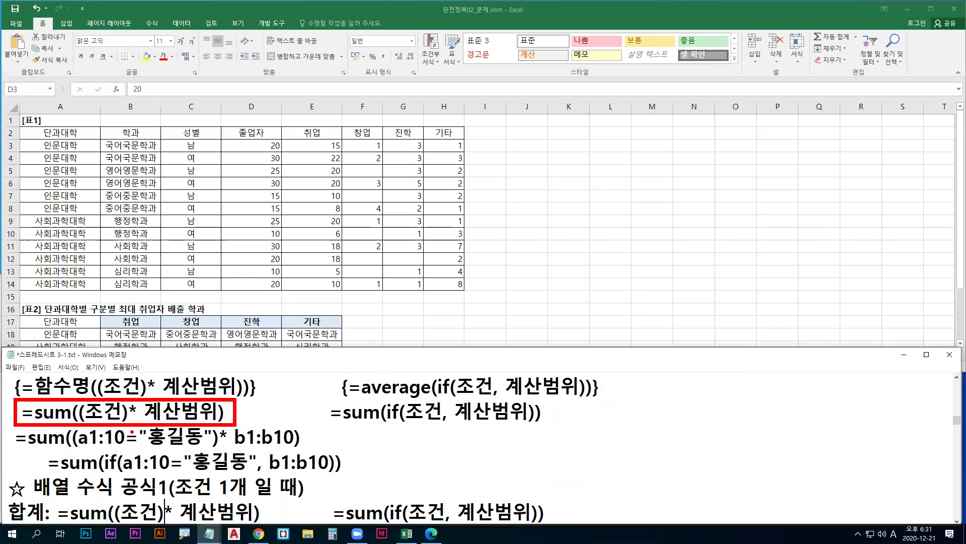
{"action": "left_click_drag", "start_coordinate": [86, 423], "coordinate": [215, 423]}
{"action": "key", "text": "b"}
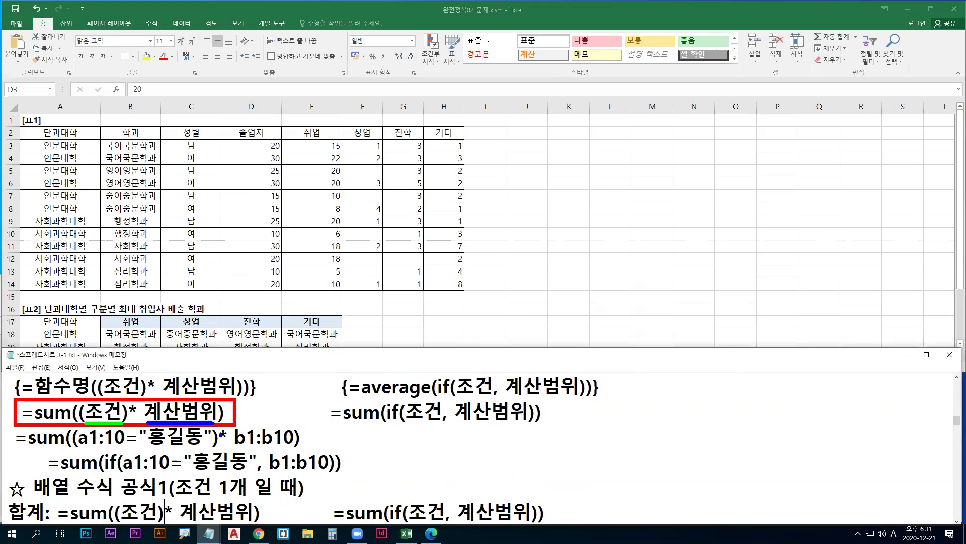
{"action": "key", "text": "Escape"}
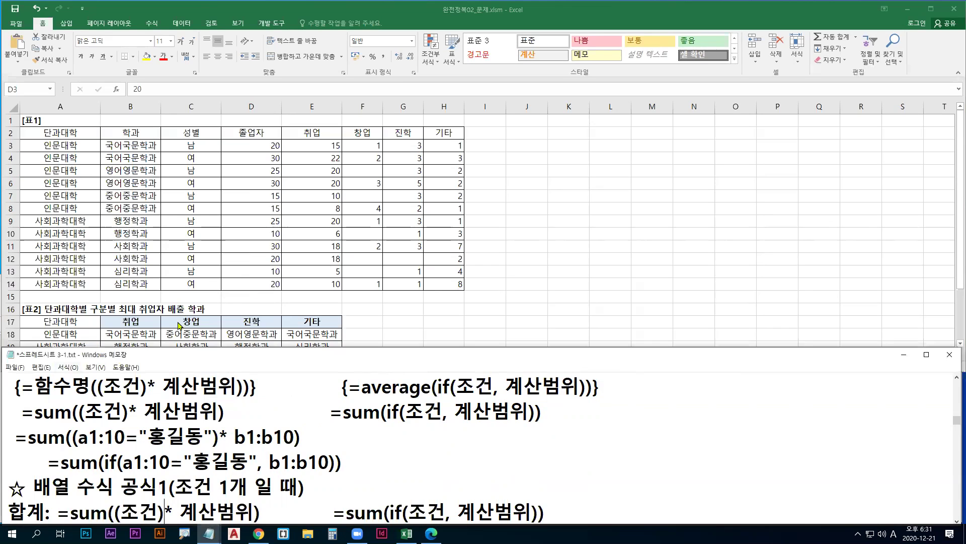
Return to Excel and compare the 성별 range C3:C14 and the 취업 and 졸업자 columns with the sum syntax's condition and calculation range.
{"action": "left_click", "coordinate": [220, 296]}
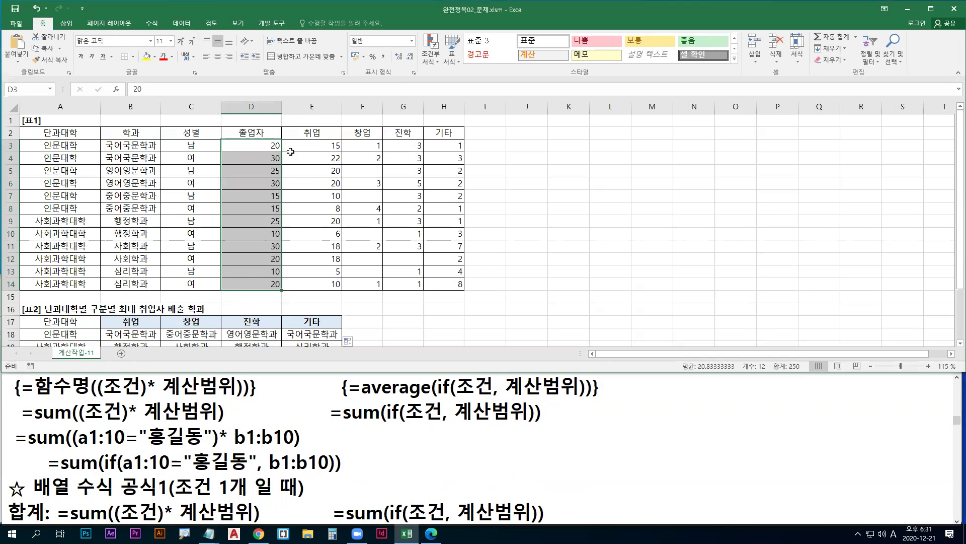
{"action": "left_click_drag", "start_coordinate": [203, 147], "coordinate": [203, 288]}
{"action": "key", "text": "ctrl+2"}
{"action": "left_click_drag", "start_coordinate": [87, 423], "coordinate": [219, 421]}
{"action": "left_click_drag", "start_coordinate": [281, 140], "coordinate": [349, 288]}
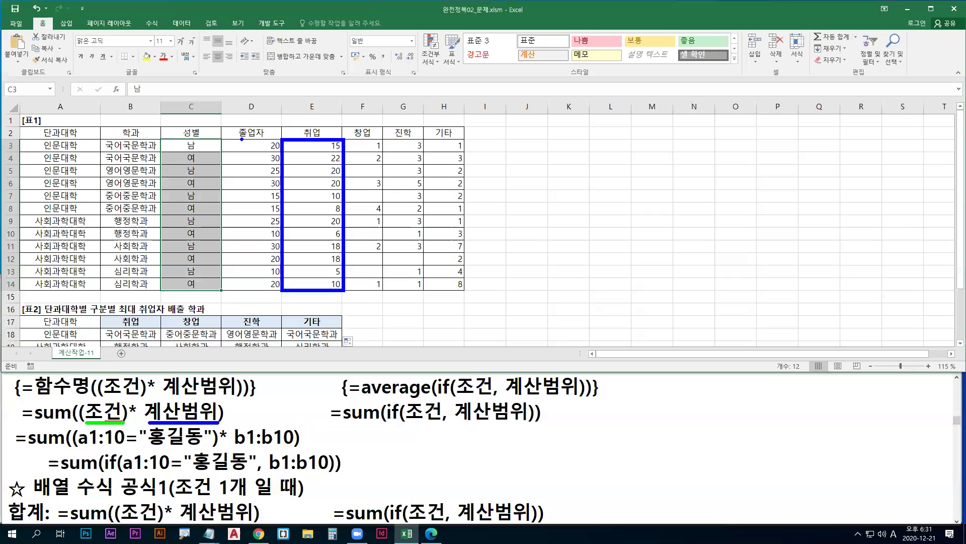
{"action": "left_click_drag", "start_coordinate": [240, 137], "coordinate": [280, 291]}
{"action": "key", "text": "r"}
{"action": "key", "text": "e"}
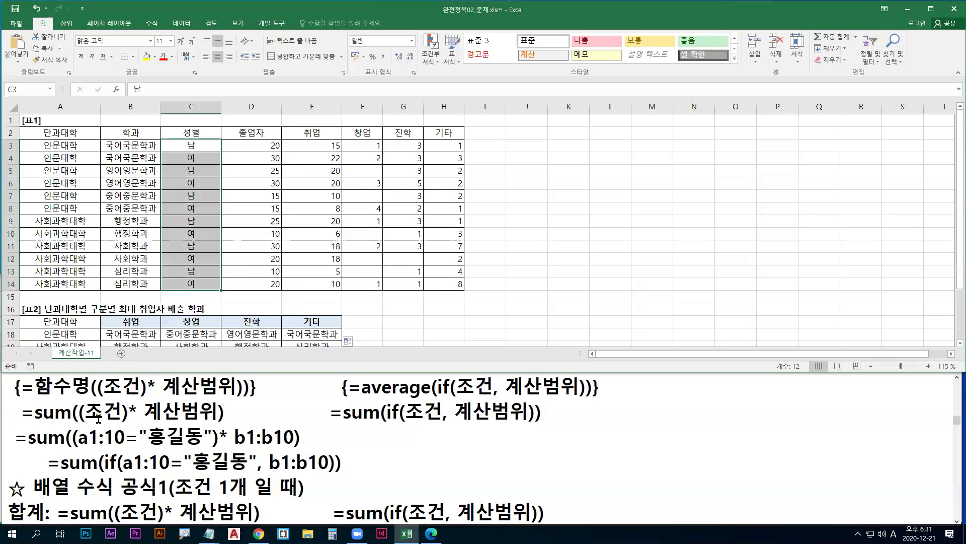
Start the formula =SUM(( in B23, following the array syntax in the notes.
{"action": "scroll", "coordinate": [210, 309], "scroll_direction": "down", "scroll_amount": 3}
{"action": "left_click", "coordinate": [131, 295]}
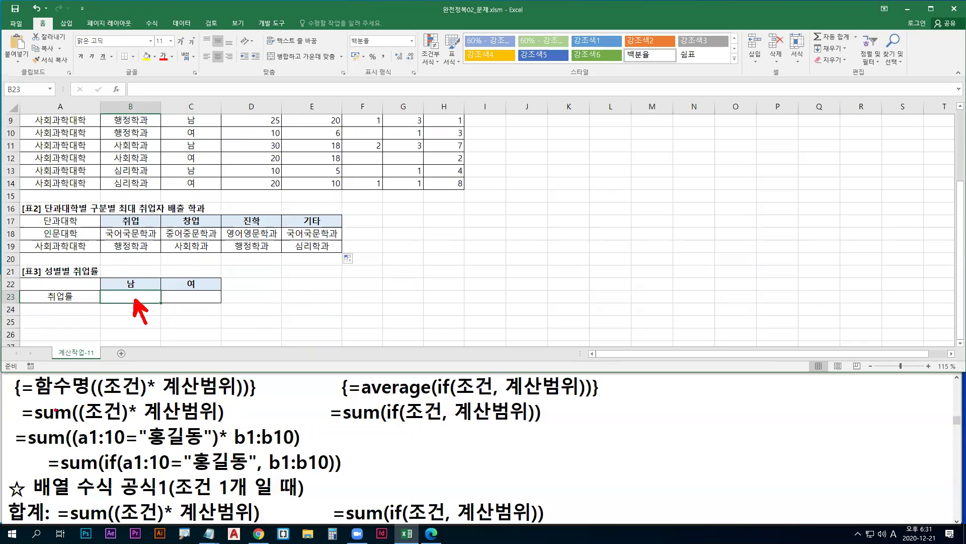
{"action": "mouse_move", "coordinate": [9, 396]}
{"action": "left_mouse_down"}
{"action": "mouse_move", "coordinate": [237, 431]}
{"action": "mouse_move", "coordinate": [227, 425]}
{"action": "left_mouse_up"}
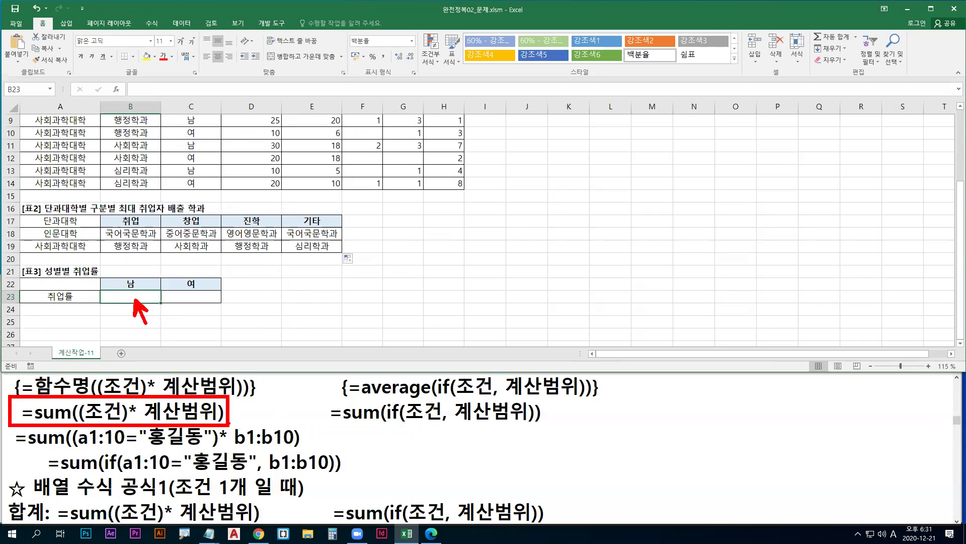
{"action": "type", "text": "=s"}
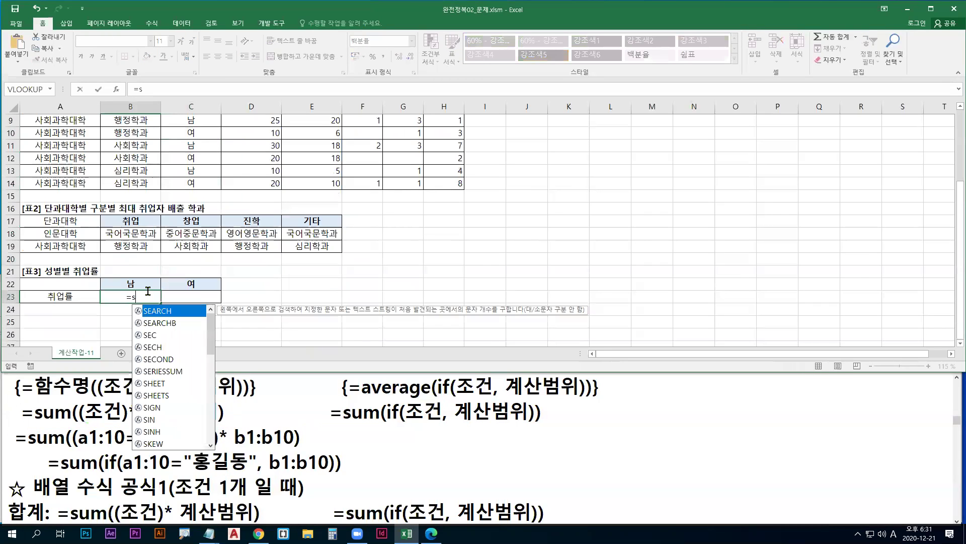
{"action": "type", "text": "um"}
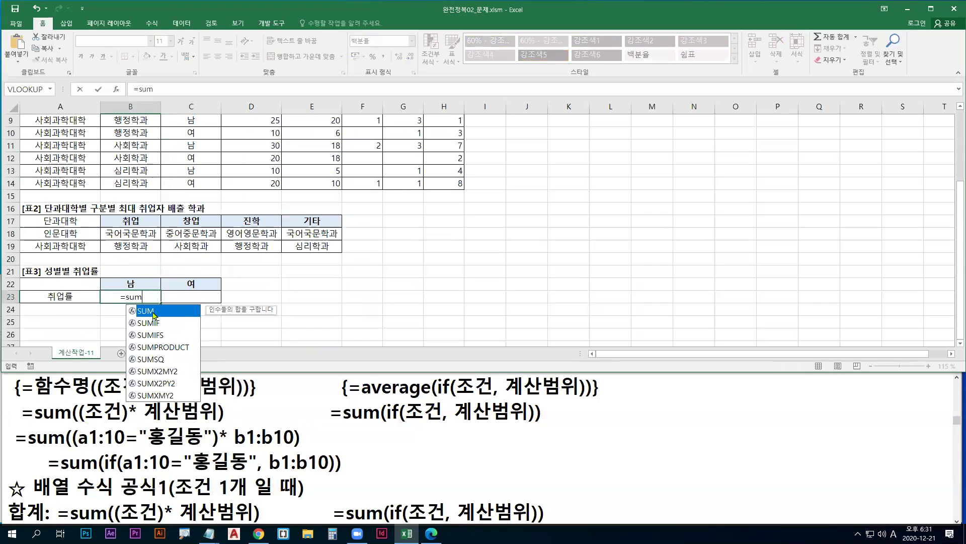
{"action": "double_click", "coordinate": [154, 311]}
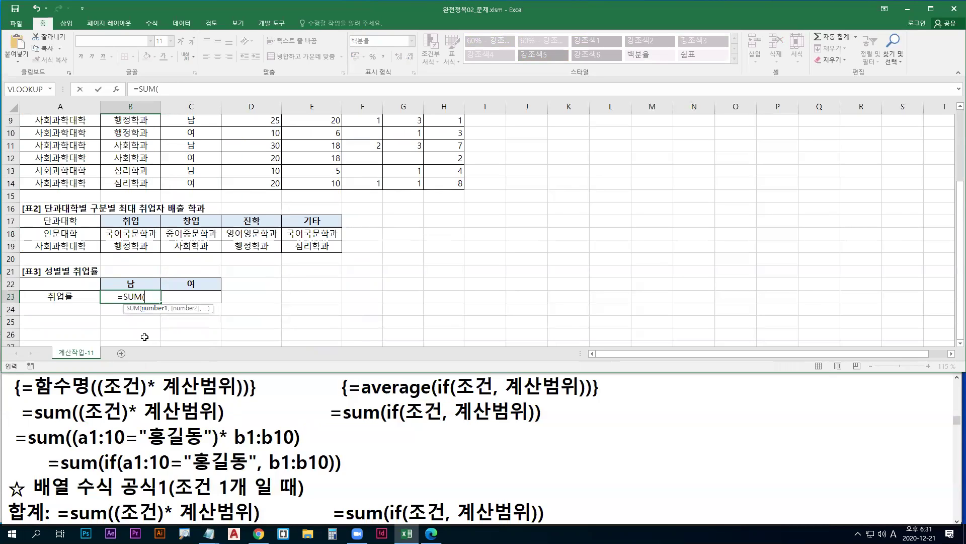
{"action": "type", "text": "("}
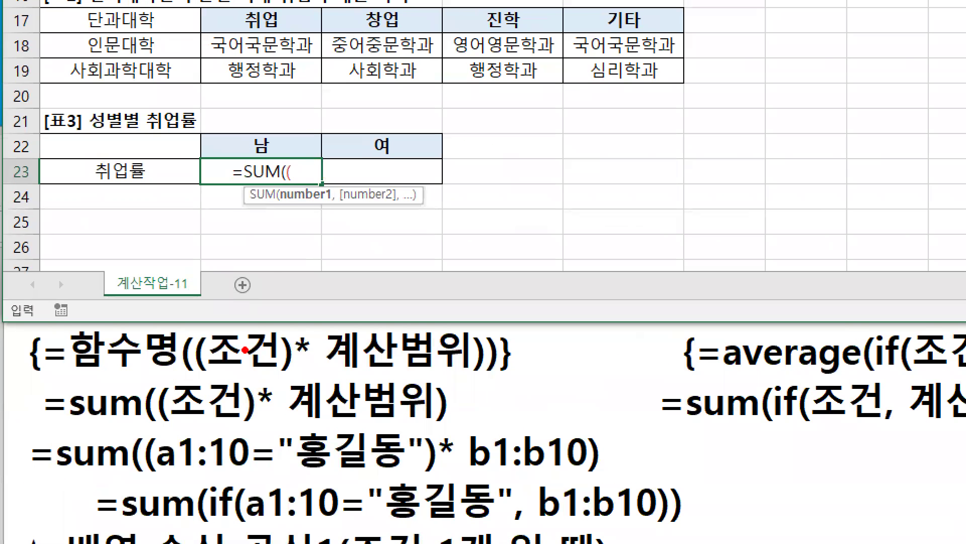
{"action": "mouse_move", "coordinate": [166, 388]}
{"action": "left_mouse_down"}
{"action": "mouse_move", "coordinate": [163, 423]}
{"action": "mouse_move", "coordinate": [241, 424]}
{"action": "left_mouse_up"}
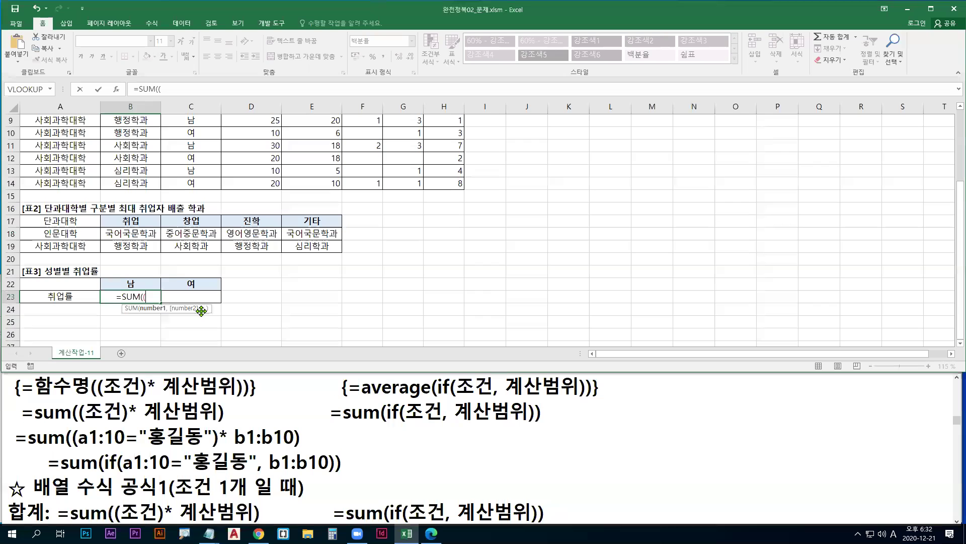
Add the 성별 range to the B23 formula as the absolute reference $C$3:$C$14, followed by an equals sign.
{"action": "scroll", "coordinate": [156, 313], "scroll_direction": "up", "scroll_amount": 2}
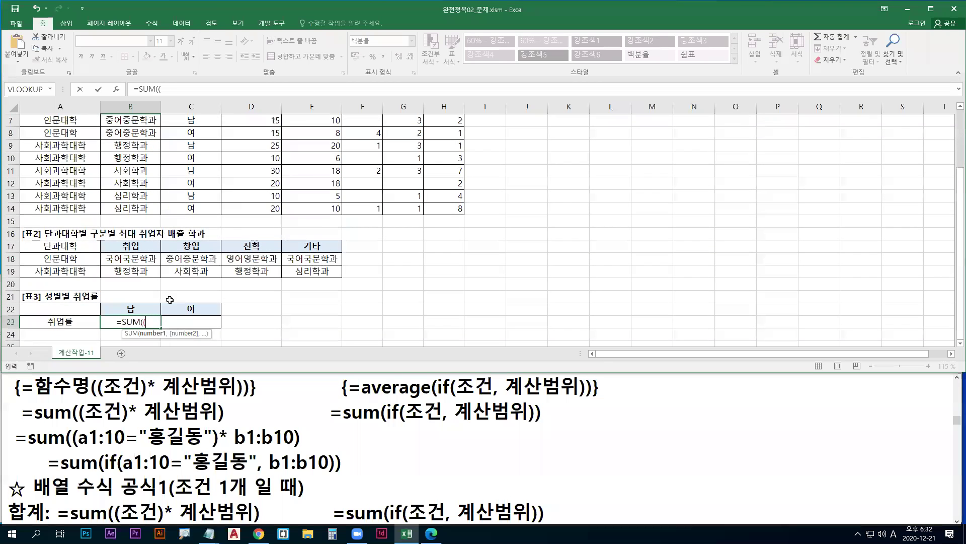
{"action": "scroll", "coordinate": [170, 295], "scroll_direction": "up", "scroll_amount": 1}
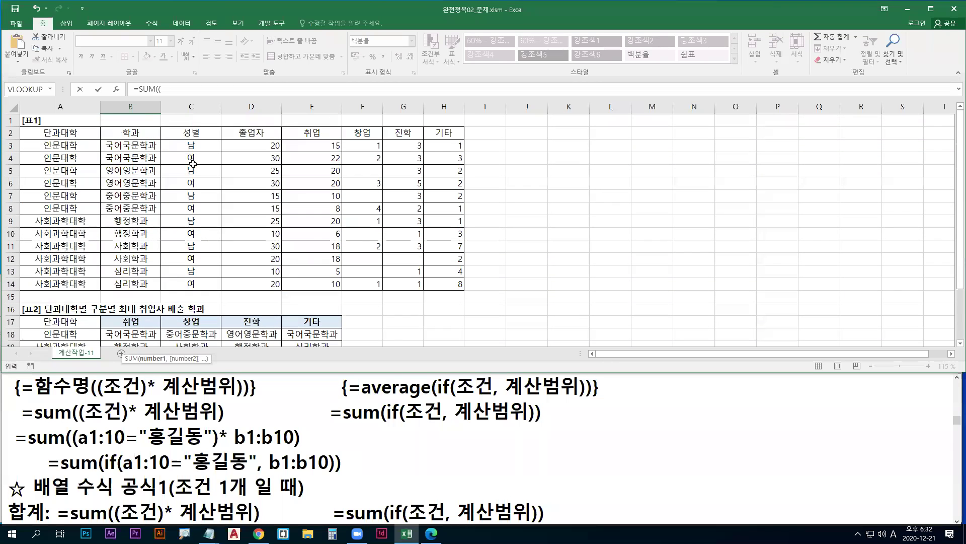
{"action": "left_click_drag", "start_coordinate": [190, 146], "coordinate": [203, 283]}
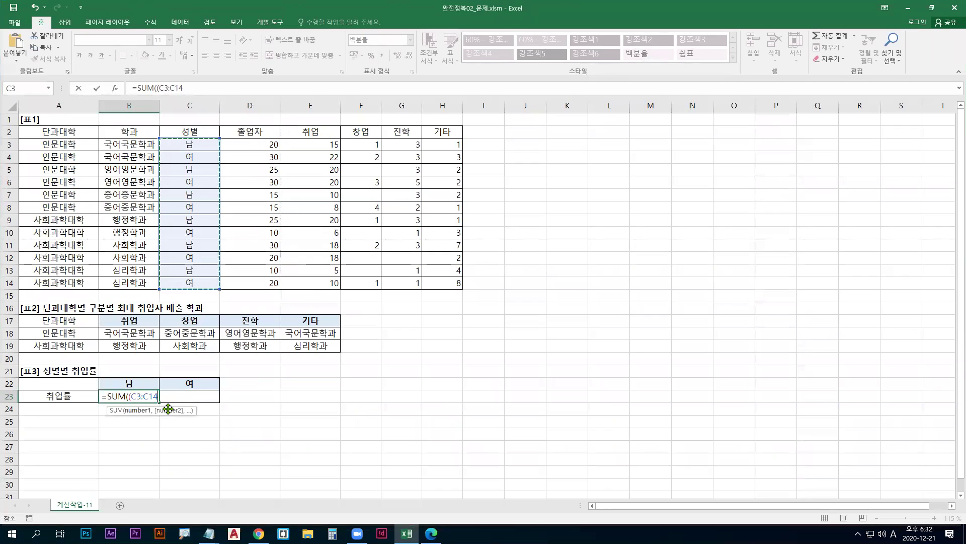
{"action": "left_click_drag", "start_coordinate": [162, 404], "coordinate": [217, 404]}
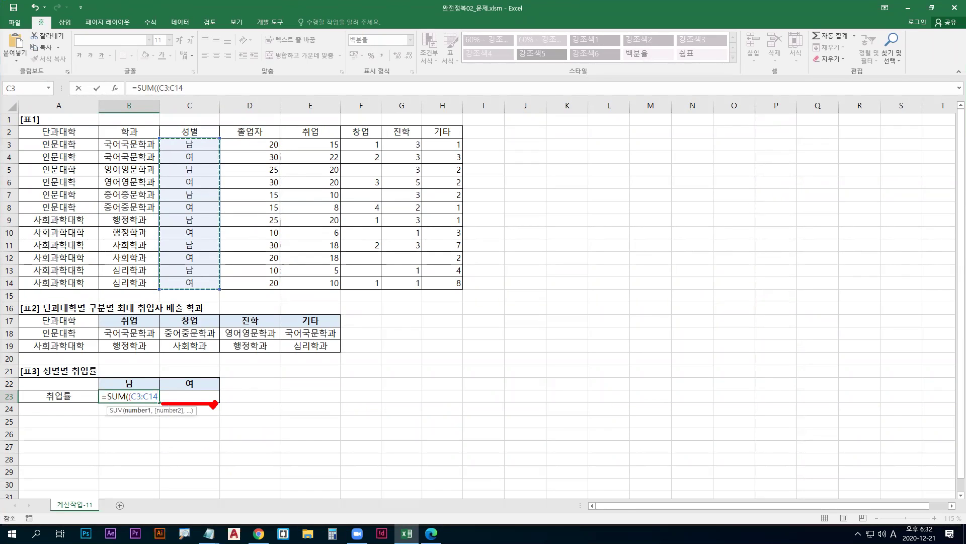
{"action": "mouse_move", "coordinate": [210, 200]}
{"action": "left_mouse_down"}
{"action": "mouse_move", "coordinate": [238, 198]}
{"action": "mouse_move", "coordinate": [240, 209]}
{"action": "mouse_move", "coordinate": [218, 215]}
{"action": "mouse_move", "coordinate": [250, 214]}
{"action": "left_mouse_up"}
{"action": "key", "text": "b"}
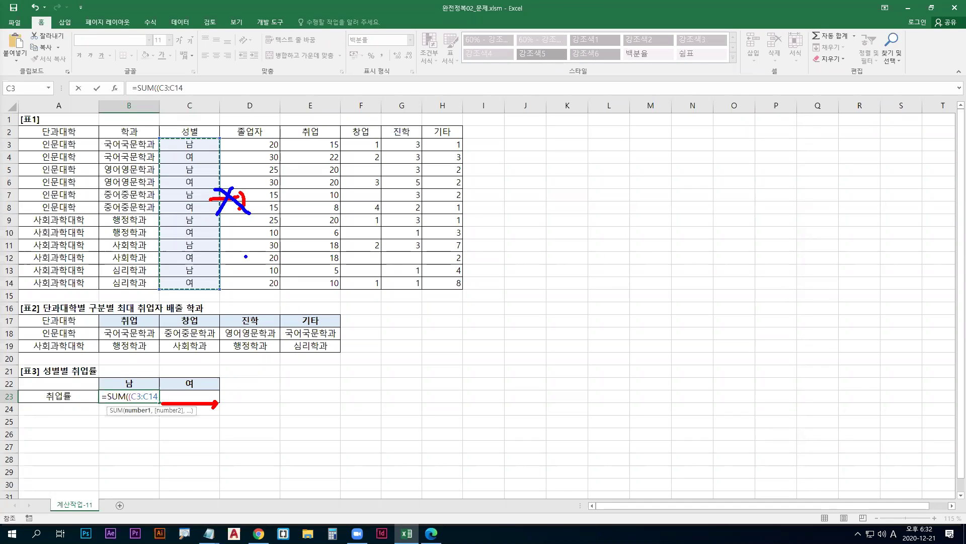
{"action": "key", "text": "Escape"}
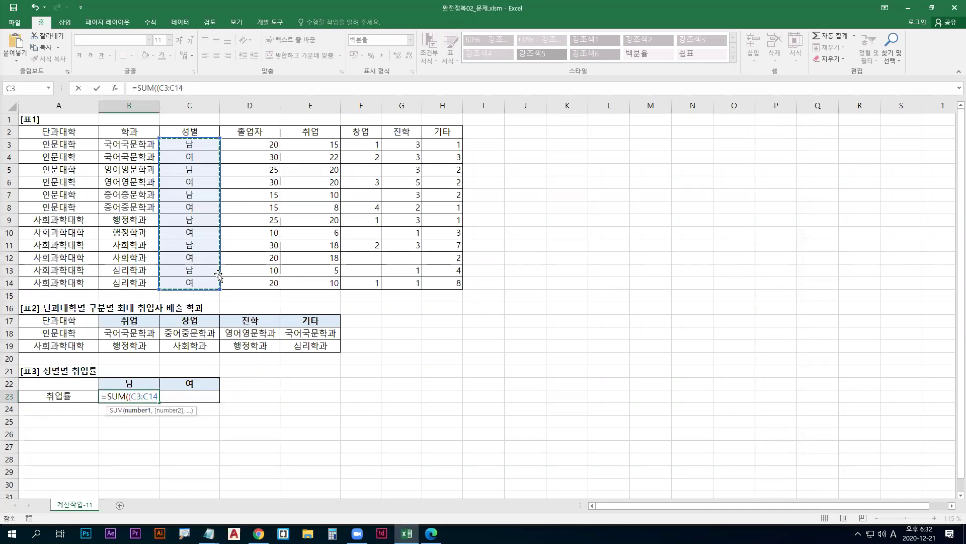
{"action": "key", "text": "F4"}
{"action": "type", "text": "="}
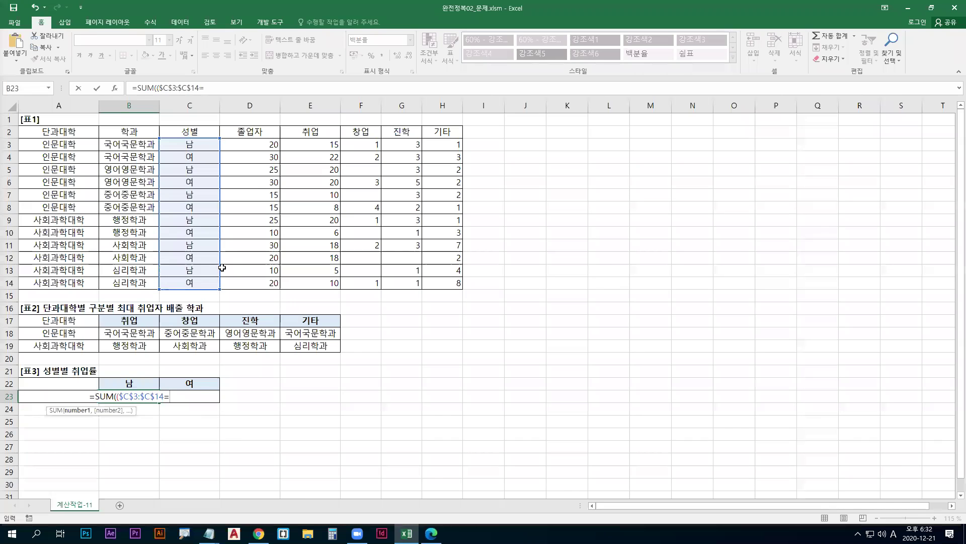
Add the 남 header cell B22 to the B23 formula as a relative reference for the 성별 comparison.
{"action": "left_click", "coordinate": [129, 381]}
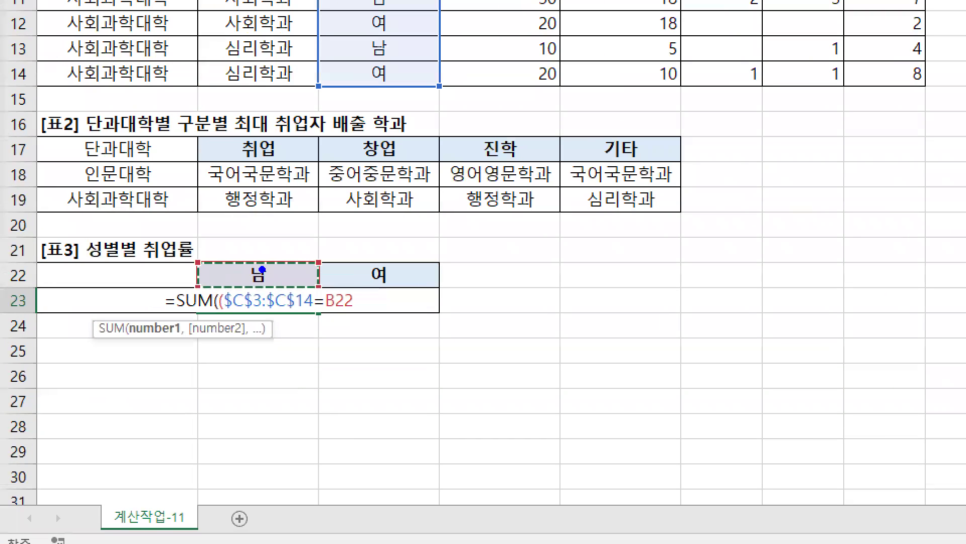
{"action": "left_click", "coordinate": [272, 275]}
{"action": "left_click_drag", "start_coordinate": [330, 320], "coordinate": [410, 320]}
{"action": "left_click_drag", "start_coordinate": [410, 309], "coordinate": [400, 344]}
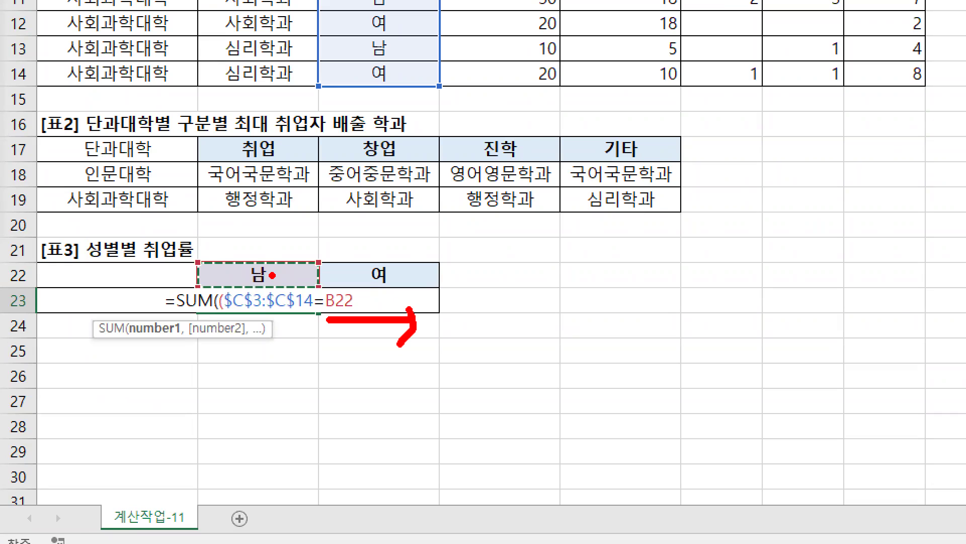
{"action": "mouse_move", "coordinate": [292, 275]}
{"action": "left_mouse_down"}
{"action": "mouse_move", "coordinate": [337, 272]}
{"action": "mouse_move", "coordinate": [342, 288]}
{"action": "left_mouse_up"}
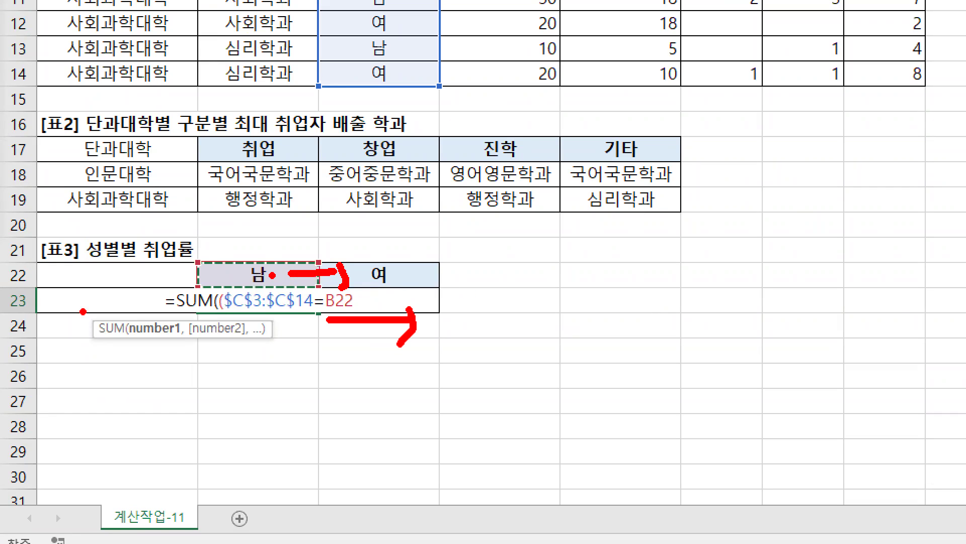
{"action": "mouse_move", "coordinate": [320, 320]}
{"action": "left_mouse_down"}
{"action": "mouse_move", "coordinate": [321, 343]}
{"action": "mouse_move", "coordinate": [331, 343]}
{"action": "mouse_move", "coordinate": [296, 344]}
{"action": "left_mouse_up"}
{"action": "key", "text": "g"}
{"action": "left_click_drag", "start_coordinate": [307, 331], "coordinate": [344, 343]}
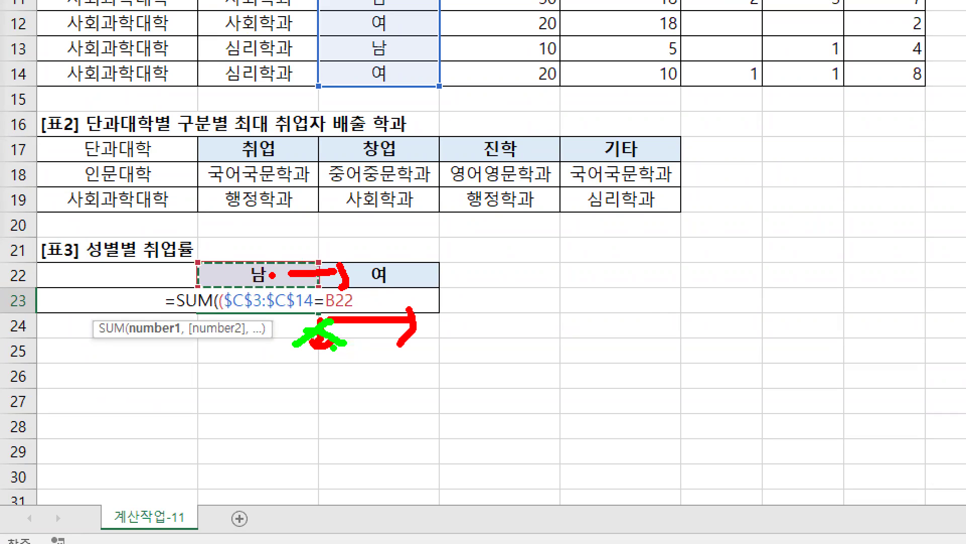
{"action": "key", "text": "e"}
{"action": "key", "text": "r"}
{"action": "left_click_drag", "start_coordinate": [328, 311], "coordinate": [361, 311]}
{"action": "mouse_move", "coordinate": [295, 271]}
{"action": "left_mouse_down"}
{"action": "mouse_move", "coordinate": [347, 269]}
{"action": "mouse_move", "coordinate": [339, 286]}
{"action": "left_mouse_up"}
{"action": "key", "text": "Escape"}
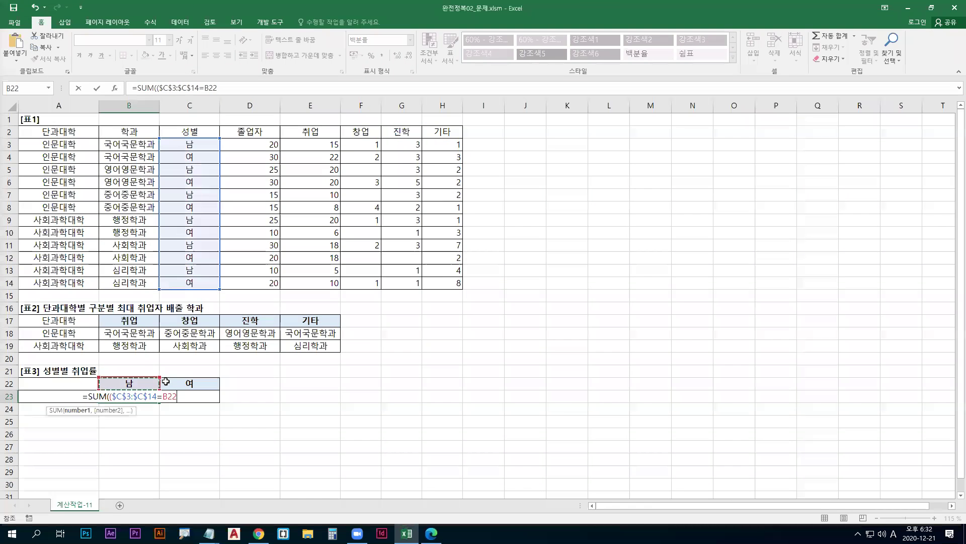
Close the parenthesis of the 성별 condition in the B23 formula and append the multiplication operator *.
{"action": "type", "text": "("}
{"action": "key", "text": "BackSpace"}
{"action": "type", "text": ")"}
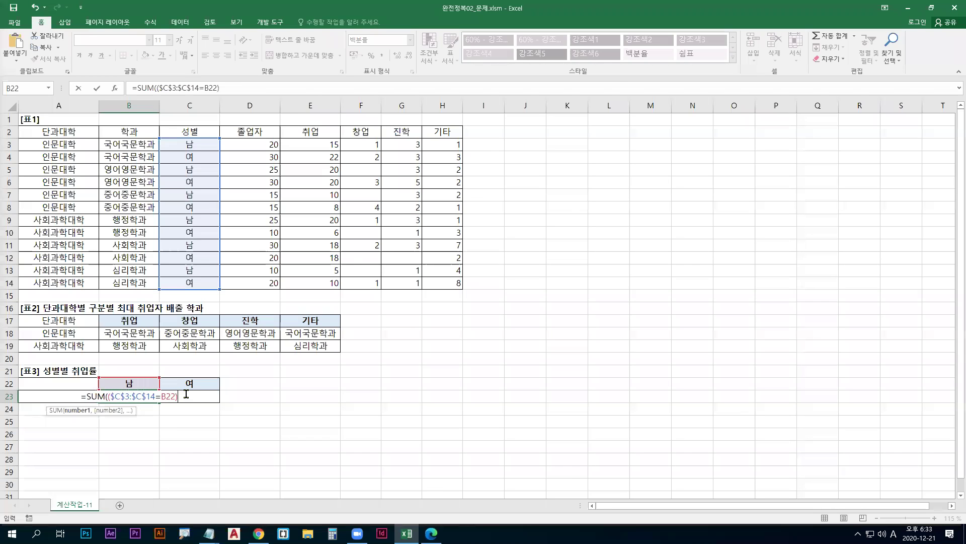
{"action": "key", "text": "ctrl+1"}
{"action": "mouse_move", "coordinate": [222, 267]}
{"action": "left_mouse_down"}
{"action": "mouse_move", "coordinate": [352, 263]}
{"action": "mouse_move", "coordinate": [403, 248]}
{"action": "mouse_move", "coordinate": [367, 267]}
{"action": "mouse_move", "coordinate": [394, 269]}
{"action": "left_mouse_up"}
{"action": "left_click_drag", "start_coordinate": [421, 234], "coordinate": [418, 263]}
{"action": "key", "text": "Escape"}
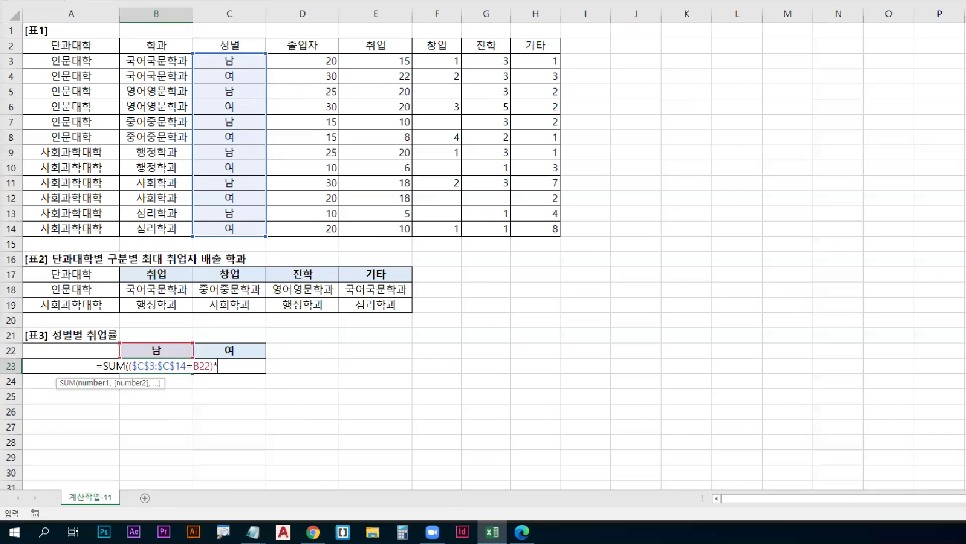
Add the 취업 range E3:E14 to the B23 formula as the calculation range multiplied by the condition.
{"action": "key", "text": "ctrl+1"}
{"action": "key", "text": "r"}
{"action": "left_click_drag", "start_coordinate": [351, 255], "coordinate": [370, 255]}
{"action": "mouse_move", "coordinate": [368, 248]}
{"action": "left_mouse_down"}
{"action": "mouse_move", "coordinate": [352, 271]}
{"action": "mouse_move", "coordinate": [393, 266]}
{"action": "mouse_move", "coordinate": [391, 248]}
{"action": "left_mouse_up"}
{"action": "key", "text": "b"}
{"action": "left_click_drag", "start_coordinate": [173, 269], "coordinate": [220, 266]}
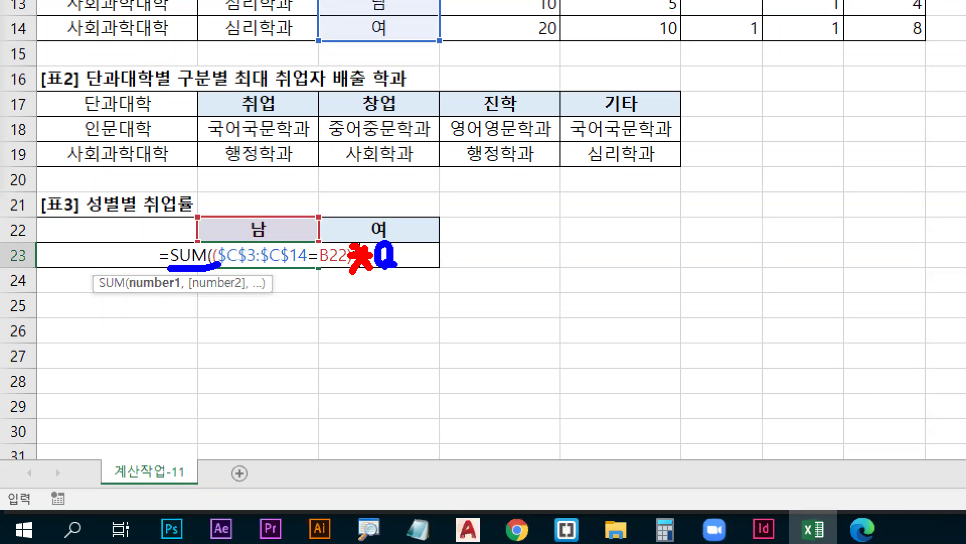
{"action": "key", "text": "Escape"}
{"action": "left_click_drag", "start_coordinate": [309, 148], "coordinate": [313, 283]}
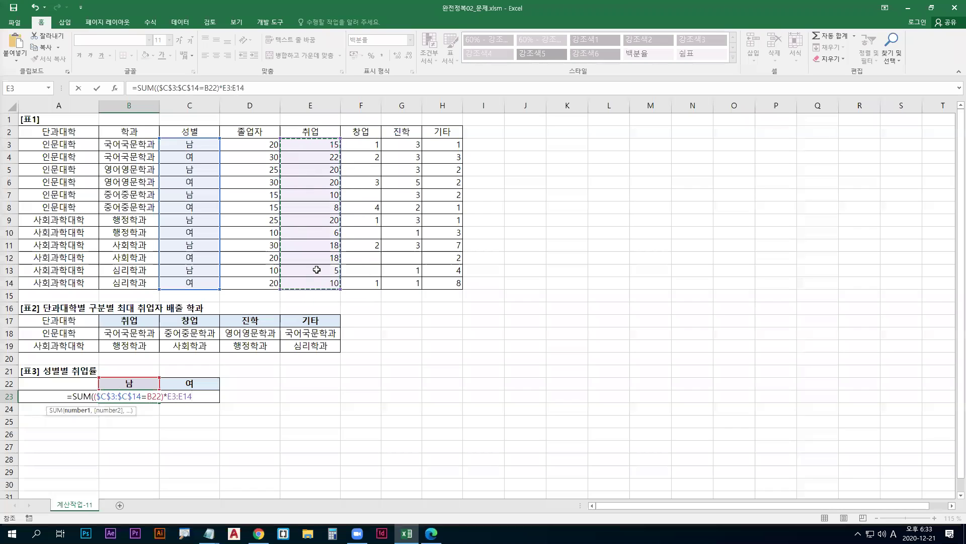
Make the 취업 range in the B23 formula absolute as $E$3:$E$14.
{"action": "key", "text": "ctrl+2"}
{"action": "left_click_drag", "start_coordinate": [280, 137], "coordinate": [340, 289]}
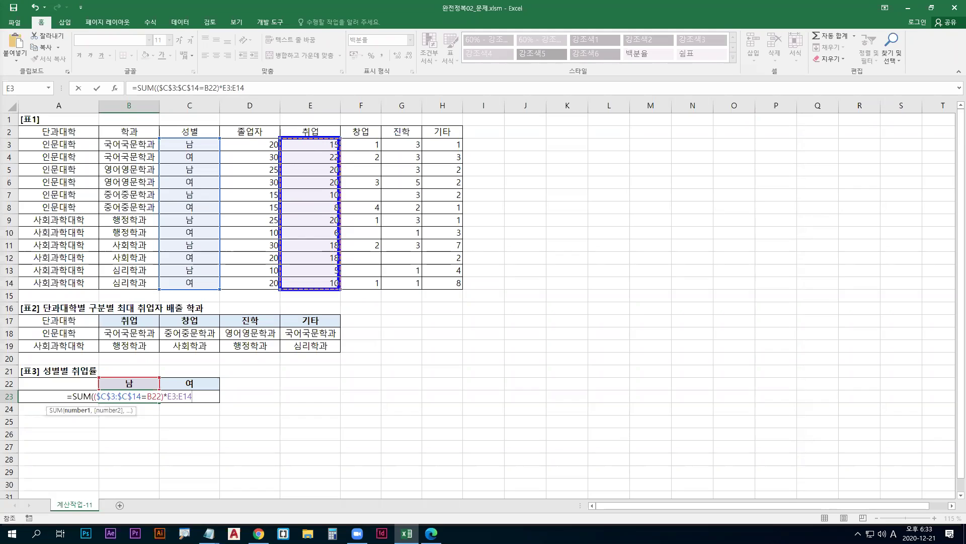
{"action": "key", "text": "p"}
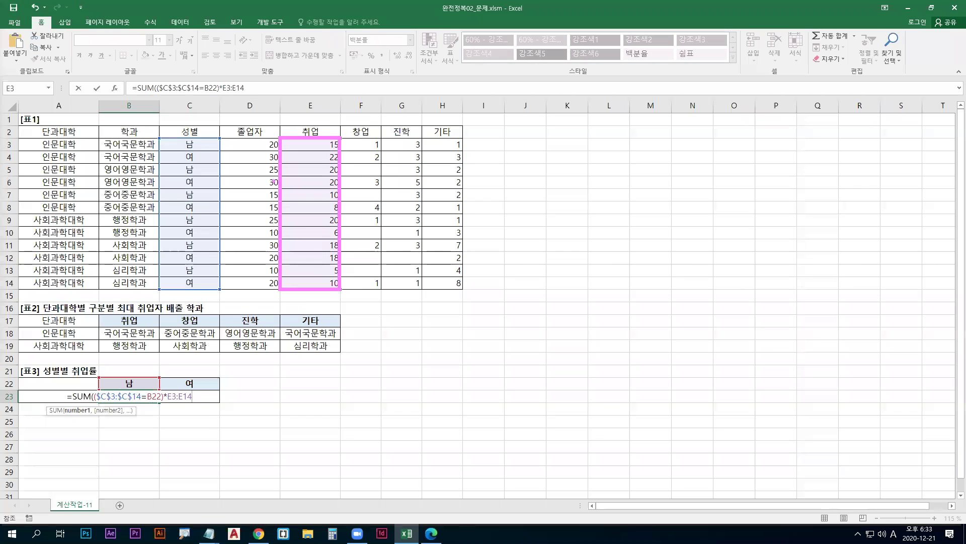
{"action": "left_click_drag", "start_coordinate": [182, 144], "coordinate": [174, 212]}
{"action": "mouse_move", "coordinate": [319, 146]}
{"action": "left_mouse_down"}
{"action": "mouse_move", "coordinate": [325, 198]}
{"action": "mouse_move", "coordinate": [301, 211]}
{"action": "left_mouse_up"}
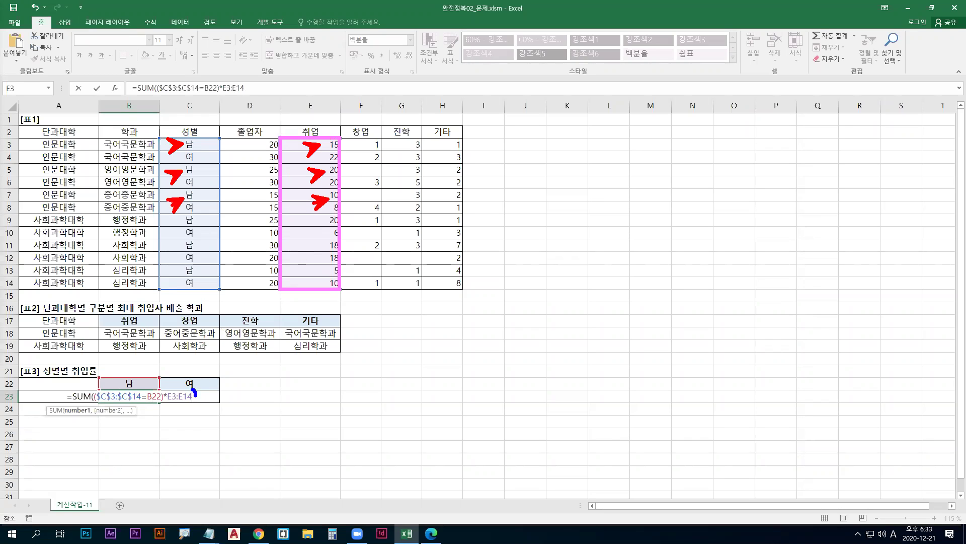
{"action": "key", "text": "Escape"}
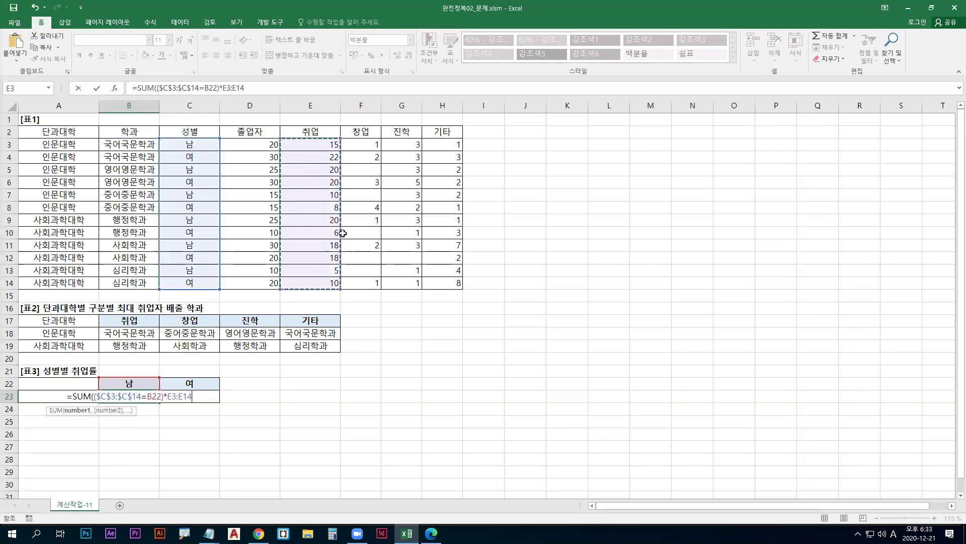
{"action": "key", "text": "F4"}
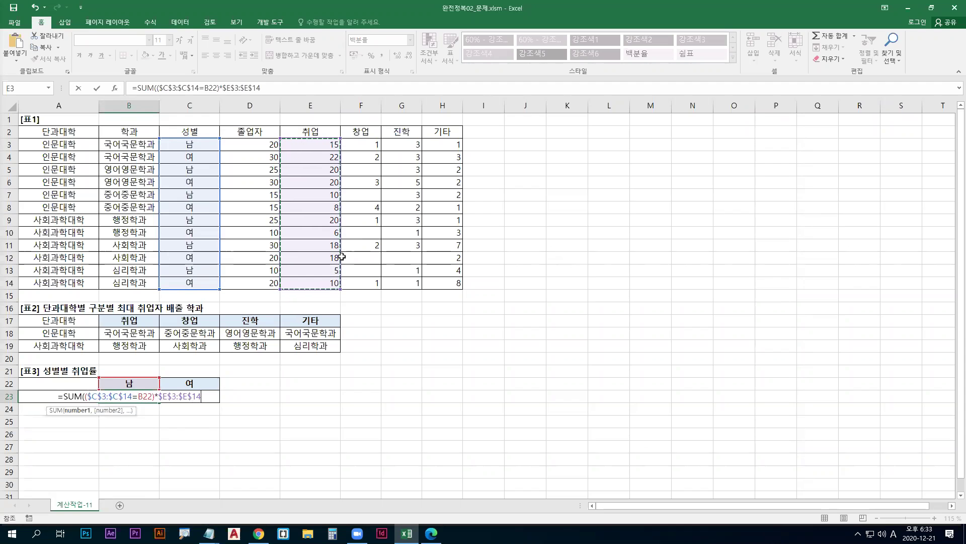
Close the SUM function in B23 and enter =SUM(($C$3:$C$14=B22)*$E$3:$E$14) as an array formula.
{"action": "key", "text": "ctrl+1"}
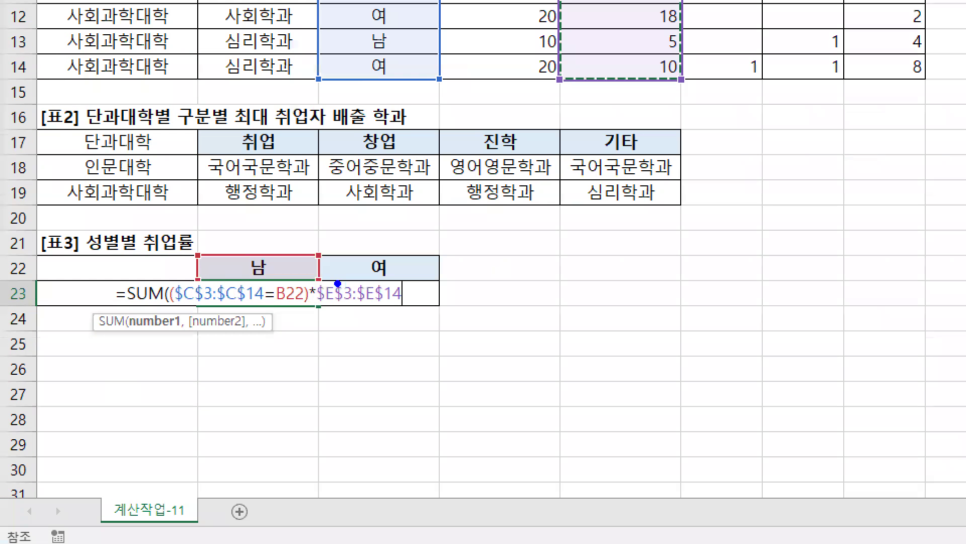
{"action": "left_click_drag", "start_coordinate": [677, 28], "coordinate": [722, 29]}
{"action": "mouse_move", "coordinate": [716, 19]}
{"action": "left_mouse_down"}
{"action": "mouse_move", "coordinate": [711, 47]}
{"action": "mouse_move", "coordinate": [692, 39]}
{"action": "left_mouse_up"}
{"action": "key", "text": "r"}
{"action": "left_click_drag", "start_coordinate": [693, 26], "coordinate": [712, 48]}
{"action": "key", "text": "Escape"}
{"action": "scroll", "coordinate": [531, 199], "scroll_direction": "down", "scroll_amount": 2}
{"action": "scroll", "coordinate": [205, 328], "scroll_direction": "up", "scroll_amount": 4}
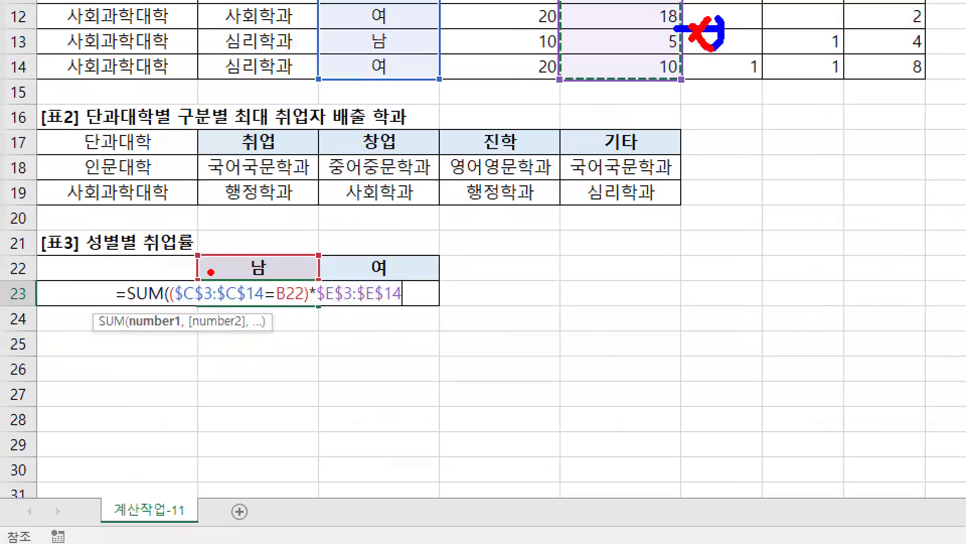
{"action": "key", "text": "Escape"}
{"action": "type", "text": ")"}
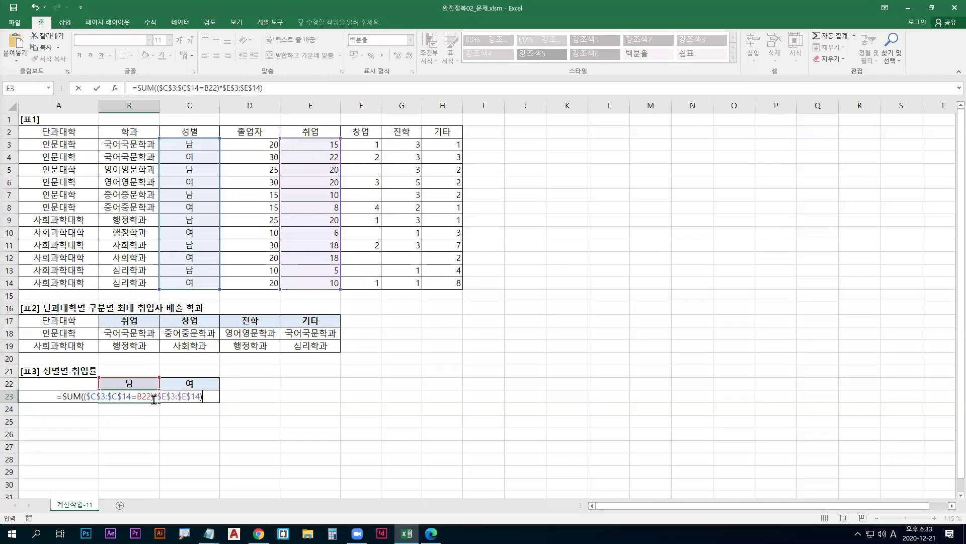
{"action": "key", "text": "ctrl+1"}
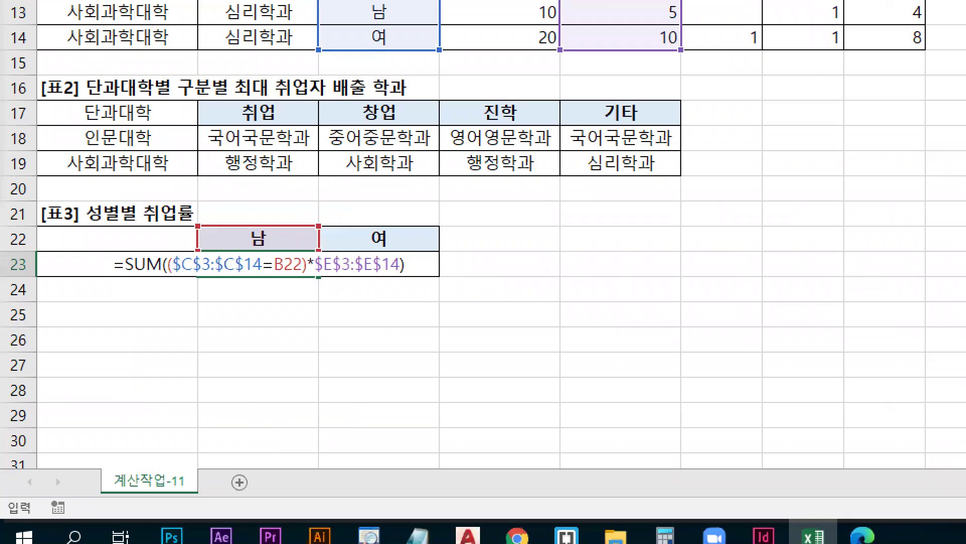
{"action": "key", "text": "Escape"}
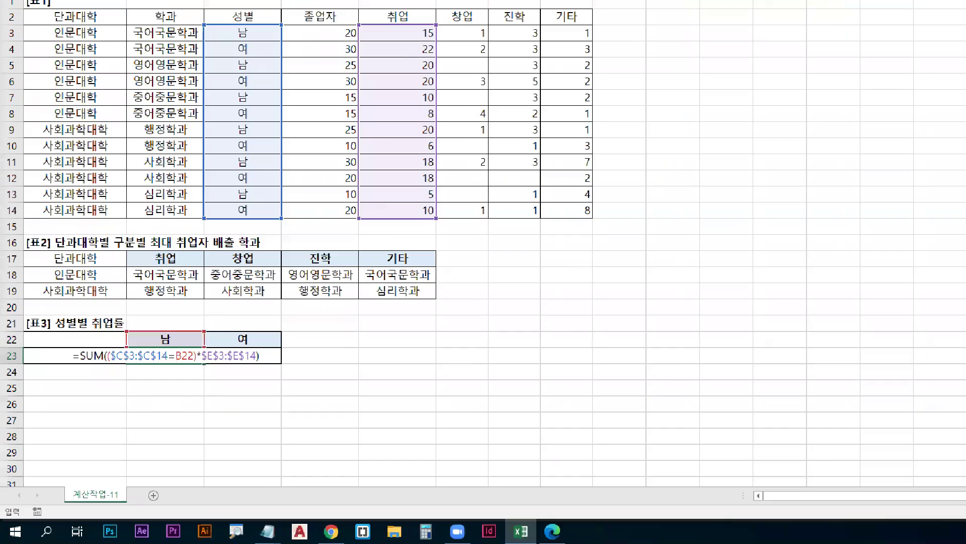
{"action": "key", "text": "ctrl+shift+Return"}
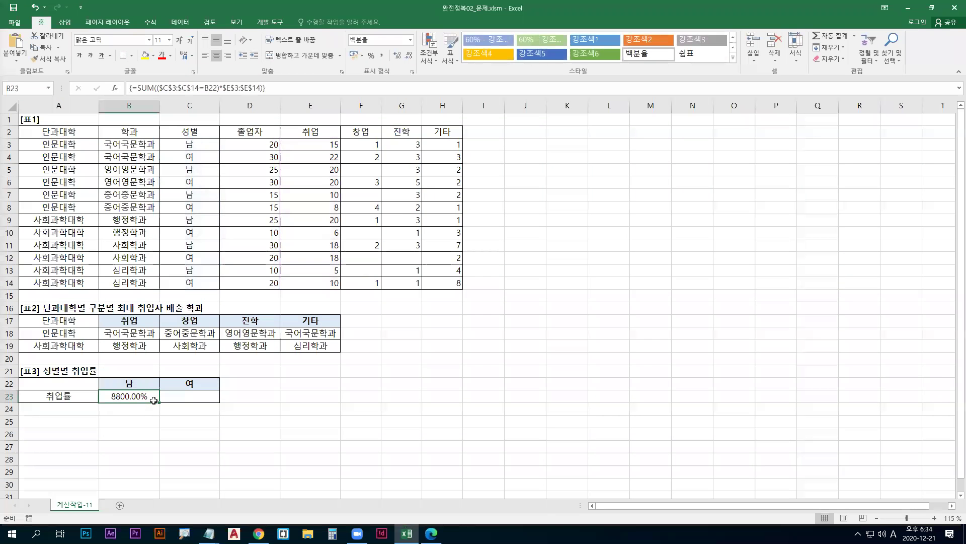
Restore the Excel window beside the Notepad notes and re-enter the B23 formula as an ordinary, non-array formula.
{"action": "double_click", "coordinate": [340, 7]}
{"action": "scroll", "coordinate": [272, 297], "scroll_direction": "down", "scroll_amount": 2}
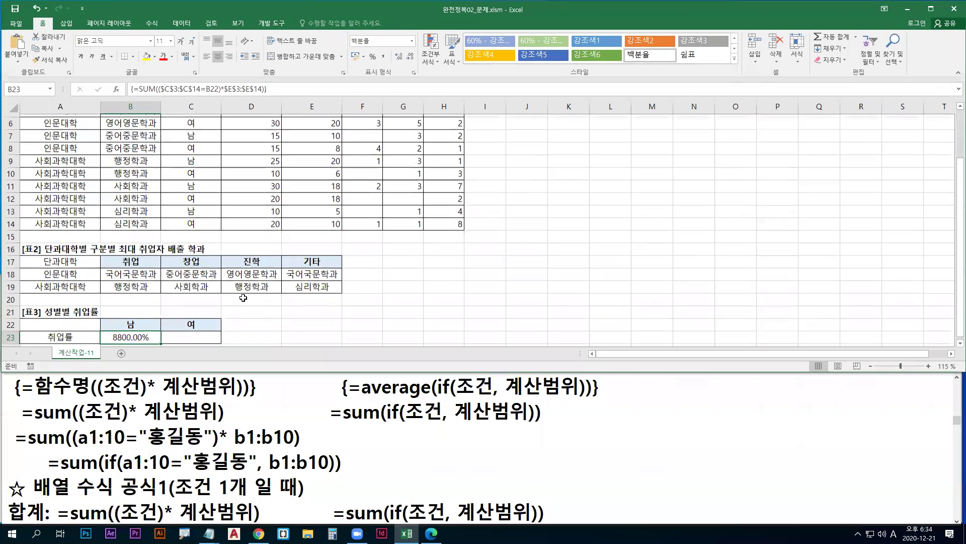
{"action": "scroll", "coordinate": [139, 304], "scroll_direction": "down", "scroll_amount": 1}
{"action": "double_click", "coordinate": [141, 309]}
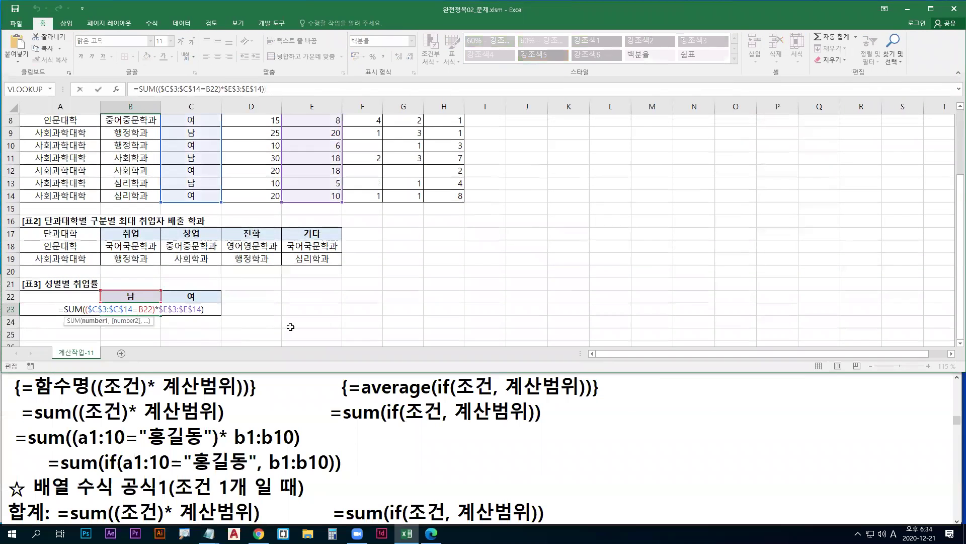
{"action": "key", "text": "Return"}
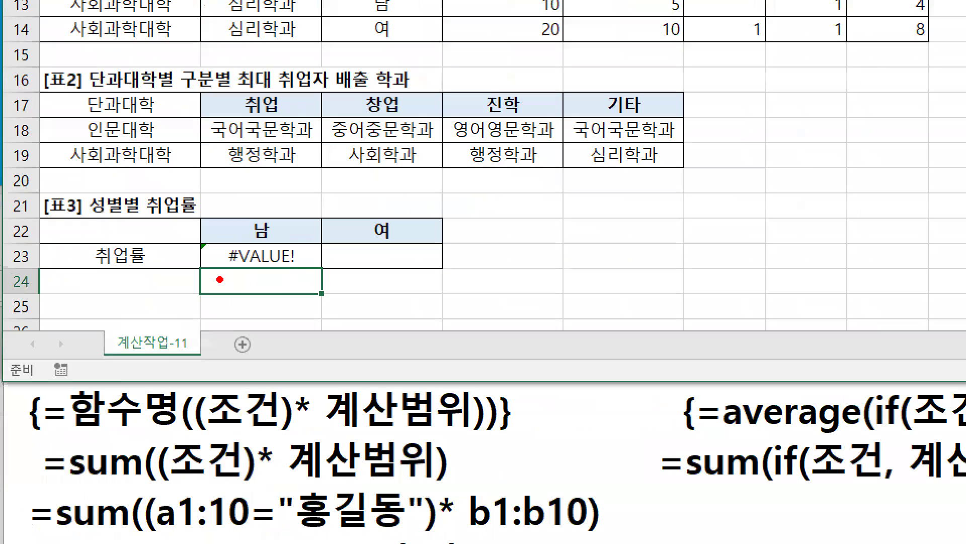
{"action": "left_click_drag", "start_coordinate": [220, 280], "coordinate": [305, 276]}
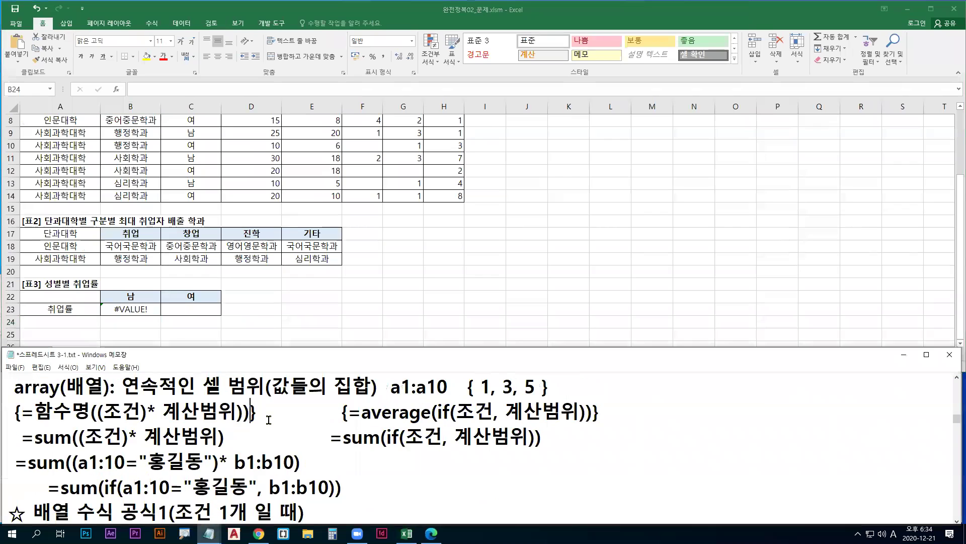
Review the notes on the ctrl + shift + enter rule and re-enter the B23 formula as an array formula.
{"action": "scroll", "coordinate": [269, 420], "scroll_direction": "up", "scroll_amount": 1}
{"action": "scroll", "coordinate": [163, 396], "scroll_direction": "up", "scroll_amount": 1}
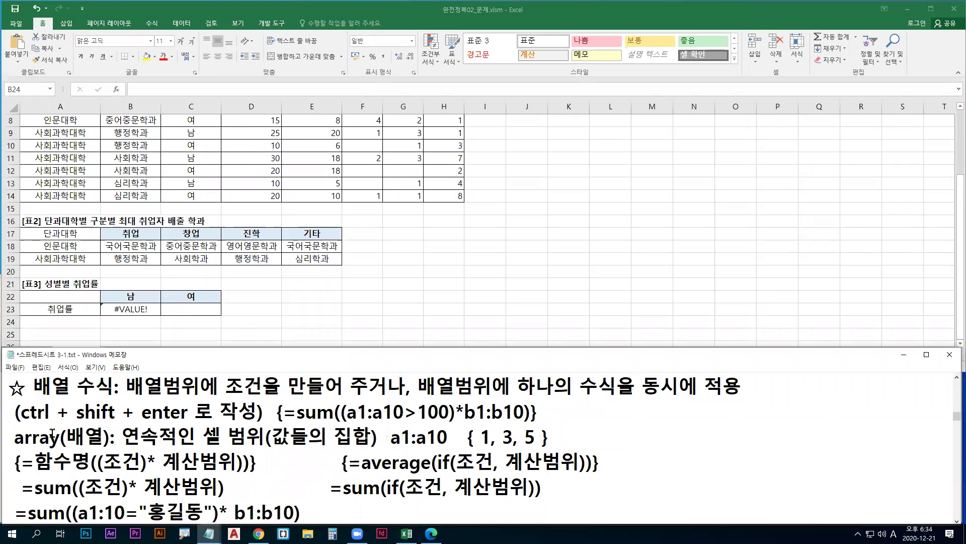
{"action": "left_click_drag", "start_coordinate": [24, 424], "coordinate": [186, 425]}
{"action": "key", "text": "Escape"}
{"action": "left_click", "coordinate": [149, 318]}
{"action": "double_click", "coordinate": [149, 309]}
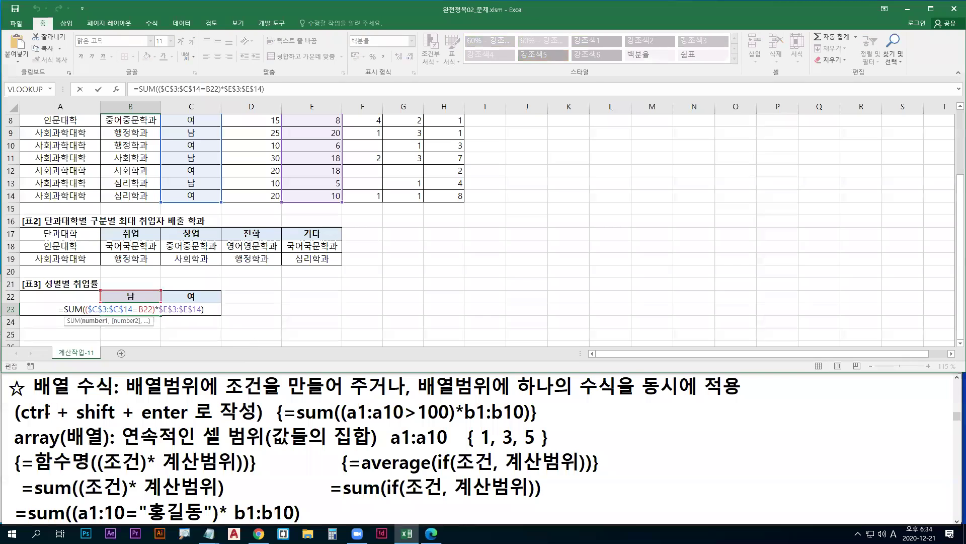
{"action": "left_click_drag", "start_coordinate": [23, 425], "coordinate": [187, 424]}
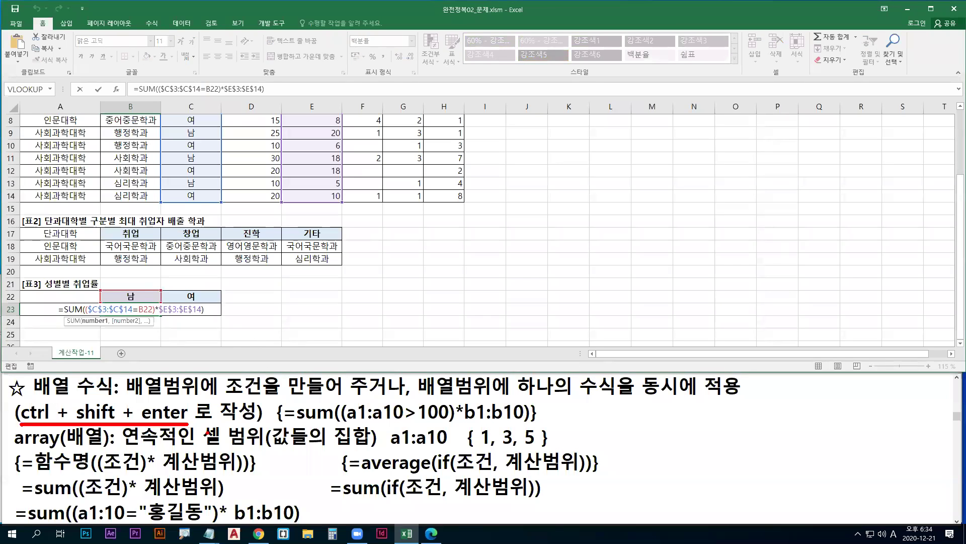
{"action": "key", "text": "Escape"}
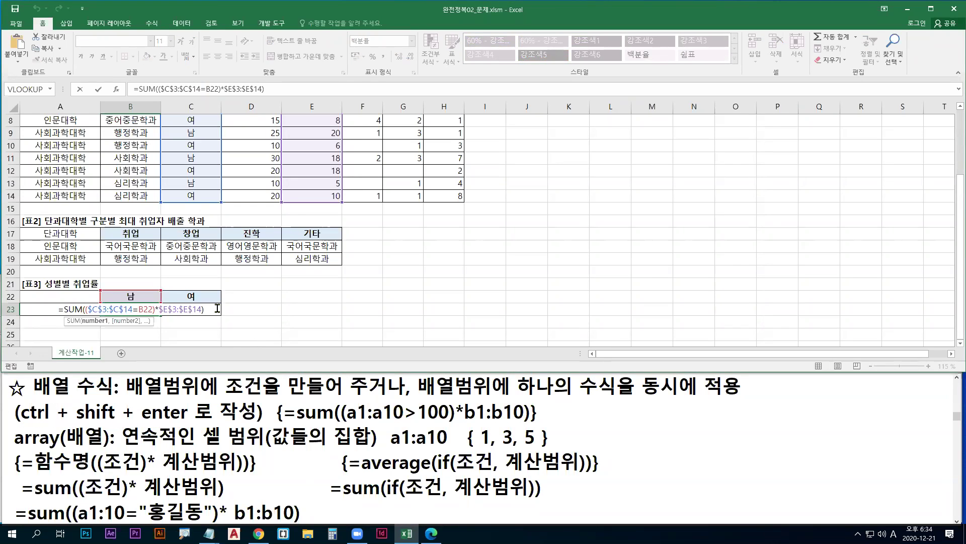
{"action": "left_click", "coordinate": [220, 309]}
{"action": "key", "text": "ctrl+shift+Return"}
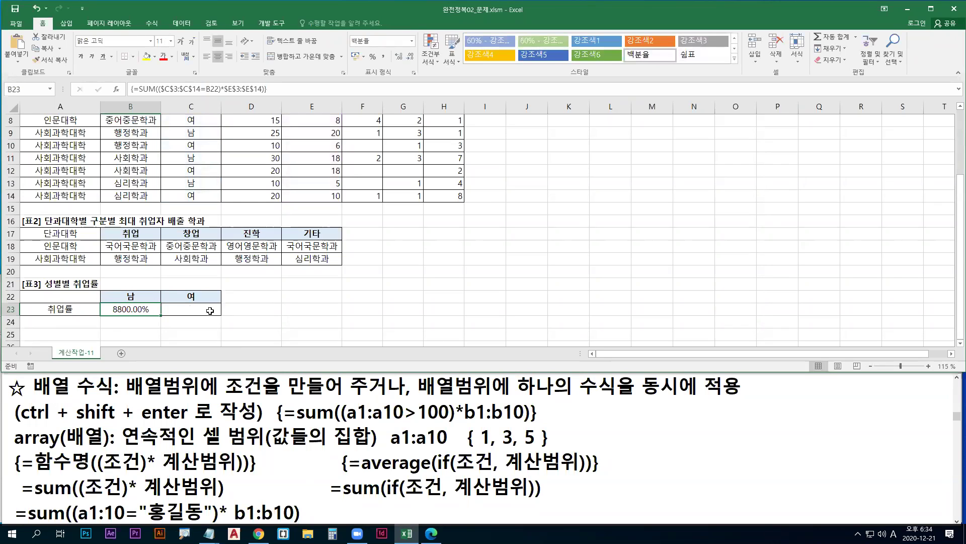
Try the 일반 number format on B23 to view the plain sum, undoing the format change each time.
{"action": "left_click", "coordinate": [412, 43]}
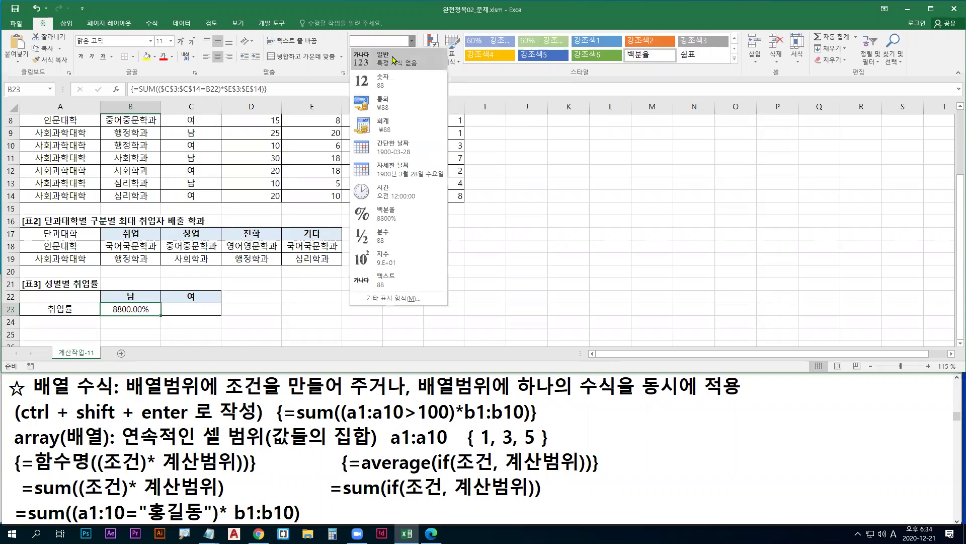
{"action": "left_click", "coordinate": [395, 58]}
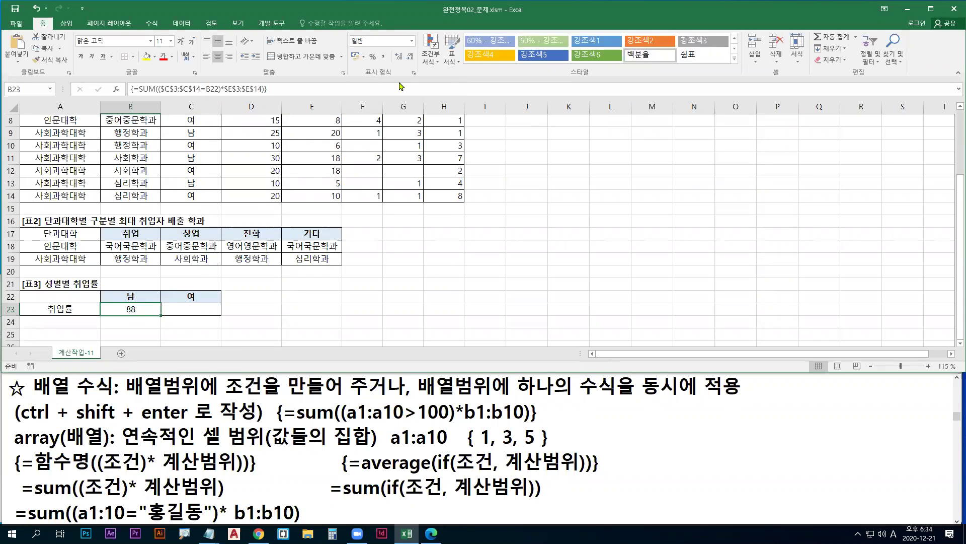
{"action": "key", "text": "ctrl+z"}
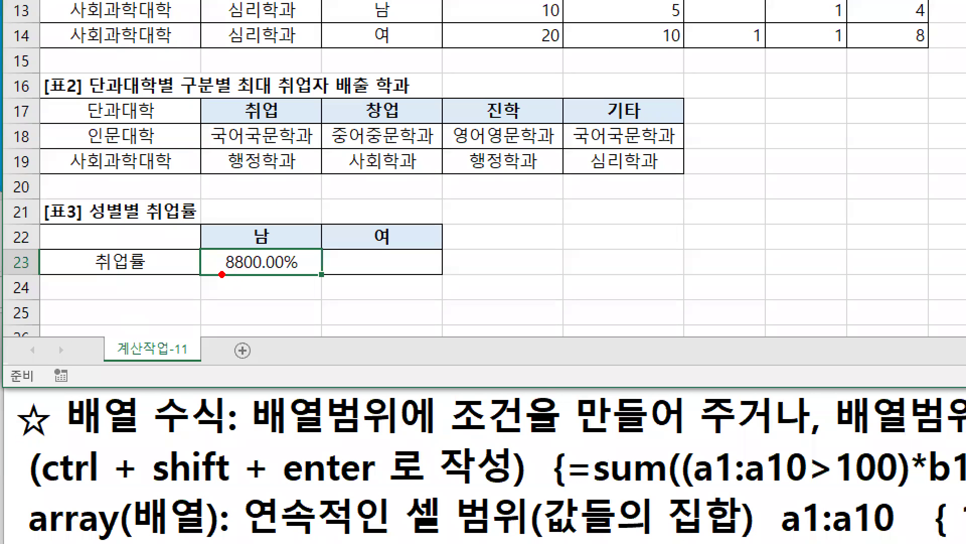
{"action": "mouse_move", "coordinate": [222, 275]}
{"action": "left_mouse_down"}
{"action": "mouse_move", "coordinate": [264, 274]}
{"action": "mouse_move", "coordinate": [242, 274]}
{"action": "left_mouse_up"}
{"action": "key", "text": "e"}
{"action": "key", "text": "Escape"}
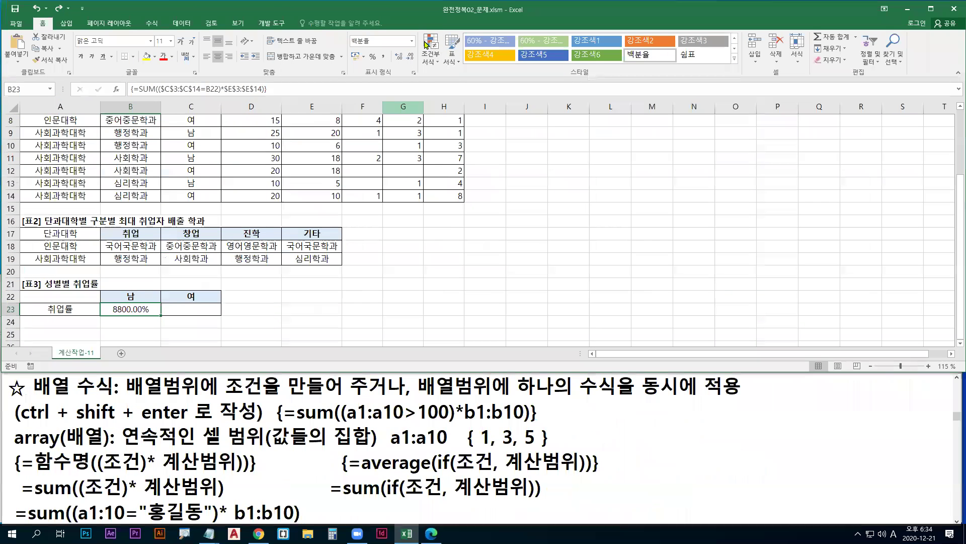
{"action": "left_click", "coordinate": [412, 41]}
{"action": "left_click", "coordinate": [392, 65]}
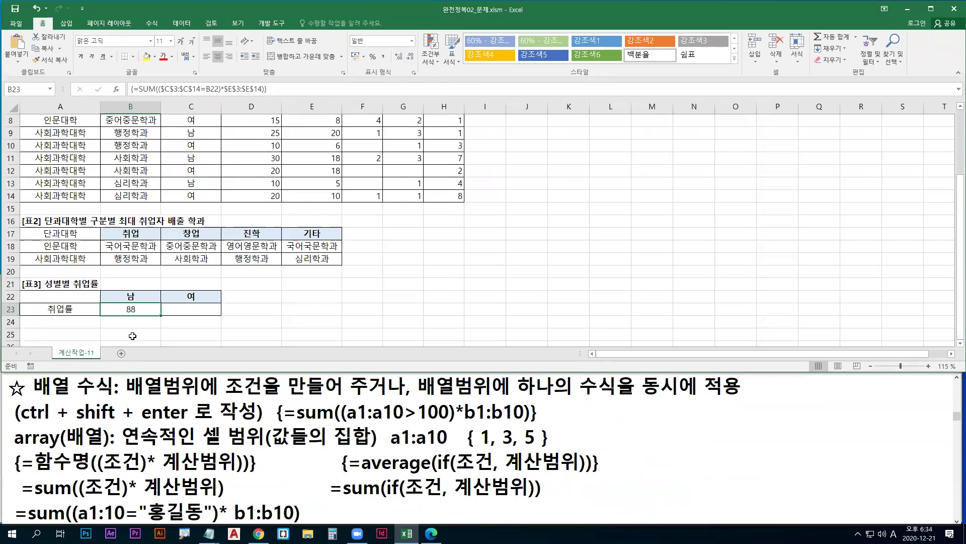
{"action": "left_click", "coordinate": [35, 9]}
Reopen the B23 formula for editing and append a division operator after the closing parenthesis of its SUM function.
{"action": "double_click", "coordinate": [282, 263]}
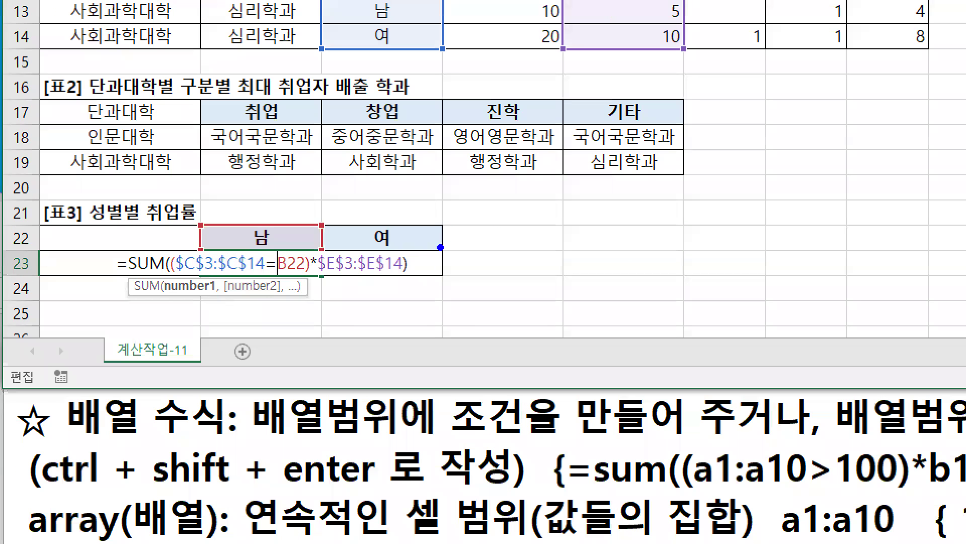
{"action": "left_click_drag", "start_coordinate": [220, 300], "coordinate": [204, 324]}
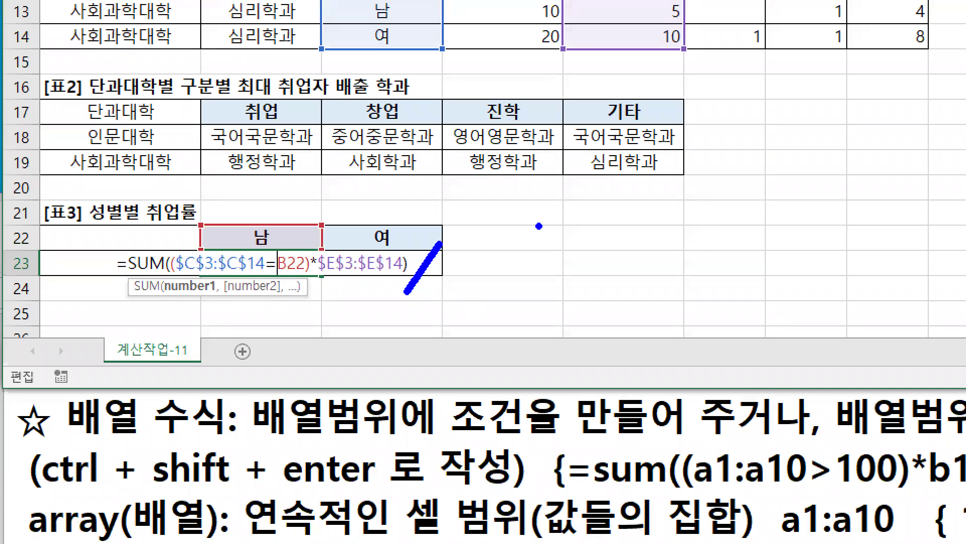
{"action": "mouse_move", "coordinate": [471, 251]}
{"action": "left_mouse_down"}
{"action": "mouse_move", "coordinate": [466, 276]}
{"action": "mouse_move", "coordinate": [487, 279]}
{"action": "left_mouse_up"}
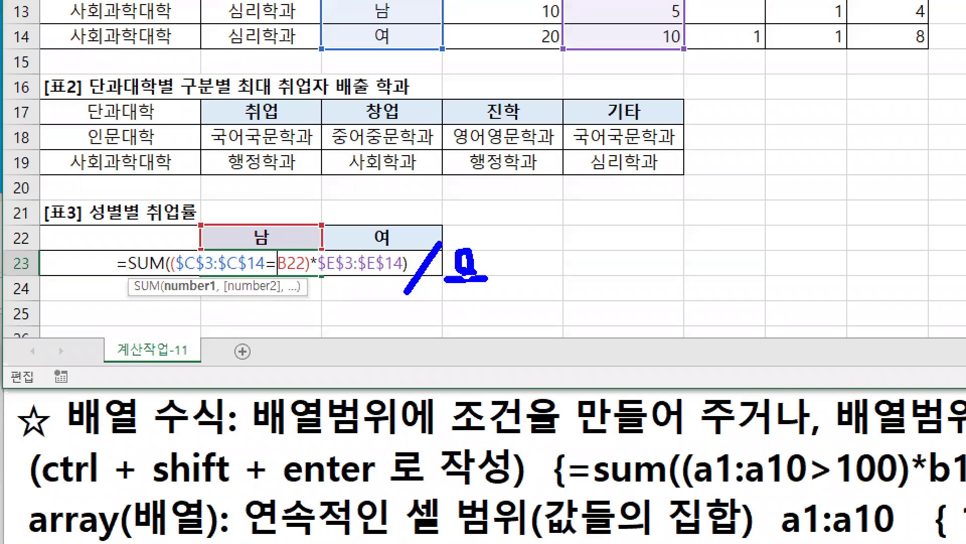
{"action": "key", "text": "Escape"}
{"action": "left_click", "coordinate": [216, 313]}
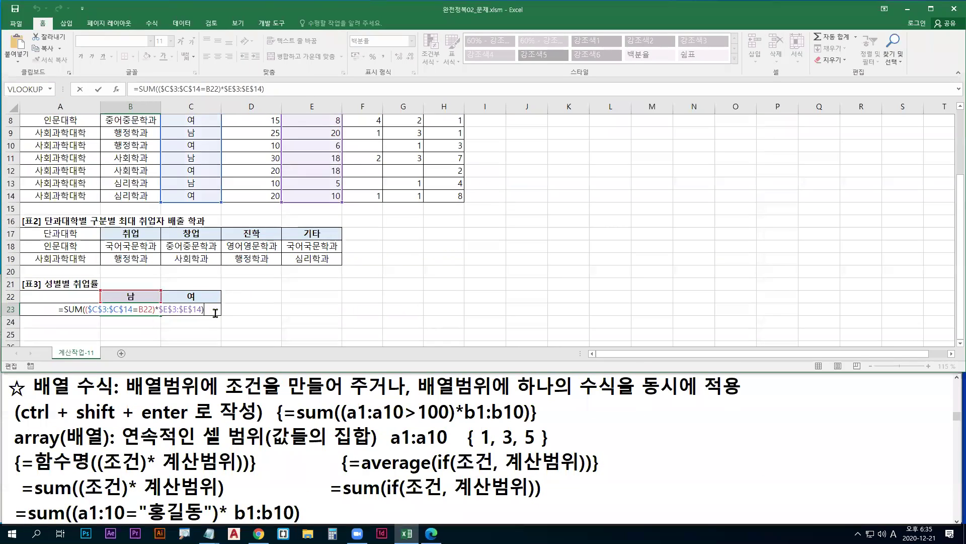
{"action": "type", "text": "/"}
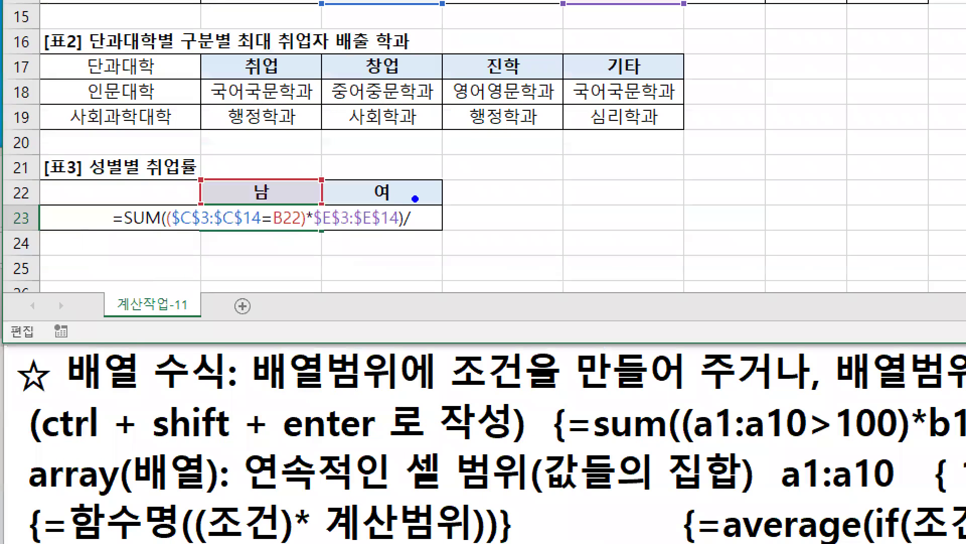
{"action": "left_click_drag", "start_coordinate": [208, 299], "coordinate": [200, 317]}
{"action": "mouse_move", "coordinate": [447, 222]}
{"action": "left_mouse_down"}
{"action": "mouse_move", "coordinate": [432, 217]}
{"action": "mouse_move", "coordinate": [456, 213]}
{"action": "mouse_move", "coordinate": [470, 269]}
{"action": "left_mouse_up"}
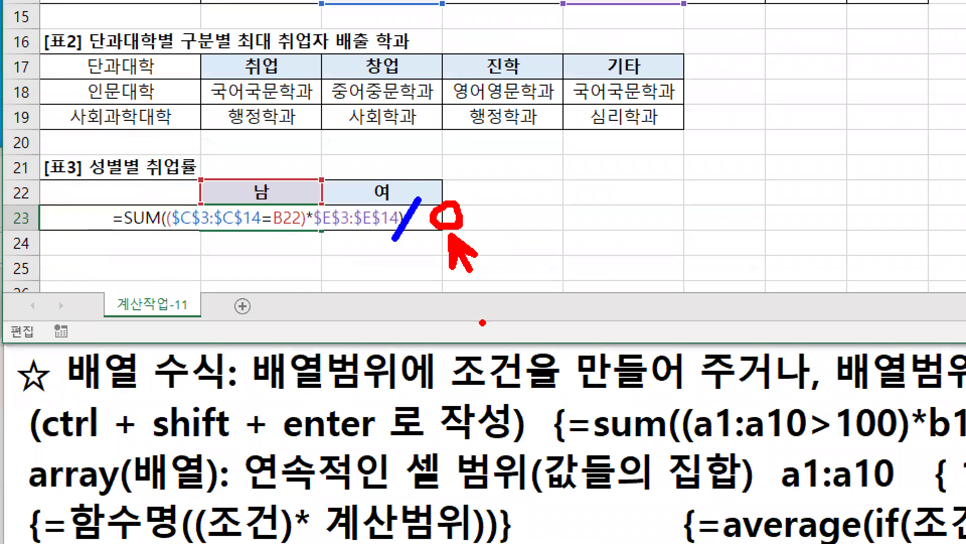
{"action": "key", "text": "Escape"}
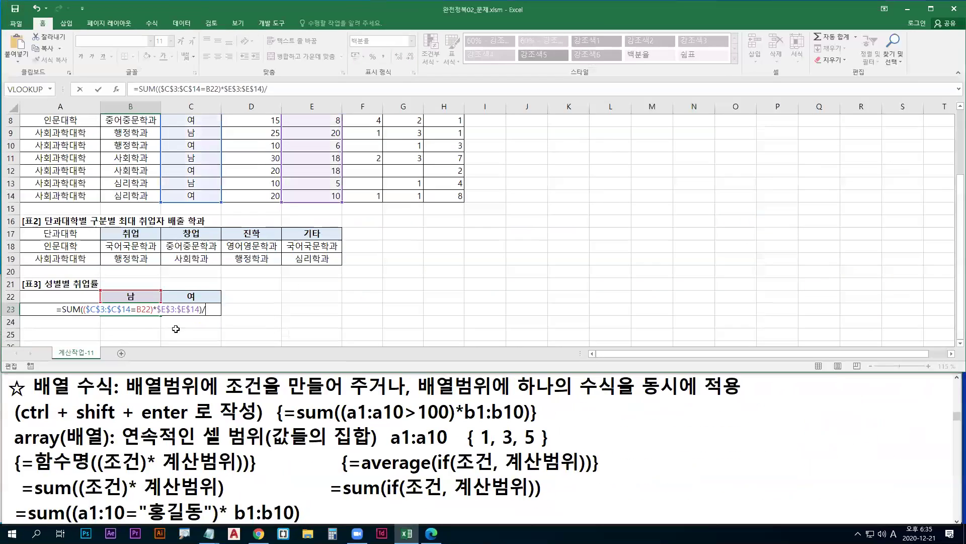
Start a second SUM function as the divisor in the B23 formula.
{"action": "key", "text": "ctrl+1"}
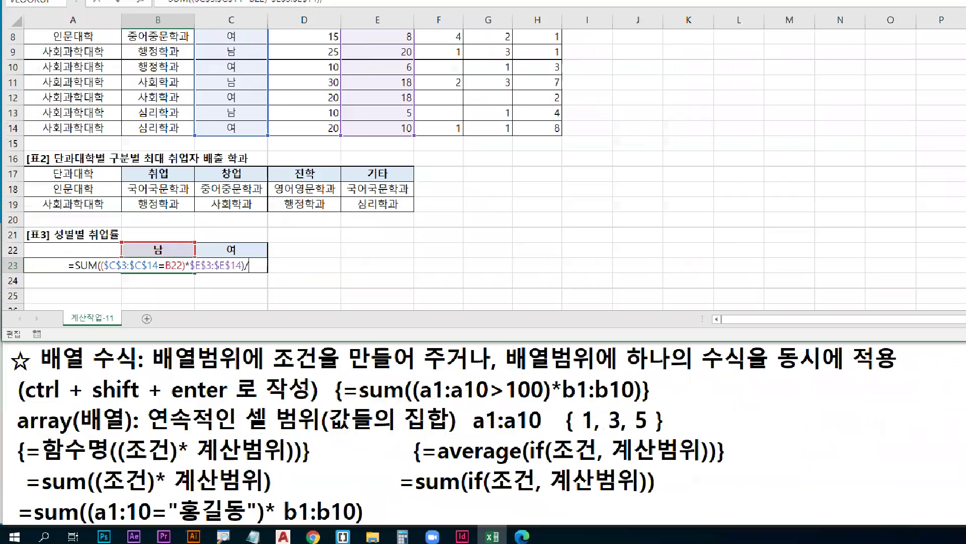
{"action": "left_click", "coordinate": [71, 312]}
{"action": "left_click_drag", "start_coordinate": [109, 262], "coordinate": [122, 263]}
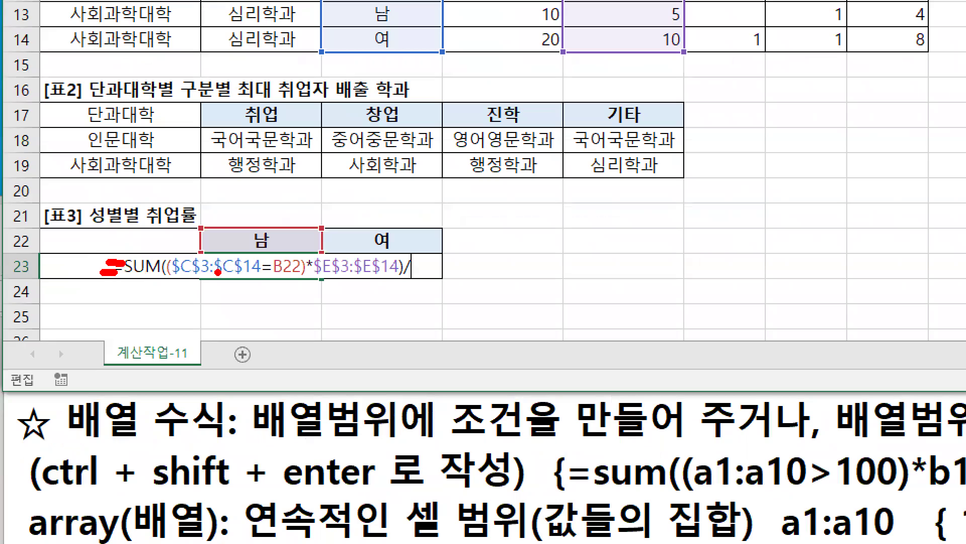
{"action": "key", "text": "Escape"}
{"action": "type", "text": "s"}
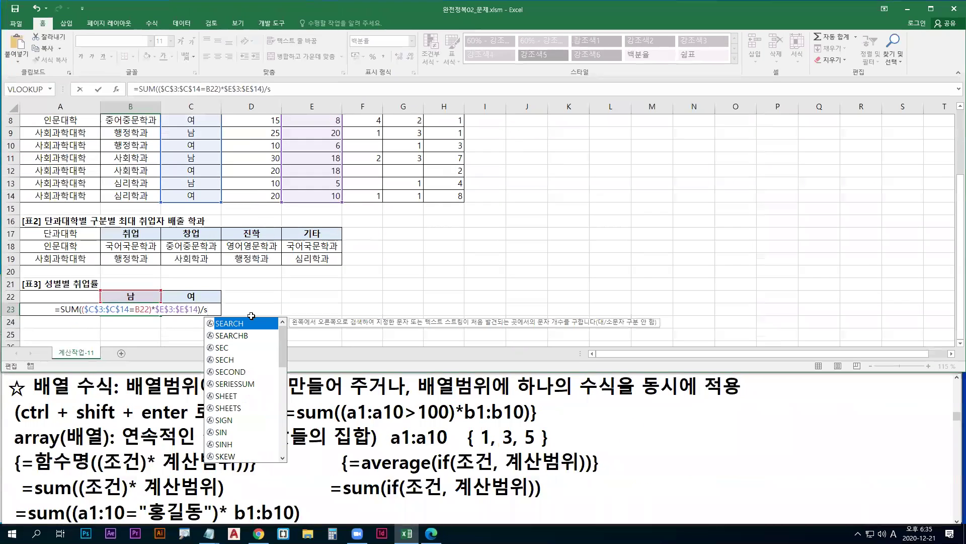
{"action": "type", "text": "um"}
{"action": "key", "text": "ctrl+1"}
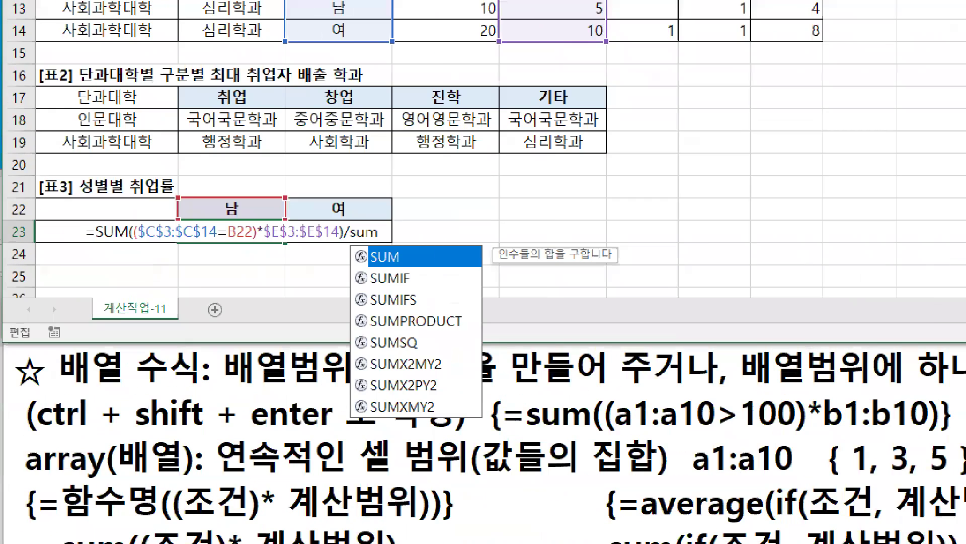
{"action": "left_click", "coordinate": [433, 256]}
{"action": "key", "text": "b"}
{"action": "left_click_drag", "start_coordinate": [401, 207], "coordinate": [379, 252]}
{"action": "key", "text": "r"}
{"action": "mouse_move", "coordinate": [425, 285]}
{"action": "left_mouse_down"}
{"action": "mouse_move", "coordinate": [454, 260]}
{"action": "mouse_move", "coordinate": [471, 285]}
{"action": "left_mouse_up"}
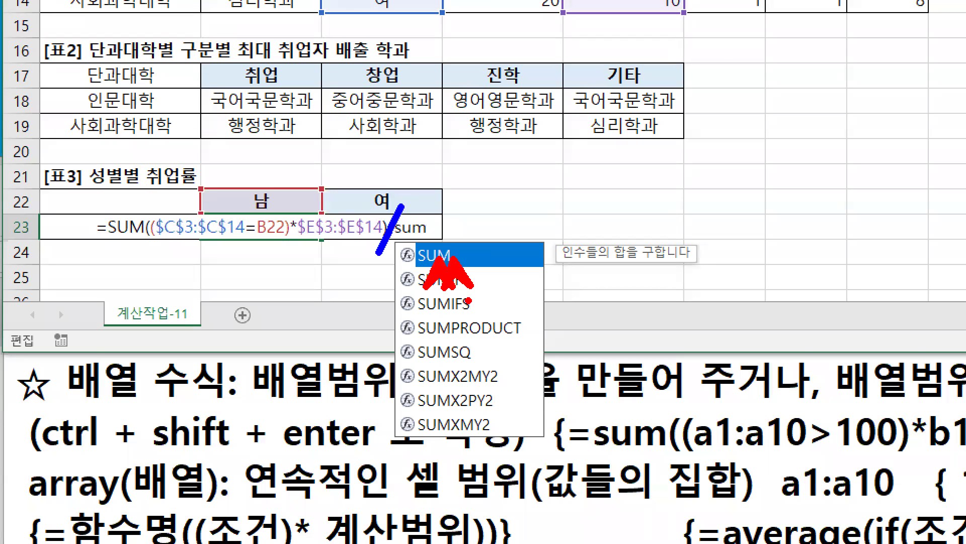
{"action": "key", "text": "Escape"}
{"action": "key", "text": "Tab"}
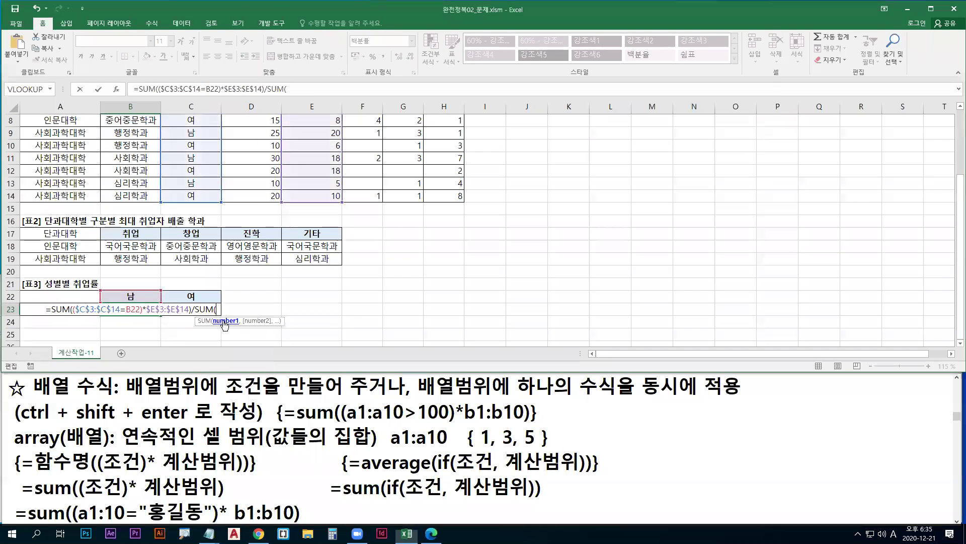
Maximize the worksheet window and open the divisor's condition with the 성별 range as the absolute reference $C$3:$C$14.
{"action": "type", "text": "("}
{"action": "key", "text": "ctrl+1"}
{"action": "left_click", "coordinate": [137, 345]}
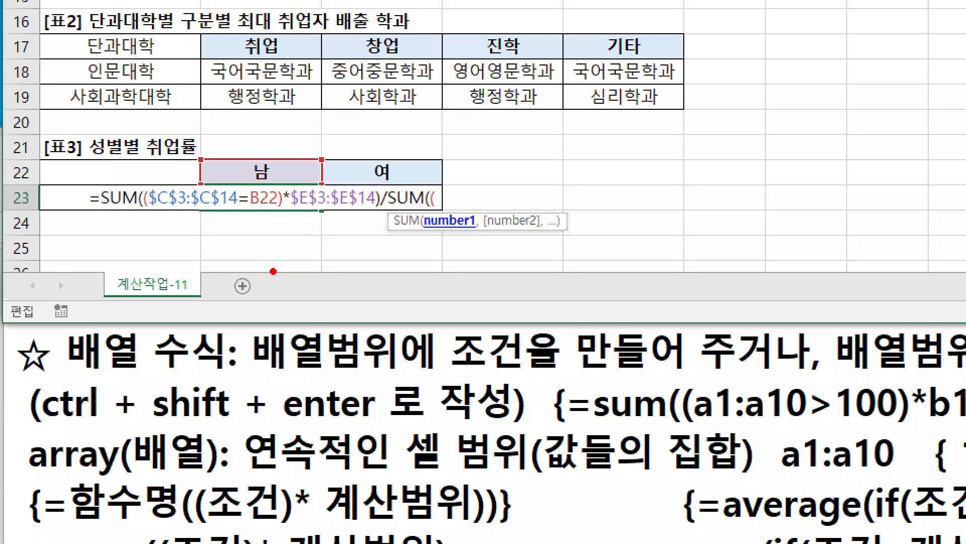
{"action": "mouse_move", "coordinate": [438, 212]}
{"action": "left_mouse_down"}
{"action": "mouse_move", "coordinate": [455, 238]}
{"action": "mouse_move", "coordinate": [525, 211]}
{"action": "left_mouse_up"}
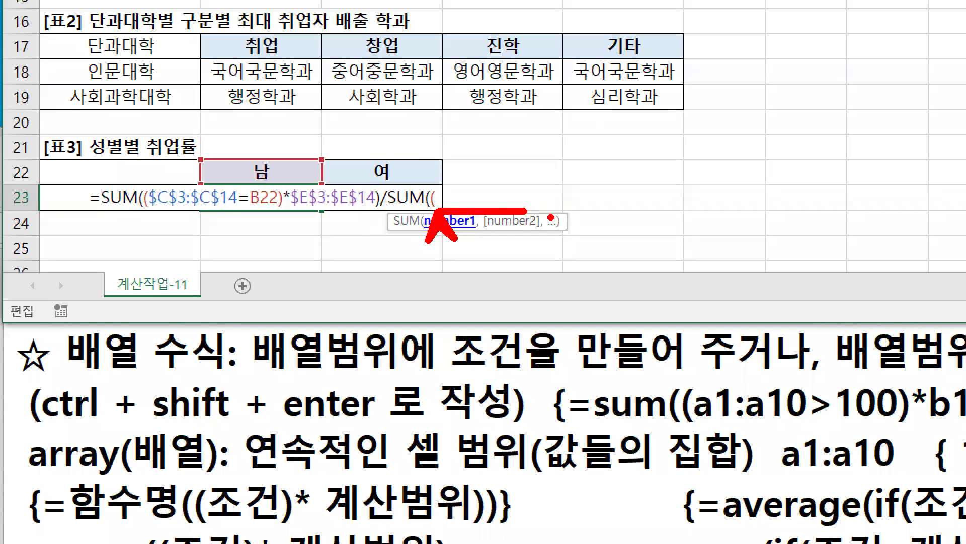
{"action": "key", "text": "Escape"}
{"action": "scroll", "coordinate": [232, 285], "scroll_direction": "up", "scroll_amount": 2}
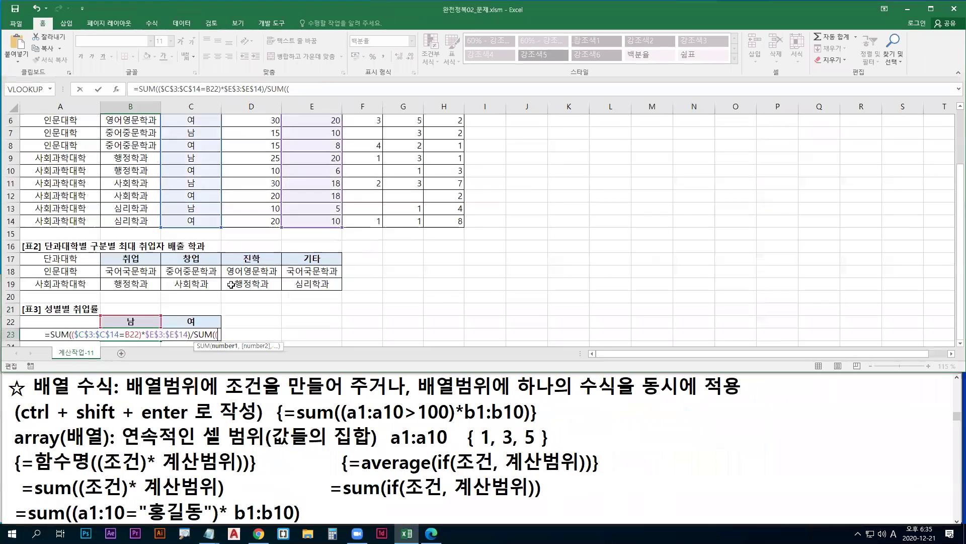
{"action": "double_click", "coordinate": [351, 10]}
{"action": "scroll", "coordinate": [199, 151], "scroll_direction": "up", "scroll_amount": 1}
{"action": "left_click_drag", "start_coordinate": [190, 144], "coordinate": [208, 283]}
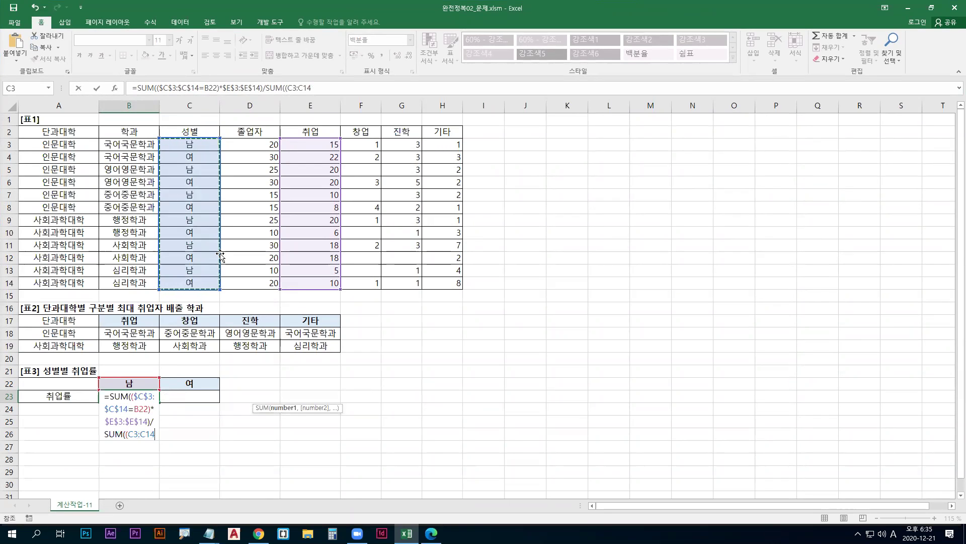
{"action": "key", "text": "F4"}
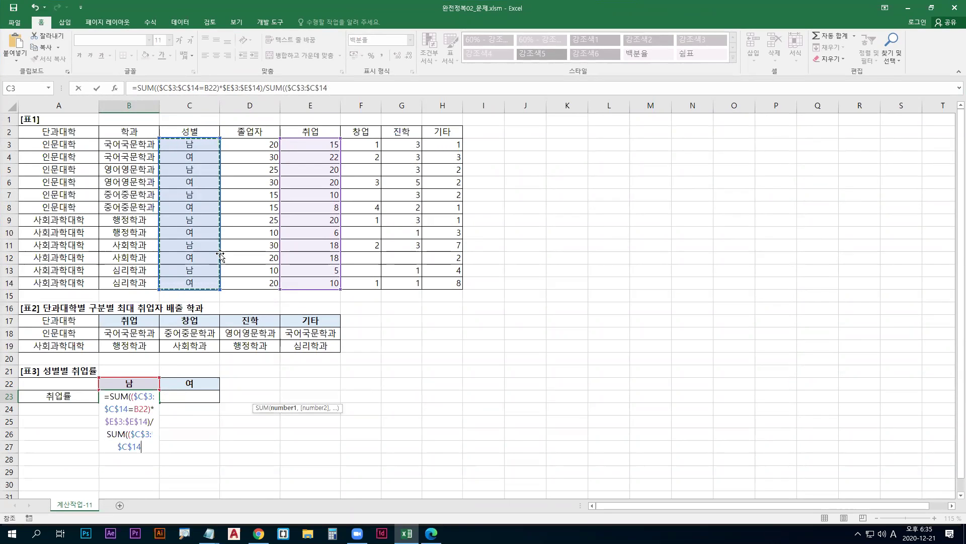
Complete the divisor's condition by comparing the 성별 range with B22 and closing its parenthesis.
{"action": "left_click", "coordinate": [334, 87]}
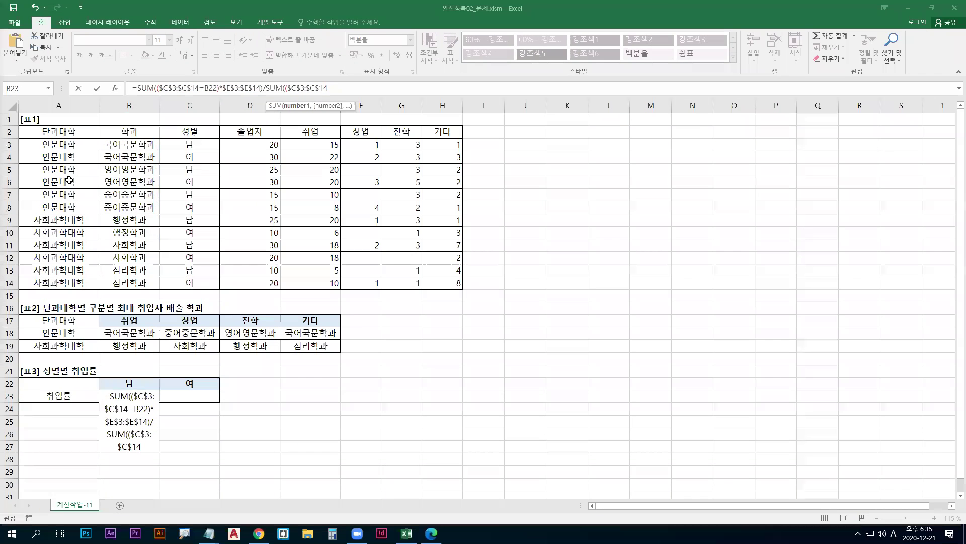
{"action": "type", "text": "="}
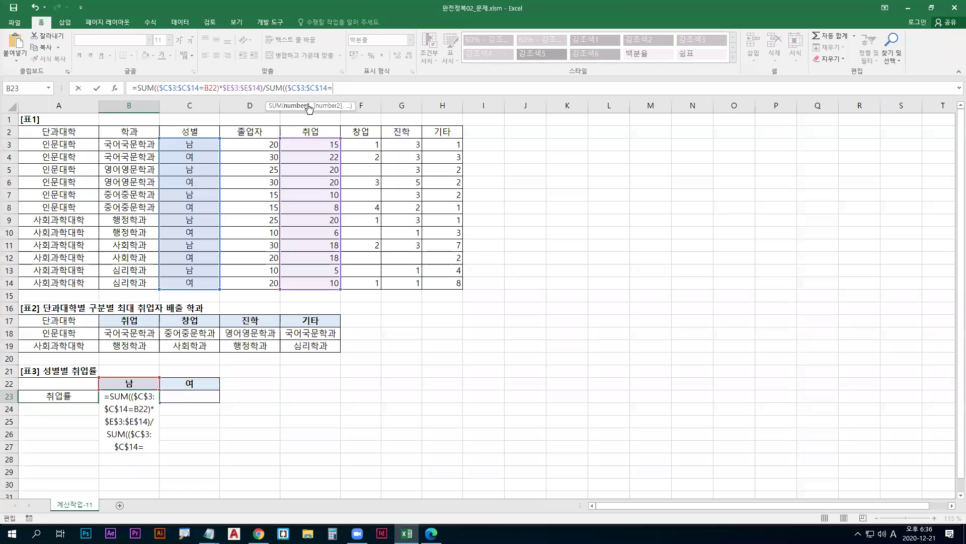
{"action": "left_click", "coordinate": [122, 383]}
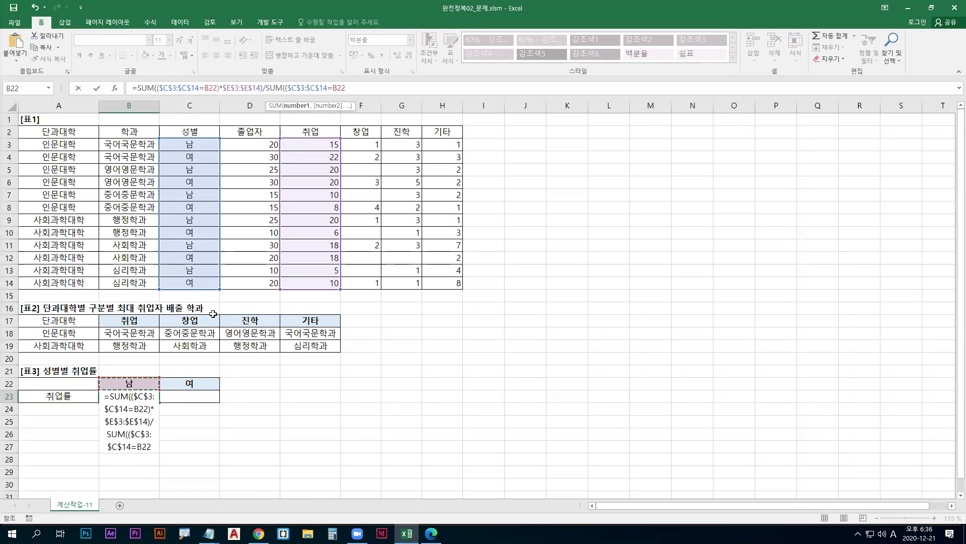
{"action": "type", "text": ")"}
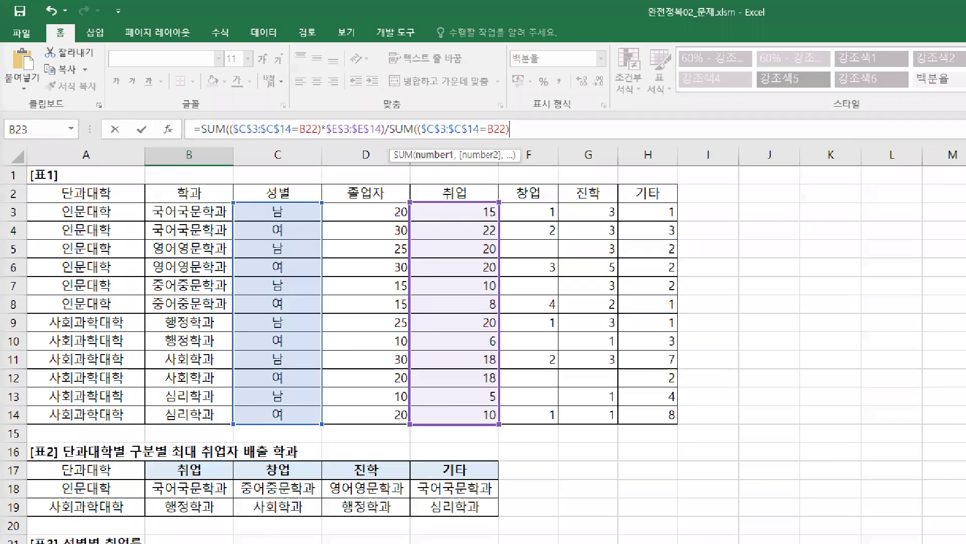
{"action": "mouse_move", "coordinate": [633, 176]}
{"action": "left_mouse_down"}
{"action": "mouse_move", "coordinate": [666, 173]}
{"action": "mouse_move", "coordinate": [639, 189]}
{"action": "mouse_move", "coordinate": [640, 169]}
{"action": "mouse_move", "coordinate": [660, 189]}
{"action": "mouse_move", "coordinate": [697, 167]}
{"action": "mouse_move", "coordinate": [688, 184]}
{"action": "left_mouse_up"}
{"action": "key", "text": "b"}
{"action": "key", "text": "Escape"}
Multiply the divisor's condition by the absolute 졸업자 range $D$3:$D$14 and close the second SUM function.
{"action": "type", "text": "*"}
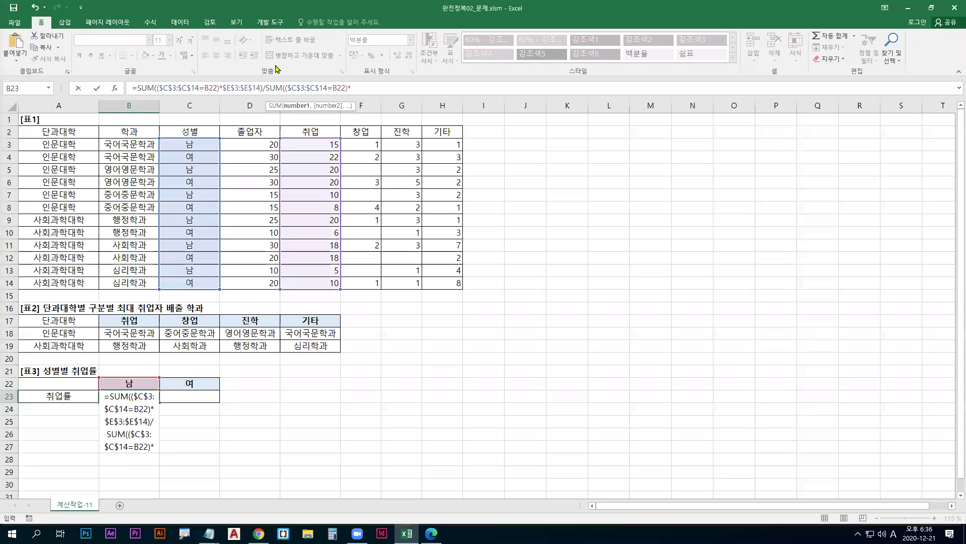
{"action": "left_click", "coordinate": [254, 147]}
{"action": "left_click_drag", "start_coordinate": [255, 146], "coordinate": [253, 285]}
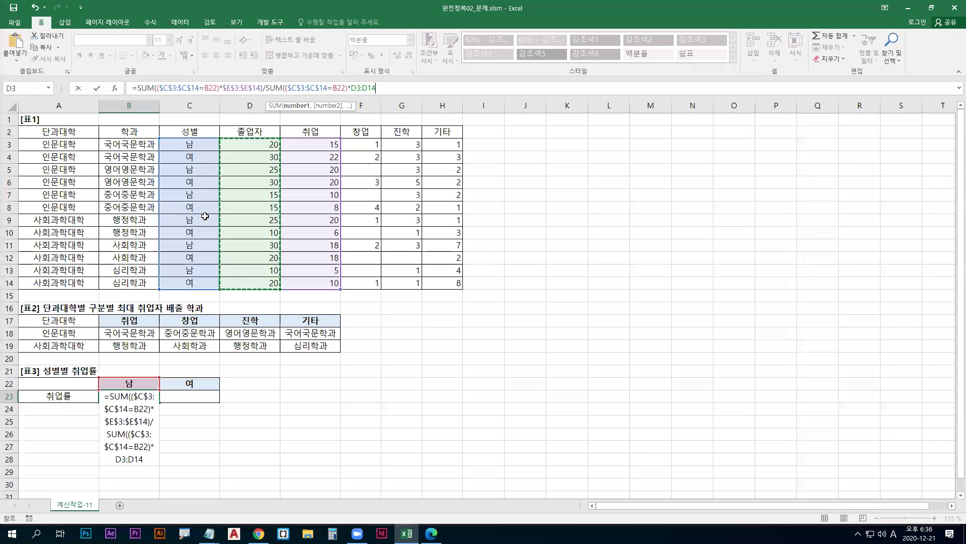
{"action": "key", "text": "F4"}
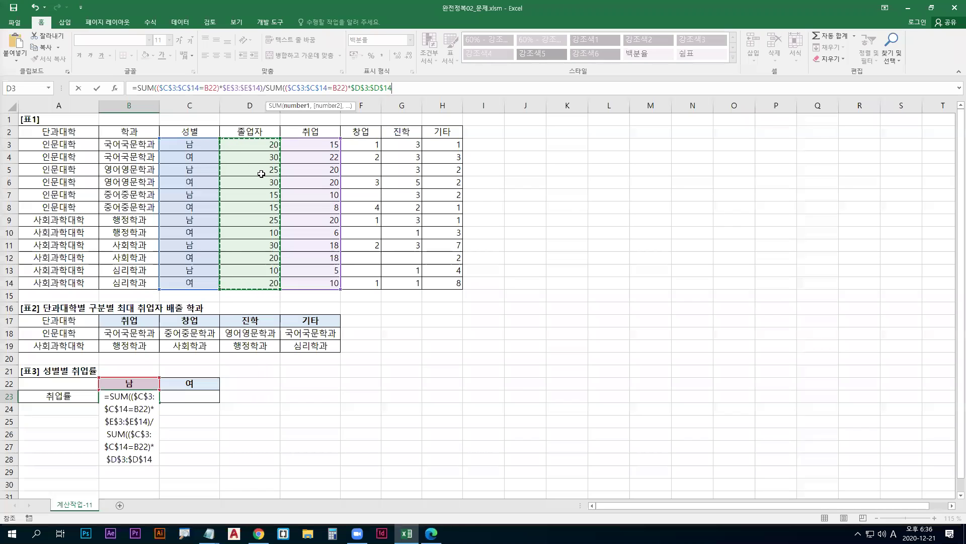
{"action": "type", "text": ")"}
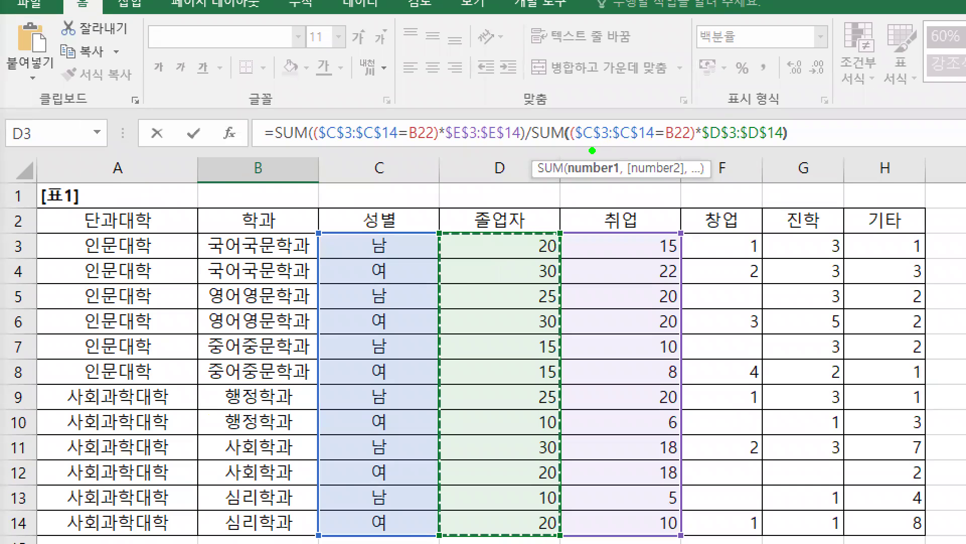
Enter =SUM(($C$3:$C$14=B22)*$E$3:$E$14)/SUM(($C$3:$C$14=B22)*$D$3:$D$14) in B23 as an array formula.
{"action": "left_click_drag", "start_coordinate": [276, 147], "coordinate": [799, 149]}
{"action": "key", "text": "b"}
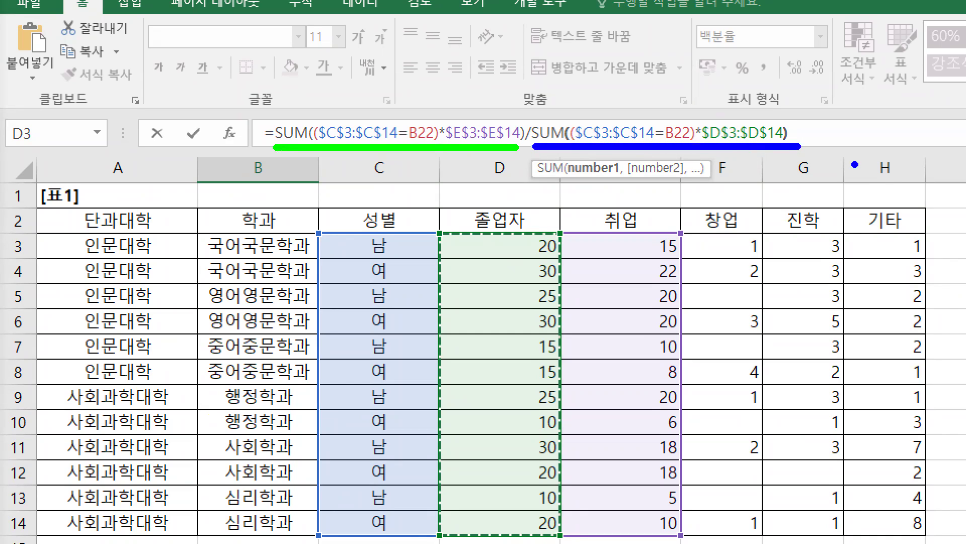
{"action": "key", "text": "r"}
{"action": "left_click_drag", "start_coordinate": [540, 110], "coordinate": [512, 167]}
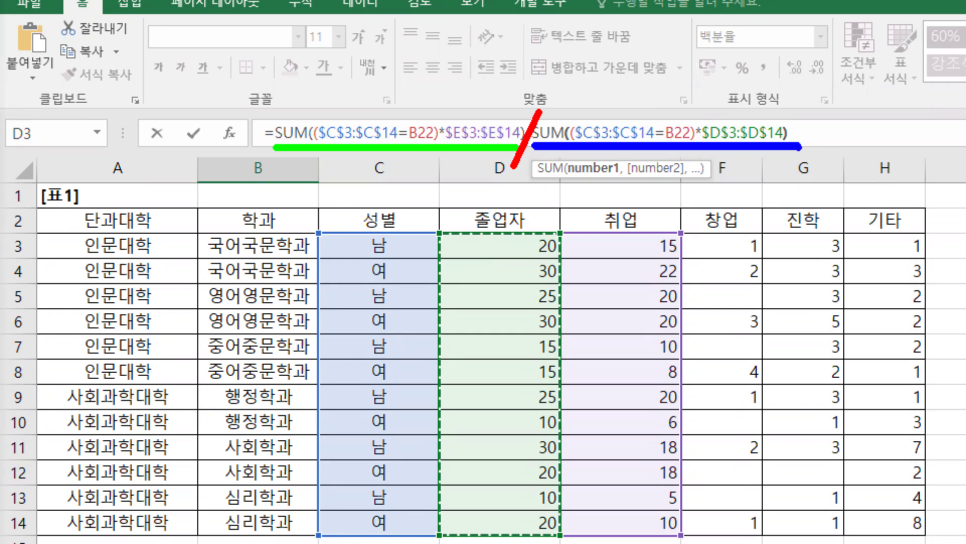
{"action": "key", "text": "ctrl+shift+Return"}
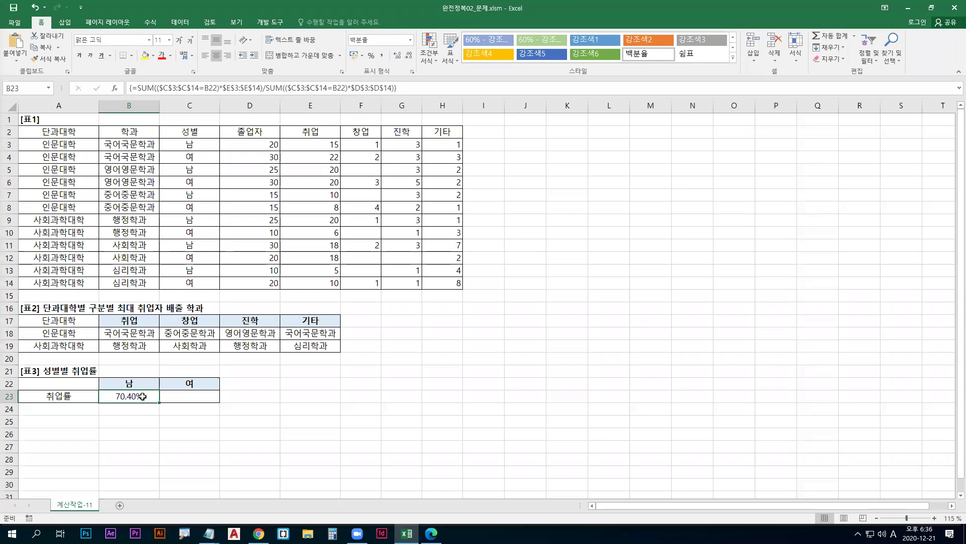
Restore the window beside the Notepad notes and copy the full B23 formula onto its own line above the ☆ 배열 수식 heading.
{"action": "double_click", "coordinate": [417, 5]}
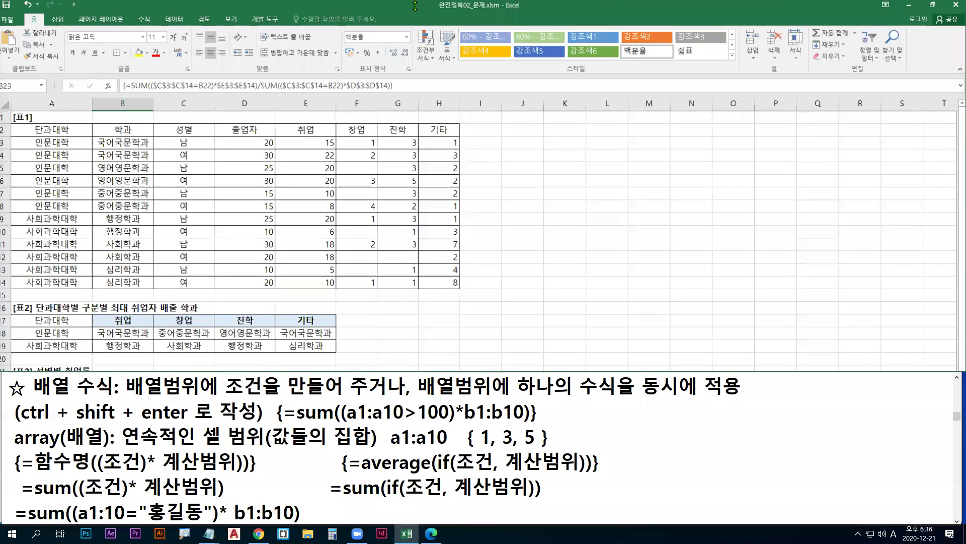
{"action": "scroll", "coordinate": [259, 244], "scroll_direction": "down", "scroll_amount": 2}
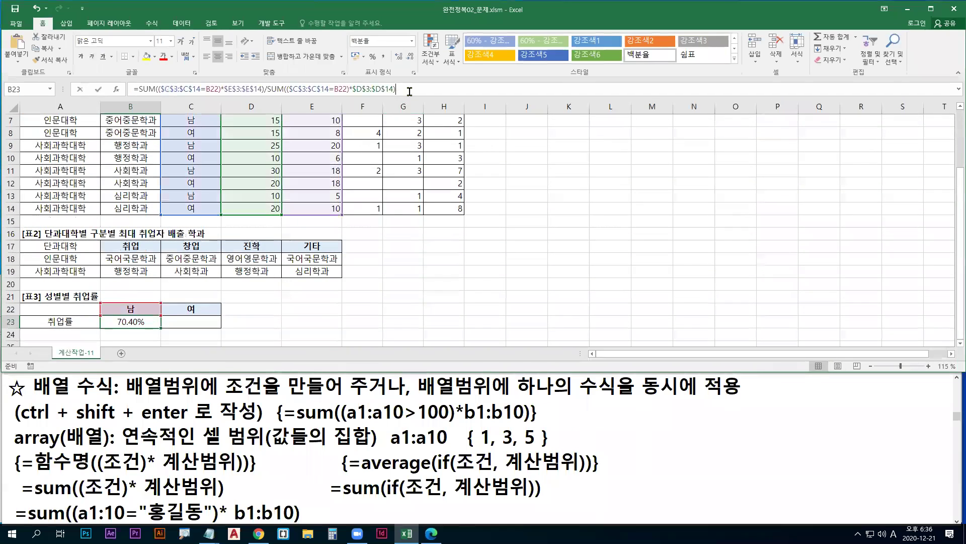
{"action": "double_click", "coordinate": [131, 321]}
{"action": "left_click", "coordinate": [8, 388]}
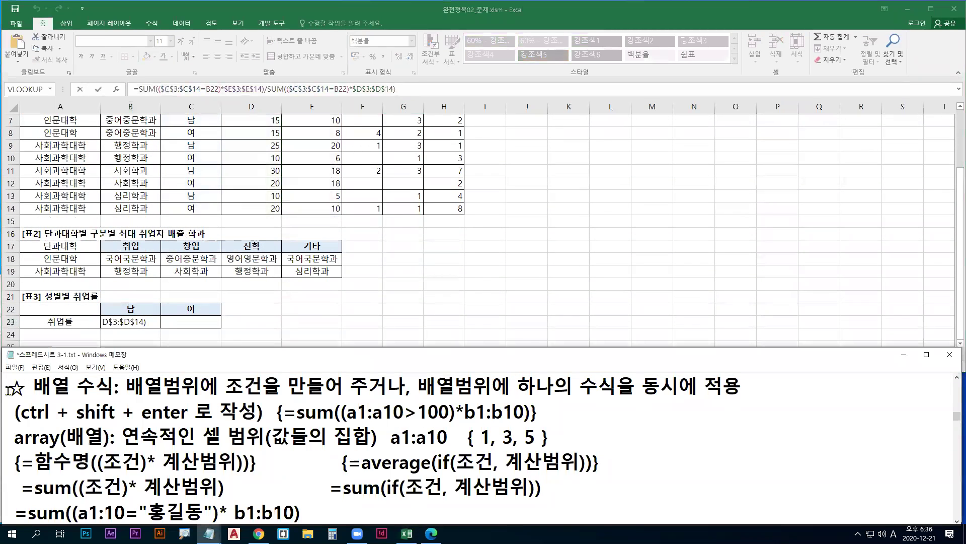
{"action": "type", "text": "=SUM(($C$3:$C$14=B22)*$E$3:$E$14)/SUM(($C$3:$C$14=B22)*$D$3:$D$14)"}
{"action": "key", "text": "Return"}
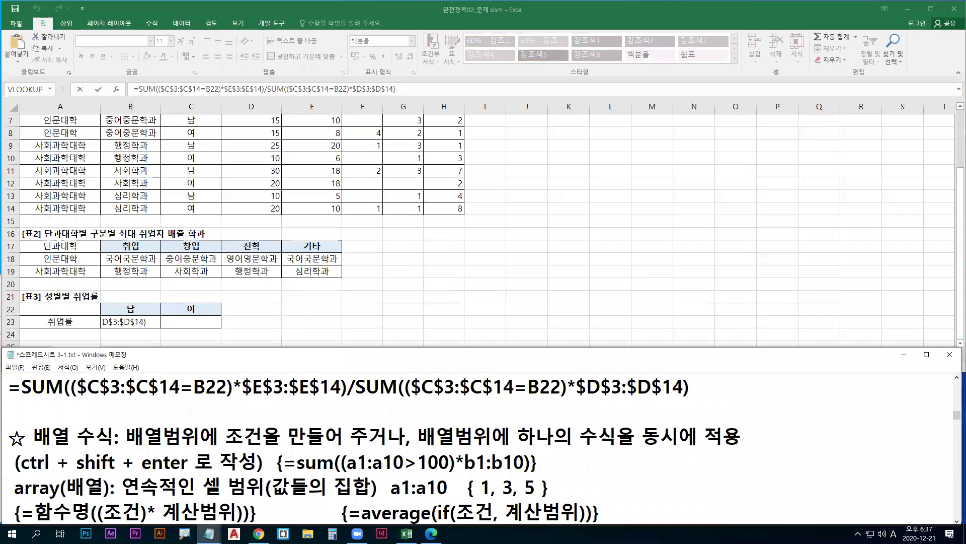
{"action": "left_click_drag", "start_coordinate": [21, 398], "coordinate": [689, 399]}
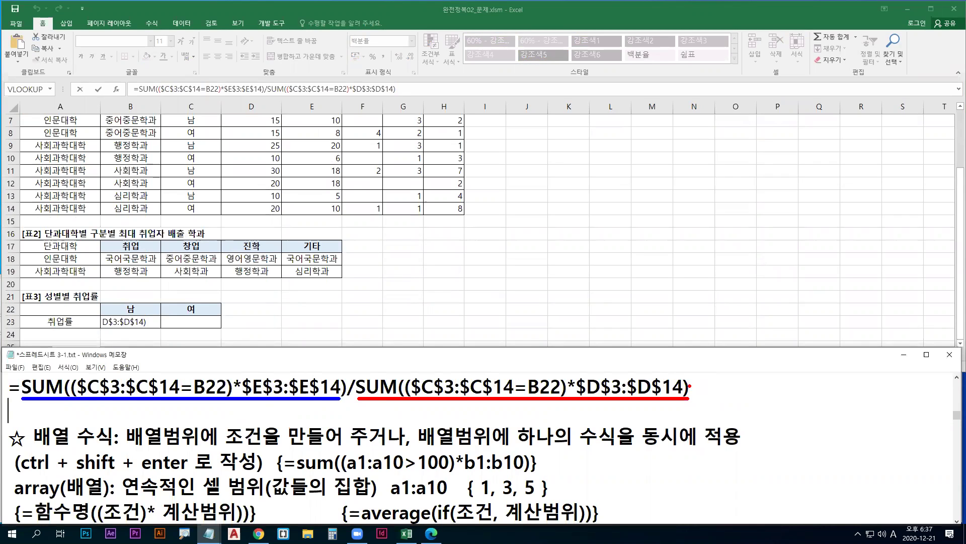
Switch back to Excel, re-enter the B23 formula as an array formula and fill it across to C23.
{"action": "left_click", "coordinate": [152, 321]}
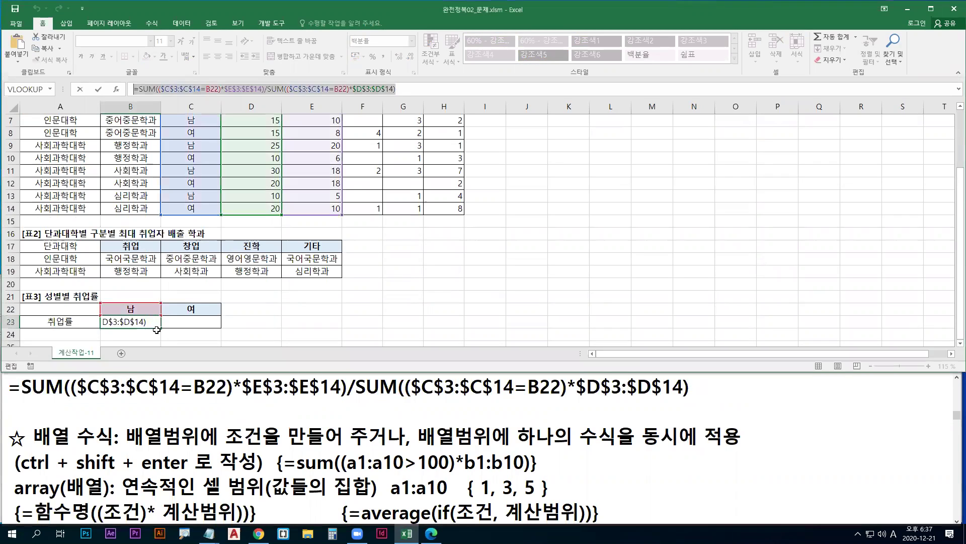
{"action": "key", "text": "ctrl+shift+Return"}
{"action": "mouse_move", "coordinate": [160, 327]}
{"action": "left_mouse_down"}
{"action": "mouse_move", "coordinate": [216, 329]}
{"action": "mouse_move", "coordinate": [199, 328]}
{"action": "left_mouse_up"}
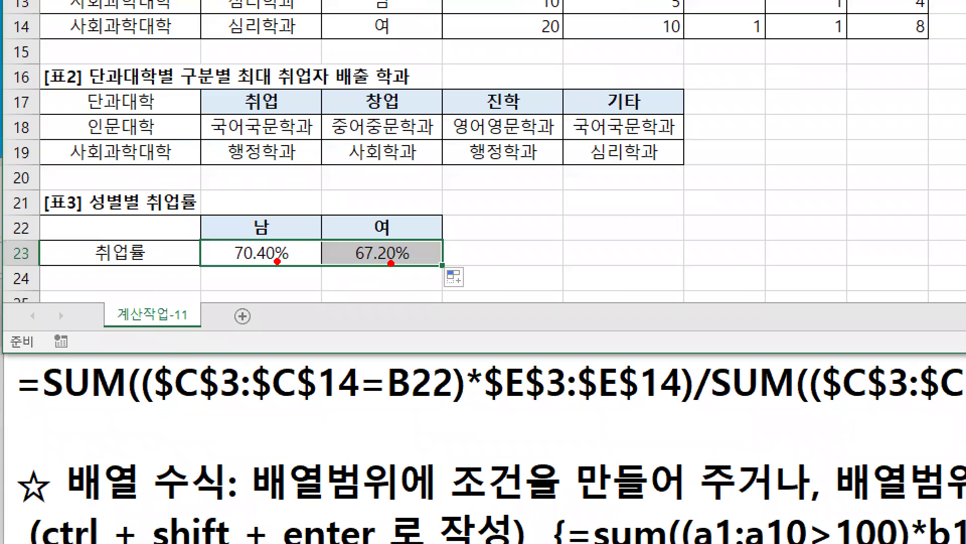
{"action": "left_click", "coordinate": [272, 261]}
{"action": "left_click_drag", "start_coordinate": [378, 267], "coordinate": [393, 267]}
{"action": "left_click_drag", "start_coordinate": [256, 266], "coordinate": [272, 262]}
{"action": "key", "text": "Escape"}
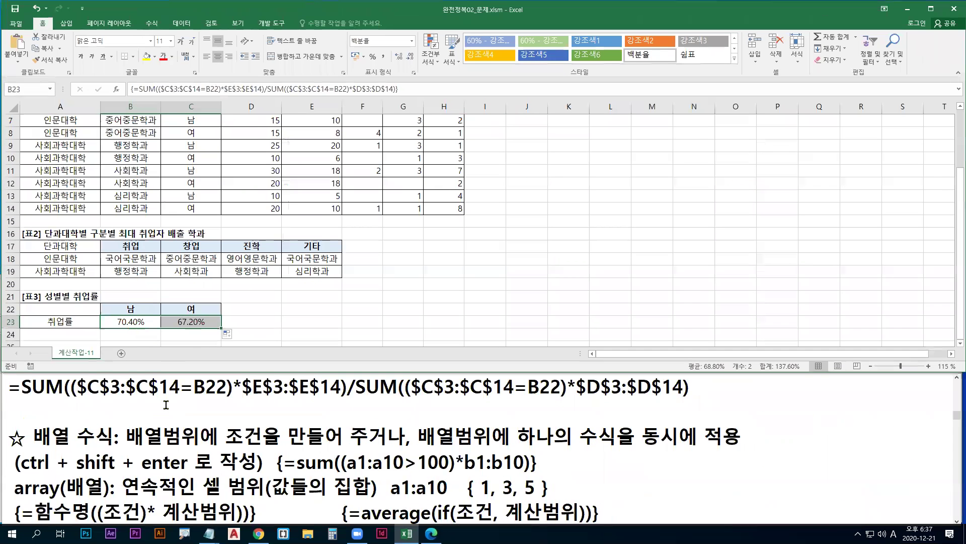
{"action": "left_click", "coordinate": [140, 324]}
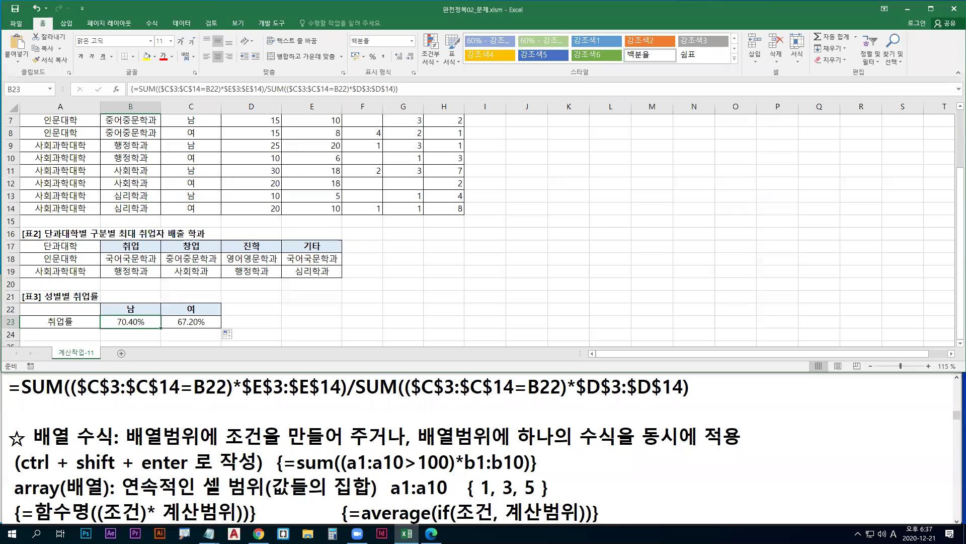
Review the male employment-rate formula in B23 and re-enter it as an array formula.
{"action": "double_click", "coordinate": [133, 322]}
{"action": "left_click_drag", "start_coordinate": [40, 322], "coordinate": [195, 339]}
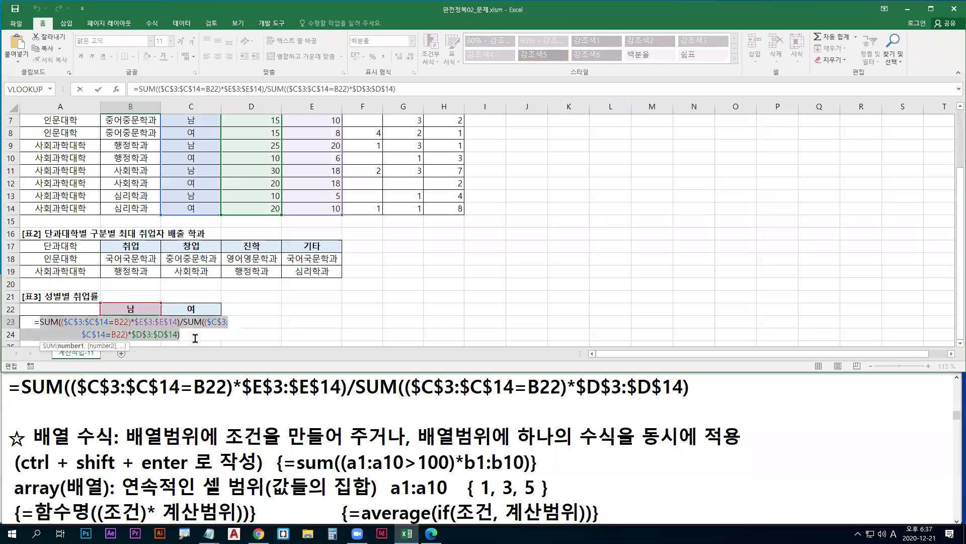
{"action": "key", "text": "ctrl+shift+Return"}
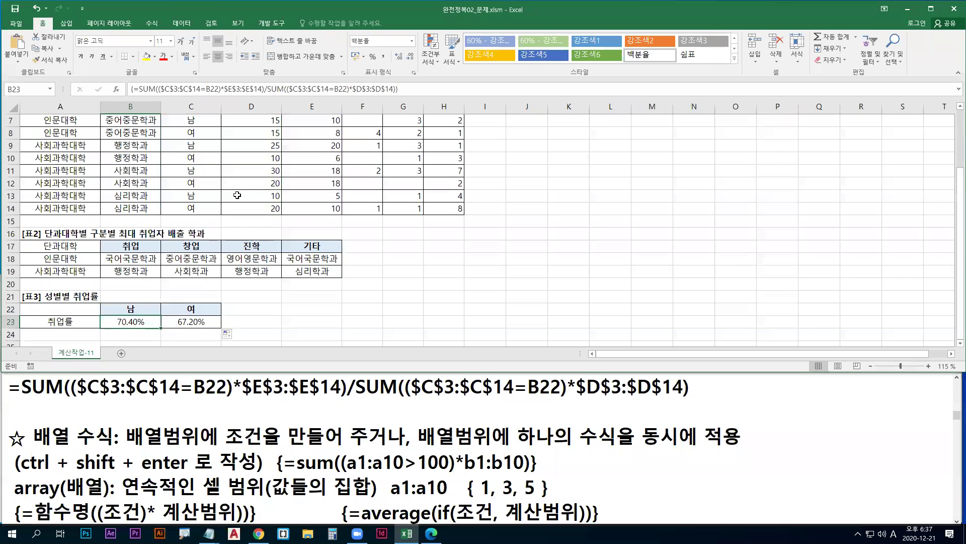
Cut the whole SUM ratio expression after the equals sign from B23's formula.
{"action": "left_click", "coordinate": [133, 90]}
{"action": "left_click_drag", "start_coordinate": [139, 89], "coordinate": [456, 88]}
{"action": "key", "text": "super+c"}
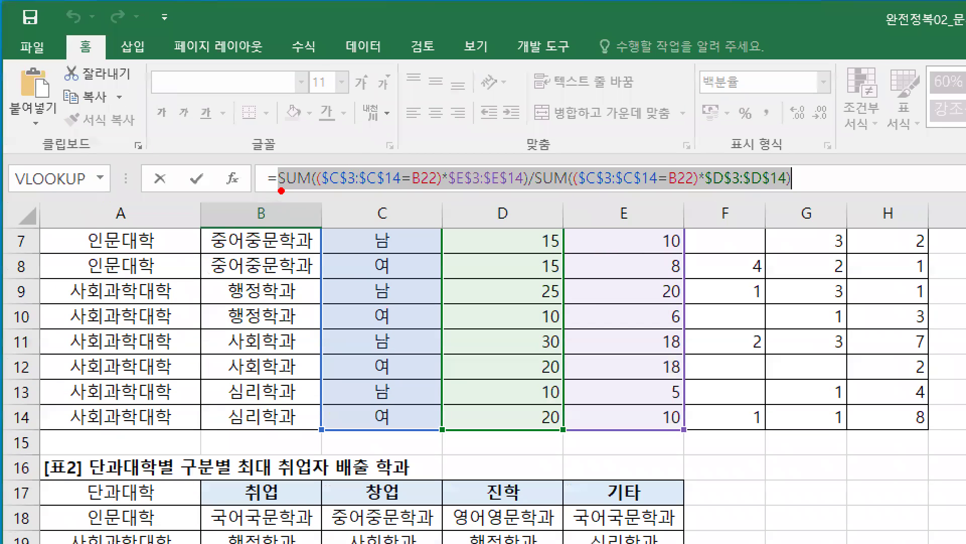
{"action": "mouse_move", "coordinate": [281, 190]}
{"action": "left_mouse_down"}
{"action": "mouse_move", "coordinate": [743, 180]}
{"action": "mouse_move", "coordinate": [790, 191]}
{"action": "mouse_move", "coordinate": [779, 205]}
{"action": "left_mouse_up"}
{"action": "type", "text": "tctrl + X"}
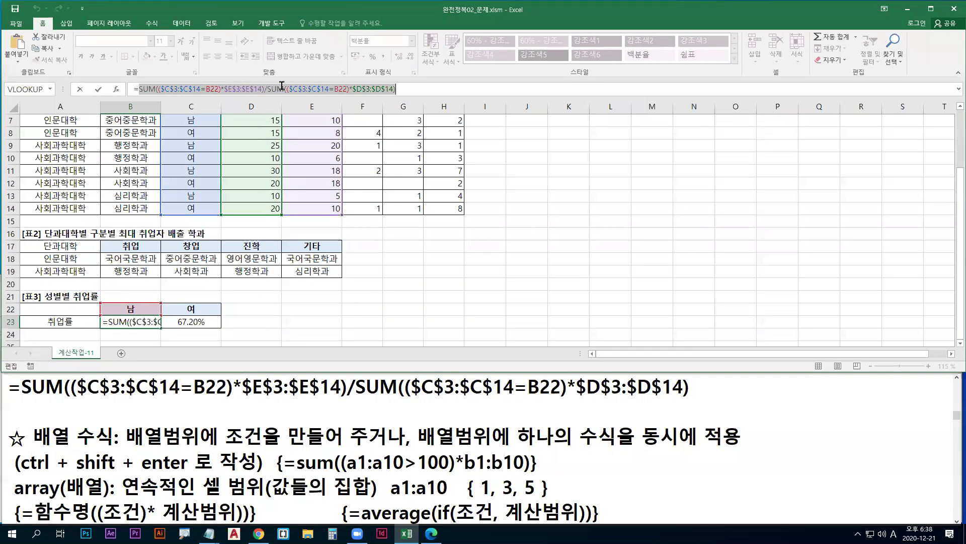
{"action": "right_click", "coordinate": [579, 181]}
{"action": "left_click", "coordinate": [303, 96]}
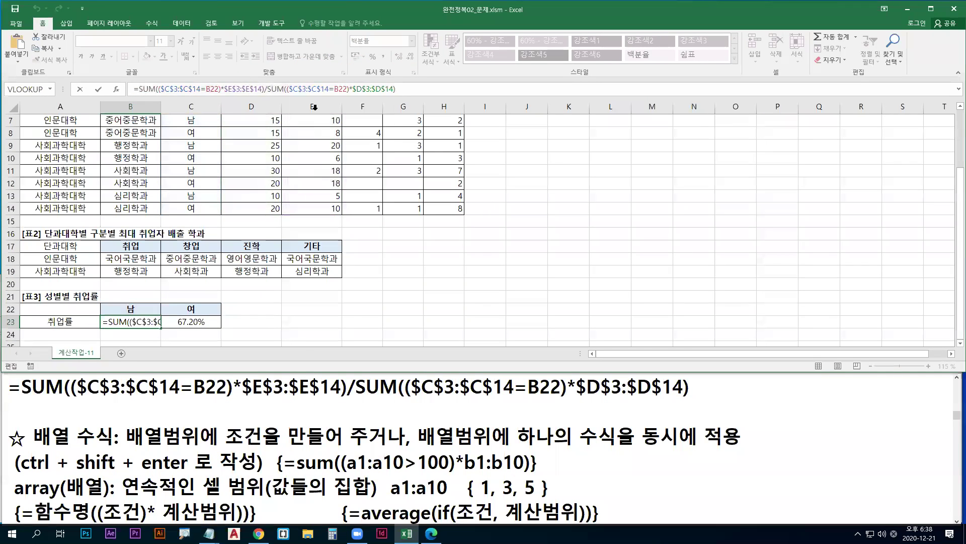
Start a ROUND function after the equals sign in B23 and open its function arguments.
{"action": "type", "text": "=rou"}
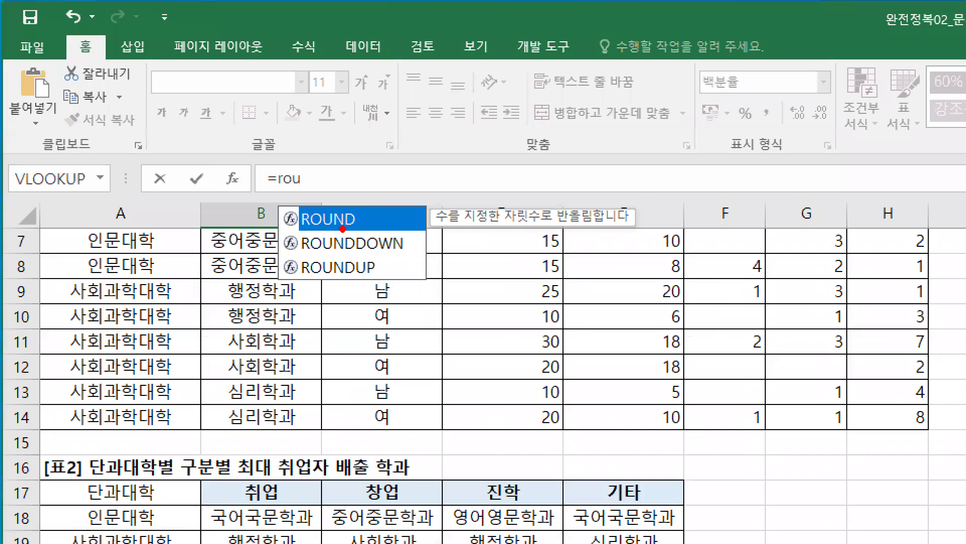
{"action": "left_click_drag", "start_coordinate": [167, 129], "coordinate": [190, 121]}
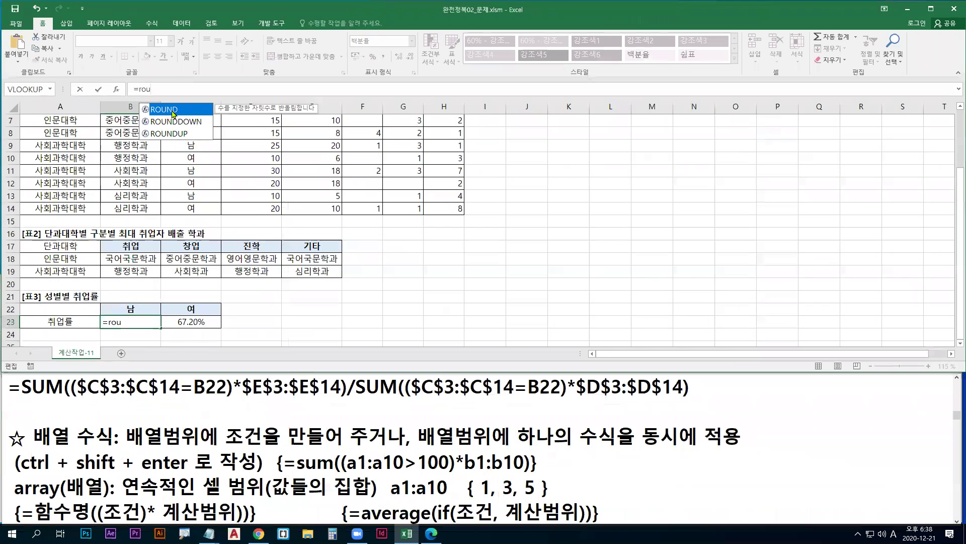
{"action": "double_click", "coordinate": [173, 110]}
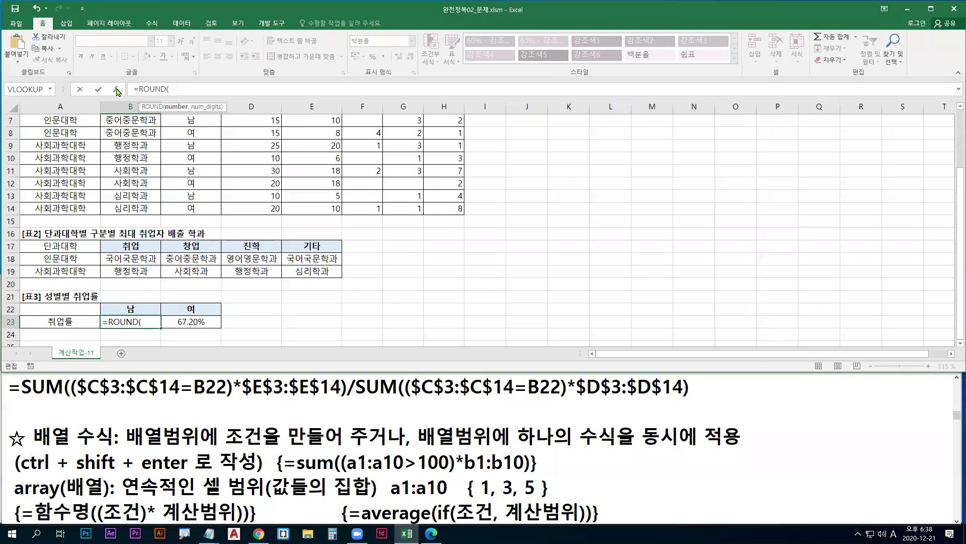
{"action": "left_click", "coordinate": [232, 178]}
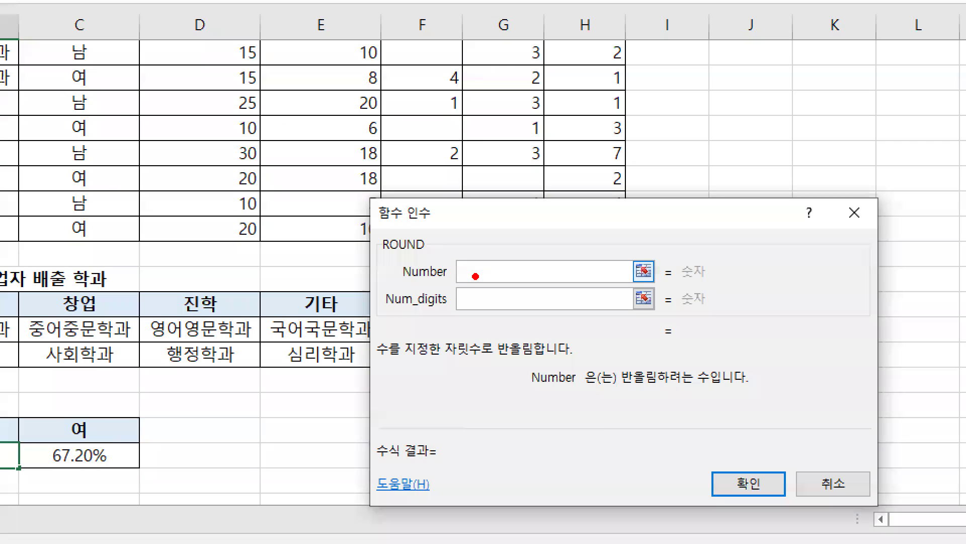
Paste the cut SUM ratio expression as ROUND's Number argument.
{"action": "left_click_drag", "start_coordinate": [391, 230], "coordinate": [405, 210]}
{"action": "left_click_drag", "start_coordinate": [617, 393], "coordinate": [721, 393]}
{"action": "type", "text": "tctrl"}
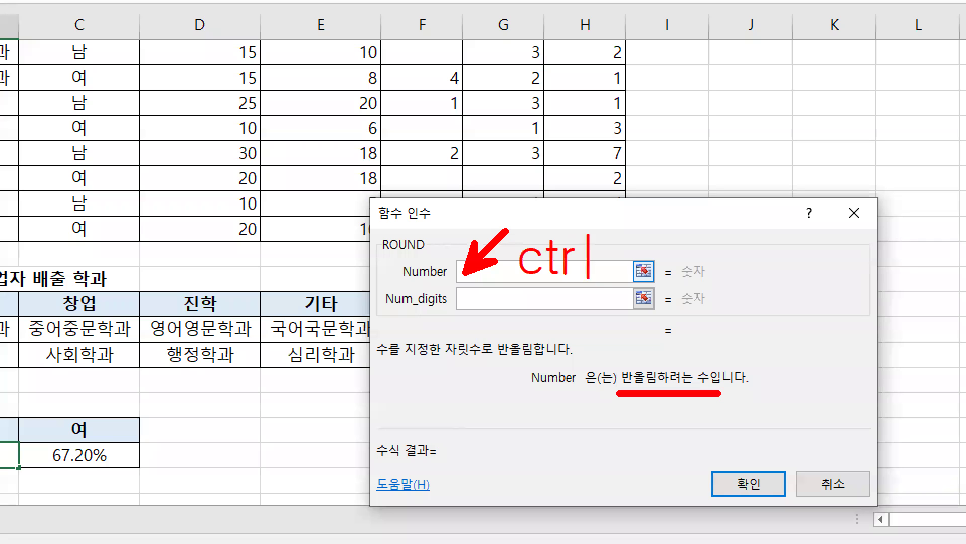
{"action": "type", "text": " + V"}
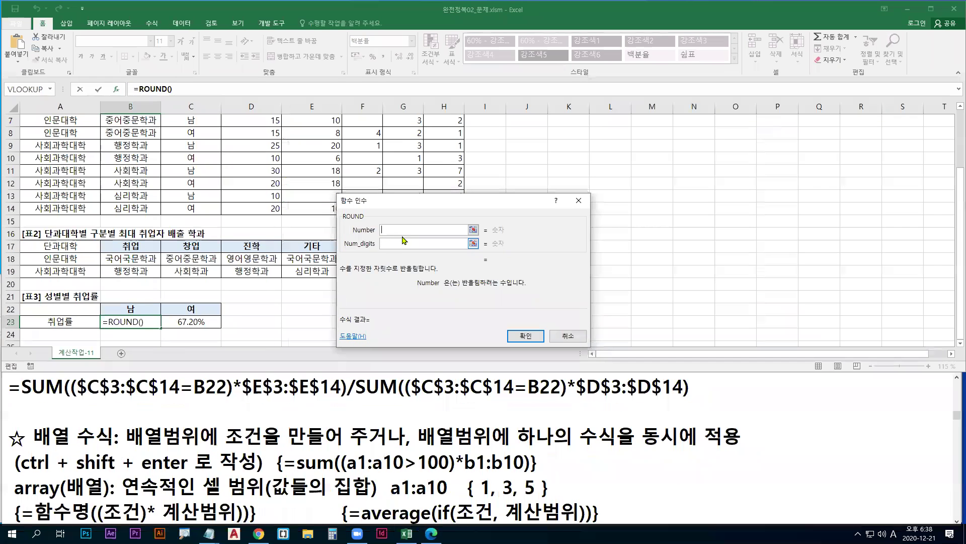
{"action": "right_click", "coordinate": [503, 272]}
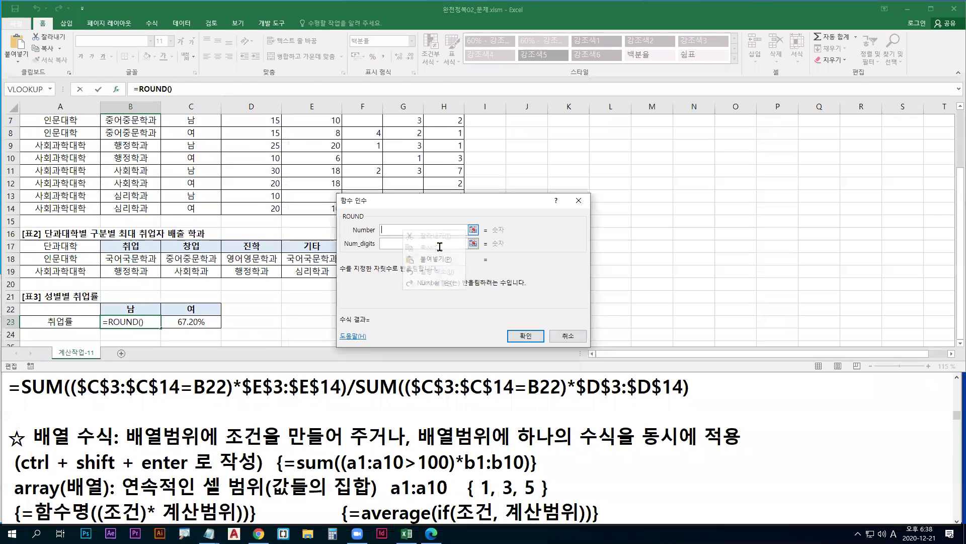
{"action": "left_click", "coordinate": [438, 261]}
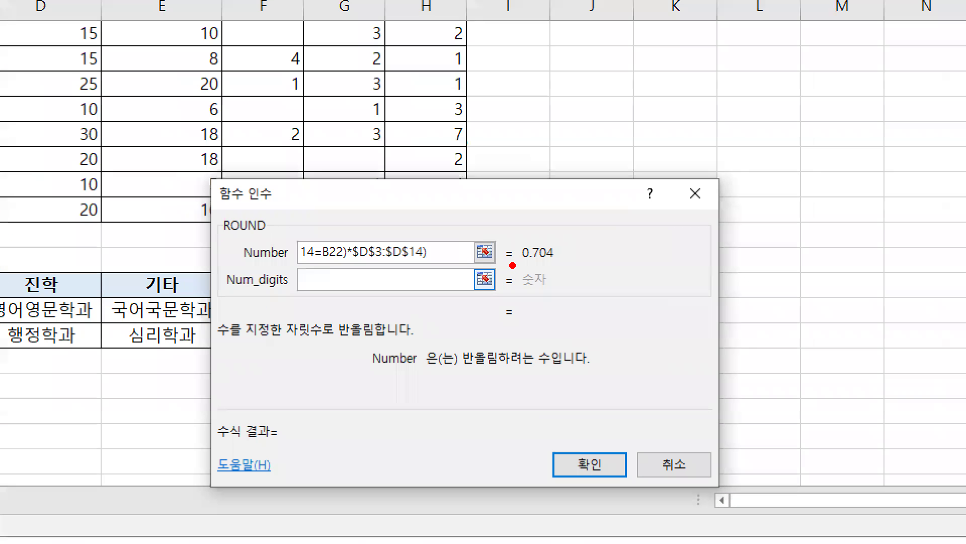
{"action": "left_click_drag", "start_coordinate": [492, 235], "coordinate": [506, 235]}
{"action": "mouse_move", "coordinate": [546, 262]}
{"action": "left_mouse_down"}
{"action": "mouse_move", "coordinate": [561, 262]}
{"action": "mouse_move", "coordinate": [541, 263]}
{"action": "mouse_move", "coordinate": [552, 262]}
{"action": "left_mouse_up"}
{"action": "key", "text": "b"}
{"action": "key", "text": "e"}
{"action": "left_click_drag", "start_coordinate": [294, 288], "coordinate": [371, 285]}
{"action": "key", "text": "Escape"}
{"action": "left_click", "coordinate": [400, 242]}
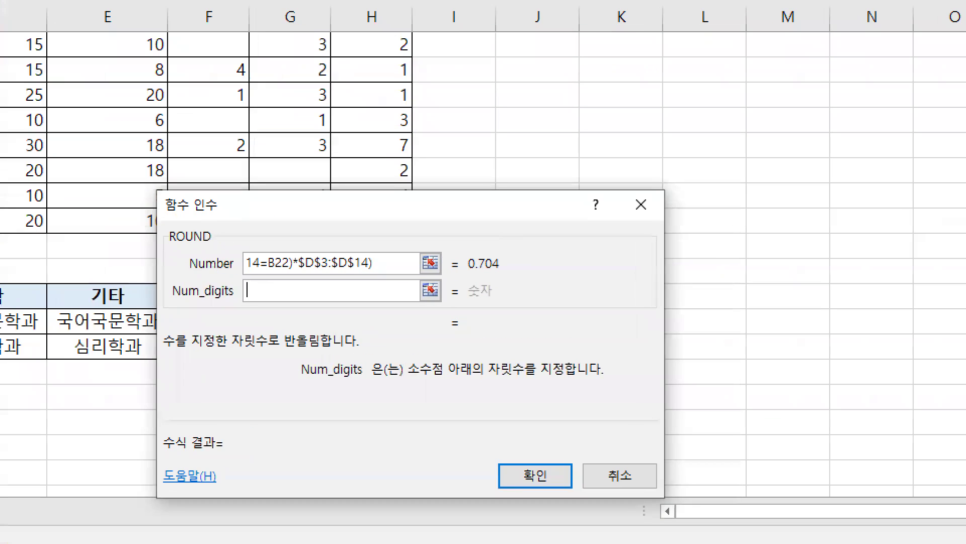
{"action": "left_click_drag", "start_coordinate": [481, 273], "coordinate": [489, 273]}
{"action": "key", "text": "g"}
{"action": "mouse_move", "coordinate": [495, 274]}
{"action": "left_mouse_down"}
{"action": "mouse_move", "coordinate": [515, 275]}
{"action": "mouse_move", "coordinate": [508, 259]}
{"action": "left_mouse_up"}
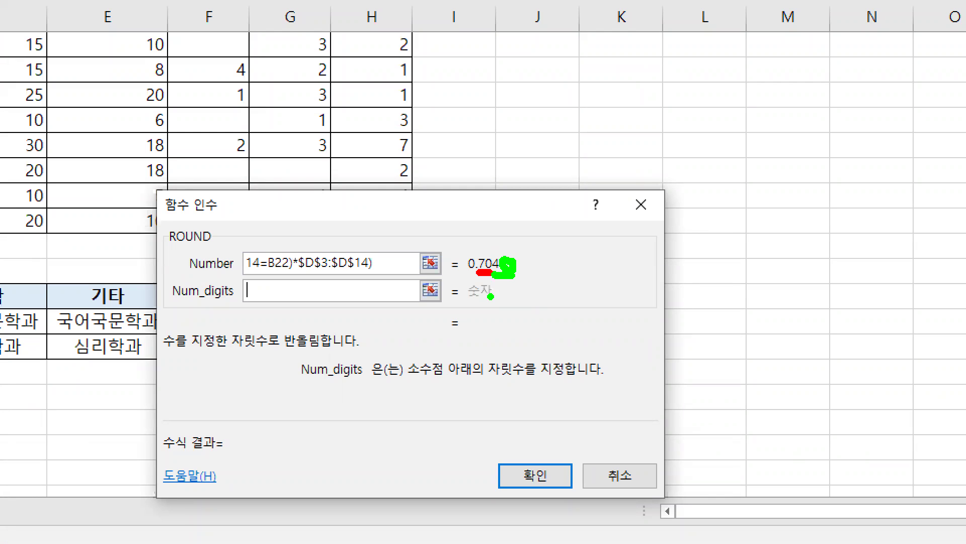
{"action": "key", "text": "r"}
{"action": "mouse_move", "coordinate": [260, 275]}
{"action": "left_mouse_down"}
{"action": "mouse_move", "coordinate": [247, 294]}
{"action": "mouse_move", "coordinate": [280, 291]}
{"action": "left_mouse_up"}
{"action": "left_click_drag", "start_coordinate": [266, 275], "coordinate": [260, 309]}
{"action": "key", "text": "g"}
{"action": "mouse_move", "coordinate": [514, 276]}
{"action": "left_mouse_down"}
{"action": "mouse_move", "coordinate": [540, 275]}
{"action": "mouse_move", "coordinate": [521, 243]}
{"action": "mouse_move", "coordinate": [506, 257]}
{"action": "left_mouse_up"}
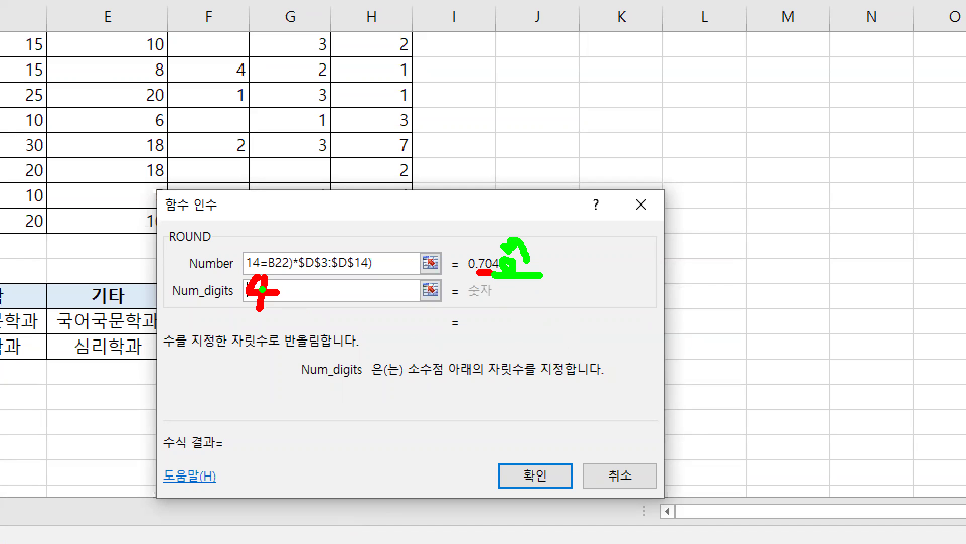
{"action": "key", "text": "e"}
{"action": "key", "text": "r"}
{"action": "left_click_drag", "start_coordinate": [471, 276], "coordinate": [547, 276]}
{"action": "left_click_drag", "start_coordinate": [485, 274], "coordinate": [505, 274]}
{"action": "mouse_move", "coordinate": [464, 203]}
{"action": "left_mouse_down"}
{"action": "mouse_move", "coordinate": [483, 205]}
{"action": "mouse_move", "coordinate": [469, 239]}
{"action": "mouse_move", "coordinate": [508, 220]}
{"action": "mouse_move", "coordinate": [573, 220]}
{"action": "mouse_move", "coordinate": [551, 230]}
{"action": "left_mouse_up"}
{"action": "left_click", "coordinate": [521, 222]}
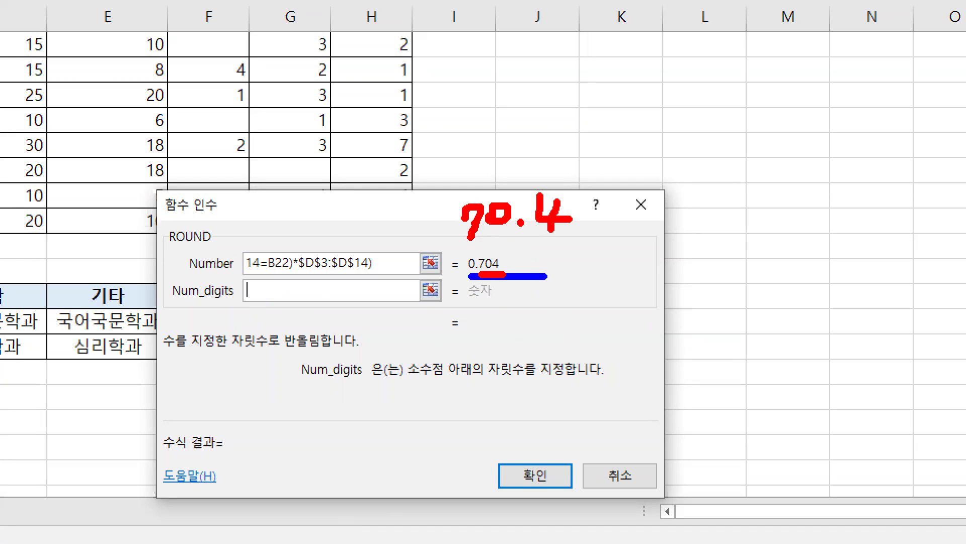
{"action": "left_click_drag", "start_coordinate": [584, 195], "coordinate": [591, 196]}
{"action": "left_click_drag", "start_coordinate": [608, 202], "coordinate": [593, 223]}
{"action": "left_click", "coordinate": [606, 223]}
{"action": "key", "text": "g"}
{"action": "mouse_move", "coordinate": [506, 261]}
{"action": "left_mouse_down"}
{"action": "mouse_move", "coordinate": [520, 273]}
{"action": "mouse_move", "coordinate": [508, 259]}
{"action": "left_mouse_up"}
{"action": "mouse_move", "coordinate": [567, 206]}
{"action": "left_mouse_down"}
{"action": "mouse_move", "coordinate": [572, 216]}
{"action": "mouse_move", "coordinate": [579, 208]}
{"action": "left_mouse_up"}
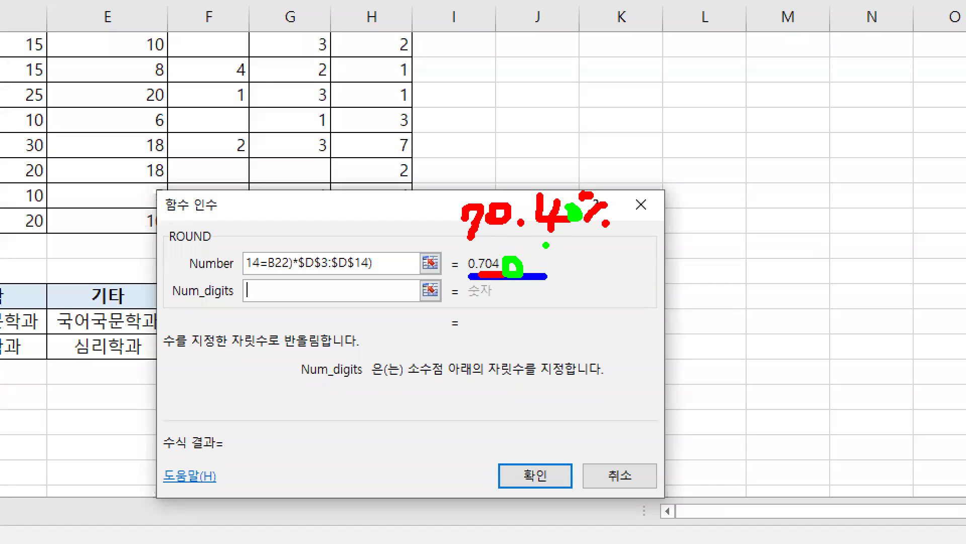
{"action": "mouse_move", "coordinate": [267, 279]}
{"action": "left_mouse_down"}
{"action": "mouse_move", "coordinate": [253, 302]}
{"action": "mouse_move", "coordinate": [290, 300]}
{"action": "mouse_move", "coordinate": [268, 313]}
{"action": "left_mouse_up"}
{"action": "key", "text": "Escape"}
Set ROUND's Num_digits to 2 and enter the B23 formula as an array formula.
{"action": "type", "text": "2"}
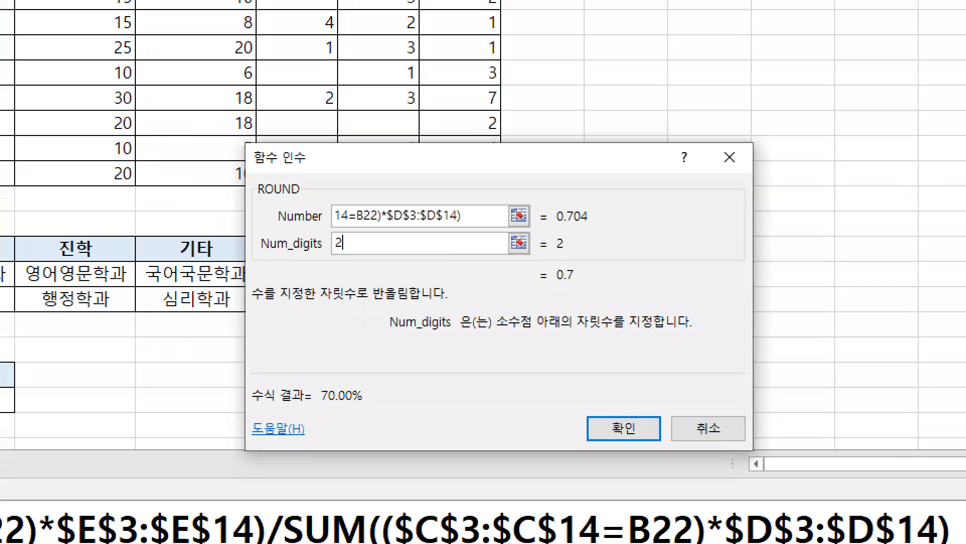
{"action": "left_click_drag", "start_coordinate": [556, 288], "coordinate": [589, 289]}
{"action": "left_click_drag", "start_coordinate": [332, 256], "coordinate": [364, 253]}
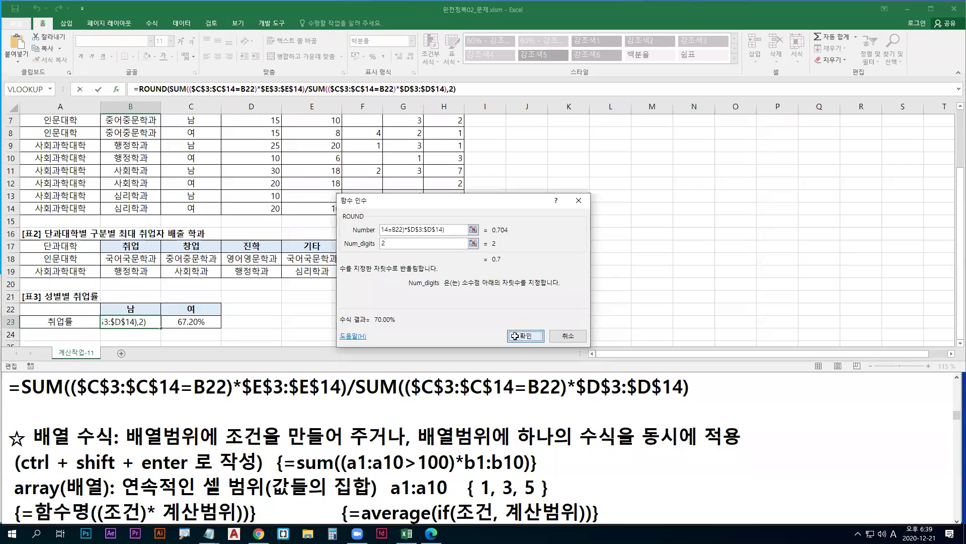
{"action": "key", "text": "ctrl+shift+Return"}
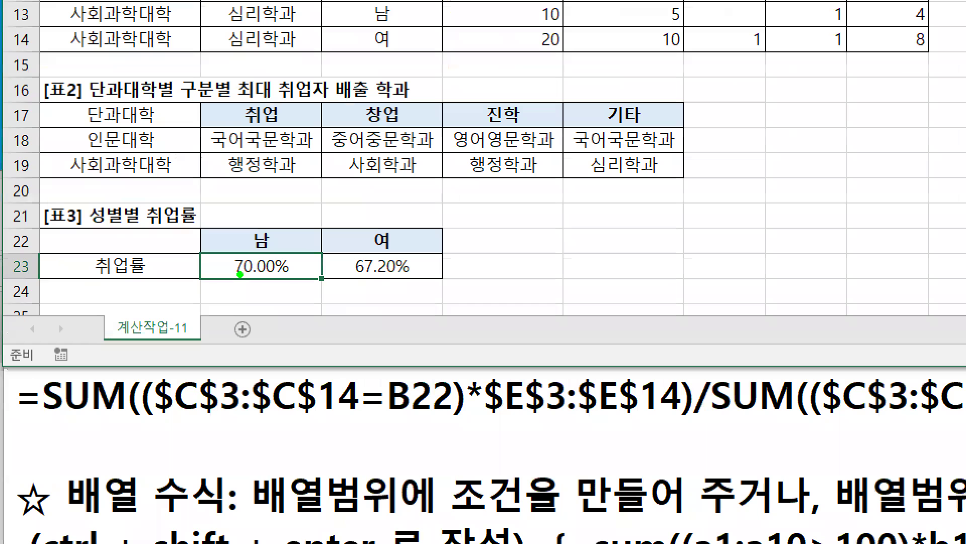
{"action": "left_click_drag", "start_coordinate": [117, 328], "coordinate": [150, 327]}
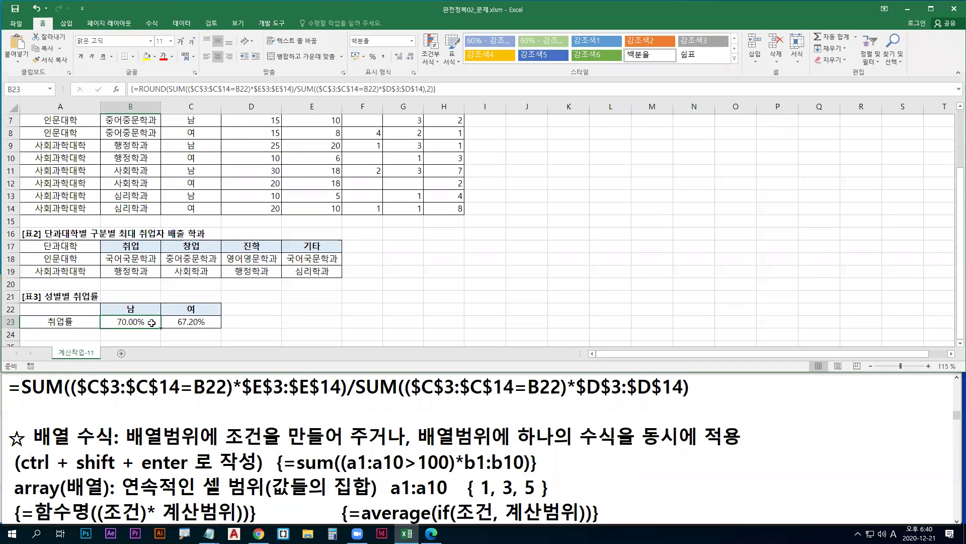
Reopen the ROUND function arguments for B23 and set Num_digits to 4.
{"action": "key", "text": "shift+F3"}
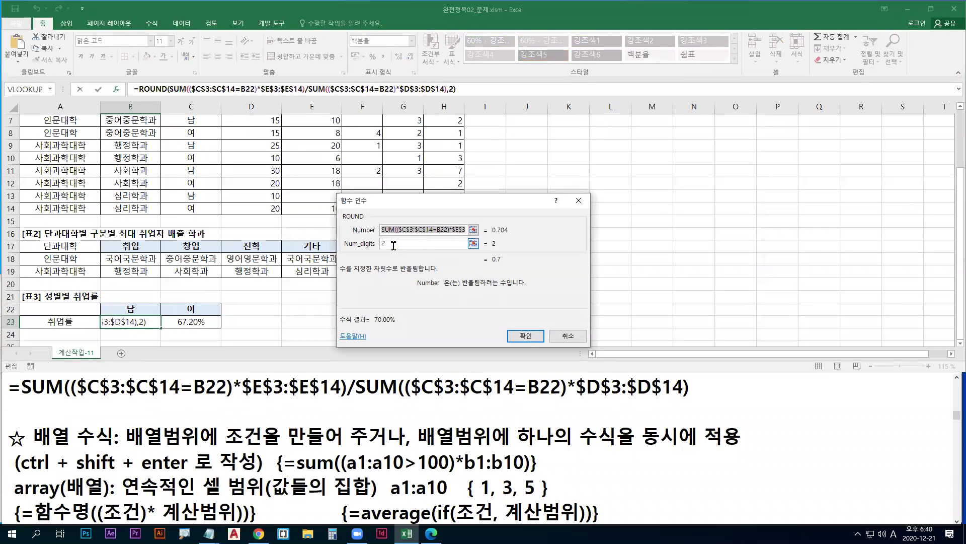
{"action": "key", "text": "Tab"}
{"action": "type", "text": "4"}
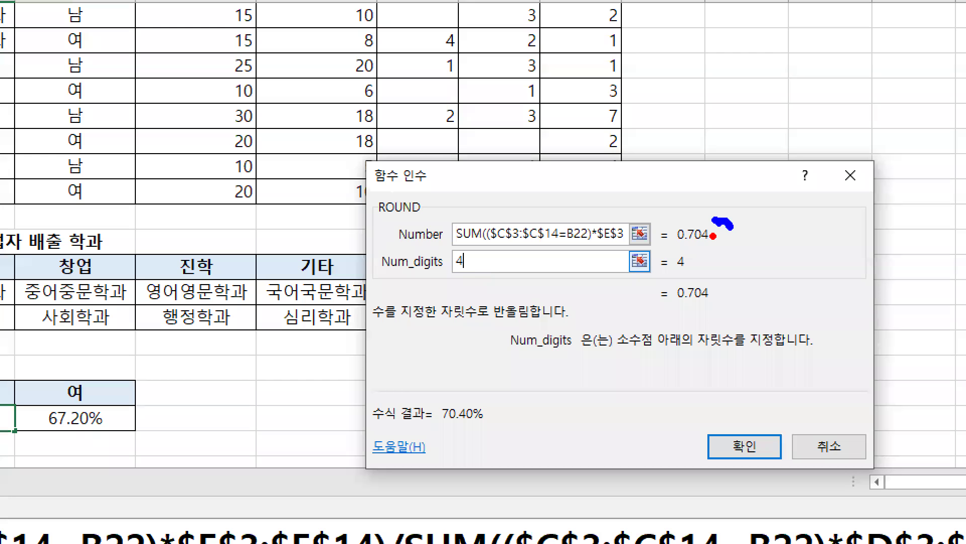
{"action": "key", "text": "Escape"}
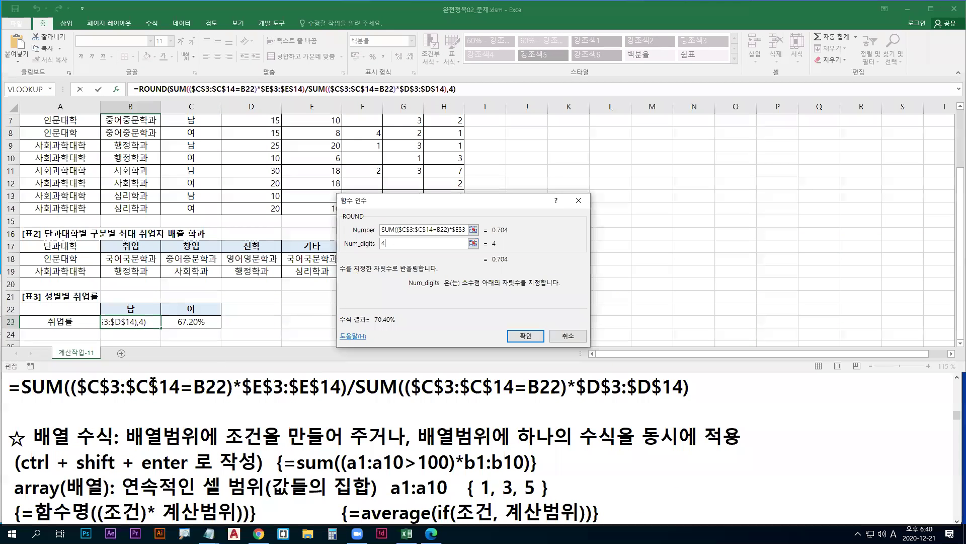
Switch to the Notepad notes and write "=round(반올림하려는 수, 소수점 이하 자릿수" on a new line above the SUM formula.
{"action": "left_click", "coordinate": [23, 381]}
{"action": "key", "text": "Left"}
{"action": "key", "text": "Return"}
{"action": "key", "text": "Up"}
{"action": "type", "text": "=round"}
{"action": "key", "text": "BackSpace"}
{"action": "type", "text": "nd(*"}
{"action": "key", "text": "BackSpace"}
{"action": "key", "text": "Hangul"}
{"action": "type", "text": "반올"}
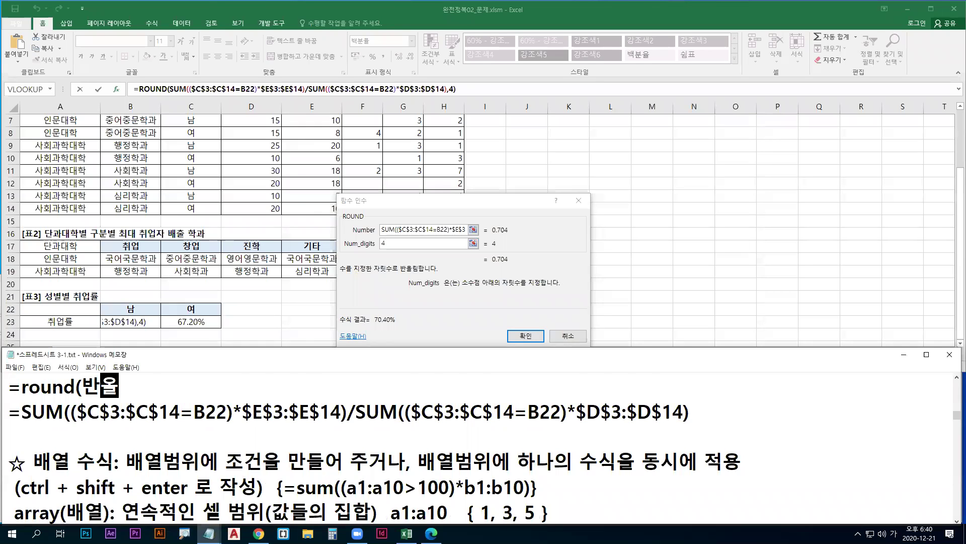
{"action": "type", "text": "림하려는 수, "}
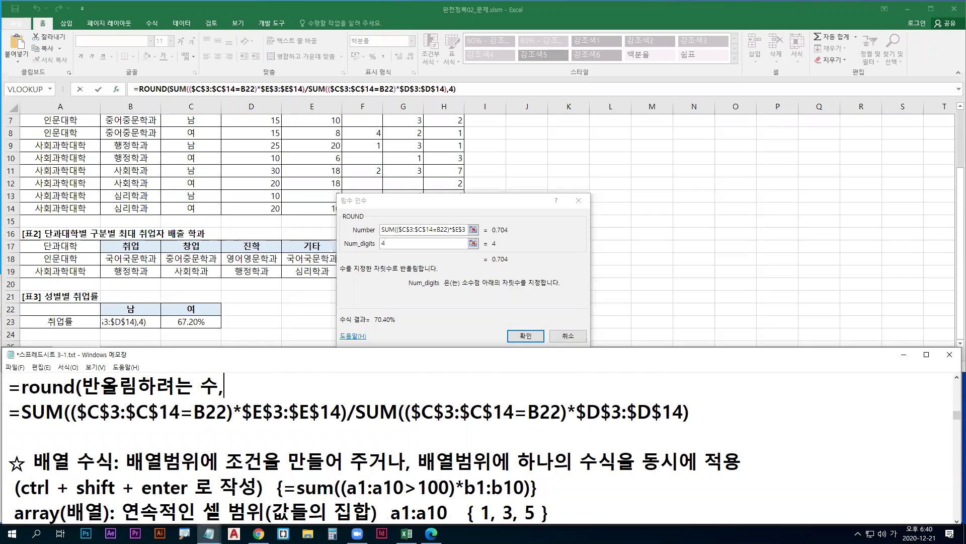
{"action": "type", "text": "소수점 "}
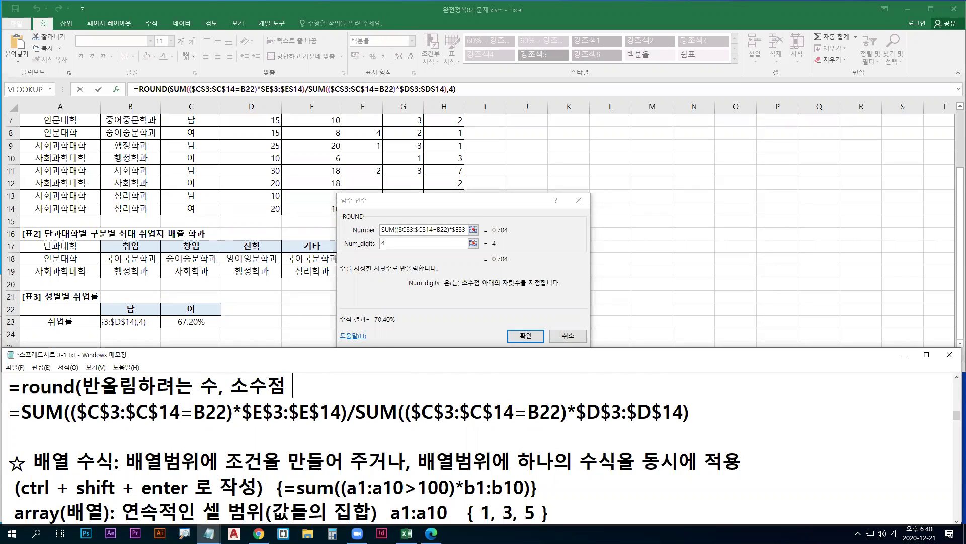
{"action": "type", "text": "이하 자릿수"}
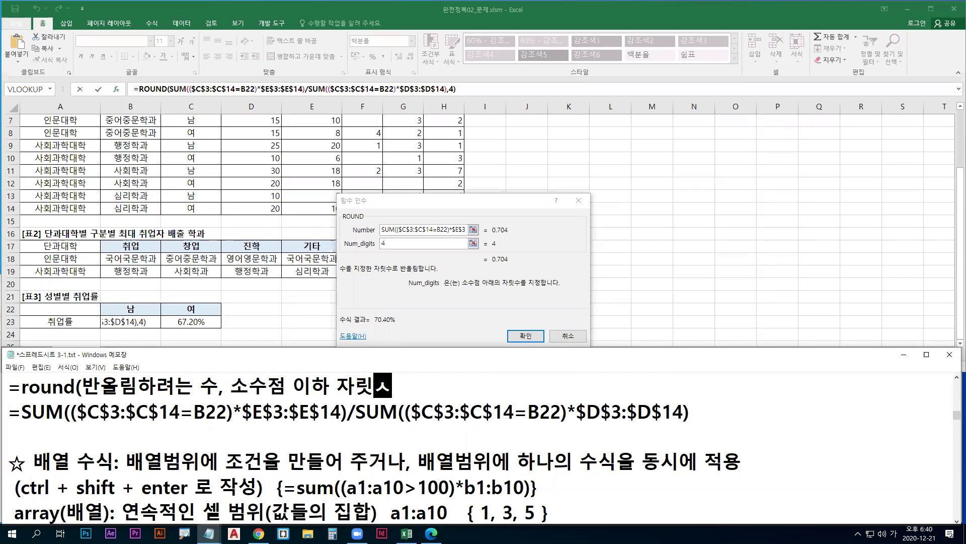
Complete the ROUND syntax note by appending "[계산 마치고 나타낼..])" to its line.
{"action": "type", "text": "[계산 마치"}
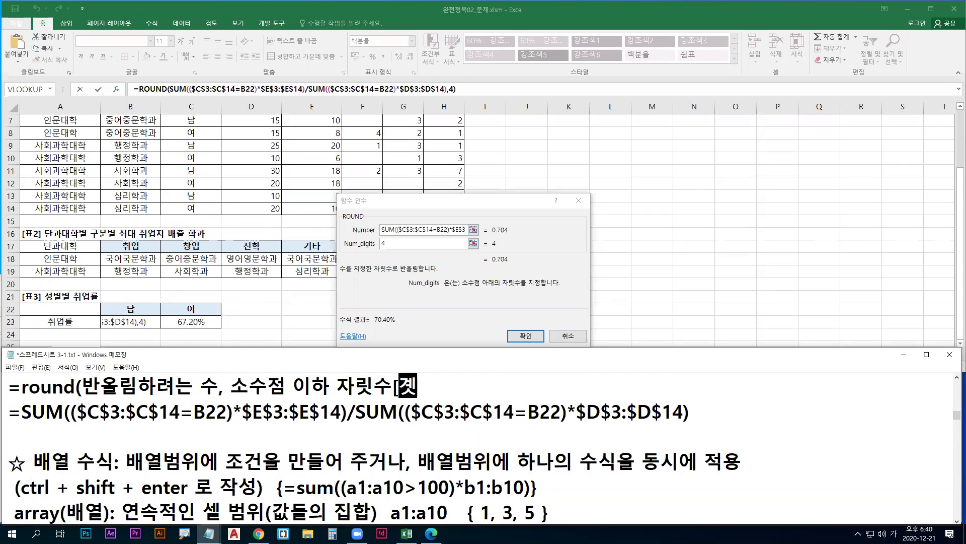
{"action": "type", "text": "고 ㅏㄴ"}
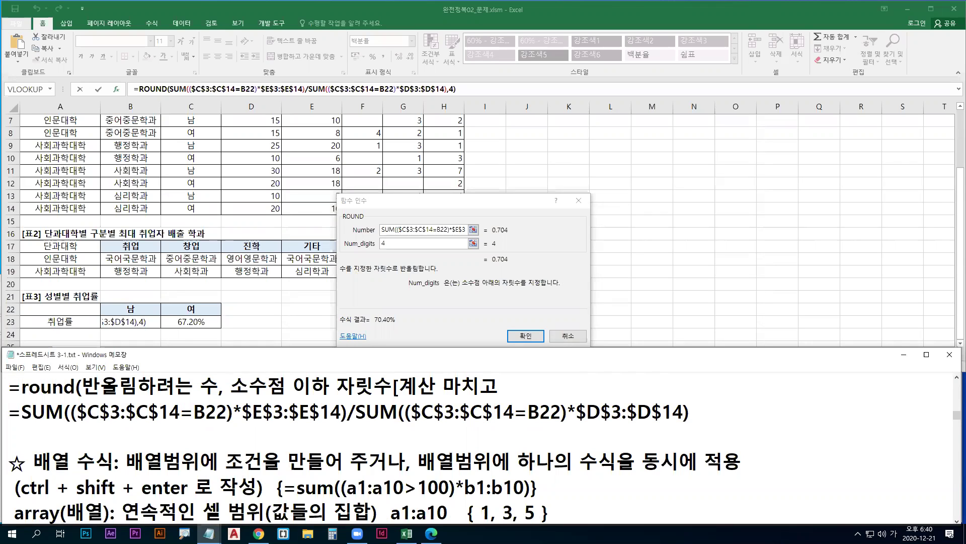
{"action": "key", "text": "BackSpace"}
{"action": "key", "text": "BackSpace"}
{"action": "type", "text": "나타내"}
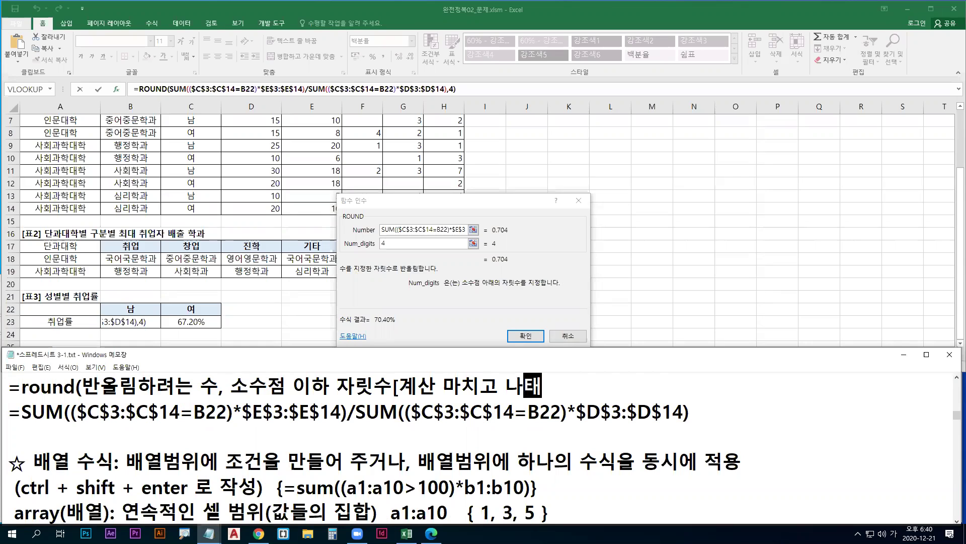
{"action": "type", "text": "ㄹ.."}
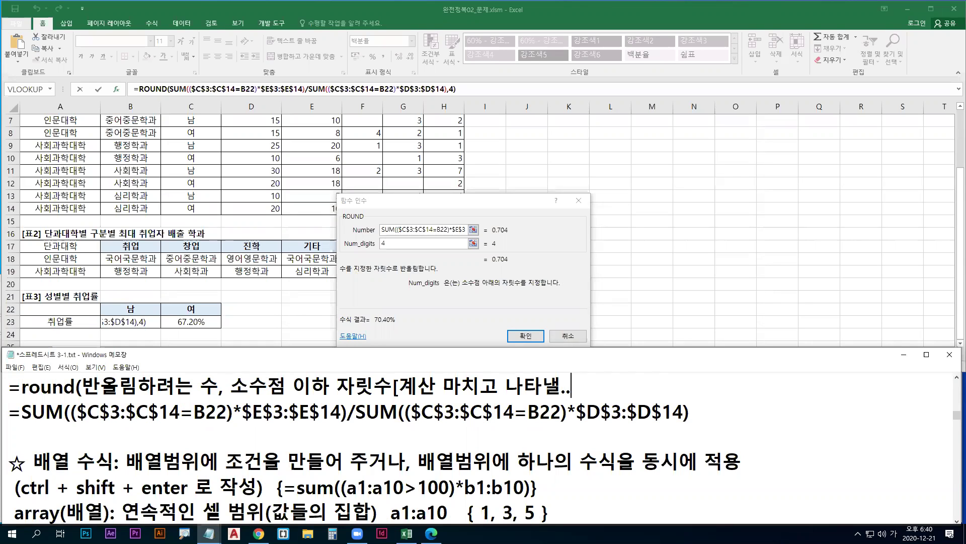
{"action": "type", "text": "])"}
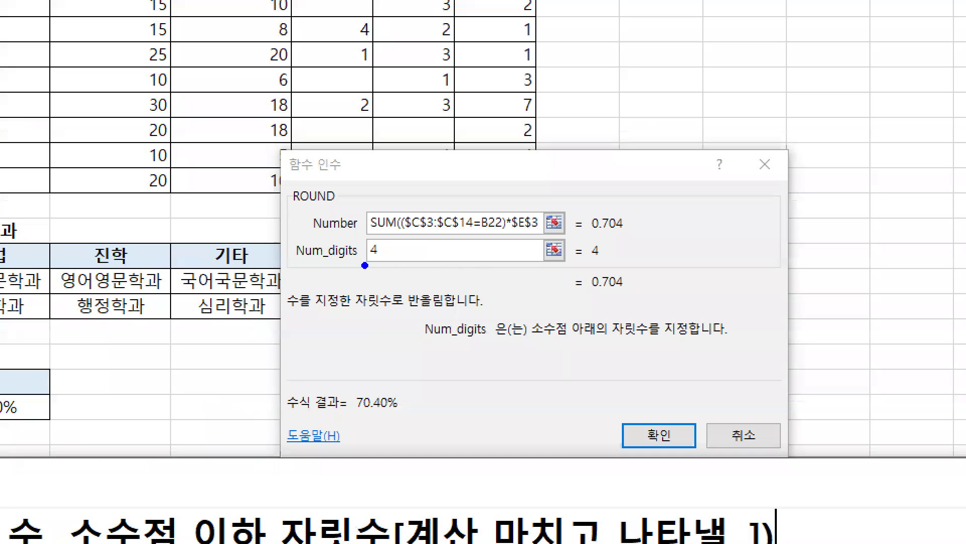
{"action": "left_click_drag", "start_coordinate": [378, 248], "coordinate": [389, 249]}
{"action": "mouse_move", "coordinate": [597, 295]}
{"action": "left_mouse_down"}
{"action": "mouse_move", "coordinate": [639, 295]}
{"action": "mouse_move", "coordinate": [631, 264]}
{"action": "mouse_move", "coordinate": [625, 270]}
{"action": "left_mouse_up"}
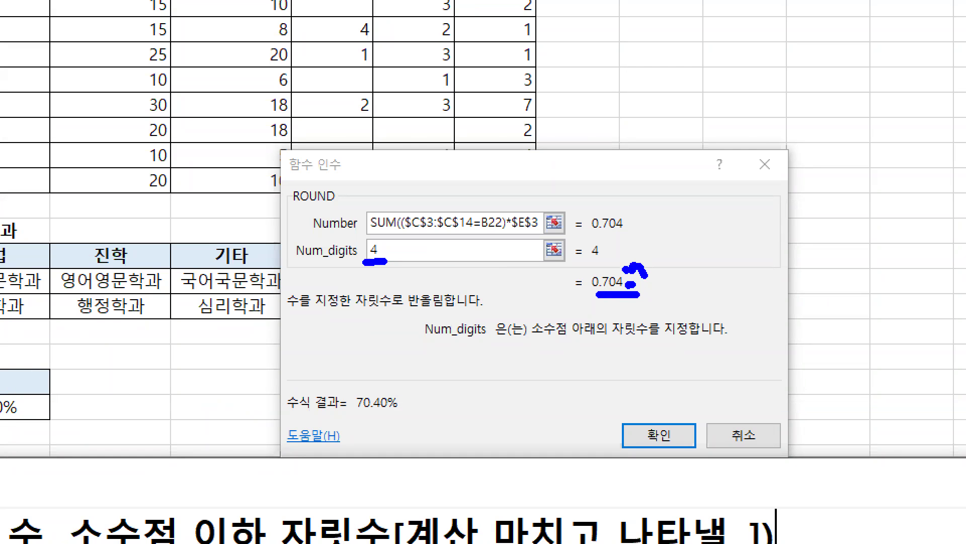
Enter the B23 ROUND formula with four digits as an array formula and fill it across to C23.
{"action": "key", "text": "Escape"}
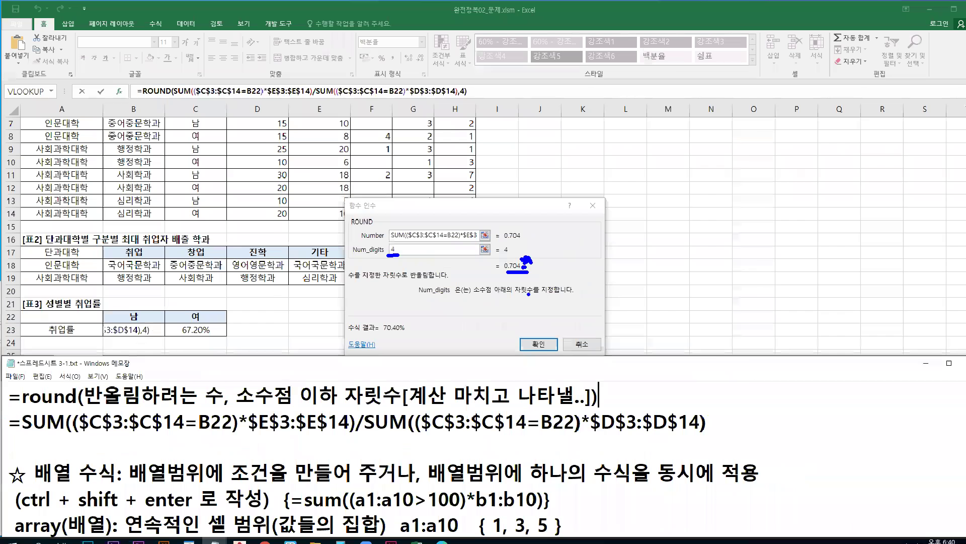
{"action": "key", "text": "ctrl+shift+Return"}
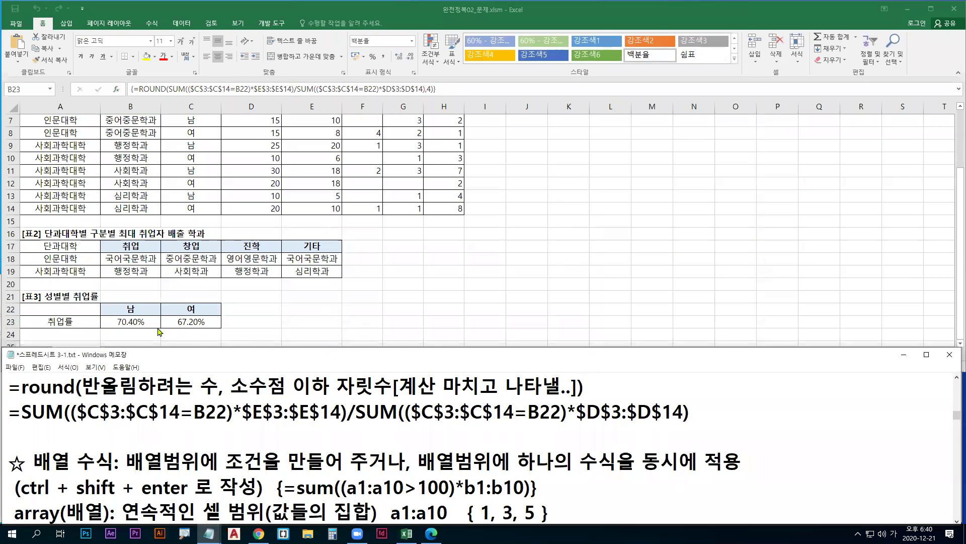
{"action": "left_click_drag", "start_coordinate": [160, 328], "coordinate": [213, 324]}
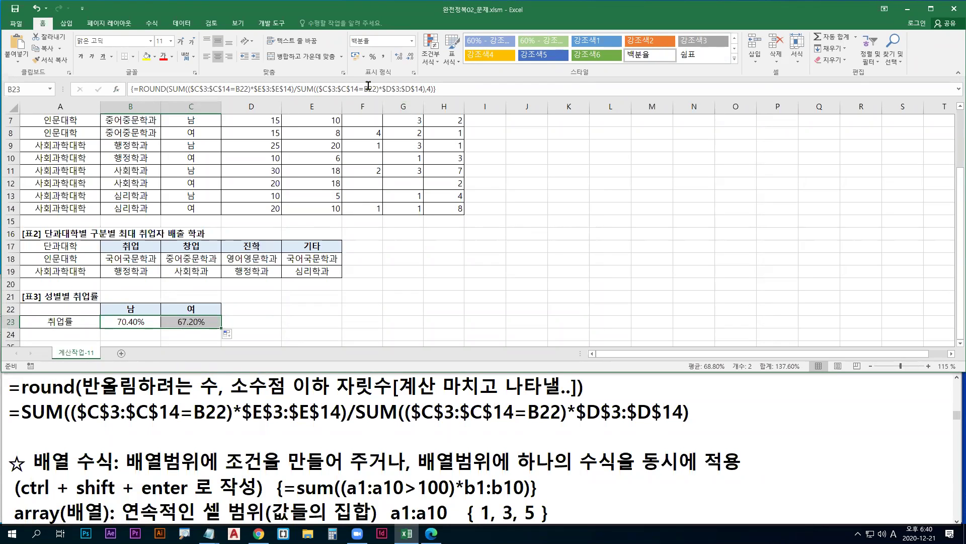
Copy B23's full ROUND formula and paste it on a new line above the ROUND syntax line in the Notepad notes.
{"action": "left_click", "coordinate": [438, 89]}
{"action": "left_click", "coordinate": [13, 394]}
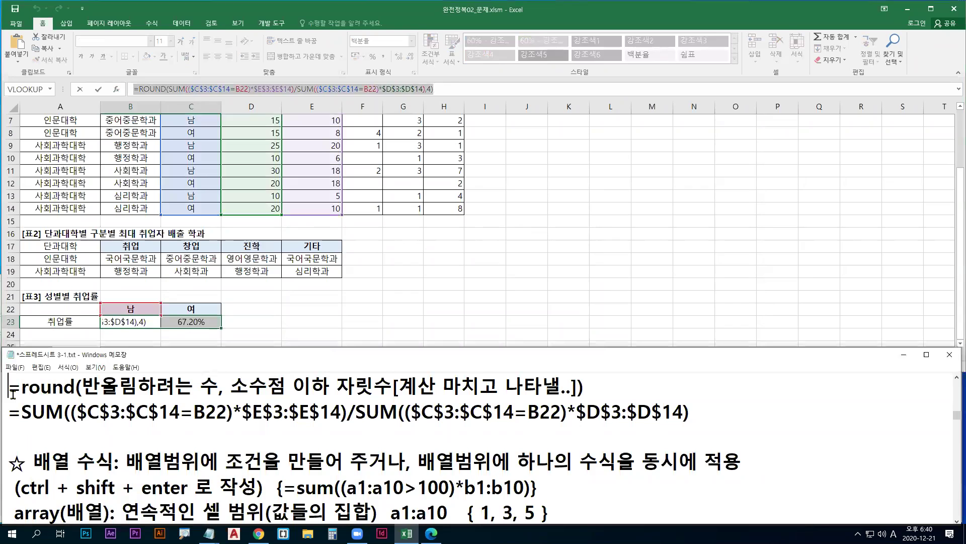
{"action": "key", "text": "Return"}
{"action": "key", "text": "Up"}
{"action": "type", "text": "=ROUND(SUM(($C$3:$C$14=B22)*$E$3:$E$14)/SUM(($C$3:$C$14=B22)*$D$3:$D$14),4)"}
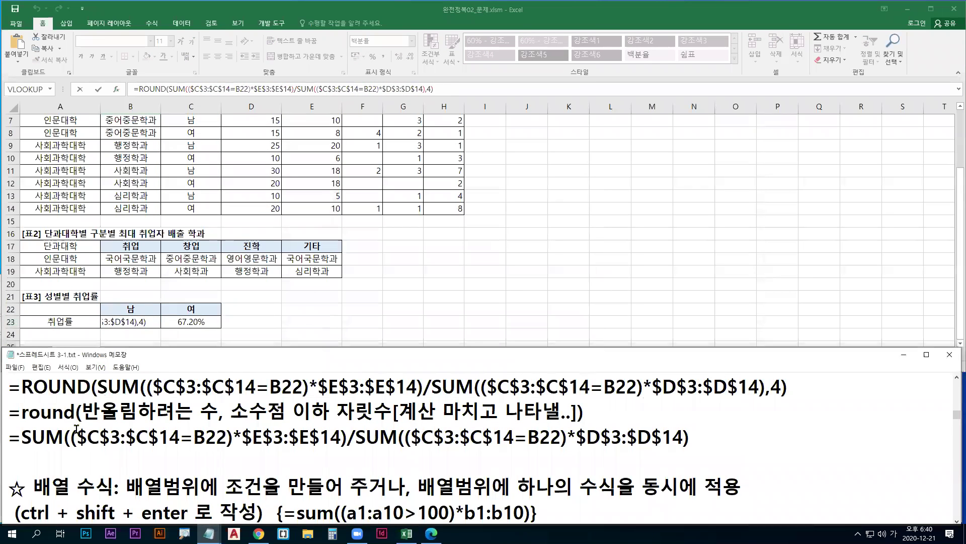
{"action": "left_click_drag", "start_coordinate": [29, 450], "coordinate": [682, 450]}
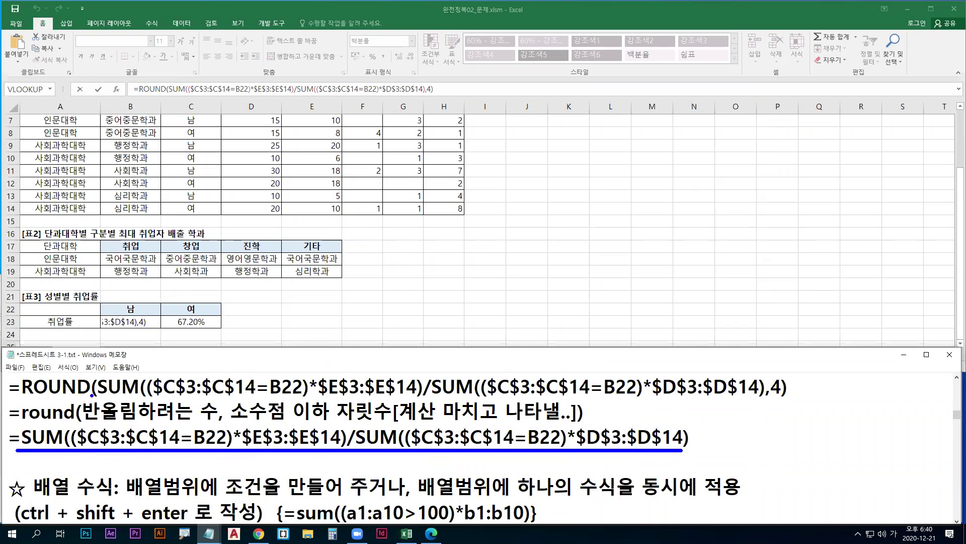
{"action": "left_click_drag", "start_coordinate": [99, 398], "coordinate": [759, 398]}
{"action": "left_click_drag", "start_coordinate": [85, 425], "coordinate": [393, 425]}
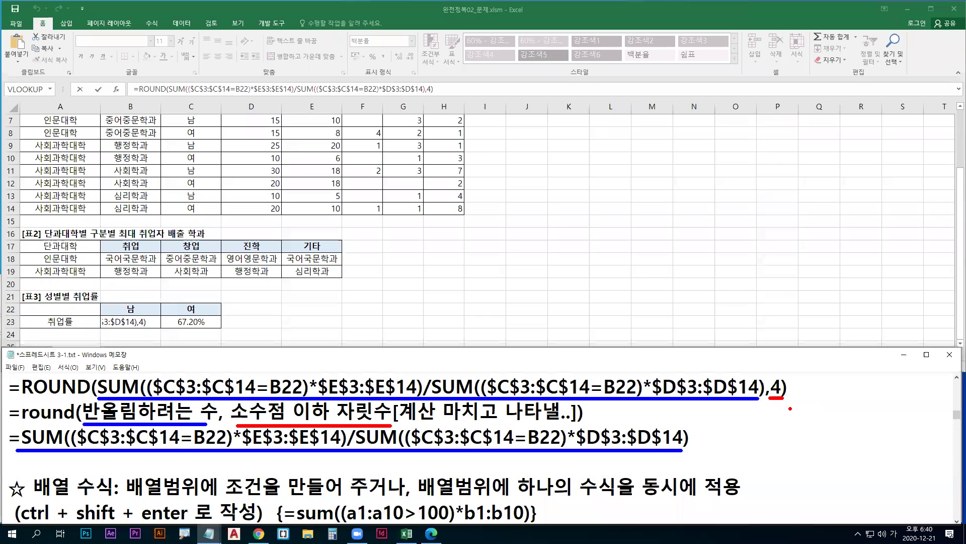
{"action": "key", "text": "Escape"}
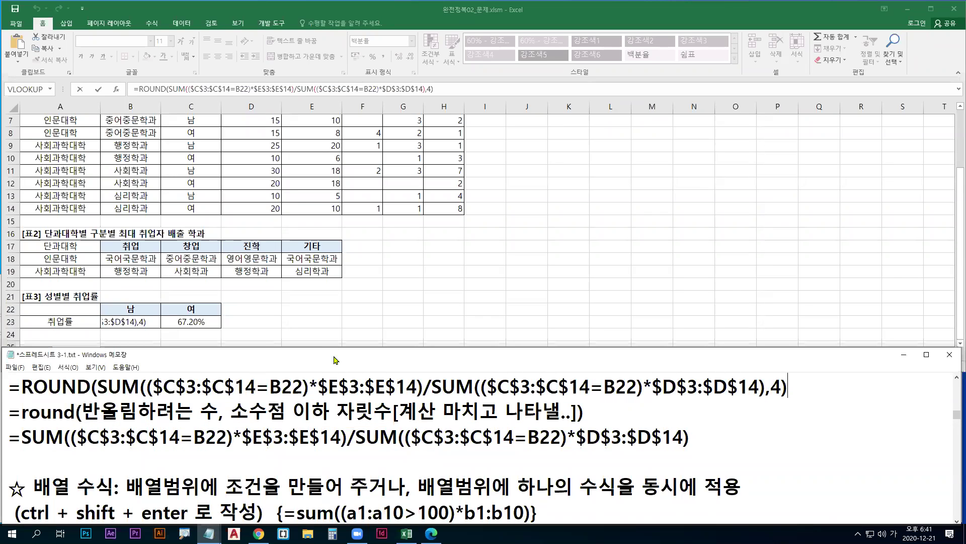
Return to Excel and close the 완전정복02_문제.xlsm workbook without saving it.
{"action": "left_click", "coordinate": [16, 24]}
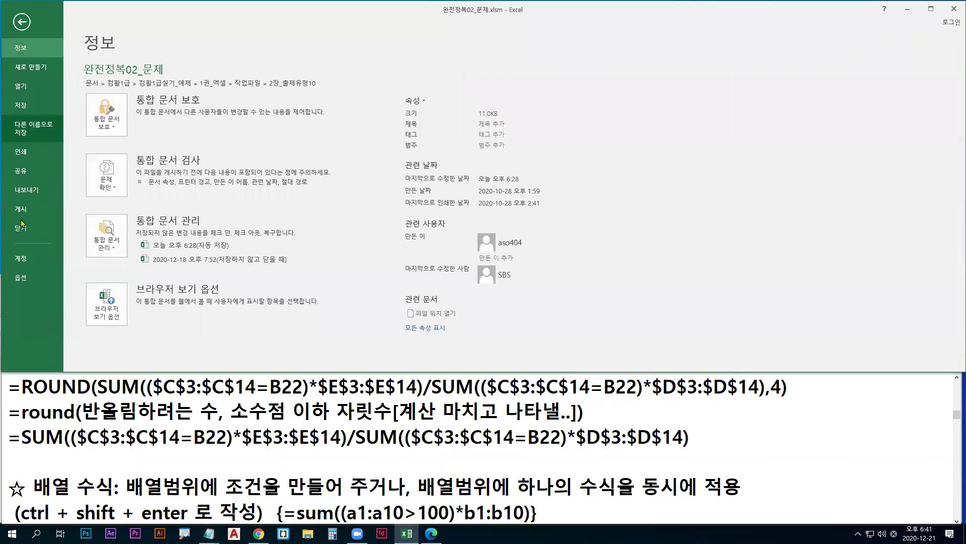
{"action": "left_click", "coordinate": [28, 223]}
{"action": "left_click", "coordinate": [474, 287]}
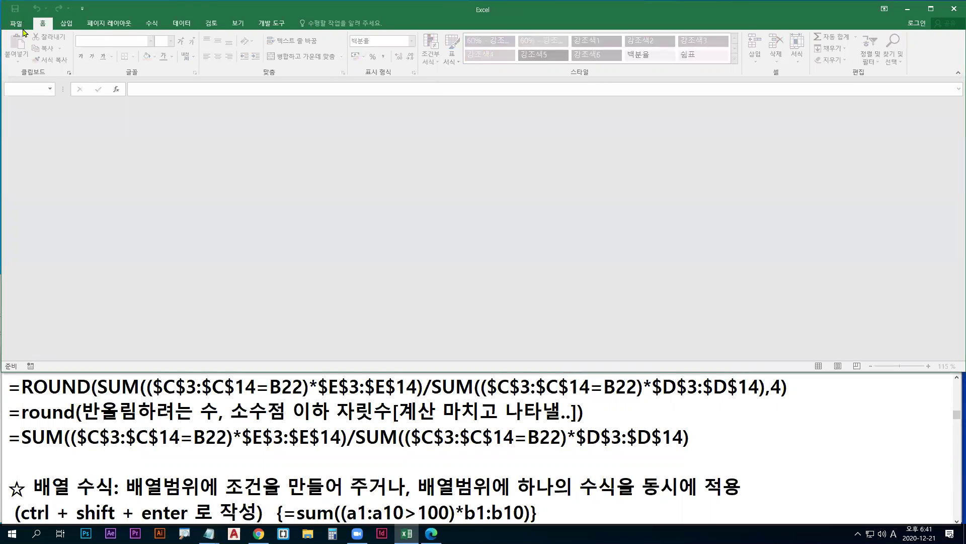
Open the workbook 완전정복03_문제.xlsm from the 2장_출제유형10 folder.
{"action": "key", "text": "ctrl+o"}
{"action": "left_click", "coordinate": [108, 190]}
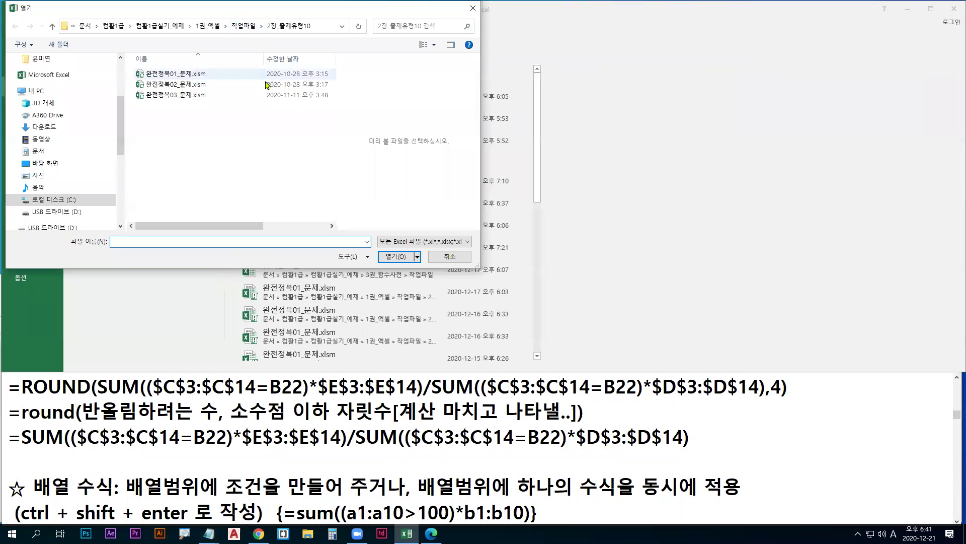
{"action": "left_click", "coordinate": [179, 95]}
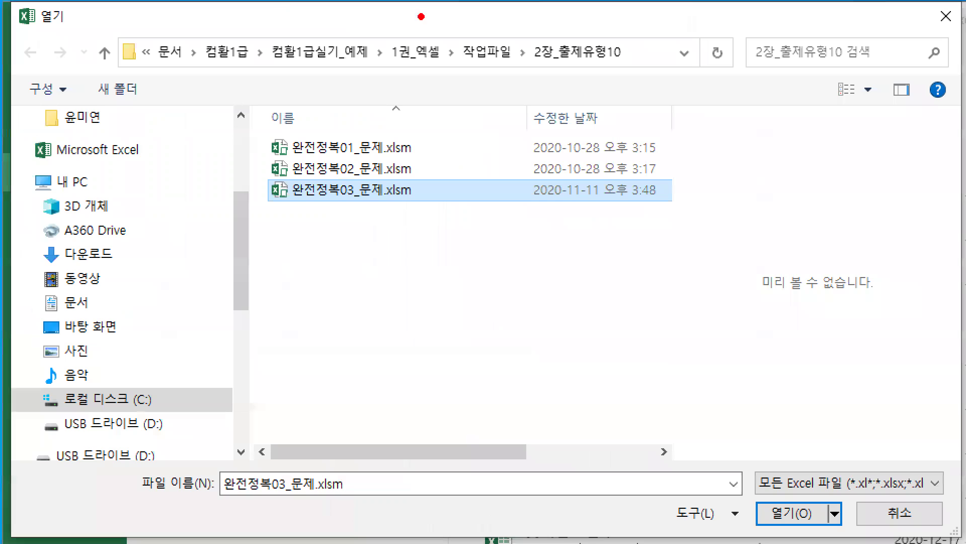
{"action": "left_click_drag", "start_coordinate": [537, 70], "coordinate": [640, 69]}
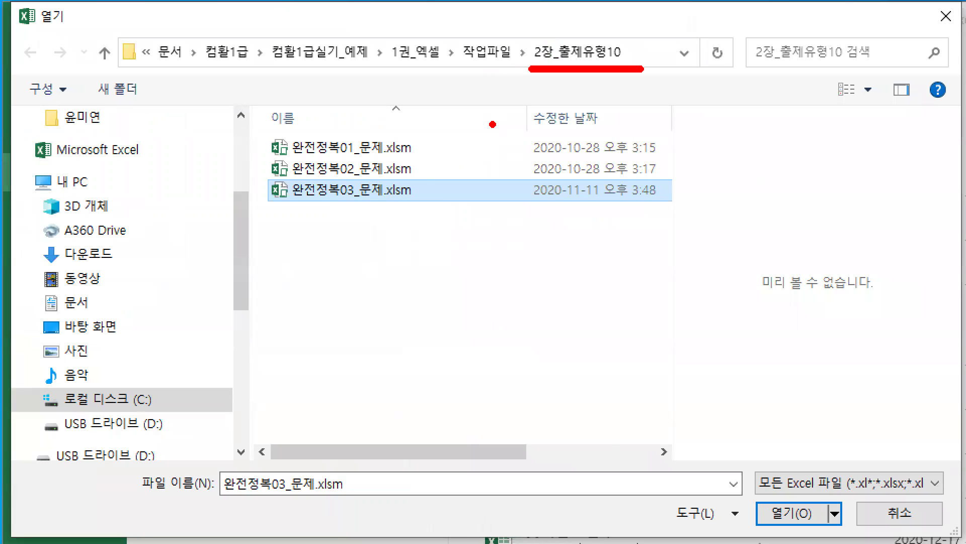
{"action": "left_click_drag", "start_coordinate": [355, 206], "coordinate": [372, 231]}
{"action": "left_click_drag", "start_coordinate": [264, 175], "coordinate": [481, 212]}
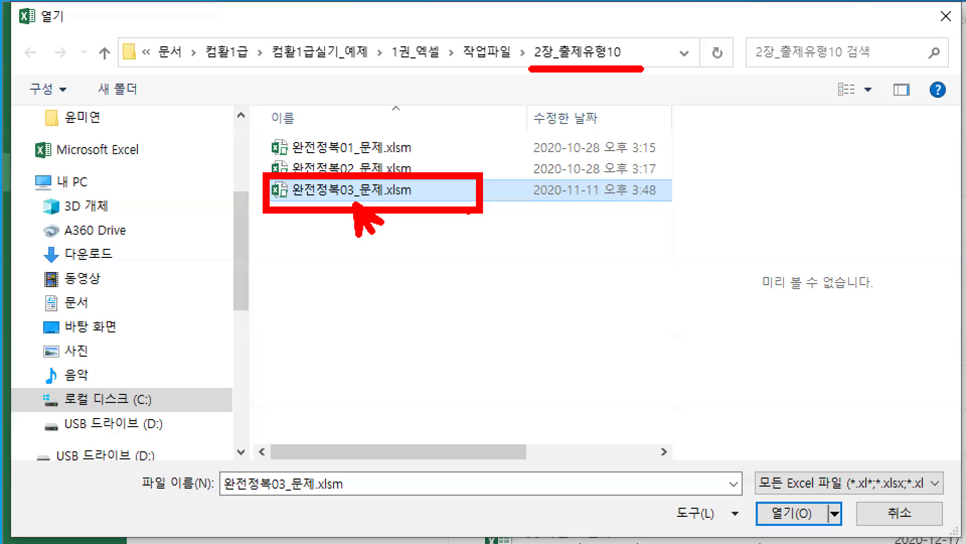
{"action": "key", "text": "Escape"}
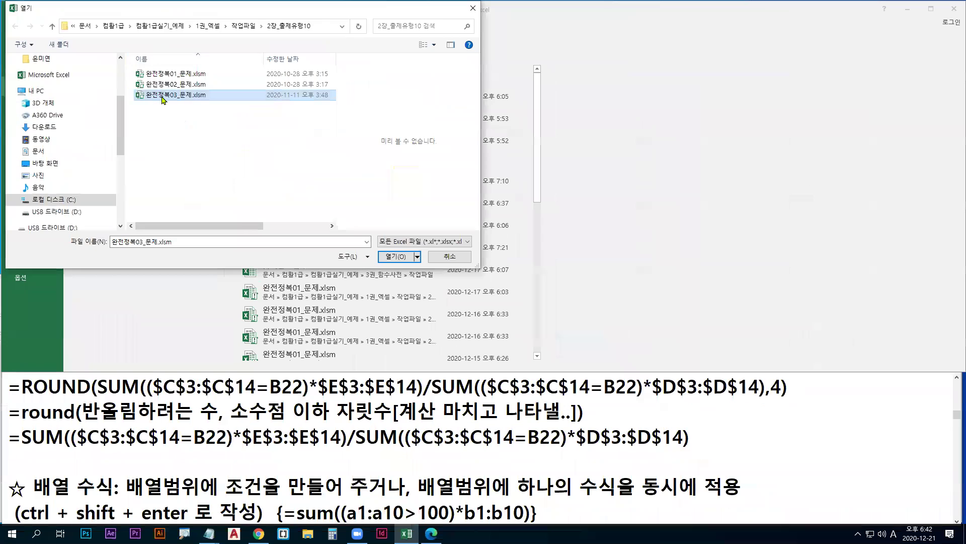
{"action": "double_click", "coordinate": [162, 95]}
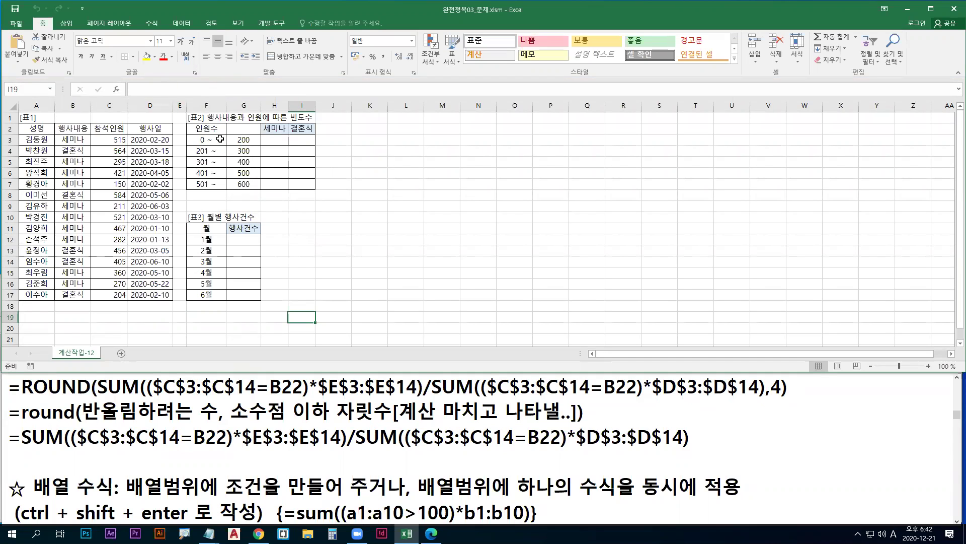
Switch to the PDF textbook in Edge and read the 완전정복-03 instructions on page 73 for the frequency and monthly event tasks.
{"action": "left_click", "coordinate": [203, 132]}
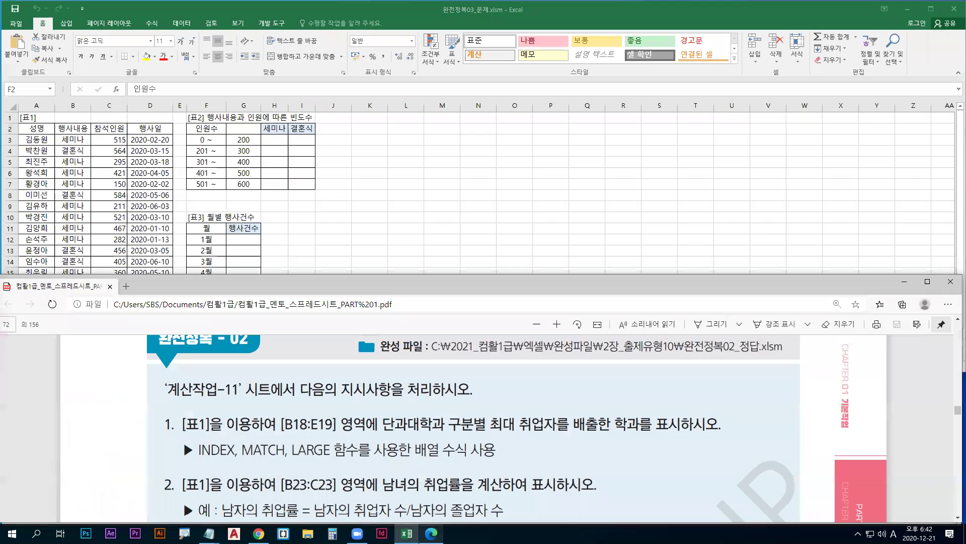
{"action": "key", "text": "super+Up"}
{"action": "scroll", "coordinate": [438, 315], "scroll_direction": "down", "scroll_amount": 15}
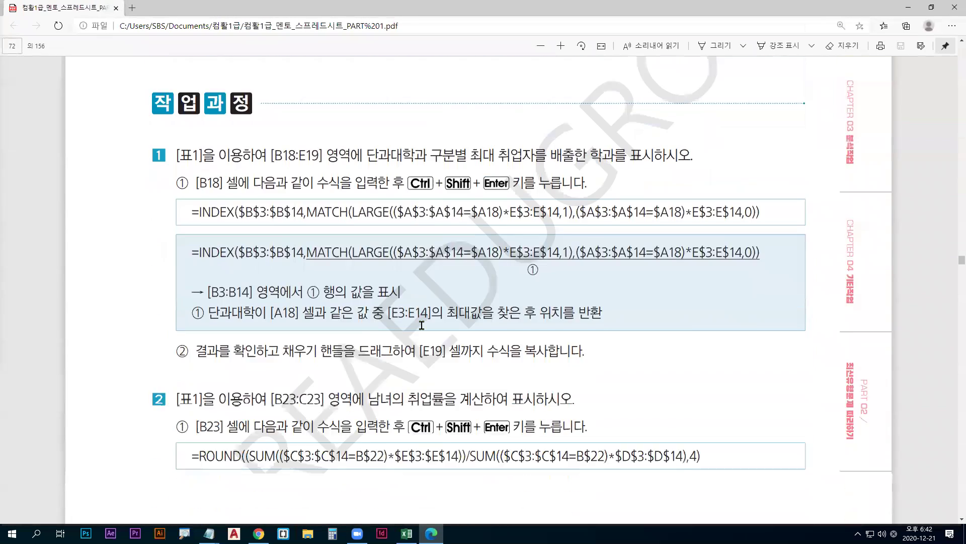
{"action": "key", "text": "ctrl+2"}
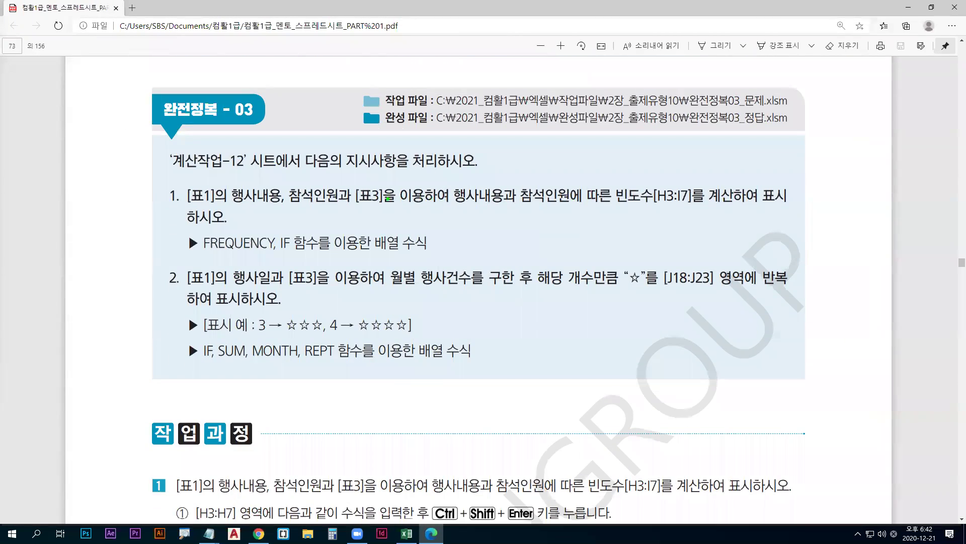
{"action": "left_click_drag", "start_coordinate": [372, 193], "coordinate": [385, 206]}
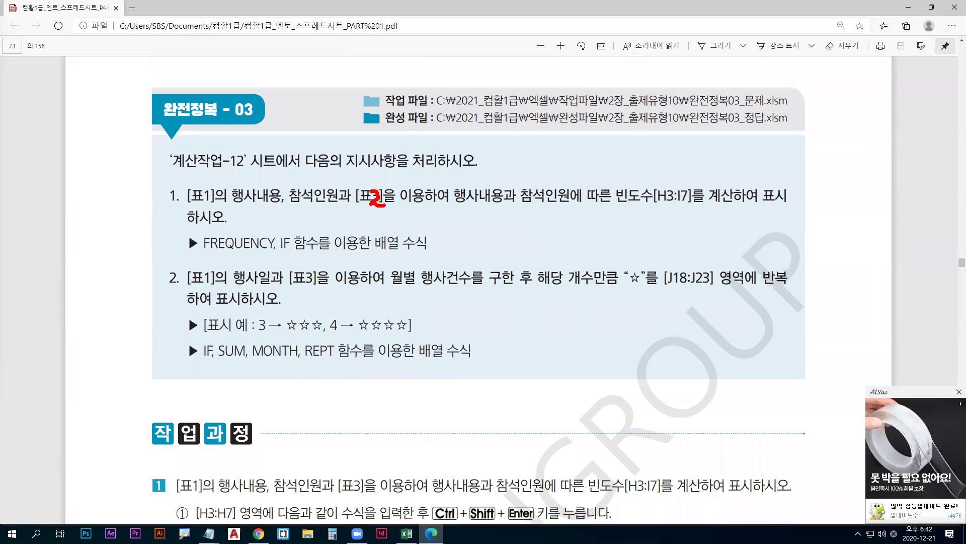
{"action": "key", "text": "Escape"}
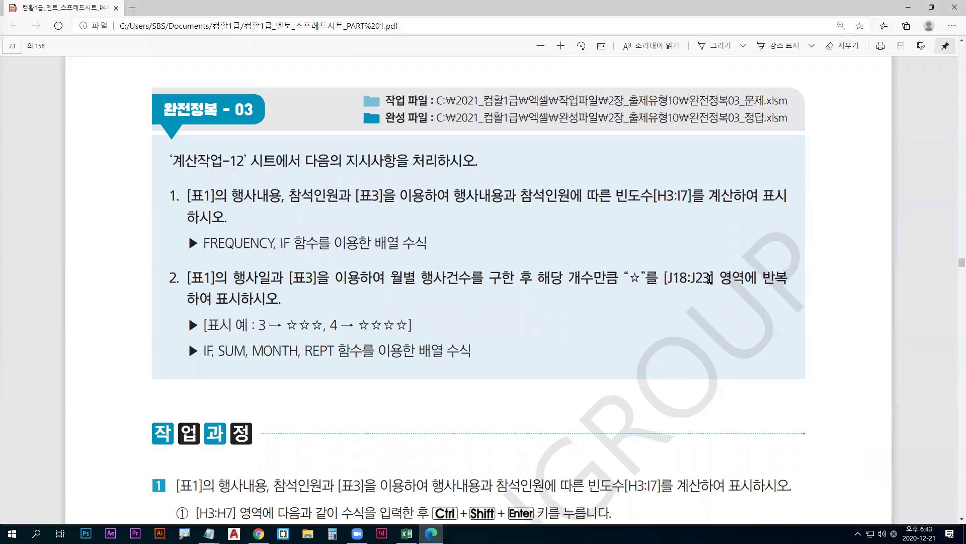
{"action": "key", "text": "ctrl+2"}
{"action": "left_click_drag", "start_coordinate": [370, 189], "coordinate": [371, 203]}
{"action": "key", "text": "e"}
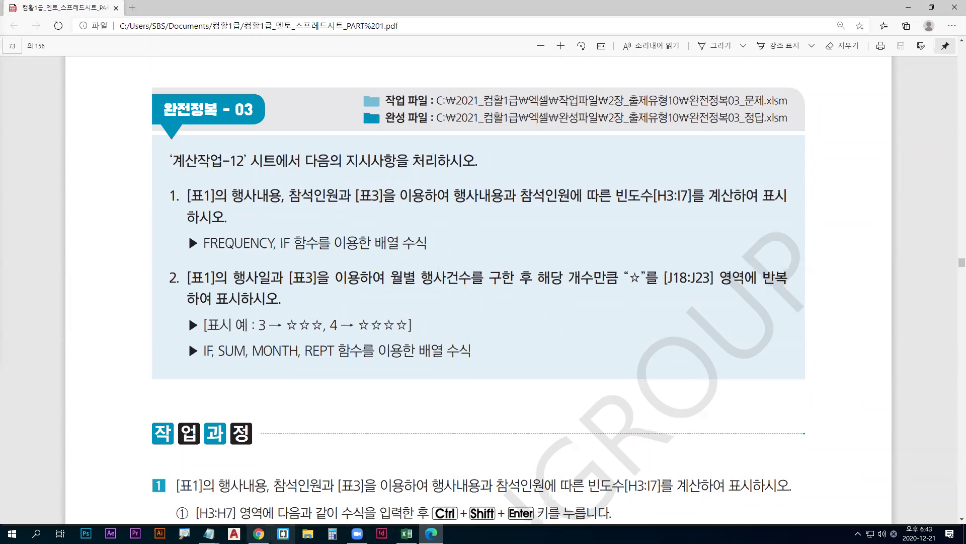
{"action": "left_click", "coordinate": [209, 534]}
{"action": "key", "text": "ctrl+2"}
{"action": "left_click_drag", "start_coordinate": [617, 206], "coordinate": [662, 206]}
{"action": "key", "text": "Escape"}
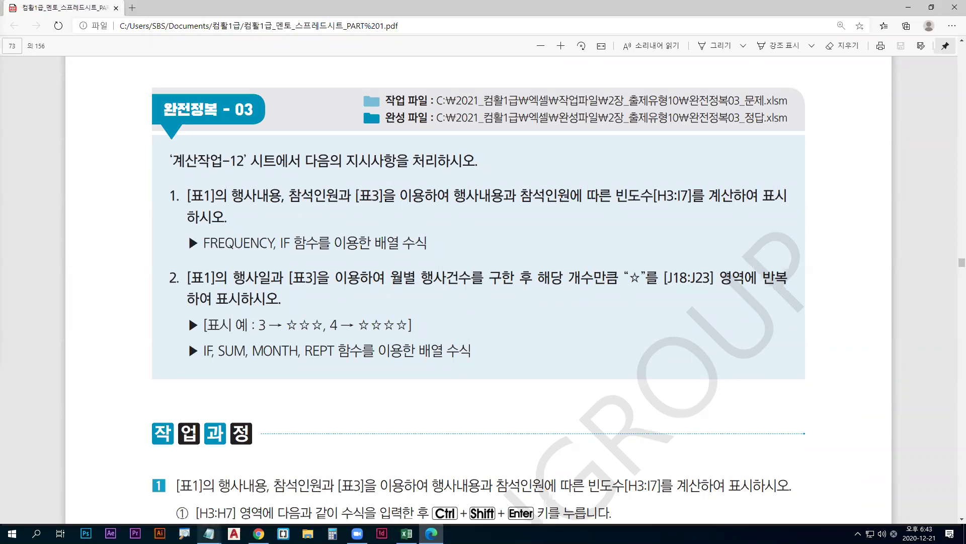
Switch to the Notepad notes and begin a FREQUENCY syntax line "=frequency(데이터 범위, 구간" above the ROUND formula.
{"action": "left_click", "coordinate": [209, 534]}
{"action": "left_click", "coordinate": [151, 503]}
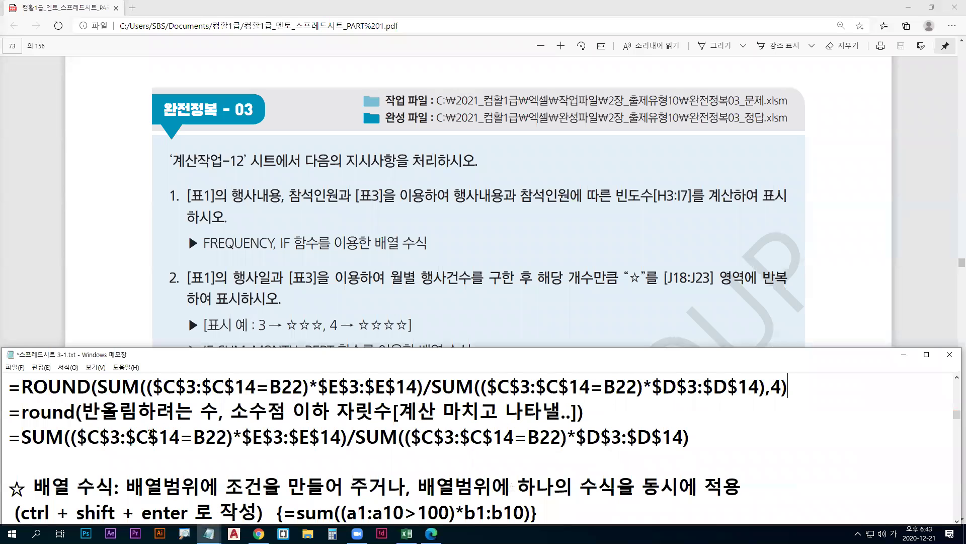
{"action": "left_click", "coordinate": [8, 388]}
{"action": "key", "text": "Return"}
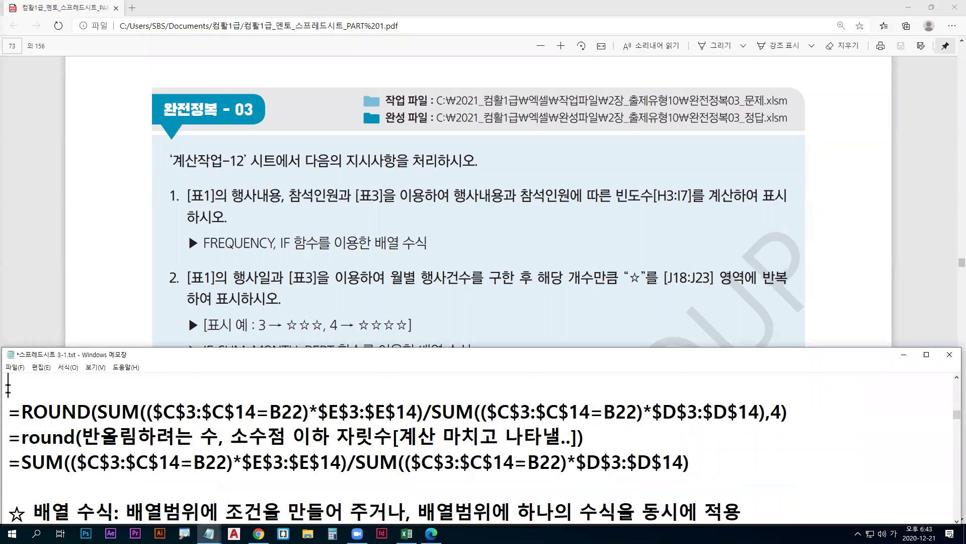
{"action": "type", "text": "=ㄹ"}
{"action": "key", "text": "BackSpace"}
{"action": "key", "text": "Hangul"}
{"action": "type", "text": "frequenc"}
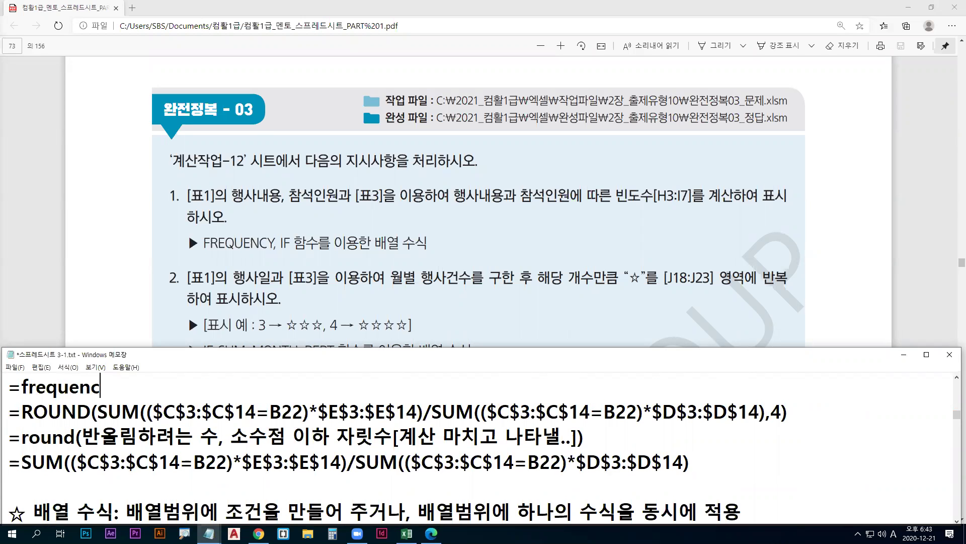
{"action": "type", "text": "y("}
{"action": "key", "text": "Hangul"}
{"action": "type", "text": "데이"}
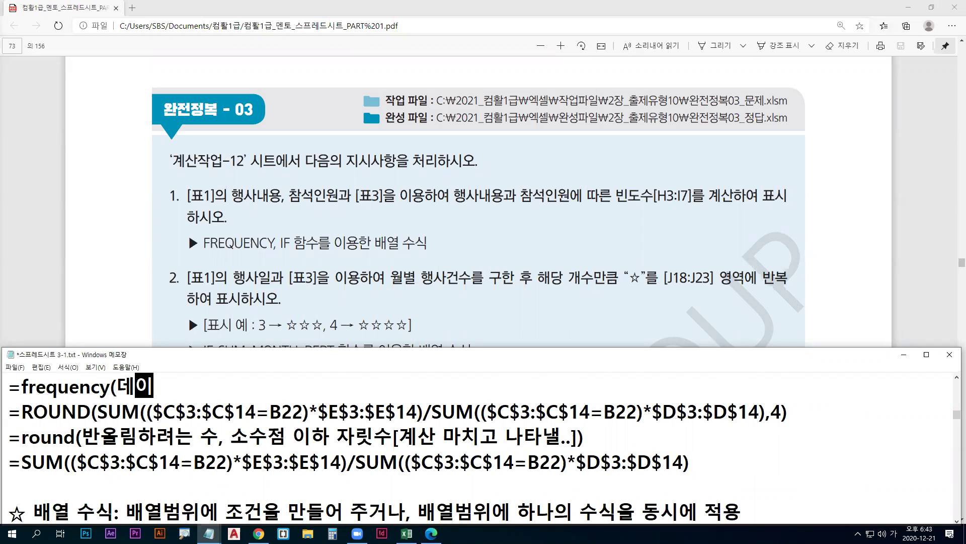
{"action": "type", "text": "터 범위, 구간 "}
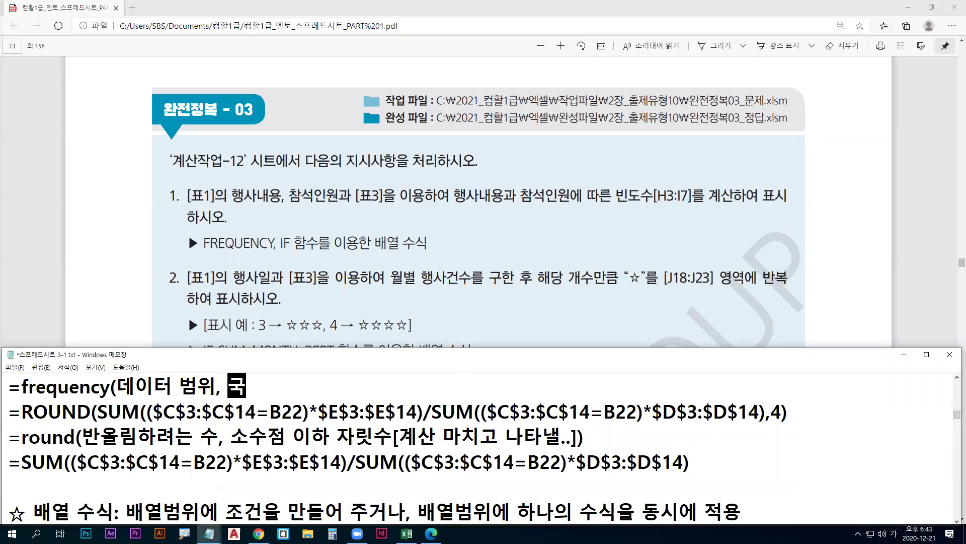
Complete the FREQUENCY note with "범위) : 구간 별 데이터의 발생 빈도수 <-- 배열 수식".
{"action": "type", "text": "범위) : 구간 별 데이터"}
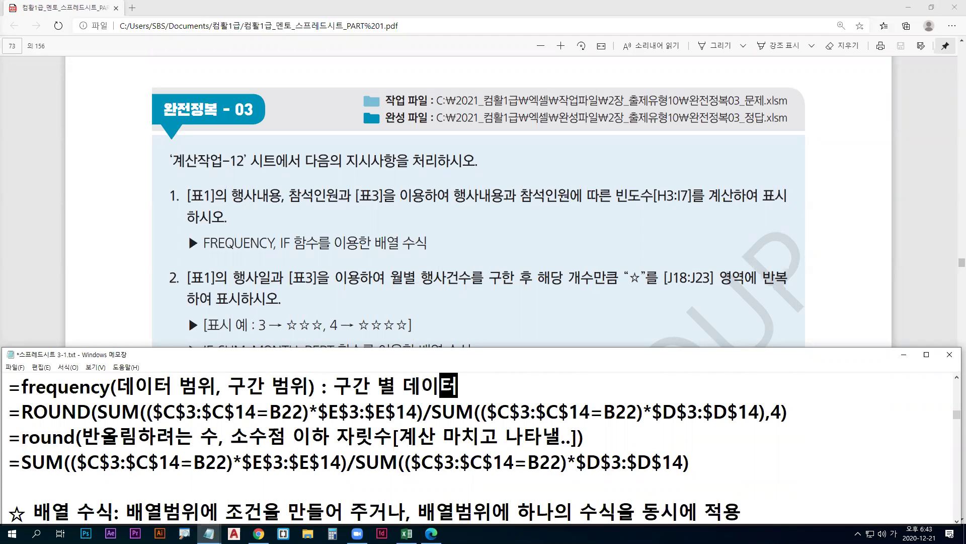
{"action": "type", "text": "의 발생 빈도수   >"}
{"action": "key", "text": "BackSpace"}
{"action": "type", "text": "<-- 배열 수식"}
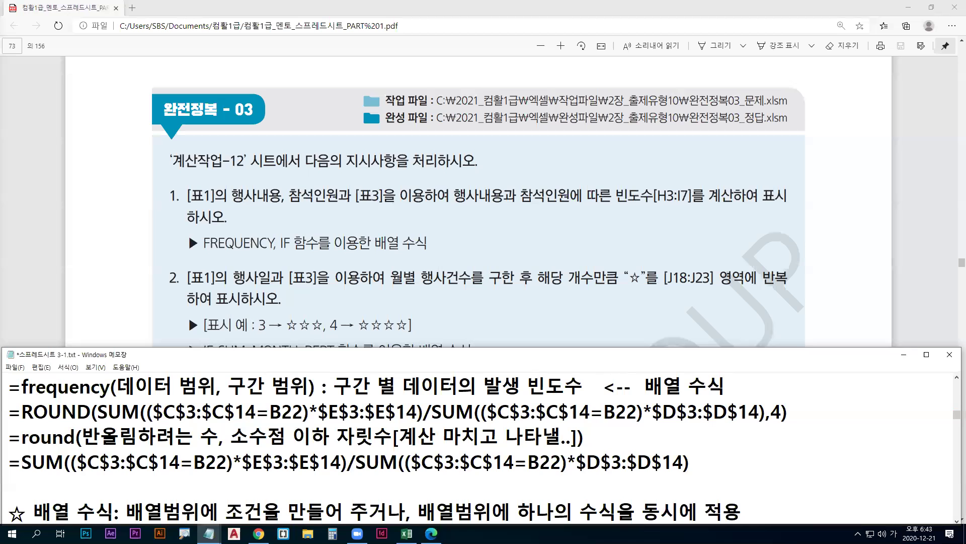
Minimize the PDF window and select the interval limits G3:G7 in the Excel frequency table.
{"action": "left_click", "coordinate": [908, 8]}
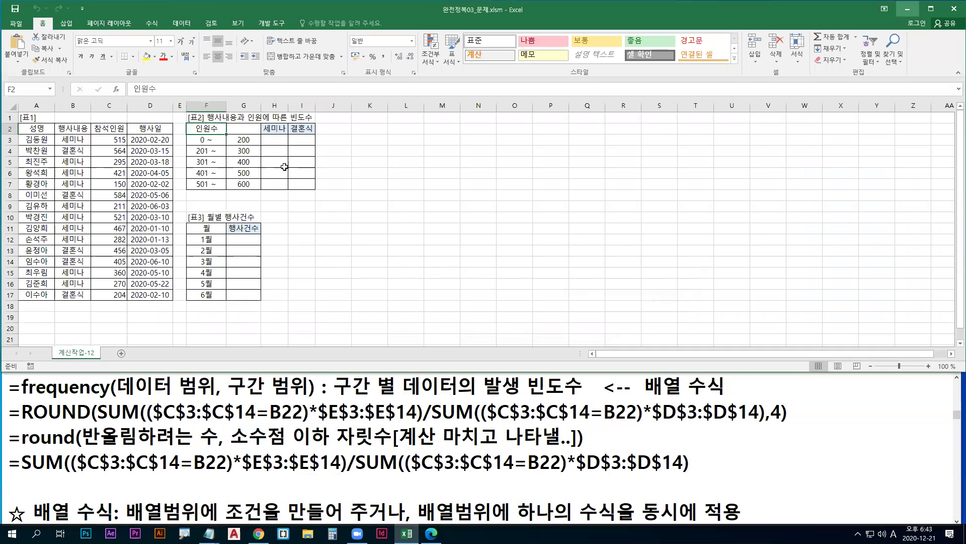
{"action": "left_click", "coordinate": [245, 140]}
{"action": "left_click_drag", "start_coordinate": [245, 140], "coordinate": [244, 185]}
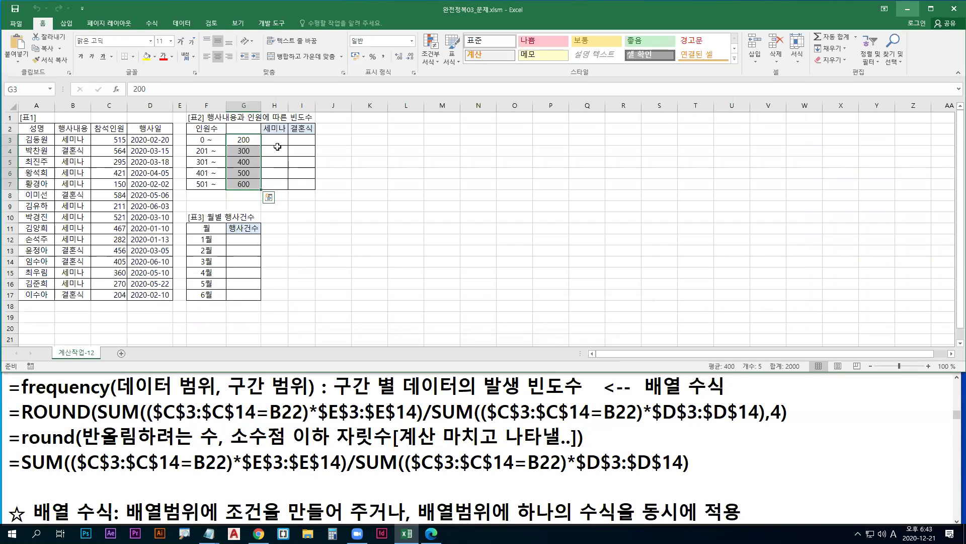
{"action": "key", "text": "ctrl+1"}
{"action": "left_click", "coordinate": [263, 161]}
{"action": "left_click_drag", "start_coordinate": [251, 138], "coordinate": [252, 141]}
{"action": "left_click", "coordinate": [501, 294]}
{"action": "left_click", "coordinate": [505, 317]}
{"action": "left_click", "coordinate": [505, 340]}
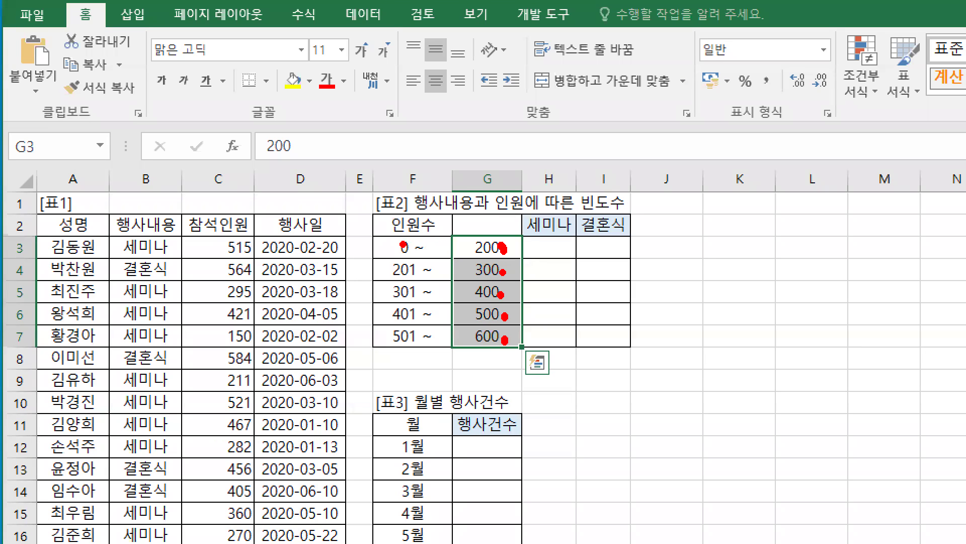
{"action": "key", "text": "g"}
{"action": "left_click_drag", "start_coordinate": [448, 231], "coordinate": [521, 346]}
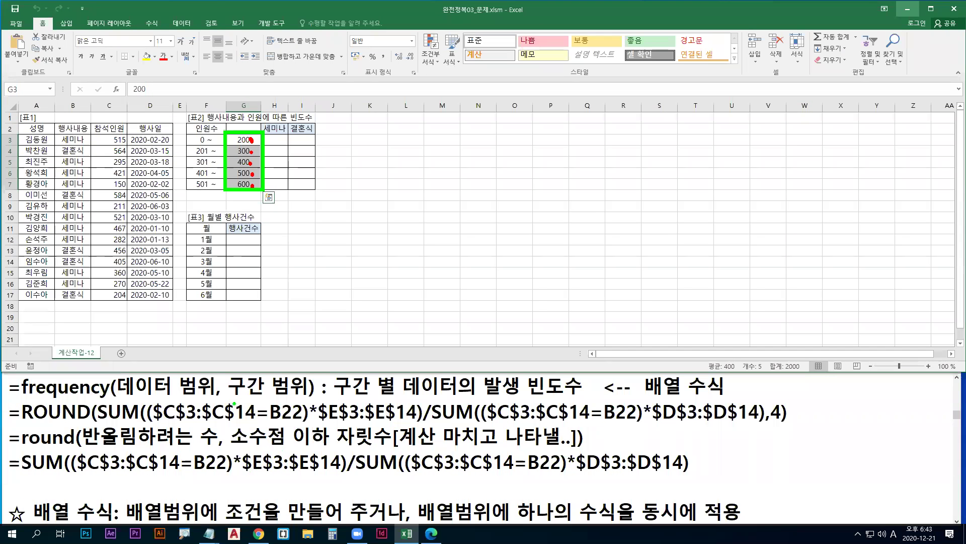
{"action": "left_click_drag", "start_coordinate": [230, 398], "coordinate": [308, 397]}
{"action": "key", "text": "b"}
{"action": "mouse_move", "coordinate": [207, 135]}
{"action": "left_mouse_down"}
{"action": "mouse_move", "coordinate": [200, 139]}
{"action": "mouse_move", "coordinate": [240, 135]}
{"action": "left_mouse_up"}
{"action": "key", "text": "r"}
{"action": "left_click_drag", "start_coordinate": [278, 137], "coordinate": [279, 143]}
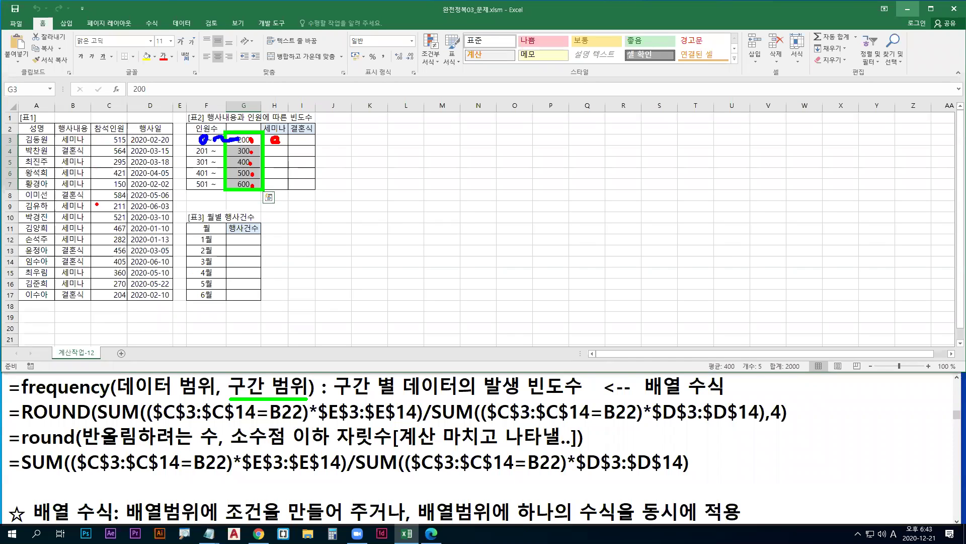
{"action": "key", "text": "b"}
{"action": "left_click_drag", "start_coordinate": [194, 149], "coordinate": [235, 151]}
{"action": "left_click_drag", "start_coordinate": [95, 156], "coordinate": [98, 167]}
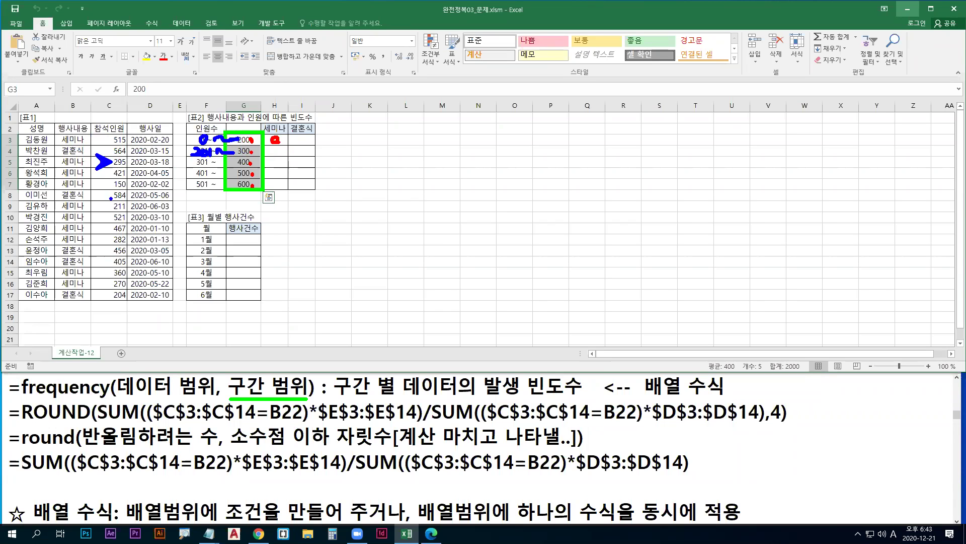
{"action": "left_click_drag", "start_coordinate": [95, 200], "coordinate": [96, 213]}
{"action": "left_click_drag", "start_coordinate": [274, 147], "coordinate": [276, 152]}
{"action": "mouse_move", "coordinate": [195, 157]}
{"action": "left_mouse_down"}
{"action": "mouse_move", "coordinate": [185, 166]}
{"action": "mouse_move", "coordinate": [232, 162]}
{"action": "left_mouse_up"}
{"action": "mouse_move", "coordinate": [96, 267]}
{"action": "left_mouse_down"}
{"action": "mouse_move", "coordinate": [113, 273]}
{"action": "mouse_move", "coordinate": [95, 277]}
{"action": "left_mouse_up"}
{"action": "key", "text": "g"}
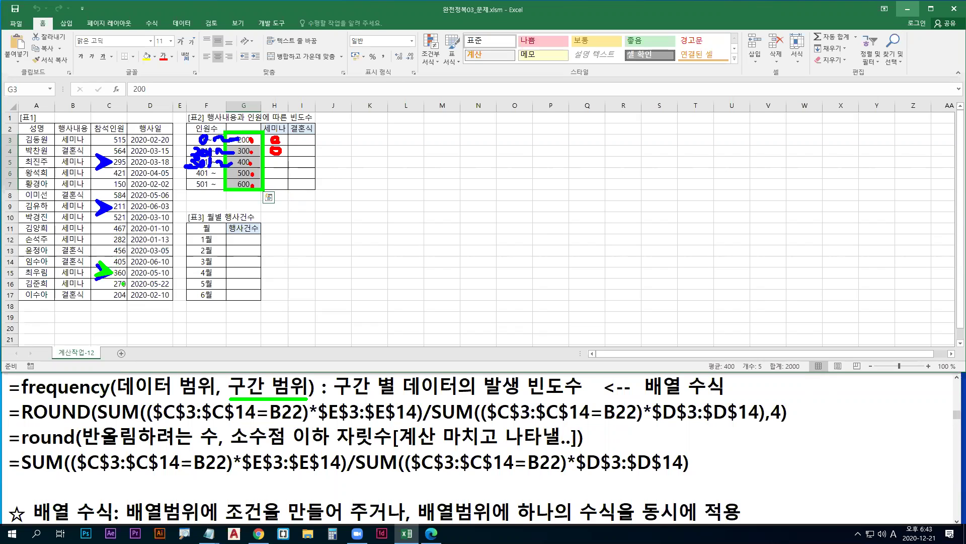
{"action": "mouse_move", "coordinate": [280, 159]}
{"action": "left_mouse_down"}
{"action": "mouse_move", "coordinate": [272, 165]}
{"action": "mouse_move", "coordinate": [278, 158]}
{"action": "left_mouse_up"}
{"action": "key", "text": "e"}
{"action": "left_click_drag", "start_coordinate": [89, 133], "coordinate": [129, 304]}
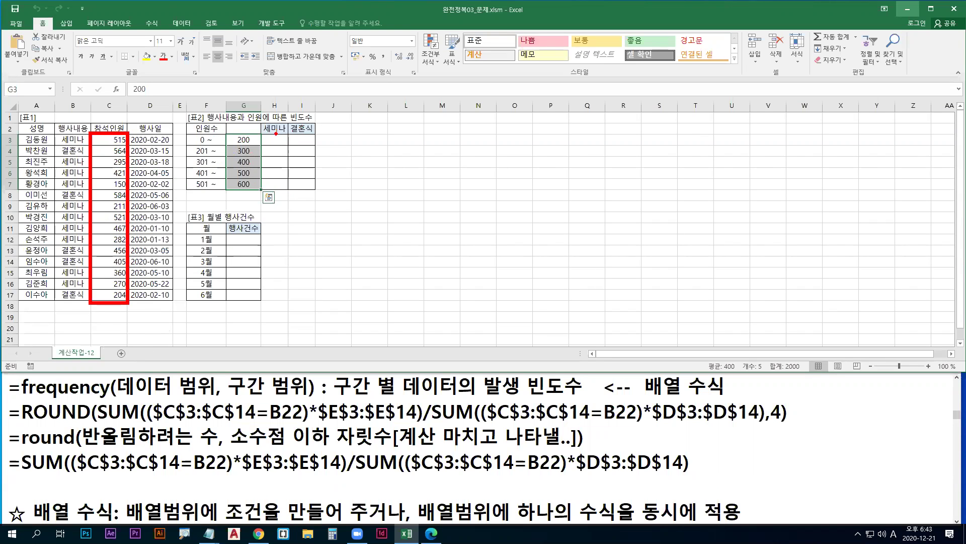
{"action": "key", "text": "g"}
{"action": "left_click_drag", "start_coordinate": [228, 133], "coordinate": [261, 192]}
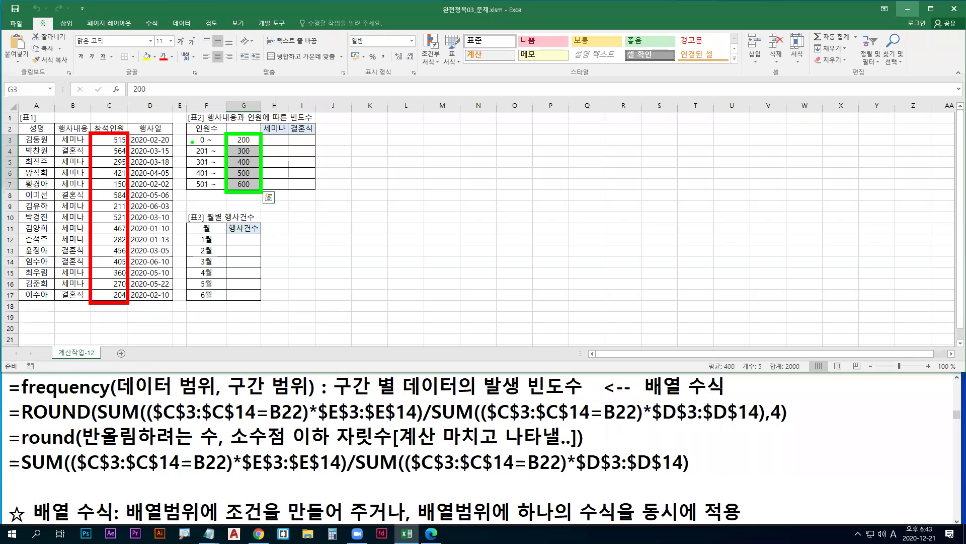
{"action": "key", "text": "b"}
{"action": "left_click_drag", "start_coordinate": [202, 140], "coordinate": [301, 147]}
{"action": "left_click_drag", "start_coordinate": [201, 159], "coordinate": [242, 154]}
{"action": "left_click_drag", "start_coordinate": [300, 146], "coordinate": [301, 158]}
{"action": "left_click_drag", "start_coordinate": [112, 206], "coordinate": [112, 223]}
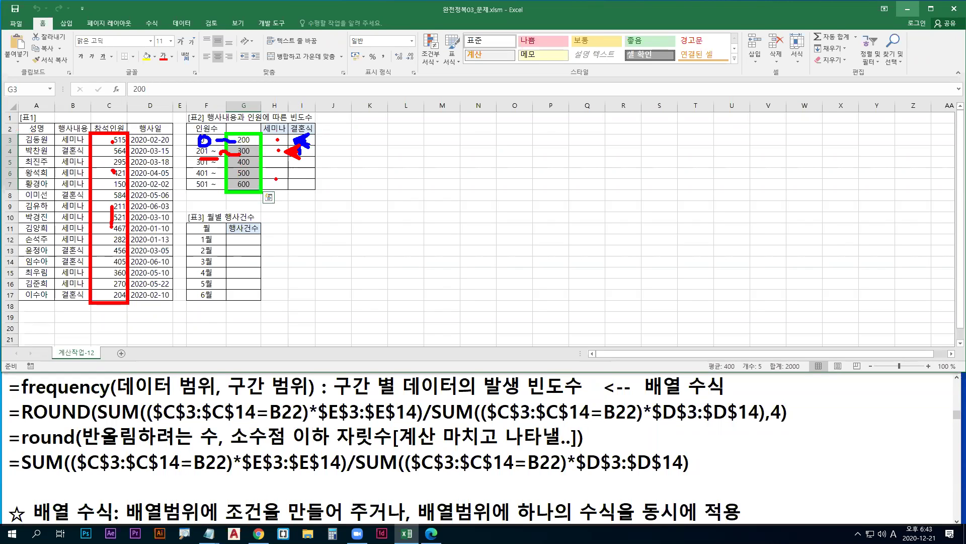
{"action": "key", "text": "Escape"}
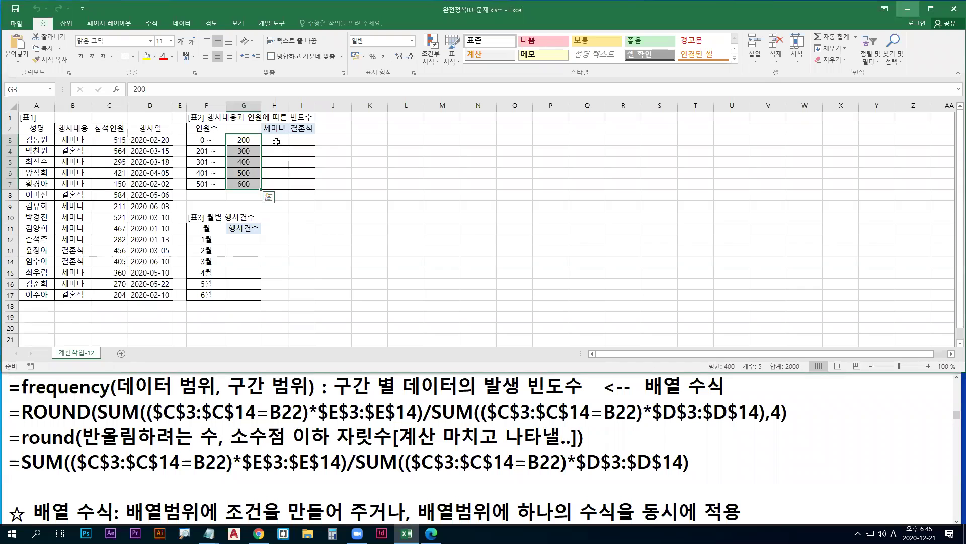
{"action": "key", "text": "ctrl+2"}
{"action": "left_click_drag", "start_coordinate": [225, 134], "coordinate": [259, 191]}
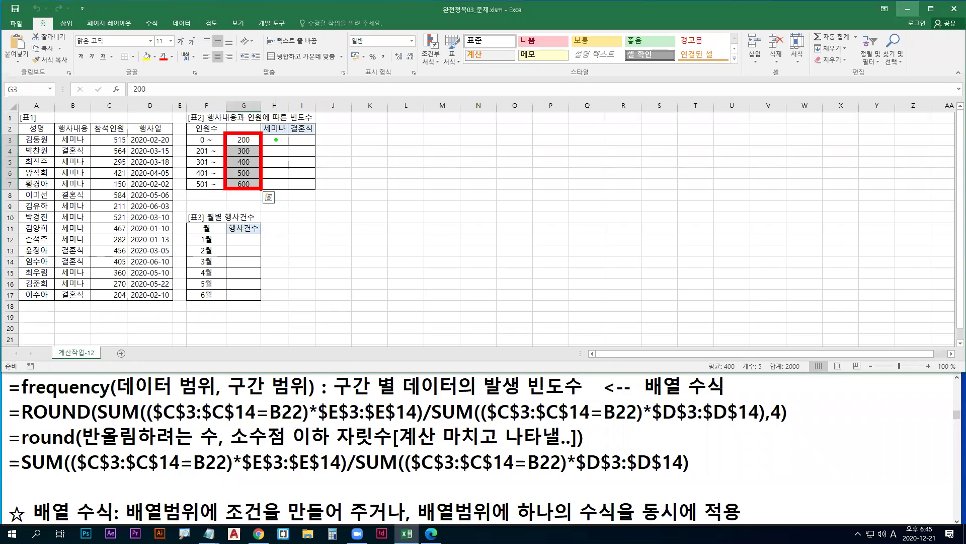
{"action": "mouse_move", "coordinate": [275, 171]}
{"action": "left_mouse_down"}
{"action": "mouse_move", "coordinate": [290, 177]}
{"action": "mouse_move", "coordinate": [277, 172]}
{"action": "left_mouse_up"}
{"action": "key", "text": "r"}
{"action": "left_click_drag", "start_coordinate": [276, 160], "coordinate": [299, 166]}
{"action": "key", "text": "e"}
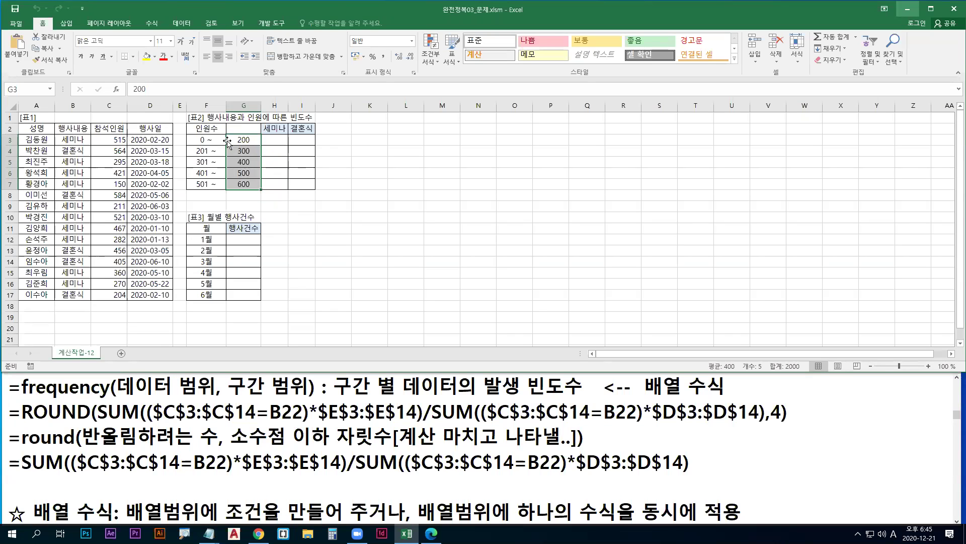
{"action": "left_click_drag", "start_coordinate": [223, 132], "coordinate": [261, 191]}
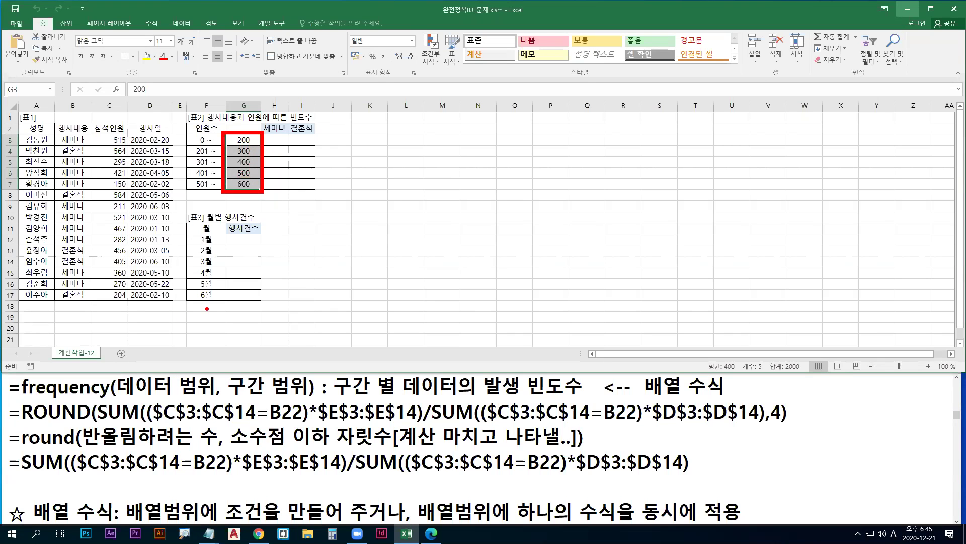
{"action": "left_click_drag", "start_coordinate": [233, 398], "coordinate": [309, 399]}
{"action": "key", "text": "b"}
{"action": "left_click_drag", "start_coordinate": [123, 397], "coordinate": [207, 398]}
{"action": "mouse_move", "coordinate": [92, 129]}
{"action": "left_mouse_down"}
{"action": "mouse_move", "coordinate": [151, 231]}
{"action": "mouse_move", "coordinate": [130, 302]}
{"action": "left_mouse_up"}
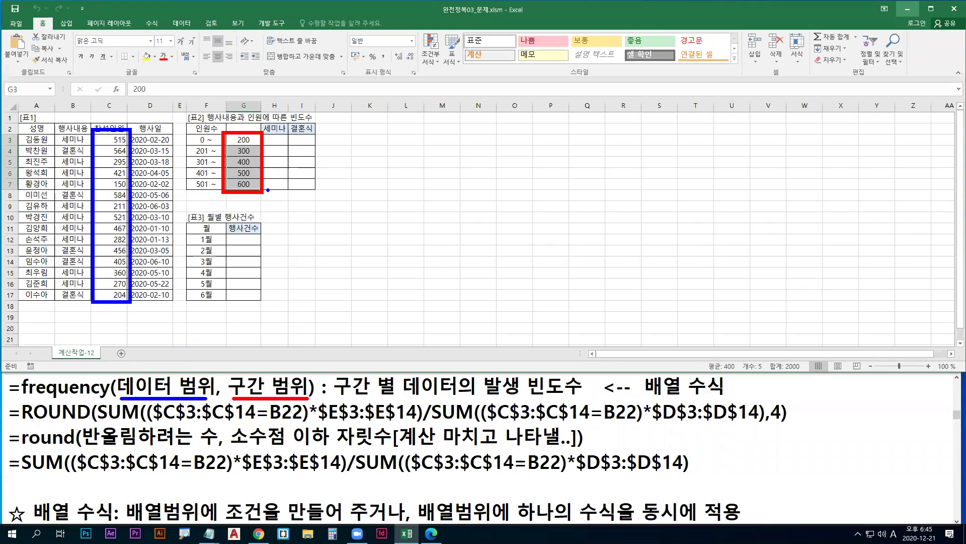
{"action": "key", "text": "Escape"}
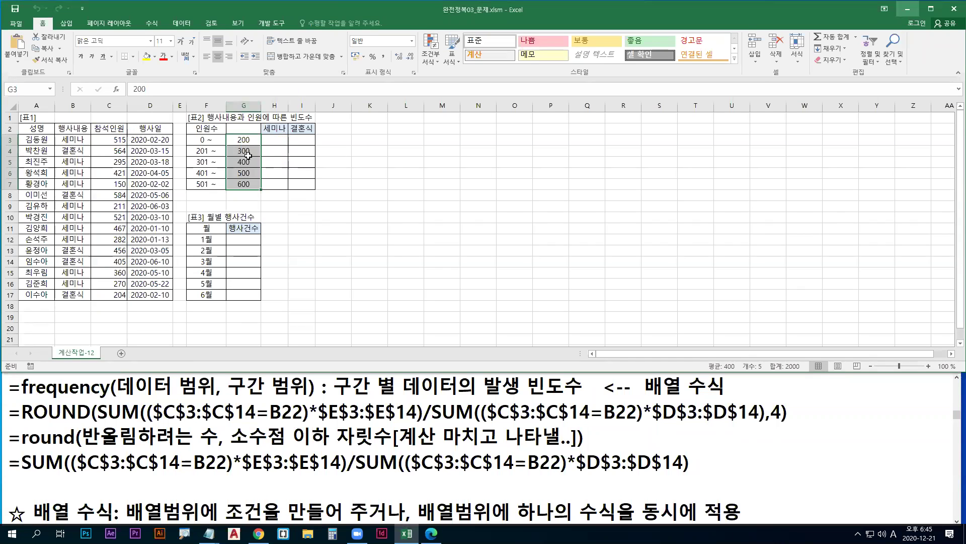
Enter the array formula =FREQUENCY(C3:C17,G3:G7) across H3:H7 to count all attendance figures per interval.
{"action": "left_click_drag", "start_coordinate": [274, 140], "coordinate": [275, 184]}
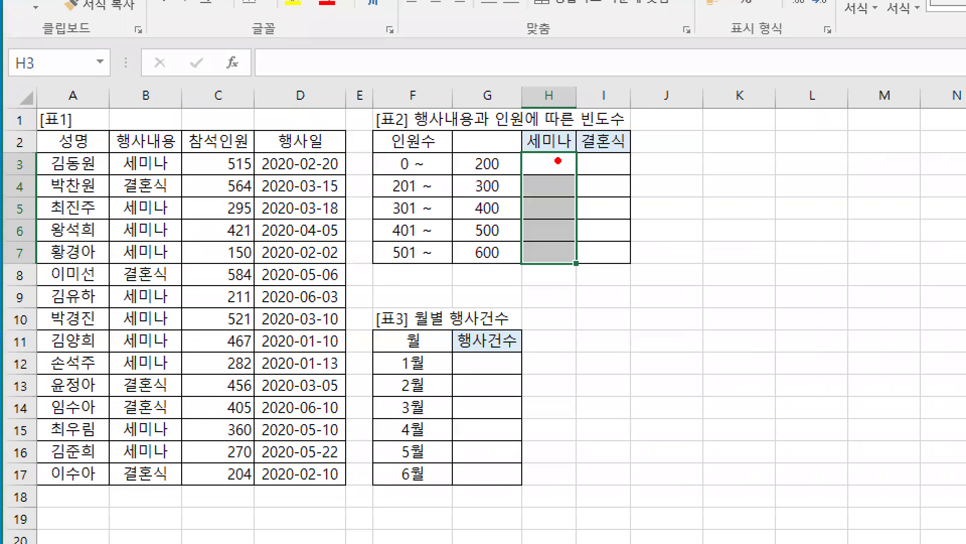
{"action": "mouse_move", "coordinate": [524, 148]}
{"action": "left_mouse_down"}
{"action": "mouse_move", "coordinate": [560, 258]}
{"action": "mouse_move", "coordinate": [574, 262]}
{"action": "left_mouse_up"}
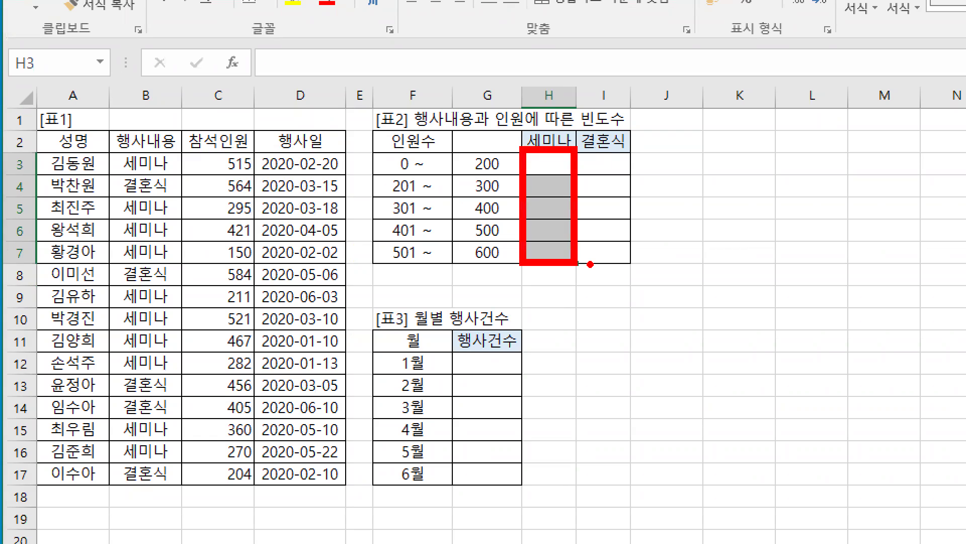
{"action": "key", "text": "Escape"}
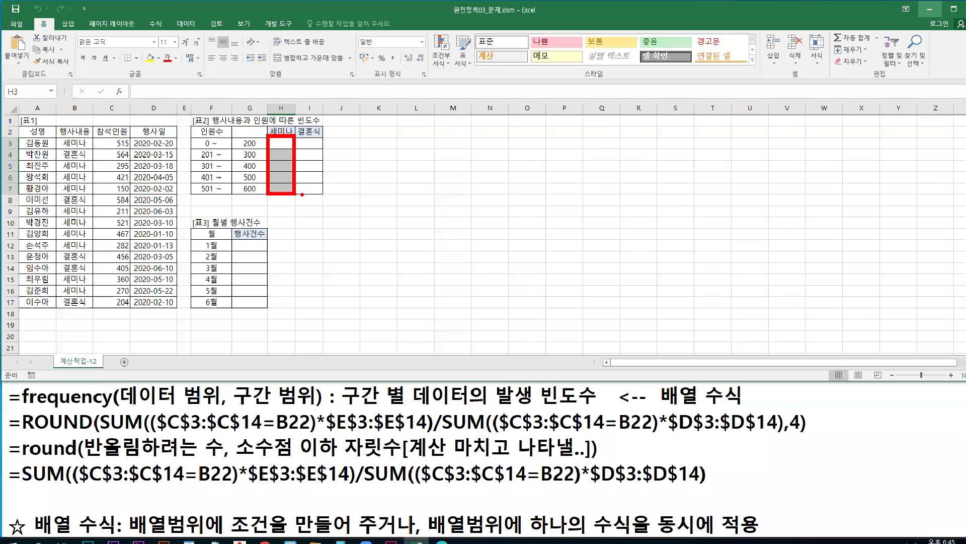
{"action": "type", "text": "=fre"}
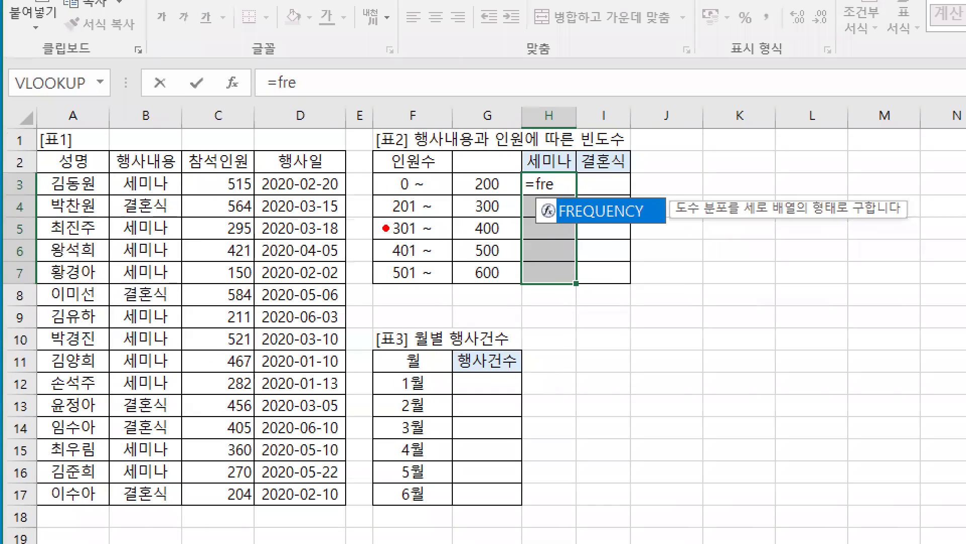
{"action": "left_click_drag", "start_coordinate": [517, 169], "coordinate": [578, 288]}
{"action": "key", "text": "g"}
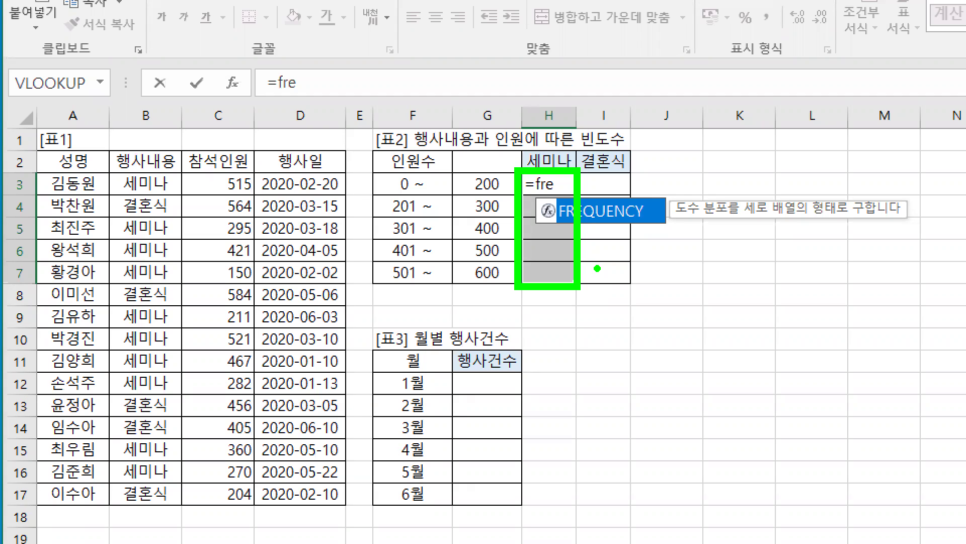
{"action": "key", "text": "Escape"}
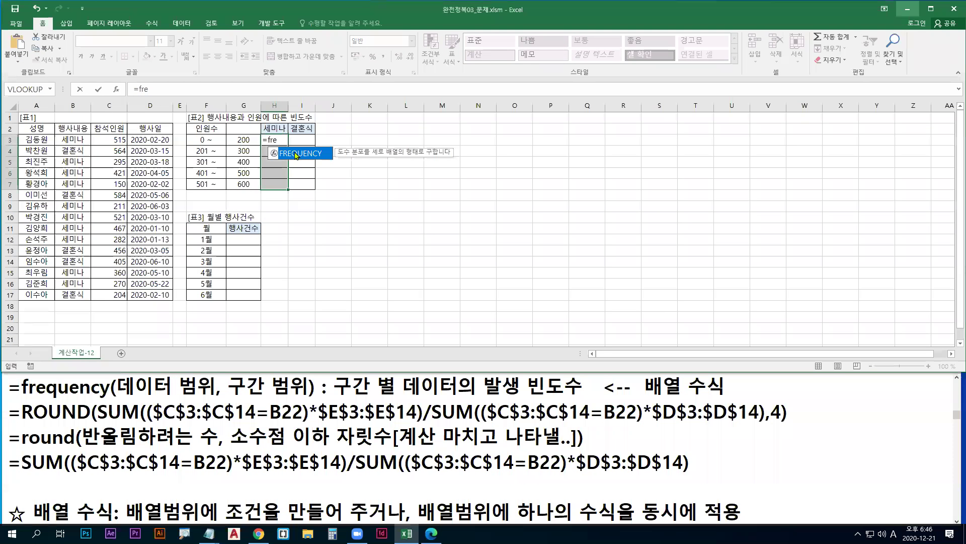
{"action": "double_click", "coordinate": [296, 154]}
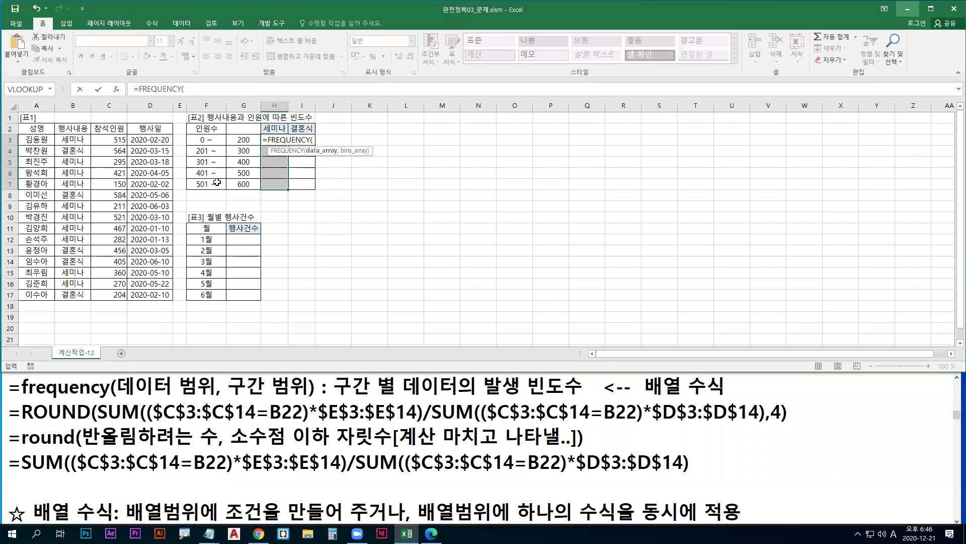
{"action": "left_click_drag", "start_coordinate": [109, 144], "coordinate": [114, 295]}
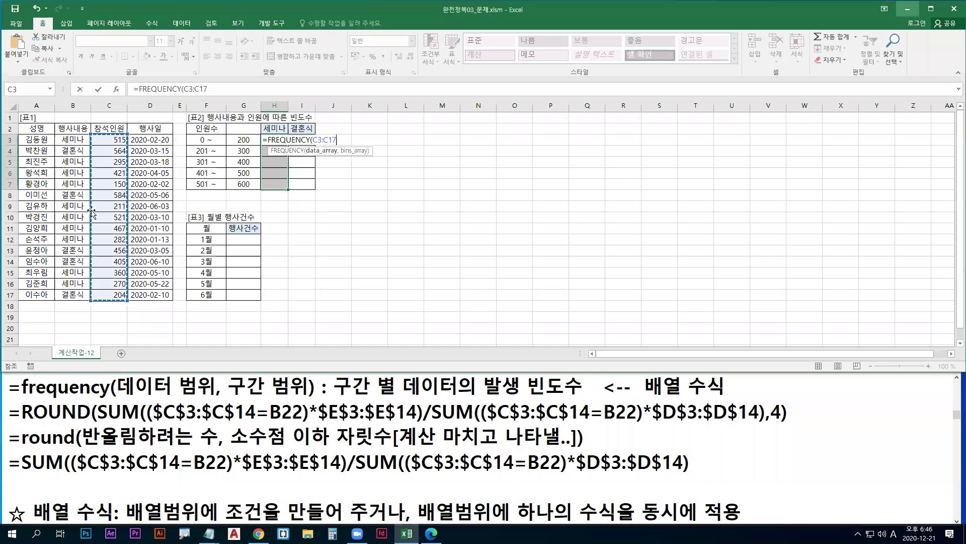
{"action": "type", "text": ","}
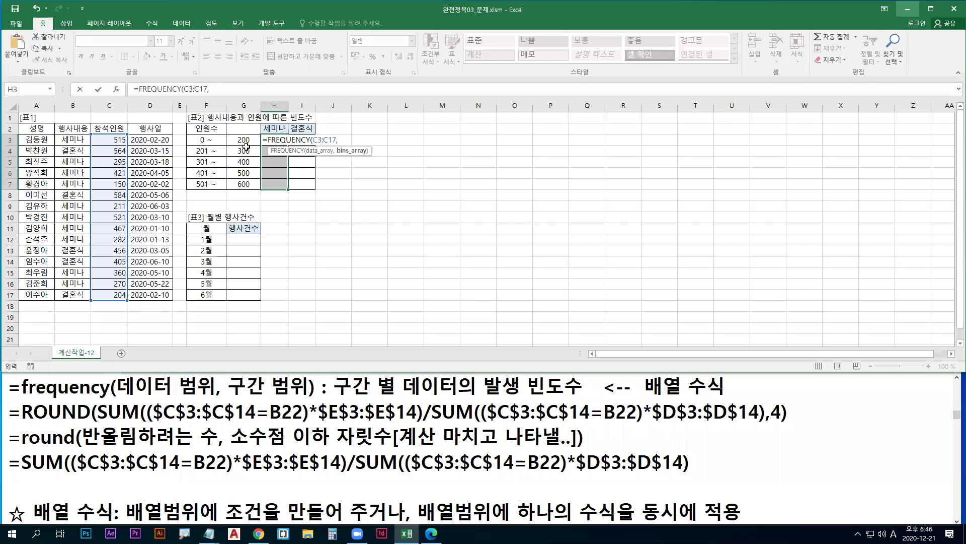
{"action": "left_click_drag", "start_coordinate": [245, 140], "coordinate": [244, 185]}
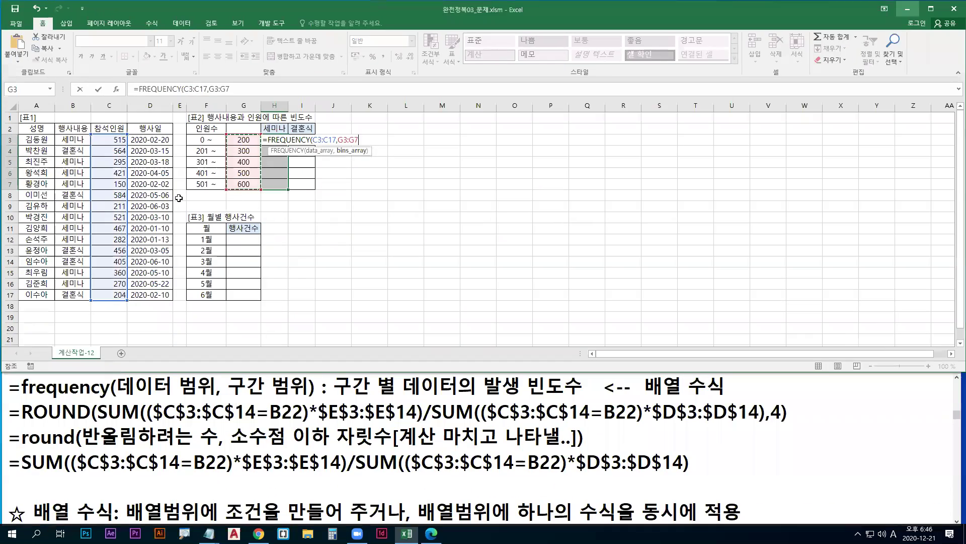
{"action": "key", "text": "ctrl+shift+Return"}
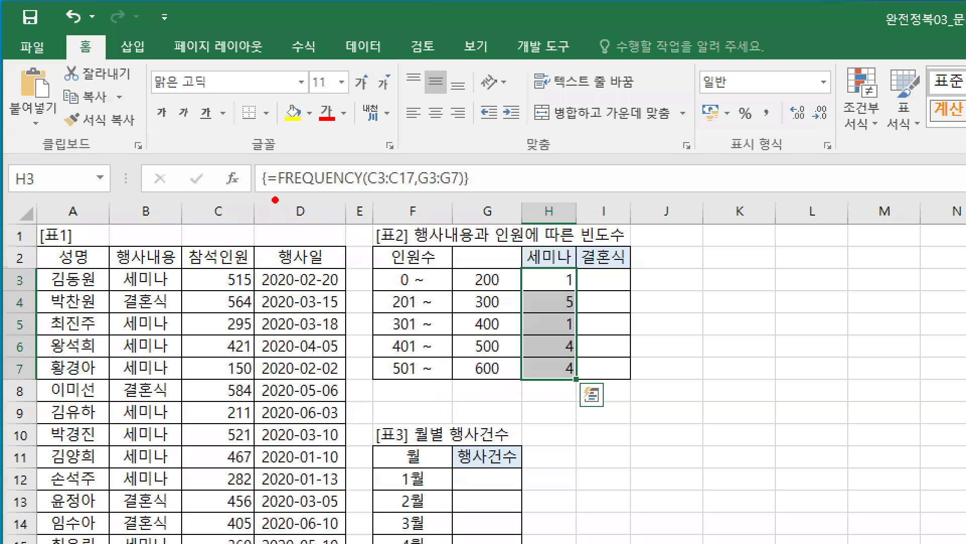
{"action": "left_click", "coordinate": [551, 281]}
{"action": "left_click", "coordinate": [551, 326]}
{"action": "left_click_drag", "start_coordinate": [388, 316], "coordinate": [577, 317]}
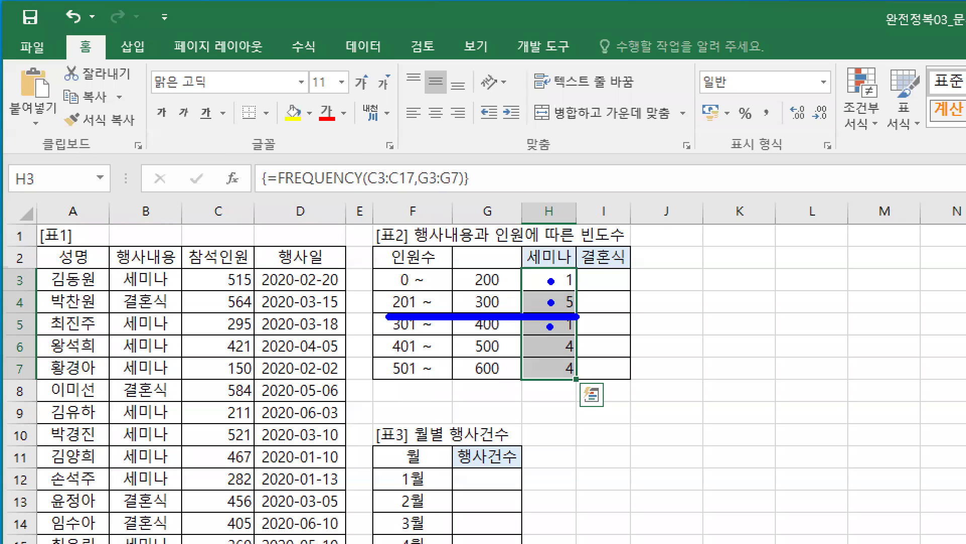
{"action": "left_click_drag", "start_coordinate": [222, 327], "coordinate": [189, 326]}
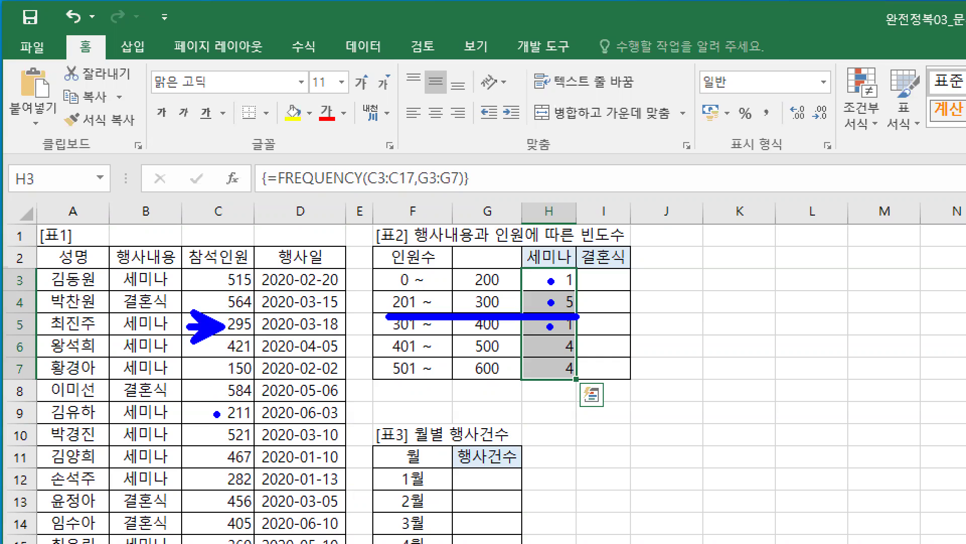
{"action": "left_click_drag", "start_coordinate": [217, 414], "coordinate": [199, 435]}
{"action": "left_click_drag", "start_coordinate": [184, 475], "coordinate": [224, 509]}
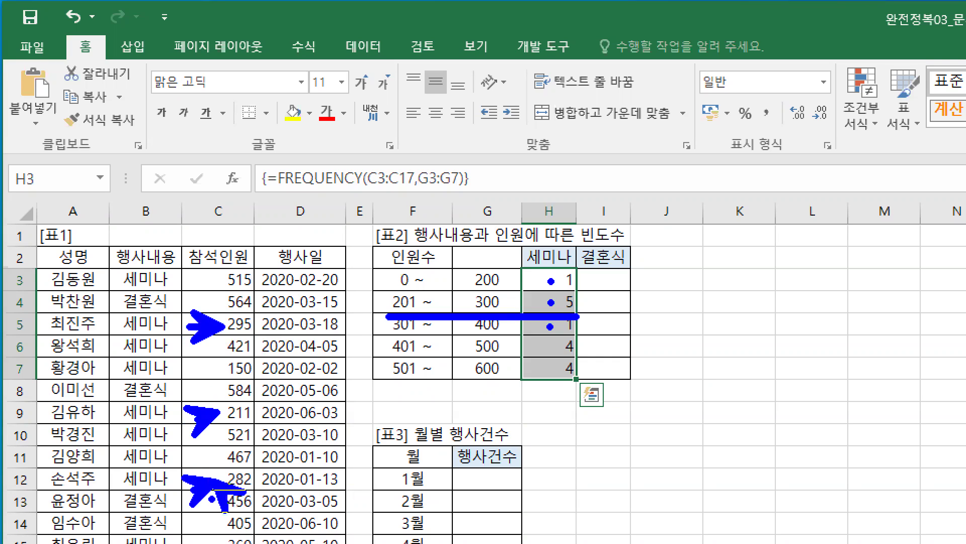
{"action": "key", "text": "r"}
{"action": "left_click_drag", "start_coordinate": [229, 334], "coordinate": [253, 333]}
{"action": "left_click_drag", "start_coordinate": [227, 424], "coordinate": [264, 426]}
{"action": "left_click_drag", "start_coordinate": [226, 489], "coordinate": [258, 491]}
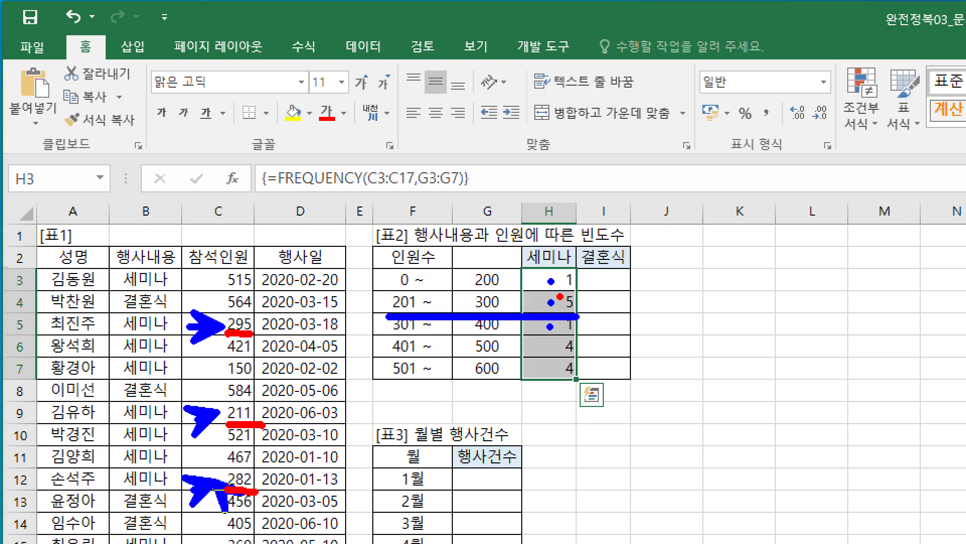
{"action": "mouse_move", "coordinate": [562, 317]}
{"action": "left_mouse_down"}
{"action": "mouse_move", "coordinate": [558, 292]}
{"action": "mouse_move", "coordinate": [580, 315]}
{"action": "left_mouse_up"}
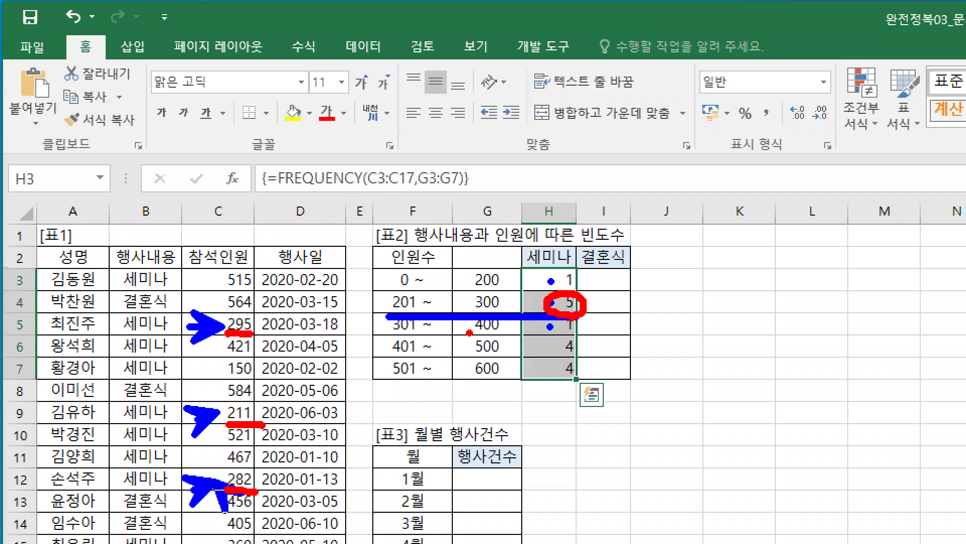
{"action": "key", "text": "Escape"}
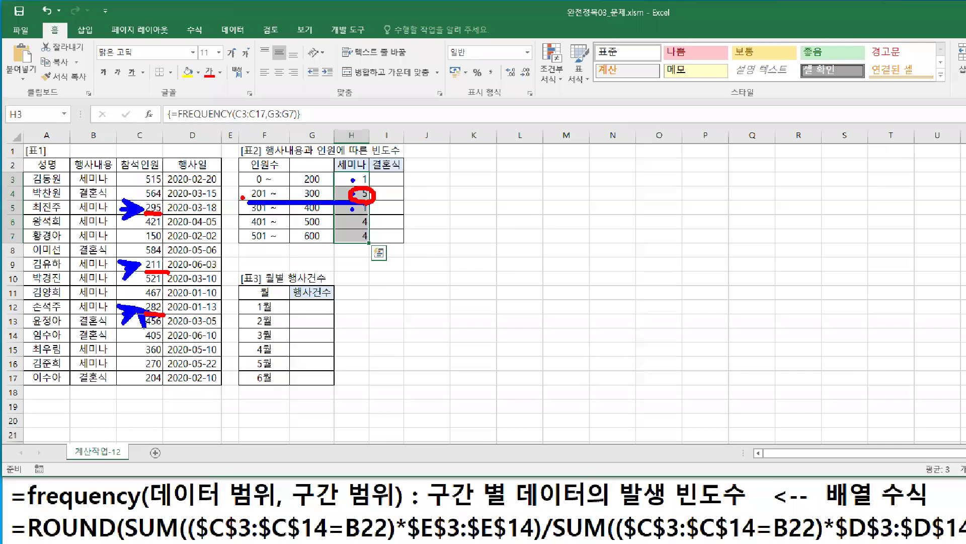
Clear the FREQUENCY array formula from the 세미나 cells H3:H7.
{"action": "left_click_drag", "start_coordinate": [277, 139], "coordinate": [279, 186]}
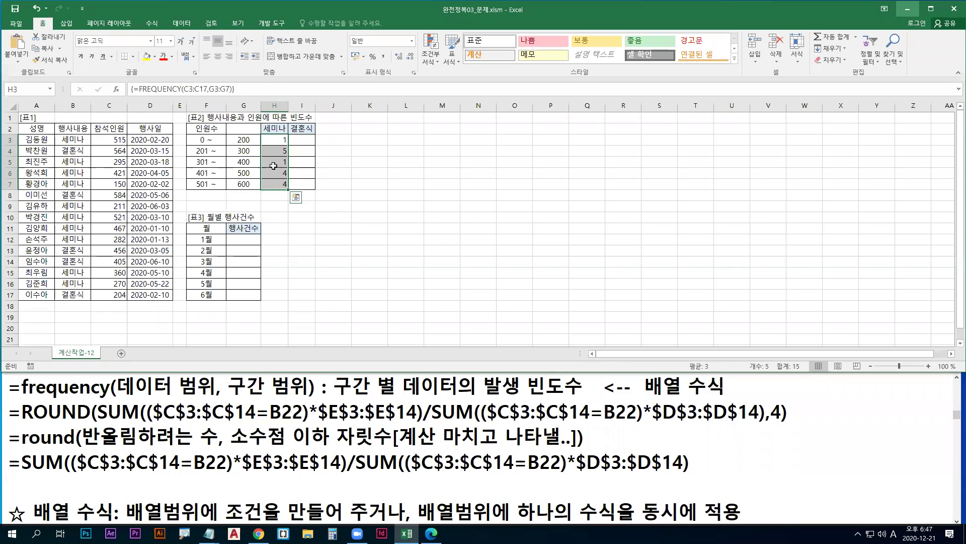
{"action": "key", "text": "Delete"}
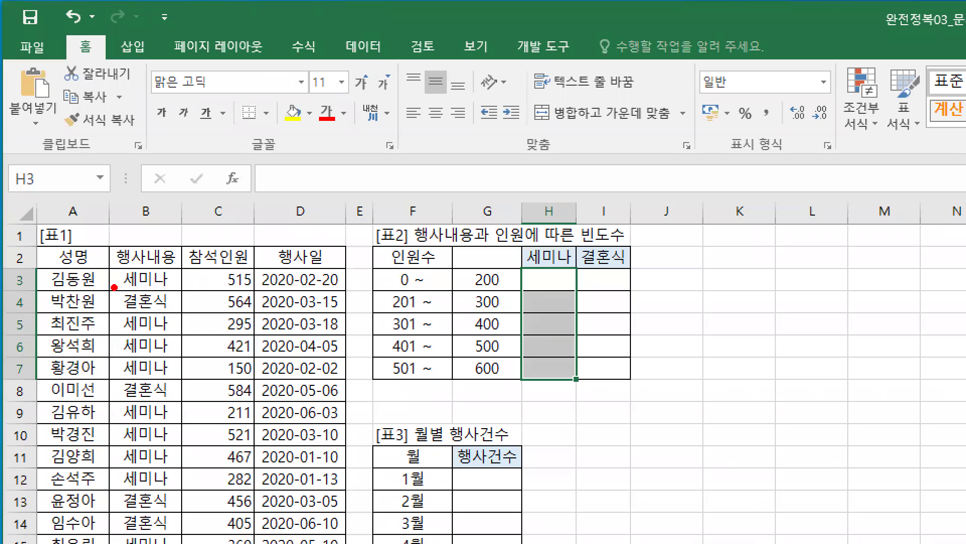
{"action": "left_click_drag", "start_coordinate": [114, 287], "coordinate": [97, 398]}
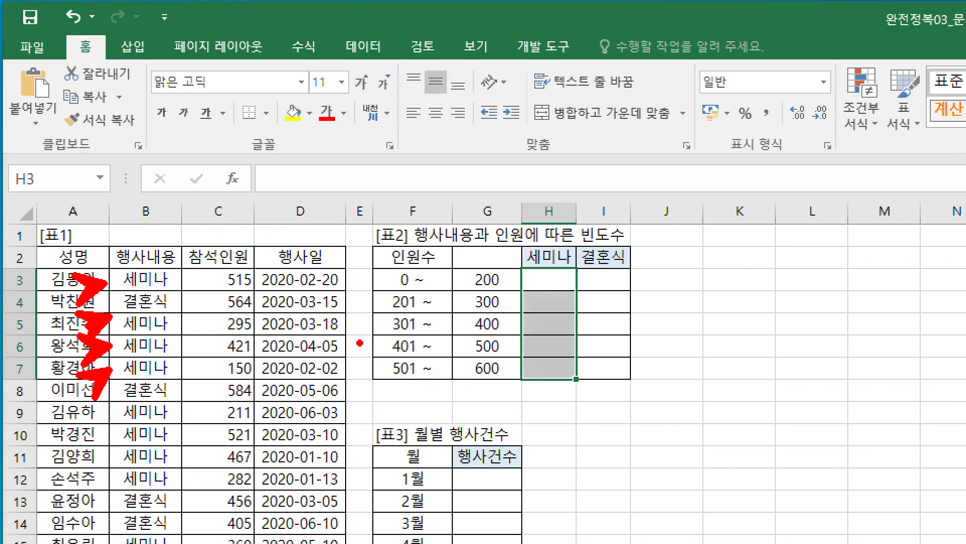
{"action": "key", "text": "b"}
{"action": "left_click_drag", "start_coordinate": [85, 291], "coordinate": [89, 320]}
{"action": "mouse_move", "coordinate": [84, 384]}
{"action": "left_mouse_down"}
{"action": "mouse_move", "coordinate": [117, 391]}
{"action": "mouse_move", "coordinate": [97, 412]}
{"action": "left_mouse_up"}
{"action": "key", "text": "r"}
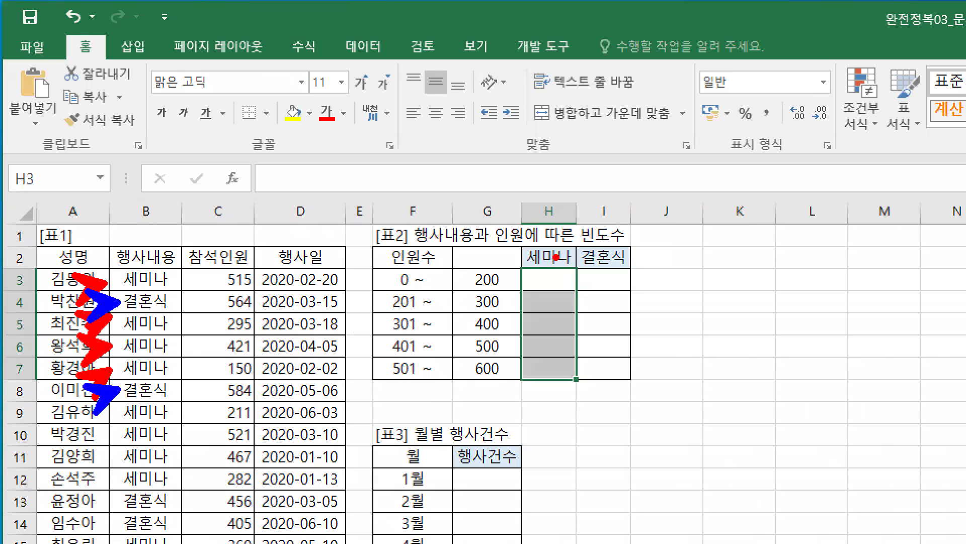
{"action": "left_click_drag", "start_coordinate": [533, 227], "coordinate": [562, 217]}
{"action": "key", "text": "b"}
{"action": "left_click_drag", "start_coordinate": [614, 252], "coordinate": [613, 210]}
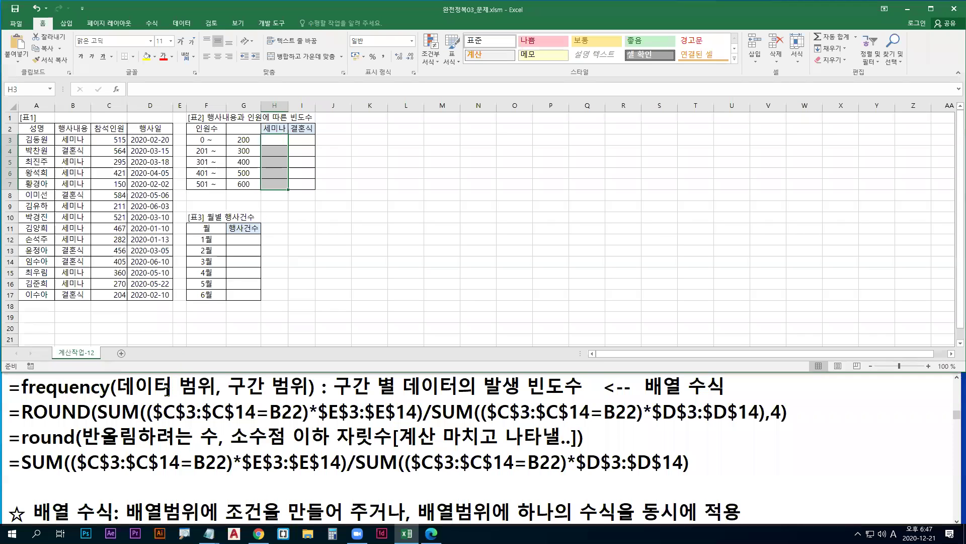
{"action": "left_click_drag", "start_coordinate": [128, 397], "coordinate": [215, 400]}
{"action": "mouse_move", "coordinate": [63, 141]}
{"action": "left_mouse_down"}
{"action": "mouse_move", "coordinate": [54, 140]}
{"action": "mouse_move", "coordinate": [52, 195]}
{"action": "left_mouse_up"}
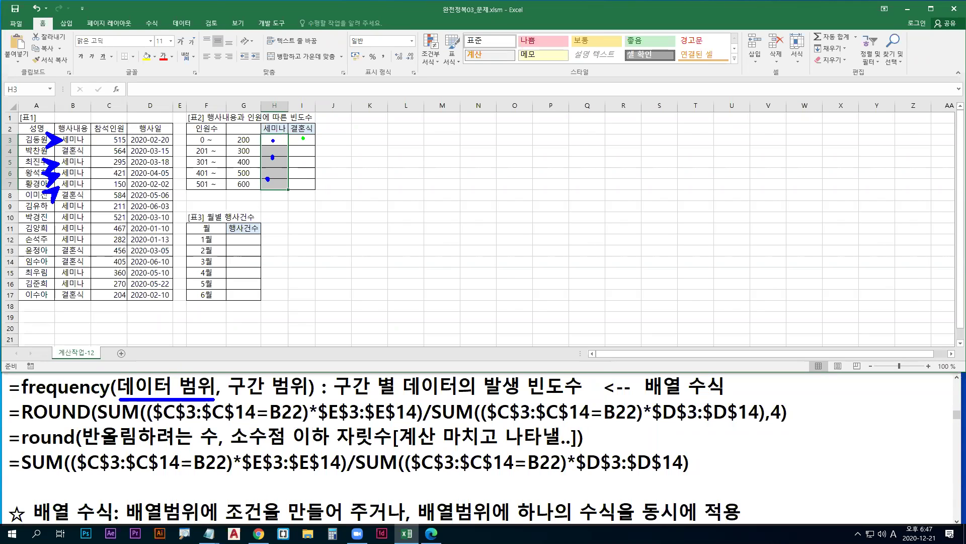
{"action": "left_click_drag", "start_coordinate": [304, 163], "coordinate": [305, 167]}
{"action": "left_click_drag", "start_coordinate": [59, 153], "coordinate": [51, 210]}
{"action": "left_click_drag", "start_coordinate": [59, 250], "coordinate": [53, 283]}
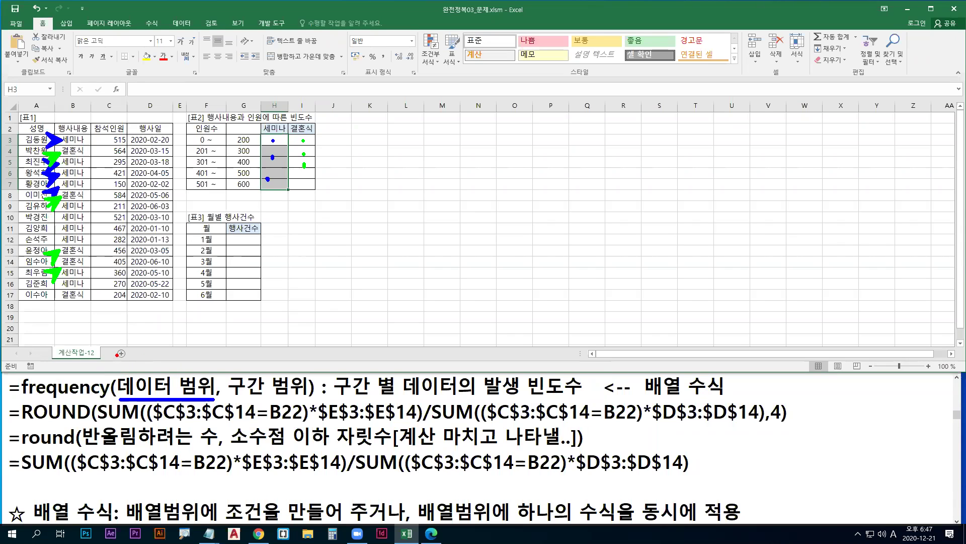
Examine the one-condition array formulas =sum((조건)* 계산범위) and =sum(if(조건, 계산범위)) in the enlarged Notepad notes.
{"action": "key", "text": "Escape"}
{"action": "left_click", "coordinate": [256, 478]}
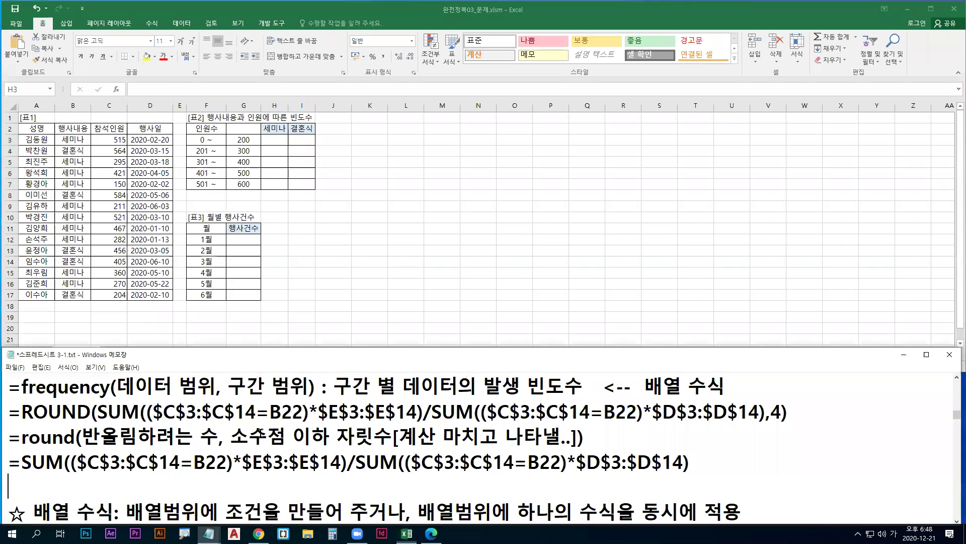
{"action": "double_click", "coordinate": [305, 354]}
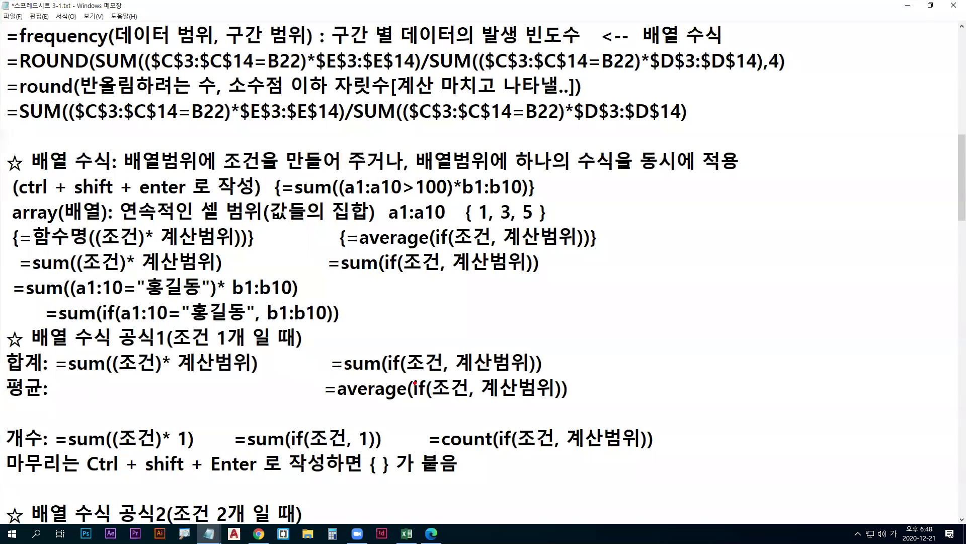
{"action": "left_click_drag", "start_coordinate": [389, 375], "coordinate": [532, 375]}
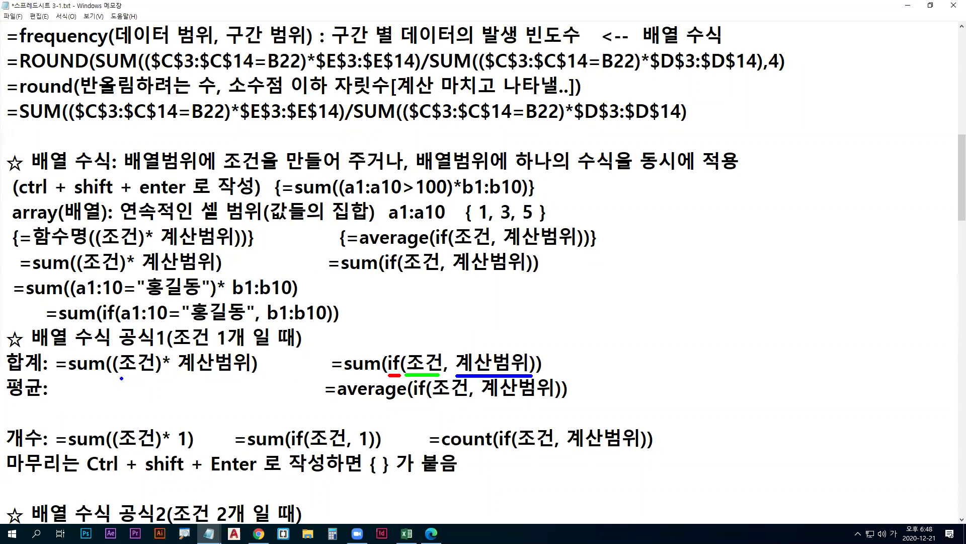
{"action": "left_click_drag", "start_coordinate": [118, 377], "coordinate": [251, 374]}
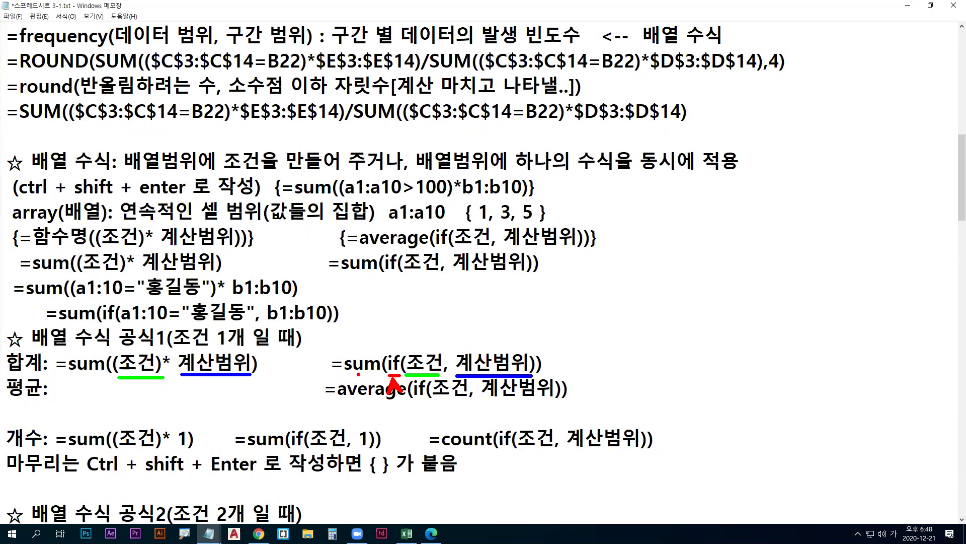
{"action": "mouse_move", "coordinate": [343, 374]}
{"action": "left_mouse_down"}
{"action": "mouse_move", "coordinate": [367, 374]}
{"action": "mouse_move", "coordinate": [350, 371]}
{"action": "left_mouse_up"}
{"action": "left_click_drag", "start_coordinate": [350, 337], "coordinate": [362, 336]}
{"action": "left_click_drag", "start_coordinate": [355, 336], "coordinate": [356, 358]}
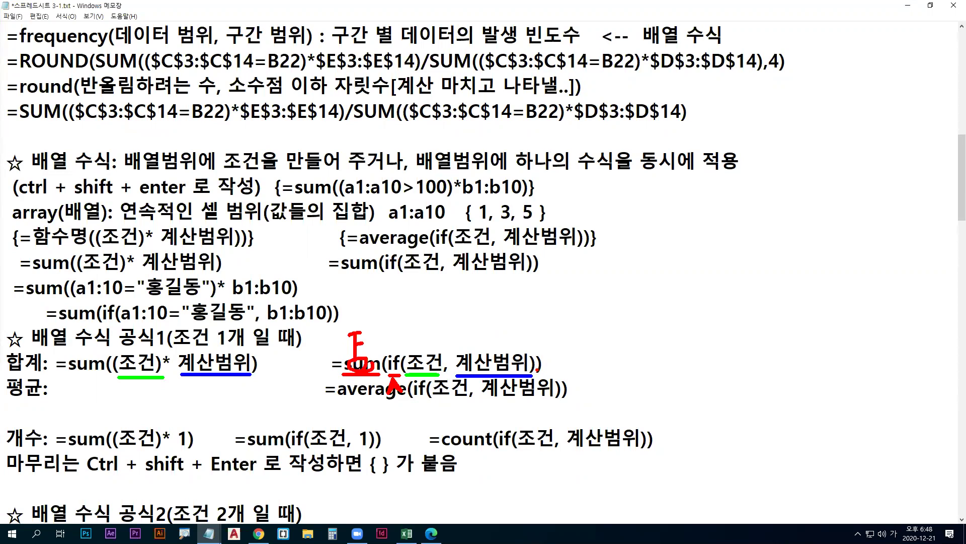
{"action": "left_click_drag", "start_coordinate": [534, 358], "coordinate": [537, 368]}
{"action": "key", "text": "Escape"}
{"action": "double_click", "coordinate": [518, 9]}
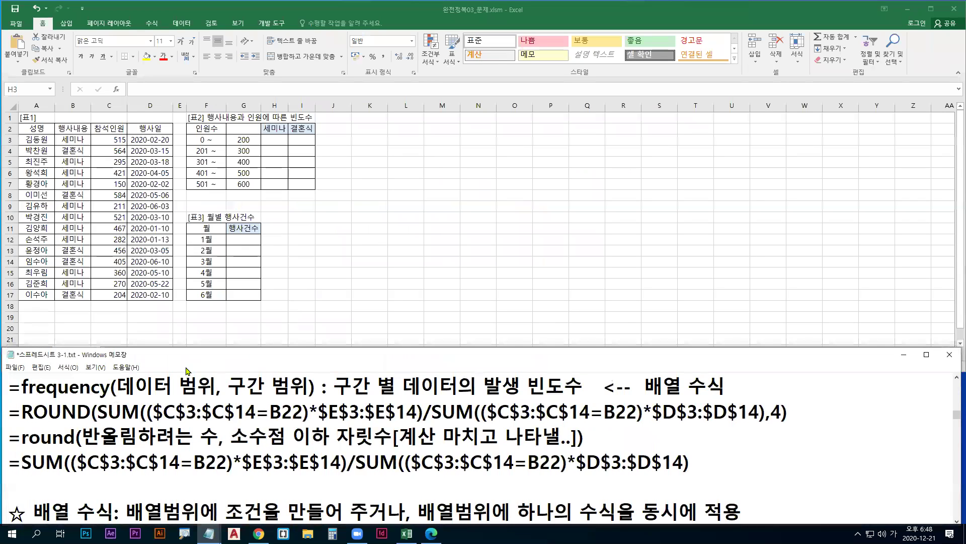
Mark the 데이터 범위 argument in the frequency note and sketch an IF with condition and range above it.
{"action": "left_click_drag", "start_coordinate": [126, 398], "coordinate": [210, 397]}
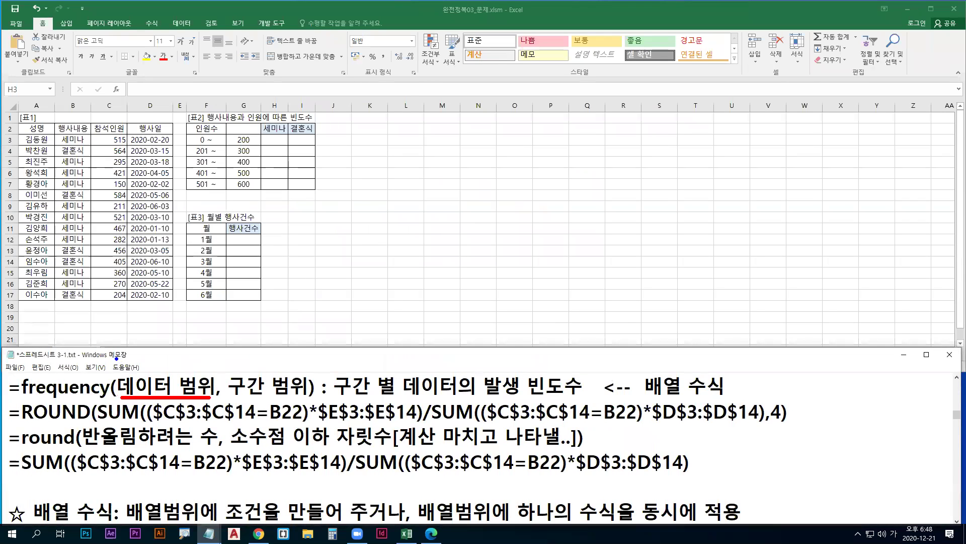
{"action": "mouse_move", "coordinate": [134, 350]}
{"action": "left_mouse_down"}
{"action": "mouse_move", "coordinate": [131, 367]}
{"action": "mouse_move", "coordinate": [149, 357]}
{"action": "left_mouse_up"}
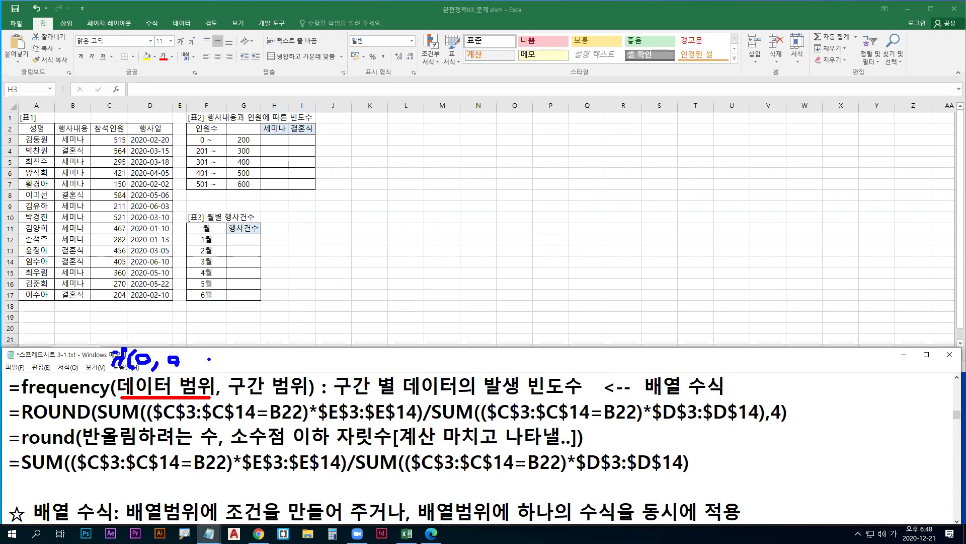
{"action": "left_click_drag", "start_coordinate": [173, 383], "coordinate": [178, 371]}
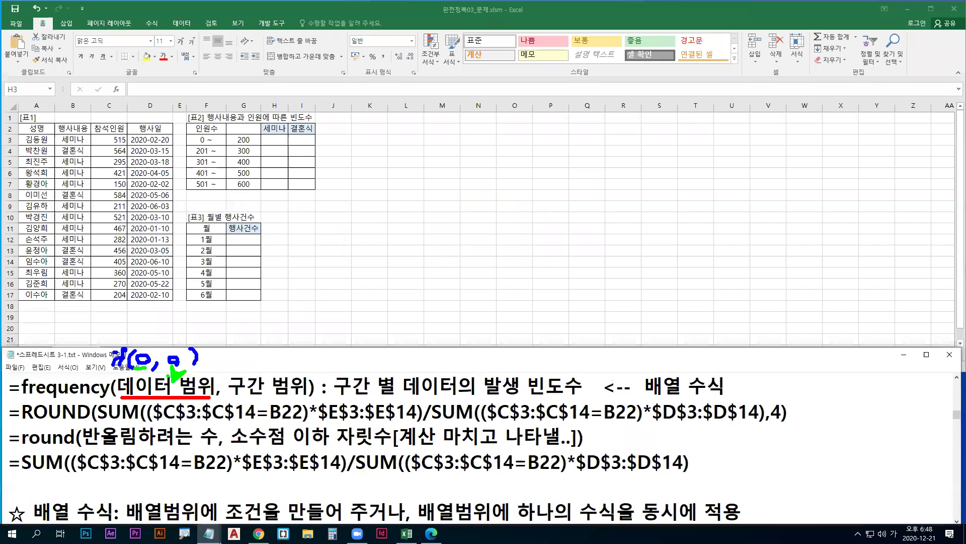
{"action": "key", "text": "Escape"}
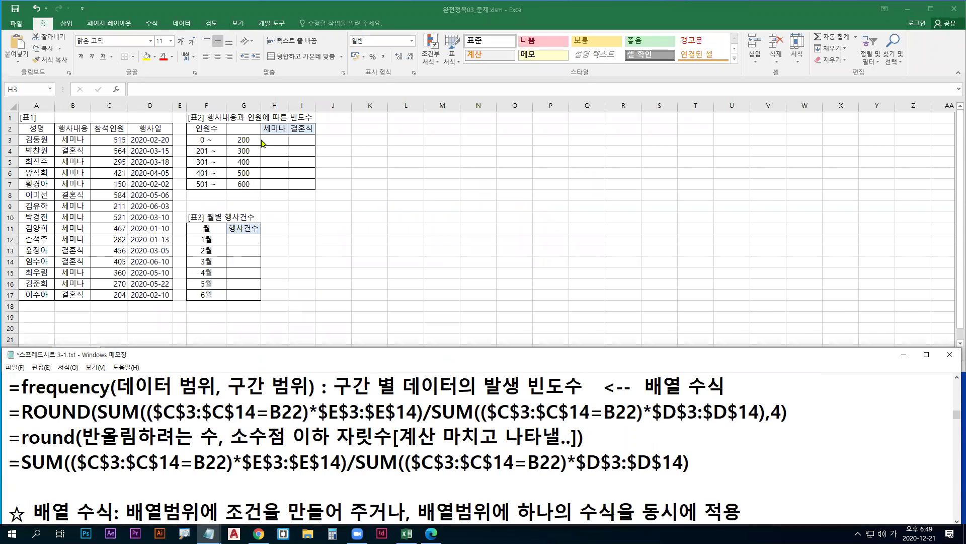
Select the 세미나 cells H3:H7 in Excel and begin the formula =FREQUENCY( there.
{"action": "left_click", "coordinate": [274, 139]}
{"action": "left_click_drag", "start_coordinate": [274, 137], "coordinate": [271, 184]}
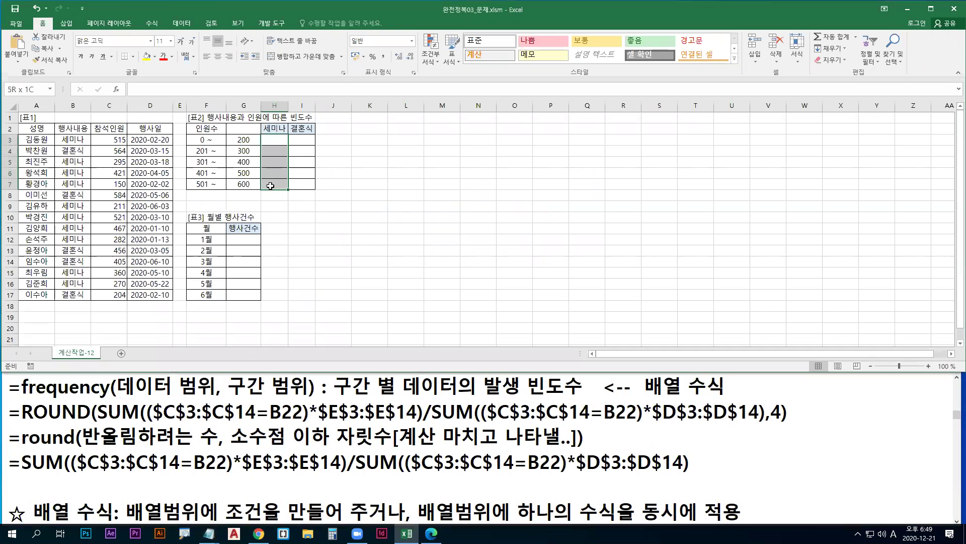
{"action": "key", "text": "ctrl+1"}
{"action": "left_click", "coordinate": [271, 151]}
{"action": "mouse_move", "coordinate": [473, 240]}
{"action": "left_mouse_down"}
{"action": "mouse_move", "coordinate": [467, 259]}
{"action": "mouse_move", "coordinate": [524, 241]}
{"action": "mouse_move", "coordinate": [467, 235]}
{"action": "mouse_move", "coordinate": [493, 255]}
{"action": "mouse_move", "coordinate": [493, 334]}
{"action": "mouse_move", "coordinate": [512, 315]}
{"action": "left_mouse_up"}
{"action": "key", "text": "r"}
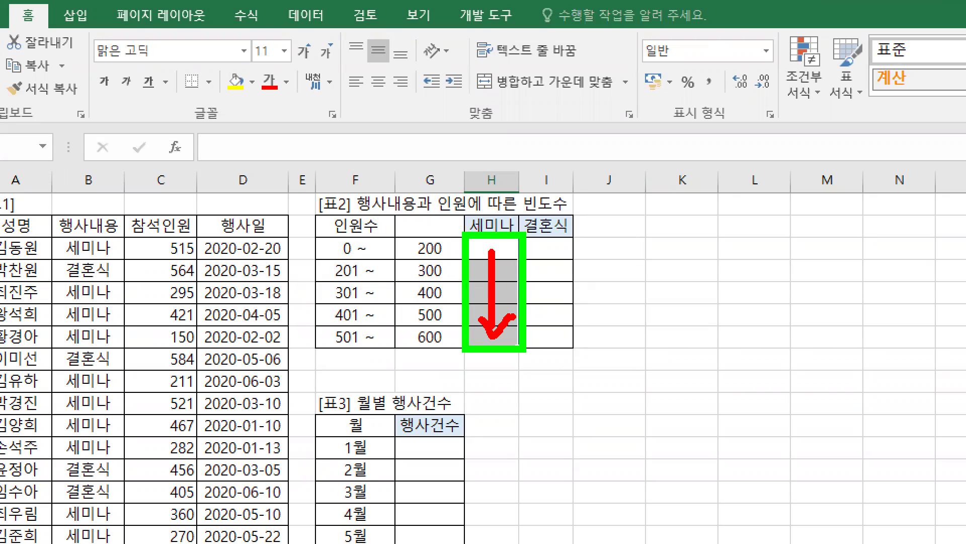
{"action": "key", "text": "Escape"}
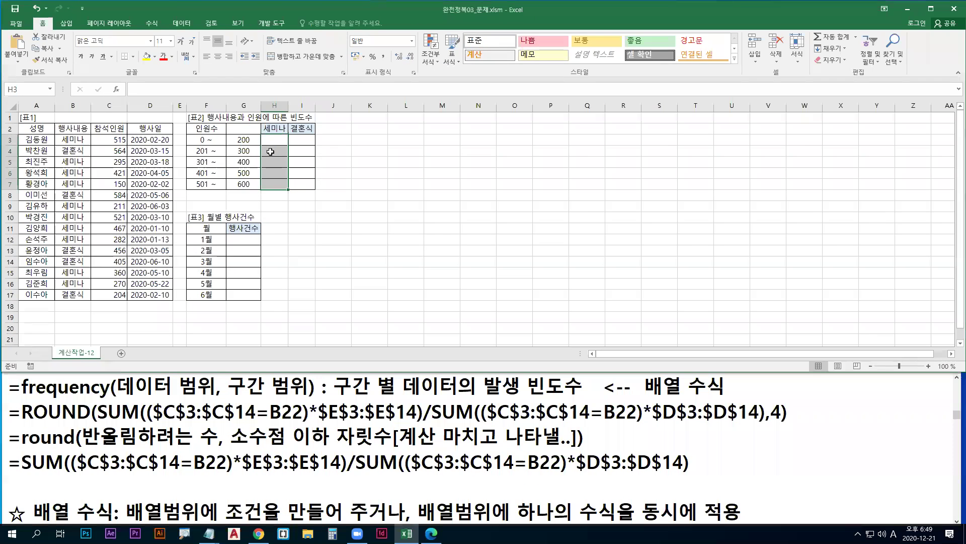
{"action": "type", "text": "=fre"}
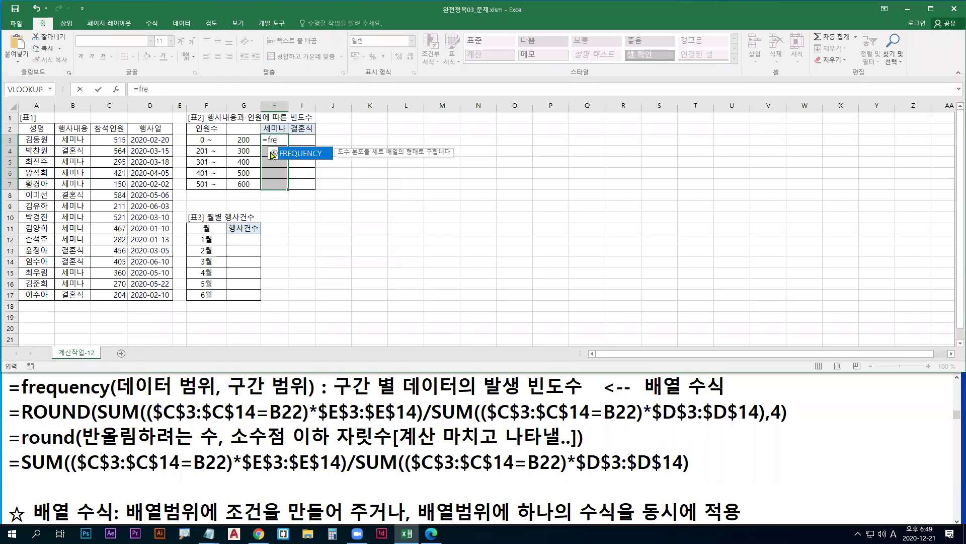
{"action": "key", "text": "ctrl+1"}
{"action": "left_click", "coordinate": [483, 271]}
{"action": "mouse_move", "coordinate": [532, 287]}
{"action": "left_mouse_down"}
{"action": "mouse_move", "coordinate": [535, 317]}
{"action": "mouse_move", "coordinate": [549, 330]}
{"action": "left_mouse_up"}
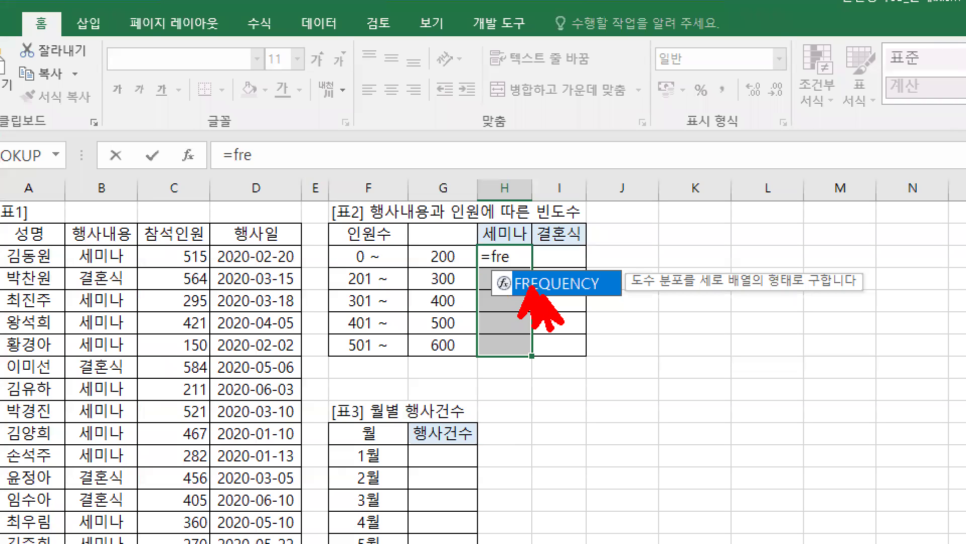
{"action": "key", "text": "Escape"}
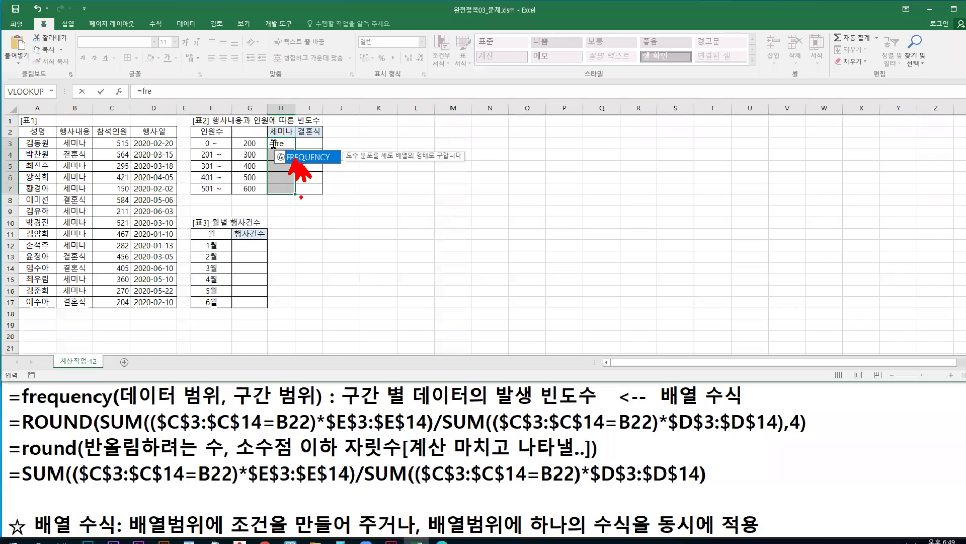
{"action": "double_click", "coordinate": [301, 153]}
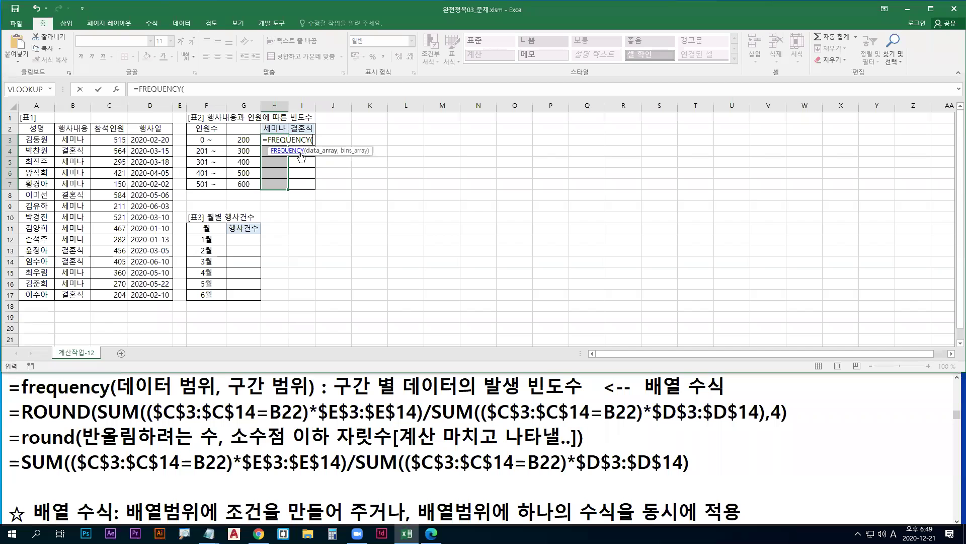
Nest an IF function as the data_array argument, giving =FREQUENCY(IF(.
{"action": "type", "text": "if"}
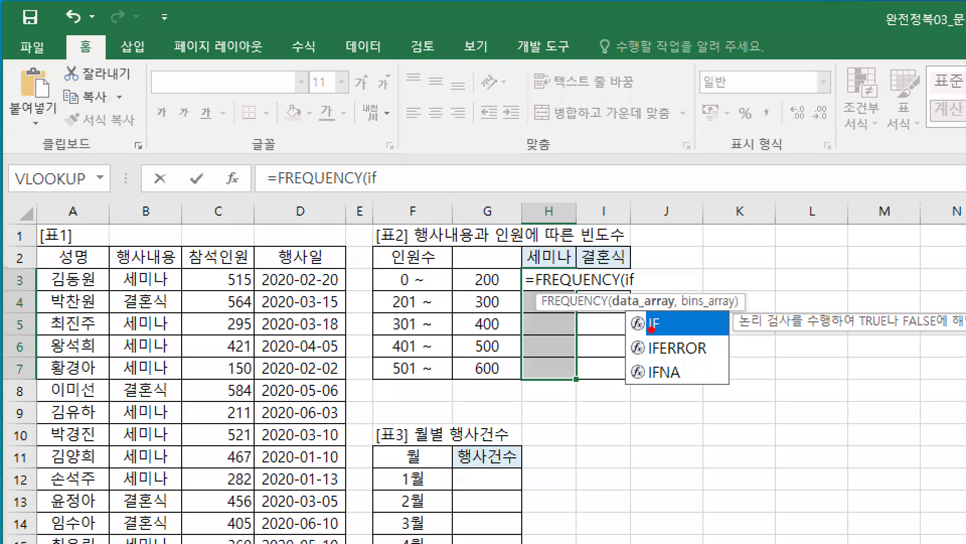
{"action": "left_click_drag", "start_coordinate": [526, 266], "coordinate": [531, 280]}
{"action": "left_click_drag", "start_coordinate": [616, 309], "coordinate": [672, 309]}
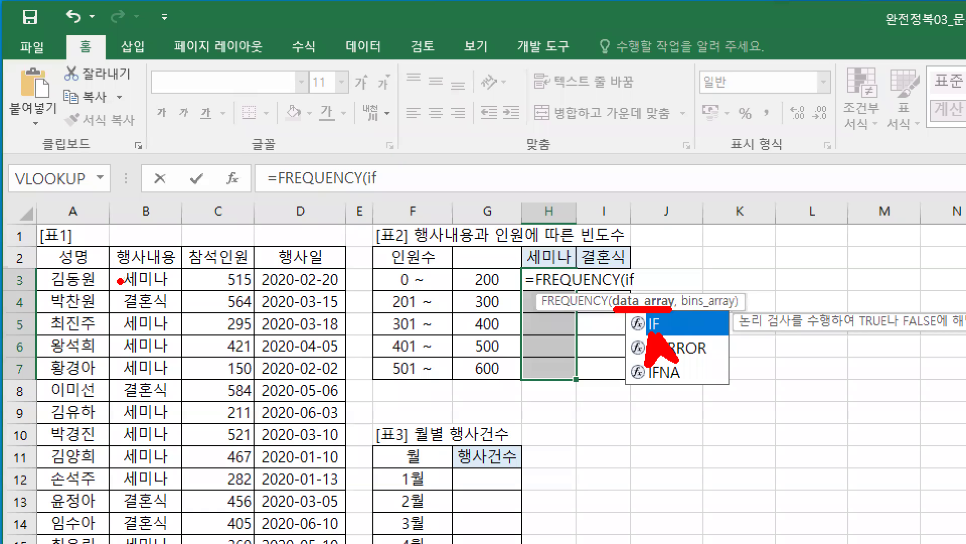
{"action": "mouse_move", "coordinate": [90, 267]}
{"action": "left_mouse_down"}
{"action": "mouse_move", "coordinate": [123, 316]}
{"action": "mouse_move", "coordinate": [101, 375]}
{"action": "left_mouse_up"}
{"action": "left_click_drag", "start_coordinate": [195, 271], "coordinate": [207, 375]}
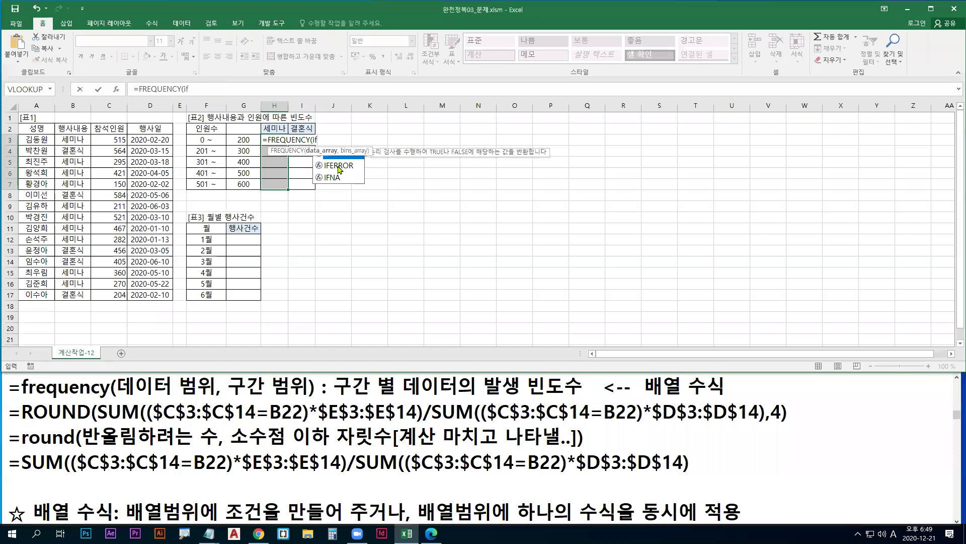
{"action": "double_click", "coordinate": [331, 157]}
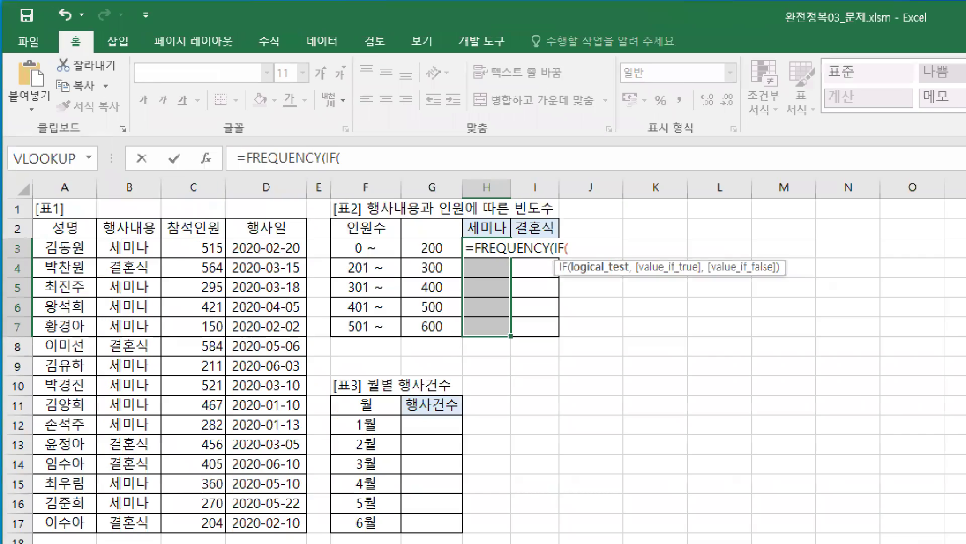
Reference the 행사내용 cells as the absolute range $B$3:$B$17 in the IF function's logical test.
{"action": "left_click_drag", "start_coordinate": [644, 312], "coordinate": [707, 310]}
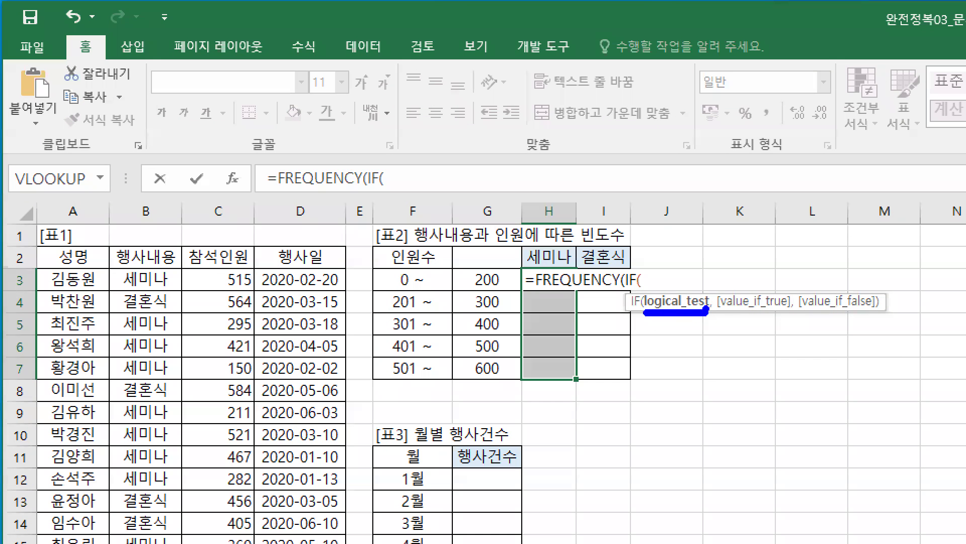
{"action": "left_click_drag", "start_coordinate": [109, 268], "coordinate": [186, 542]}
{"action": "left_click_drag", "start_coordinate": [146, 279], "coordinate": [146, 416]}
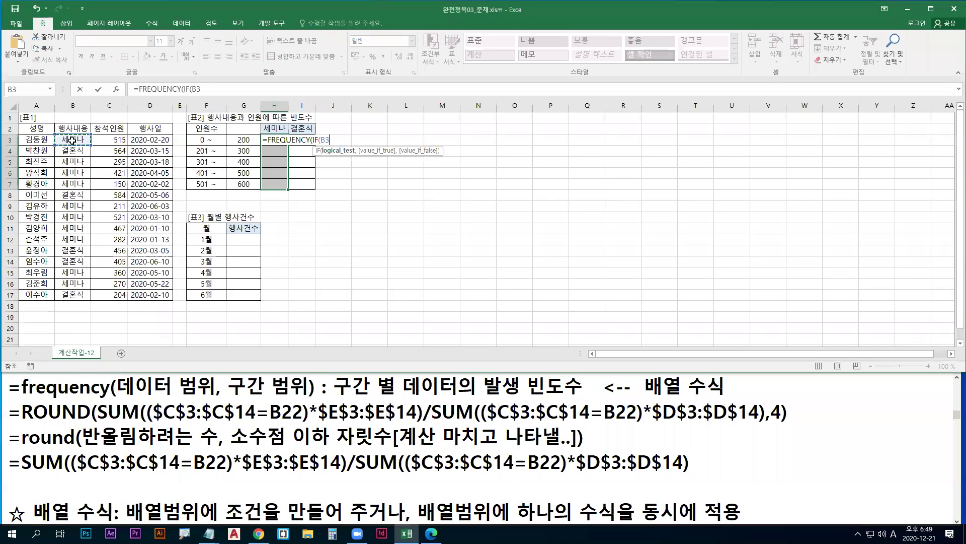
{"action": "left_click_drag", "start_coordinate": [73, 207], "coordinate": [76, 295]}
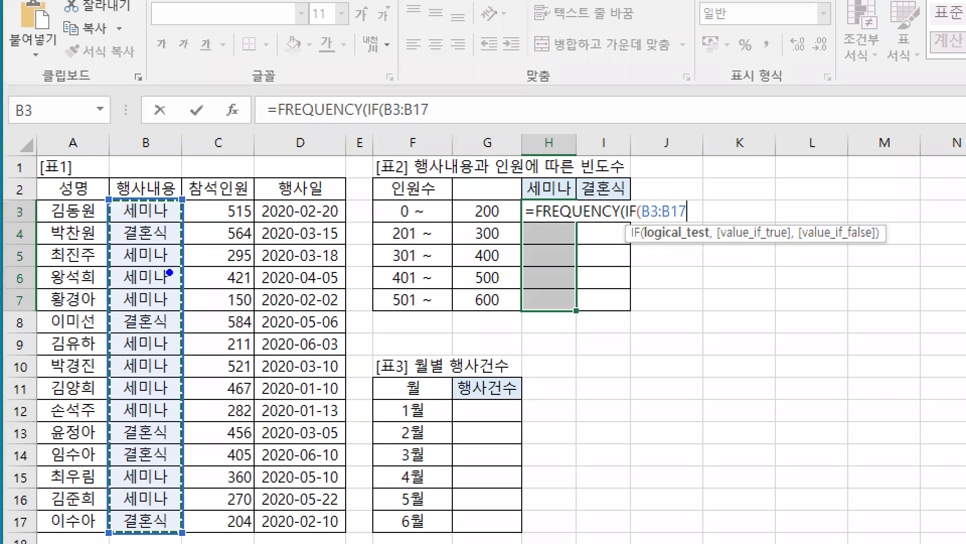
{"action": "mouse_move", "coordinate": [584, 310]}
{"action": "left_mouse_down"}
{"action": "mouse_move", "coordinate": [614, 306]}
{"action": "mouse_move", "coordinate": [604, 323]}
{"action": "left_mouse_up"}
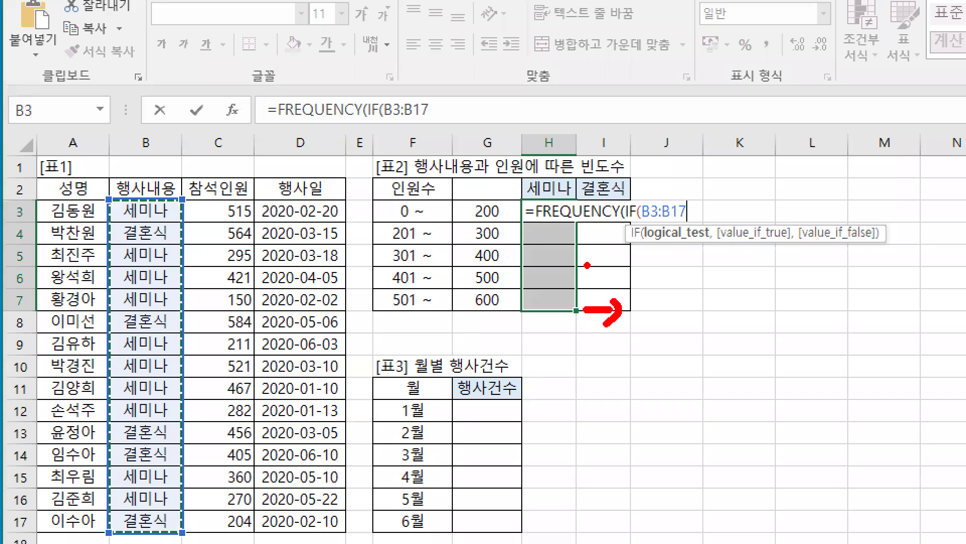
{"action": "mouse_move", "coordinate": [569, 187]}
{"action": "left_mouse_down"}
{"action": "mouse_move", "coordinate": [590, 180]}
{"action": "mouse_move", "coordinate": [588, 198]}
{"action": "left_mouse_up"}
{"action": "mouse_move", "coordinate": [156, 235]}
{"action": "left_mouse_down"}
{"action": "mouse_move", "coordinate": [215, 232]}
{"action": "mouse_move", "coordinate": [208, 251]}
{"action": "left_mouse_up"}
{"action": "key", "text": "g"}
{"action": "mouse_move", "coordinate": [200, 231]}
{"action": "left_mouse_down"}
{"action": "mouse_move", "coordinate": [182, 260]}
{"action": "mouse_move", "coordinate": [207, 261]}
{"action": "left_mouse_up"}
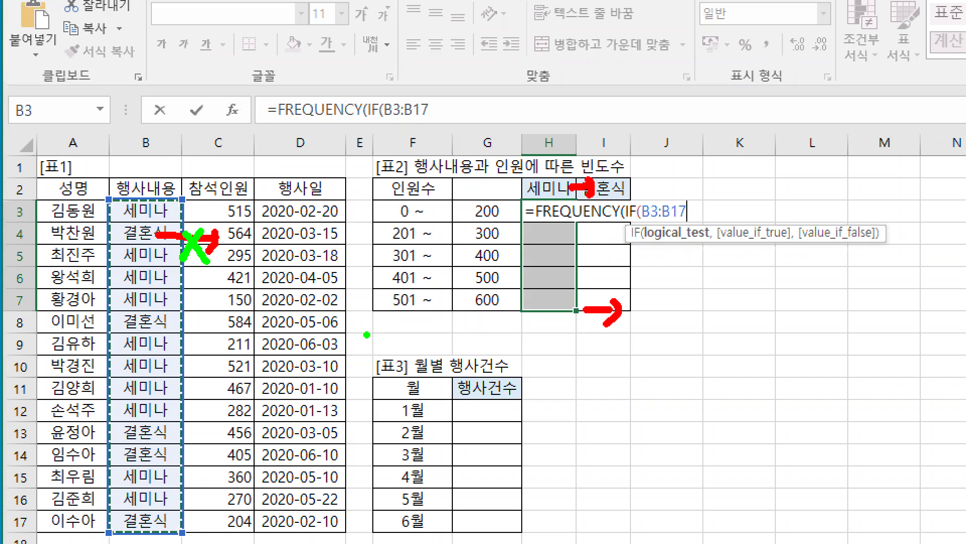
{"action": "key", "text": "Escape"}
{"action": "key", "text": "F4"}
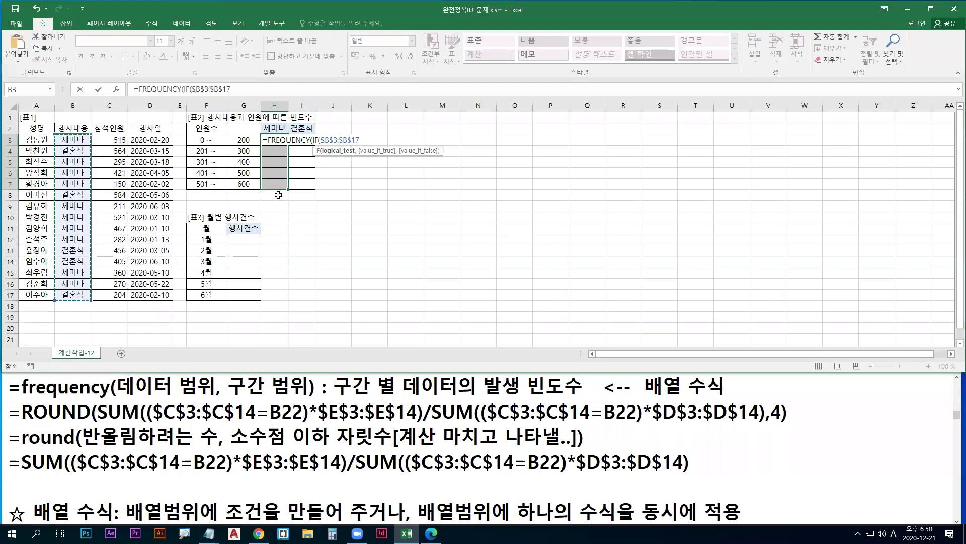
Complete the IF logical test by comparing the range with the 세미나 header as =H2, and move on to the value_if_true argument.
{"action": "type", "text": "="}
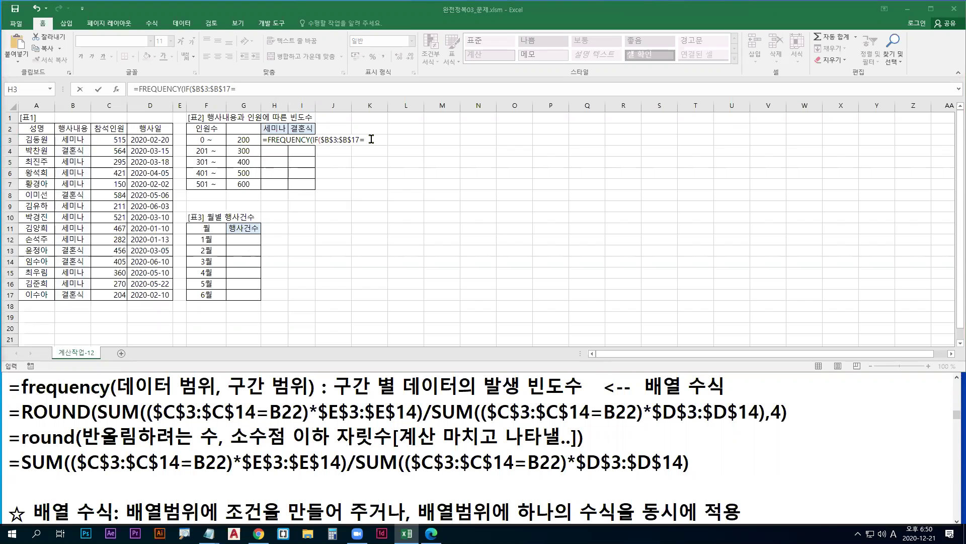
{"action": "left_click", "coordinate": [274, 130]}
{"action": "left_click", "coordinate": [276, 129]}
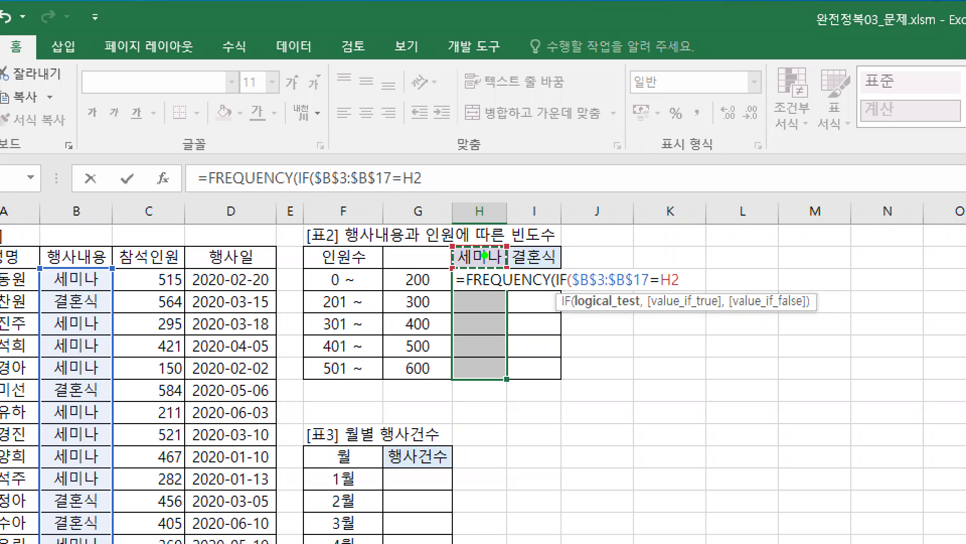
{"action": "mouse_move", "coordinate": [516, 379]}
{"action": "left_mouse_down"}
{"action": "mouse_move", "coordinate": [545, 378]}
{"action": "mouse_move", "coordinate": [540, 396]}
{"action": "left_mouse_up"}
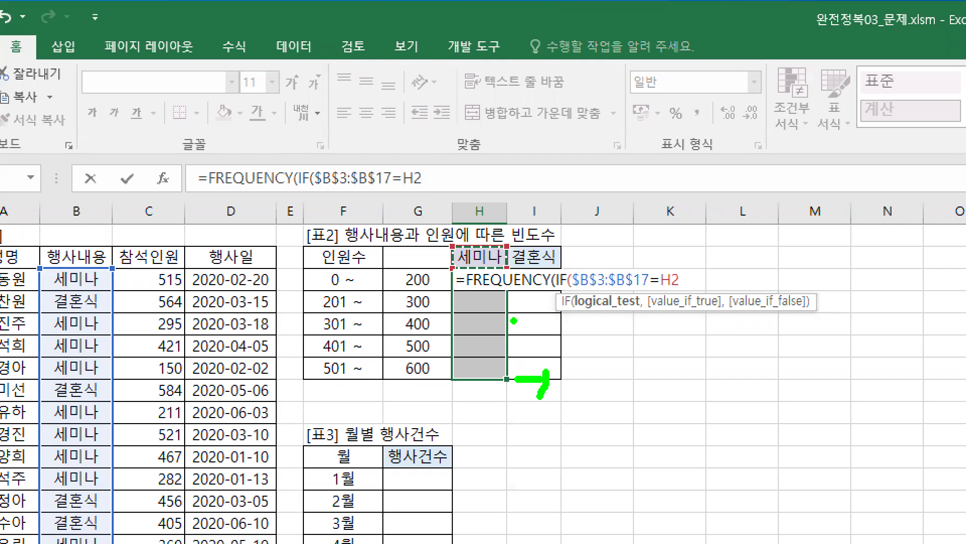
{"action": "left_click_drag", "start_coordinate": [511, 256], "coordinate": [497, 256]}
{"action": "left_click_drag", "start_coordinate": [659, 290], "coordinate": [681, 291]}
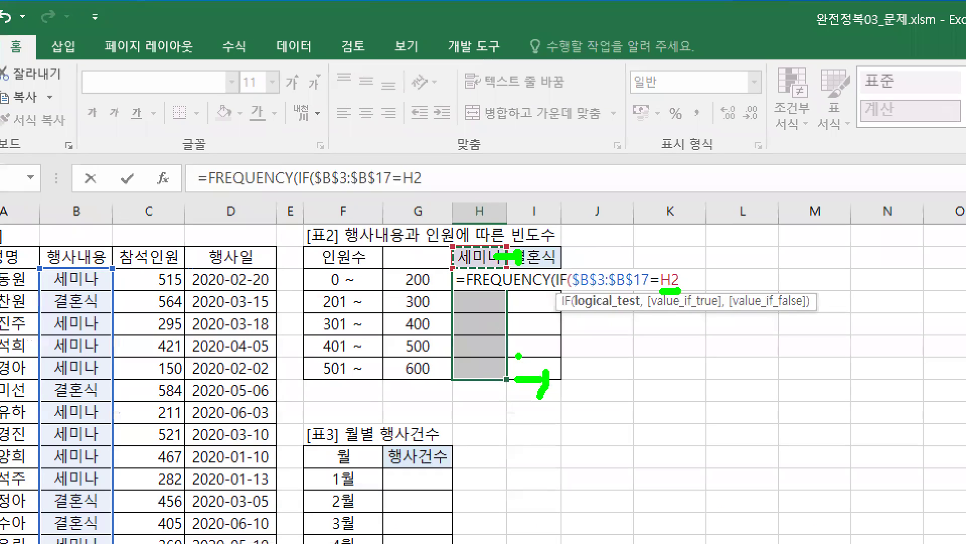
{"action": "left_click_drag", "start_coordinate": [296, 190], "coordinate": [307, 184]}
{"action": "left_click_drag", "start_coordinate": [543, 369], "coordinate": [542, 391]}
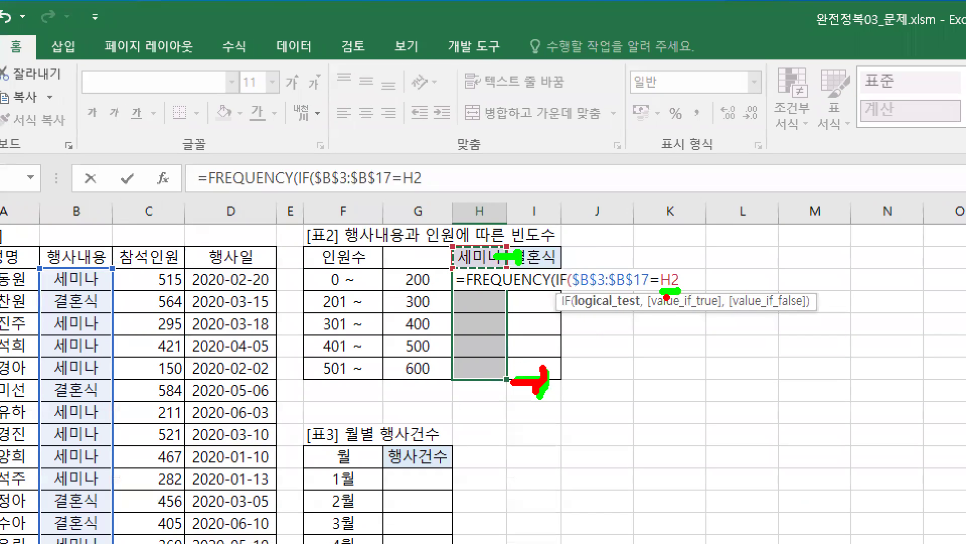
{"action": "mouse_move", "coordinate": [496, 254]}
{"action": "left_mouse_down"}
{"action": "mouse_move", "coordinate": [549, 265]}
{"action": "mouse_move", "coordinate": [545, 275]}
{"action": "mouse_move", "coordinate": [684, 296]}
{"action": "mouse_move", "coordinate": [678, 301]}
{"action": "left_mouse_up"}
{"action": "key", "text": "e"}
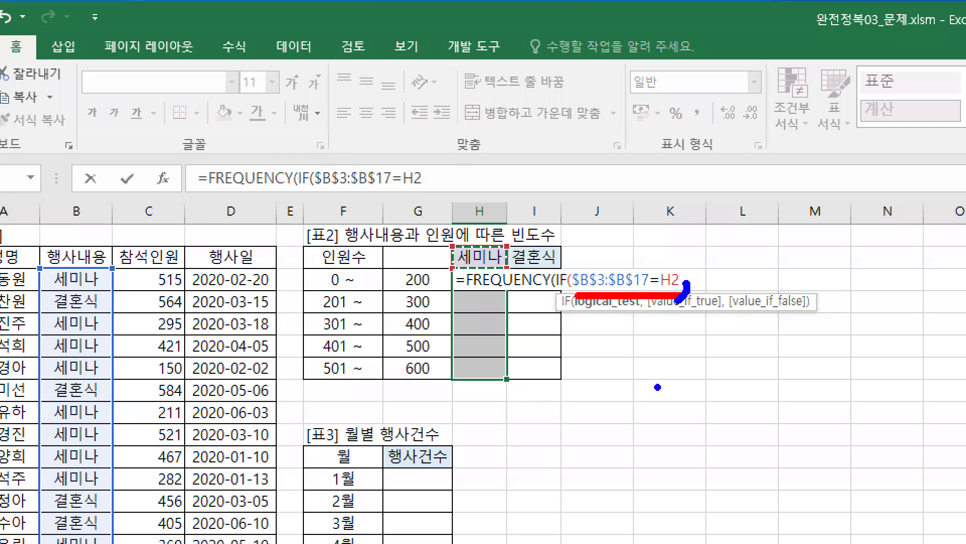
{"action": "key", "text": "Escape"}
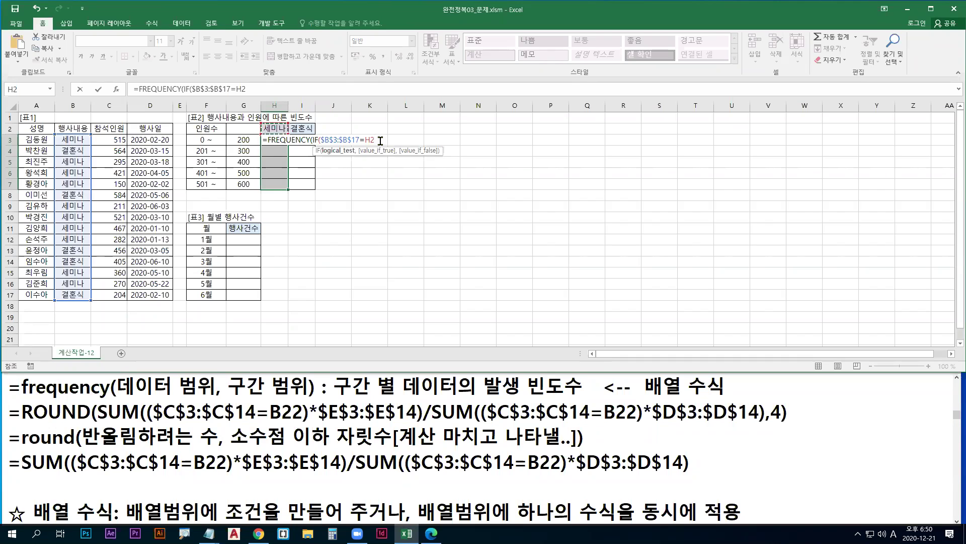
{"action": "type", "text": ","}
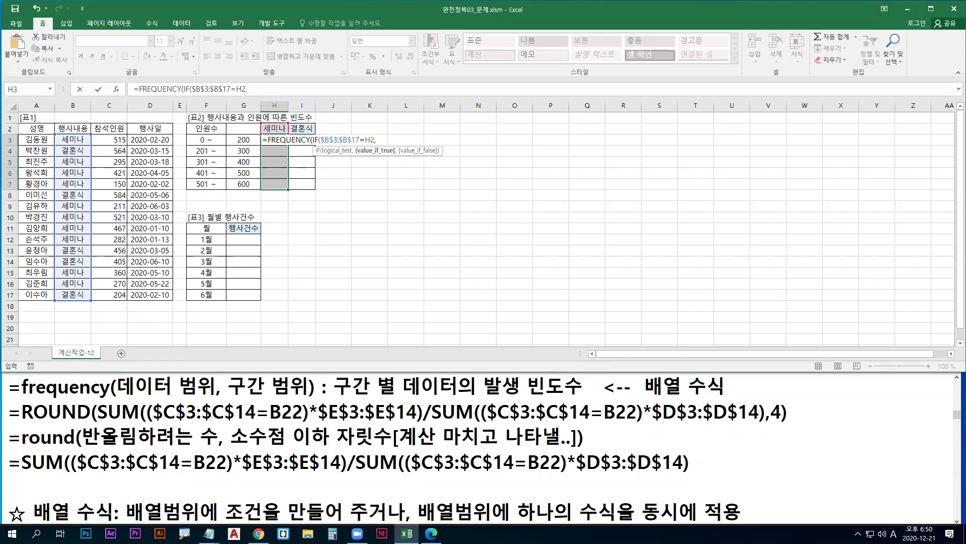
{"action": "left_click_drag", "start_coordinate": [378, 142], "coordinate": [374, 146]}
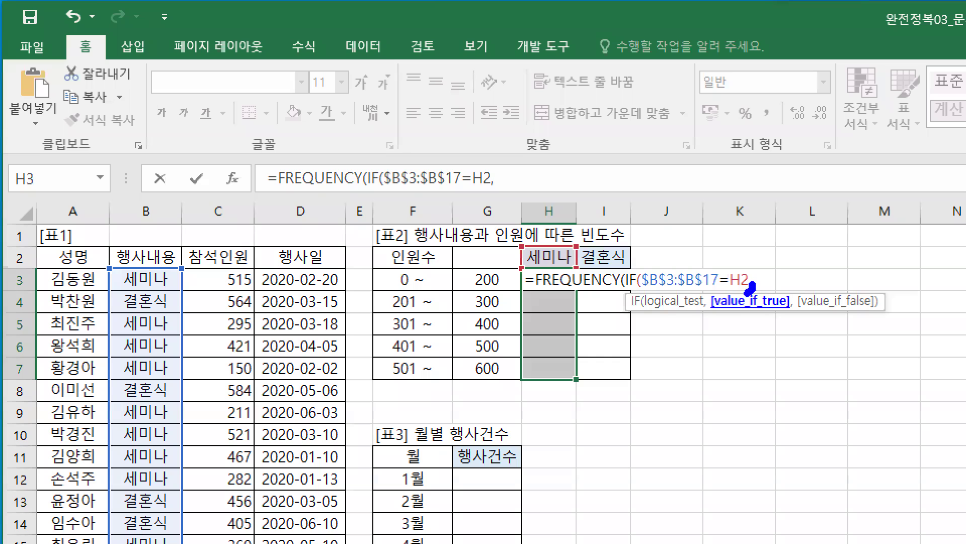
{"action": "left_click_drag", "start_coordinate": [752, 286], "coordinate": [822, 289]}
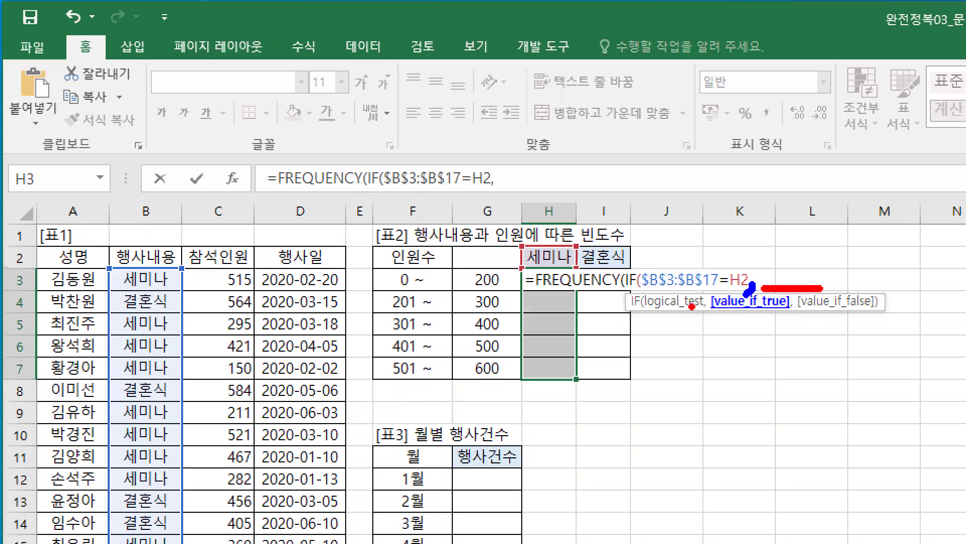
{"action": "left_click_drag", "start_coordinate": [533, 290], "coordinate": [618, 290]}
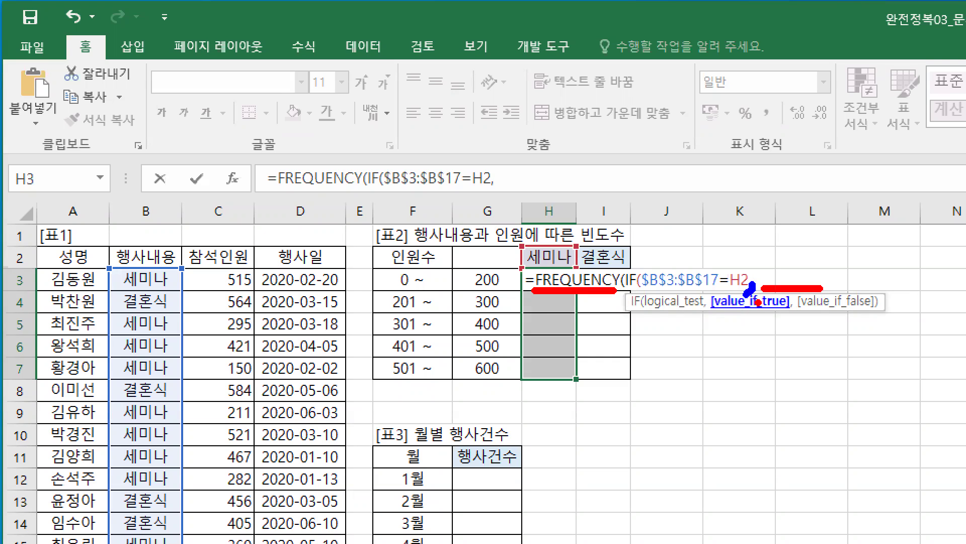
{"action": "left_click_drag", "start_coordinate": [788, 262], "coordinate": [793, 284]}
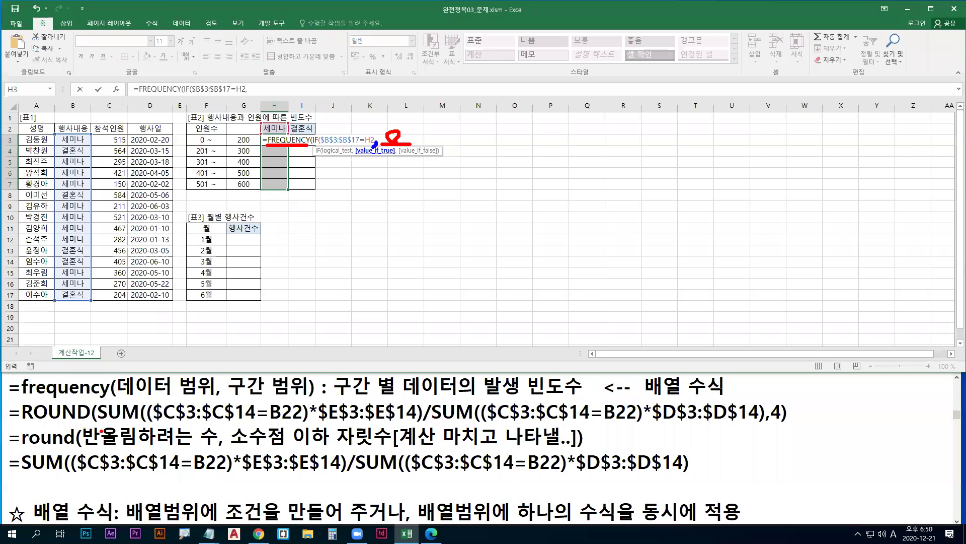
{"action": "left_click_drag", "start_coordinate": [117, 401], "coordinate": [207, 401]}
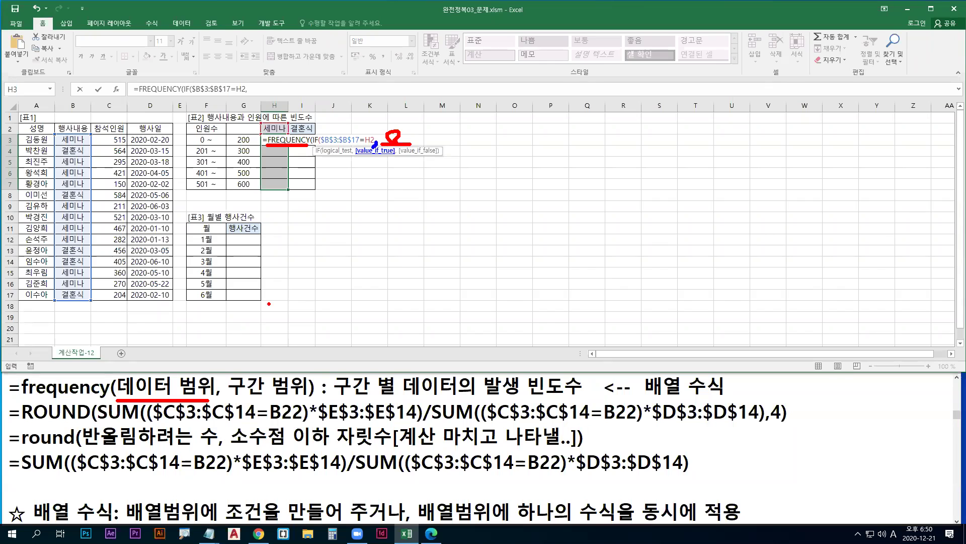
{"action": "left_click_drag", "start_coordinate": [94, 133], "coordinate": [129, 300]}
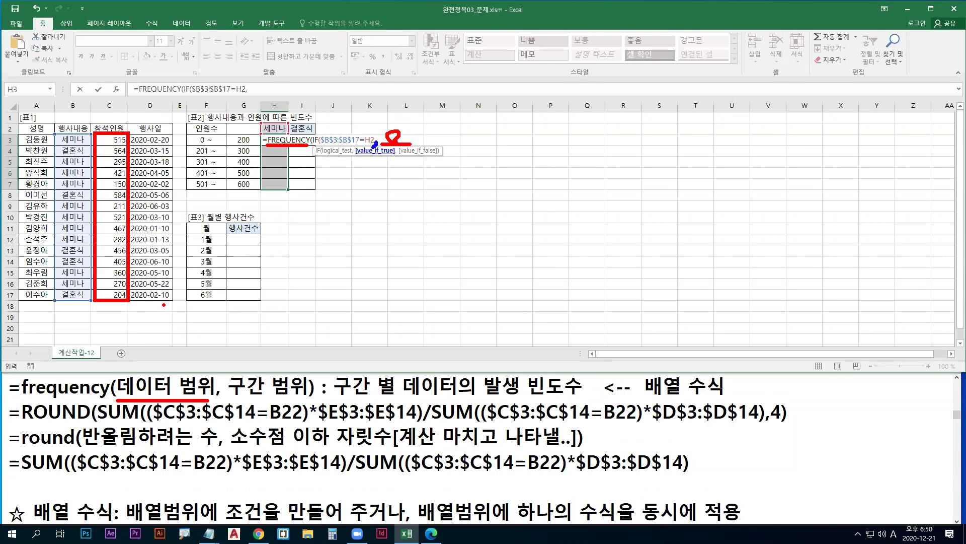
Supply the 참석인원 cells as the absolute range $C$3:$C$17 for the IF function's value_if_true argument.
{"action": "key", "text": "Escape"}
{"action": "left_click_drag", "start_coordinate": [112, 142], "coordinate": [115, 300]}
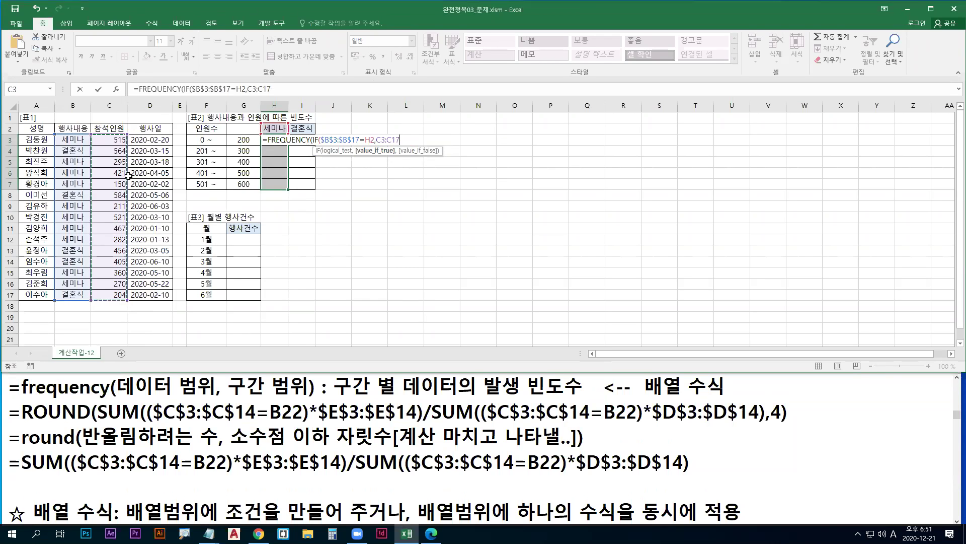
{"action": "key", "text": "F4"}
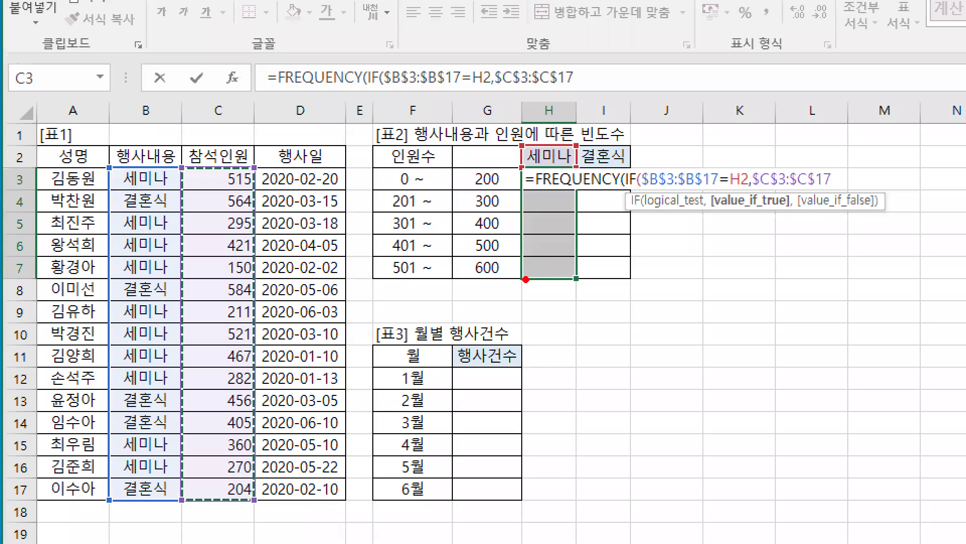
{"action": "mouse_move", "coordinate": [585, 280]}
{"action": "left_mouse_down"}
{"action": "mouse_move", "coordinate": [625, 271]}
{"action": "mouse_move", "coordinate": [624, 296]}
{"action": "left_mouse_up"}
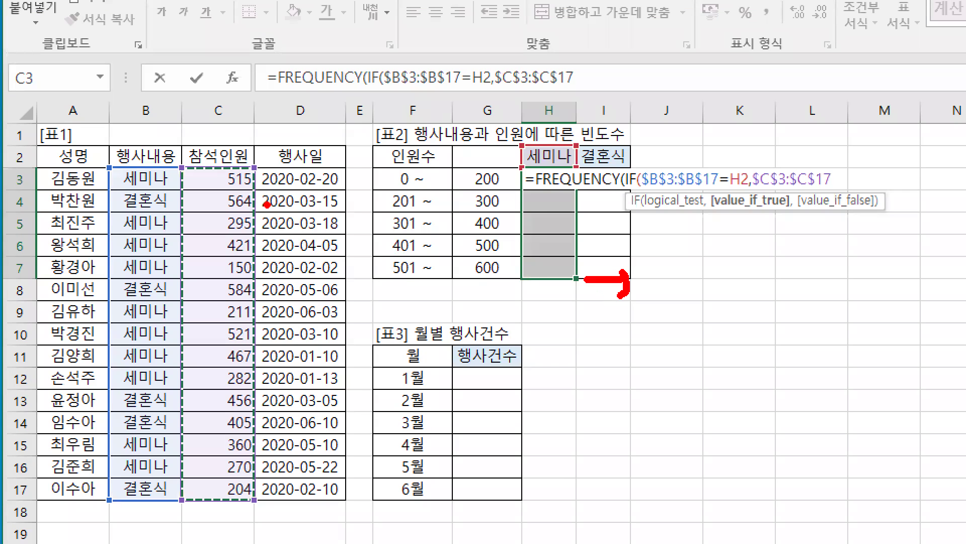
{"action": "mouse_move", "coordinate": [184, 167]}
{"action": "left_mouse_down"}
{"action": "mouse_move", "coordinate": [252, 506]}
{"action": "mouse_move", "coordinate": [256, 490]}
{"action": "left_mouse_up"}
{"action": "mouse_move", "coordinate": [249, 327]}
{"action": "left_mouse_down"}
{"action": "mouse_move", "coordinate": [318, 306]}
{"action": "mouse_move", "coordinate": [312, 331]}
{"action": "mouse_move", "coordinate": [288, 347]}
{"action": "left_mouse_up"}
{"action": "key", "text": "r"}
{"action": "left_click_drag", "start_coordinate": [281, 308], "coordinate": [317, 343]}
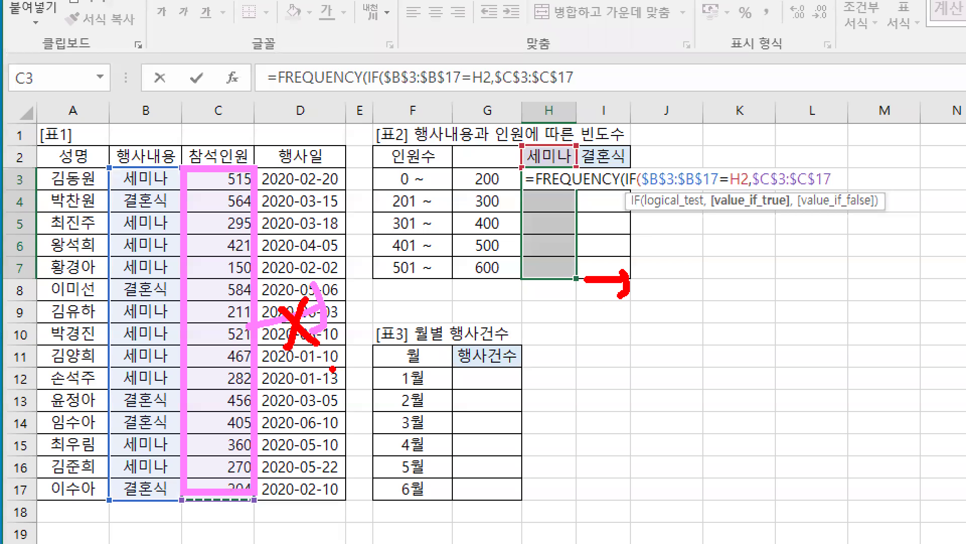
{"action": "key", "text": "Escape"}
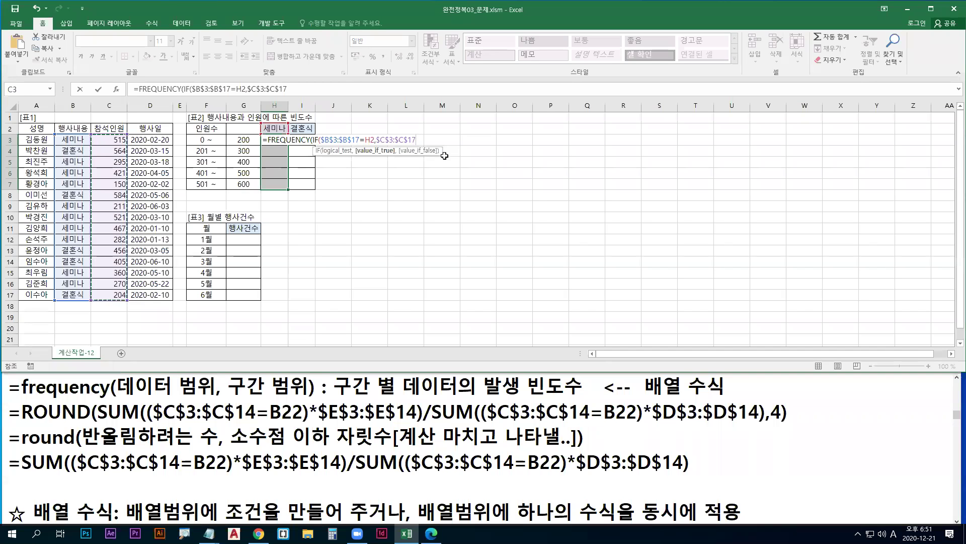
{"action": "key", "text": "ctrl+1"}
{"action": "mouse_move", "coordinate": [413, 275]}
{"action": "left_mouse_down"}
{"action": "mouse_move", "coordinate": [438, 262]}
{"action": "mouse_move", "coordinate": [422, 247]}
{"action": "mouse_move", "coordinate": [452, 249]}
{"action": "left_mouse_up"}
{"action": "key", "text": "r"}
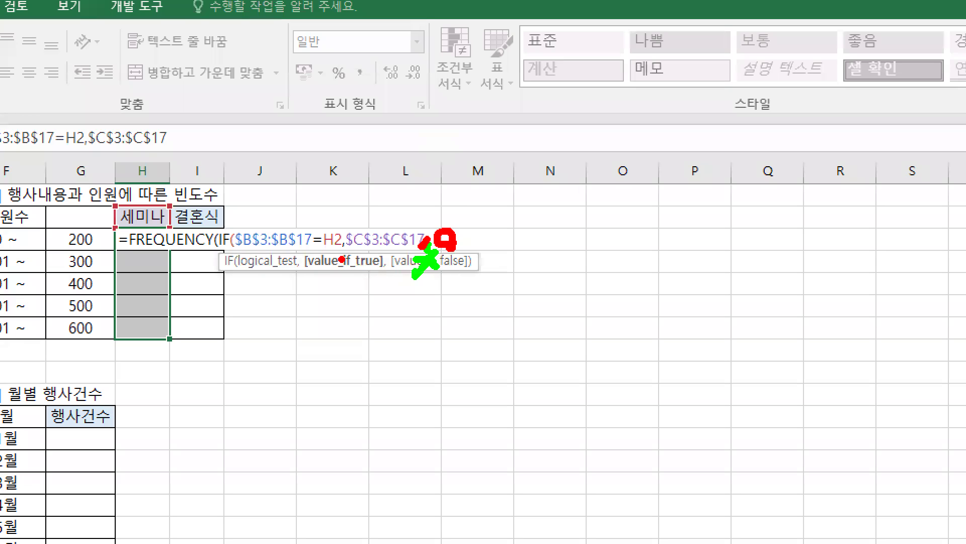
{"action": "key", "text": "e"}
{"action": "key", "text": "r"}
{"action": "left_click_drag", "start_coordinate": [107, 199], "coordinate": [171, 232]}
{"action": "key", "text": "b"}
{"action": "left_click_drag", "start_coordinate": [353, 252], "coordinate": [428, 251]}
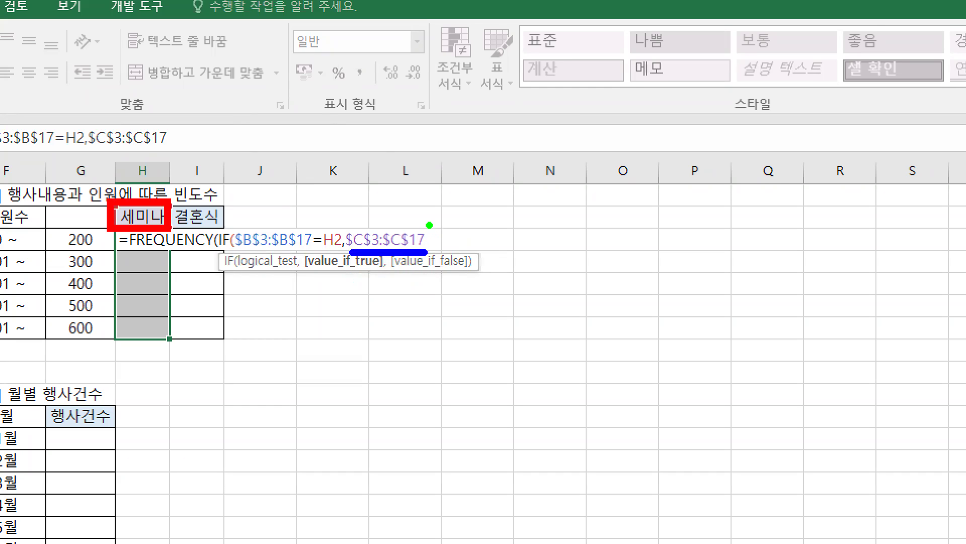
{"action": "mouse_move", "coordinate": [429, 225]}
{"action": "left_mouse_down"}
{"action": "mouse_move", "coordinate": [435, 278]}
{"action": "mouse_move", "coordinate": [456, 278]}
{"action": "left_mouse_up"}
{"action": "key", "text": "g"}
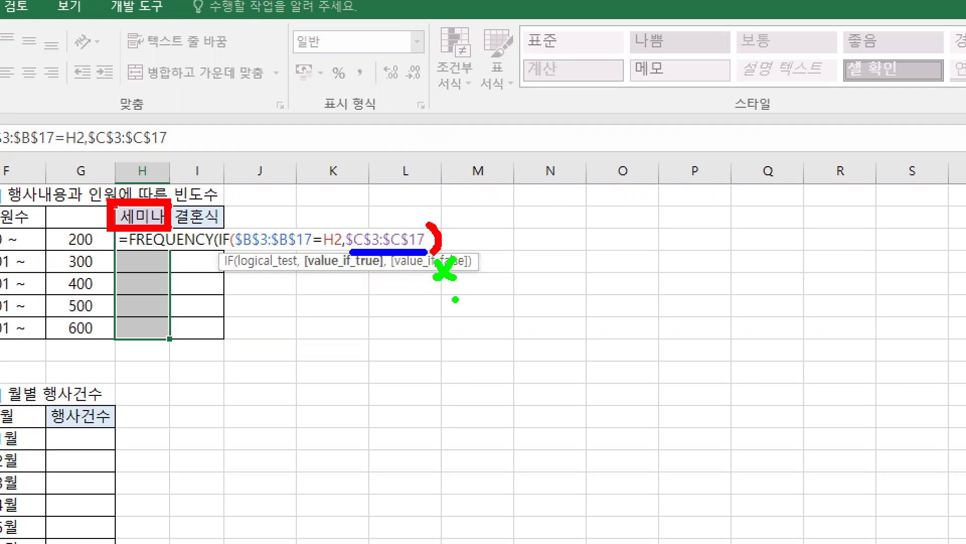
Close the nested IF function after $C$3:$C$17, without giving a value_if_false.
{"action": "key", "text": "Escape"}
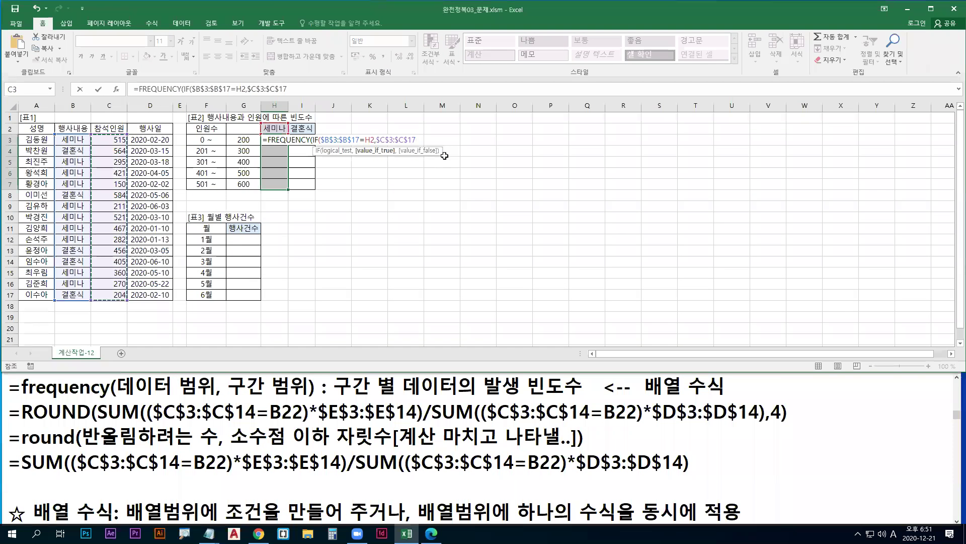
{"action": "type", "text": ")"}
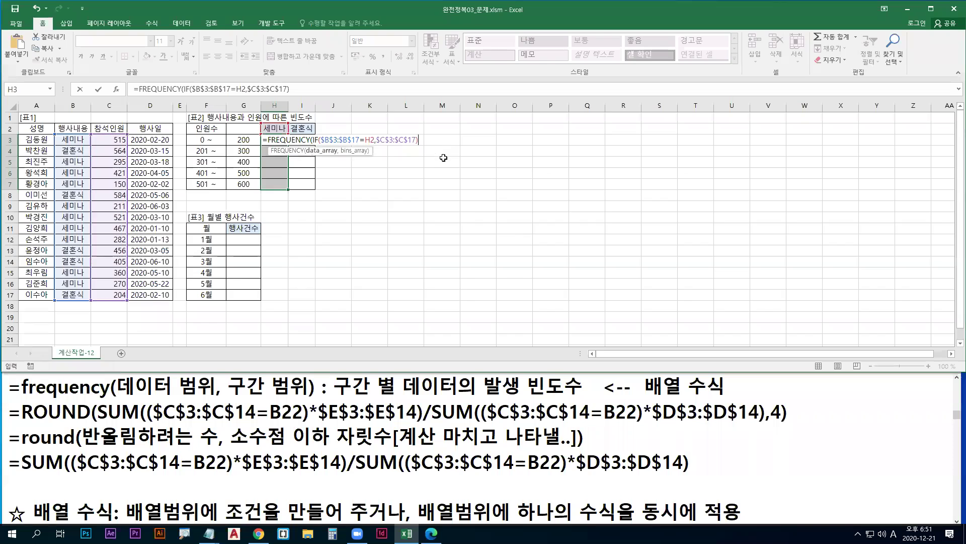
{"action": "key", "text": "ctrl+1"}
{"action": "mouse_move", "coordinate": [673, 293]}
{"action": "left_mouse_down"}
{"action": "mouse_move", "coordinate": [479, 295]}
{"action": "mouse_move", "coordinate": [504, 313]}
{"action": "left_mouse_up"}
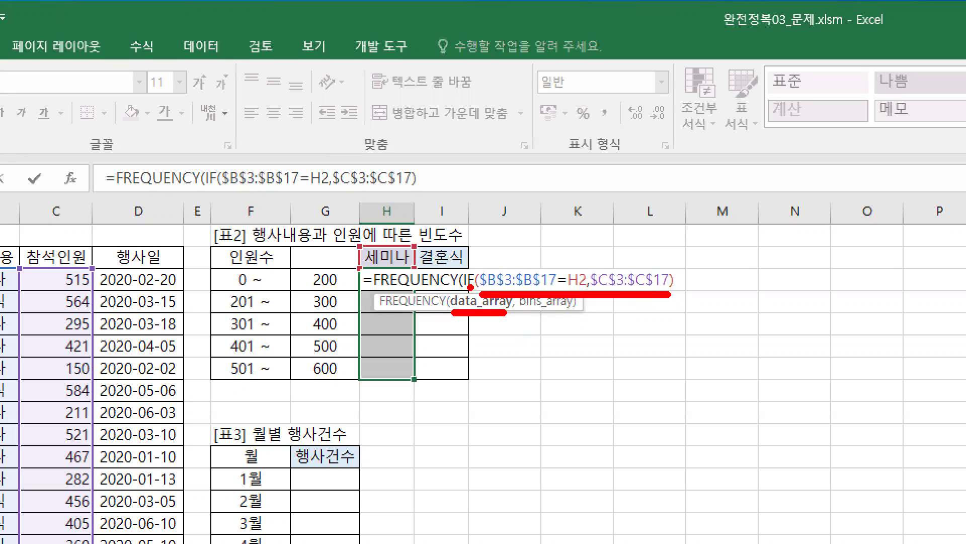
{"action": "left_click_drag", "start_coordinate": [469, 292], "coordinate": [617, 294]}
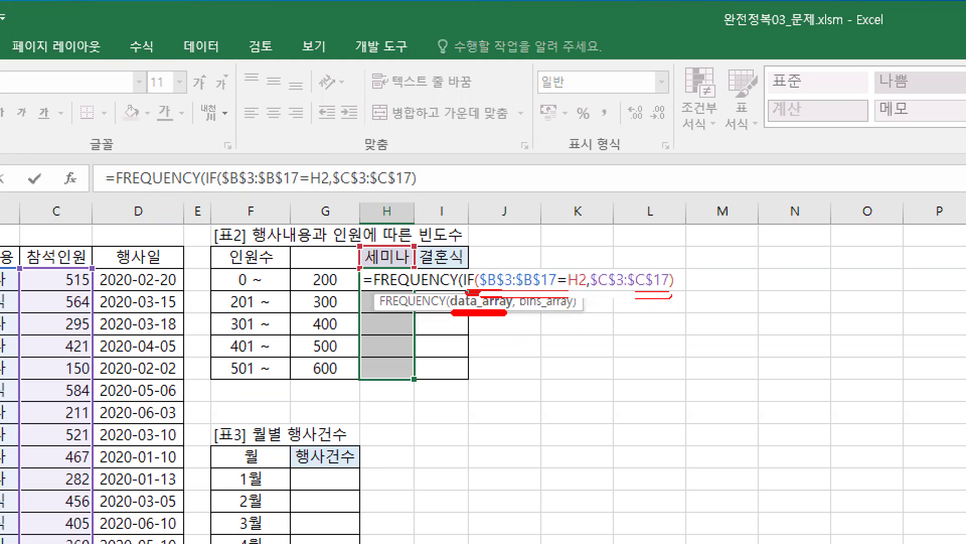
{"action": "left_click_drag", "start_coordinate": [485, 290], "coordinate": [576, 291]}
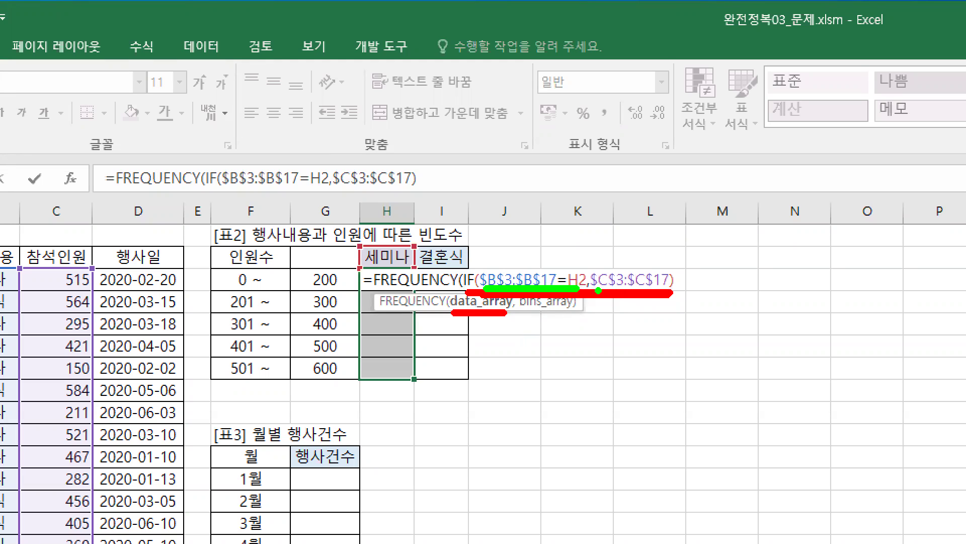
{"action": "left_click_drag", "start_coordinate": [598, 290], "coordinate": [672, 290]}
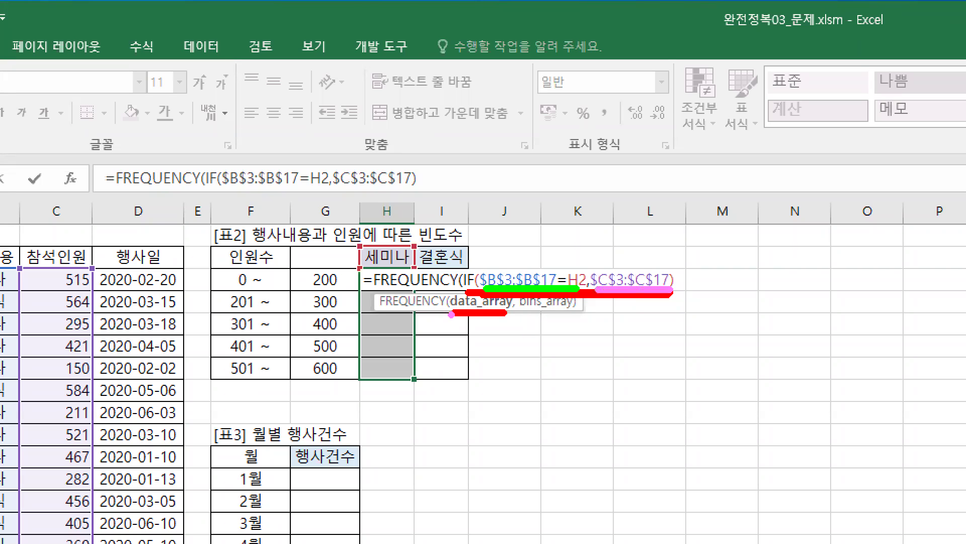
{"action": "left_click_drag", "start_coordinate": [683, 287], "coordinate": [674, 304]}
{"action": "left_click_drag", "start_coordinate": [515, 309], "coordinate": [501, 332]}
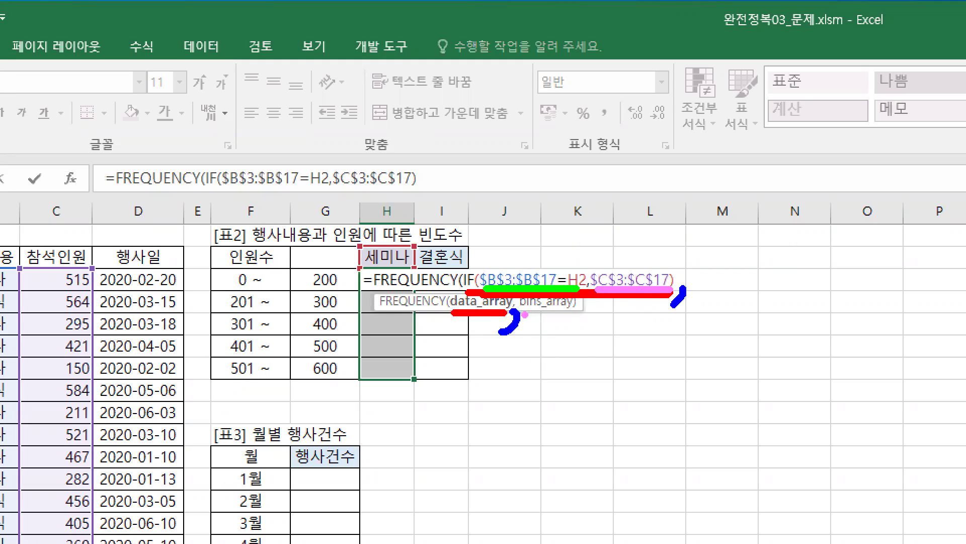
{"action": "left_click_drag", "start_coordinate": [525, 314], "coordinate": [581, 317]}
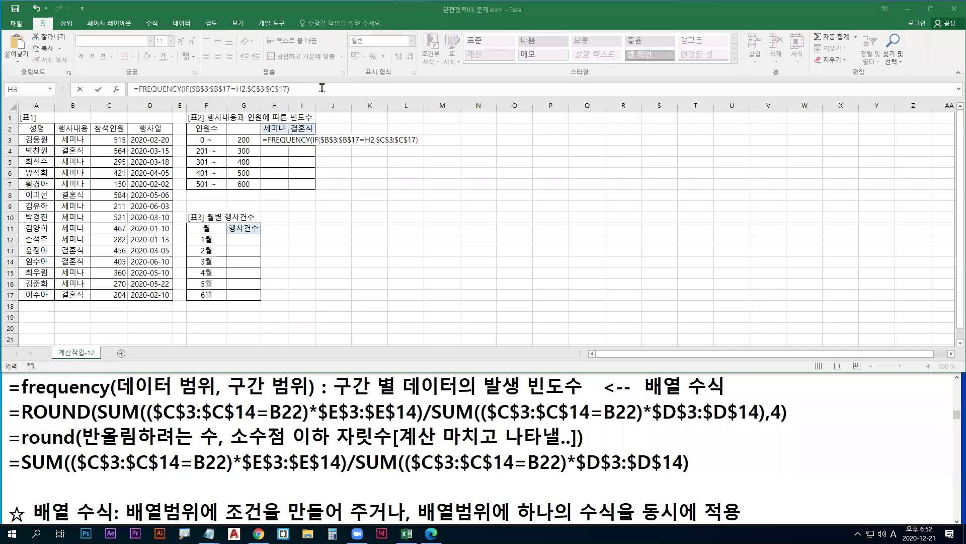
Add the absolute range $G$3:$G$7 as FREQUENCY's bins_array, close the formula and enter it as an array formula in H3:H7.
{"action": "type", "text": ","}
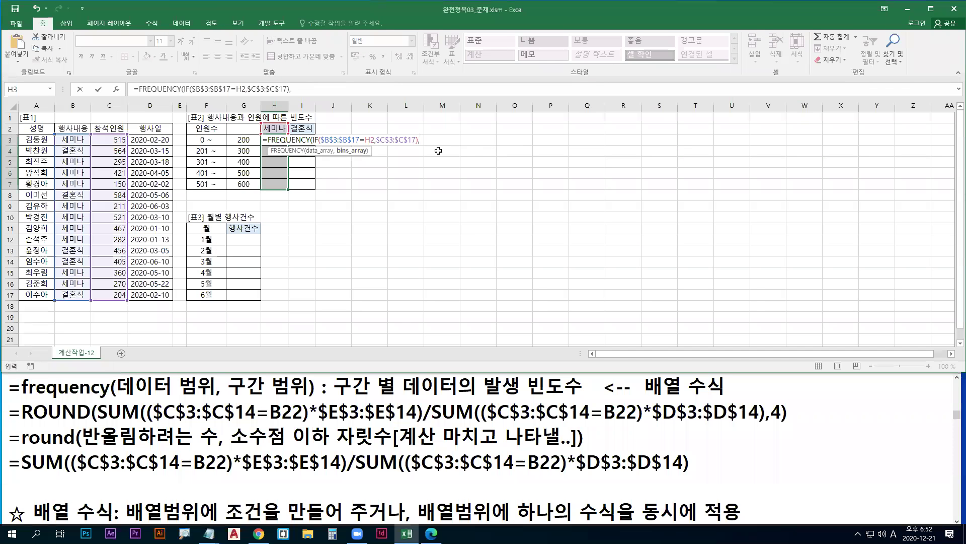
{"action": "left_click", "coordinate": [241, 141]}
{"action": "left_click_drag", "start_coordinate": [241, 140], "coordinate": [243, 185]}
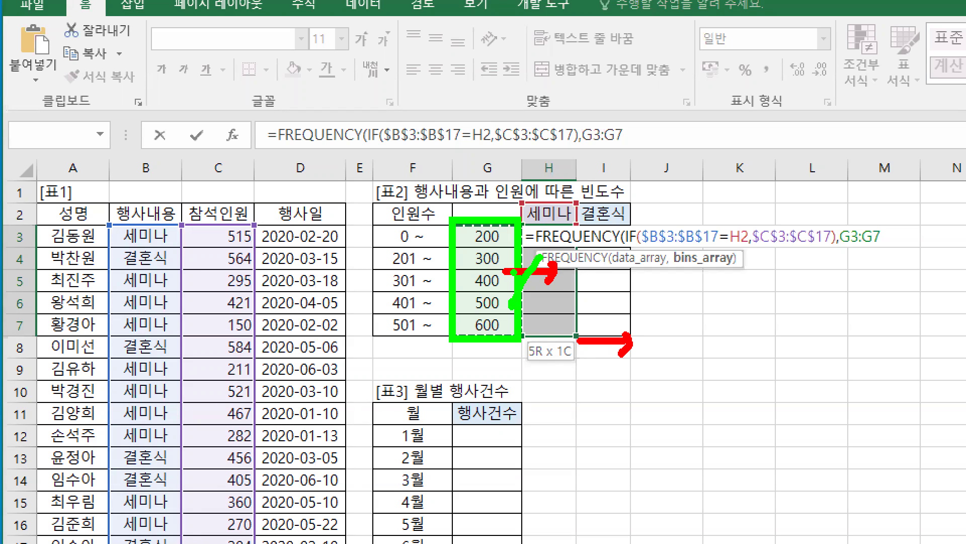
{"action": "key", "text": "F4"}
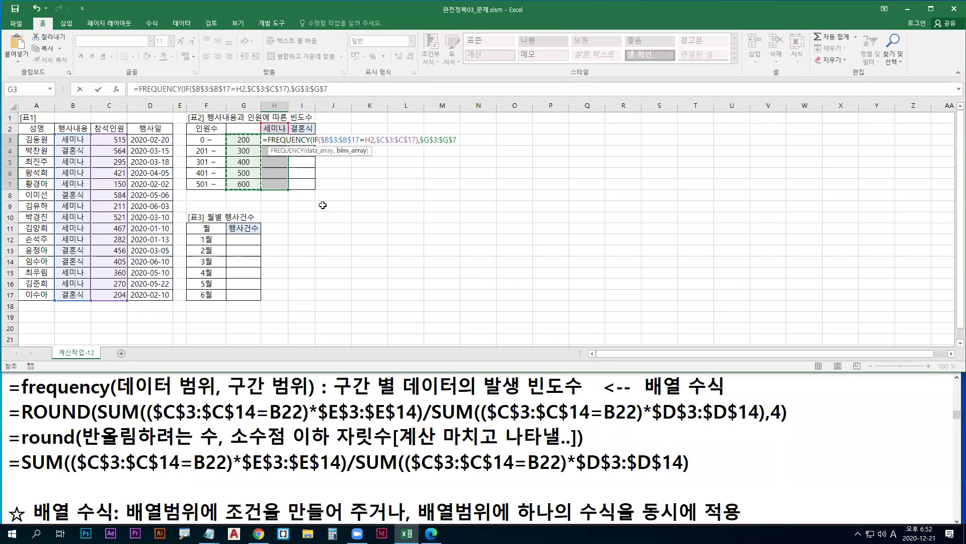
{"action": "type", "text": ")"}
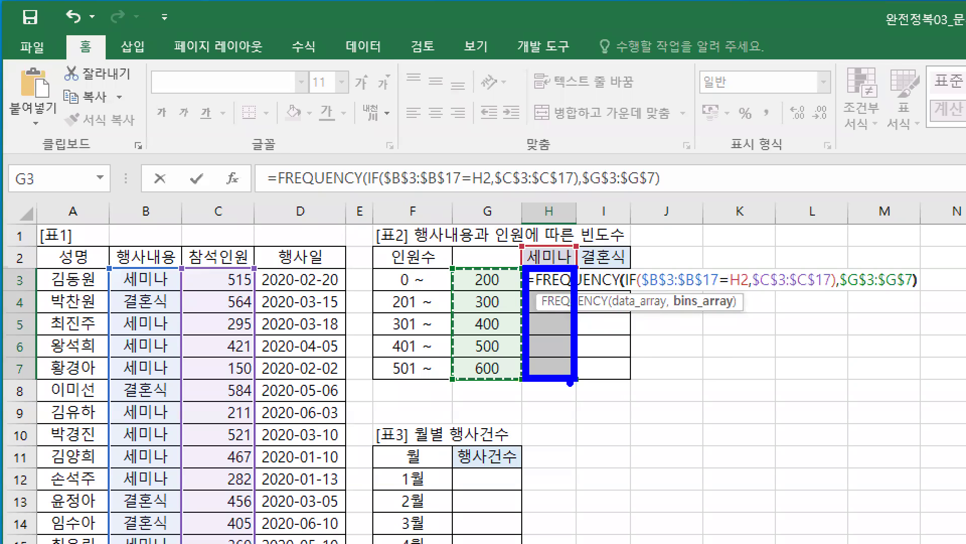
{"action": "key", "text": "ctrl+shift+Return"}
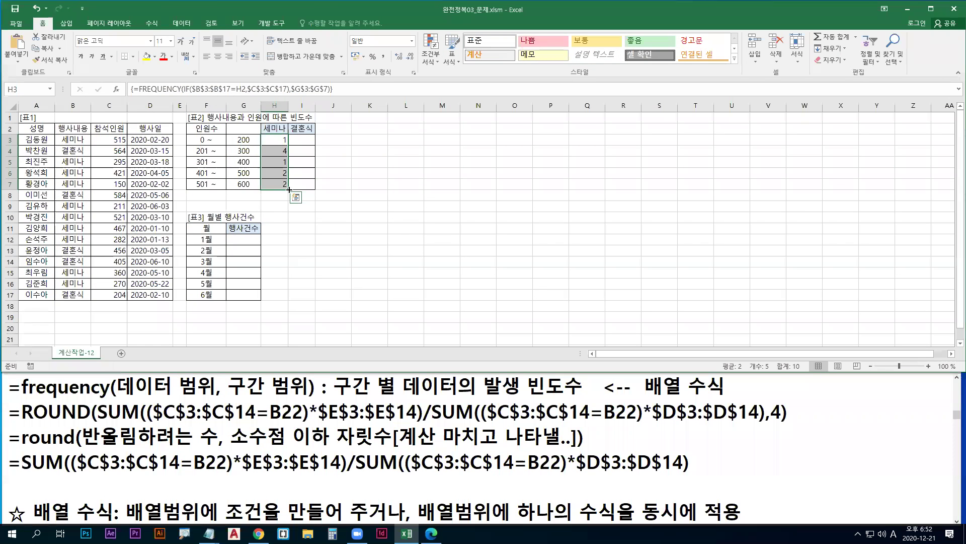
Fill the 세미나 array formula from H3:H7 across into the 결혼식 cells I3:I7.
{"action": "left_click_drag", "start_coordinate": [295, 189], "coordinate": [312, 191]}
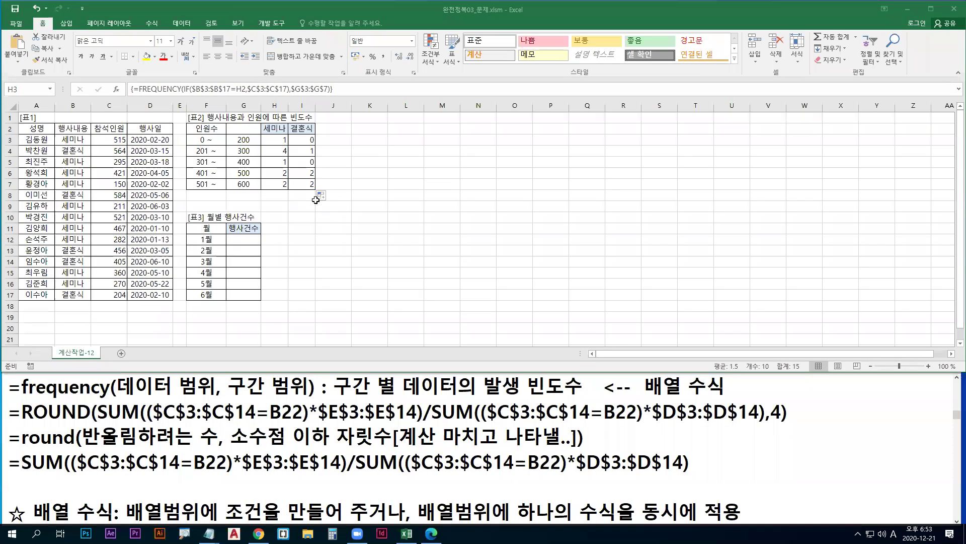
{"action": "mouse_move", "coordinate": [316, 189]}
{"action": "left_mouse_down"}
{"action": "mouse_move", "coordinate": [287, 190]}
{"action": "mouse_move", "coordinate": [316, 190]}
{"action": "left_mouse_up"}
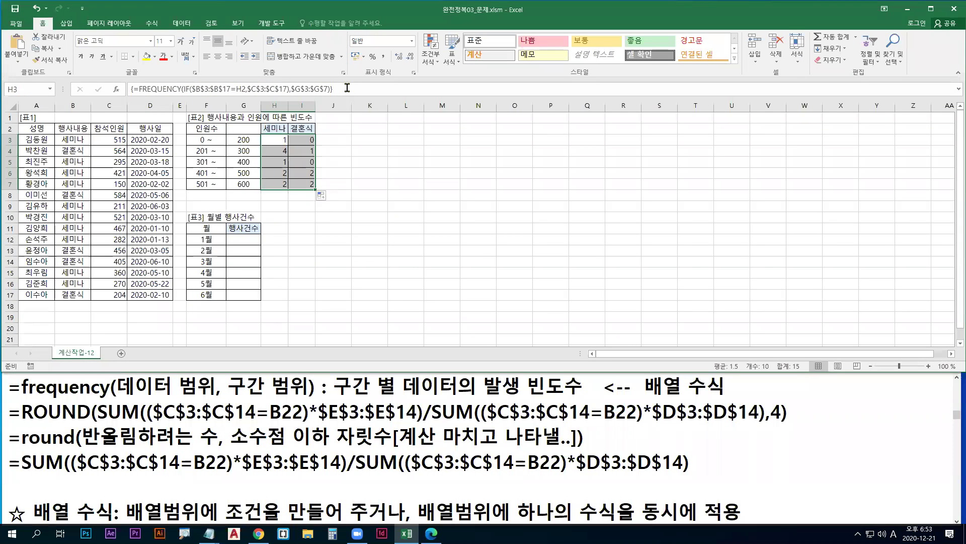
Copy H3's FREQUENCY formula into a new line above the =frequency note in Notepad, then return to Excel and re-enter the array formula.
{"action": "left_click", "coordinate": [329, 88]}
{"action": "left_click", "coordinate": [15, 388]}
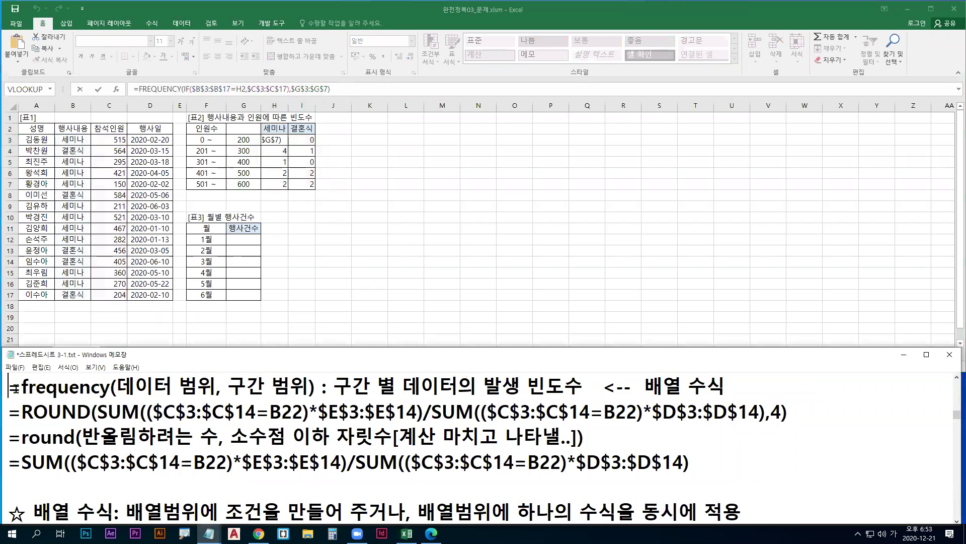
{"action": "key", "text": "Return"}
{"action": "key", "text": "Up"}
{"action": "type", "text": "=FREQUENCY(IF($B$3:$B$17=H2,$C$3:$C$17),$G$3:$G$7)"}
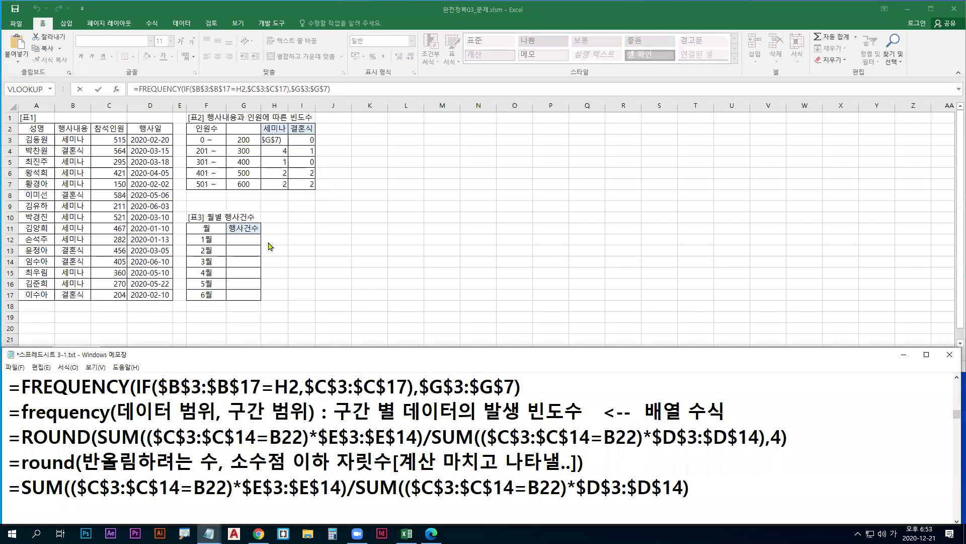
{"action": "left_click", "coordinate": [275, 146]}
{"action": "key", "text": "ctrl+shift+Return"}
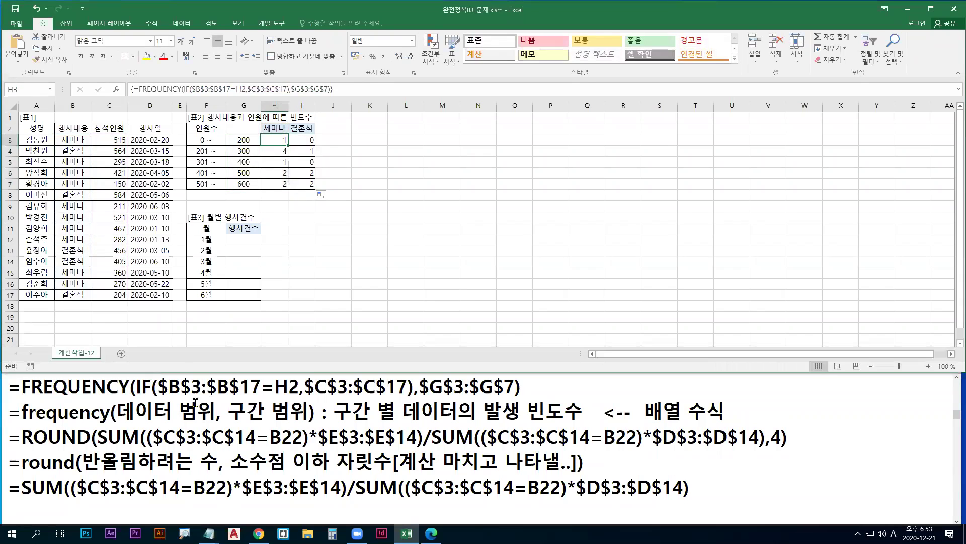
{"action": "left_click_drag", "start_coordinate": [161, 398], "coordinate": [294, 400]}
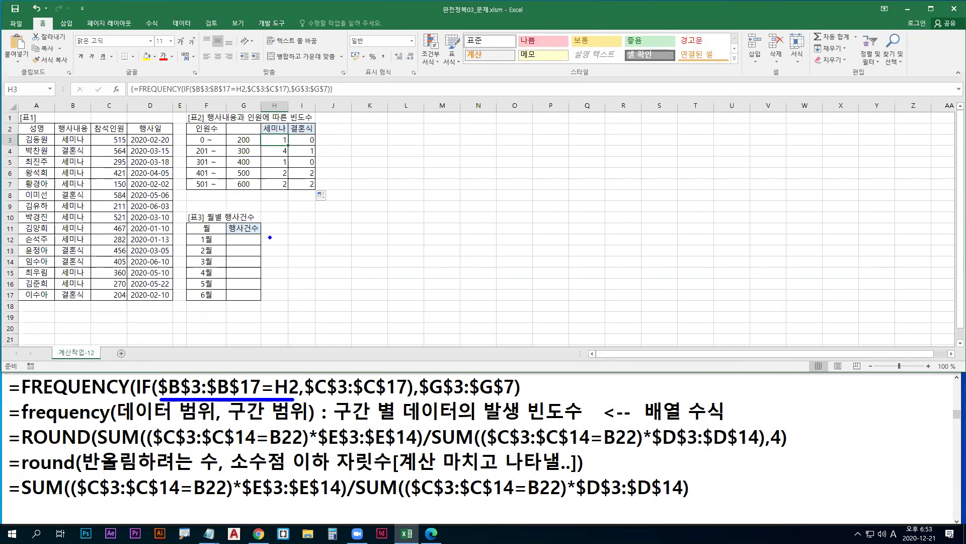
{"action": "left_click_drag", "start_coordinate": [157, 375], "coordinate": [155, 397]}
{"action": "key", "text": "g"}
{"action": "mouse_move", "coordinate": [301, 392]}
{"action": "left_mouse_down"}
{"action": "mouse_move", "coordinate": [295, 404]}
{"action": "mouse_move", "coordinate": [405, 400]}
{"action": "left_mouse_up"}
{"action": "key", "text": "r"}
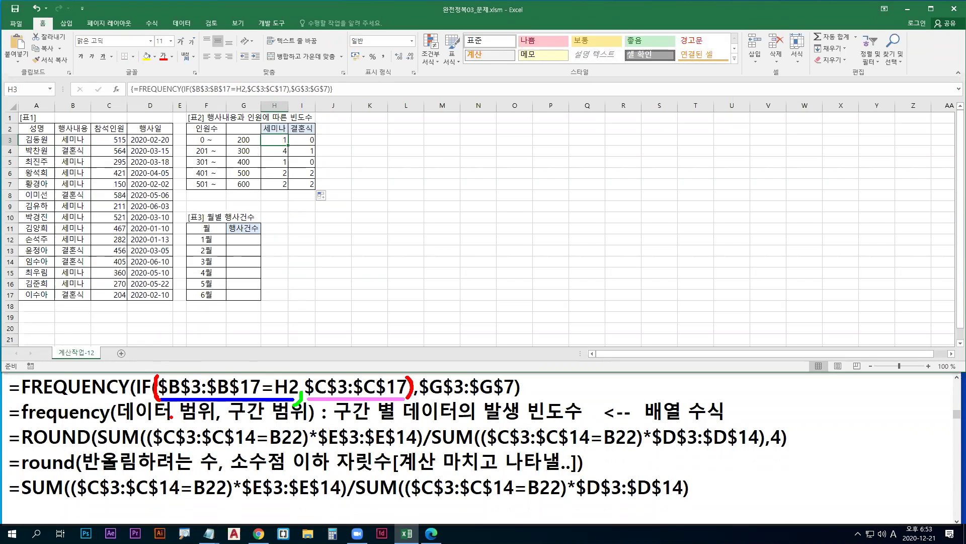
{"action": "key", "text": "o"}
{"action": "left_click_drag", "start_coordinate": [116, 425], "coordinate": [212, 426]}
{"action": "left_click_drag", "start_coordinate": [140, 399], "coordinate": [408, 399]}
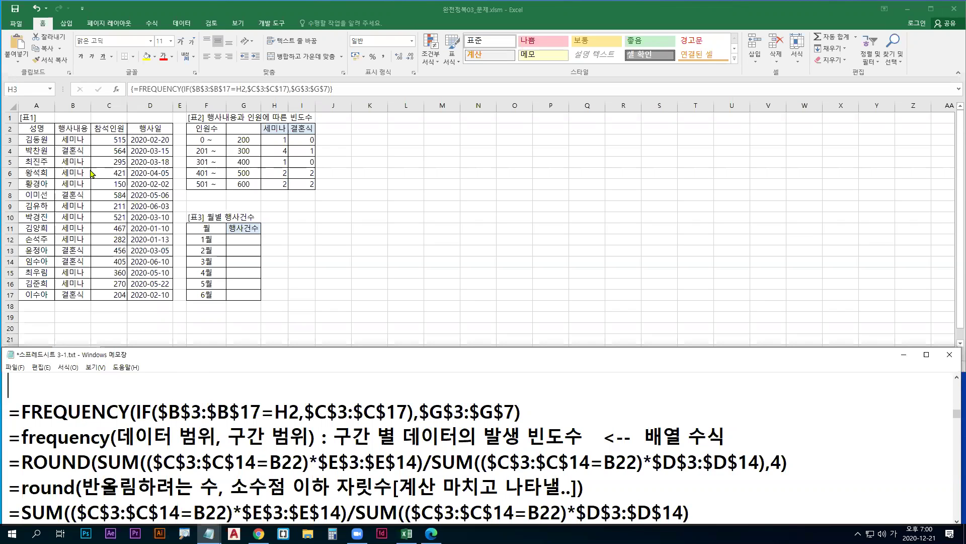
Add the syntax note "=rept(반복할 텍스트, 반복횟수)" on the empty line above the FREQUENCY formula in Notepad.
{"action": "key", "text": "alt+Tab"}
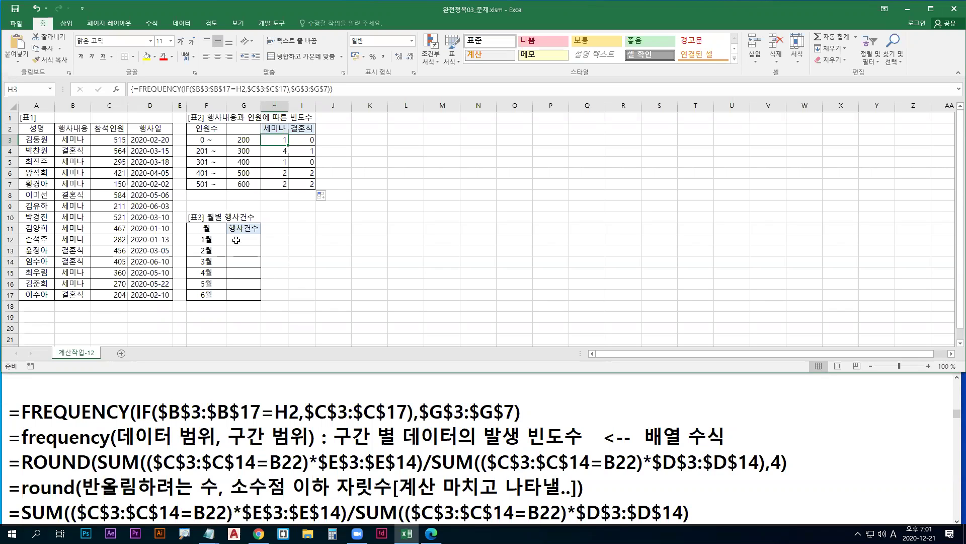
{"action": "left_click_drag", "start_coordinate": [236, 240], "coordinate": [241, 296]}
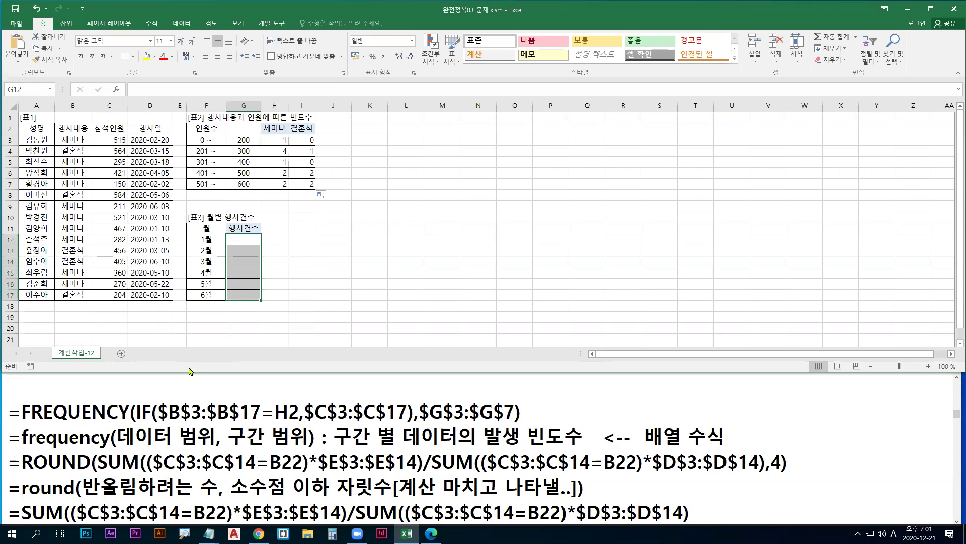
{"action": "left_click", "coordinate": [132, 389]}
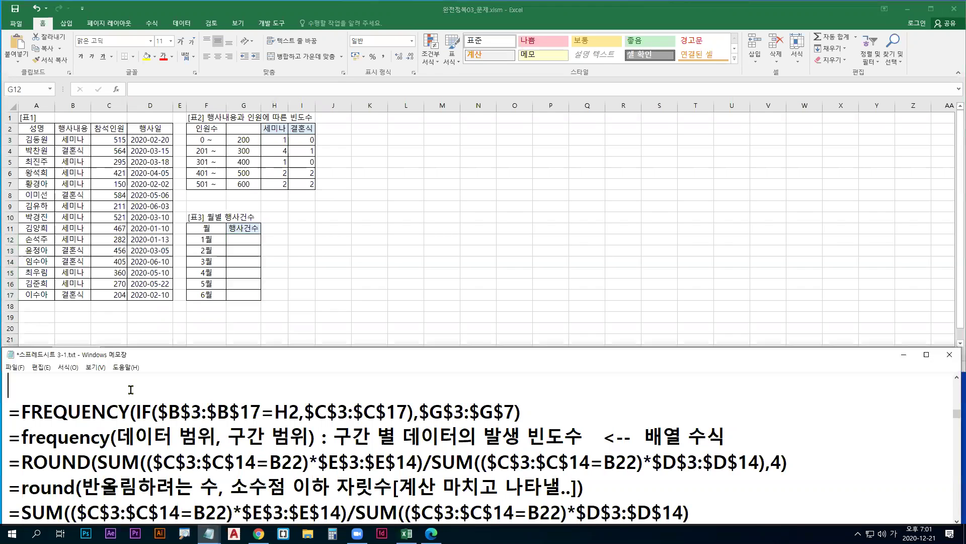
{"action": "type", "text": "=ㄱ"}
{"action": "key", "text": "Hangul"}
{"action": "type", "text": "rept("}
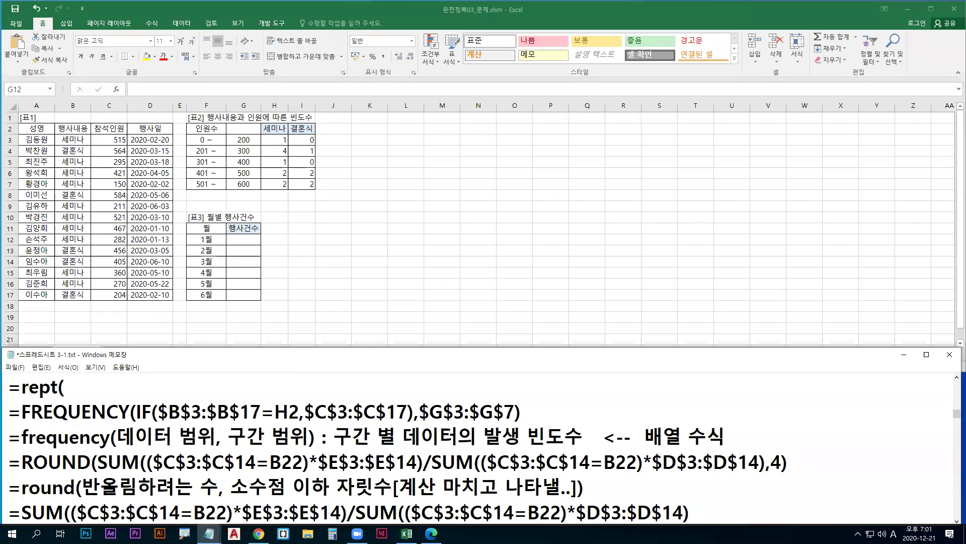
{"action": "type", "text": "x"}
{"action": "key", "text": "BackSpace"}
{"action": "type", "text": "반복할 텍스"}
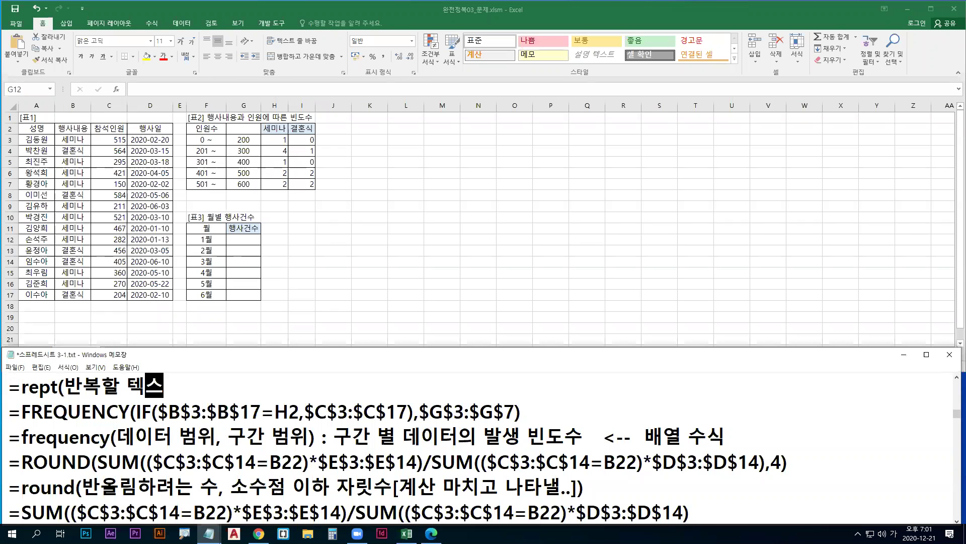
{"action": "type", "text": "트, 반복횟수"}
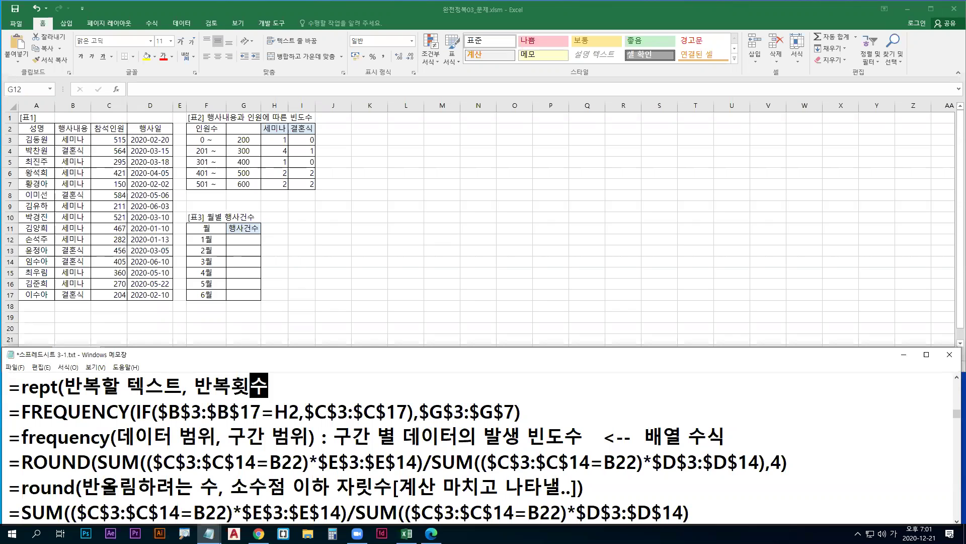
{"action": "type", "text": ")"}
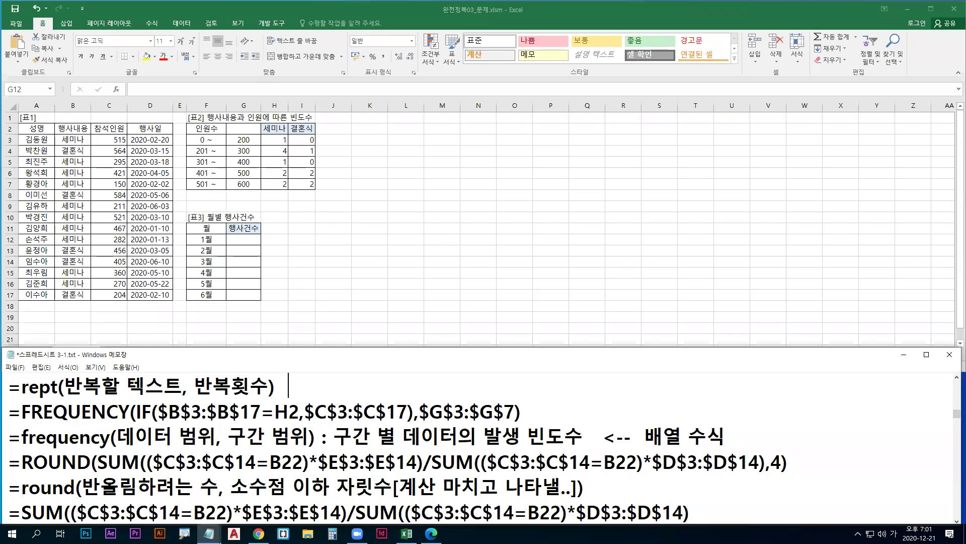
Append the memory aid "RePrinT" to the end of the rept note line.
{"action": "key", "text": "Hangul"}
{"action": "type", "text": "RePr"}
{"action": "key", "text": "BackSpace"}
{"action": "type", "text": "PrinT"}
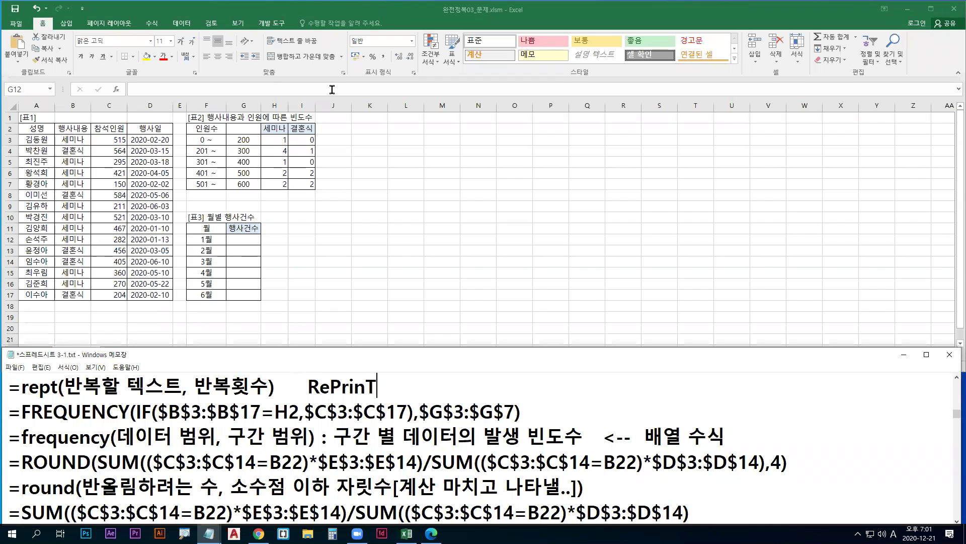
Switch to Excel, start a REPT formula in K12 and open its function arguments.
{"action": "left_click", "coordinate": [366, 184]}
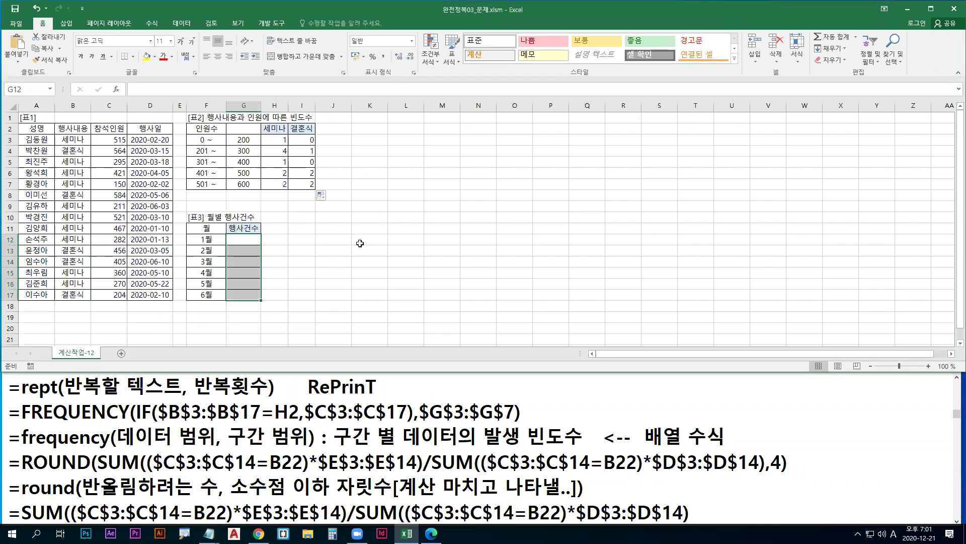
{"action": "left_click", "coordinate": [367, 239]}
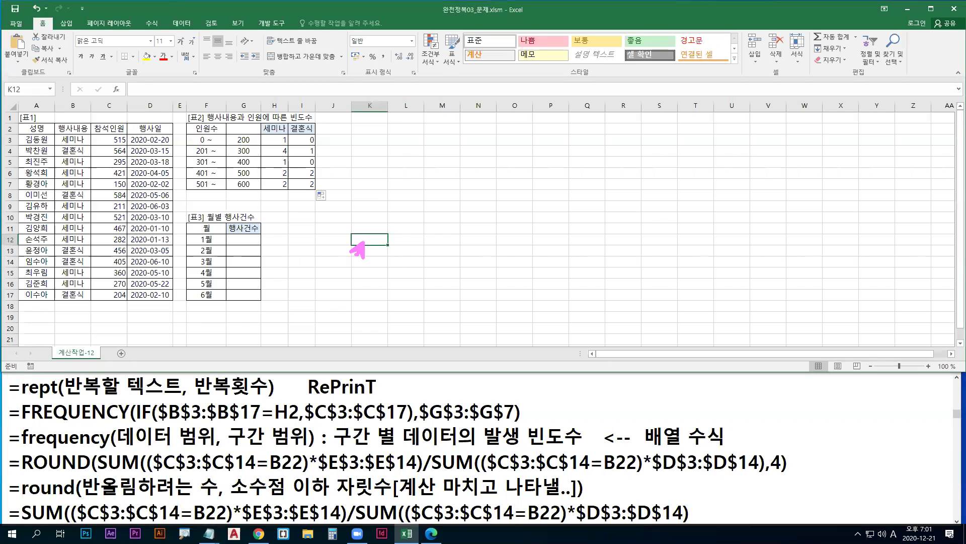
{"action": "type", "text": "=re"}
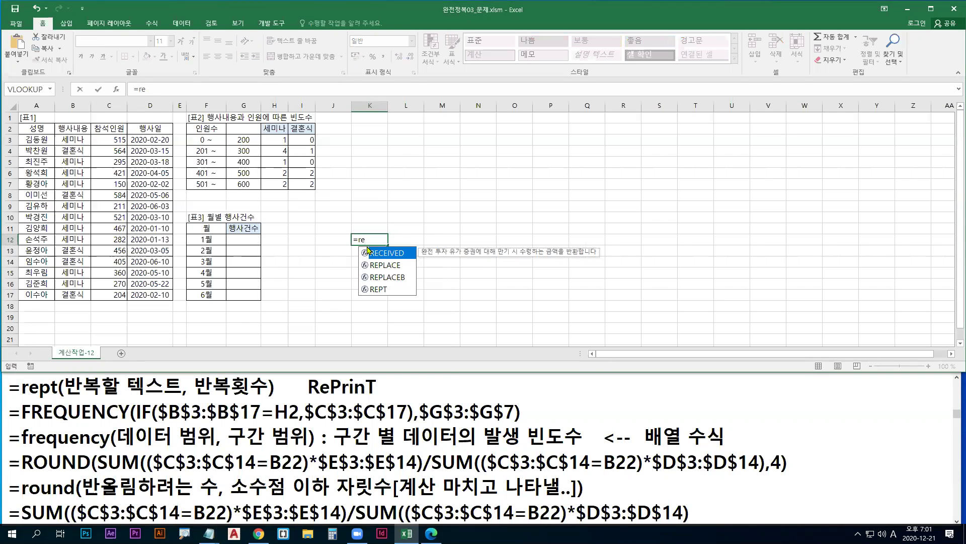
{"action": "left_click", "coordinate": [382, 291]}
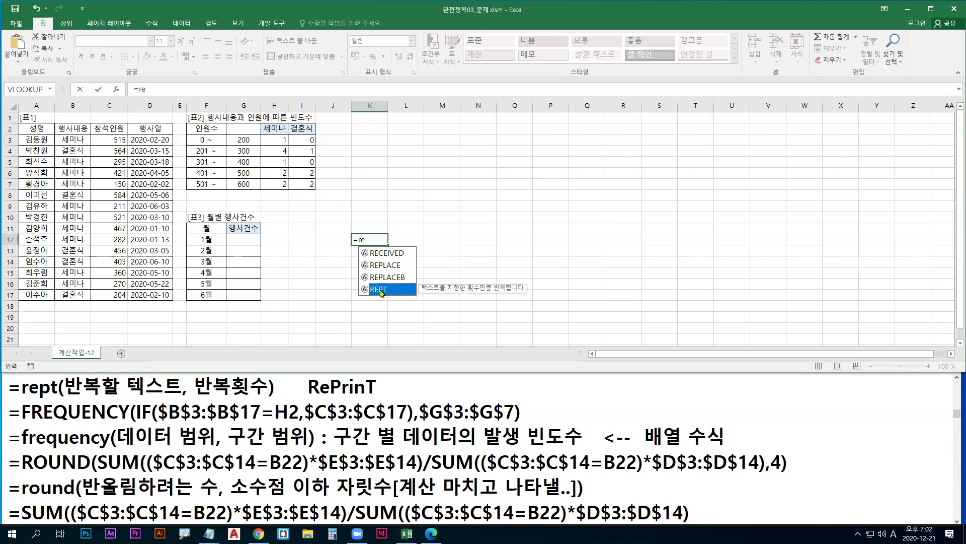
{"action": "double_click", "coordinate": [382, 290]}
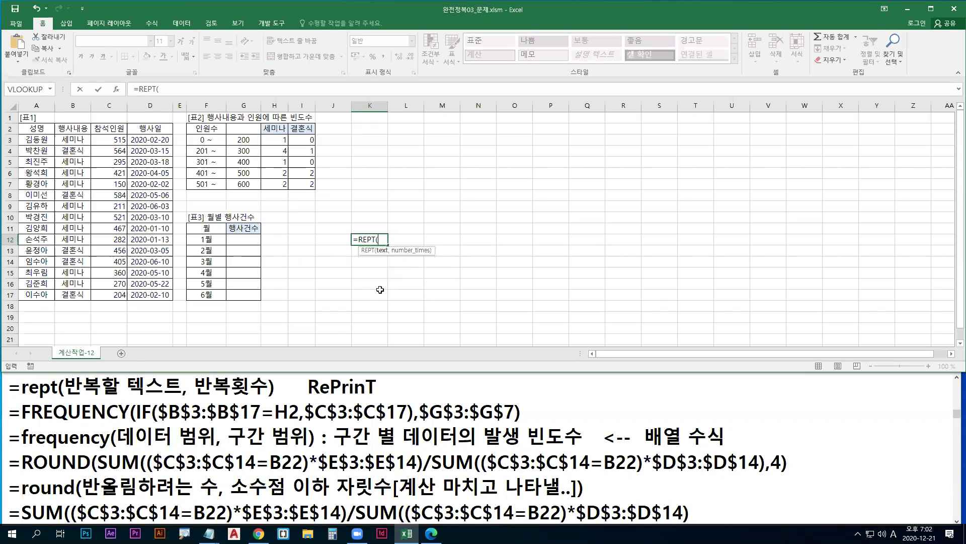
{"action": "left_click", "coordinate": [117, 89]}
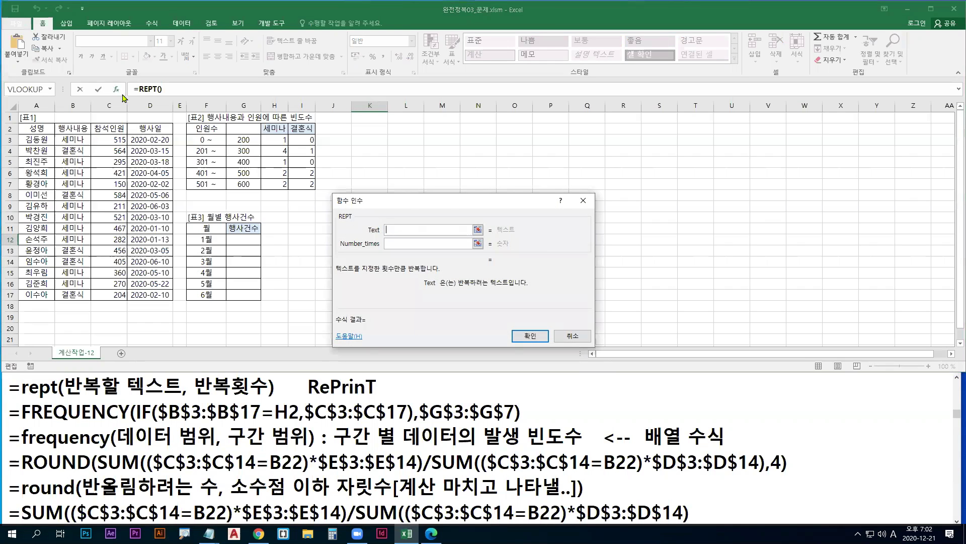
Set REPT's Text to "a" and Number_times to 50, and enter the formula in K12.
{"action": "left_click_drag", "start_coordinate": [435, 205], "coordinate": [539, 204]}
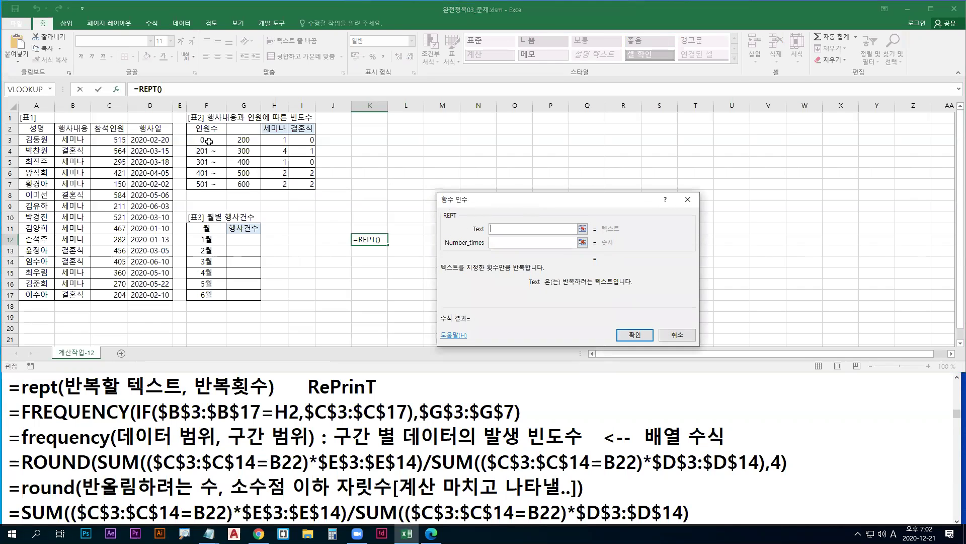
{"action": "left_click", "coordinate": [492, 227]}
{"action": "type", "text": "a"}
{"action": "left_click", "coordinate": [497, 238]}
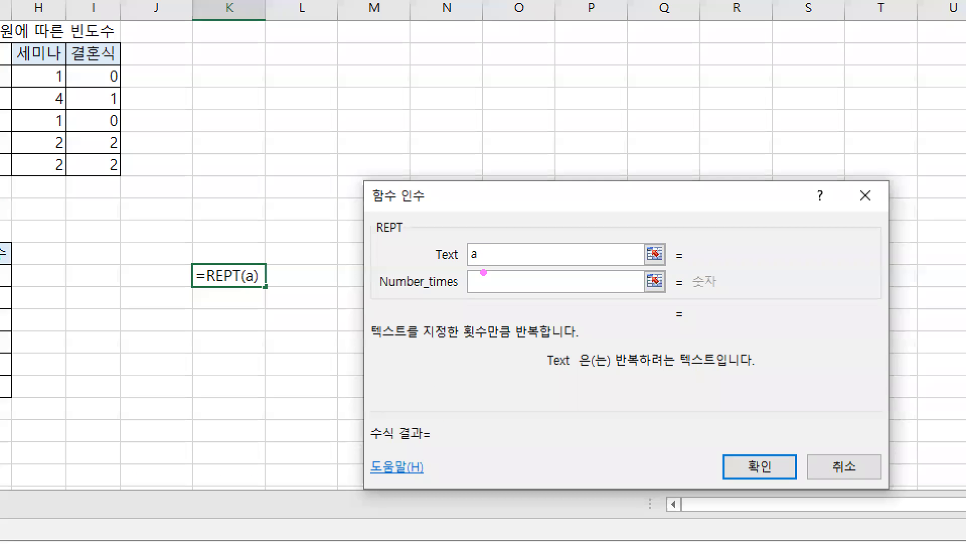
{"action": "key", "text": "r"}
{"action": "left_click_drag", "start_coordinate": [465, 267], "coordinate": [482, 267]}
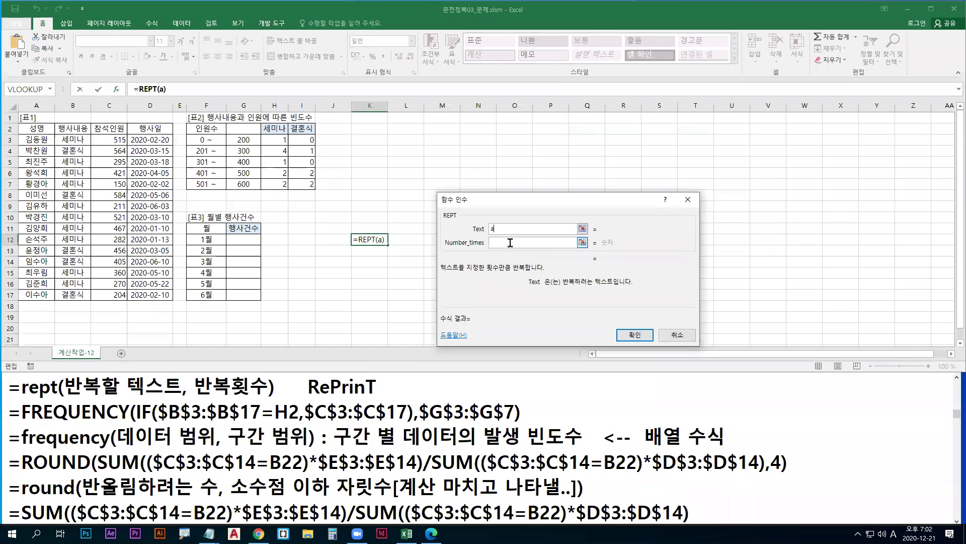
{"action": "left_click", "coordinate": [509, 281]}
{"action": "type", "text": "50"}
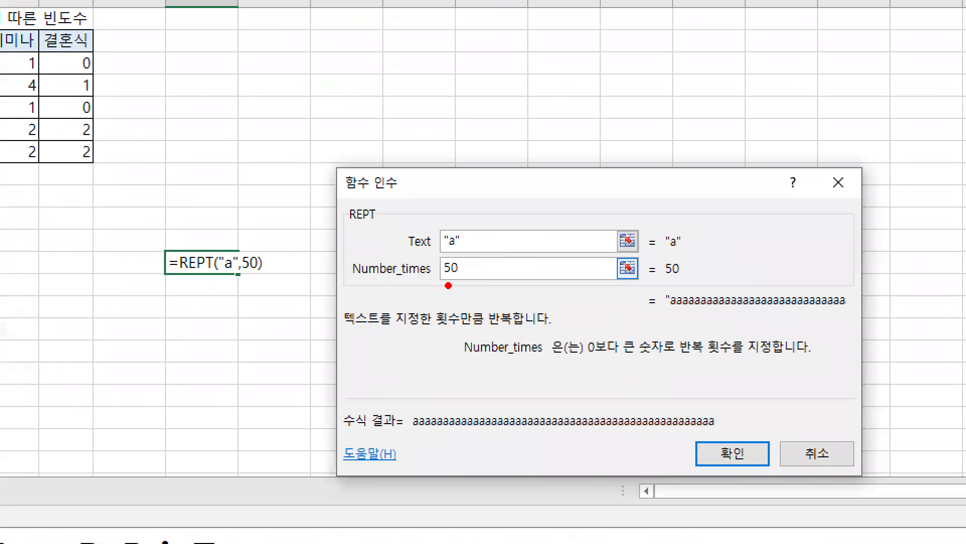
{"action": "left_click_drag", "start_coordinate": [438, 252], "coordinate": [462, 250]}
{"action": "left_click_drag", "start_coordinate": [439, 280], "coordinate": [466, 280]}
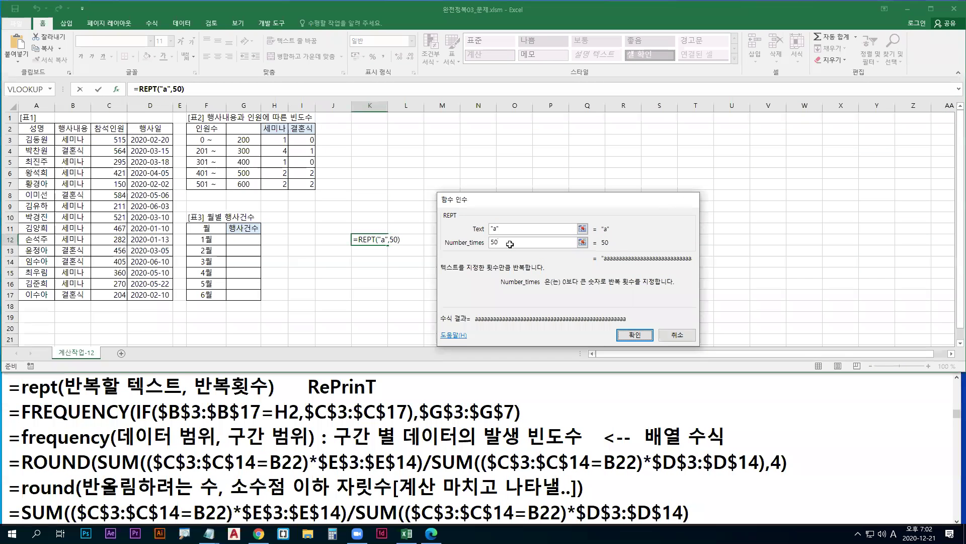
{"action": "key", "text": "Return"}
{"action": "left_click_drag", "start_coordinate": [198, 400], "coordinate": [264, 398]}
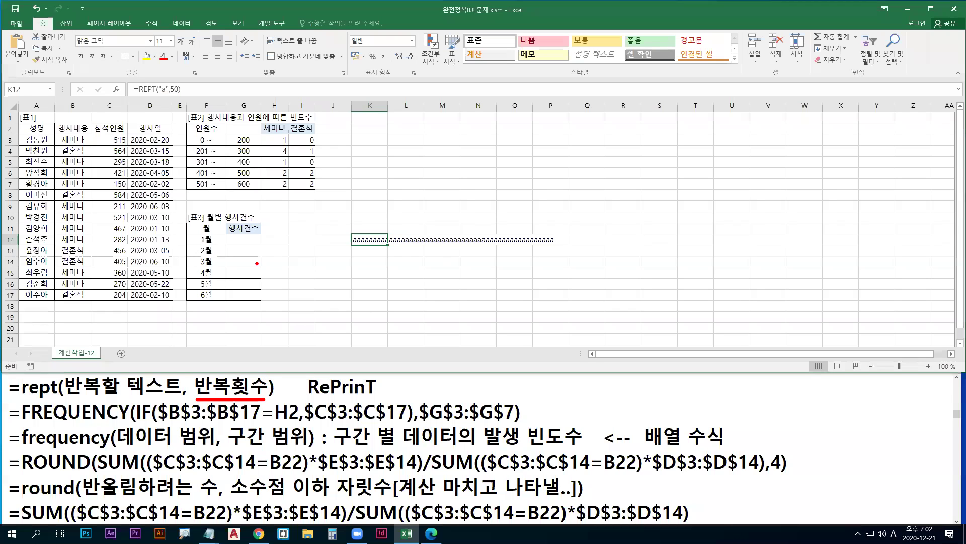
{"action": "left_click_drag", "start_coordinate": [243, 241], "coordinate": [233, 254]}
{"action": "left_click_drag", "start_coordinate": [137, 227], "coordinate": [144, 257]}
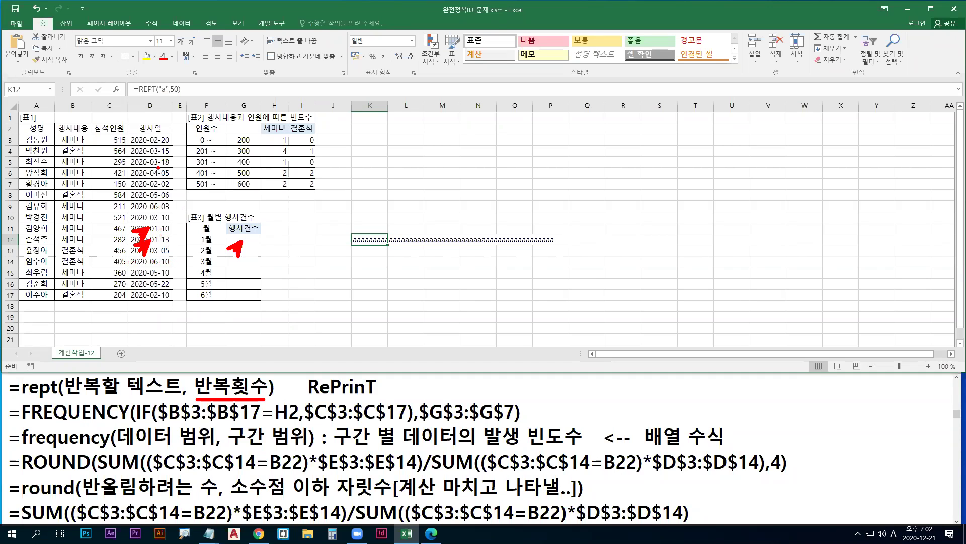
{"action": "left_click_drag", "start_coordinate": [125, 133], "coordinate": [174, 305]}
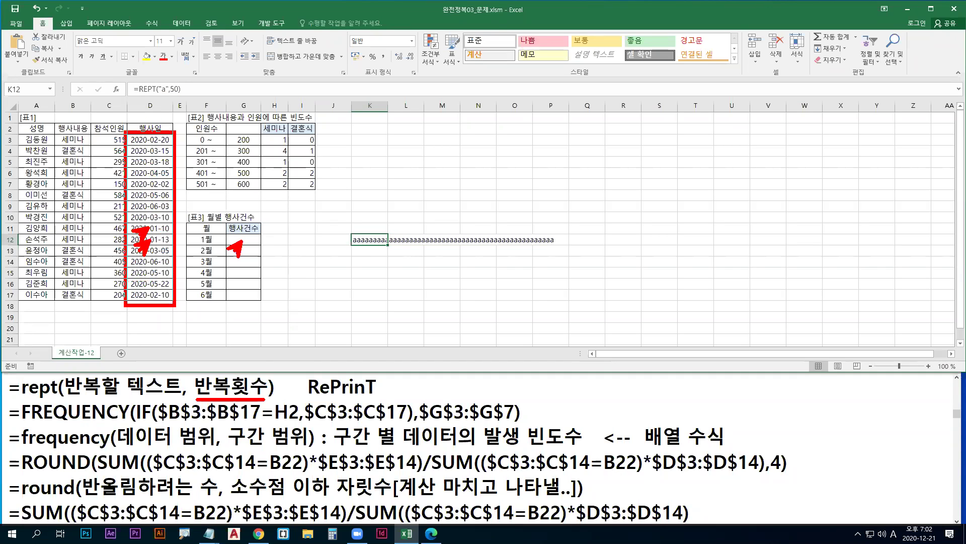
{"action": "key", "text": "b"}
{"action": "left_click_drag", "start_coordinate": [150, 233], "coordinate": [163, 235]}
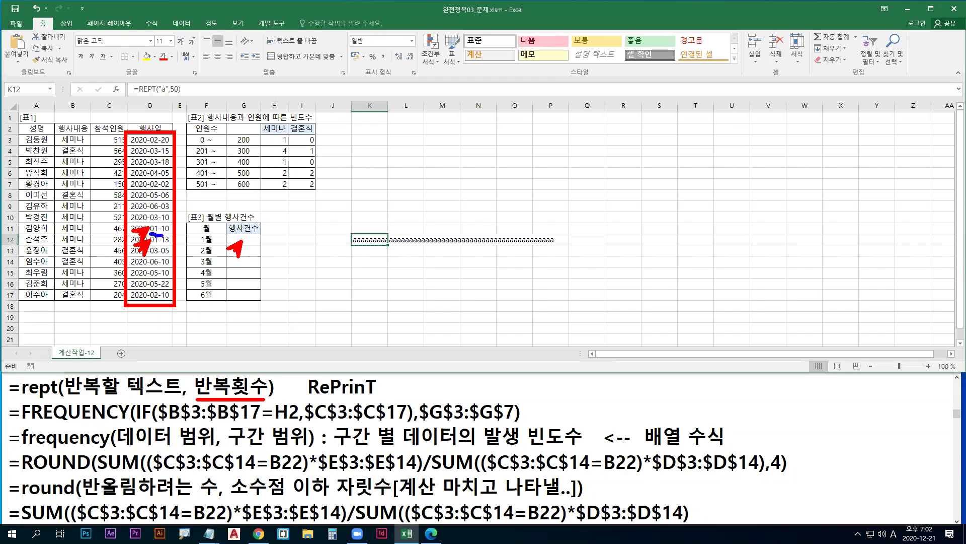
{"action": "key", "text": "e"}
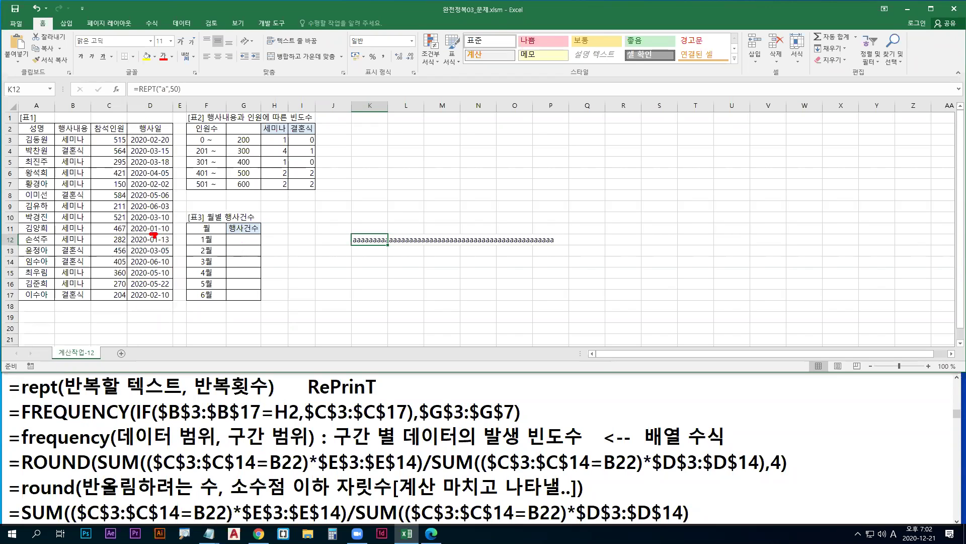
{"action": "left_click_drag", "start_coordinate": [149, 244], "coordinate": [160, 244]}
{"action": "left_click_drag", "start_coordinate": [235, 238], "coordinate": [264, 243]}
{"action": "key", "text": "b"}
{"action": "mouse_move", "coordinate": [232, 246]}
{"action": "left_mouse_down"}
{"action": "mouse_move", "coordinate": [228, 262]}
{"action": "mouse_move", "coordinate": [115, 375]}
{"action": "left_mouse_up"}
{"action": "key", "text": "r"}
{"action": "left_click_drag", "start_coordinate": [67, 398], "coordinate": [169, 398]}
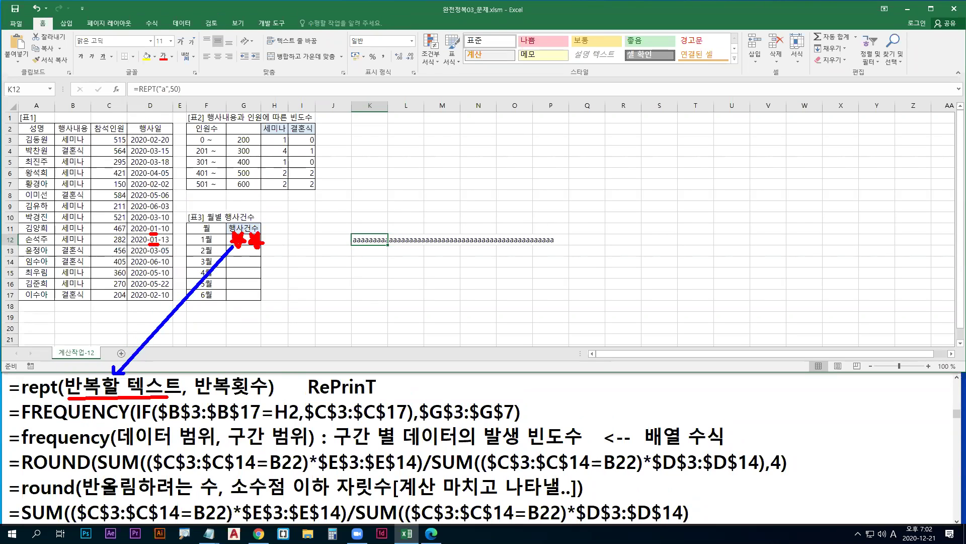
{"action": "key", "text": "b"}
{"action": "left_click_drag", "start_coordinate": [197, 399], "coordinate": [264, 398]}
{"action": "left_click_drag", "start_coordinate": [183, 232], "coordinate": [182, 245]}
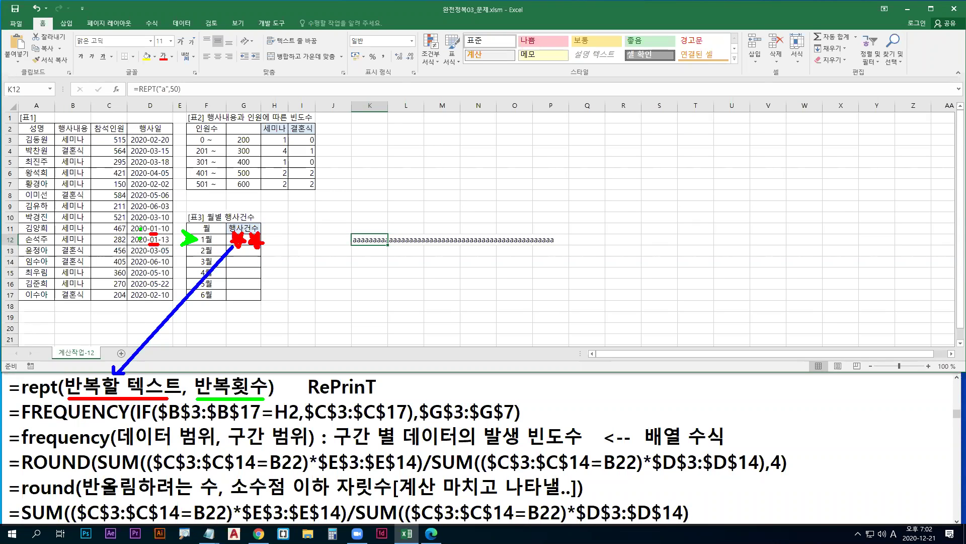
{"action": "left_click_drag", "start_coordinate": [238, 358], "coordinate": [250, 358]}
{"action": "key", "text": "Escape"}
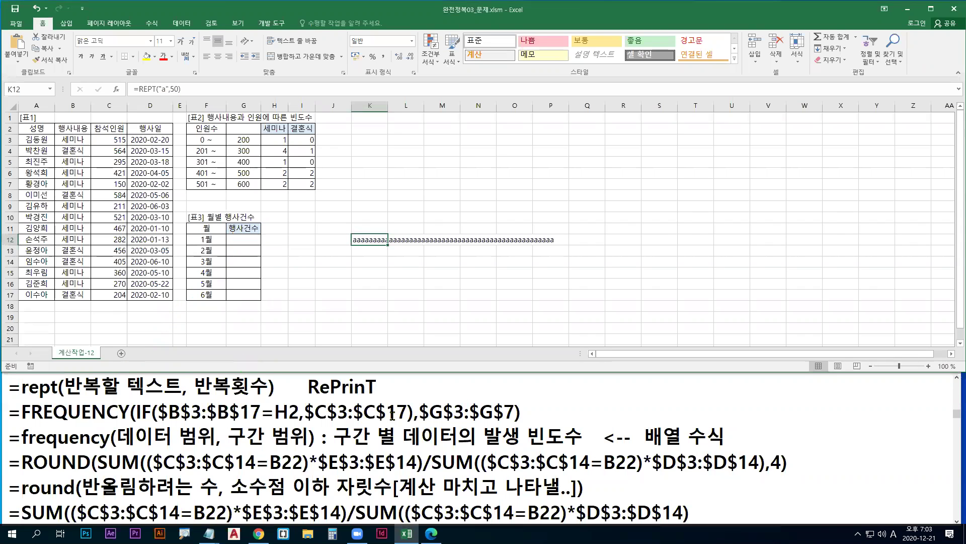
Review the one-condition array formula notes in Notepad, comparing the 합계 sum pattern with the 개수 count pattern.
{"action": "left_click", "coordinate": [395, 389]}
{"action": "scroll", "coordinate": [394, 418], "scroll_direction": "down", "scroll_amount": 2}
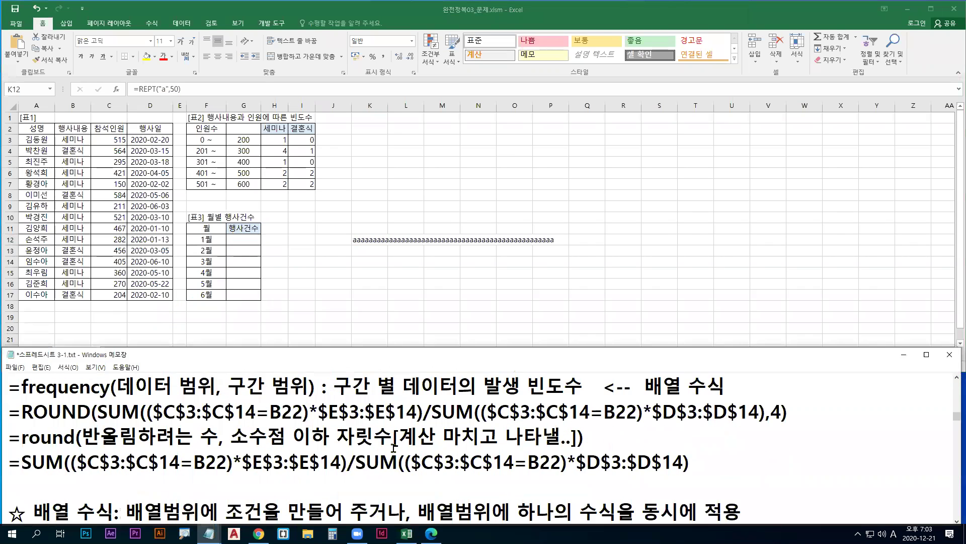
{"action": "scroll", "coordinate": [394, 450], "scroll_direction": "down", "scroll_amount": 3}
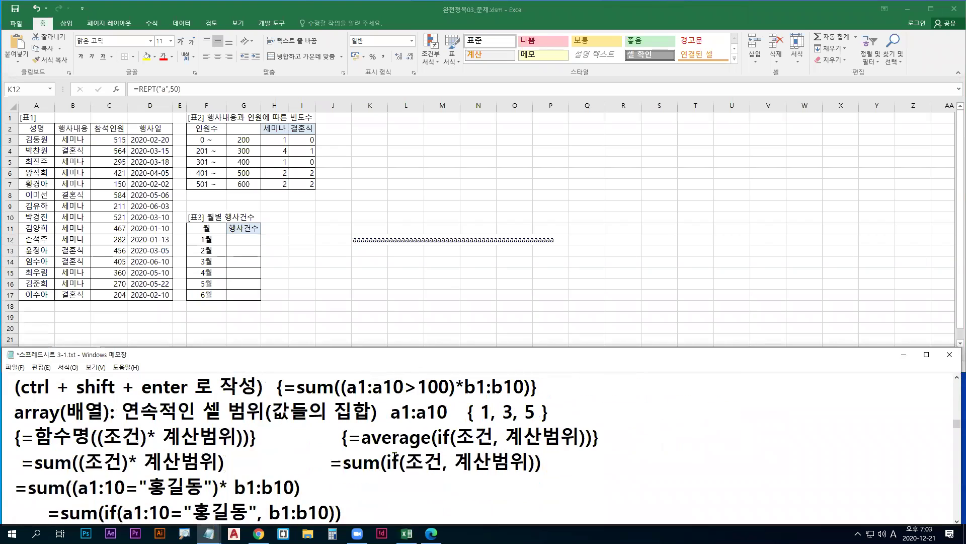
{"action": "scroll", "coordinate": [395, 456], "scroll_direction": "down", "scroll_amount": 1}
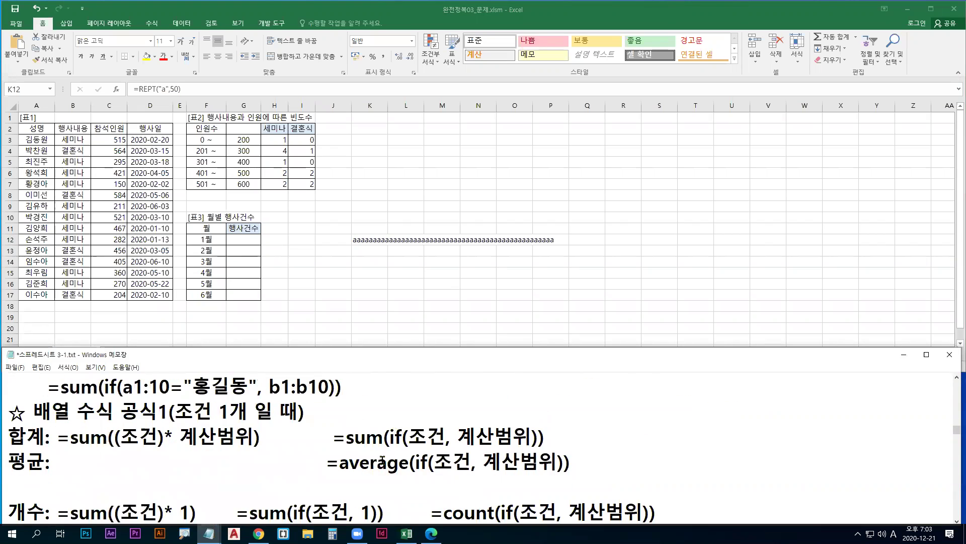
{"action": "left_click", "coordinate": [379, 496]}
{"action": "key", "text": "Down"}
{"action": "key", "text": "Down"}
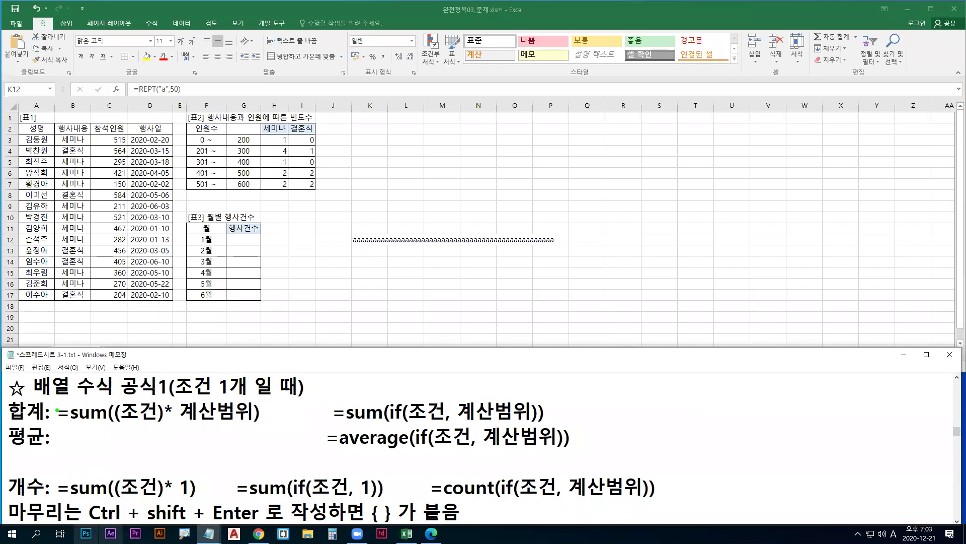
{"action": "left_click_drag", "start_coordinate": [54, 397], "coordinate": [266, 428]}
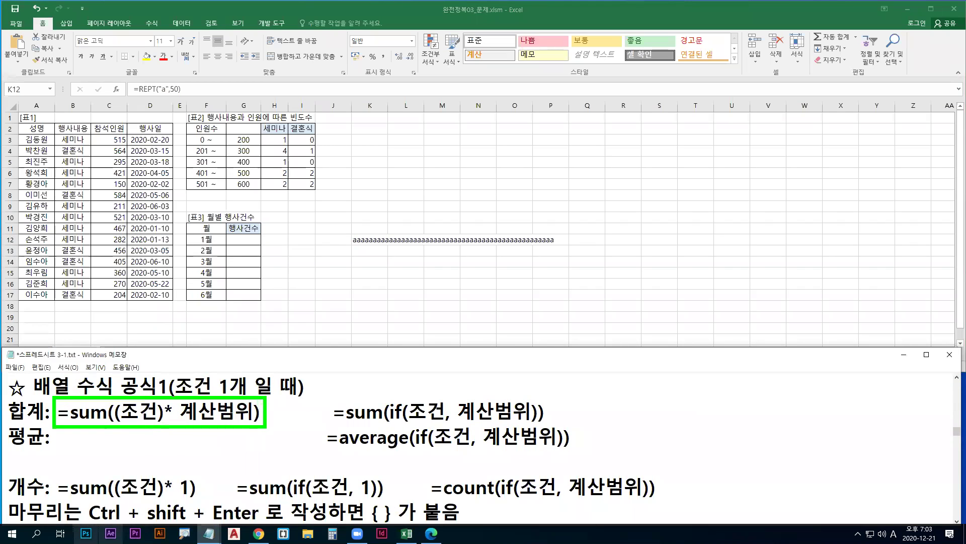
{"action": "key", "text": "r"}
{"action": "left_click_drag", "start_coordinate": [182, 424], "coordinate": [257, 424]}
{"action": "left_click_drag", "start_coordinate": [180, 498], "coordinate": [187, 497]}
{"action": "left_click_drag", "start_coordinate": [50, 473], "coordinate": [204, 503]}
{"action": "key", "text": "o"}
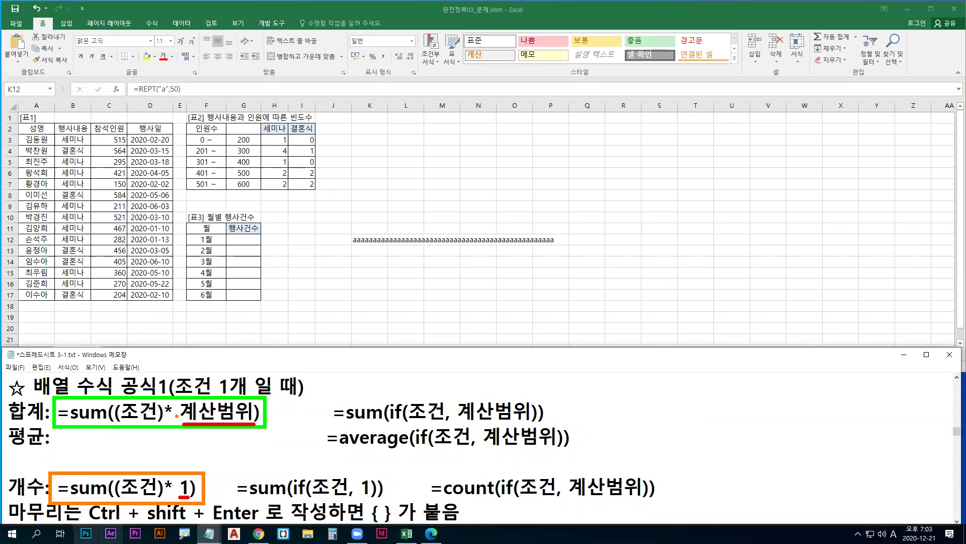
{"action": "left_click_drag", "start_coordinate": [183, 473], "coordinate": [200, 425]}
{"action": "key", "text": "b"}
{"action": "key", "text": "Escape"}
Return to Excel and clear the REPT test formula from K12.
{"action": "left_click", "coordinate": [243, 242]}
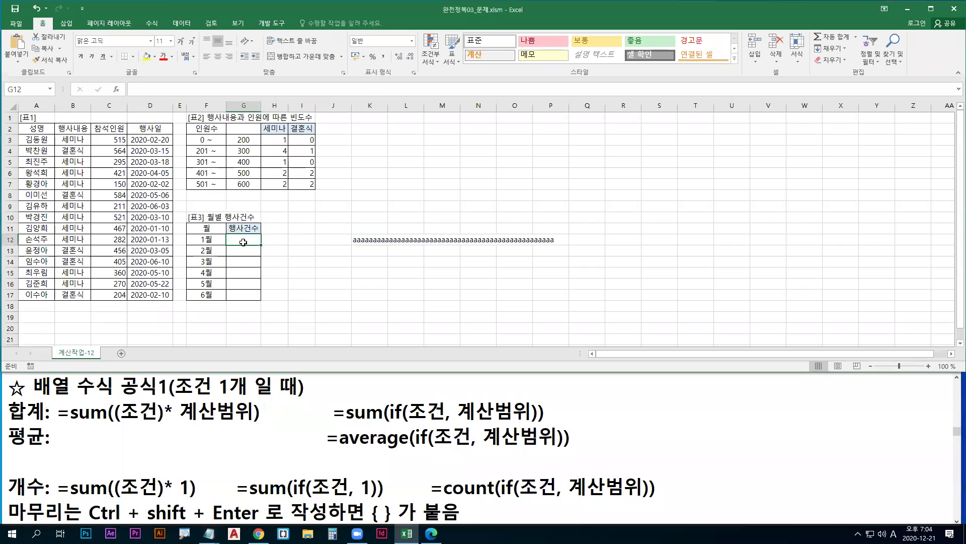
{"action": "left_click", "coordinate": [375, 242]}
{"action": "key", "text": "Delete"}
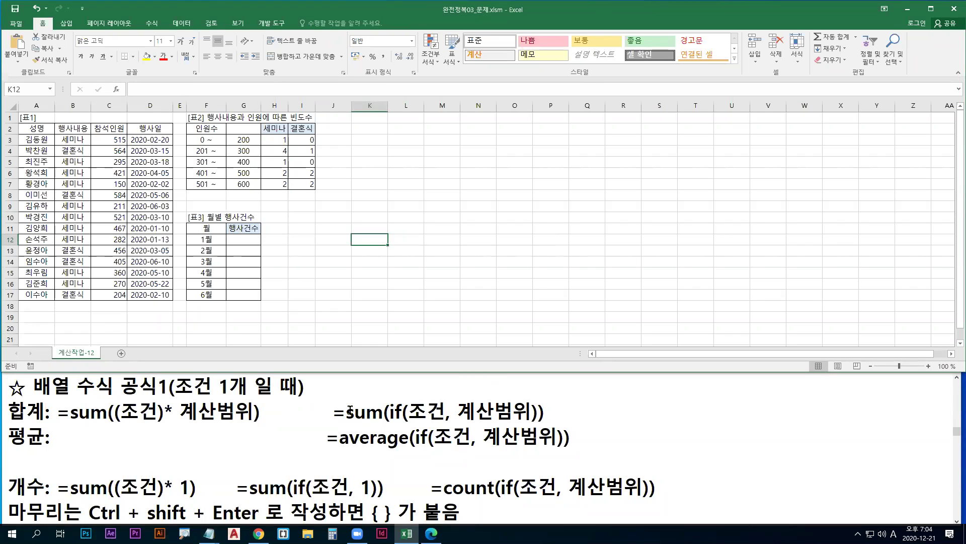
Compare the notes' =sum(if(조건, 계산범위)) total pattern with the =sum(if(조건, 1)) count pattern for 표3's 행사건수.
{"action": "left_click_drag", "start_coordinate": [328, 397], "coordinate": [552, 427]}
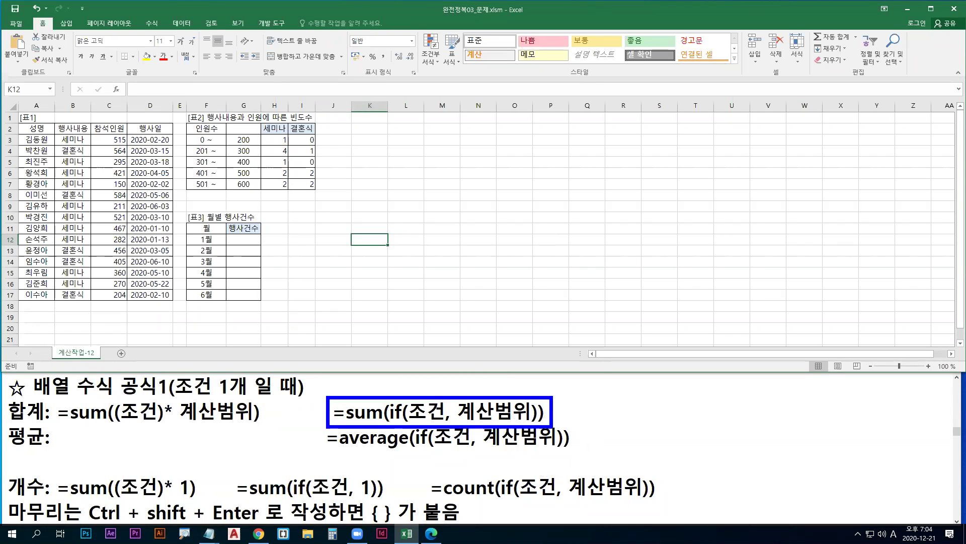
{"action": "left_click_drag", "start_coordinate": [413, 422], "coordinate": [441, 421]}
{"action": "key", "text": "r"}
{"action": "mouse_move", "coordinate": [450, 417]}
{"action": "left_mouse_down"}
{"action": "mouse_move", "coordinate": [443, 425]}
{"action": "mouse_move", "coordinate": [531, 420]}
{"action": "left_mouse_up"}
{"action": "key", "text": "p"}
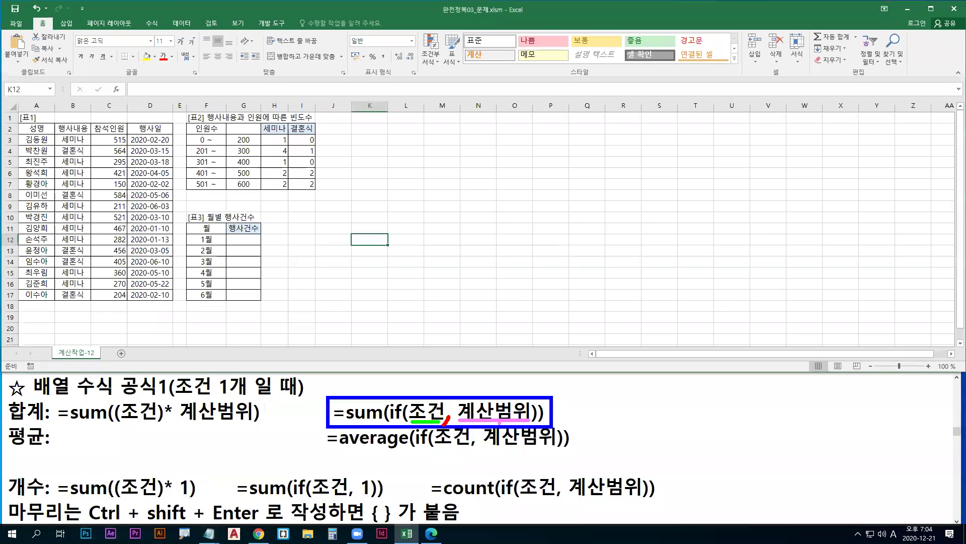
{"action": "left_click_drag", "start_coordinate": [357, 497], "coordinate": [368, 497]}
{"action": "left_click_drag", "start_coordinate": [232, 473], "coordinate": [392, 502]}
{"action": "left_click_drag", "start_coordinate": [311, 498], "coordinate": [344, 499]}
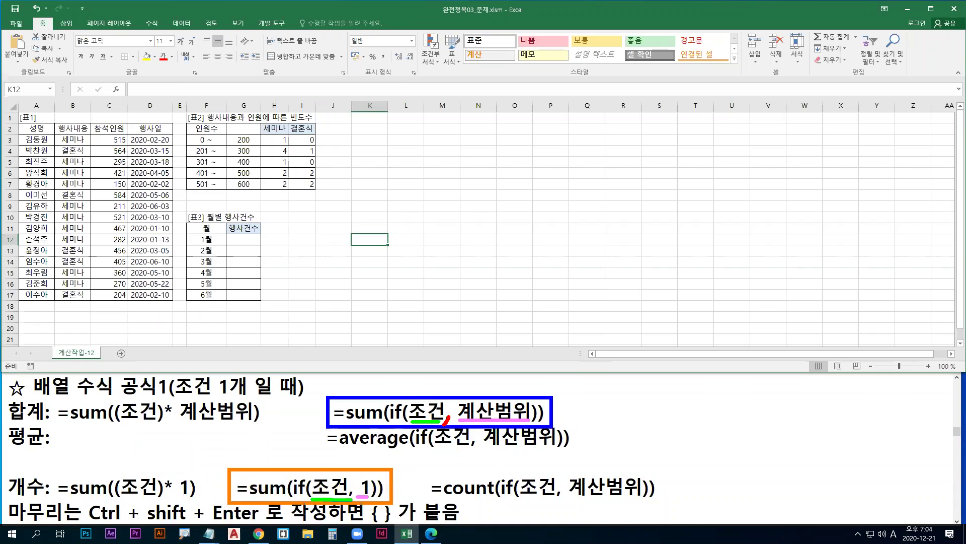
{"action": "key", "text": "r"}
{"action": "left_click_drag", "start_coordinate": [302, 447], "coordinate": [316, 449]}
{"action": "mouse_move", "coordinate": [267, 215]}
{"action": "left_mouse_down"}
{"action": "mouse_move", "coordinate": [216, 247]}
{"action": "mouse_move", "coordinate": [253, 244]}
{"action": "left_mouse_up"}
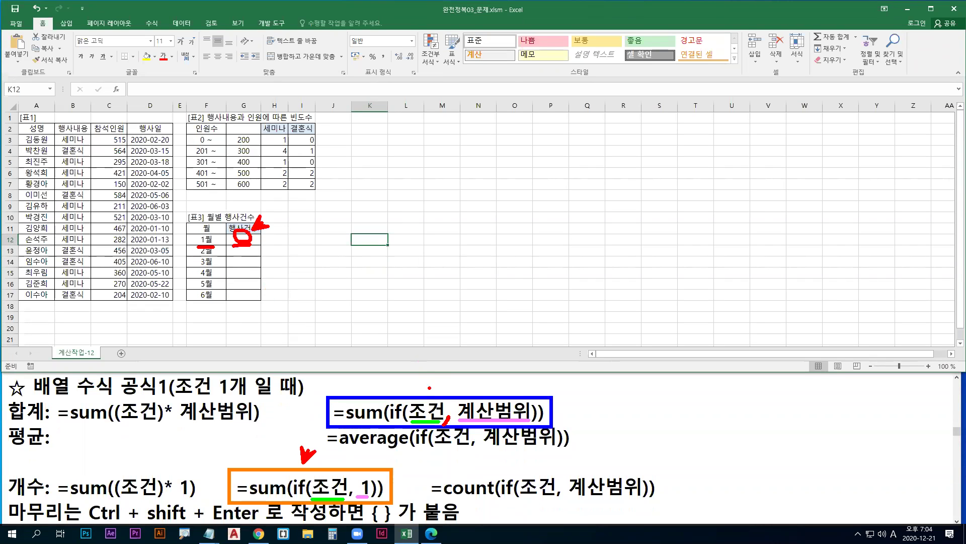
{"action": "key", "text": "Escape"}
Begin the 행사건수 formula for 1월 in G12 with an IF function nested inside SUM.
{"action": "left_click", "coordinate": [244, 239]}
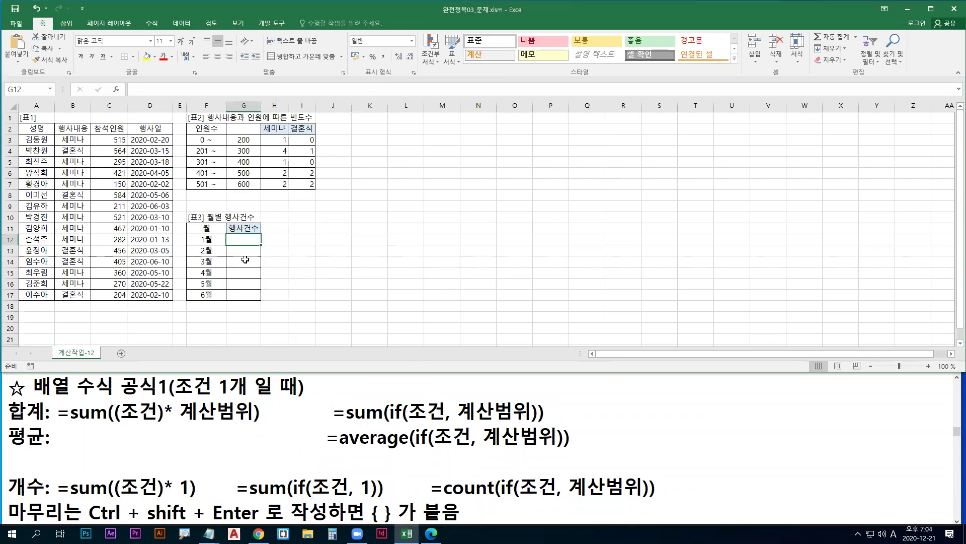
{"action": "type", "text": "=s"}
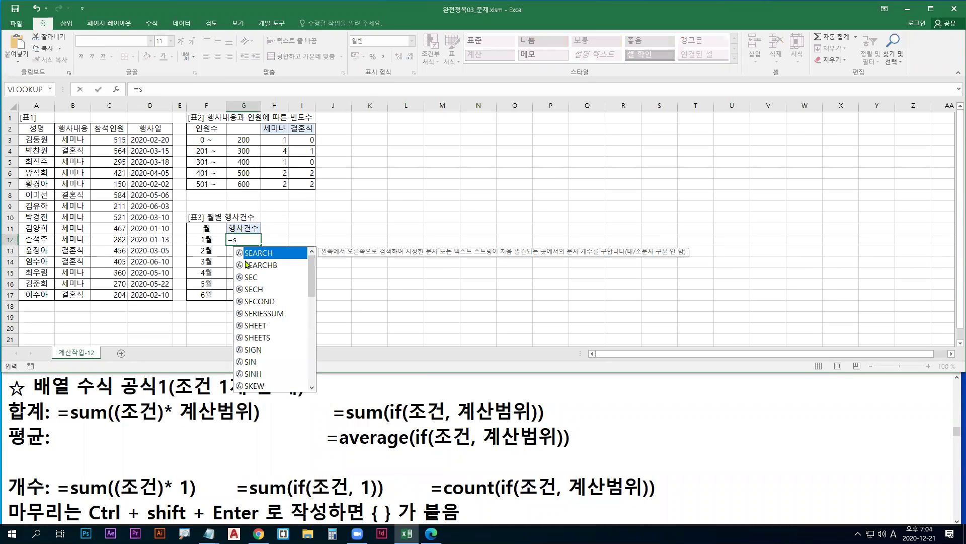
{"action": "type", "text": "um"}
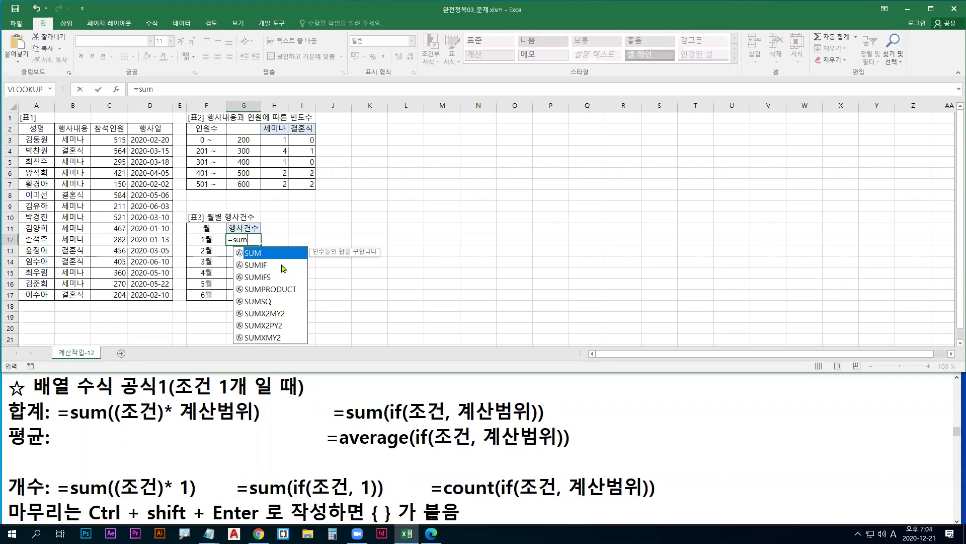
{"action": "double_click", "coordinate": [257, 259]}
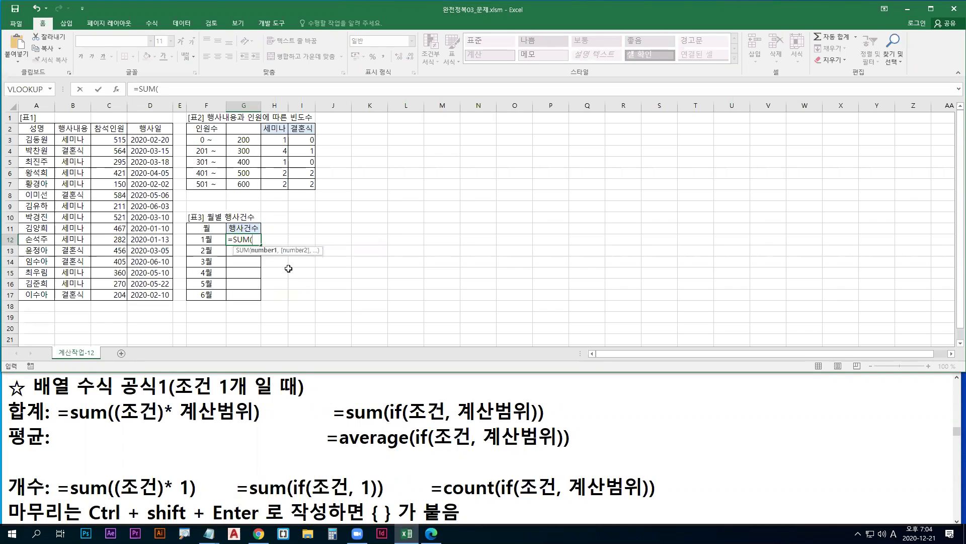
{"action": "type", "text": "if"}
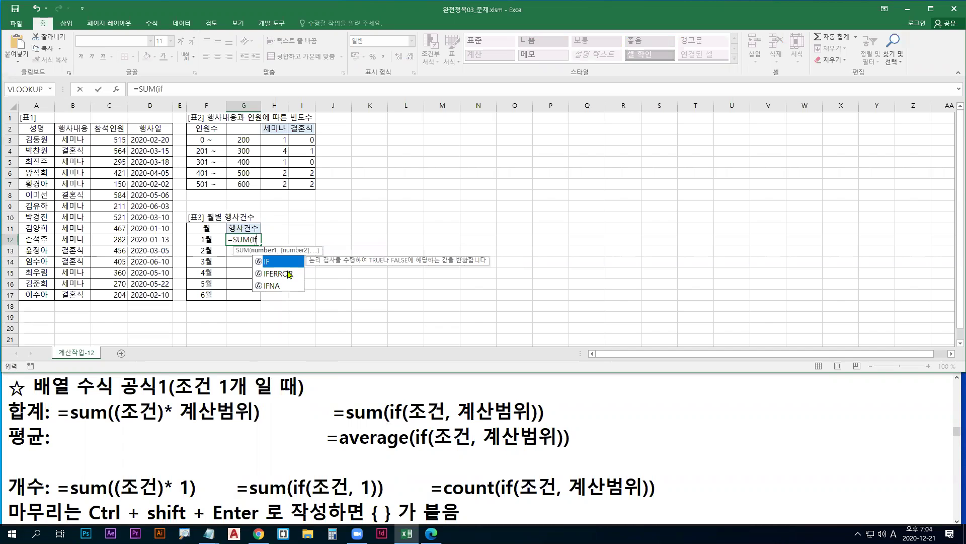
{"action": "double_click", "coordinate": [273, 260]}
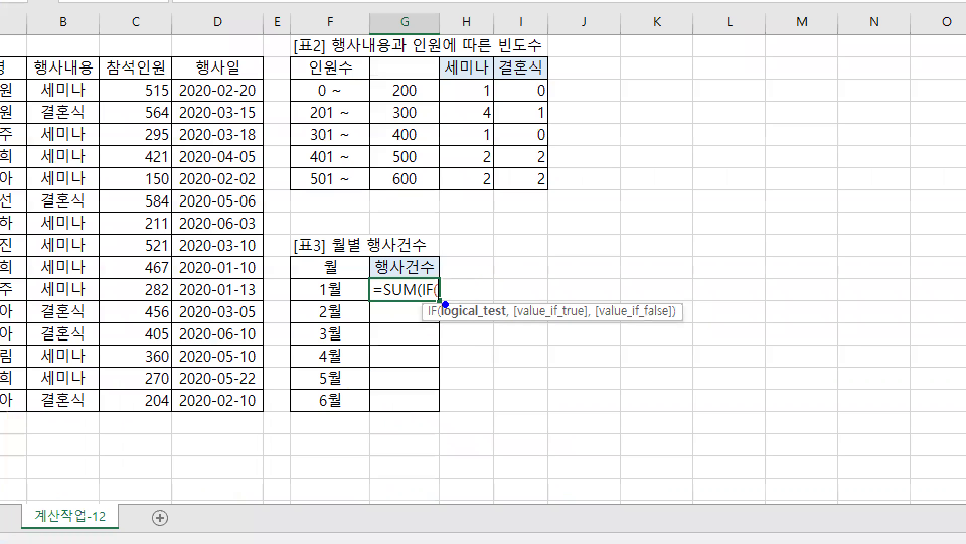
Add a MONTH function as IF's logical test, with the 행사일 dates D3:D17 as its argument.
{"action": "left_click_drag", "start_coordinate": [446, 302], "coordinate": [514, 302]}
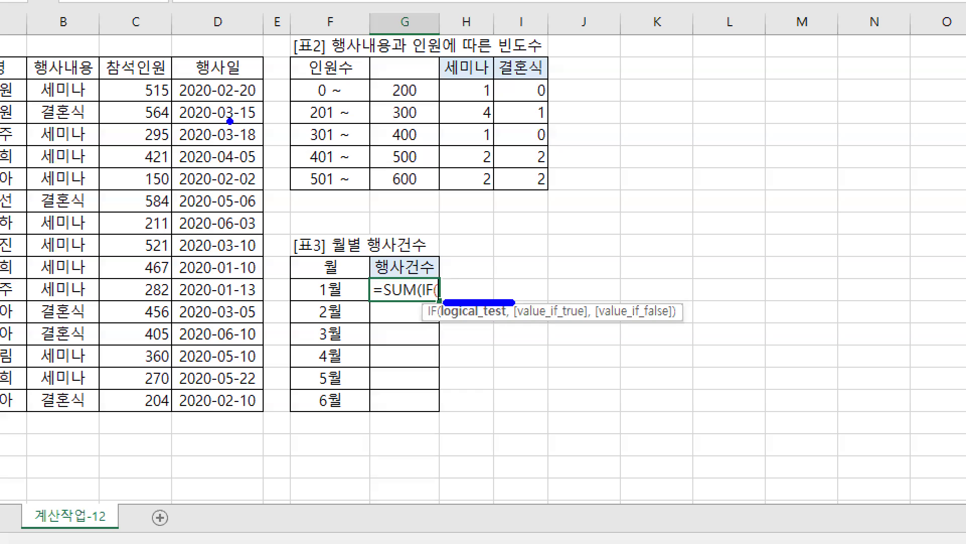
{"action": "mouse_move", "coordinate": [221, 101]}
{"action": "left_mouse_down"}
{"action": "mouse_move", "coordinate": [231, 100]}
{"action": "mouse_move", "coordinate": [232, 149]}
{"action": "left_mouse_up"}
{"action": "left_click_drag", "start_coordinate": [228, 148], "coordinate": [232, 152]}
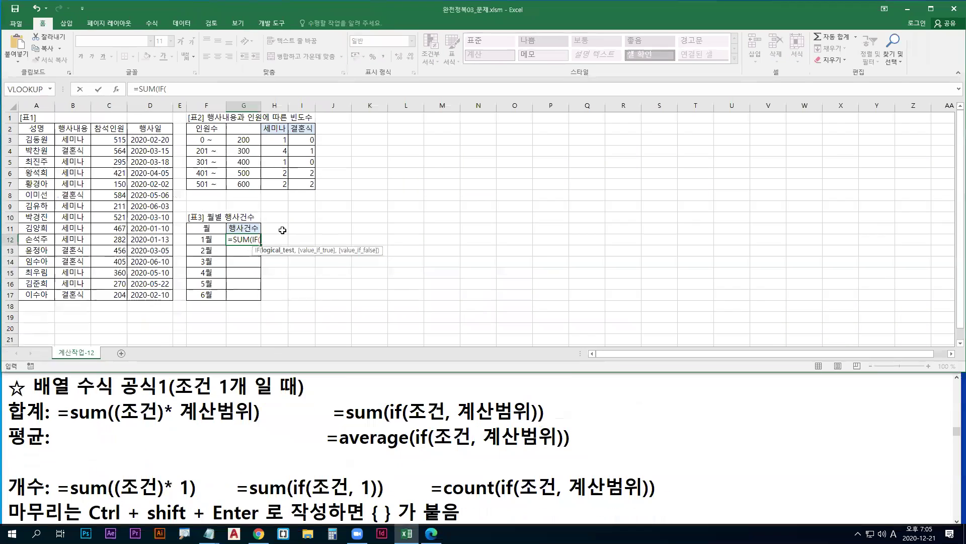
{"action": "type", "text": "mont"}
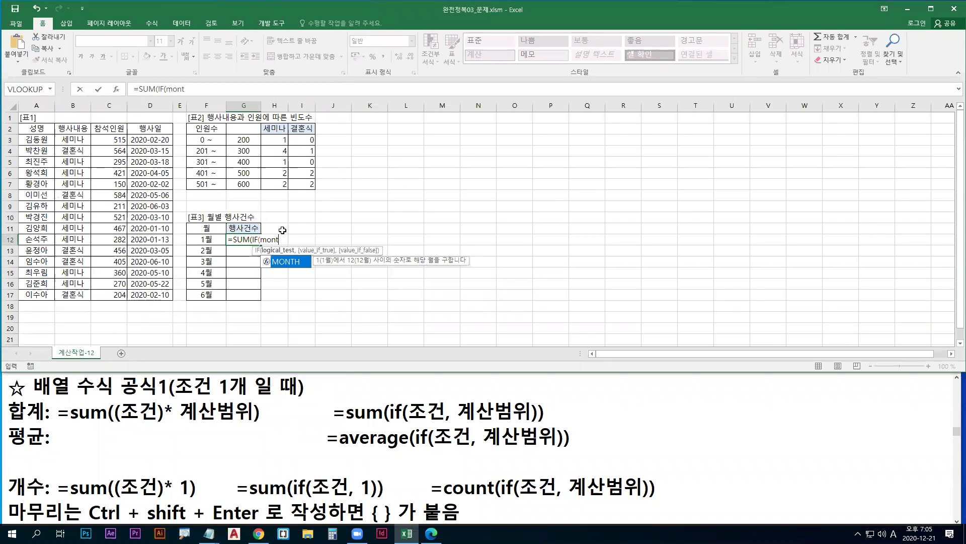
{"action": "double_click", "coordinate": [284, 262]}
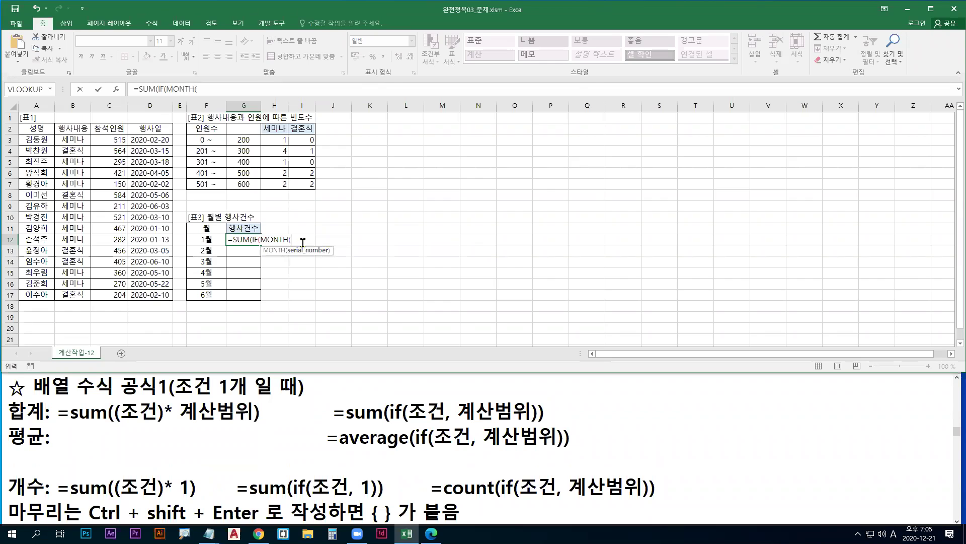
{"action": "left_click", "coordinate": [153, 140]}
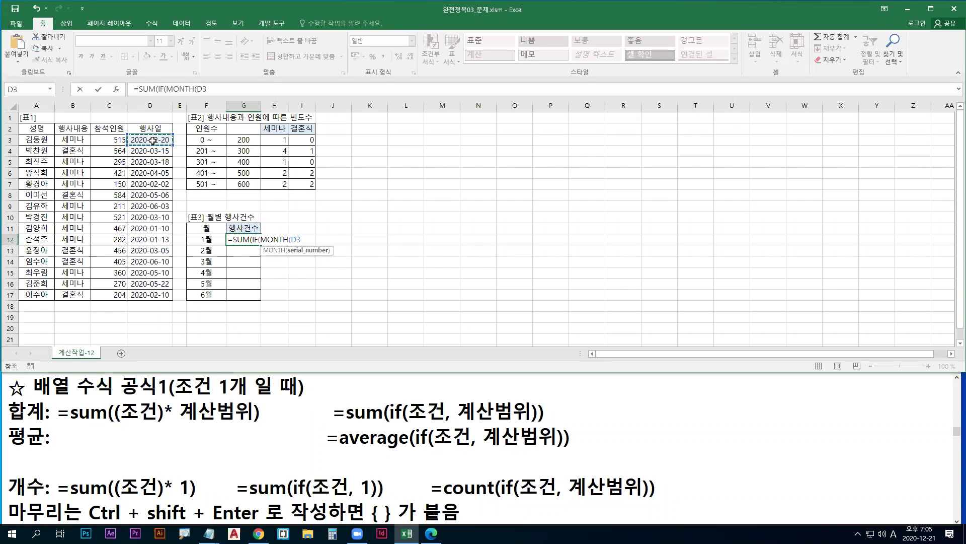
{"action": "key", "text": "ctrl+shift+Down"}
{"action": "left_click_drag", "start_coordinate": [153, 141], "coordinate": [161, 297]}
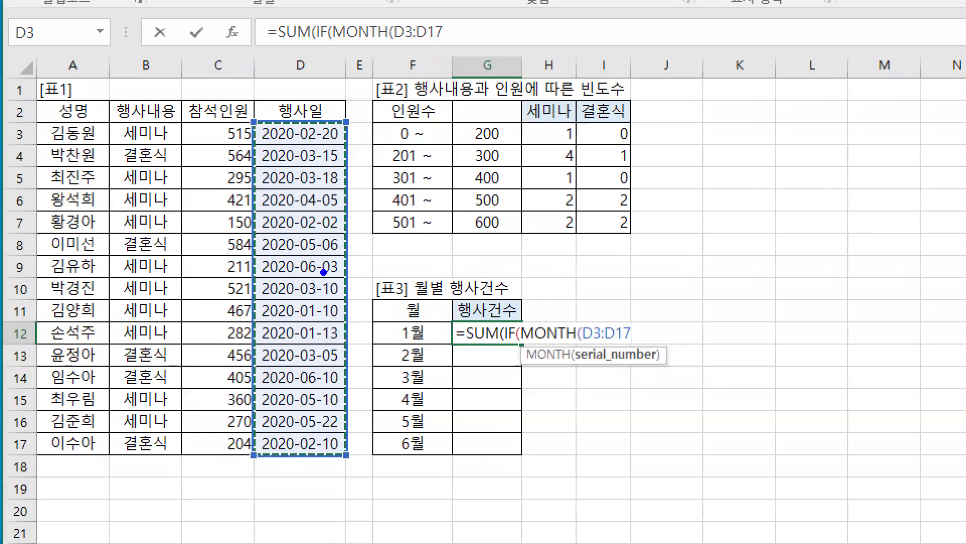
Make the 행사일 range absolute as $D$3:$D$17 and close the MONTH function.
{"action": "mouse_move", "coordinate": [522, 348]}
{"action": "left_mouse_down"}
{"action": "mouse_move", "coordinate": [521, 432]}
{"action": "mouse_move", "coordinate": [510, 441]}
{"action": "mouse_move", "coordinate": [547, 446]}
{"action": "left_mouse_up"}
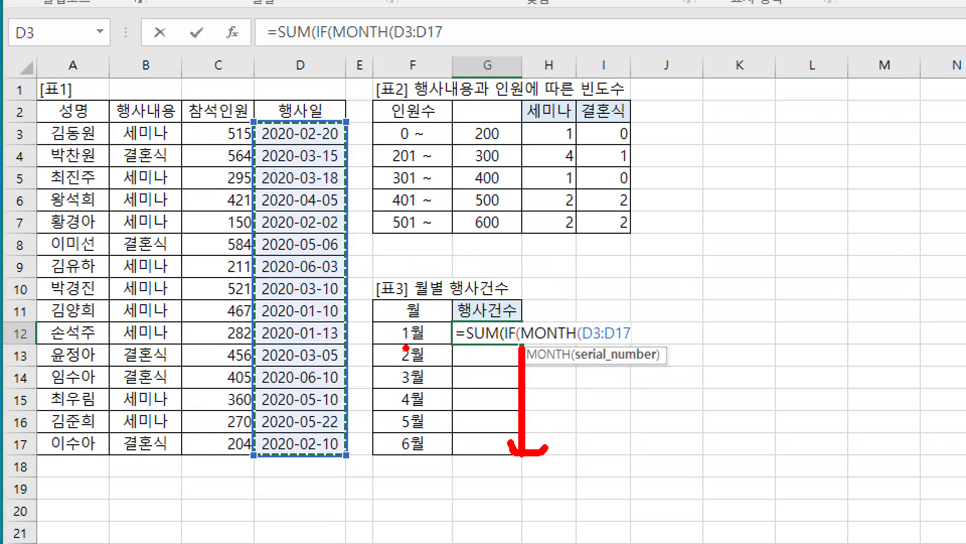
{"action": "mouse_move", "coordinate": [307, 459]}
{"action": "left_mouse_down"}
{"action": "mouse_move", "coordinate": [313, 483]}
{"action": "mouse_move", "coordinate": [328, 483]}
{"action": "left_mouse_up"}
{"action": "mouse_move", "coordinate": [308, 492]}
{"action": "left_mouse_down"}
{"action": "mouse_move", "coordinate": [313, 520]}
{"action": "mouse_move", "coordinate": [330, 503]}
{"action": "left_mouse_up"}
{"action": "key", "text": "g"}
{"action": "left_click_drag", "start_coordinate": [328, 460], "coordinate": [289, 491]}
{"action": "mouse_move", "coordinate": [288, 475]}
{"action": "left_mouse_down"}
{"action": "mouse_move", "coordinate": [331, 488]}
{"action": "mouse_move", "coordinate": [305, 513]}
{"action": "left_mouse_up"}
{"action": "left_click_drag", "start_coordinate": [305, 493], "coordinate": [344, 512]}
{"action": "key", "text": "Escape"}
{"action": "key", "text": "F4"}
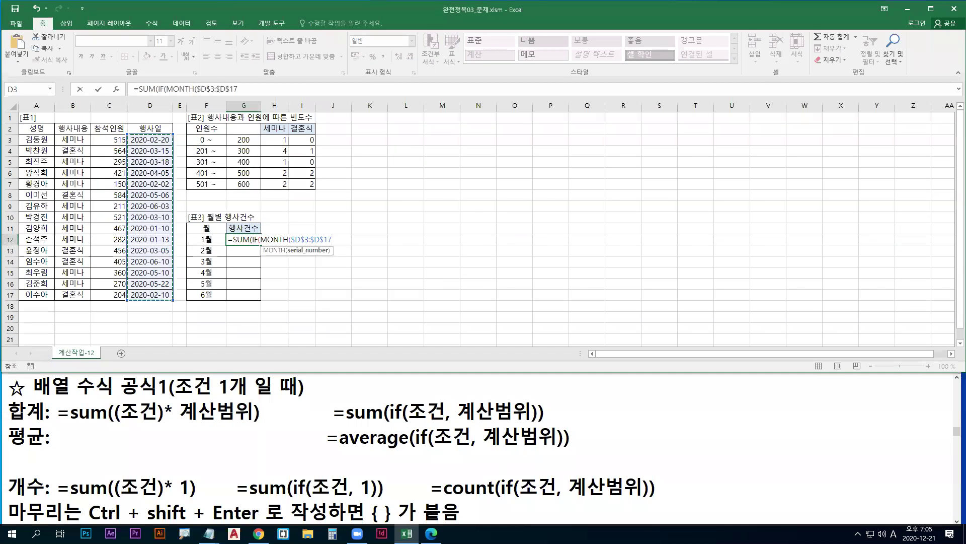
{"action": "key", "text": "ctrl+1"}
{"action": "key", "text": "b"}
{"action": "left_click_drag", "start_coordinate": [587, 318], "coordinate": [668, 317]}
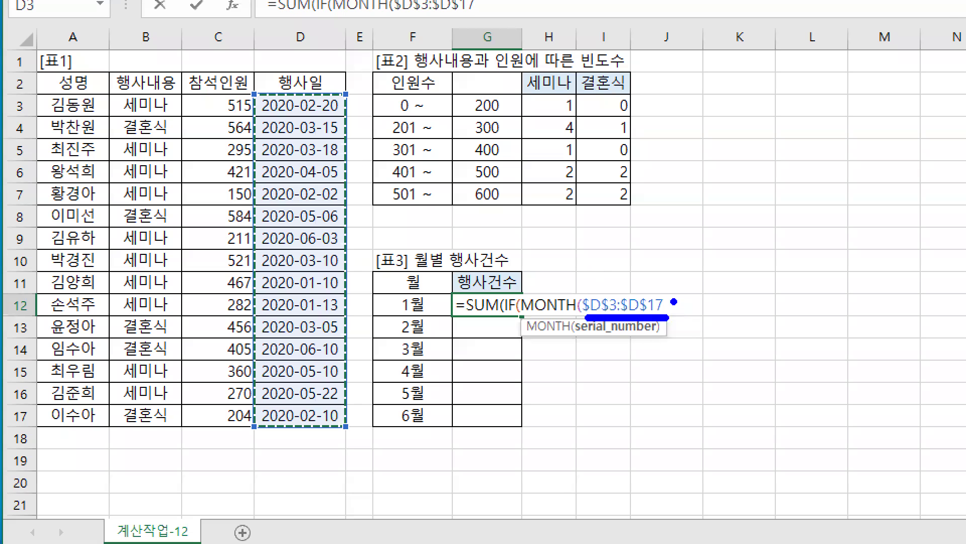
{"action": "key", "text": "p"}
{"action": "left_click_drag", "start_coordinate": [665, 294], "coordinate": [665, 318]}
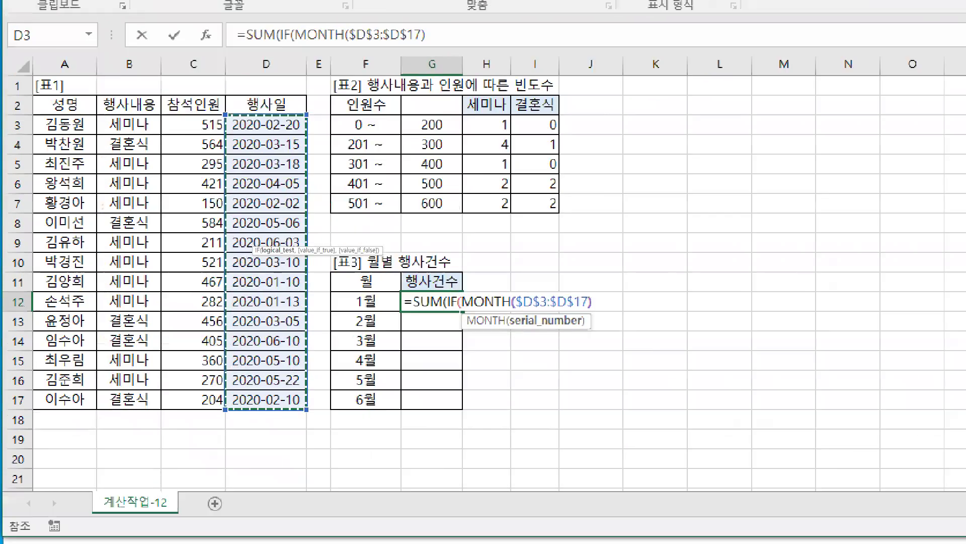
{"action": "type", "text": ")"}
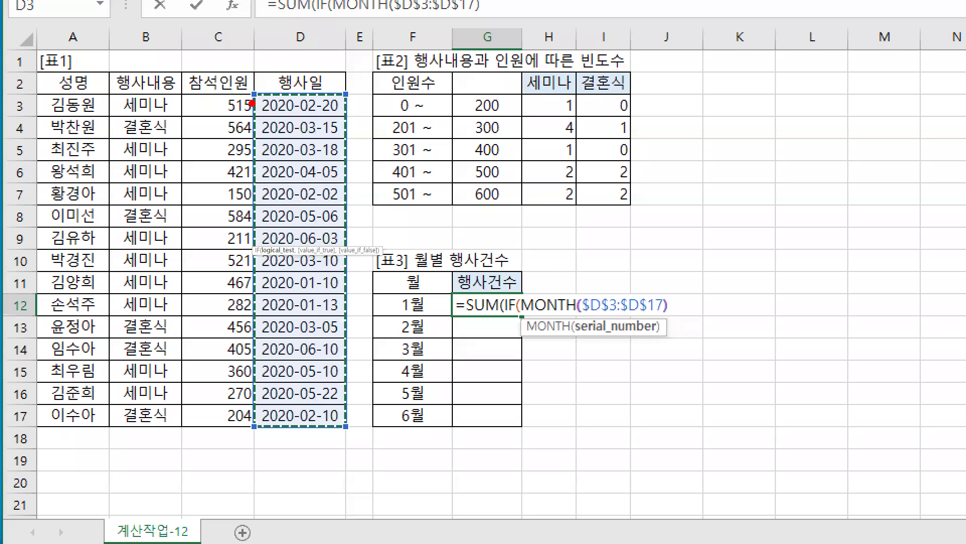
Examine the months in the 행사일 dates against the 월 entries of 표3 that they are compared with.
{"action": "left_click_drag", "start_coordinate": [256, 92], "coordinate": [351, 430]}
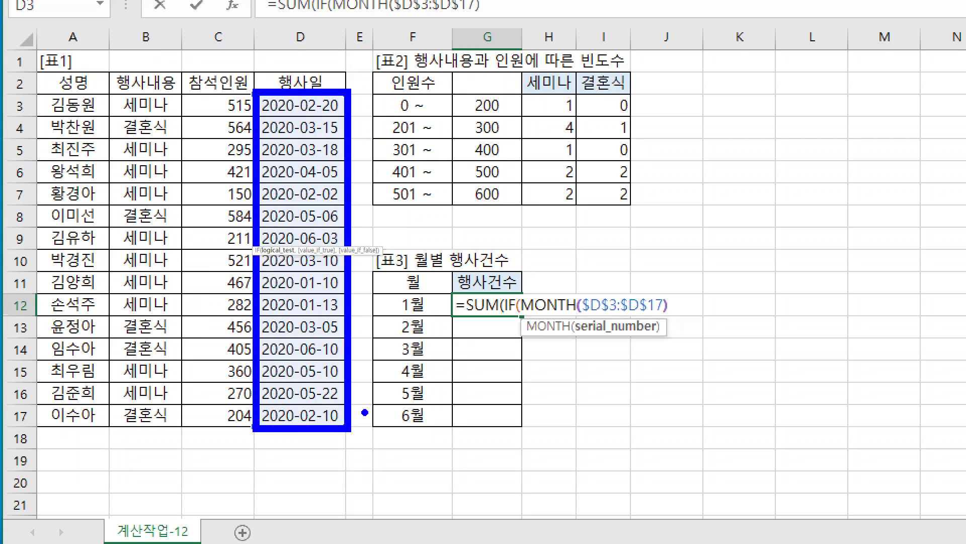
{"action": "key", "text": "r"}
{"action": "left_click_drag", "start_coordinate": [304, 115], "coordinate": [307, 116]}
{"action": "left_click_drag", "start_coordinate": [302, 161], "coordinate": [317, 161]}
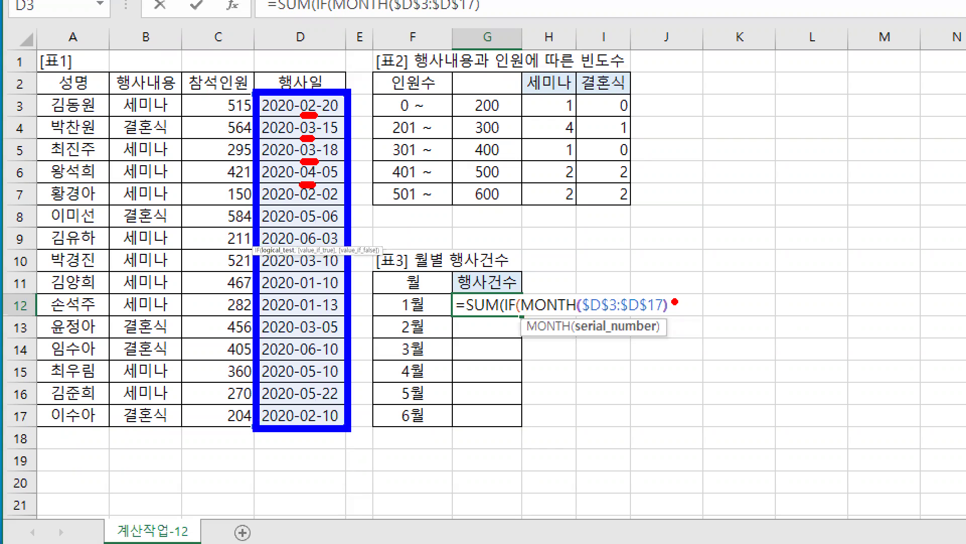
{"action": "left_click_drag", "start_coordinate": [676, 308], "coordinate": [689, 308]}
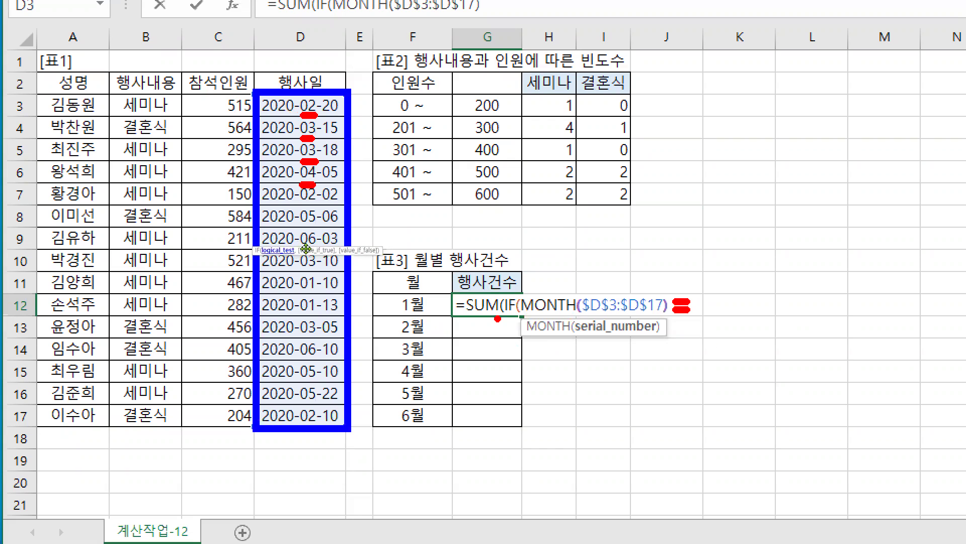
{"action": "left_click_drag", "start_coordinate": [720, 307], "coordinate": [721, 304]}
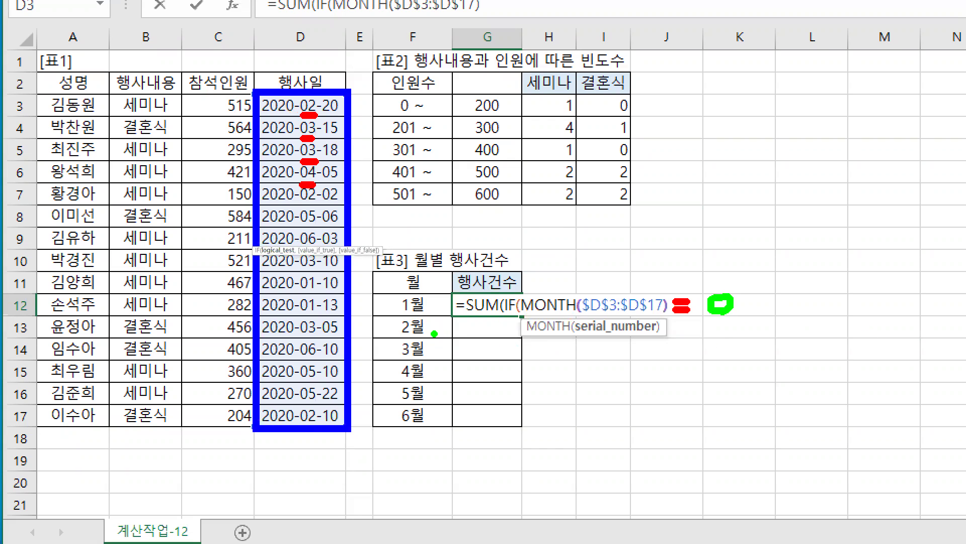
{"action": "left_click_drag", "start_coordinate": [426, 319], "coordinate": [451, 346]}
{"action": "left_click_drag", "start_coordinate": [427, 315], "coordinate": [402, 314]}
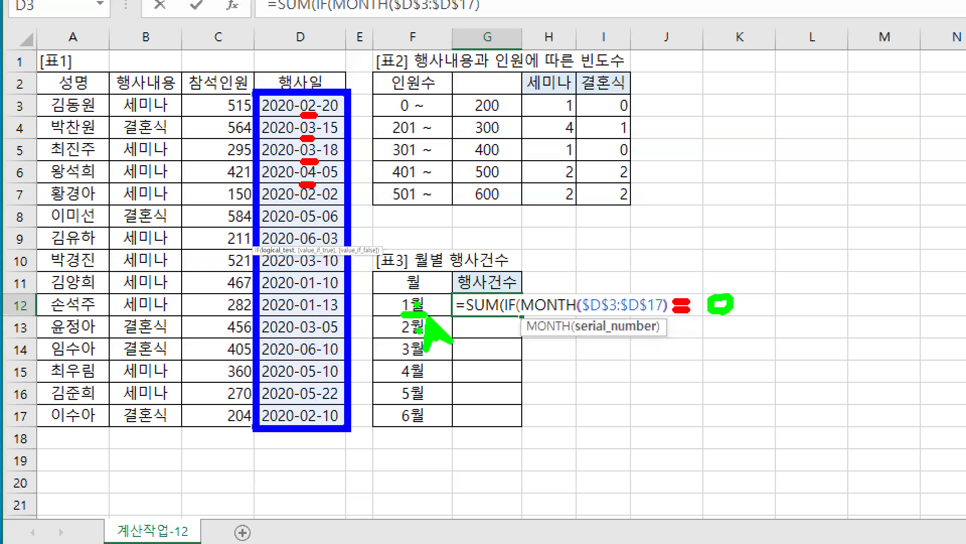
{"action": "left_click_drag", "start_coordinate": [401, 327], "coordinate": [401, 413]}
Complete the logical test as MONTH($D$3:$D$17)=F12 and go on to IF's value_if_true argument.
{"action": "type", "text": "="}
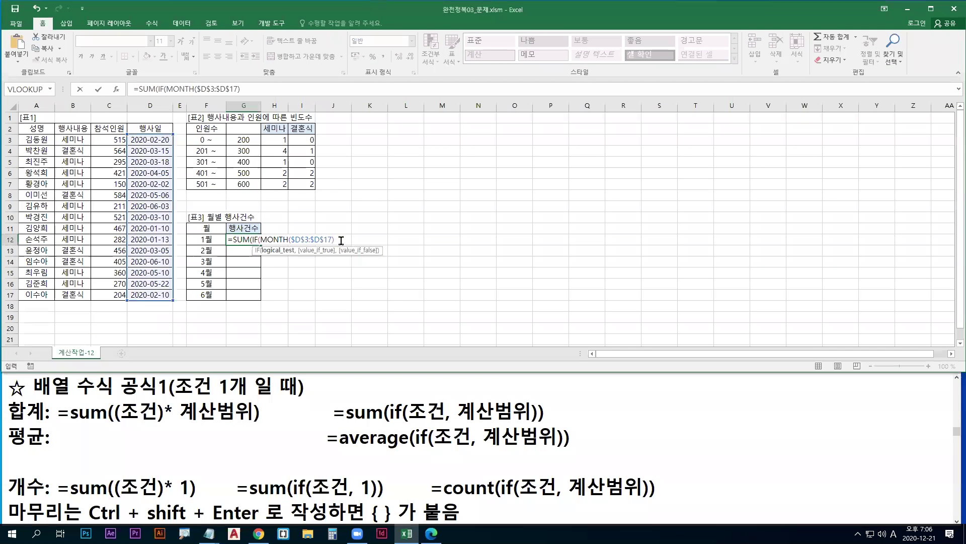
{"action": "left_click", "coordinate": [210, 241]}
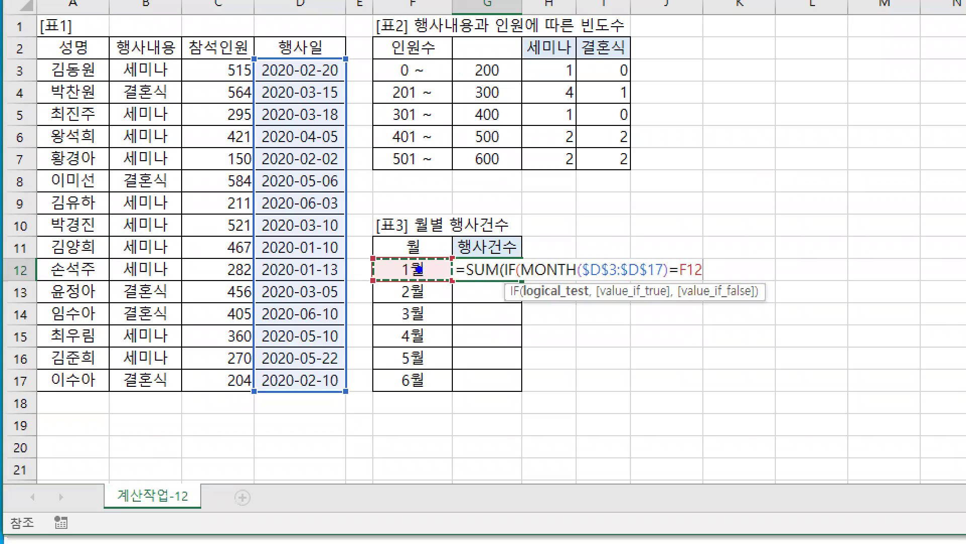
{"action": "left_click_drag", "start_coordinate": [522, 281], "coordinate": [542, 288]}
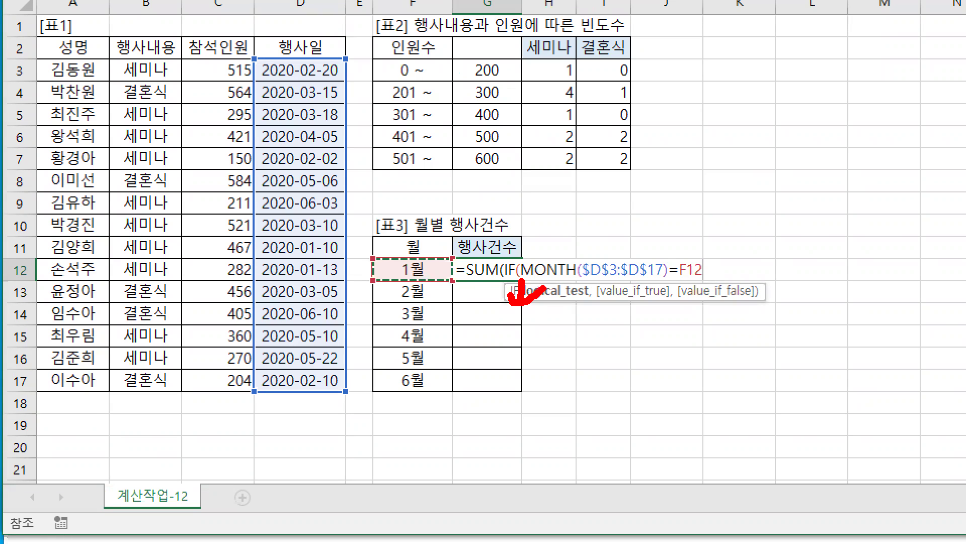
{"action": "mouse_move", "coordinate": [422, 275]}
{"action": "left_mouse_down"}
{"action": "mouse_move", "coordinate": [423, 292]}
{"action": "mouse_move", "coordinate": [434, 287]}
{"action": "mouse_move", "coordinate": [427, 315]}
{"action": "mouse_move", "coordinate": [441, 314]}
{"action": "left_mouse_up"}
{"action": "key", "text": "b"}
{"action": "mouse_move", "coordinate": [528, 282]}
{"action": "left_mouse_down"}
{"action": "mouse_move", "coordinate": [712, 280]}
{"action": "mouse_move", "coordinate": [710, 288]}
{"action": "left_mouse_up"}
{"action": "type", "text": ","}
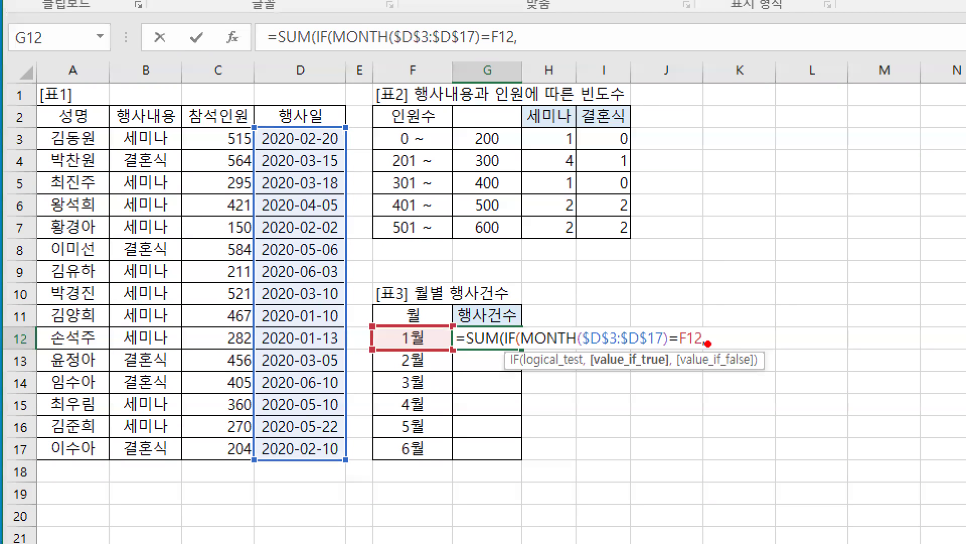
Examine what IF would pick from the 참석인원 column for the January events if that range were used as value_if_true.
{"action": "left_click_drag", "start_coordinate": [627, 314], "coordinate": [625, 329]}
{"action": "left_click_drag", "start_coordinate": [721, 346], "coordinate": [782, 345]}
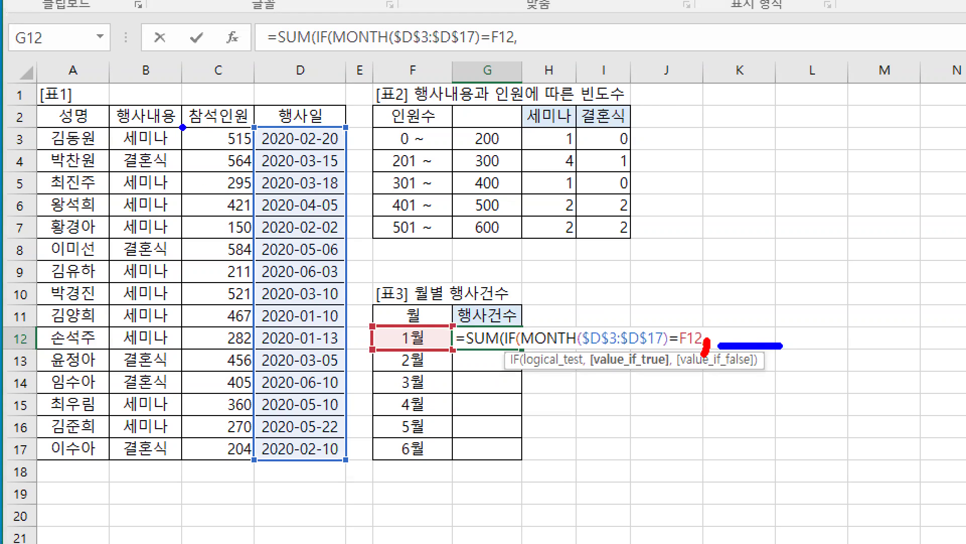
{"action": "left_click_drag", "start_coordinate": [185, 123], "coordinate": [251, 466]}
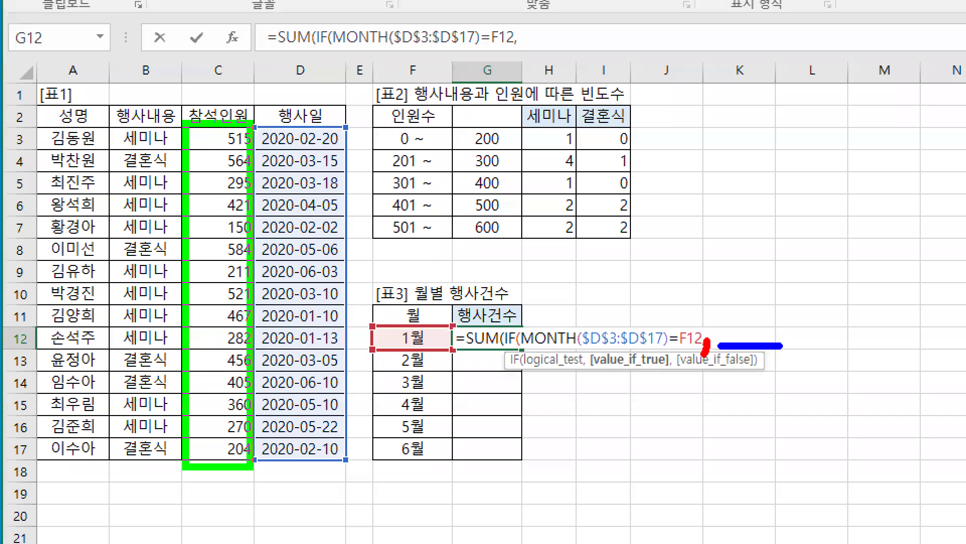
{"action": "left_click_drag", "start_coordinate": [746, 332], "coordinate": [749, 328]}
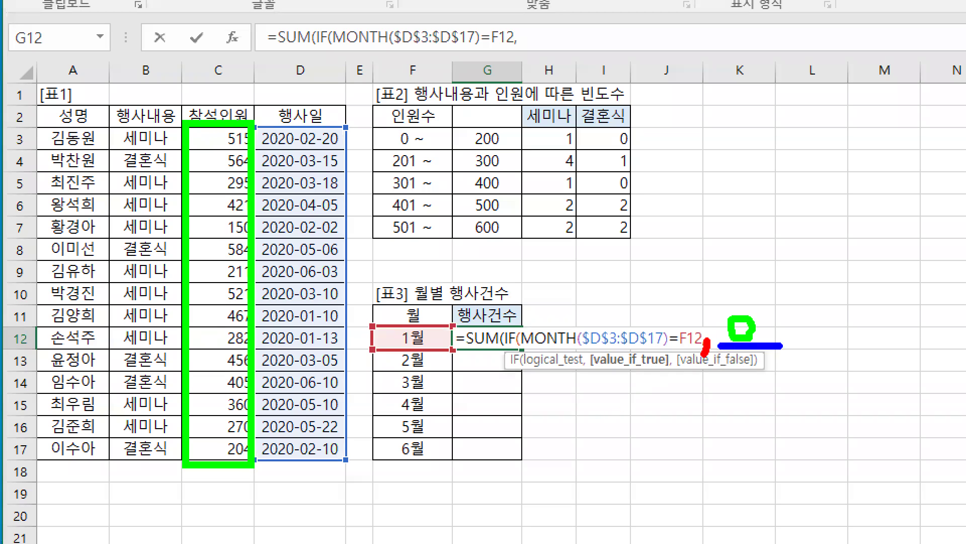
{"action": "key", "text": "r"}
{"action": "mouse_move", "coordinate": [225, 315]}
{"action": "left_mouse_down"}
{"action": "mouse_move", "coordinate": [211, 315]}
{"action": "mouse_move", "coordinate": [190, 354]}
{"action": "left_mouse_up"}
{"action": "left_click_drag", "start_coordinate": [199, 295], "coordinate": [259, 352]}
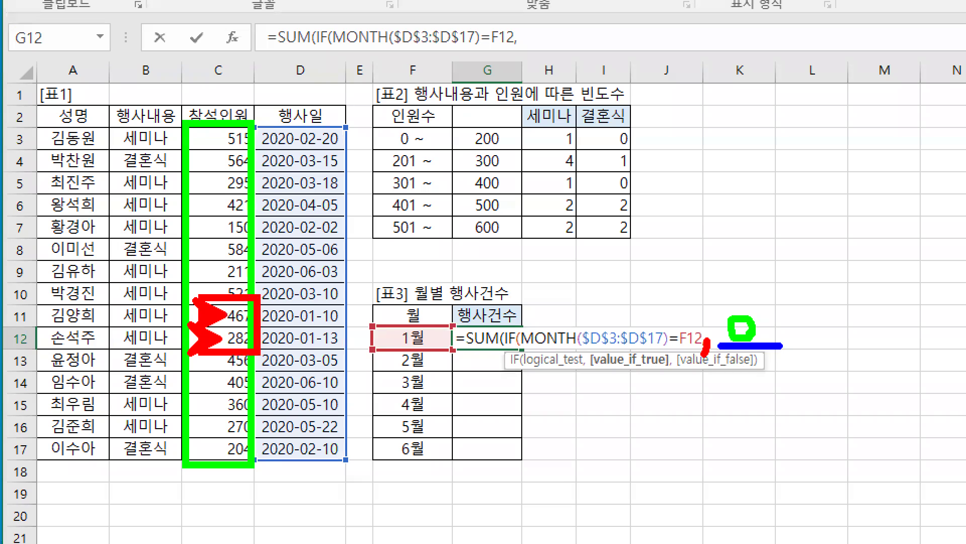
{"action": "key", "text": "Escape"}
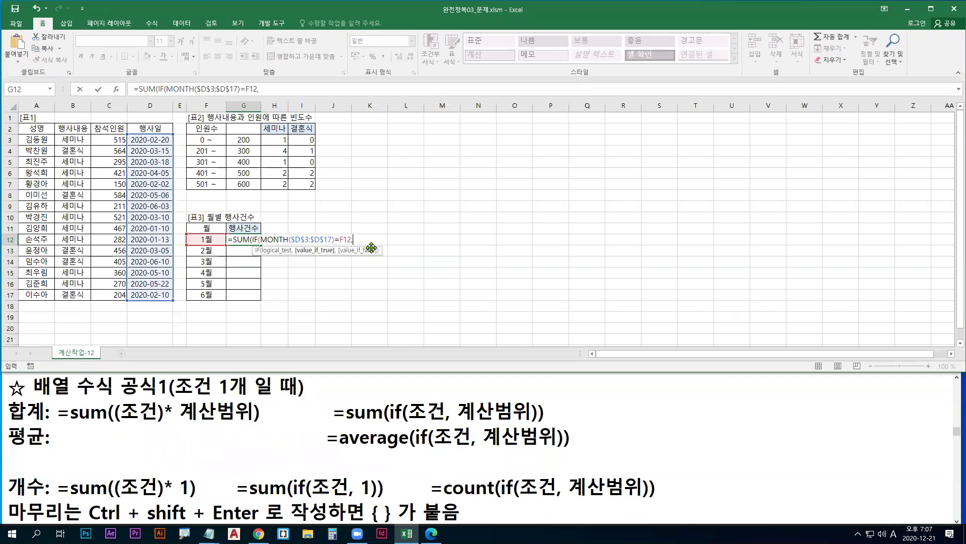
Try C3:C17 as IF's value_if_true in G12, enter it as an array formula, and compare the result with the January 참석인원 values.
{"action": "left_click_drag", "start_coordinate": [107, 143], "coordinate": [126, 295]}
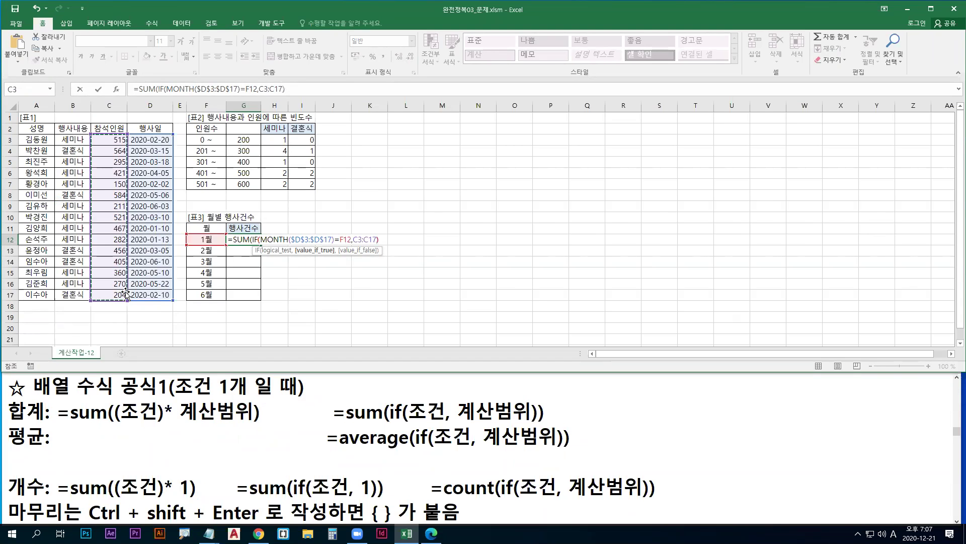
{"action": "type", "text": "))"}
{"action": "key", "text": "ctrl+shift+Return"}
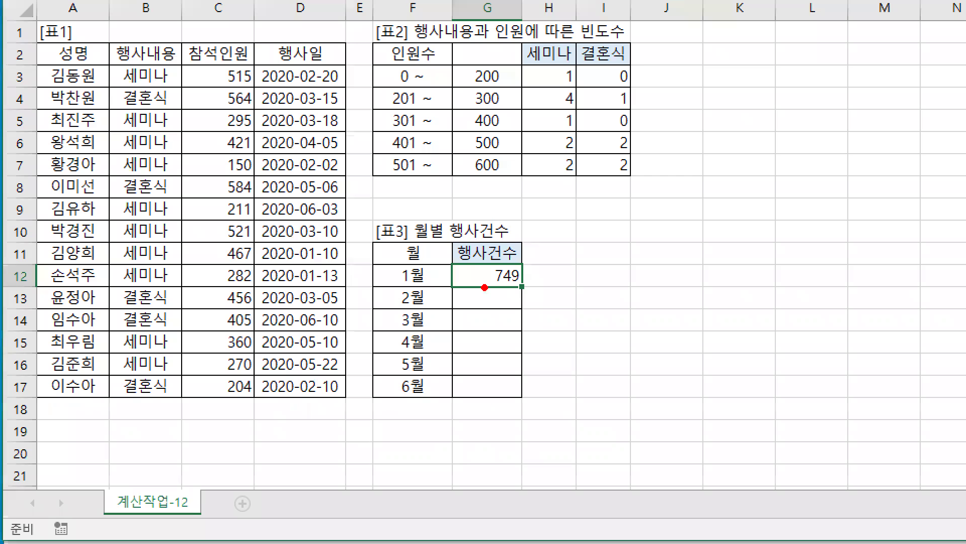
{"action": "left_click_drag", "start_coordinate": [431, 287], "coordinate": [469, 287]}
{"action": "left_click_drag", "start_coordinate": [215, 239], "coordinate": [216, 291]}
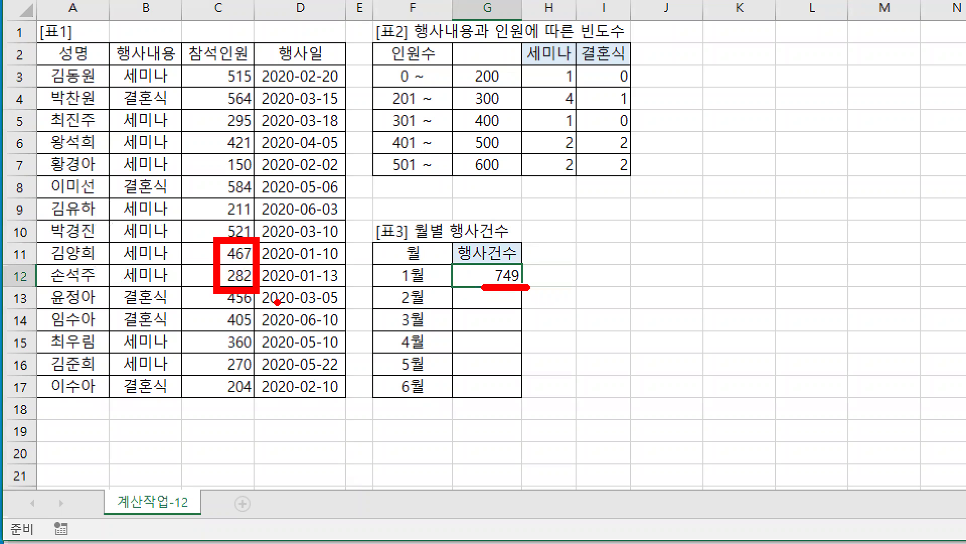
{"action": "mouse_move", "coordinate": [212, 253]}
{"action": "left_mouse_down"}
{"action": "mouse_move", "coordinate": [187, 260]}
{"action": "mouse_move", "coordinate": [195, 282]}
{"action": "left_mouse_up"}
{"action": "key", "text": "Escape"}
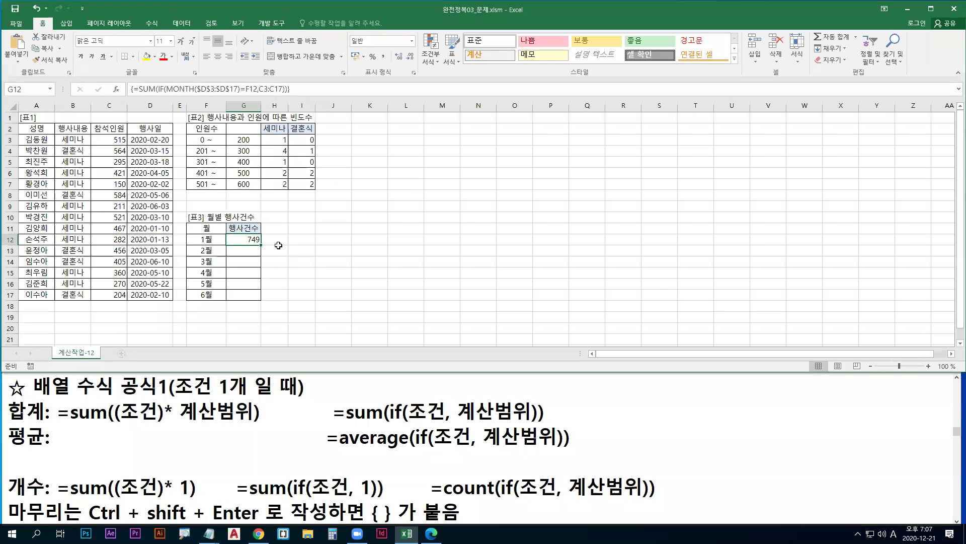
Remove the C3:C17 range and the closing parentheses from the formula in G12.
{"action": "double_click", "coordinate": [250, 239]}
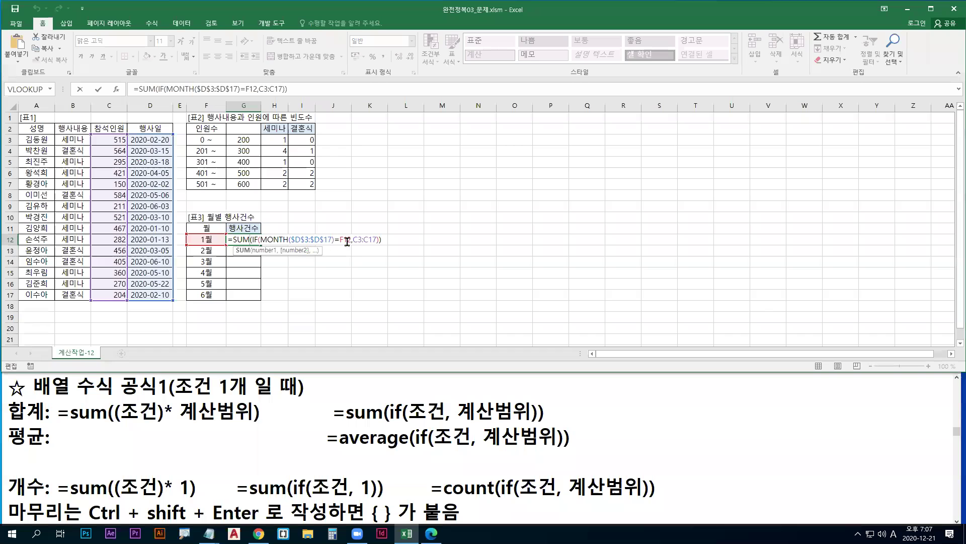
{"action": "left_click_drag", "start_coordinate": [353, 239], "coordinate": [383, 241]}
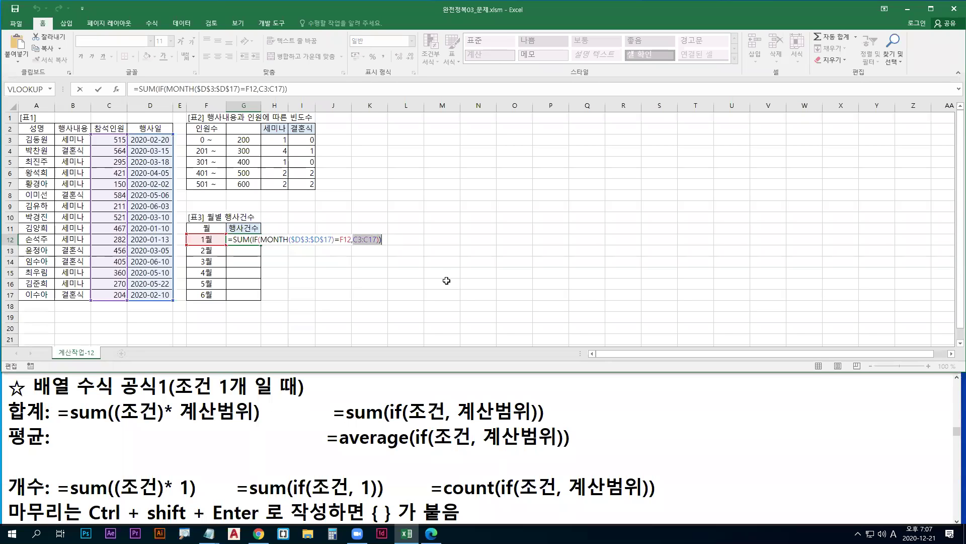
{"action": "key", "text": "BackSpace"}
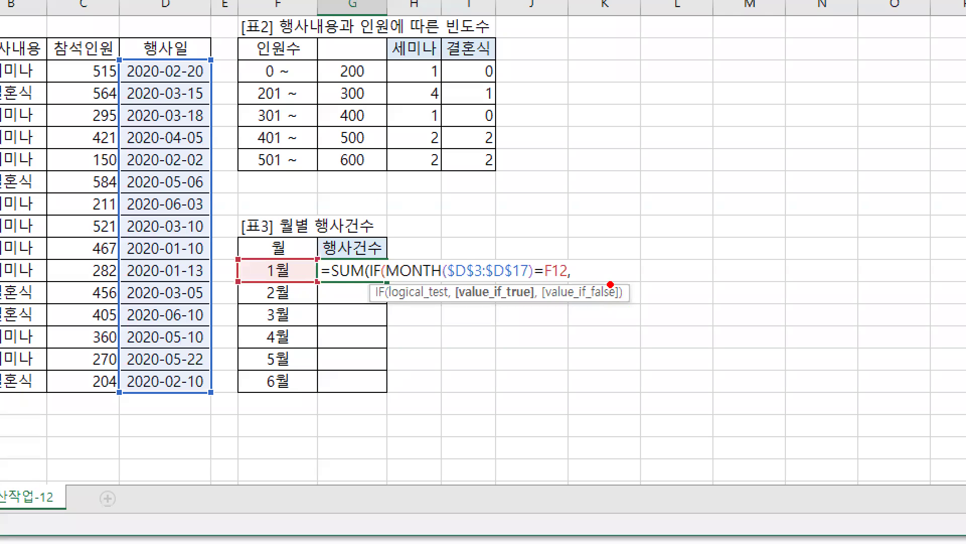
Examine what IF should return for each January event in 표1 so that SUM counts events instead of adding 참석인원.
{"action": "left_click_drag", "start_coordinate": [353, 241], "coordinate": [350, 250]}
{"action": "key", "text": "b"}
{"action": "left_click_drag", "start_coordinate": [596, 256], "coordinate": [597, 279]}
{"action": "mouse_move", "coordinate": [105, 250]}
{"action": "left_mouse_down"}
{"action": "mouse_move", "coordinate": [135, 250]}
{"action": "mouse_move", "coordinate": [101, 247]}
{"action": "mouse_move", "coordinate": [95, 276]}
{"action": "mouse_move", "coordinate": [134, 248]}
{"action": "mouse_move", "coordinate": [139, 270]}
{"action": "left_mouse_up"}
{"action": "key", "text": "e"}
{"action": "key", "text": "r"}
{"action": "key", "text": "g"}
{"action": "key", "text": "r"}
{"action": "left_click_drag", "start_coordinate": [77, 231], "coordinate": [123, 291]}
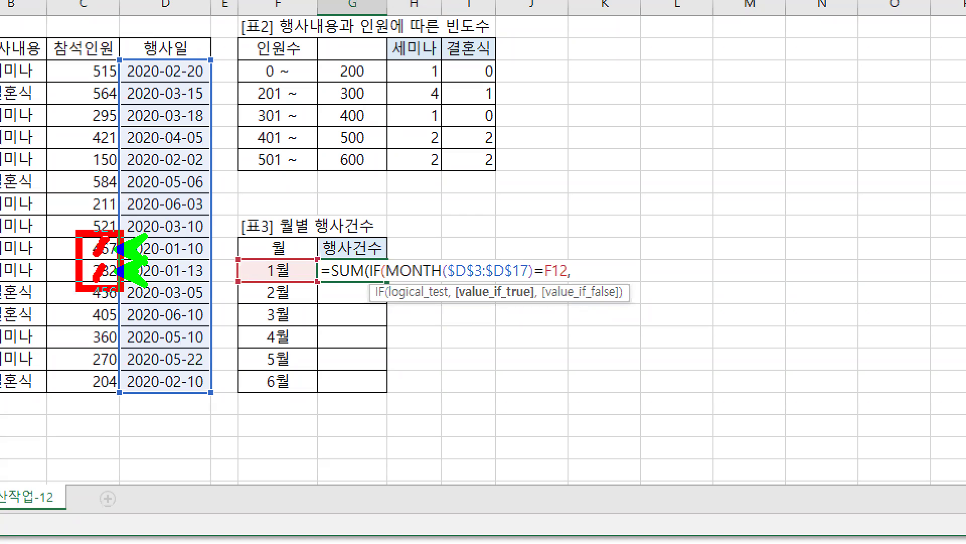
{"action": "key", "text": "g"}
{"action": "key", "text": "r"}
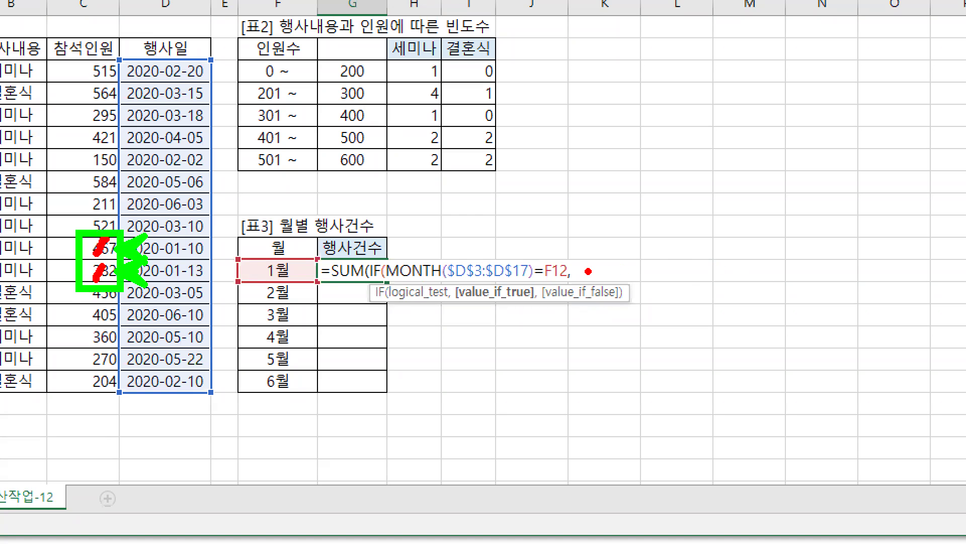
{"action": "left_click_drag", "start_coordinate": [581, 259], "coordinate": [581, 281]}
Complete G12 as the array formula =SUM(IF(MONTH($D$3:$D$17)=F12,1)) and fill it down through 6월.
{"action": "type", "text": "1"}
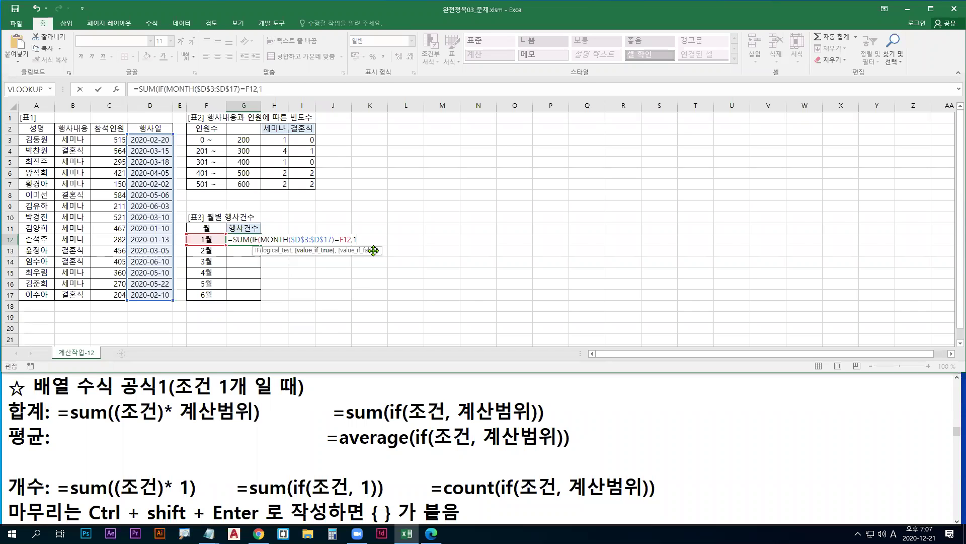
{"action": "type", "text": "))"}
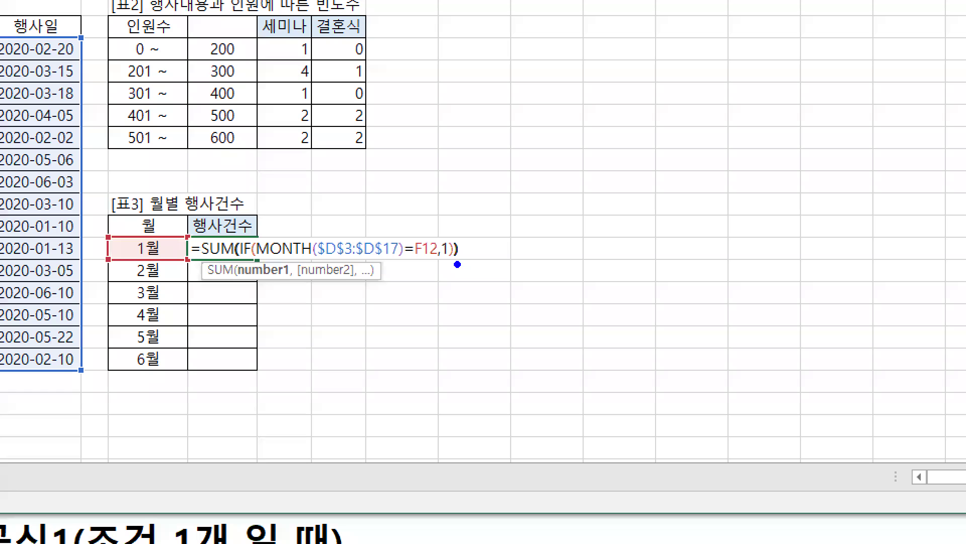
{"action": "left_click_drag", "start_coordinate": [458, 265], "coordinate": [194, 264]}
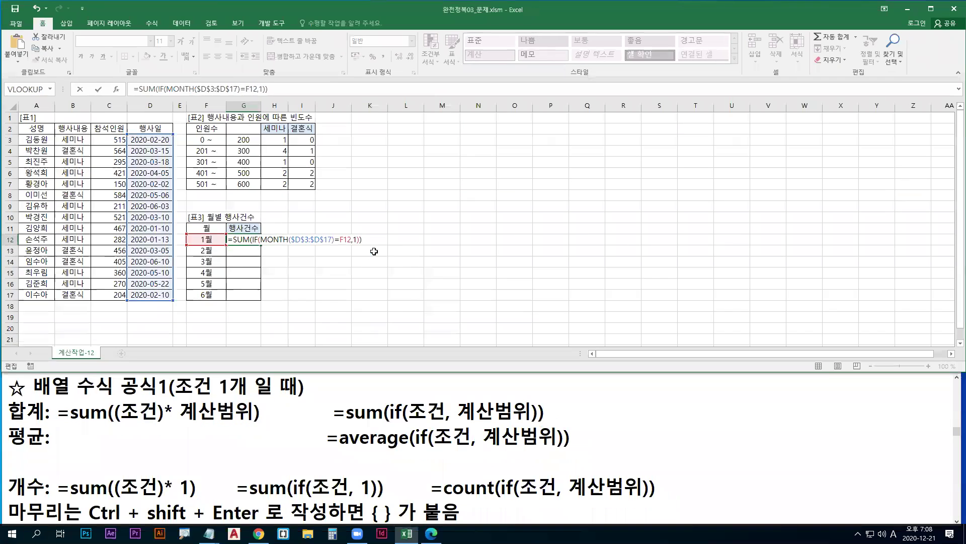
{"action": "key", "text": "ctrl+shift+Return"}
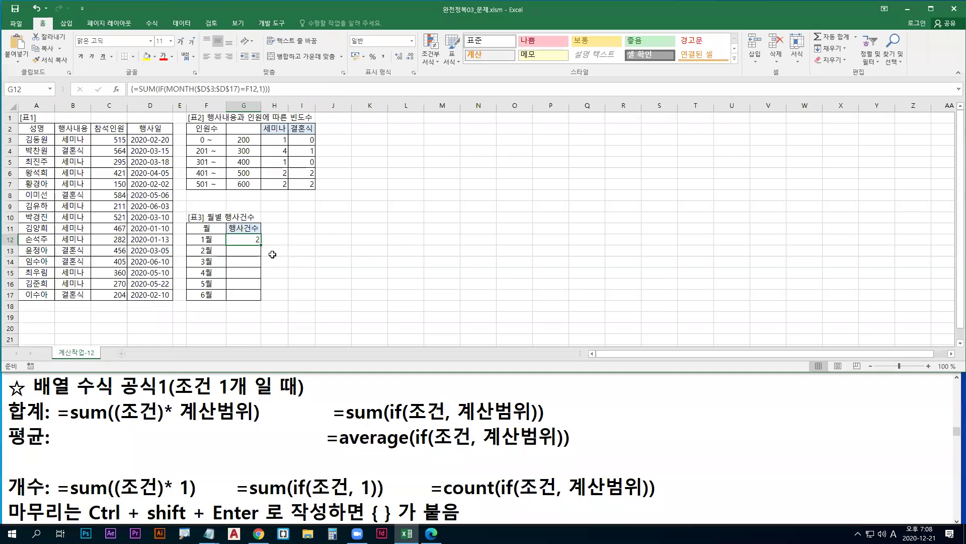
{"action": "left_click_drag", "start_coordinate": [262, 245], "coordinate": [261, 300]}
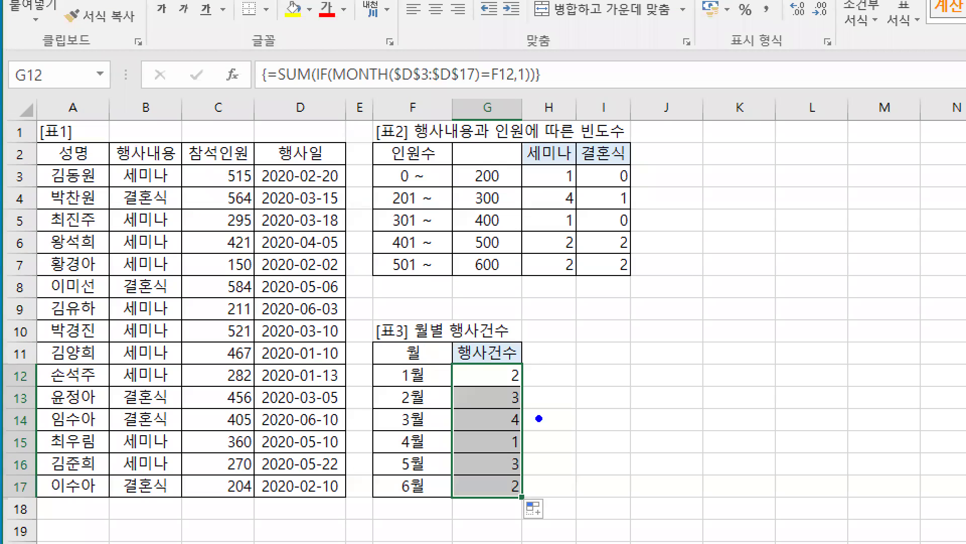
{"action": "mouse_move", "coordinate": [527, 388]}
{"action": "left_mouse_down"}
{"action": "mouse_move", "coordinate": [523, 495]}
{"action": "mouse_move", "coordinate": [546, 475]}
{"action": "left_mouse_up"}
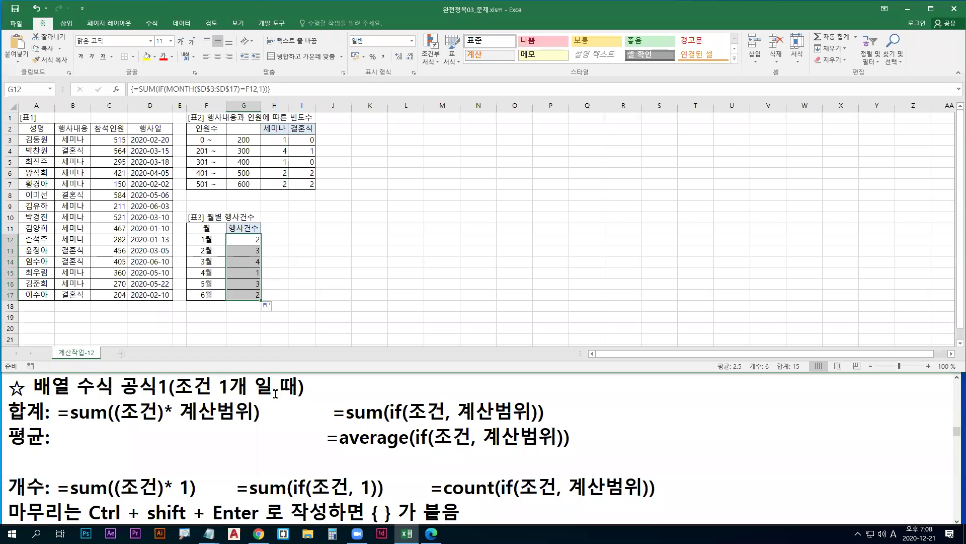
Look up the REPT syntax in the Notepad notes.
{"action": "left_click", "coordinate": [299, 391]}
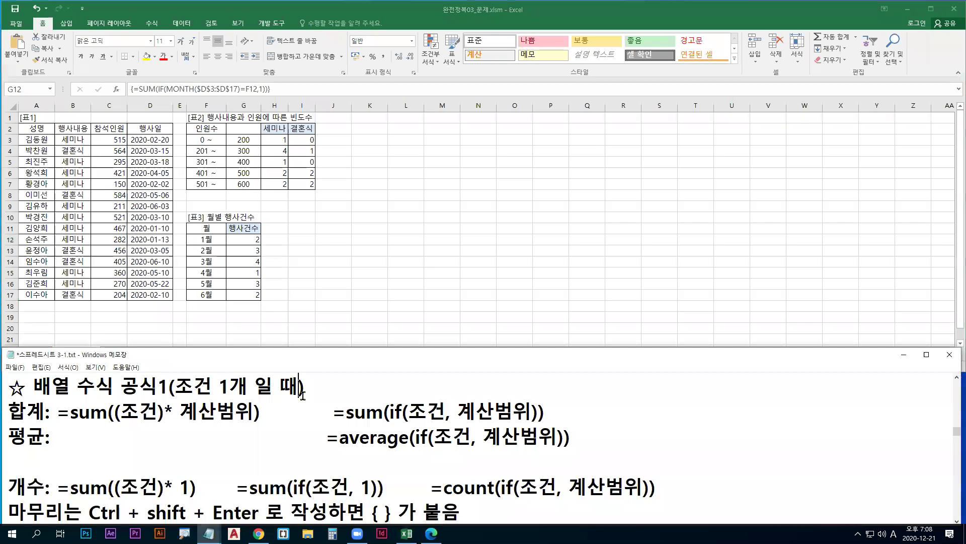
{"action": "scroll", "coordinate": [320, 398], "scroll_direction": "up", "scroll_amount": 15}
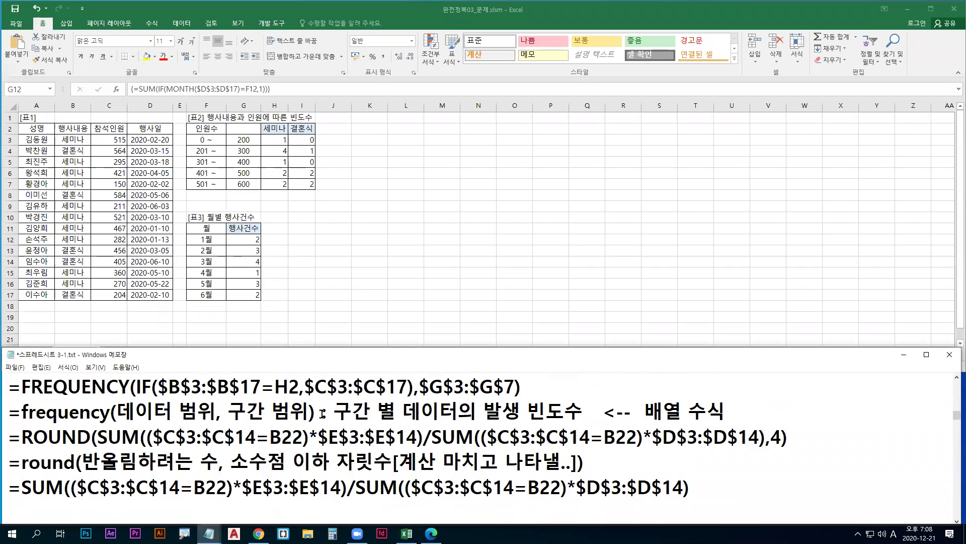
{"action": "scroll", "coordinate": [323, 413], "scroll_direction": "down", "scroll_amount": 2}
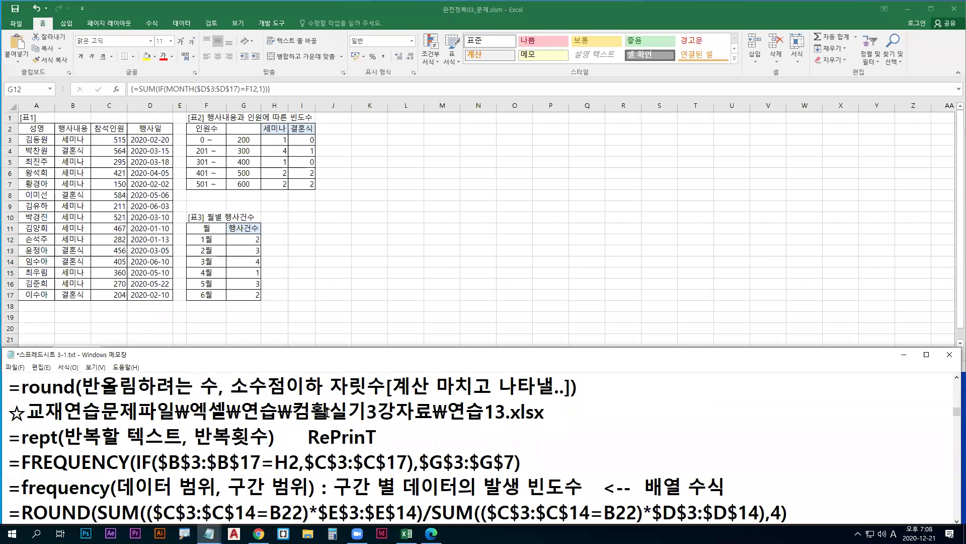
{"action": "left_click", "coordinate": [307, 487]}
{"action": "scroll", "coordinate": [306, 490], "scroll_direction": "down", "scroll_amount": 1}
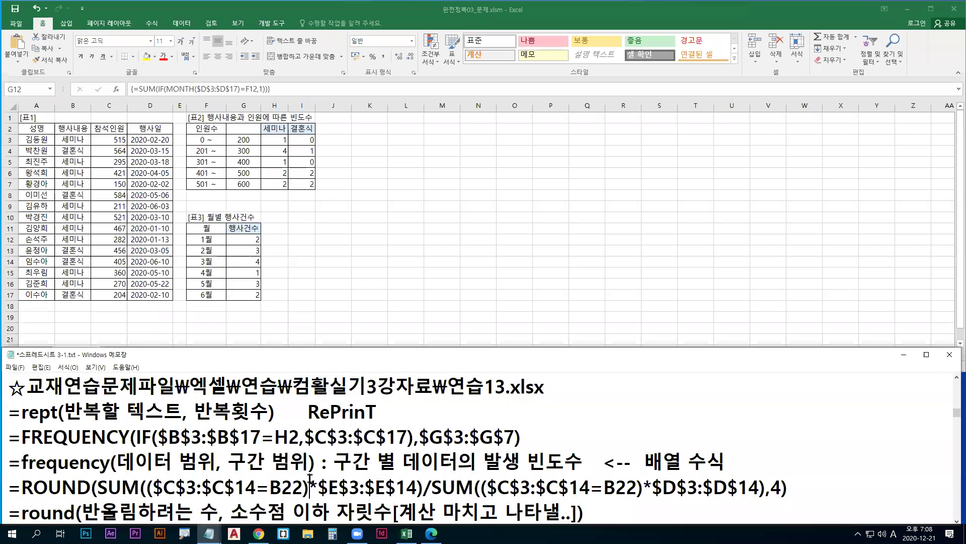
{"action": "scroll", "coordinate": [312, 425], "scroll_direction": "down", "scroll_amount": 1}
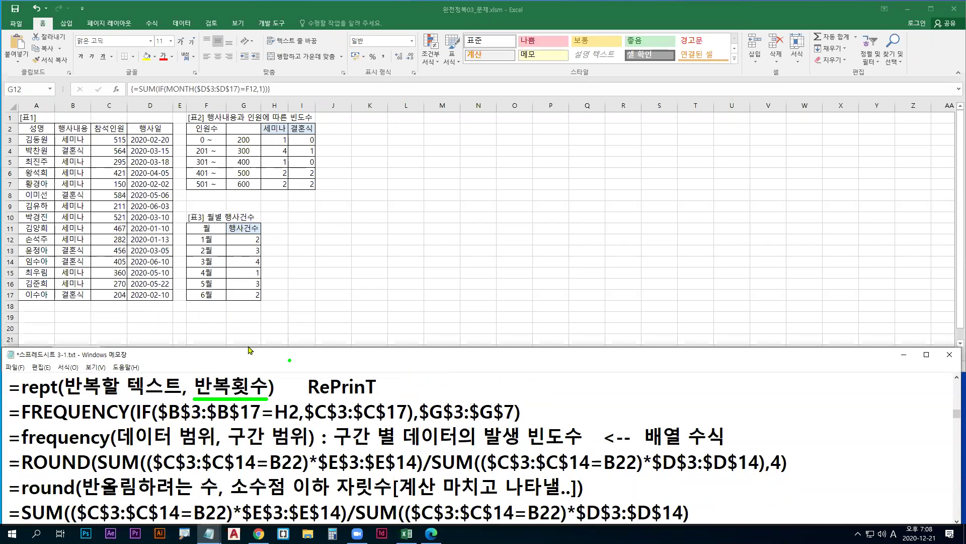
Cut the whole SUM(IF(MONTH($D$3:$D$17)=F12,1)) expression out of G12's formula, keeping only the equals sign.
{"action": "left_click", "coordinate": [255, 240]}
{"action": "double_click", "coordinate": [253, 239]}
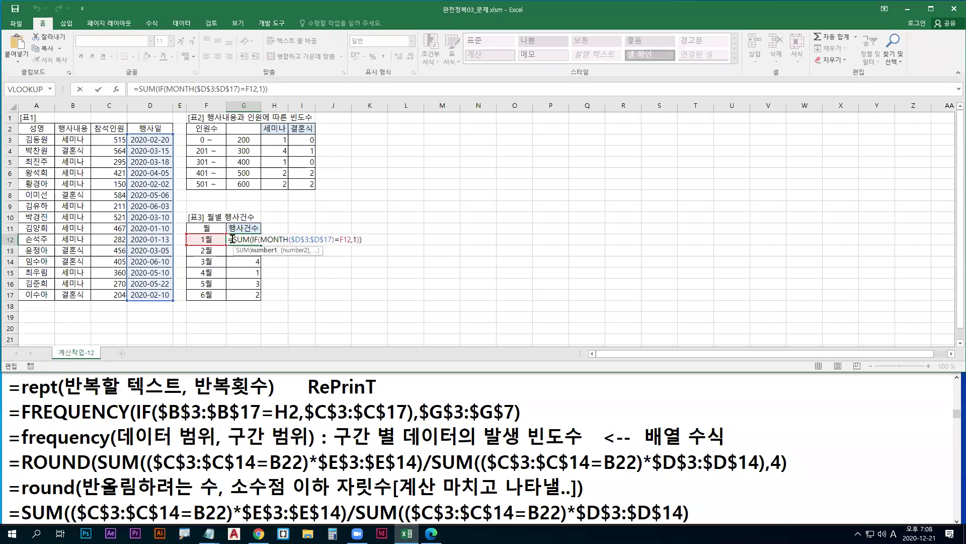
{"action": "left_click_drag", "start_coordinate": [233, 239], "coordinate": [397, 244]}
{"action": "key", "text": "super+c"}
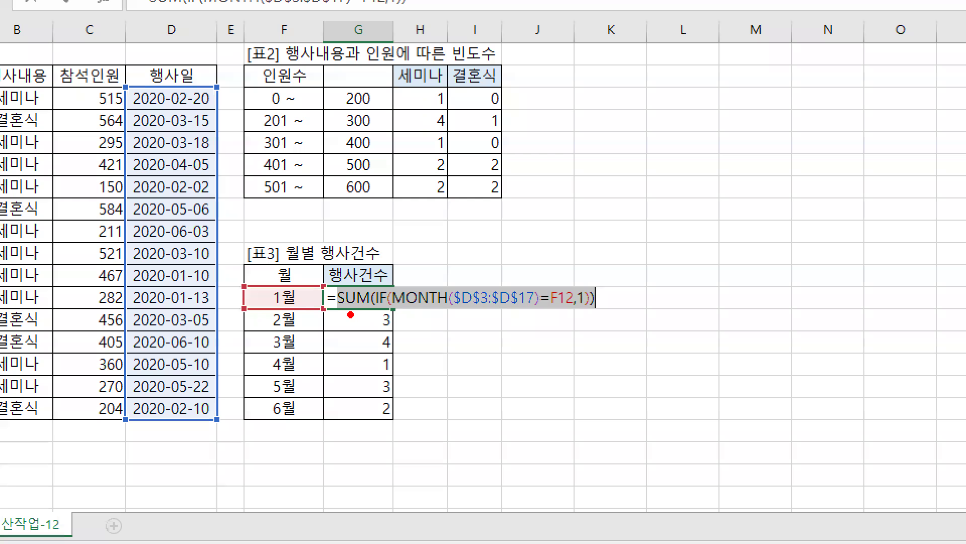
{"action": "mouse_move", "coordinate": [344, 302]}
{"action": "left_mouse_down"}
{"action": "mouse_move", "coordinate": [533, 302]}
{"action": "mouse_move", "coordinate": [520, 317]}
{"action": "left_mouse_up"}
{"action": "type", "text": "tctrl + "}
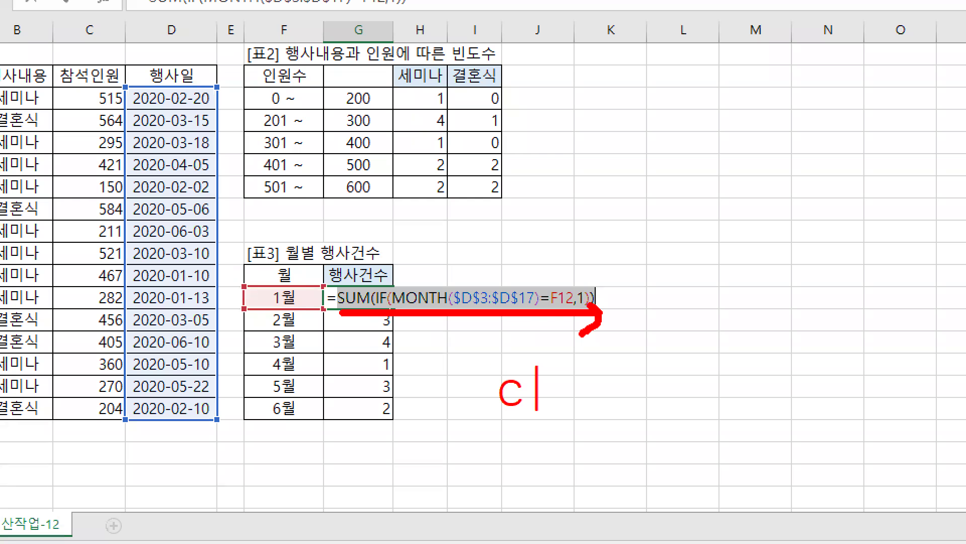
{"action": "type", "text": "X"}
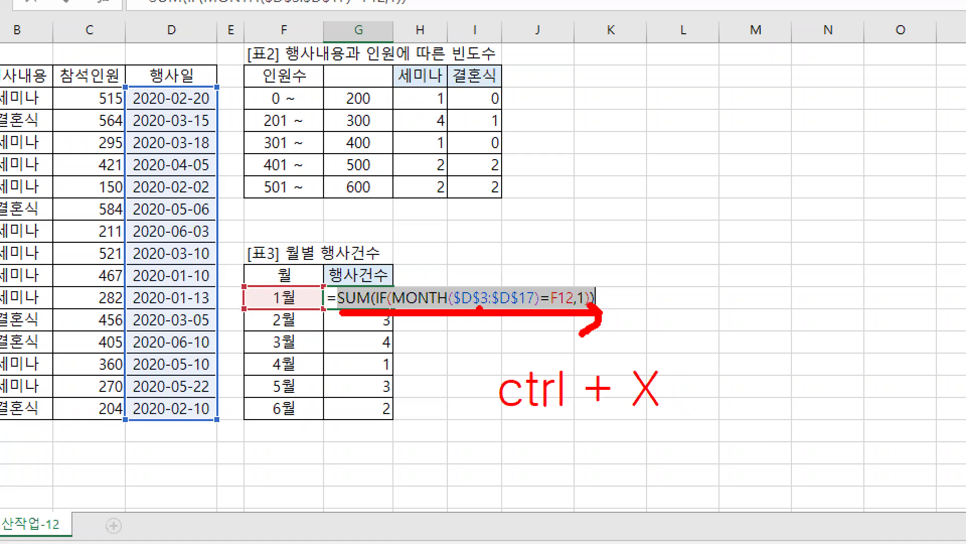
{"action": "left_click", "coordinate": [384, 390]}
{"action": "key", "text": "Escape"}
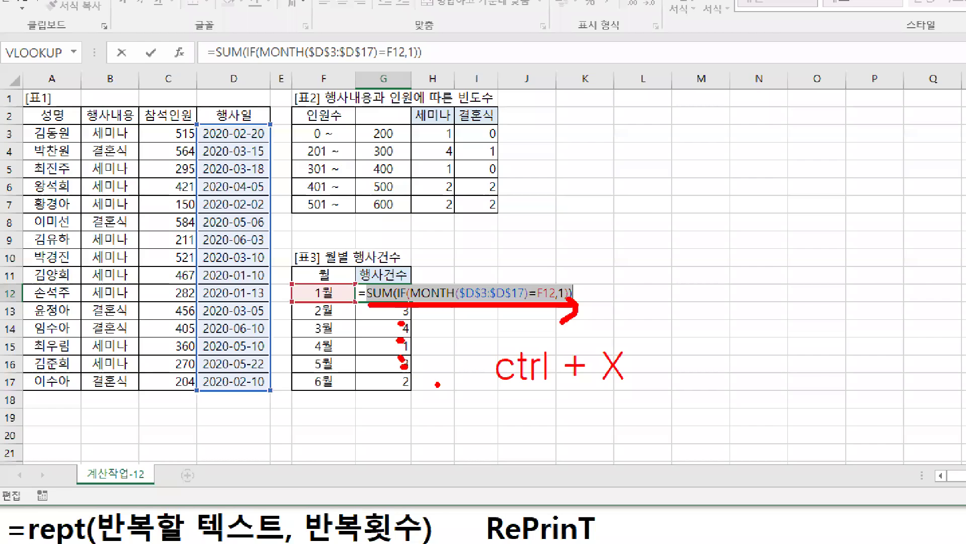
{"action": "right_click", "coordinate": [319, 240]}
{"action": "left_click", "coordinate": [334, 248]}
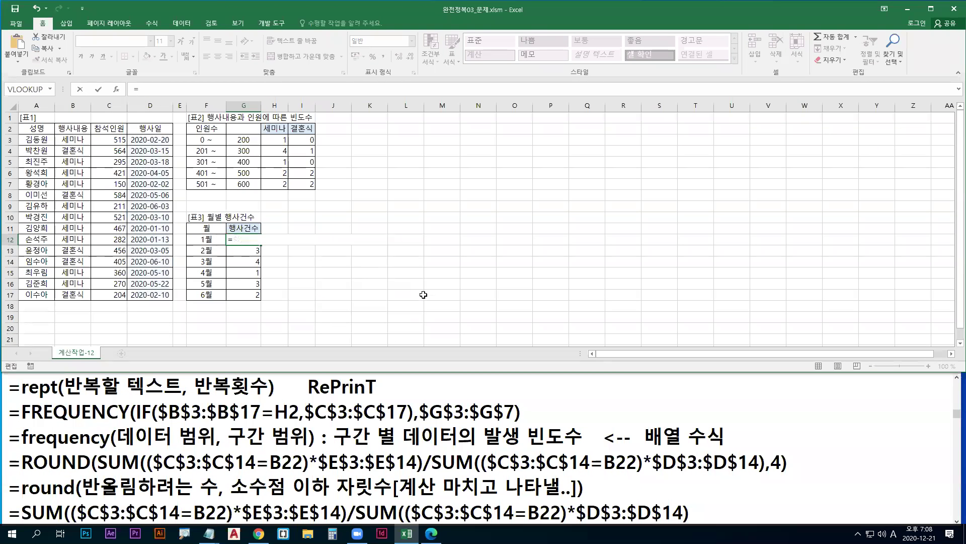
Start a REPT function in G12 and open its function arguments dialog beside 표3.
{"action": "type", "text": "rept"}
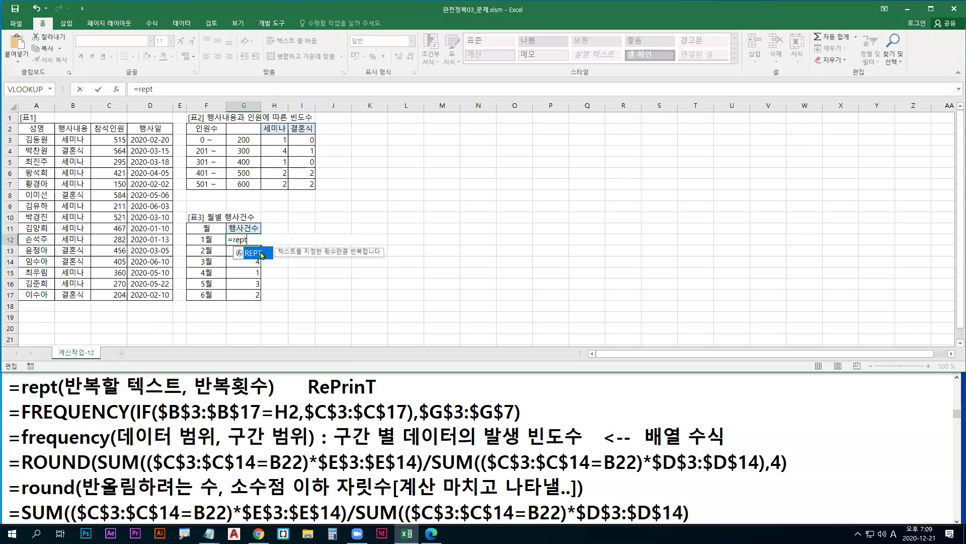
{"action": "double_click", "coordinate": [509, 407]}
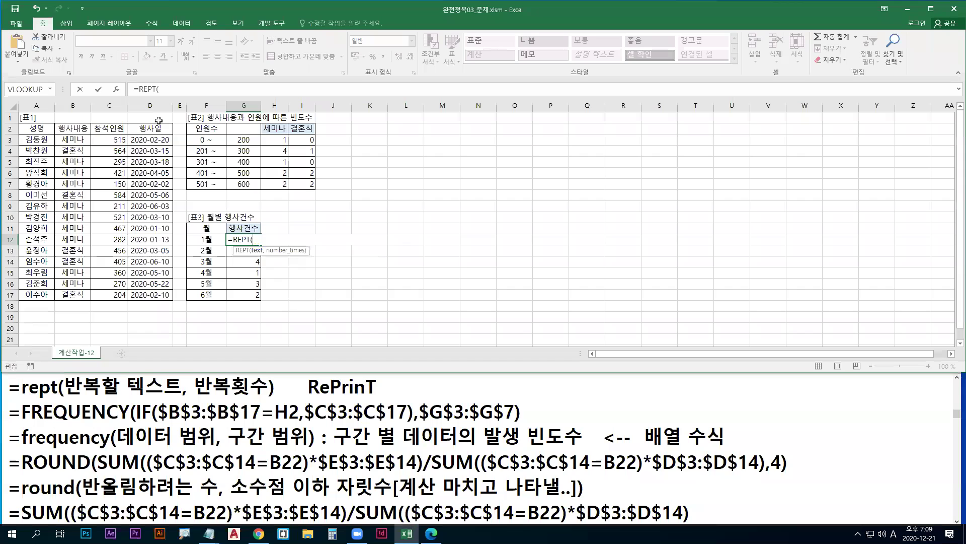
{"action": "left_click", "coordinate": [117, 90]}
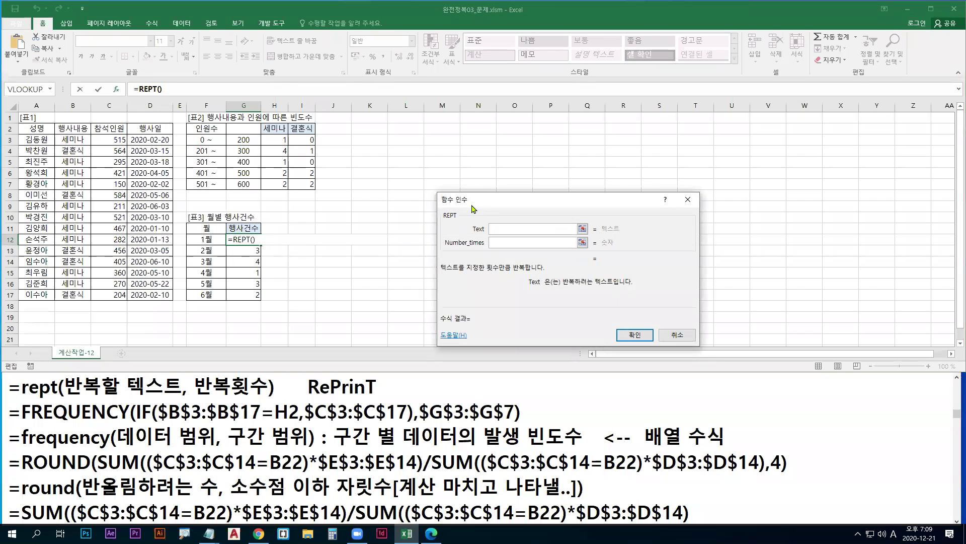
{"action": "left_click_drag", "start_coordinate": [471, 207], "coordinate": [299, 217]}
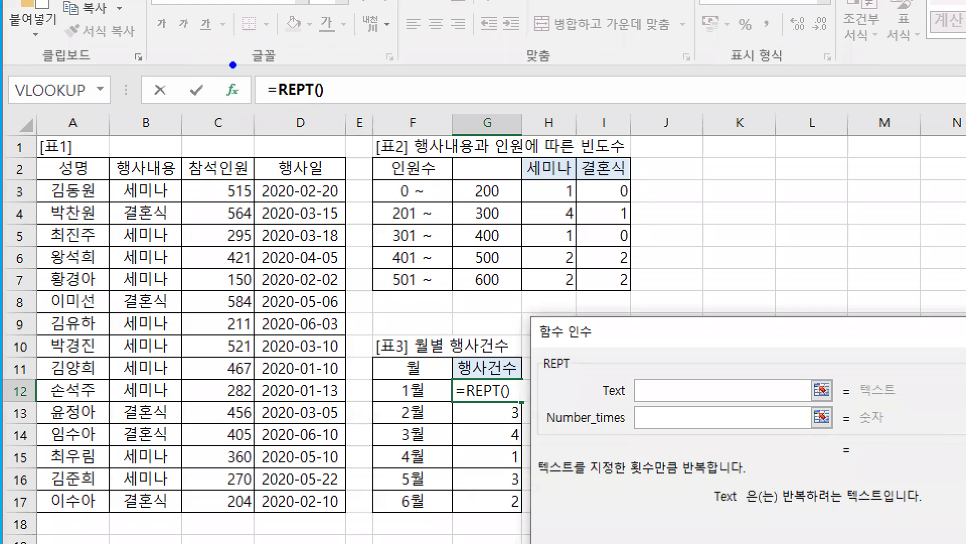
{"action": "mouse_move", "coordinate": [652, 391]}
{"action": "left_mouse_down"}
{"action": "mouse_move", "coordinate": [675, 379]}
{"action": "mouse_move", "coordinate": [682, 405]}
{"action": "mouse_move", "coordinate": [687, 360]}
{"action": "left_mouse_up"}
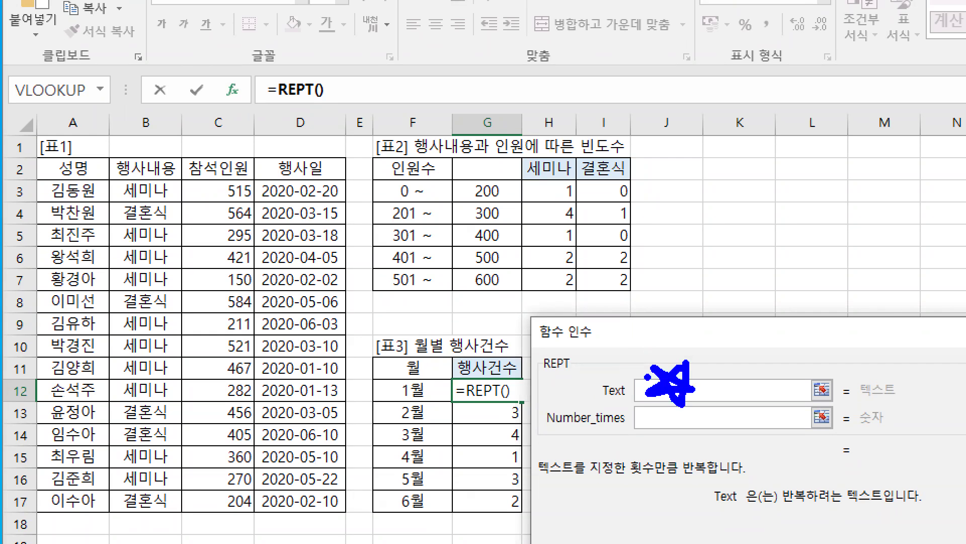
{"action": "key", "text": "Escape"}
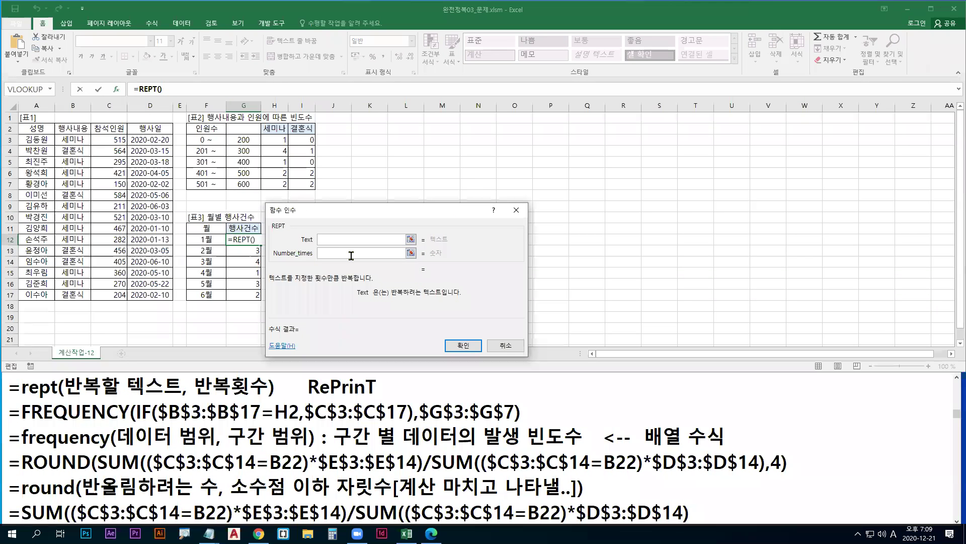
Enter the special character ☆, converted from the Korean consonant ㅁ, as the Text argument of REPT in G12.
{"action": "type", "text": "ㅁ"}
{"action": "key", "text": "ctrl+1"}
{"action": "mouse_move", "coordinate": [440, 291]}
{"action": "left_mouse_down"}
{"action": "mouse_move", "coordinate": [436, 267]}
{"action": "mouse_move", "coordinate": [447, 260]}
{"action": "mouse_move", "coordinate": [466, 282]}
{"action": "mouse_move", "coordinate": [434, 285]}
{"action": "left_mouse_up"}
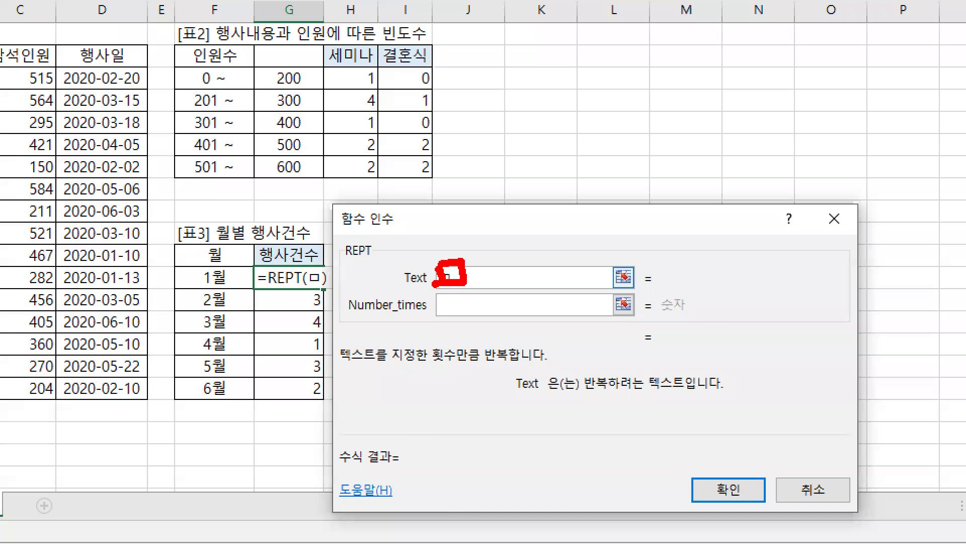
{"action": "key", "text": "Escape"}
{"action": "double_click", "coordinate": [483, 273]}
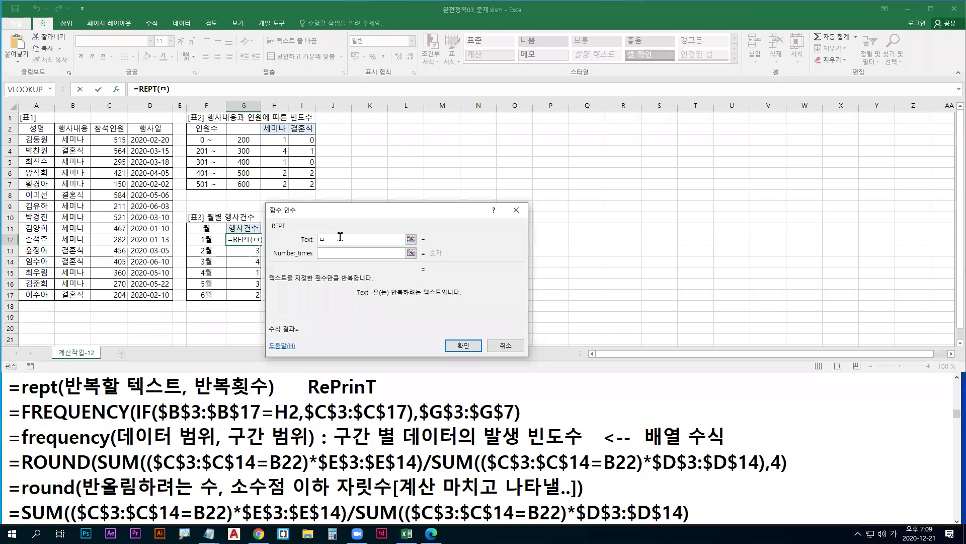
{"action": "key", "text": "Hangul_Hanja"}
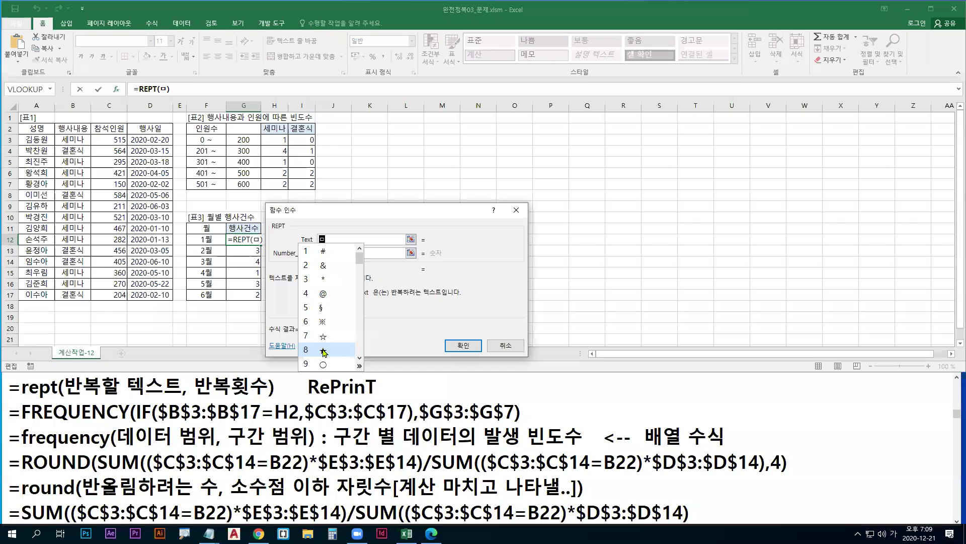
{"action": "left_click", "coordinate": [324, 336]}
{"action": "key", "text": "BackSpace"}
{"action": "type", "text": "ㅁ"}
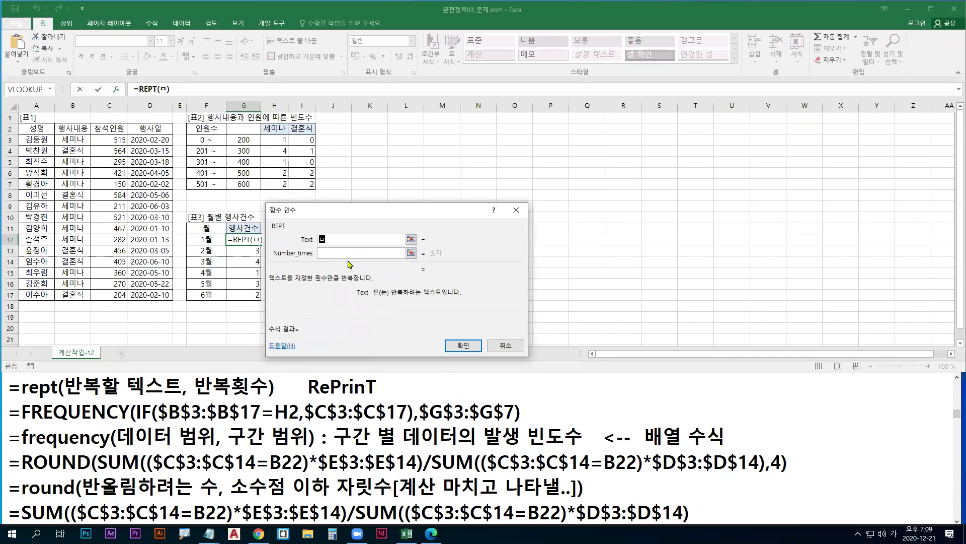
{"action": "key", "text": "Hangul_Hanja"}
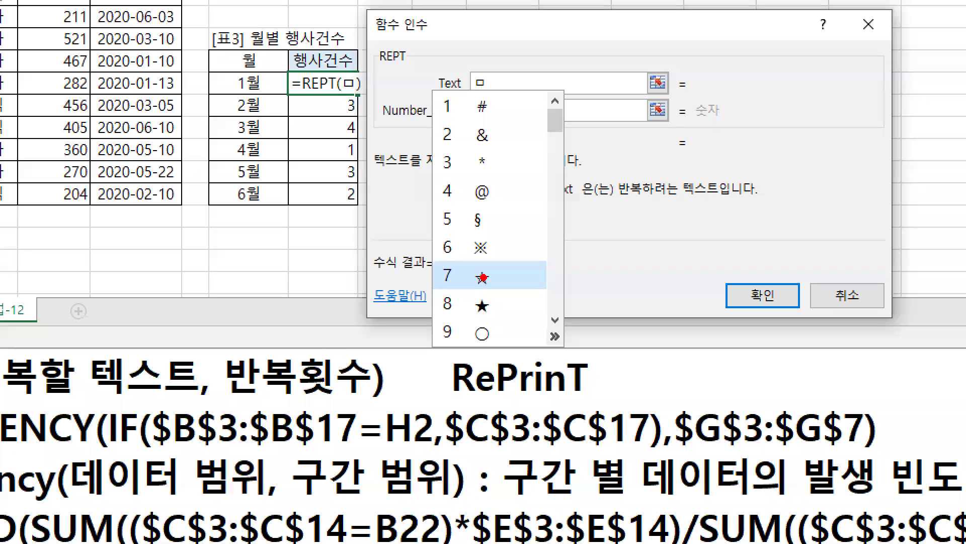
{"action": "left_click_drag", "start_coordinate": [483, 283], "coordinate": [512, 314]}
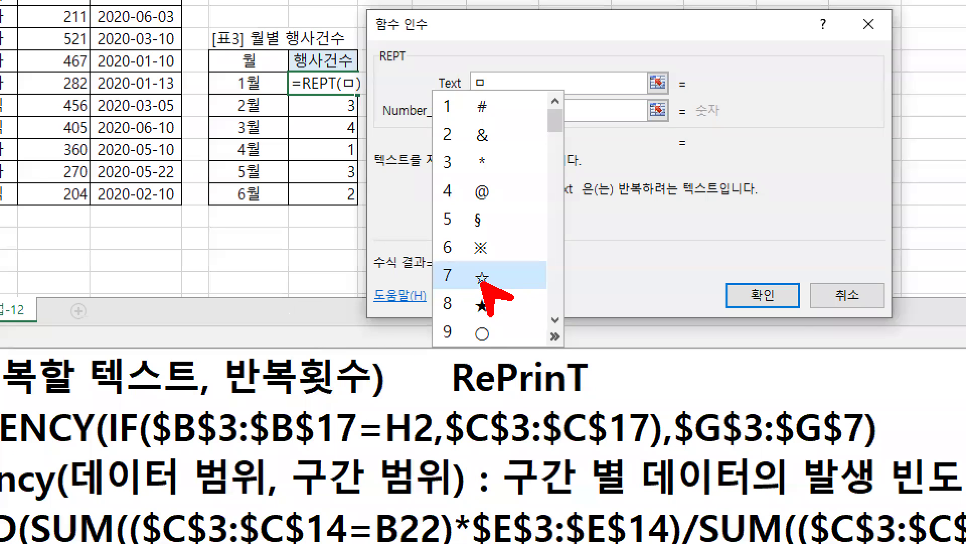
{"action": "key", "text": "Escape"}
{"action": "key", "text": "Hangul_Hanja"}
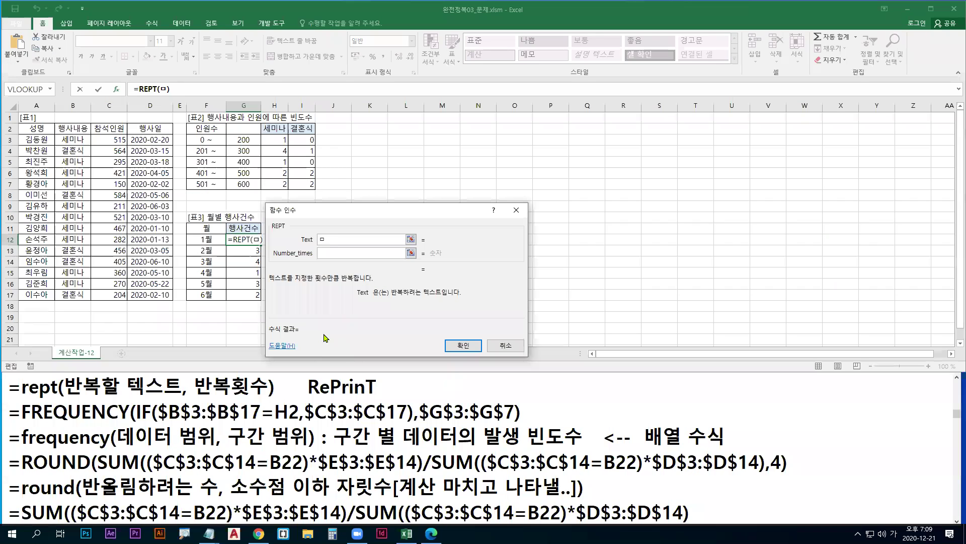
{"action": "left_click", "coordinate": [325, 338]}
Paste the cut SUM(IF(MONTH($D$3:$D$17)=F12,1)) expression as REPT's Number_times argument.
{"action": "left_click", "coordinate": [330, 255]}
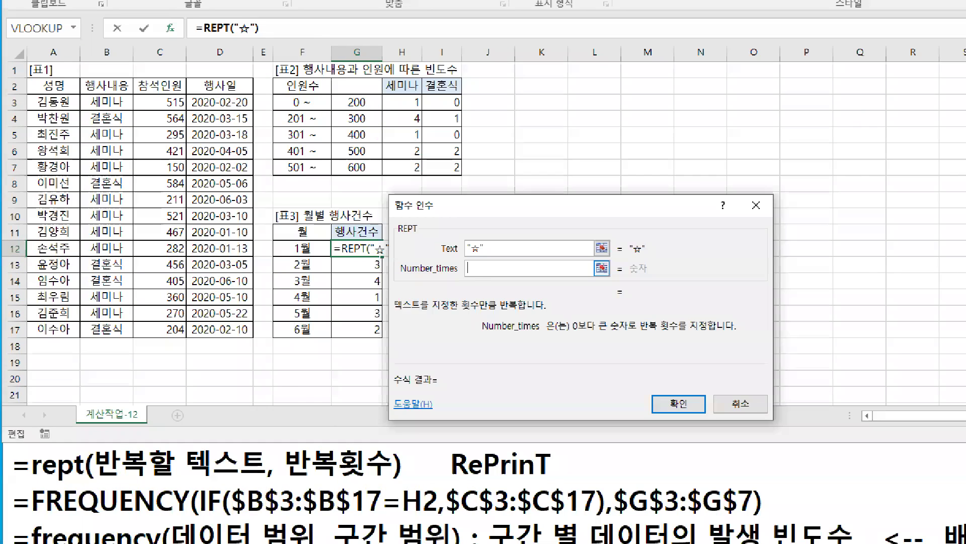
{"action": "left_click_drag", "start_coordinate": [322, 255], "coordinate": [319, 267]}
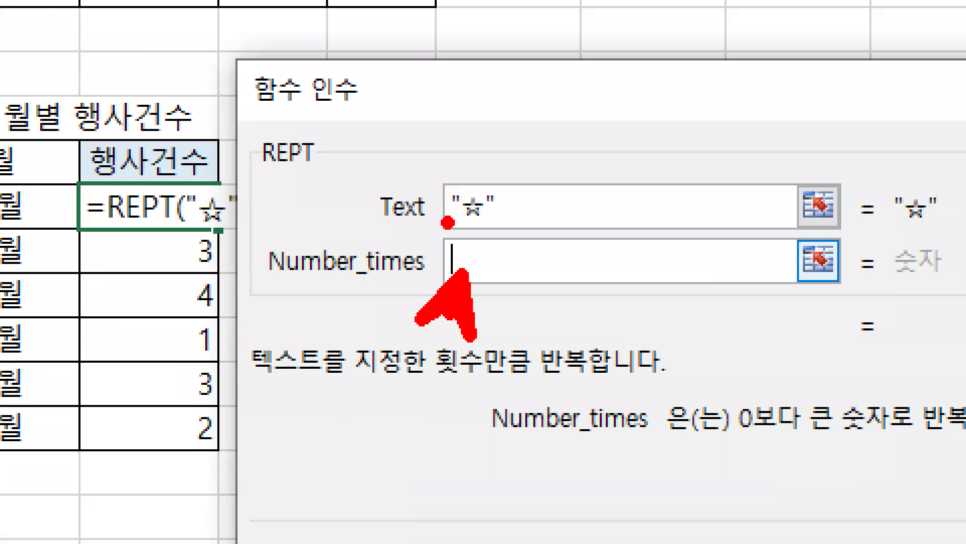
{"action": "left_click_drag", "start_coordinate": [199, 231], "coordinate": [232, 228]}
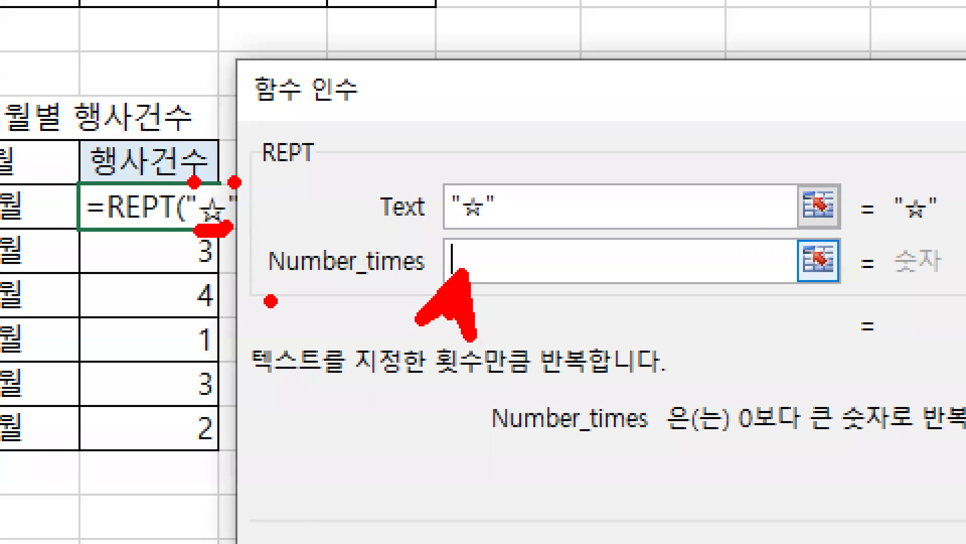
{"action": "key", "text": "Escape"}
{"action": "left_click_drag", "start_coordinate": [349, 214], "coordinate": [365, 211]}
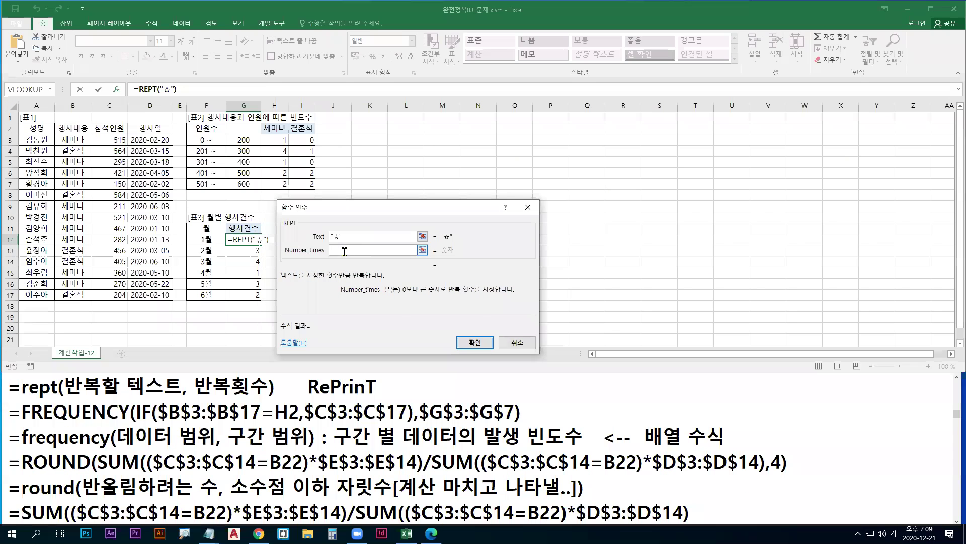
{"action": "left_click_drag", "start_coordinate": [485, 272], "coordinate": [446, 322]}
{"action": "type", "text": "btctrl + V"}
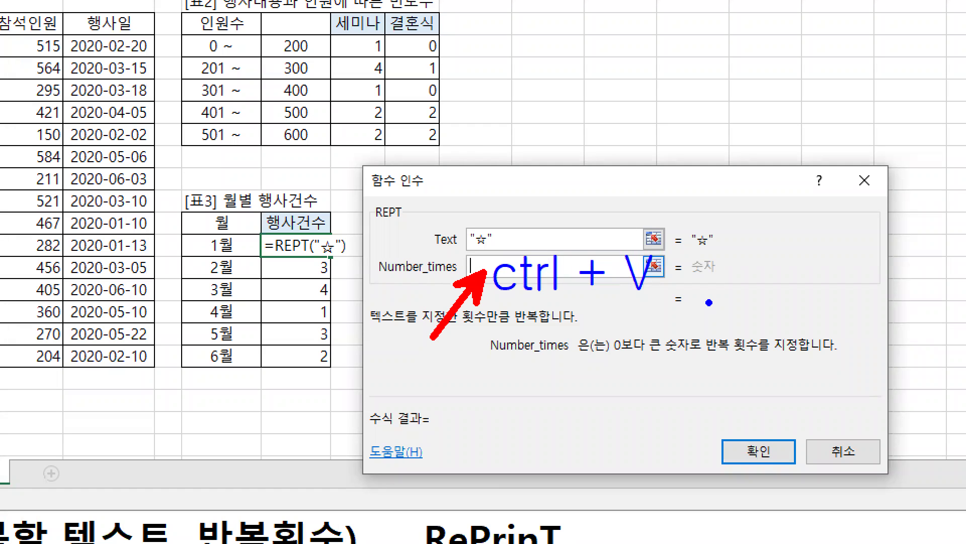
{"action": "left_click_drag", "start_coordinate": [486, 305], "coordinate": [673, 297]}
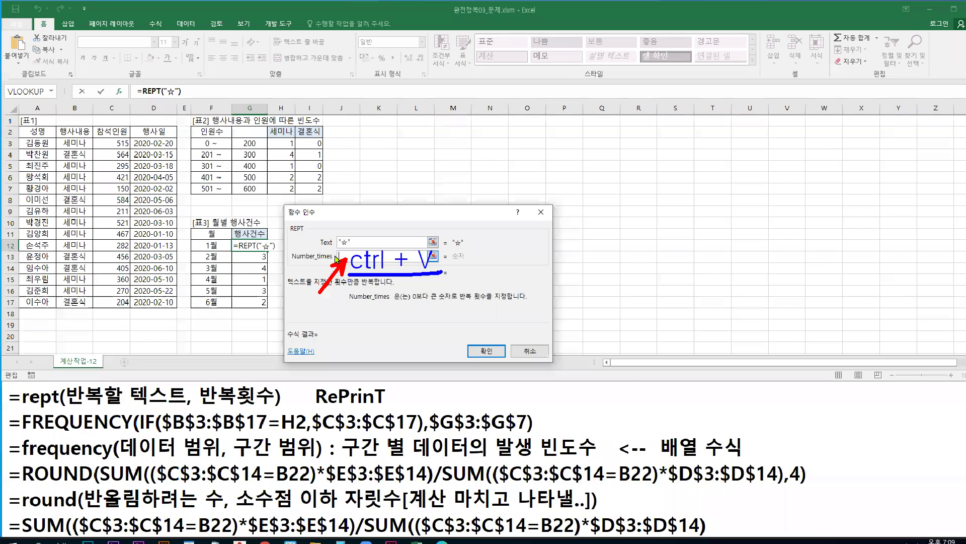
{"action": "right_click", "coordinate": [345, 256]}
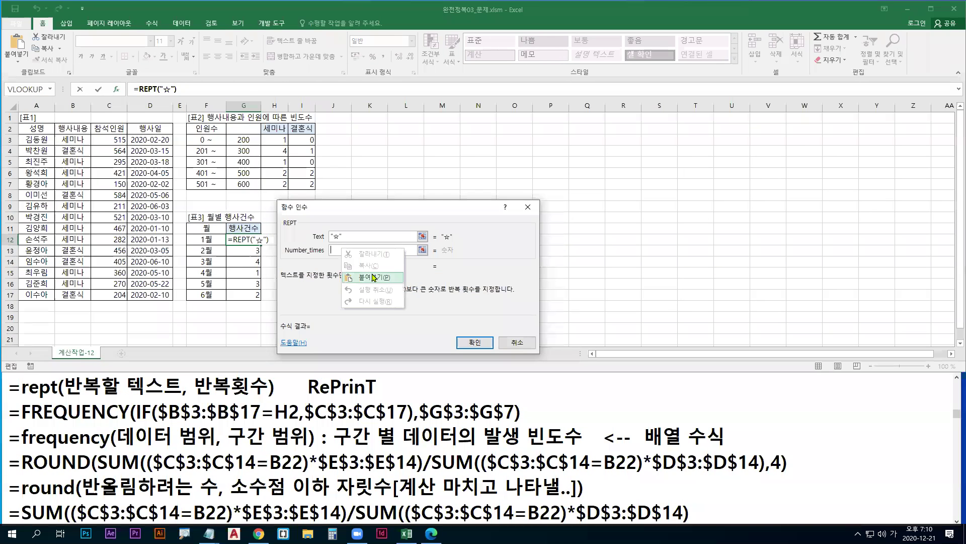
{"action": "left_click", "coordinate": [384, 285]}
Confirm the REPT function in G12 as an array formula.
{"action": "left_click_drag", "start_coordinate": [400, 250], "coordinate": [244, 241]}
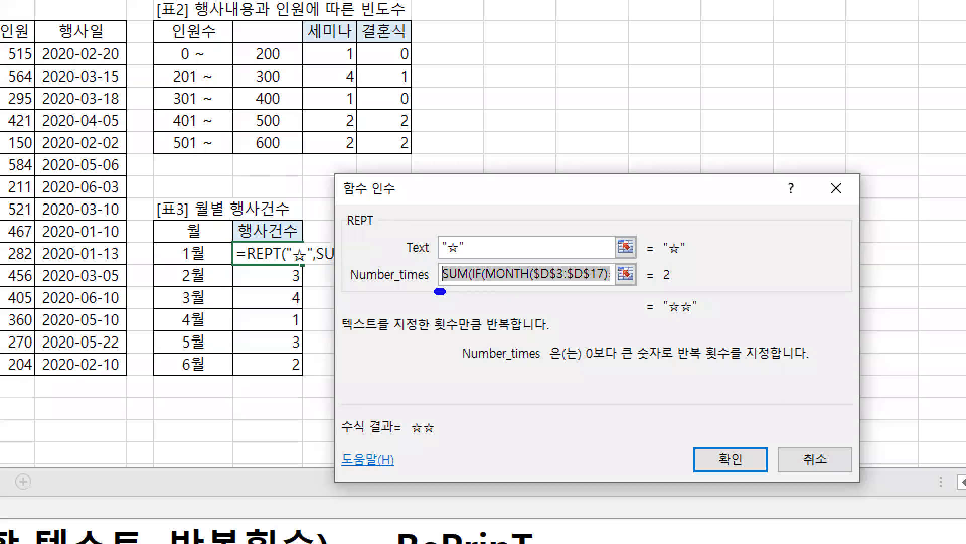
{"action": "left_click_drag", "start_coordinate": [440, 291], "coordinate": [677, 288]}
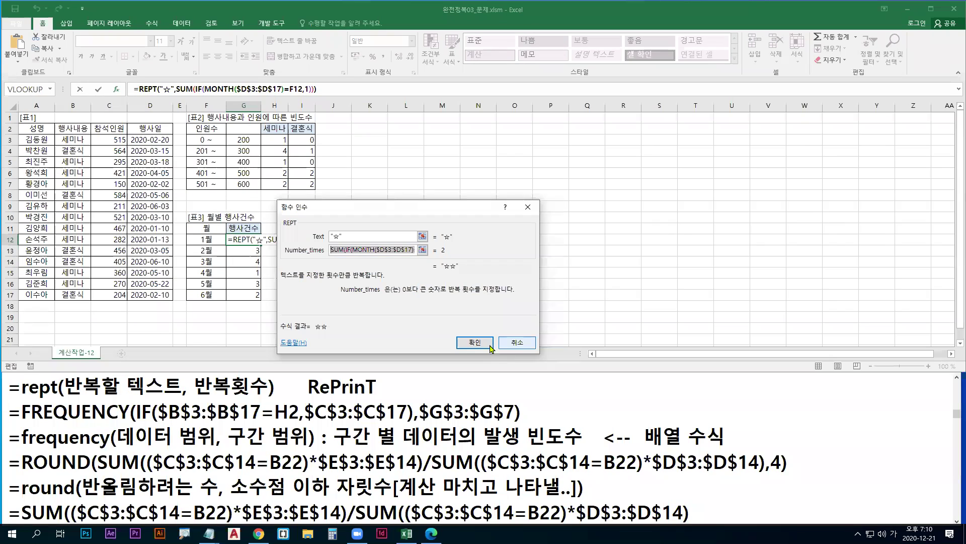
{"action": "left_click", "coordinate": [474, 342], "text": "ctrl+shift"}
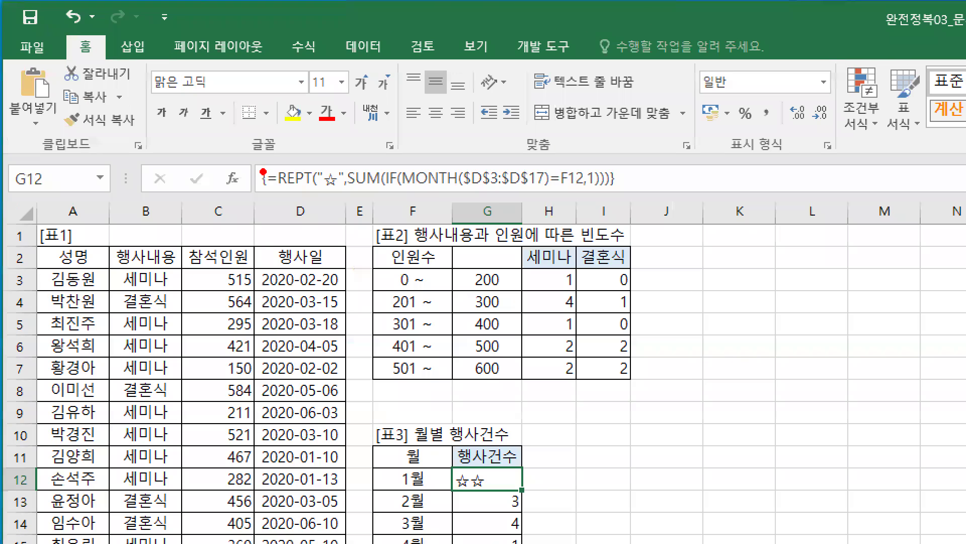
{"action": "mouse_move", "coordinate": [267, 159]}
{"action": "left_mouse_down"}
{"action": "mouse_move", "coordinate": [261, 183]}
{"action": "mouse_move", "coordinate": [275, 195]}
{"action": "left_mouse_up"}
{"action": "mouse_move", "coordinate": [604, 156]}
{"action": "left_mouse_down"}
{"action": "mouse_move", "coordinate": [622, 177]}
{"action": "mouse_move", "coordinate": [605, 195]}
{"action": "left_mouse_up"}
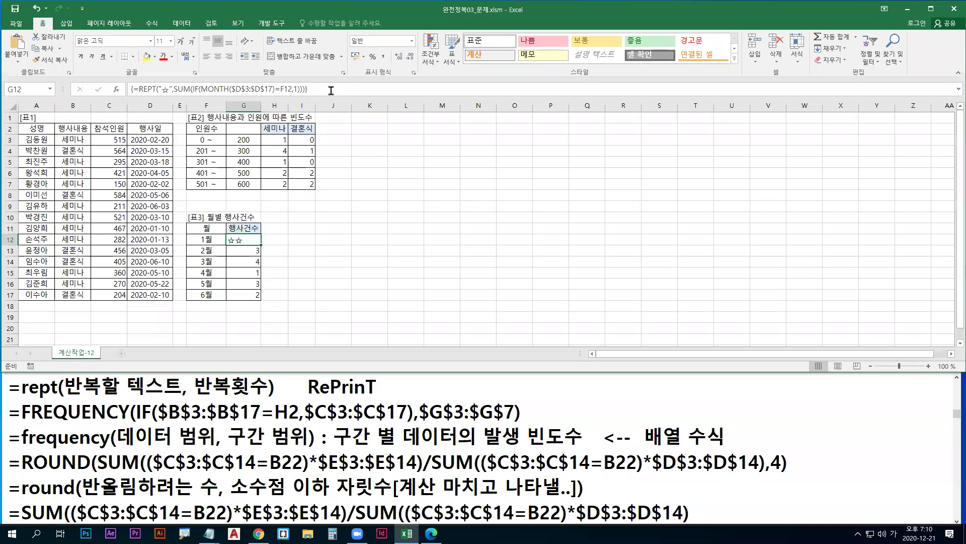
Copy G12's formula =REPT("☆",SUM(IF(MONTH($D$3:$D$17)=F12,1))) onto a new line above the rept syntax in the Notepad notes.
{"action": "left_click", "coordinate": [658, 171]}
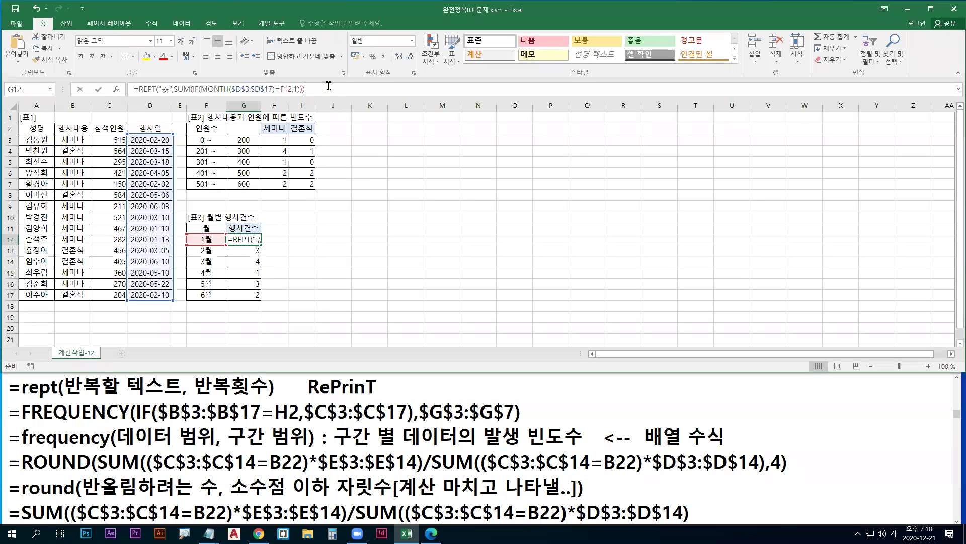
{"action": "left_click", "coordinate": [15, 388]}
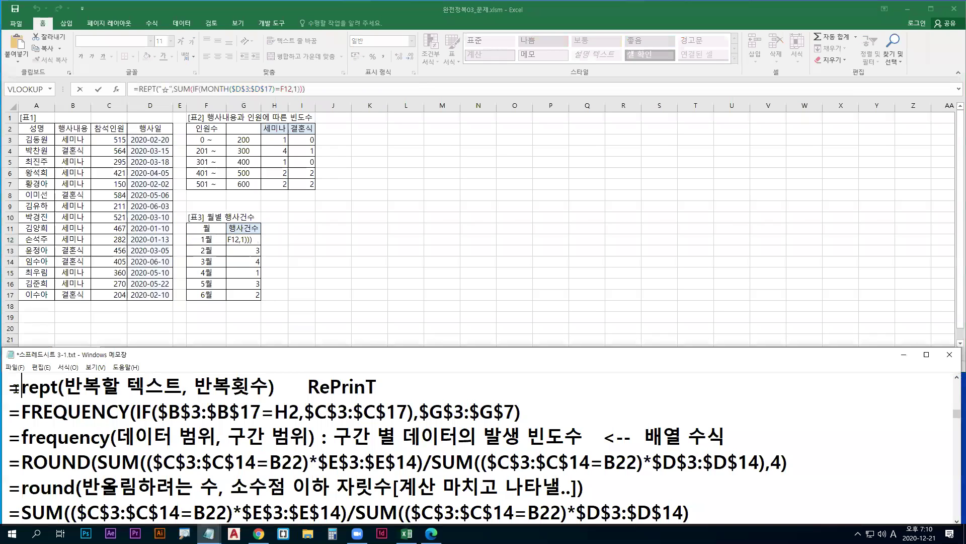
{"action": "key", "text": "Return"}
{"action": "key", "text": "Up"}
{"action": "type", "text": "=REPT(\"☆\",SUM(IF(MONTH($D$3:$D$17)=F12,1)))"}
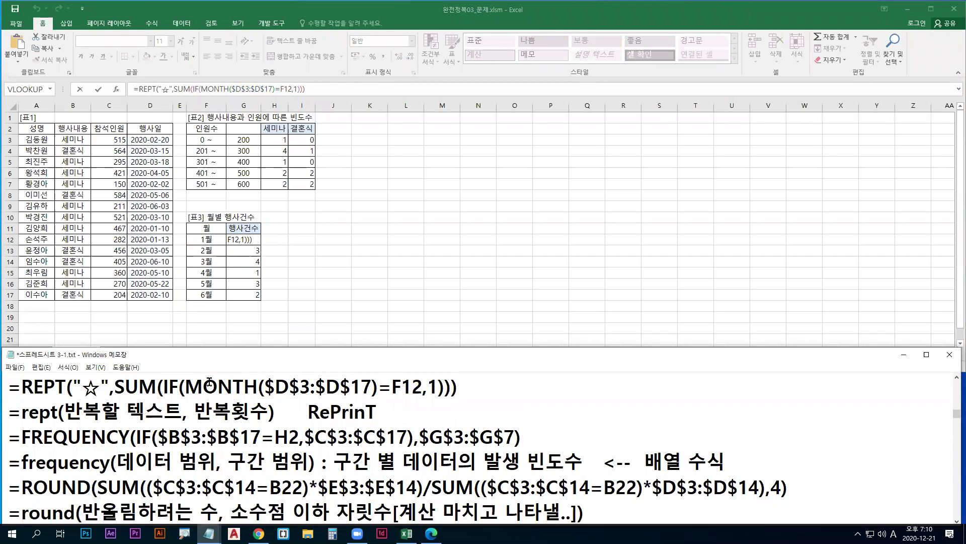
{"action": "left_click_drag", "start_coordinate": [117, 399], "coordinate": [448, 400]}
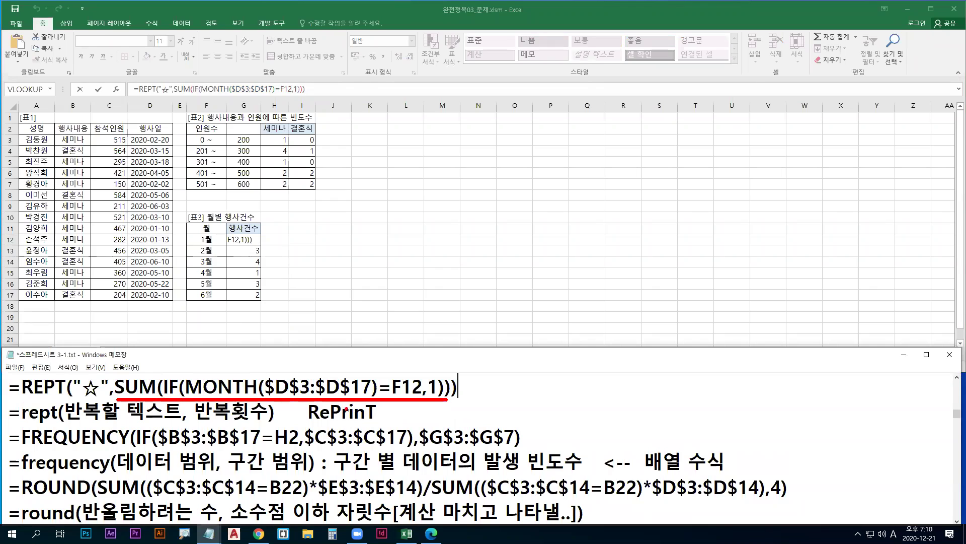
{"action": "left_click_drag", "start_coordinate": [197, 425], "coordinate": [264, 425]}
{"action": "key", "text": "Escape"}
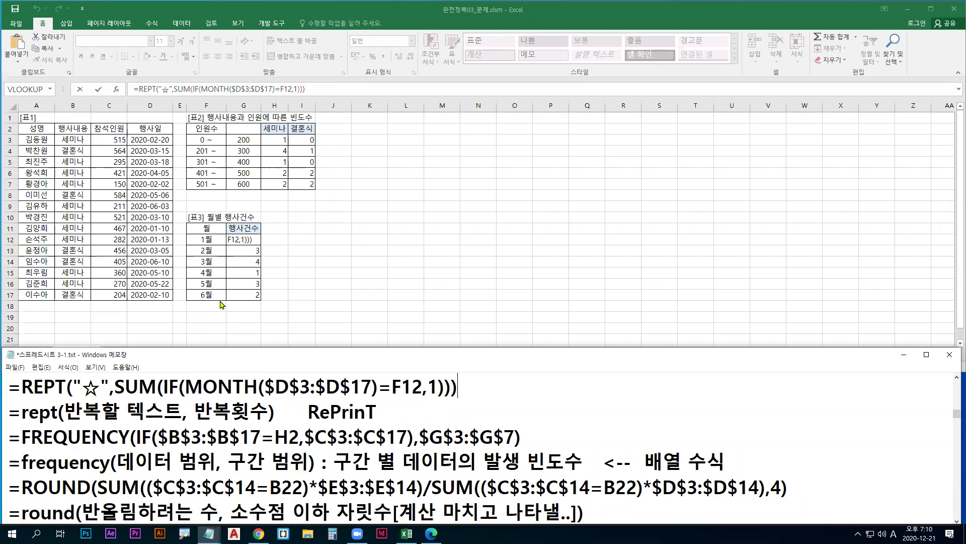
Re-enter G12's REPT formula as an array formula in Excel and fill it down through 6월 in G17.
{"action": "left_click", "coordinate": [244, 249]}
{"action": "key", "text": "ctrl+shift+Return"}
{"action": "left_click_drag", "start_coordinate": [260, 246], "coordinate": [260, 298]}
{"action": "left_click_drag", "start_coordinate": [260, 244], "coordinate": [262, 292]}
{"action": "left_click_drag", "start_coordinate": [487, 365], "coordinate": [497, 375]}
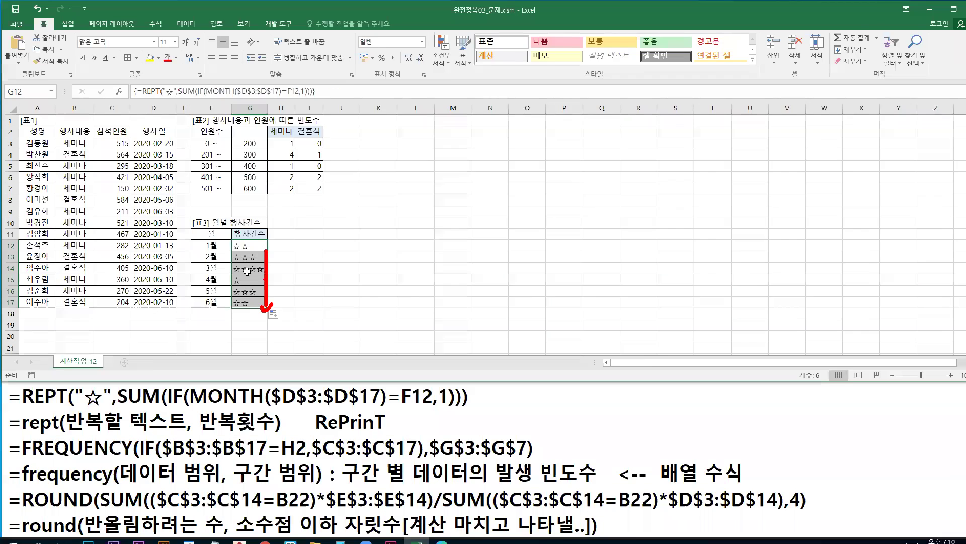
{"action": "key", "text": "Escape"}
{"action": "left_click", "coordinate": [447, 264]}
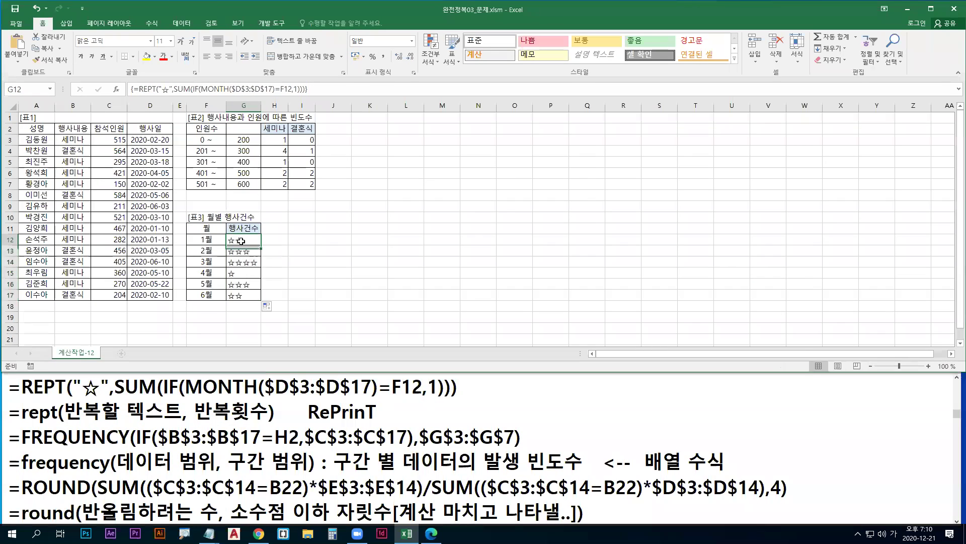
{"action": "key", "text": "ctrl+shift+Down"}
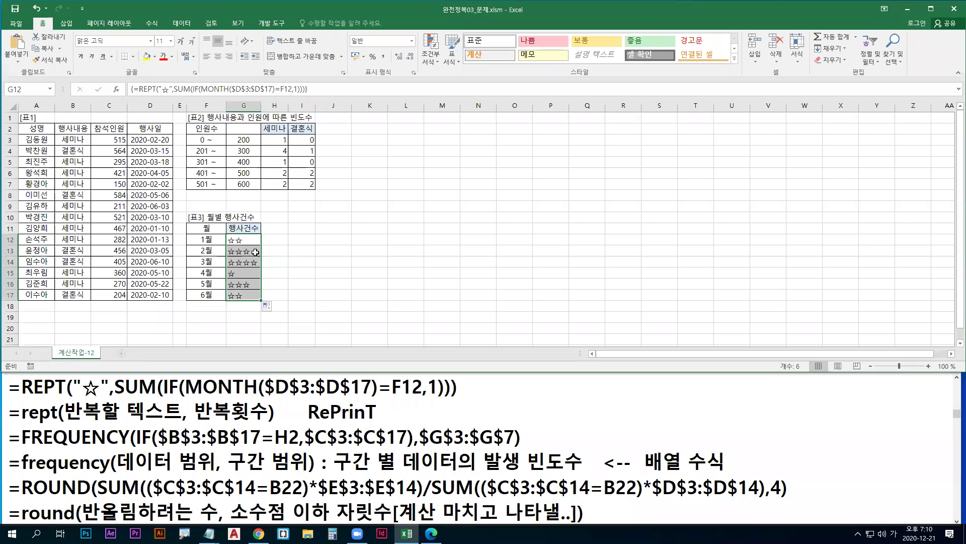
{"action": "left_click", "coordinate": [248, 241]}
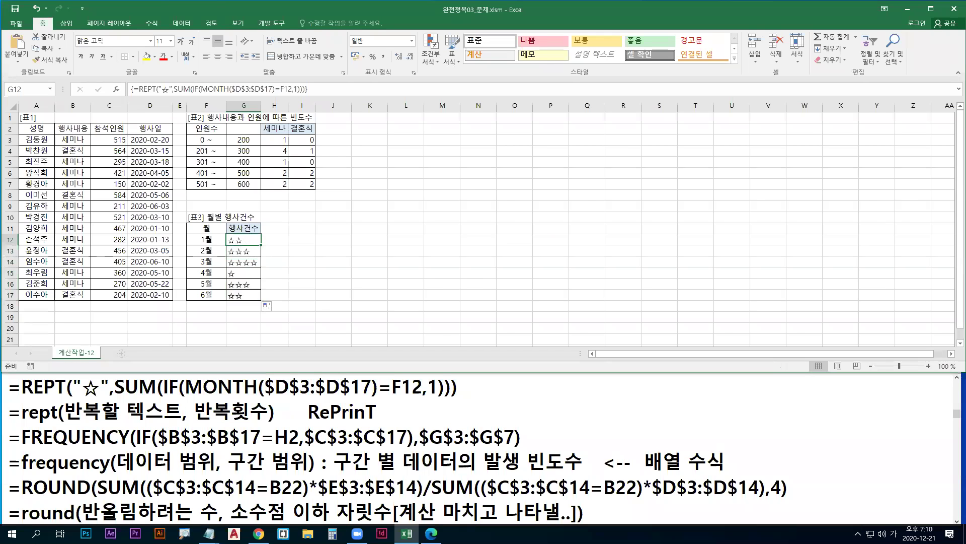
Try to enter the REPT formula across G12:G17 at once as a single shared array formula.
{"action": "mouse_move", "coordinate": [237, 240]}
{"action": "left_mouse_down"}
{"action": "mouse_move", "coordinate": [251, 254]}
{"action": "mouse_move", "coordinate": [249, 296]}
{"action": "left_mouse_up"}
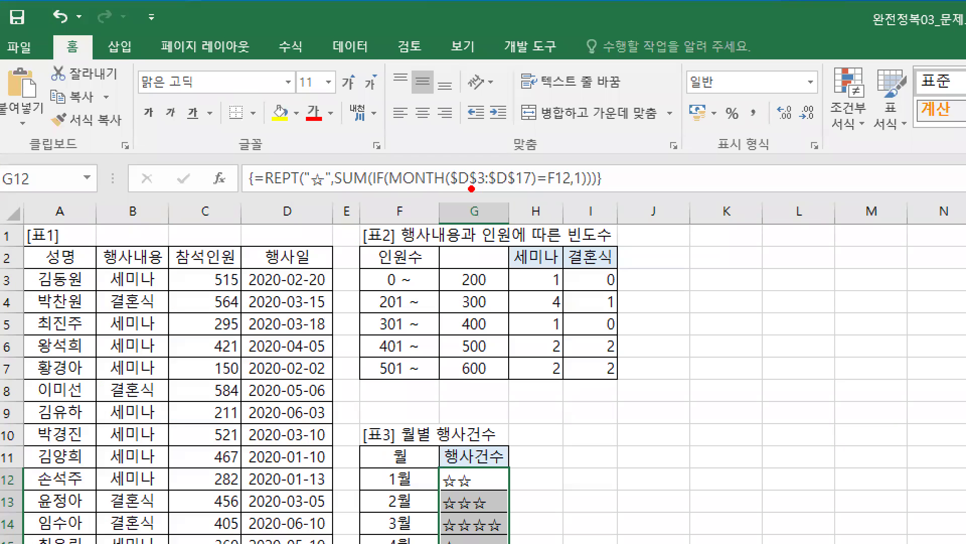
{"action": "left_click_drag", "start_coordinate": [235, 94], "coordinate": [266, 94]}
{"action": "mouse_move", "coordinate": [439, 466]}
{"action": "left_mouse_down"}
{"action": "mouse_move", "coordinate": [498, 543]}
{"action": "mouse_move", "coordinate": [510, 543]}
{"action": "left_mouse_up"}
{"action": "key", "text": "Escape"}
{"action": "left_click", "coordinate": [315, 87]}
{"action": "key", "text": "ctrl+shift+Return"}
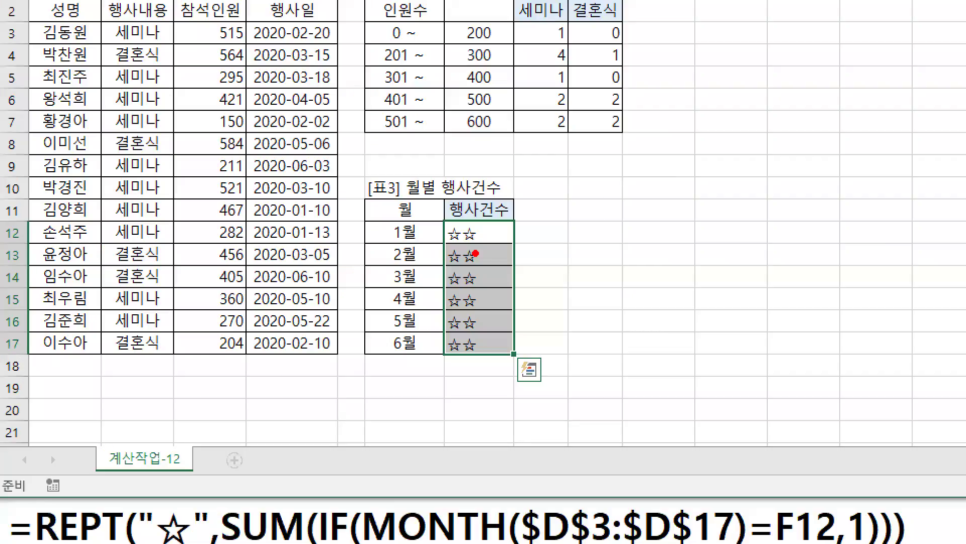
{"action": "left_click_drag", "start_coordinate": [474, 240], "coordinate": [475, 342]}
Try to delete G13:G17 from the shared array, and undo the multi-cell array entry.
{"action": "left_click_drag", "start_coordinate": [465, 254], "coordinate": [469, 347]}
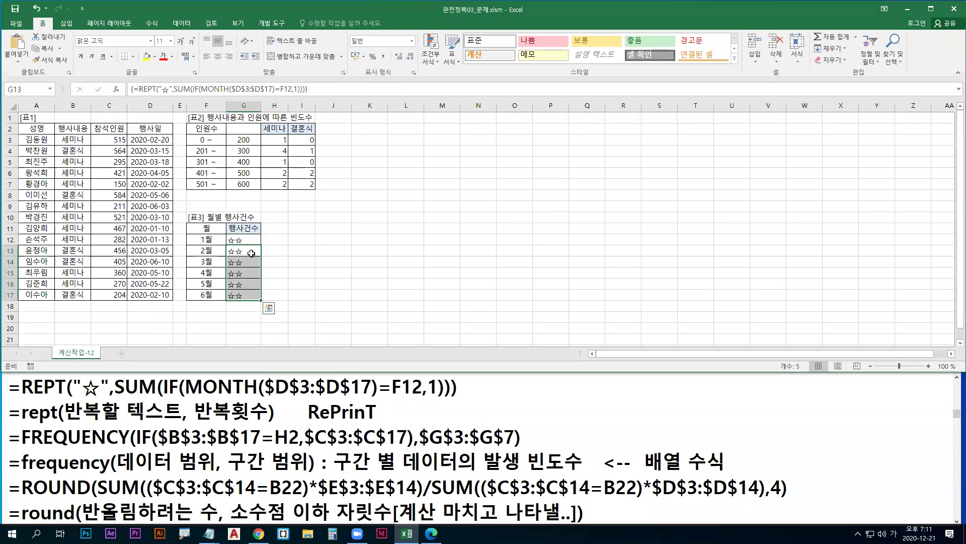
{"action": "key", "text": "Delete"}
{"action": "left_click", "coordinate": [468, 297]}
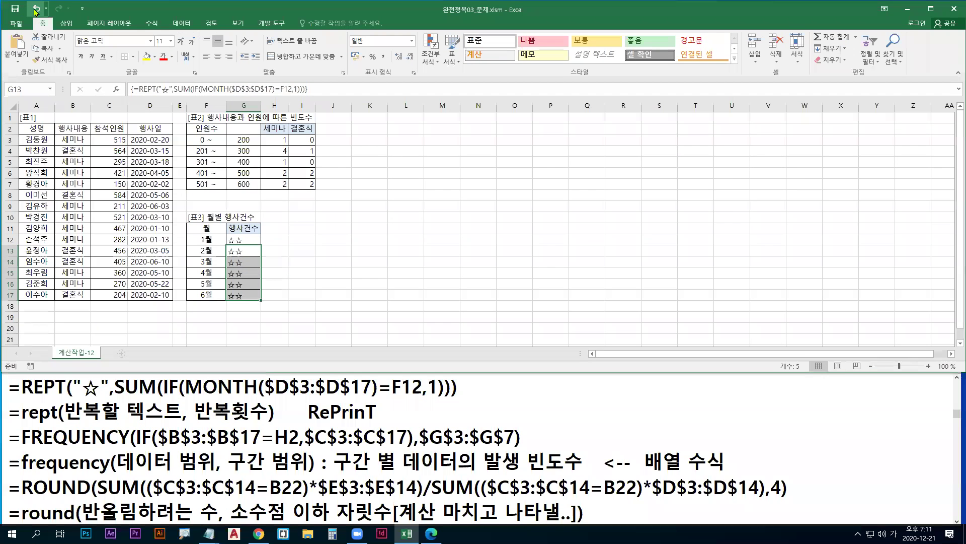
{"action": "left_click", "coordinate": [73, 18]}
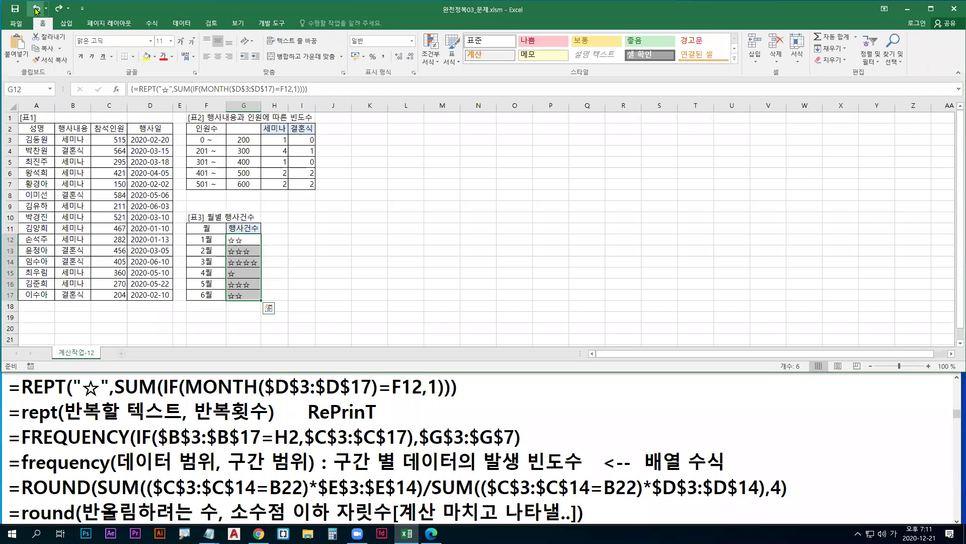
Open the REPT formula in G12 for editing to examine its arguments and referenced ranges.
{"action": "left_click", "coordinate": [245, 239]}
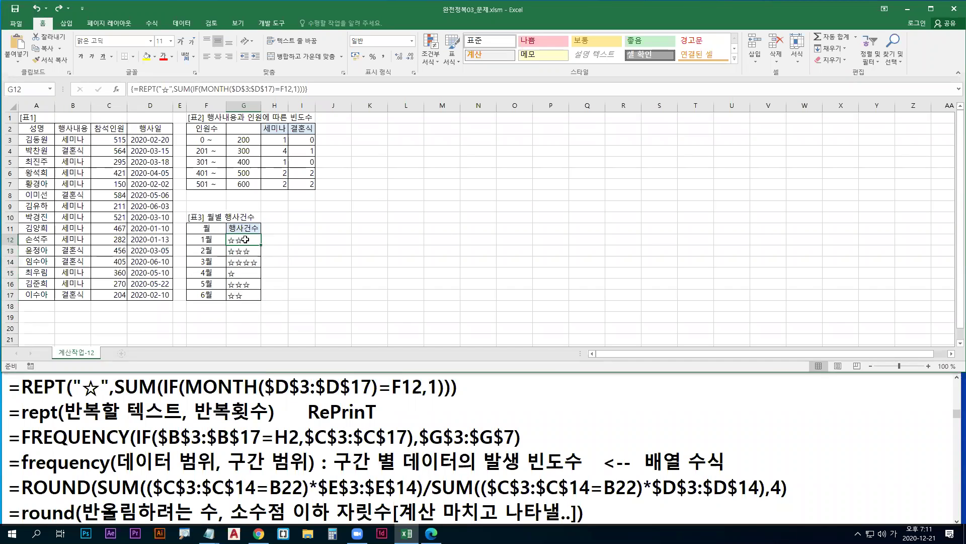
{"action": "double_click", "coordinate": [247, 240]}
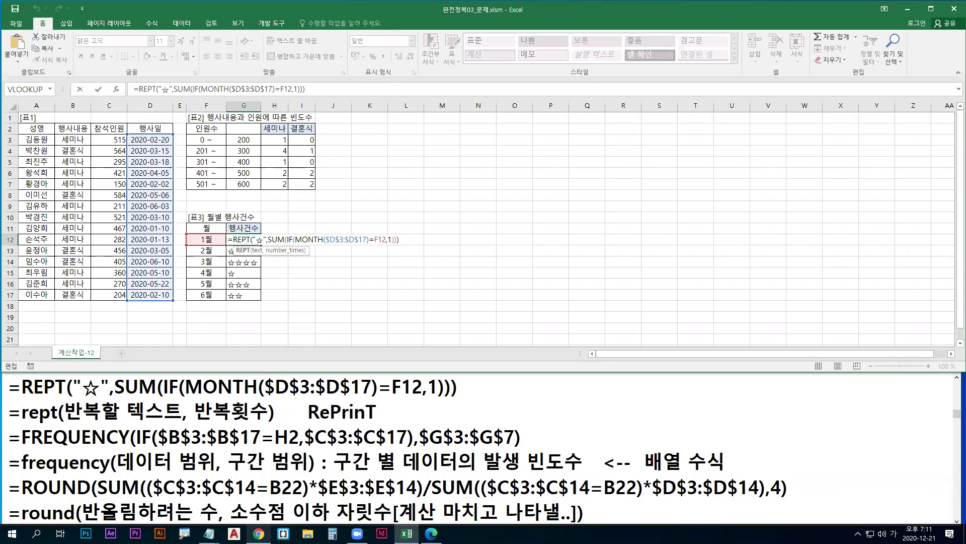
Switch to Chrome and open the 배열 수식 기본 연습 post from the cafe's 1급실기자료 board.
{"action": "mouse_move", "coordinate": [258, 533]}
{"action": "left_click", "coordinate": [258, 485]}
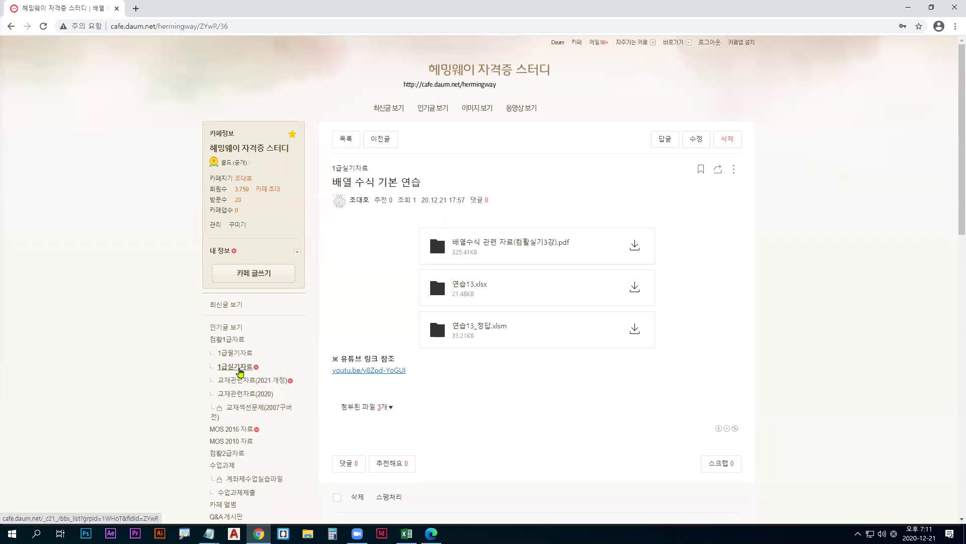
{"action": "left_click", "coordinate": [240, 369]}
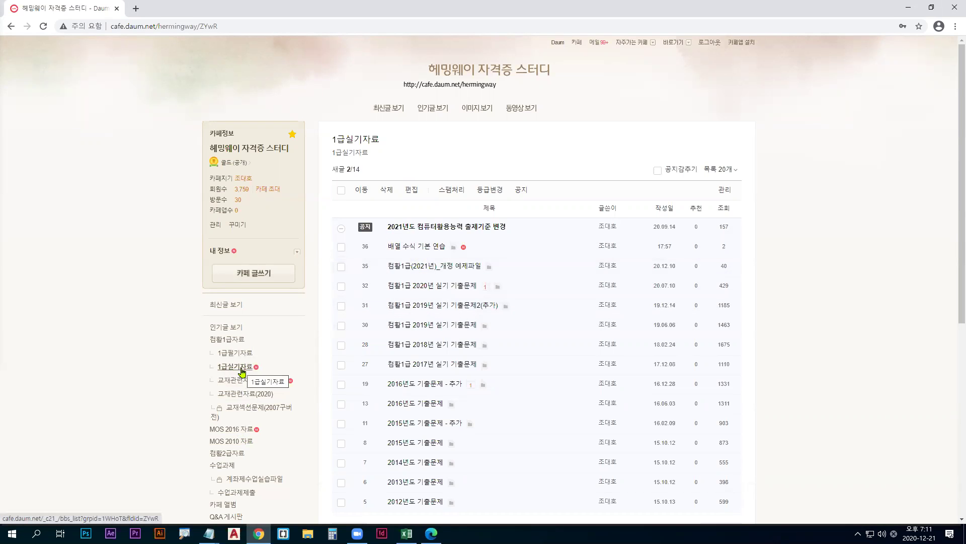
{"action": "left_click", "coordinate": [407, 246]}
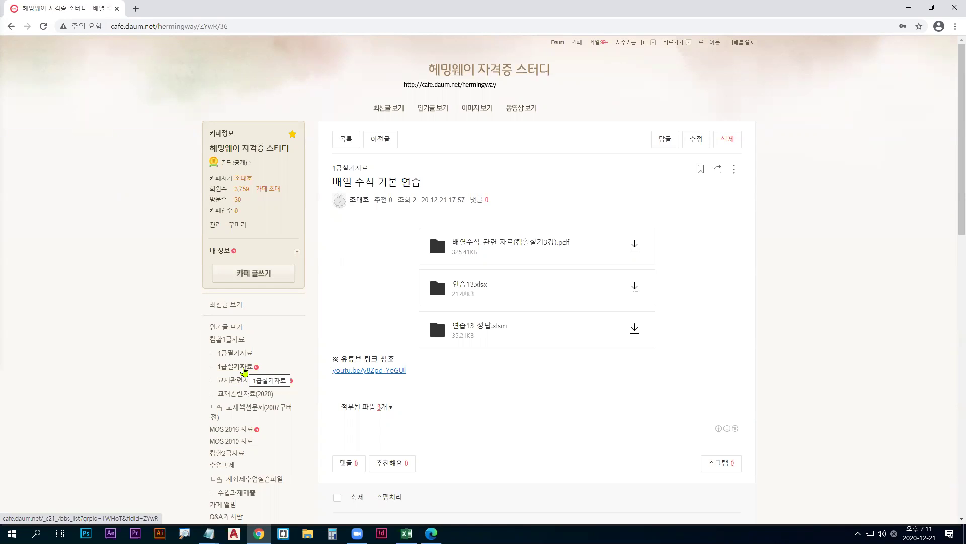
Return to the 1급실기자료 board list and temporarily mark the board link and the 배열 수식 기본 연습 post on screen.
{"action": "left_click_drag", "start_coordinate": [243, 367], "coordinate": [236, 386]}
{"action": "key", "text": "Escape"}
{"action": "left_click", "coordinate": [246, 370]}
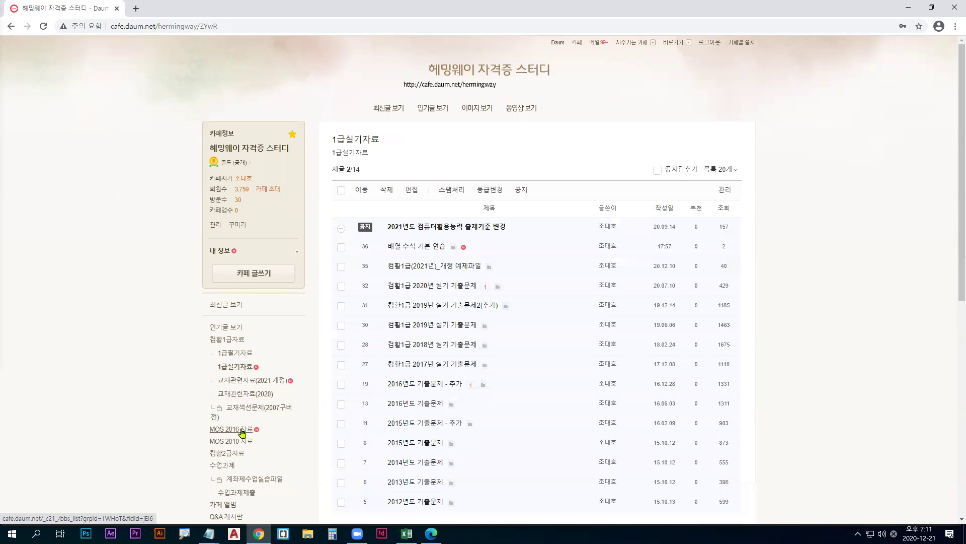
{"action": "left_click_drag", "start_coordinate": [244, 369], "coordinate": [244, 385]}
{"action": "left_click_drag", "start_coordinate": [428, 252], "coordinate": [426, 269]}
{"action": "left_click_drag", "start_coordinate": [379, 229], "coordinate": [479, 260]}
{"action": "key", "text": "Escape"}
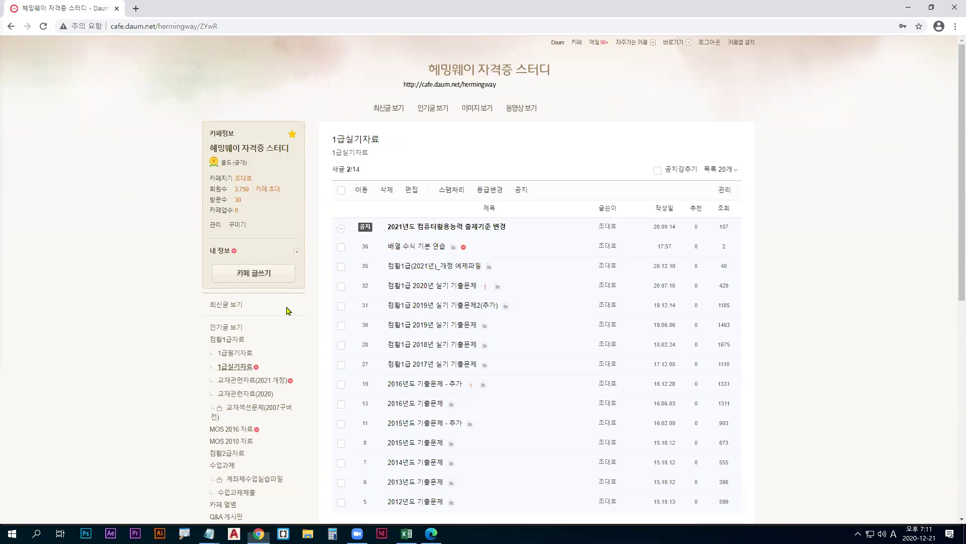
Reopen the 배열 수식 기본 연습 post and temporarily mark its PDF and 연습13.xlsx attachments and YouTube link on screen.
{"action": "left_click", "coordinate": [435, 247]}
{"action": "left_click_drag", "start_coordinate": [456, 243], "coordinate": [467, 300]}
{"action": "left_click_drag", "start_coordinate": [395, 377], "coordinate": [396, 392]}
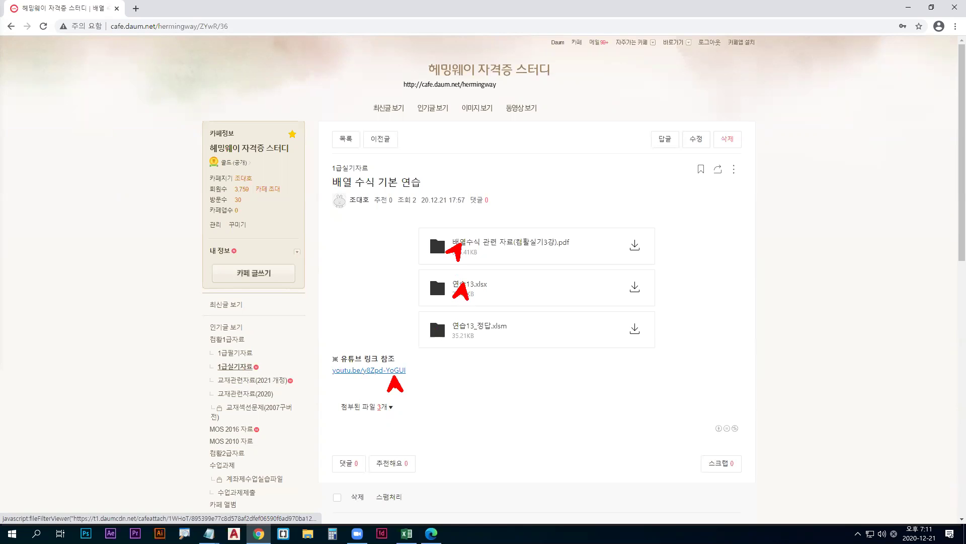
{"action": "left_click_drag", "start_coordinate": [324, 360], "coordinate": [418, 384]}
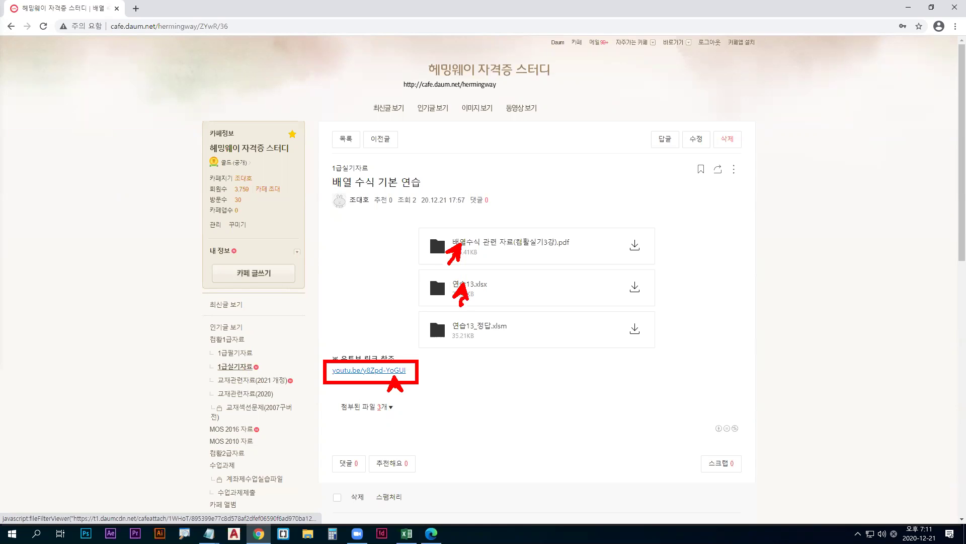
{"action": "key", "text": "Escape"}
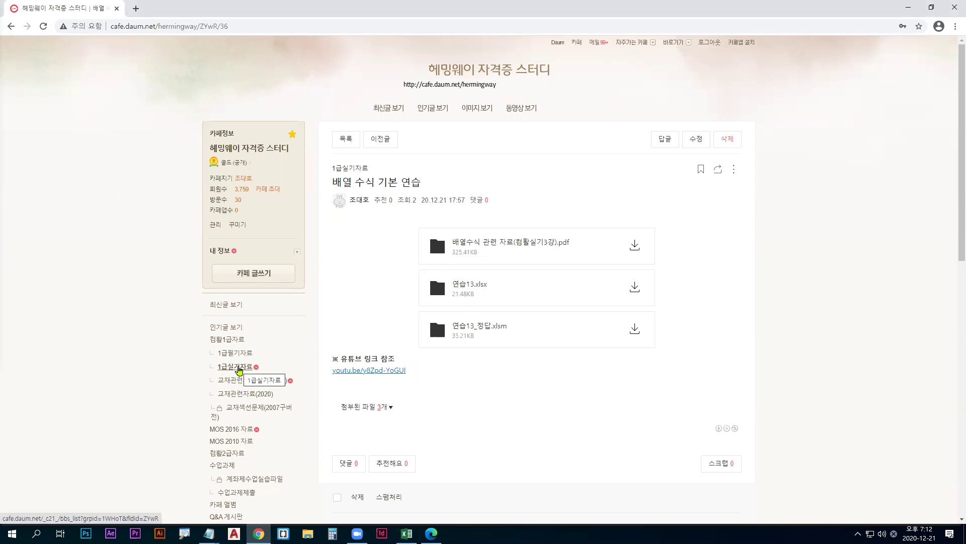
Leave the cafe on the 1급실기자료 list, return to Excel, and cancel the pending edit of G12.
{"action": "left_click", "coordinate": [239, 370]}
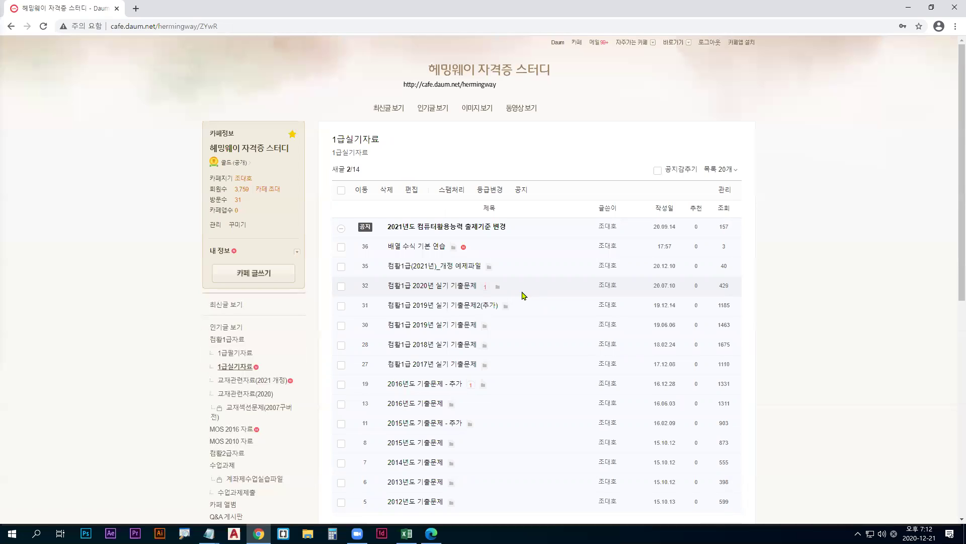
{"action": "left_click", "coordinate": [909, 8]}
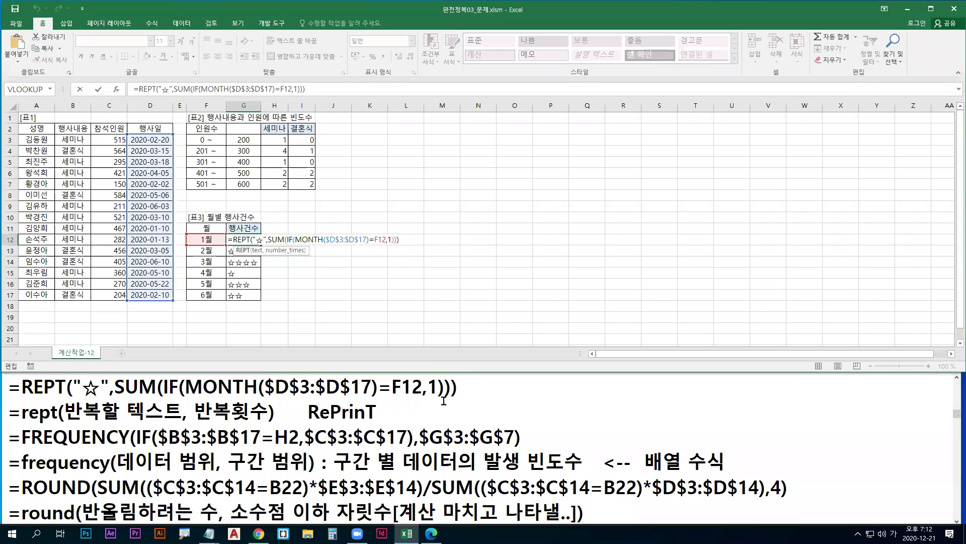
{"action": "left_click", "coordinate": [444, 401]}
{"action": "left_click", "coordinate": [344, 223]}
{"action": "key", "text": "Escape"}
Maximize the Notepad notes and insert a blank line above the ☆ 사용자 정의 함수 heading.
{"action": "left_click", "coordinate": [399, 415]}
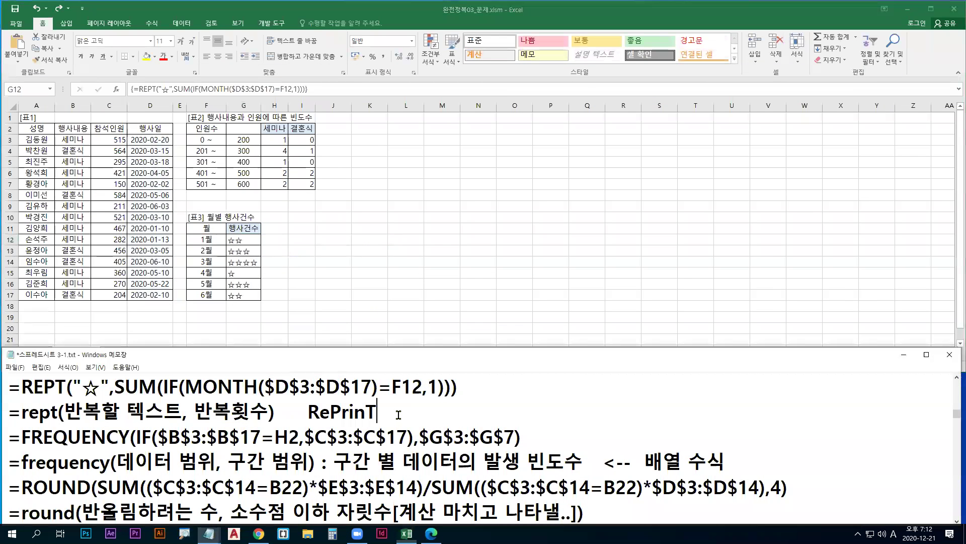
{"action": "scroll", "coordinate": [398, 414], "scroll_direction": "down", "scroll_amount": 2}
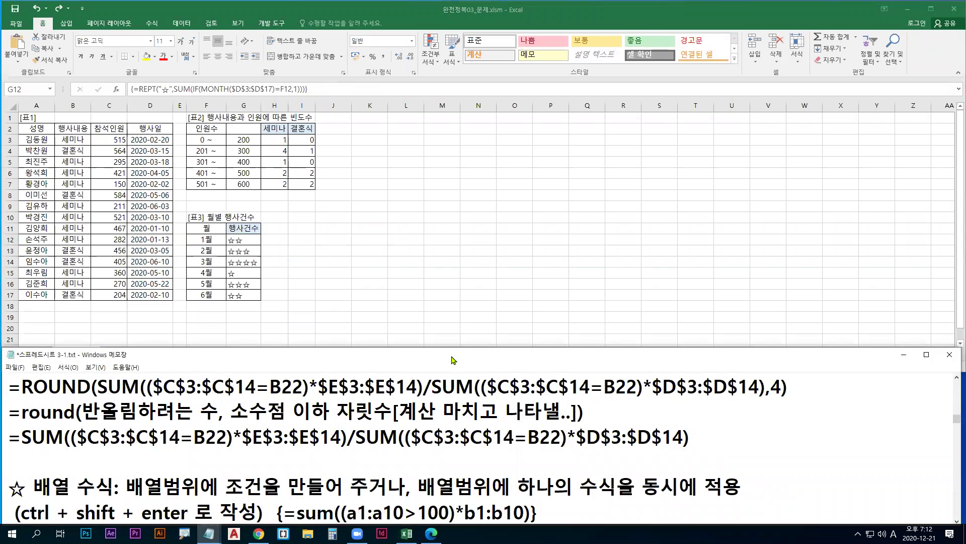
{"action": "scroll", "coordinate": [460, 377], "scroll_direction": "down", "scroll_amount": 4}
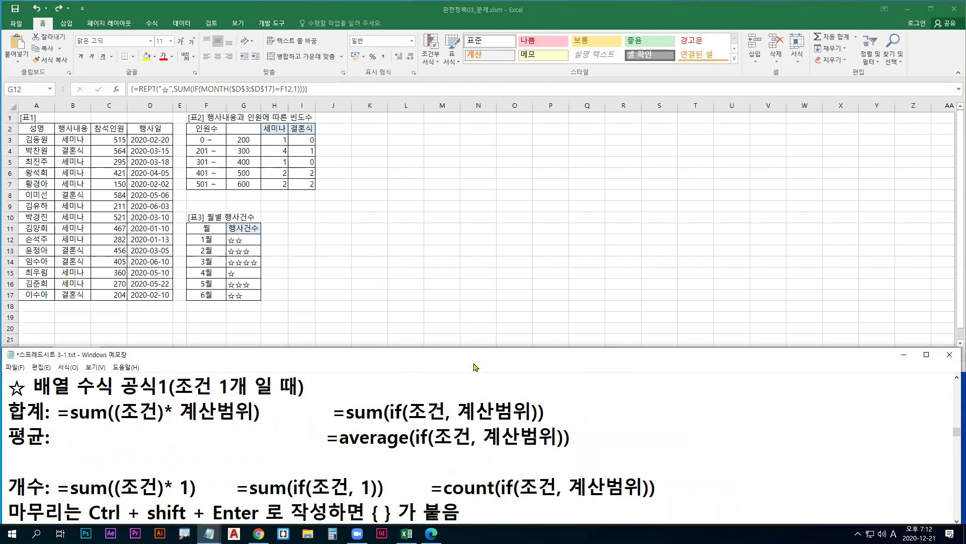
{"action": "double_click", "coordinate": [473, 363]}
{"action": "scroll", "coordinate": [389, 344], "scroll_direction": "down", "scroll_amount": 3}
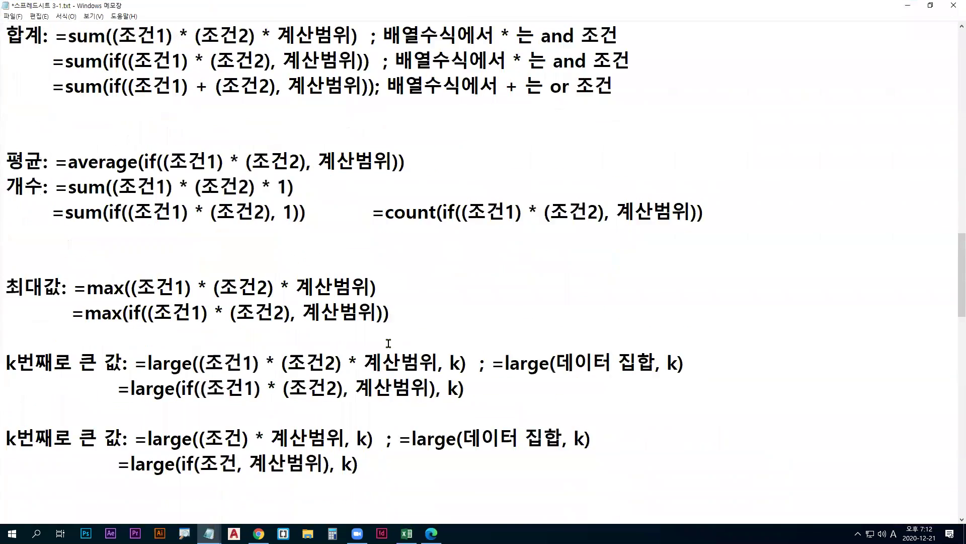
{"action": "scroll", "coordinate": [388, 343], "scroll_direction": "down", "scroll_amount": 6}
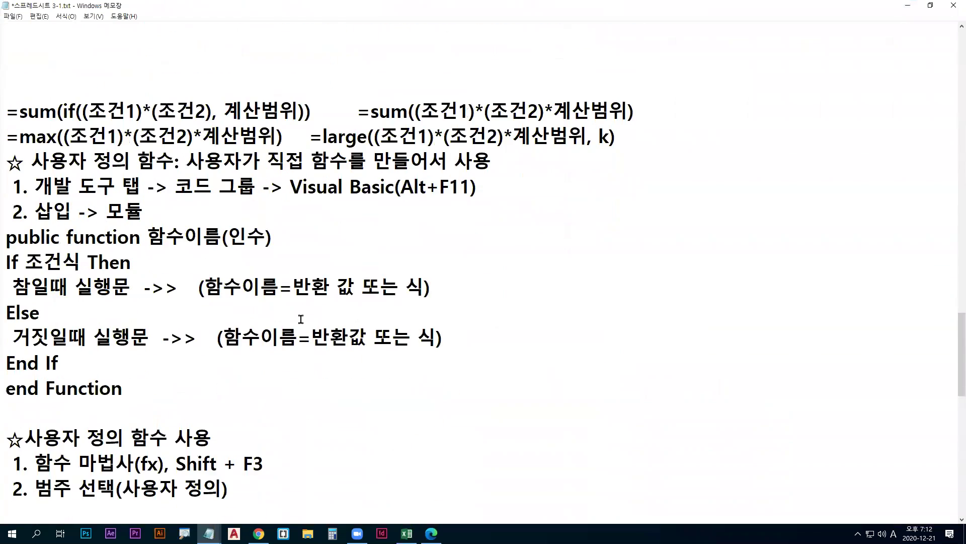
{"action": "left_click", "coordinate": [7, 162]}
{"action": "key", "text": "Return"}
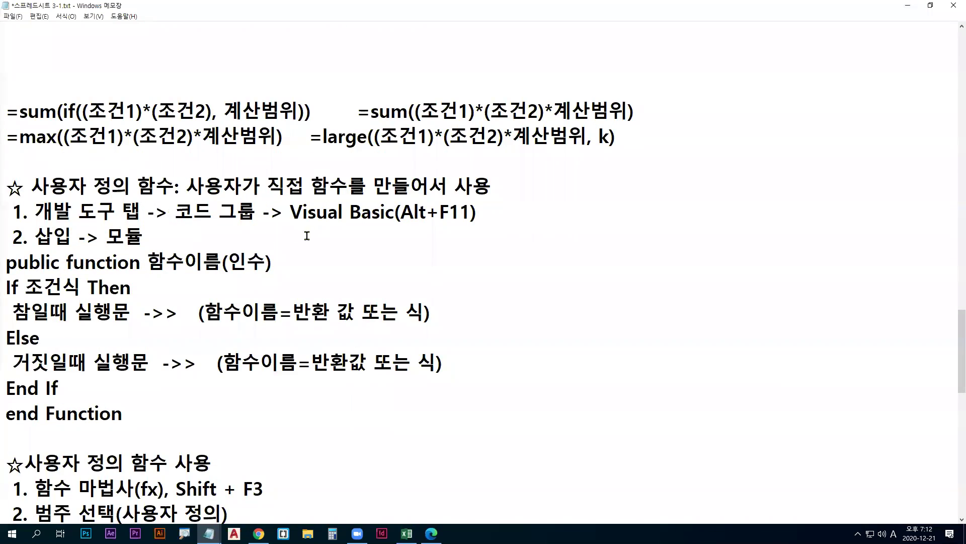
Temporarily underline the 사용자 정의 함수 heading and definition, Visual Basic, Alt+F11 and 삽입 -> 모듈 in the notes, and clear the marks.
{"action": "left_click_drag", "start_coordinate": [292, 224], "coordinate": [395, 225]}
{"action": "key", "text": "b"}
{"action": "left_click_drag", "start_coordinate": [350, 222], "coordinate": [395, 224]}
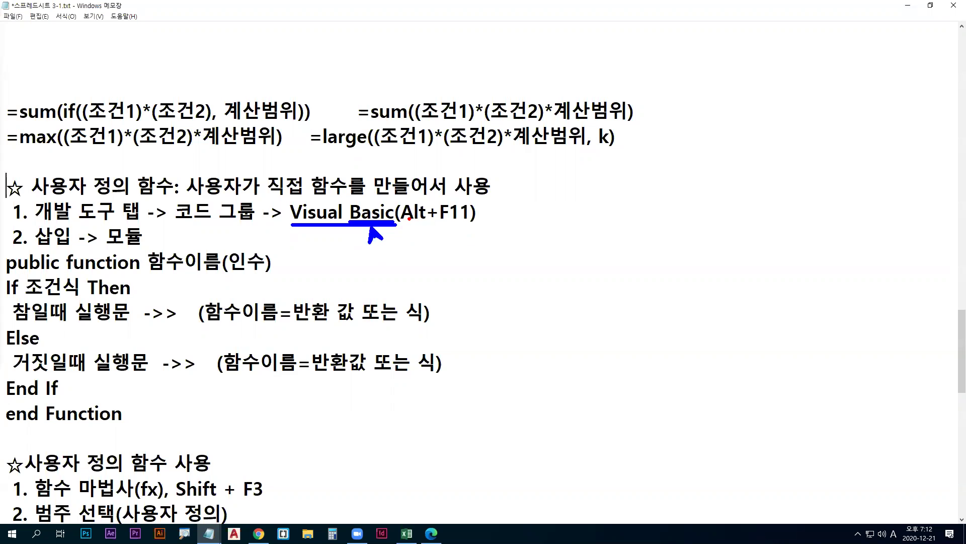
{"action": "left_click_drag", "start_coordinate": [403, 224], "coordinate": [470, 224]}
{"action": "left_click_drag", "start_coordinate": [33, 248], "coordinate": [133, 247]}
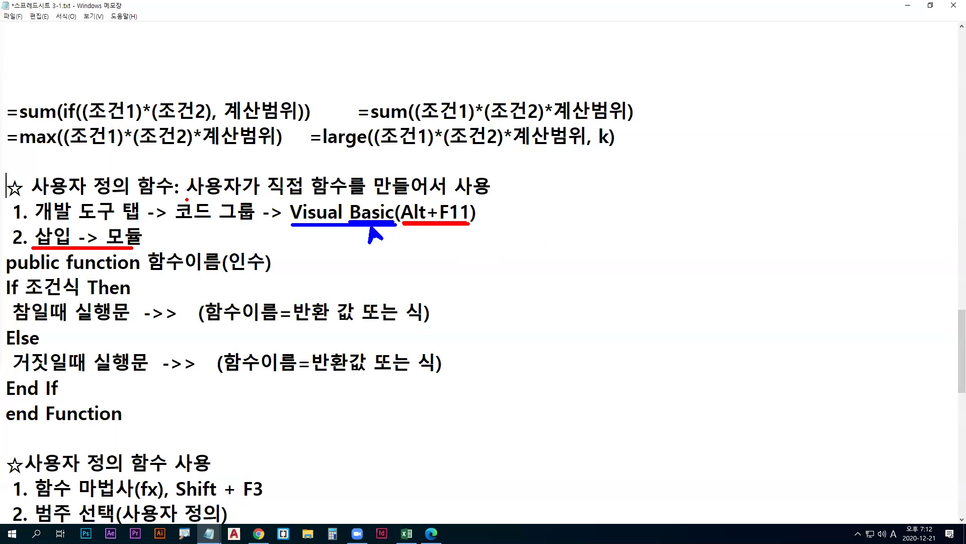
{"action": "left_click_drag", "start_coordinate": [187, 197], "coordinate": [497, 198]}
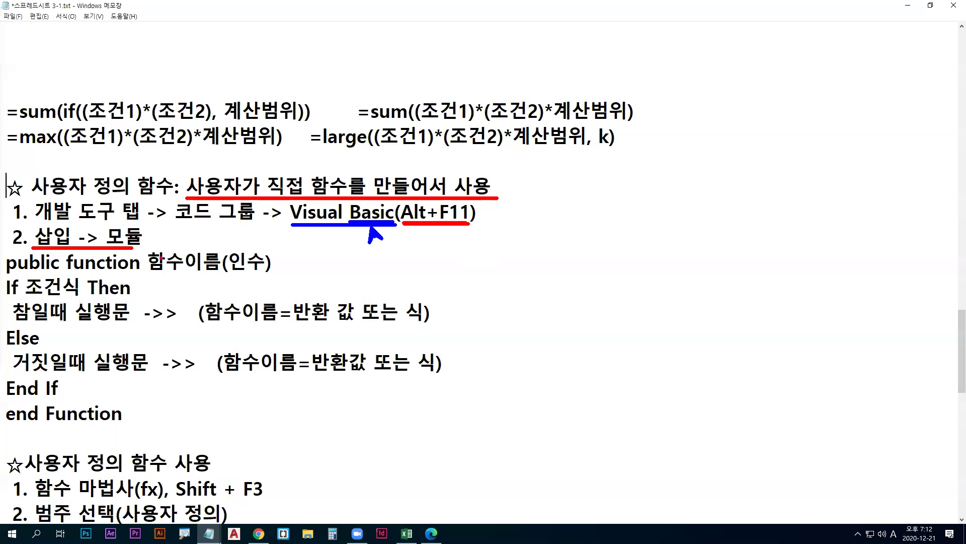
{"action": "left_click_drag", "start_coordinate": [129, 248], "coordinate": [143, 247]}
{"action": "left_click_drag", "start_coordinate": [32, 198], "coordinate": [173, 197]}
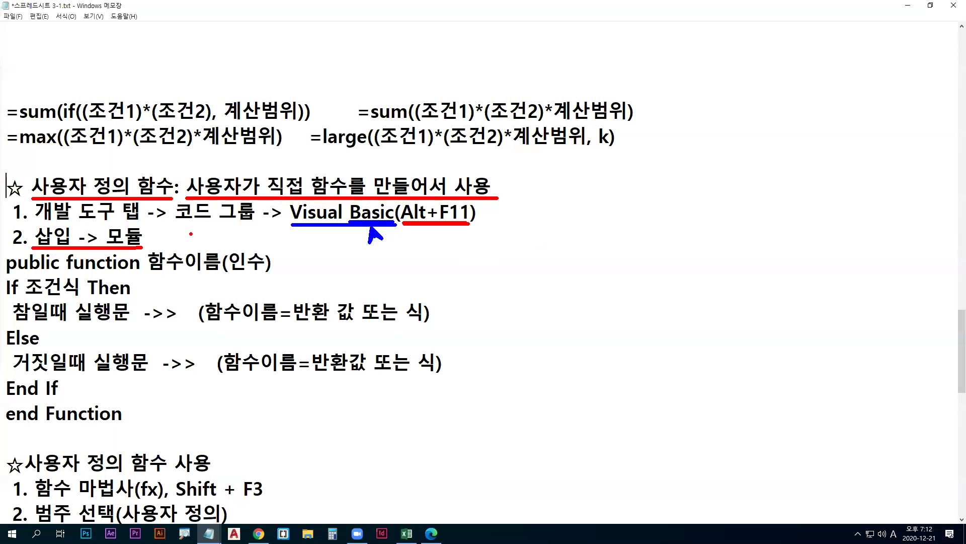
{"action": "key", "text": "Escape"}
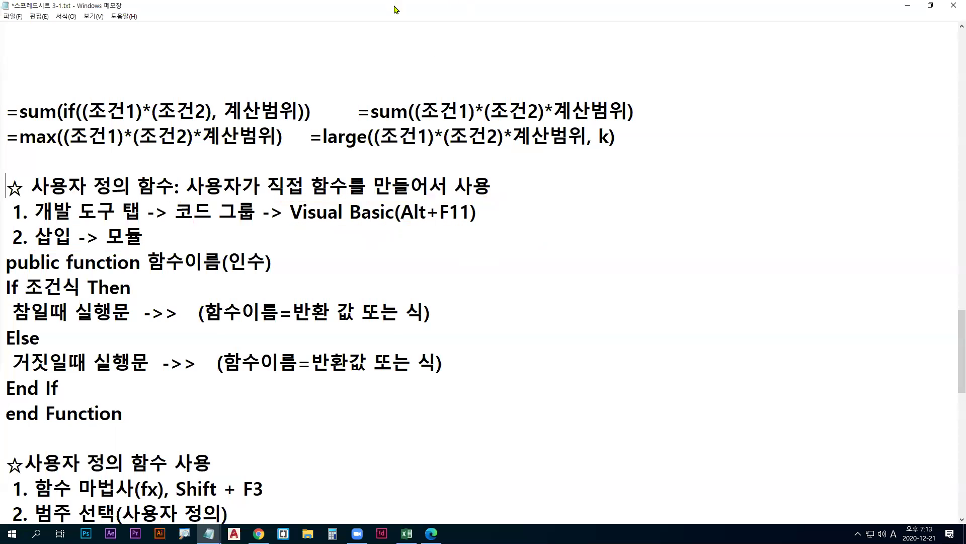
Underline Alt+F11 in red and Visual Basic in blue on screen, and clear both marks.
{"action": "key", "text": "ctrl+2"}
{"action": "left_click_drag", "start_coordinate": [397, 225], "coordinate": [471, 225]}
{"action": "left_click_drag", "start_coordinate": [292, 224], "coordinate": [393, 225]}
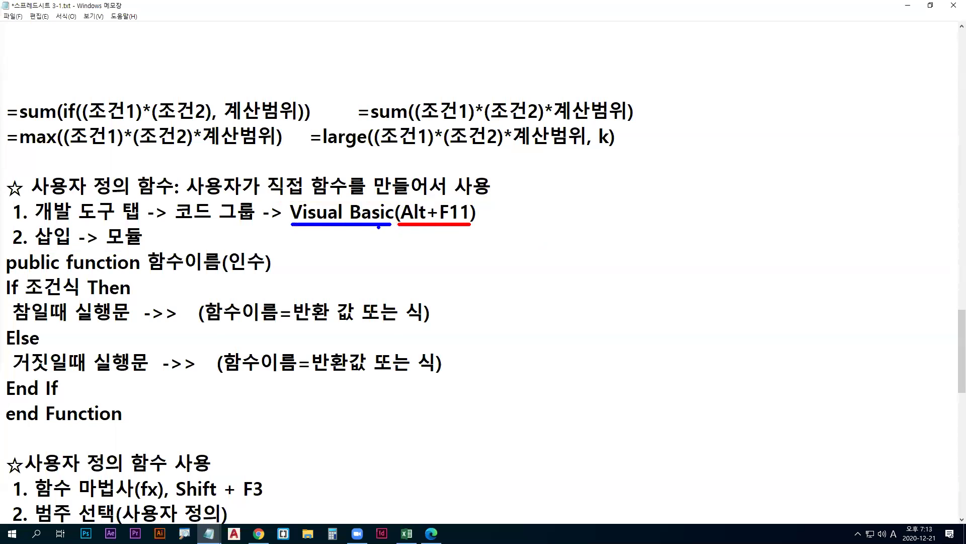
{"action": "key", "text": "Escape"}
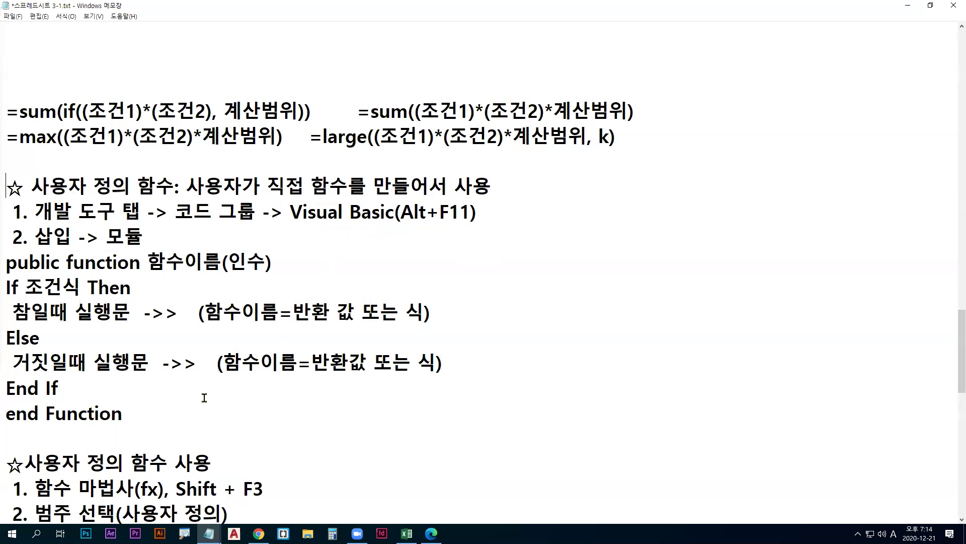
Switch to the textbook PDF in Edge and go to the IF 구문 section on page 75.
{"action": "left_click", "coordinate": [432, 533]}
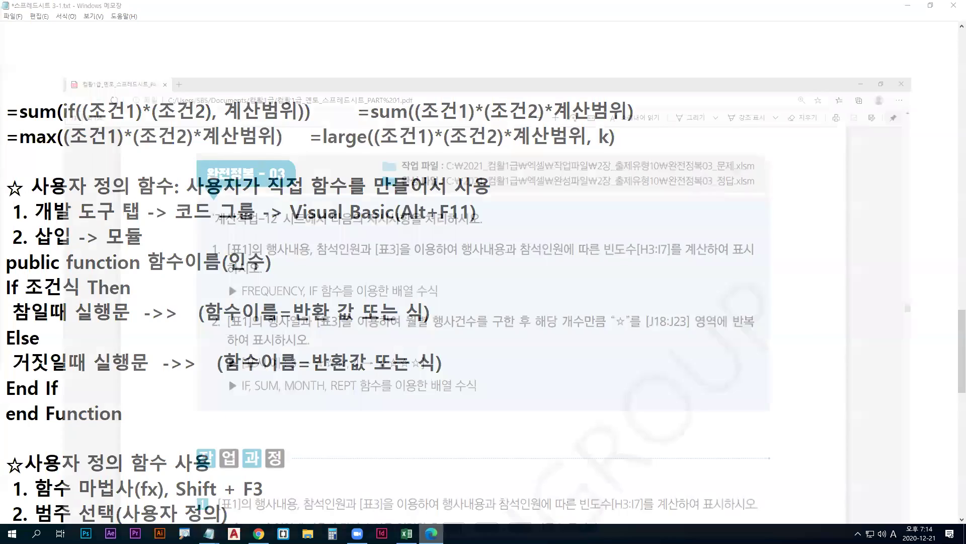
{"action": "scroll", "coordinate": [285, 403], "scroll_direction": "down", "scroll_amount": 10}
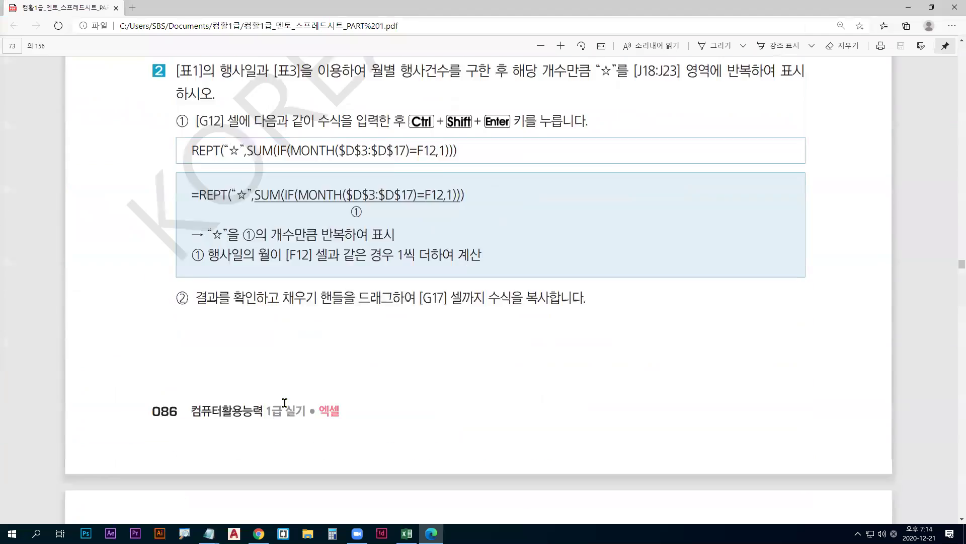
{"action": "scroll", "coordinate": [285, 403], "scroll_direction": "down", "scroll_amount": 15}
{"action": "scroll", "coordinate": [283, 399], "scroll_direction": "down", "scroll_amount": 8}
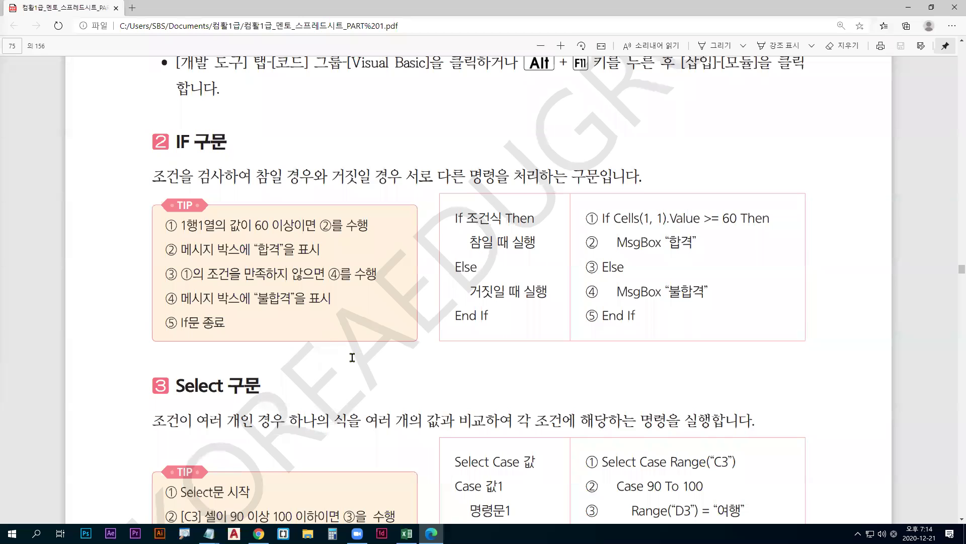
{"action": "scroll", "coordinate": [352, 357], "scroll_direction": "down", "scroll_amount": 1}
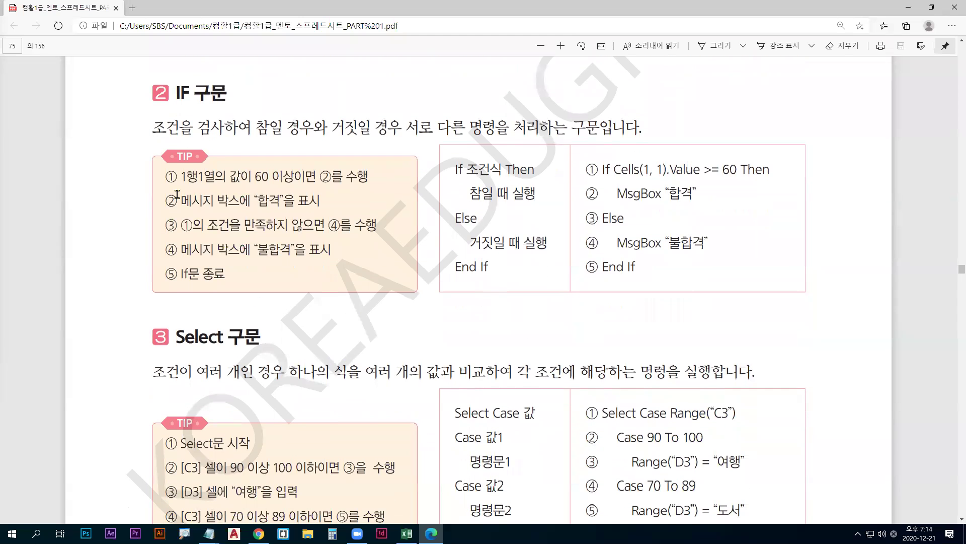
Annotate the IF 구문 section on screen: star the heading, box the syntax, underline the example's statements and label Cells(1, 1) as A1.
{"action": "mouse_move", "coordinate": [151, 79]}
{"action": "left_mouse_down"}
{"action": "mouse_move", "coordinate": [126, 96]}
{"action": "mouse_move", "coordinate": [162, 91]}
{"action": "mouse_move", "coordinate": [135, 77]}
{"action": "mouse_move", "coordinate": [146, 107]}
{"action": "mouse_move", "coordinate": [152, 83]}
{"action": "left_mouse_up"}
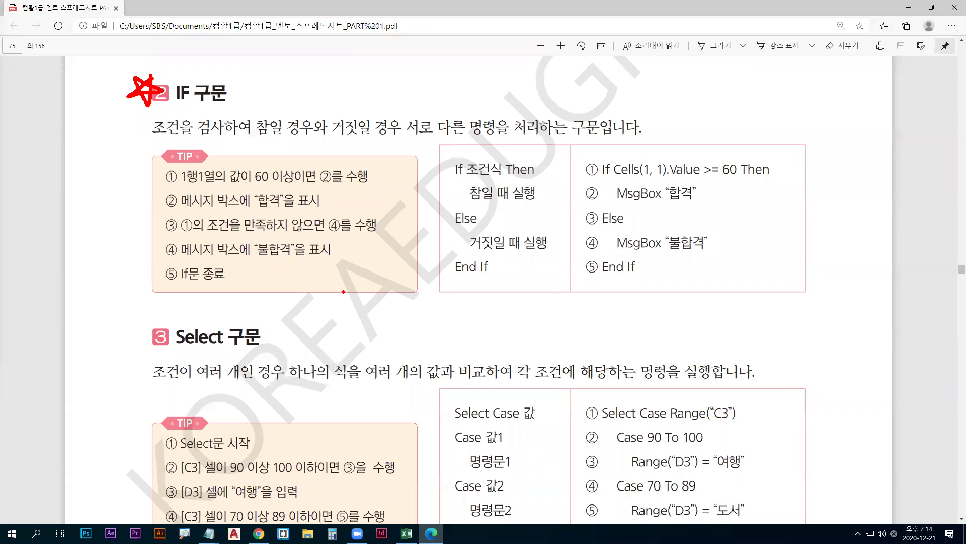
{"action": "left_click_drag", "start_coordinate": [438, 143], "coordinate": [568, 292]}
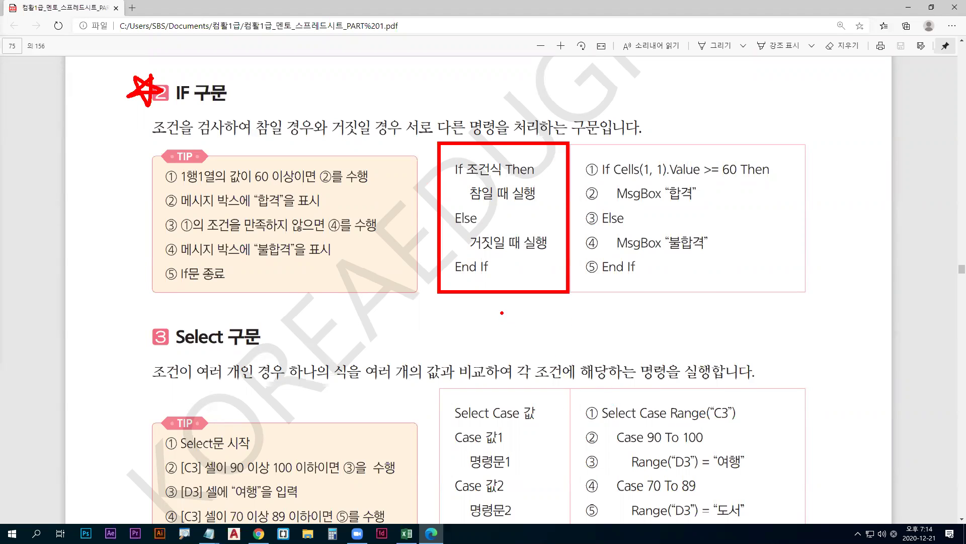
{"action": "key", "text": "b"}
{"action": "left_click_drag", "start_coordinate": [614, 178], "coordinate": [668, 178]}
{"action": "mouse_move", "coordinate": [628, 149]}
{"action": "left_mouse_down"}
{"action": "mouse_move", "coordinate": [633, 136]}
{"action": "mouse_move", "coordinate": [642, 148]}
{"action": "left_mouse_up"}
{"action": "left_click_drag", "start_coordinate": [613, 203], "coordinate": [697, 203]}
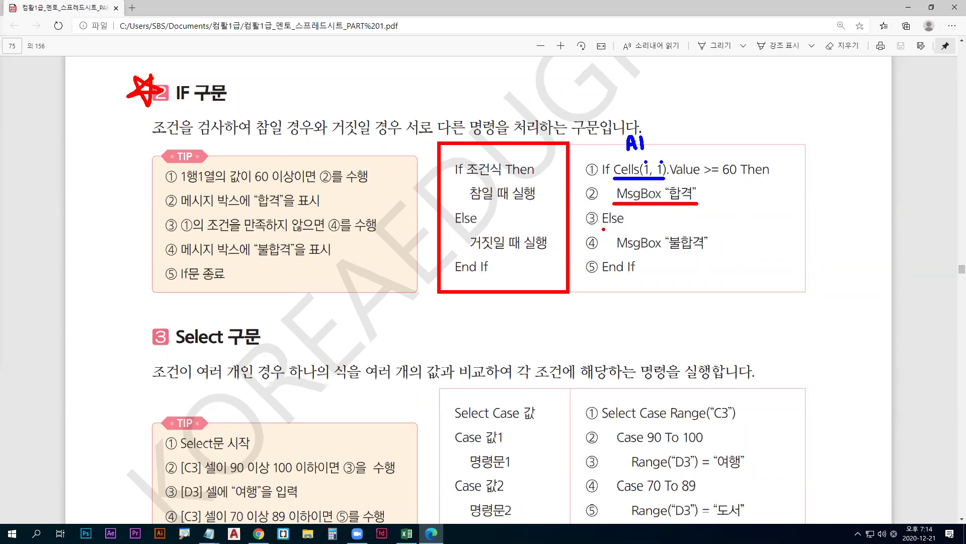
{"action": "left_click_drag", "start_coordinate": [604, 229], "coordinate": [621, 227]}
{"action": "left_click_drag", "start_coordinate": [618, 253], "coordinate": [701, 252]}
Write "Visual Basic" in blue beside the IF 구문 heading and draw a green bracket alongside the example from If to End If.
{"action": "left_click_drag", "start_coordinate": [285, 77], "coordinate": [285, 121]}
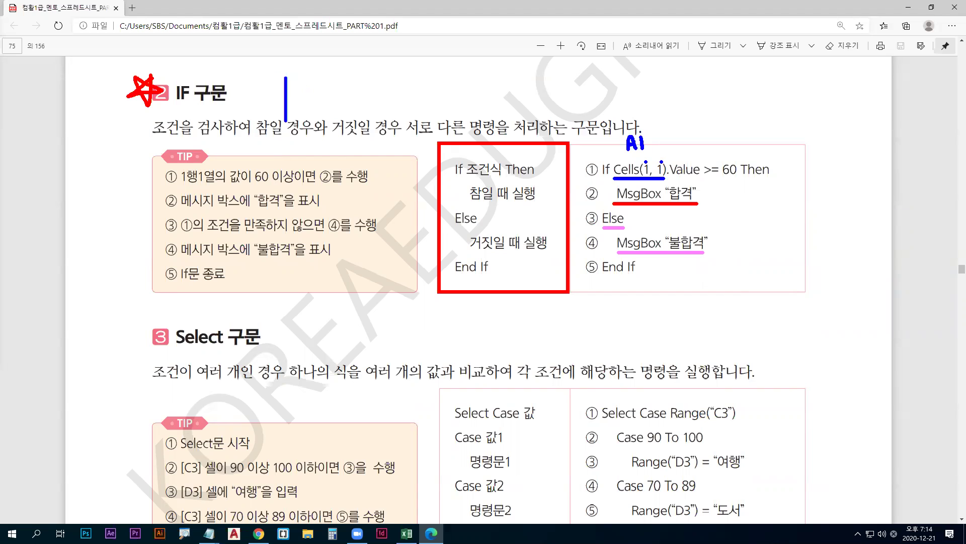
{"action": "type", "text": "Visu"}
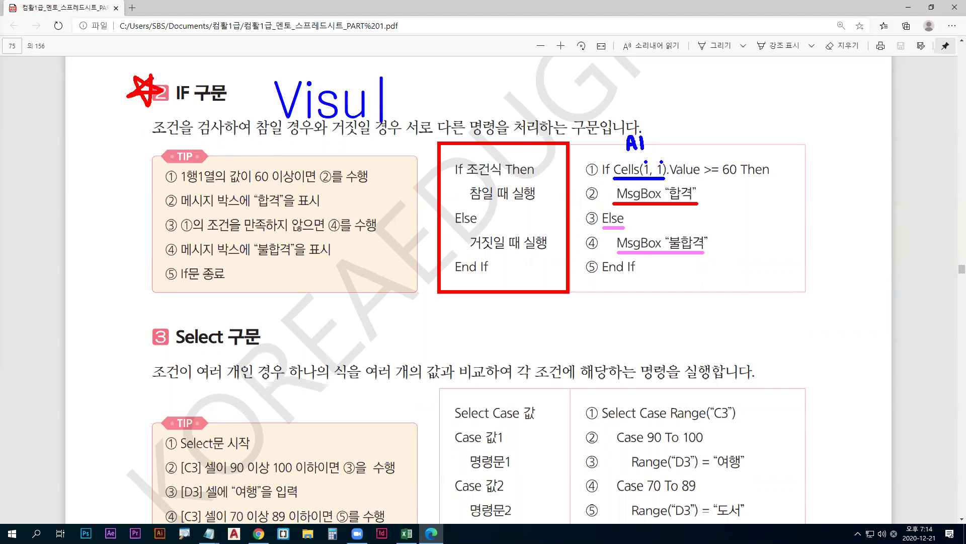
{"action": "type", "text": "al Basic"}
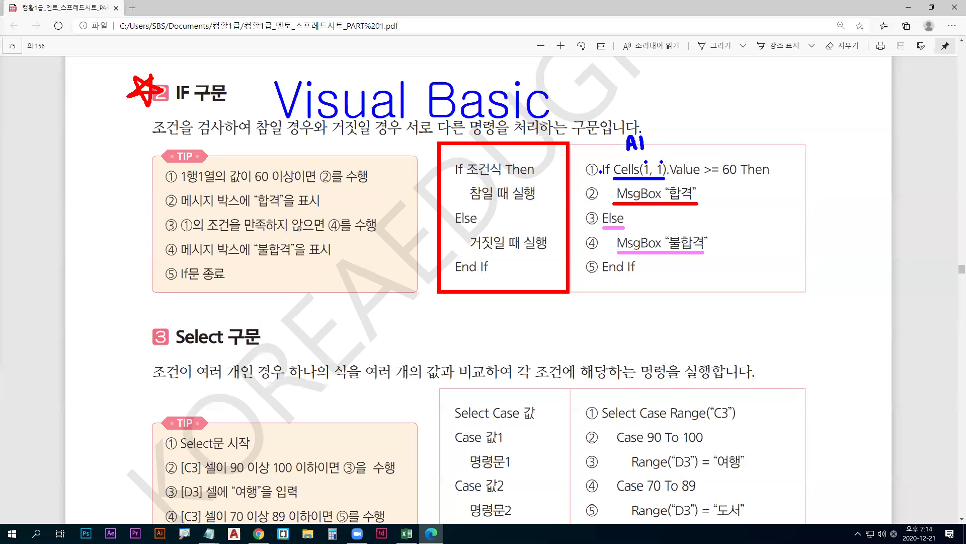
{"action": "mouse_move", "coordinate": [599, 170]}
{"action": "left_mouse_down"}
{"action": "mouse_move", "coordinate": [588, 197]}
{"action": "mouse_move", "coordinate": [594, 264]}
{"action": "left_mouse_up"}
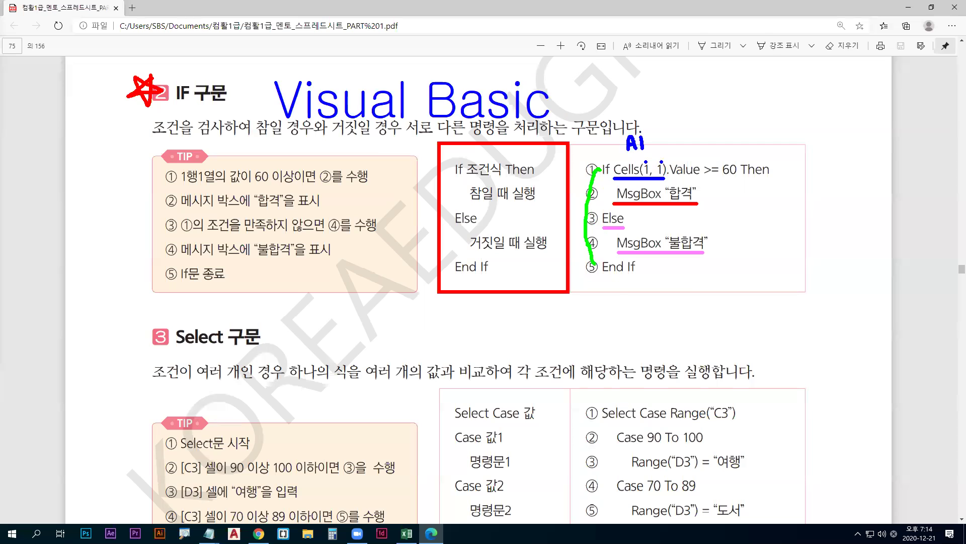